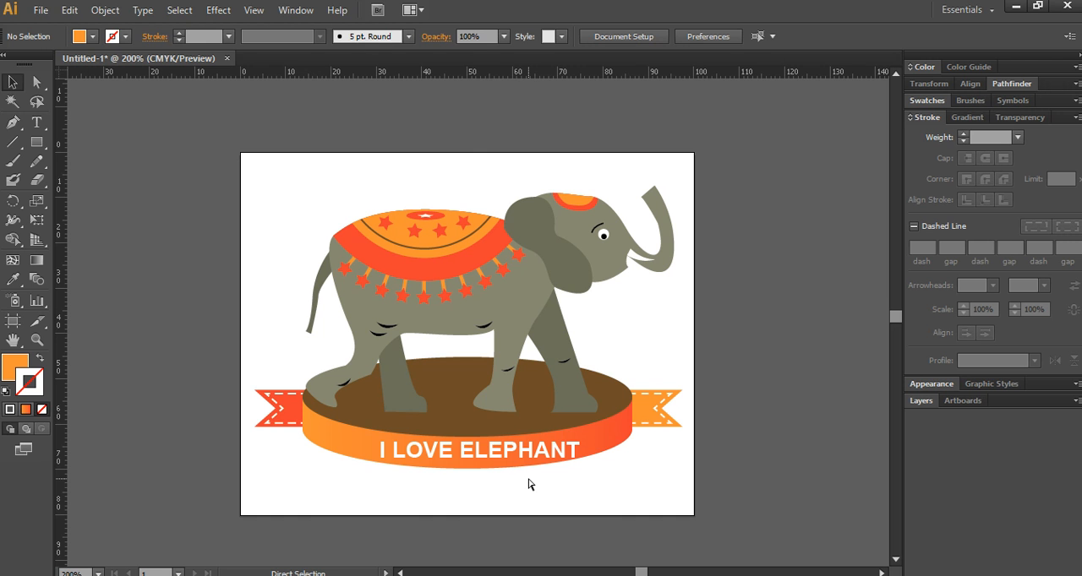
- Create a new CMYK document with an artboard 160 mm wide and 120 mm high
key("ctrl+n")
type("1")
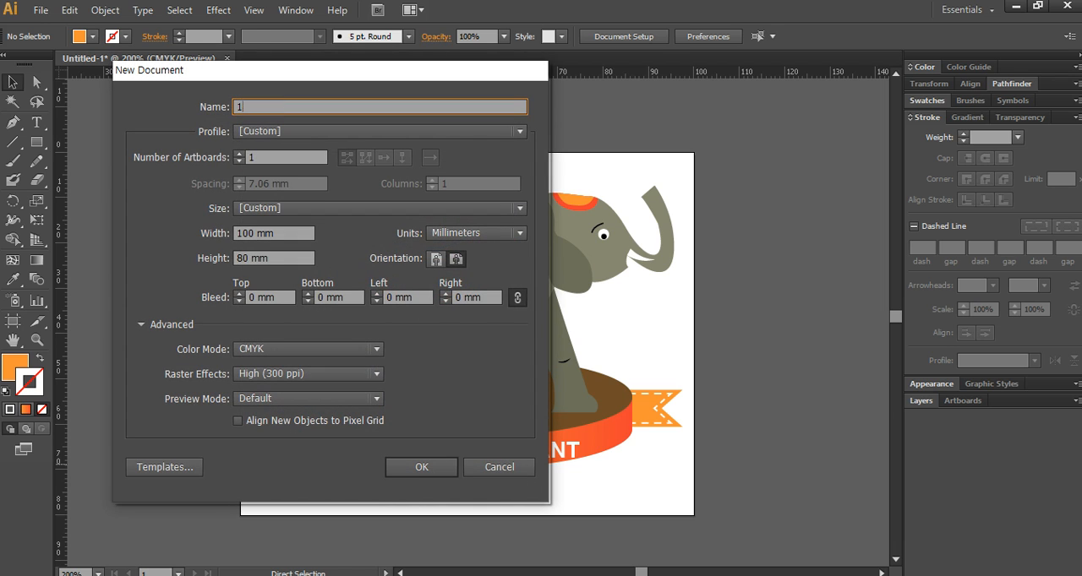
key("Tab")
key("Tab")
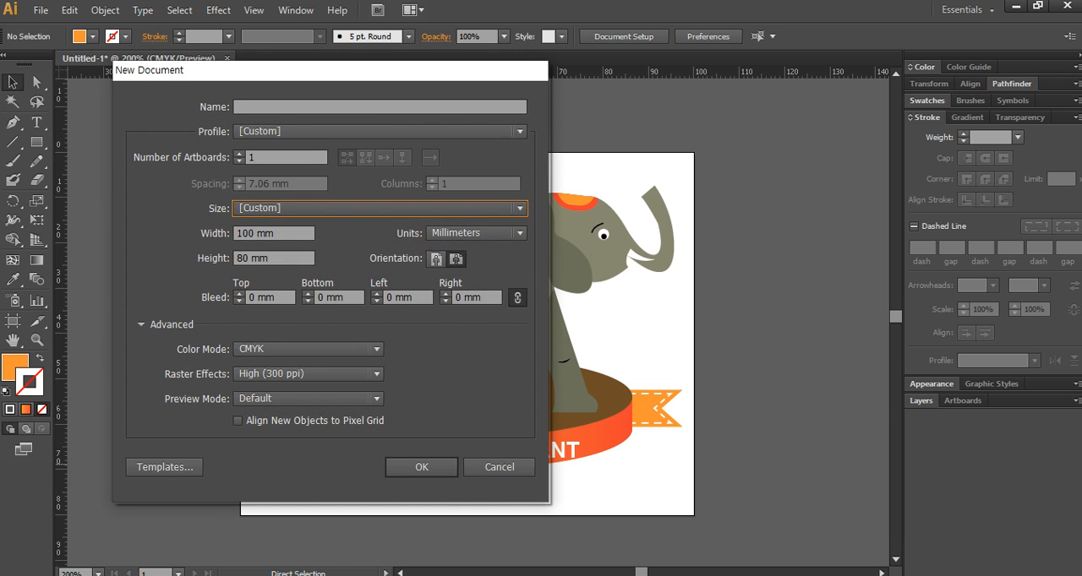
key("Tab")
type("160")
key("Tab")
type("120")
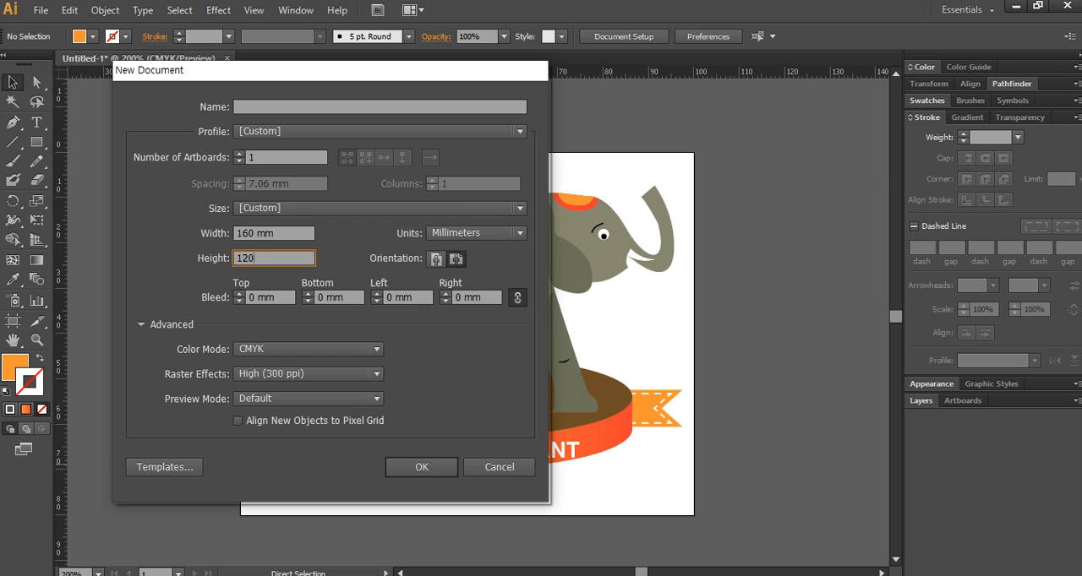
key("Return")
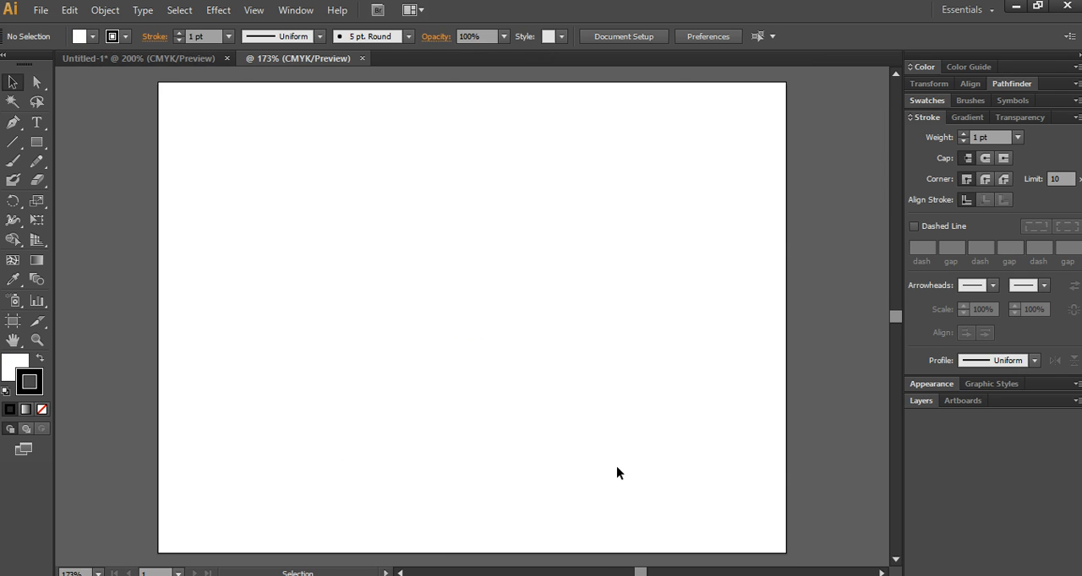
- Switch to the browser with GI12-1B(A4).pdf and examine task 2's working instructions alongside its sample artwork
key("alt+Tab")
left_click(649, 575)
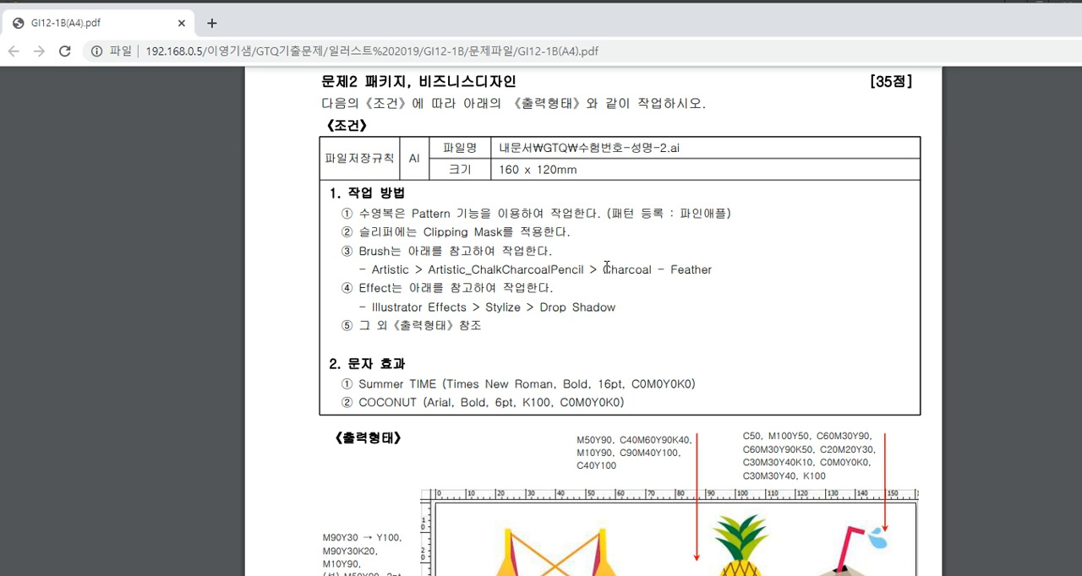
scroll(656, 282, "down", 4)
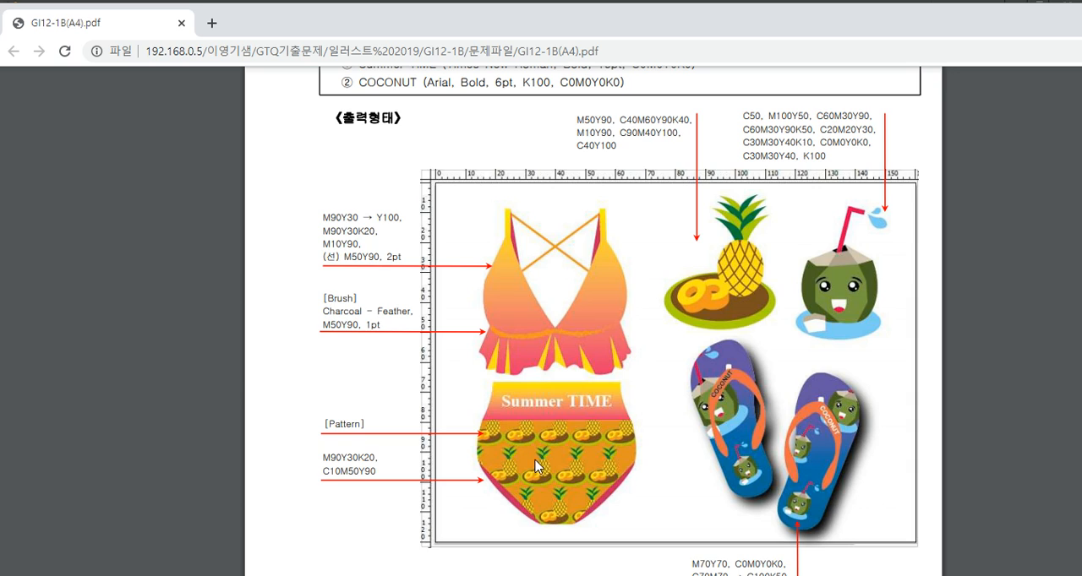
scroll(535, 465, "up", 5)
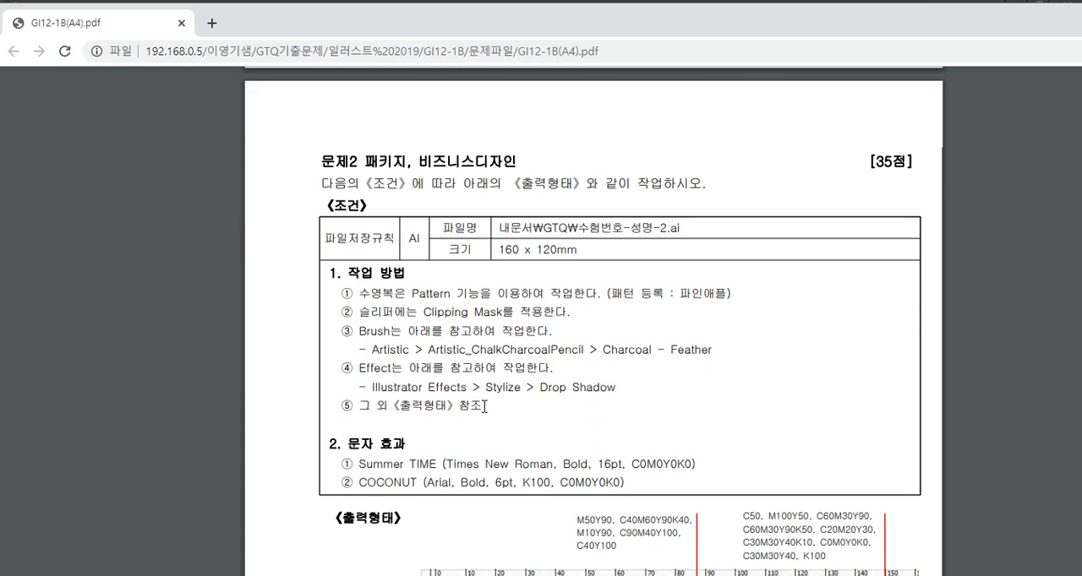
scroll(775, 436, "down", 3)
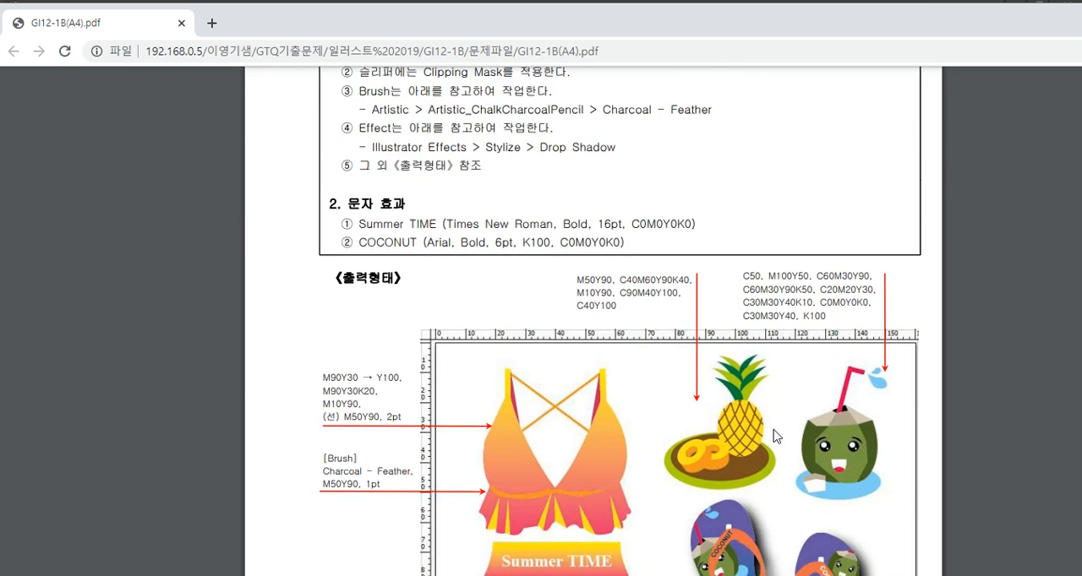
scroll(776, 436, "down", 2)
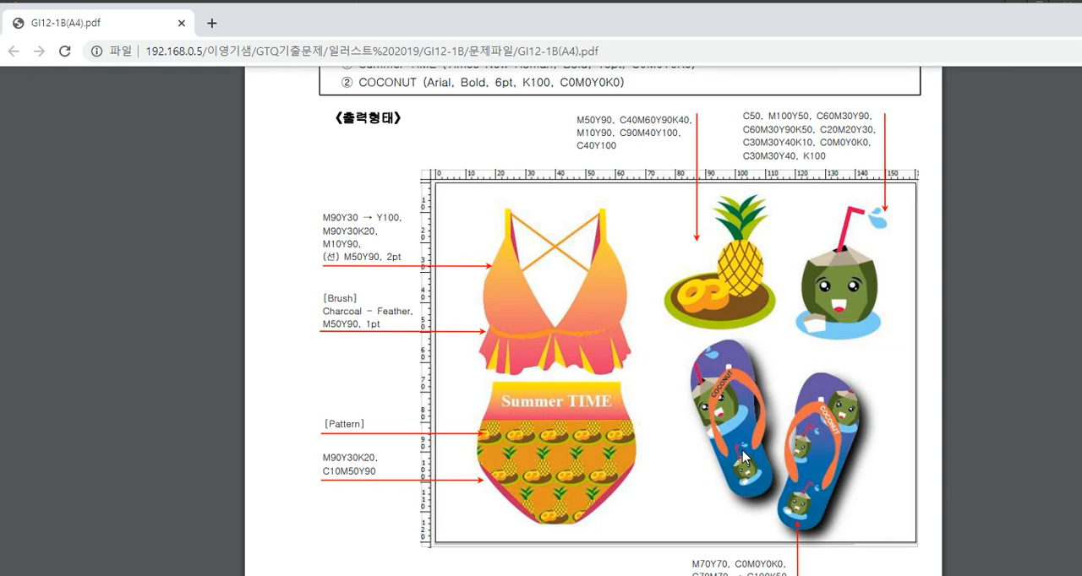
scroll(726, 440, "up", 5)
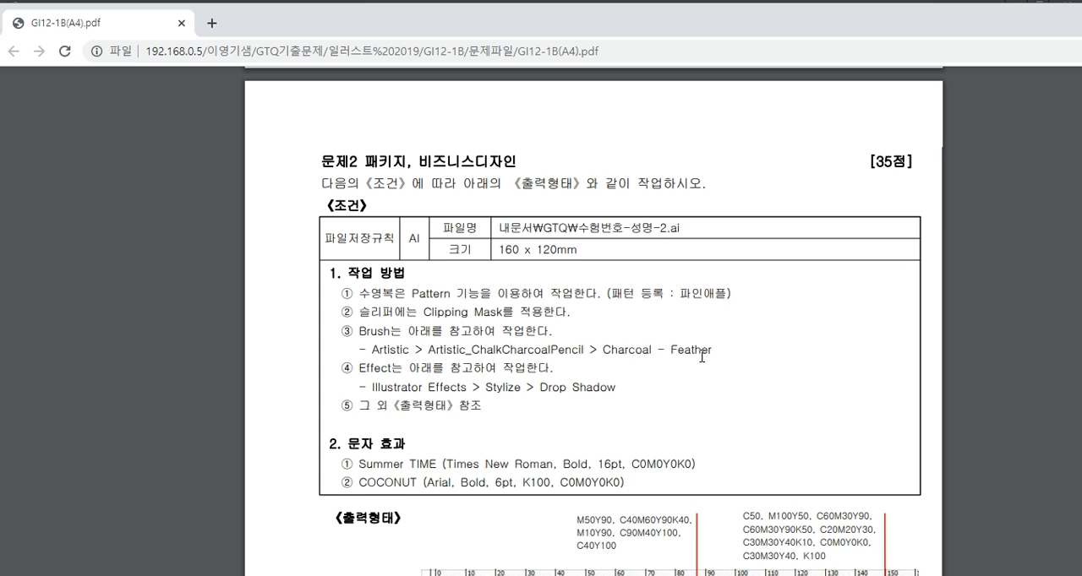
- Review task 2's brush, effect and text requirements, and compare them with the colour notes around the sample artwork
left_click_drag(711, 350, 657, 350)
left_click_drag(359, 369, 549, 370)
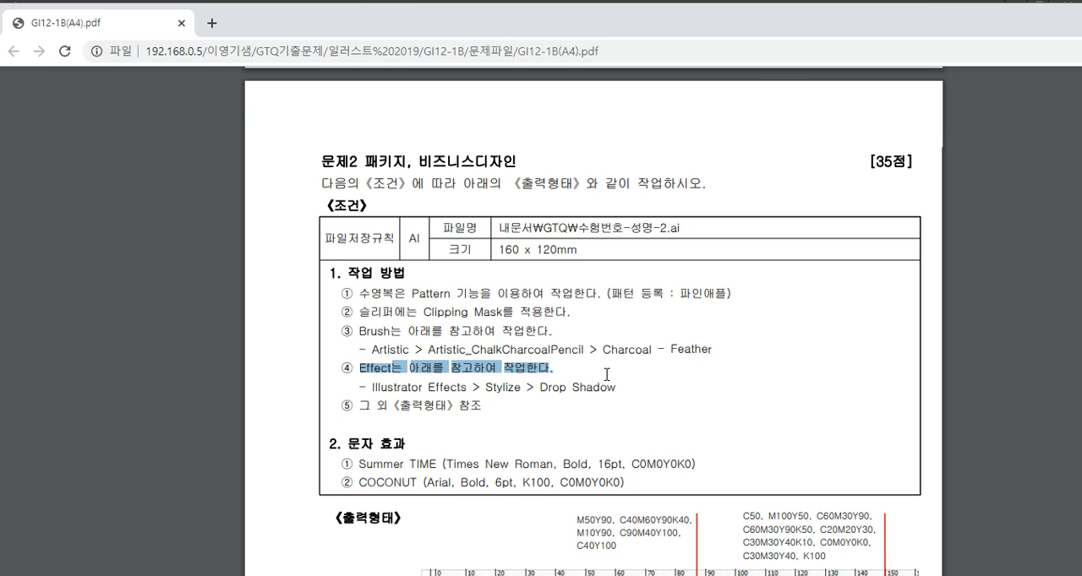
scroll(606, 375, "down", 1)
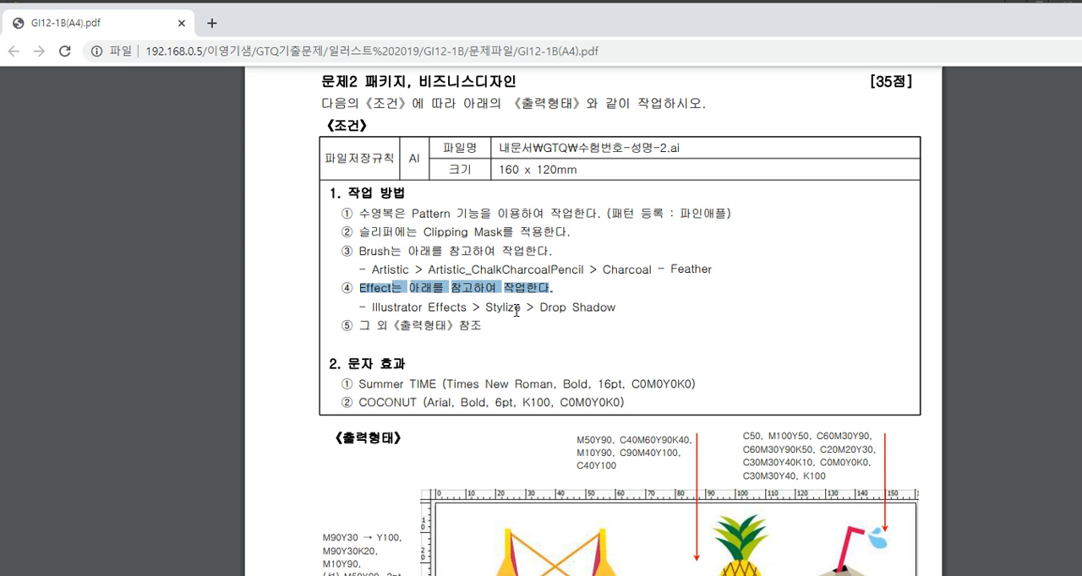
scroll(607, 309, "down", 4)
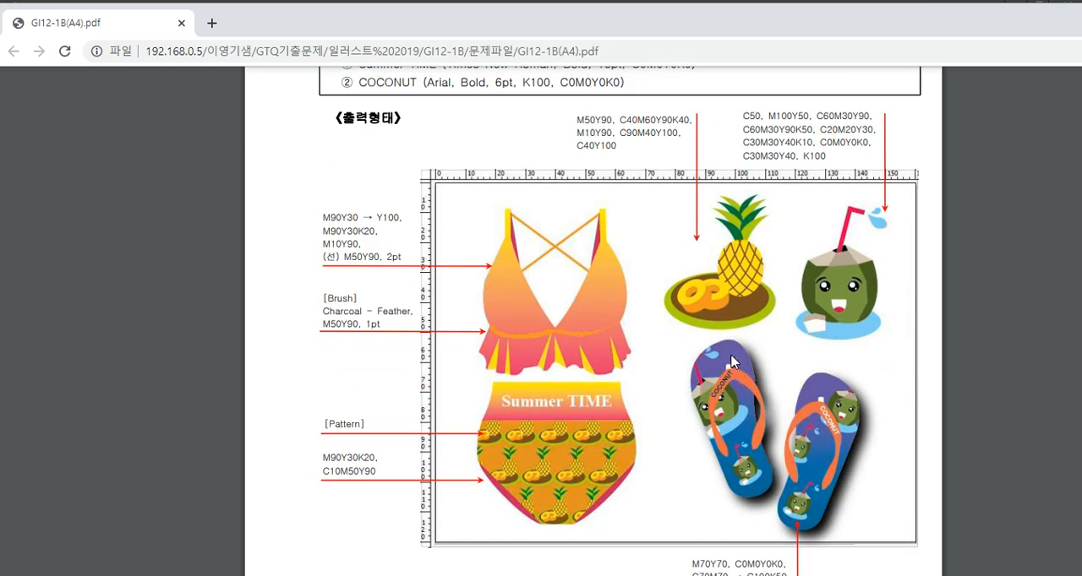
scroll(718, 410, "up", 2)
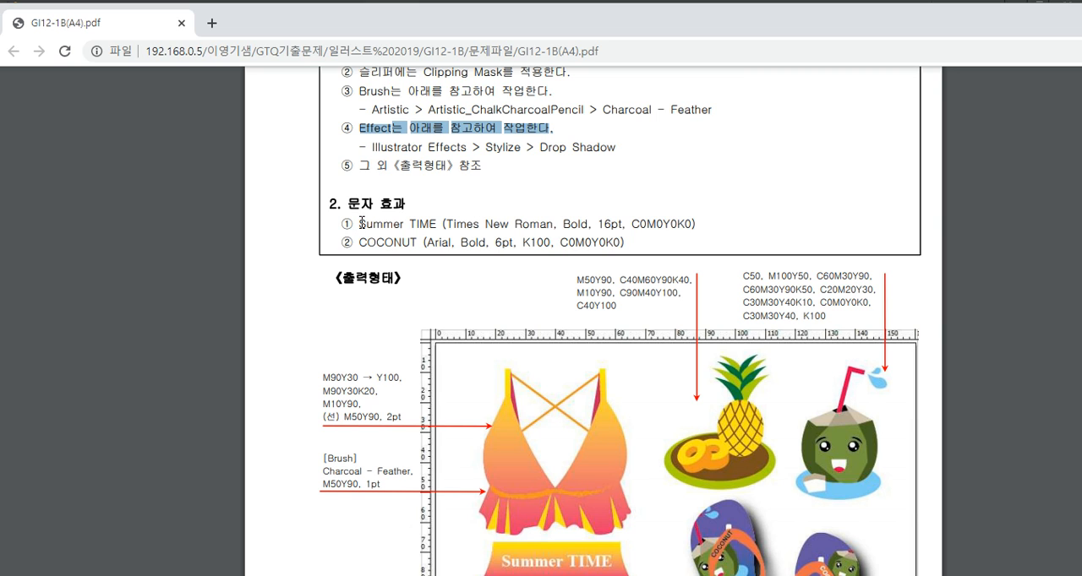
scroll(495, 230, "down", 3)
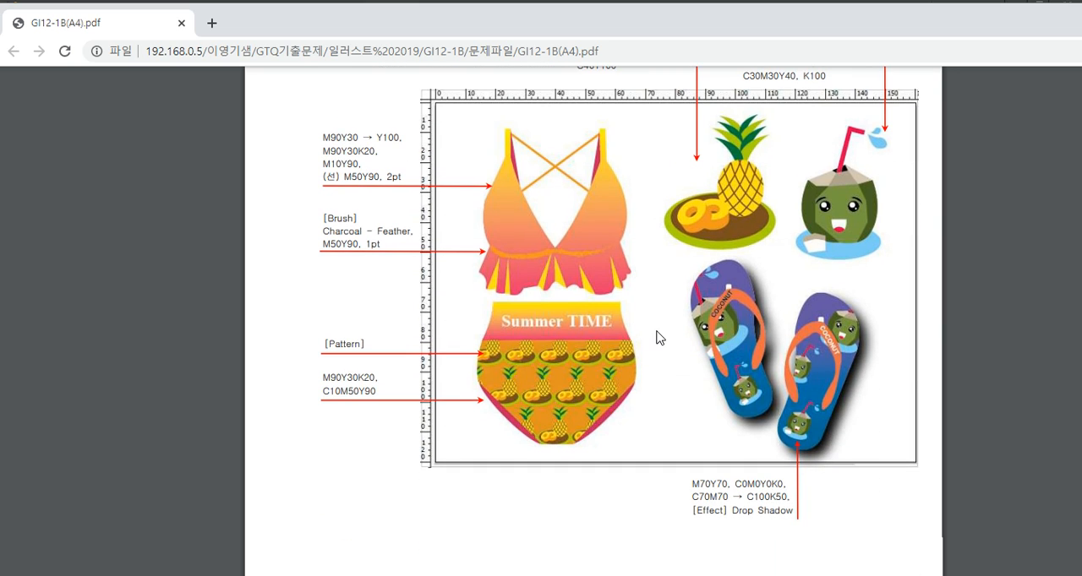
scroll(657, 338, "up", 1)
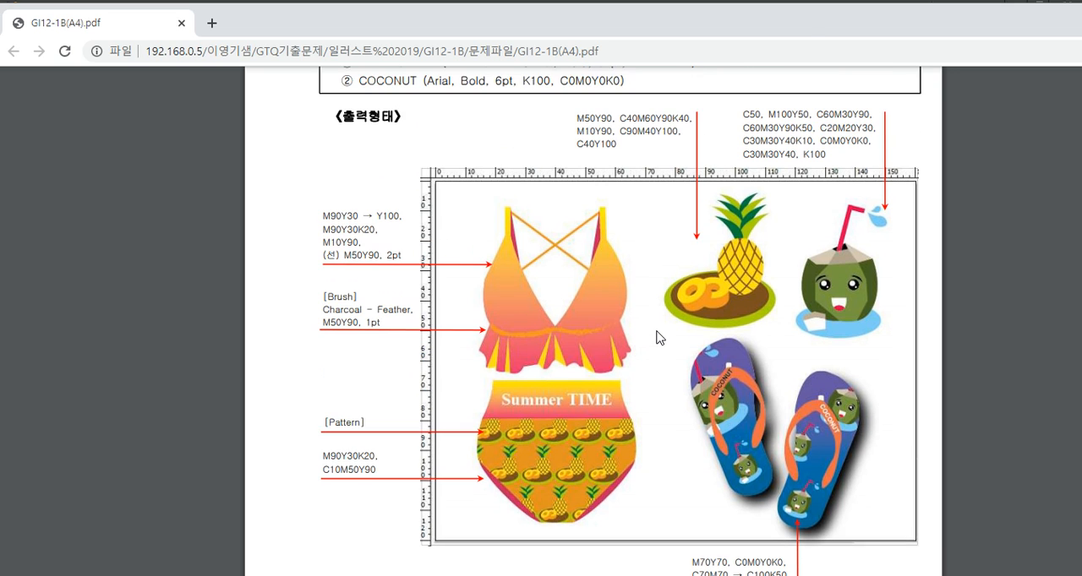
scroll(685, 328, "down", 1)
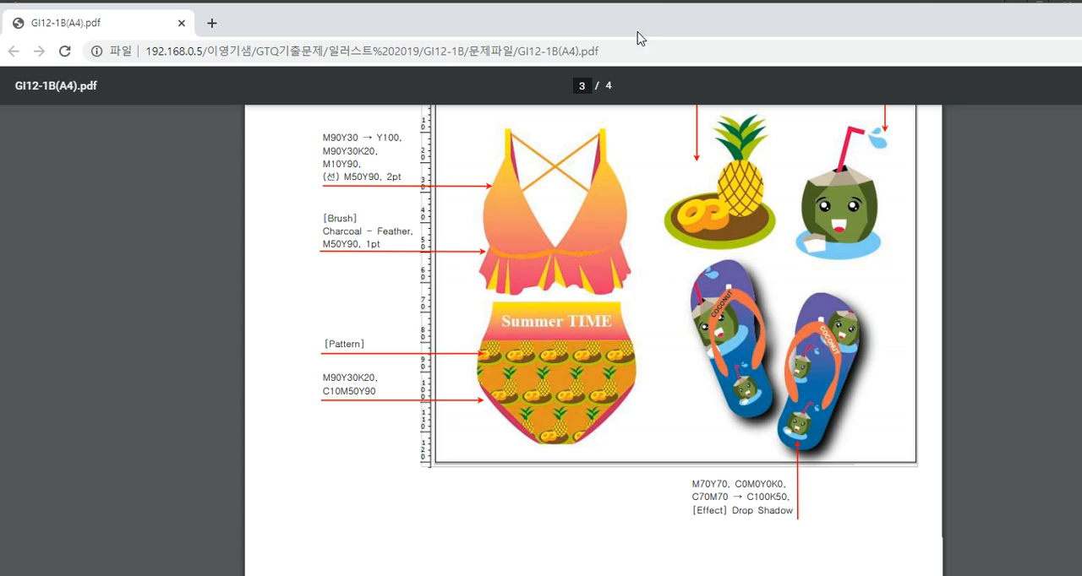
scroll(479, 350, "up", 1)
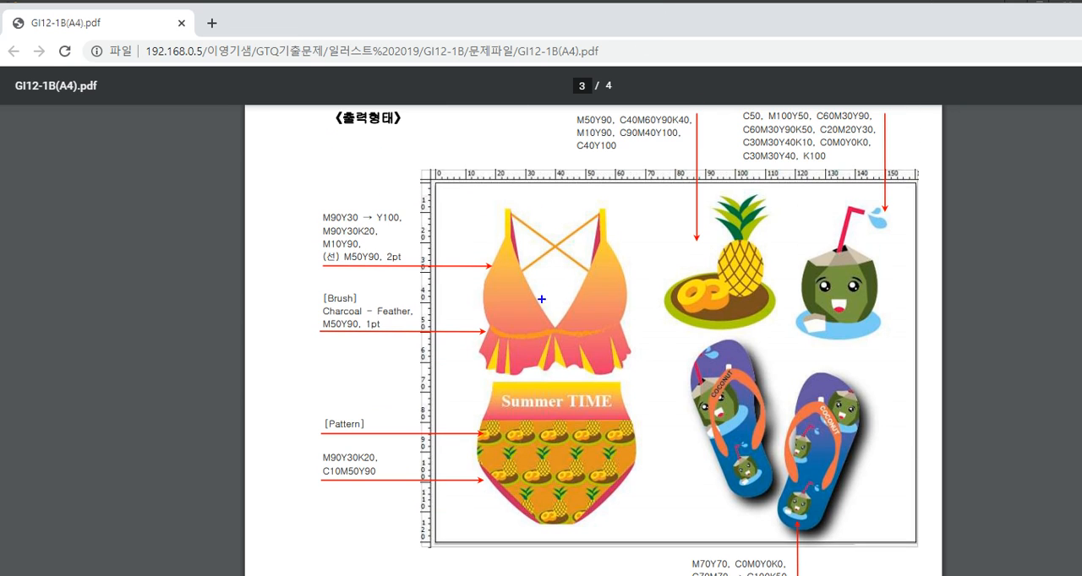
- Examine the swimsuit's overall extent on the sample's rulers, then return to the blank Illustrator artboard
left_click_drag(477, 203, 639, 524)
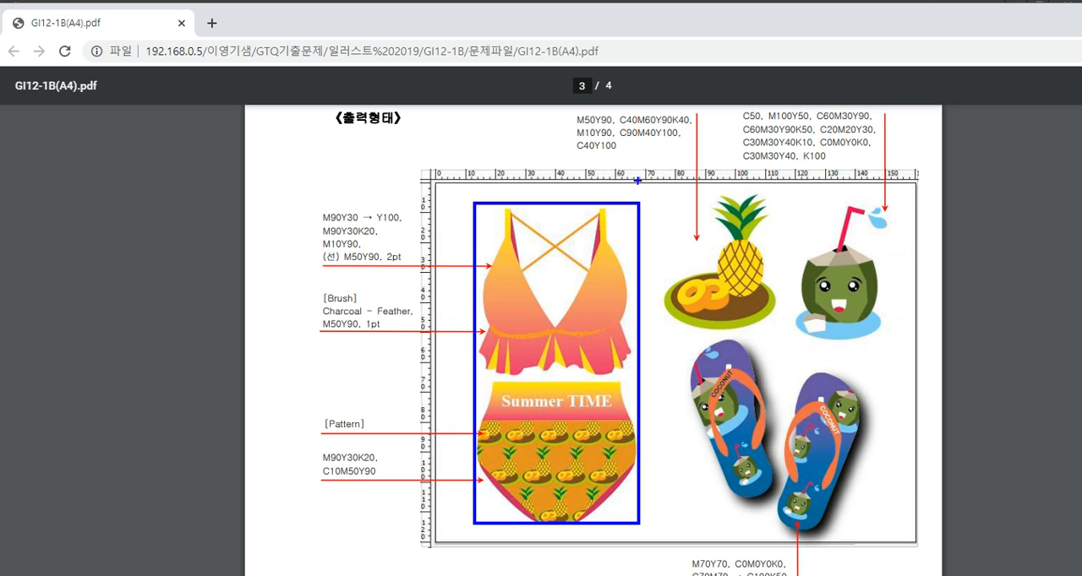
key("Escape")
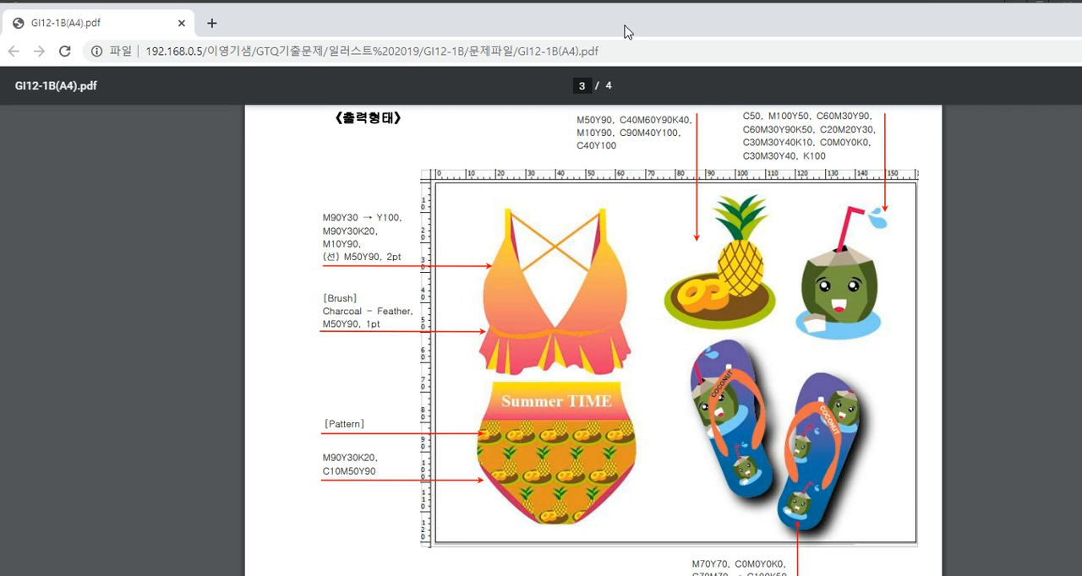
left_click_drag(627, 31, 0, 30)
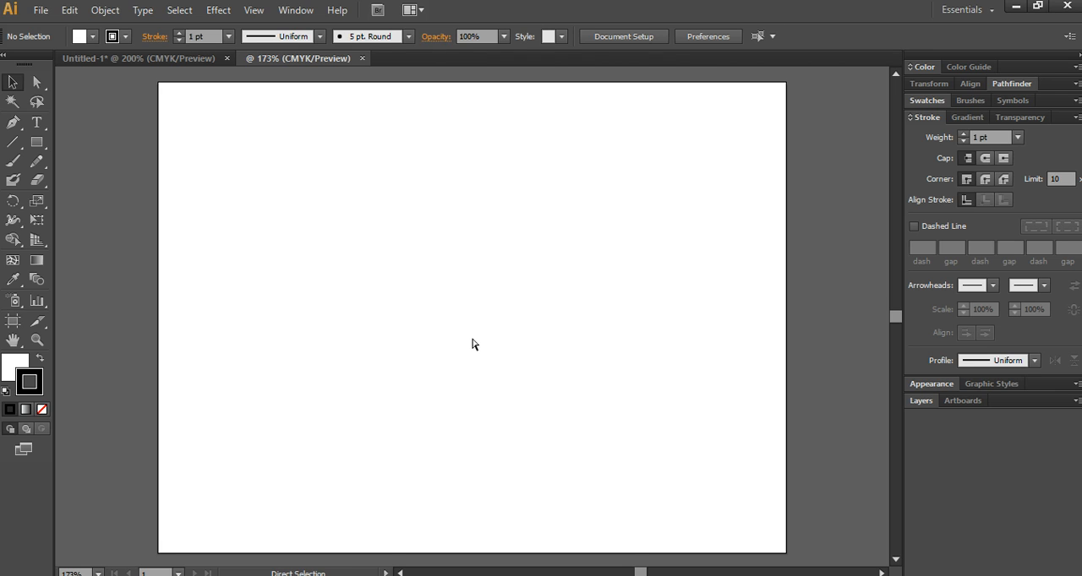
- Show the rulers and place vertical guides at about 13 and 67 mm and horizontal guides at about 7 and 115 mm
key("ctrl+r")
left_click_drag(56, 224, 208, 311)
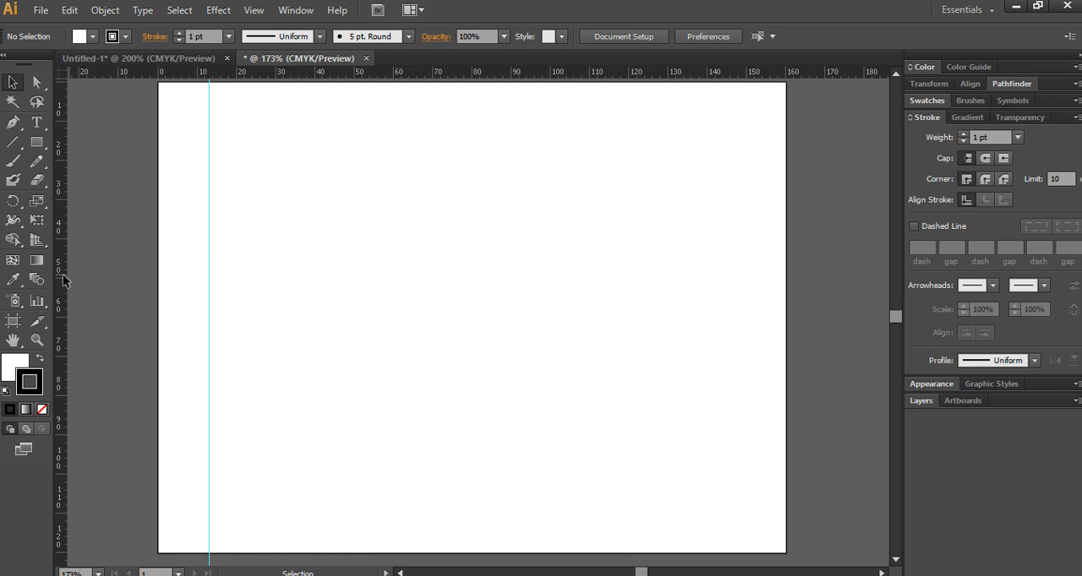
left_click_drag(63, 280, 422, 279)
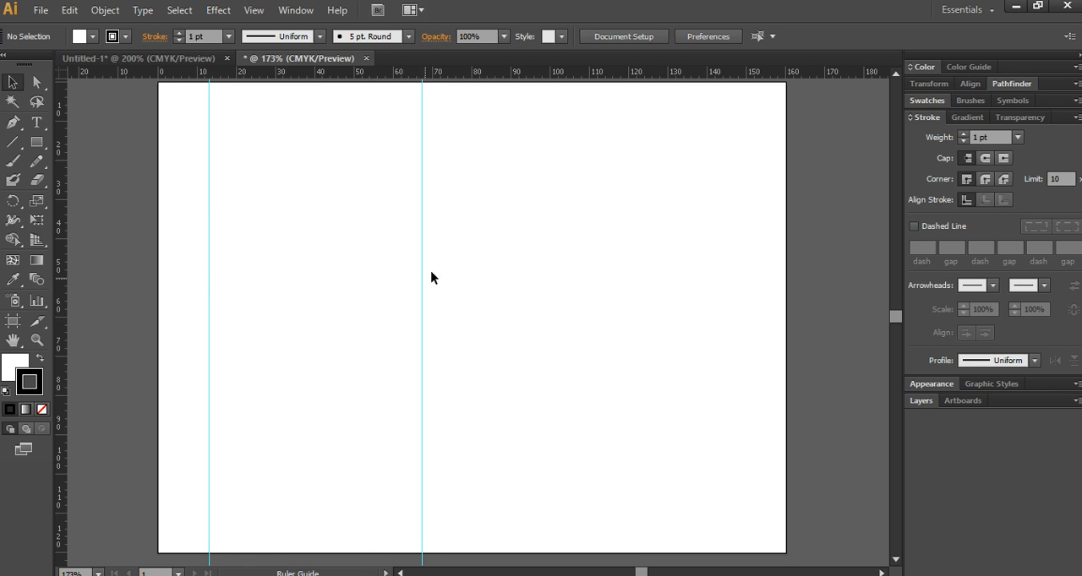
left_click_drag(357, 73, 379, 325)
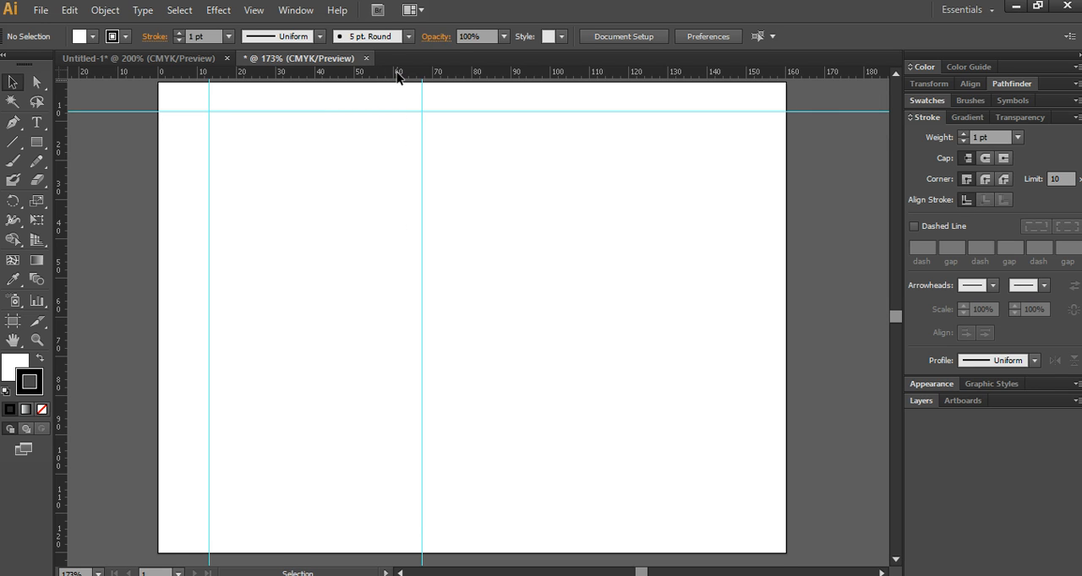
left_click_drag(397, 76, 403, 533)
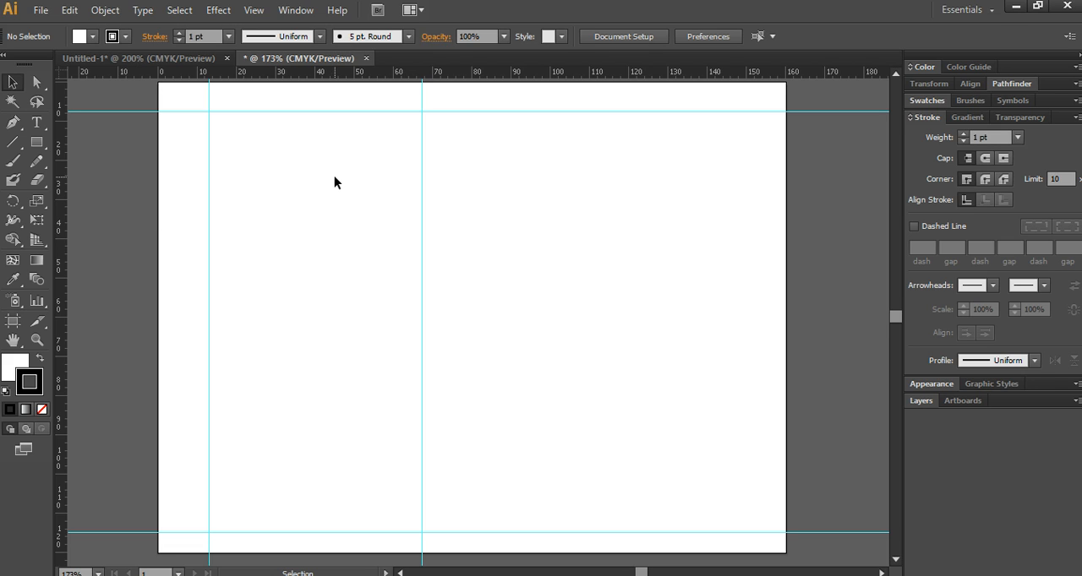
- Switch to the PDF to study the left half and top outline of the sample swimsuit, then return to Illustrator
key("alt+Tab")
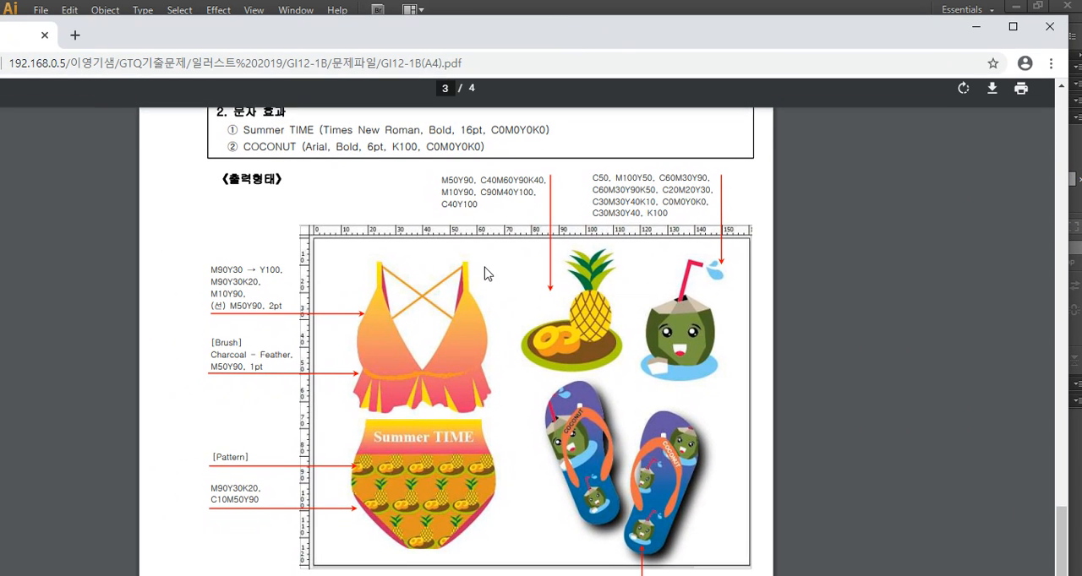
left_click_drag(335, 242, 422, 566)
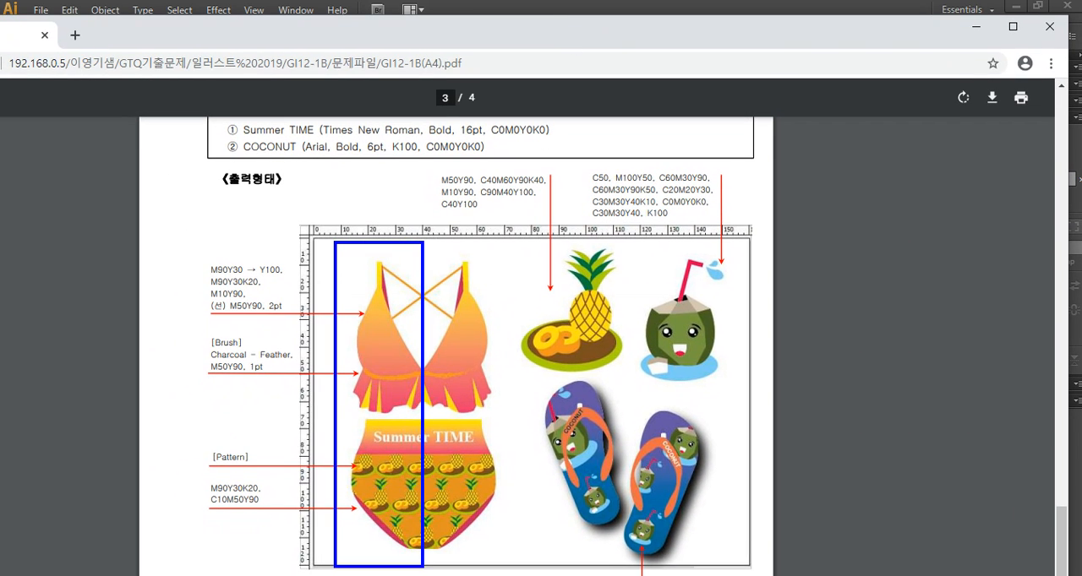
mouse_move(365, 313)
left_mouse_down()
mouse_move(406, 376)
mouse_move(467, 348)
mouse_move(467, 372)
left_mouse_up()
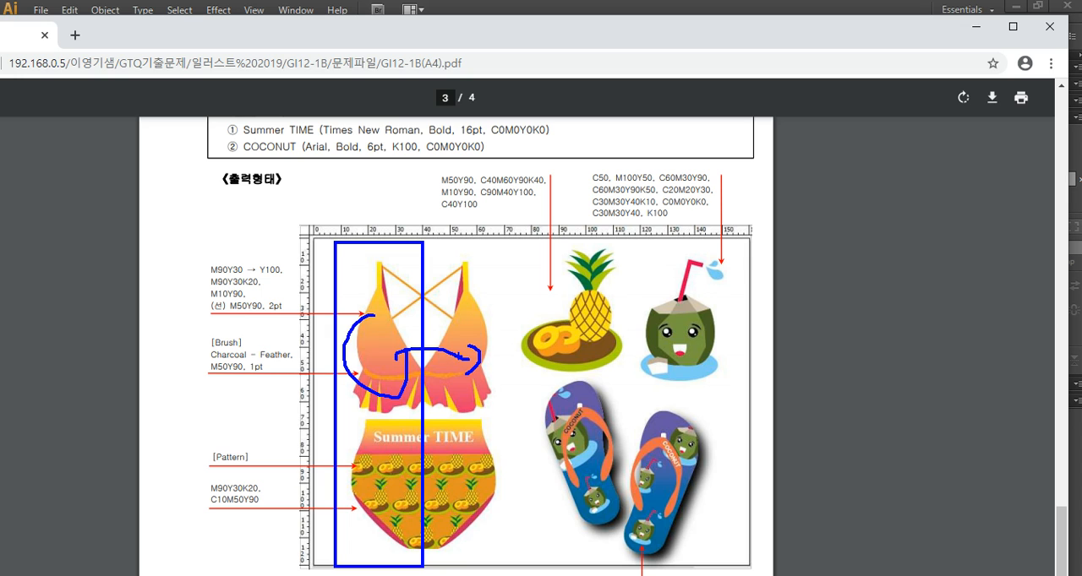
key("Escape")
left_click_drag(496, 35, 0, 34)
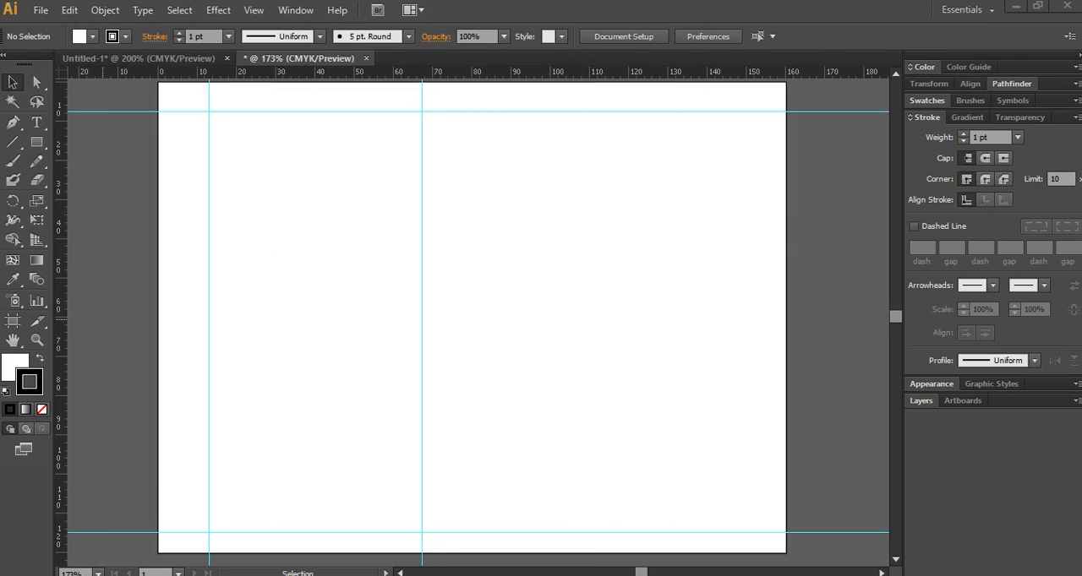
- Add a horizontal guide across the artboard at about 64 mm from its top edge
scroll(363, 312, "right", 1)
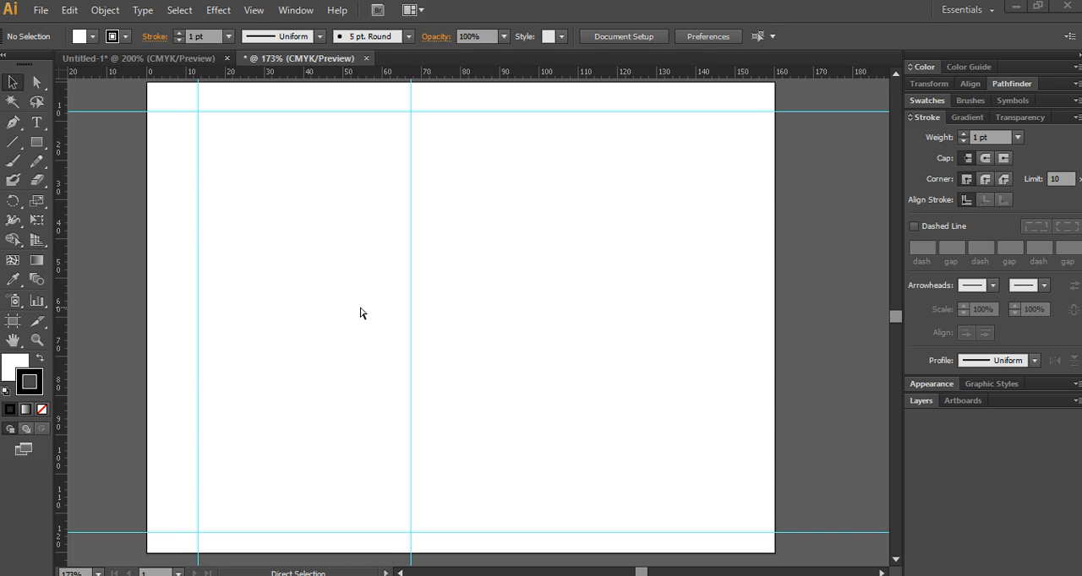
scroll(366, 314, "down", 1)
key("space")
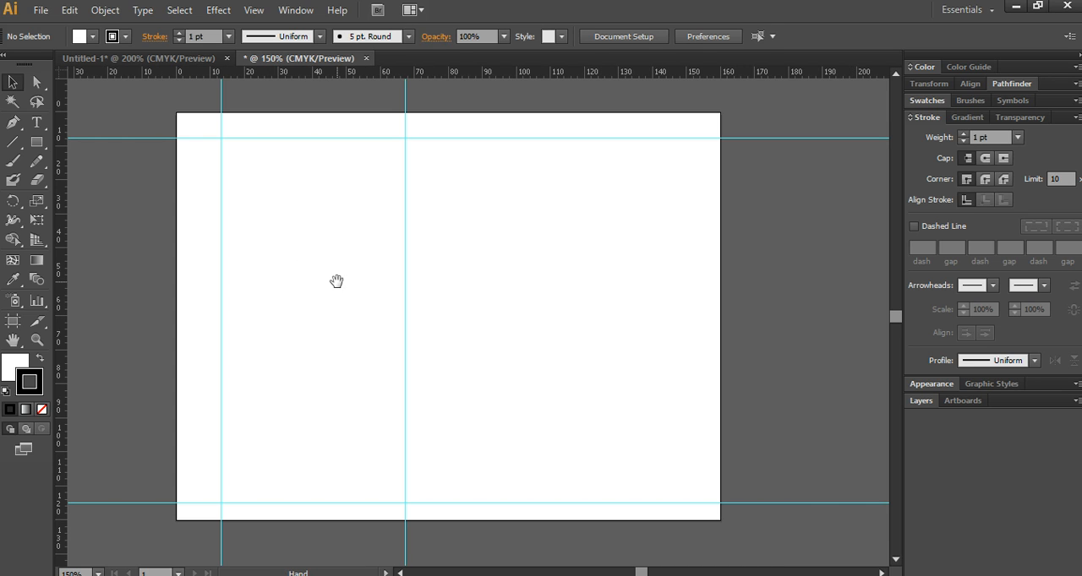
left_click_drag(279, 282, 324, 280)
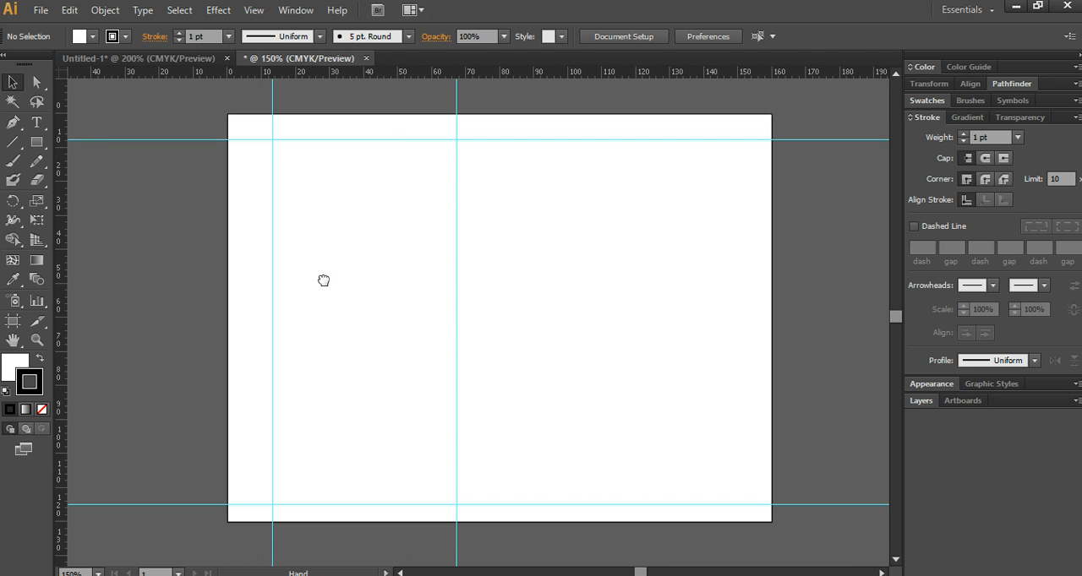
left_click(13, 123)
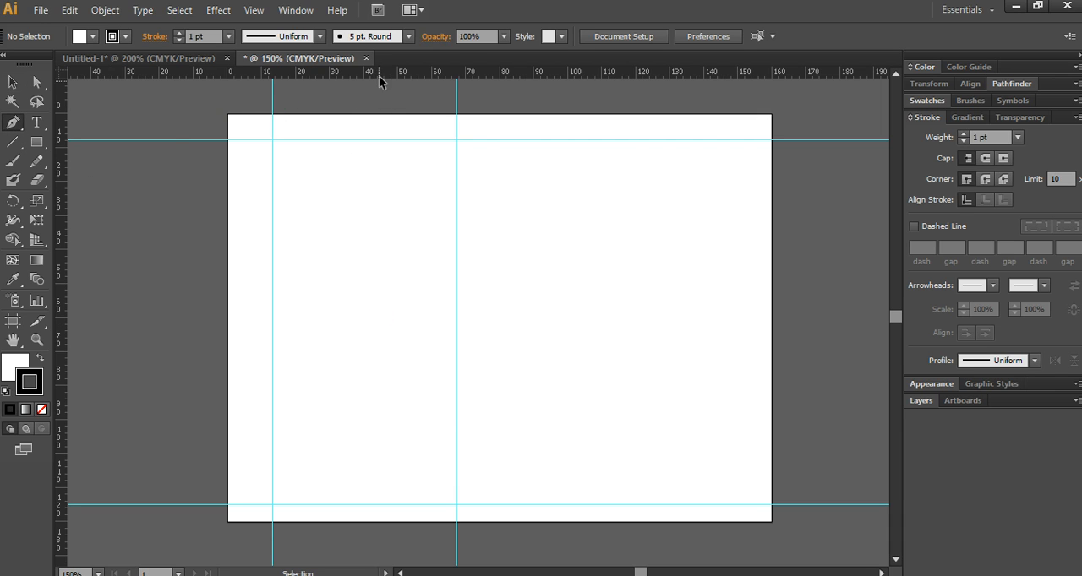
left_click_drag(379, 75, 360, 330)
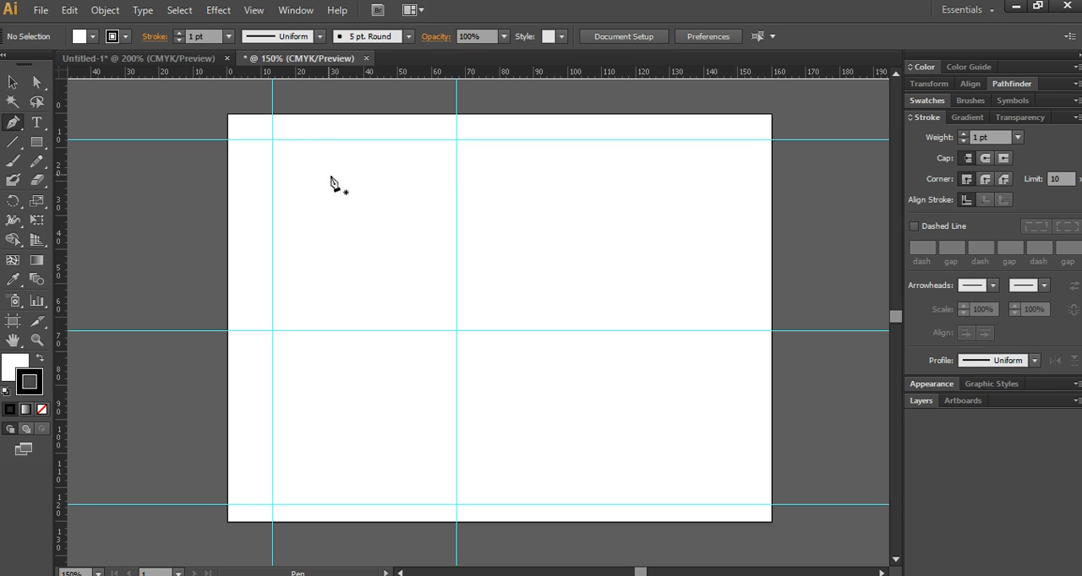
left_click(306, 139)
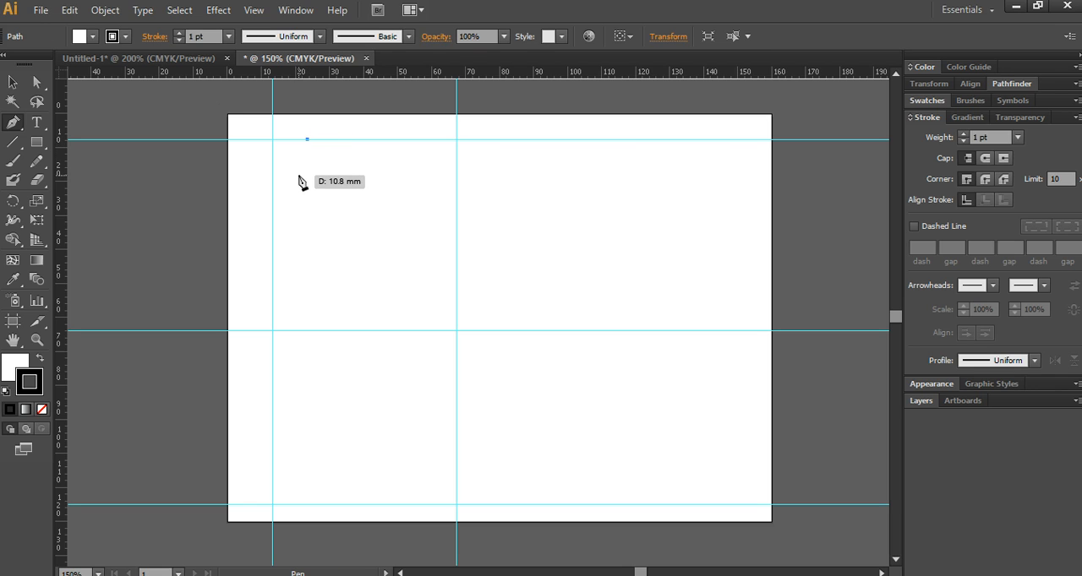
left_click(389, 271, "ctrl")
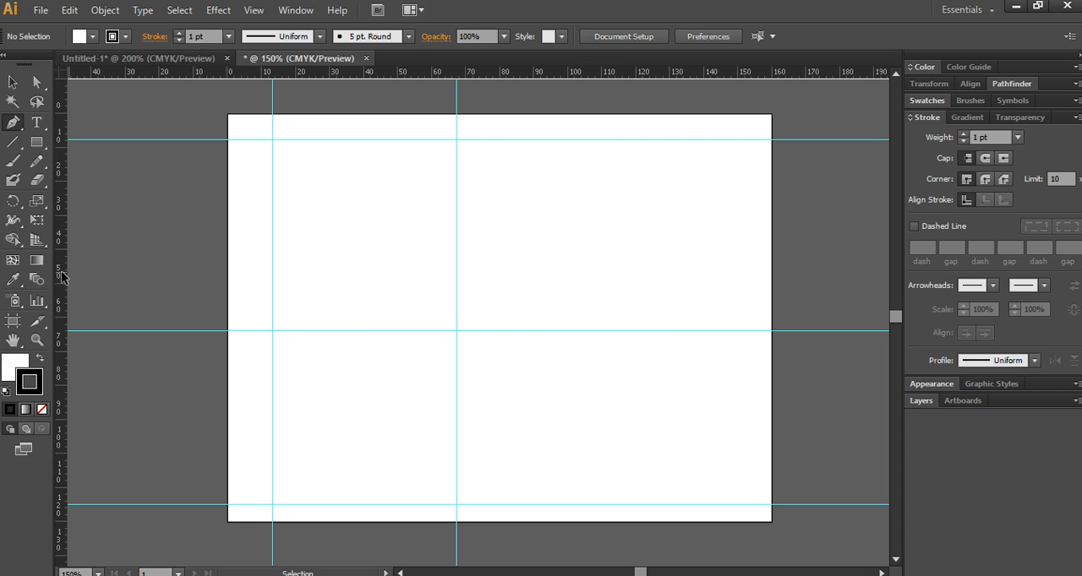
left_click_drag(63, 277, 361, 280)
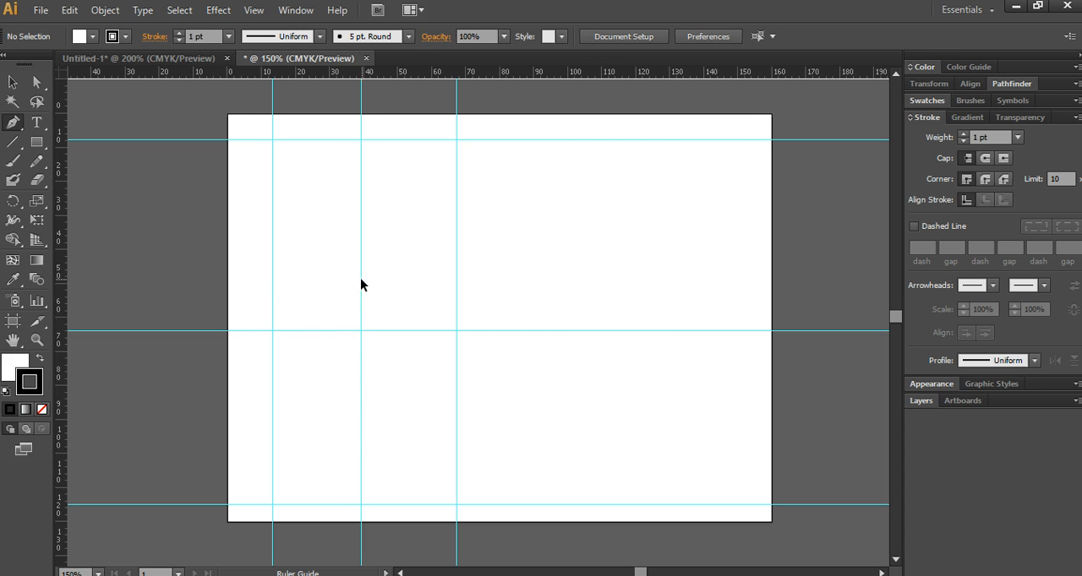
key("ctrl+z")
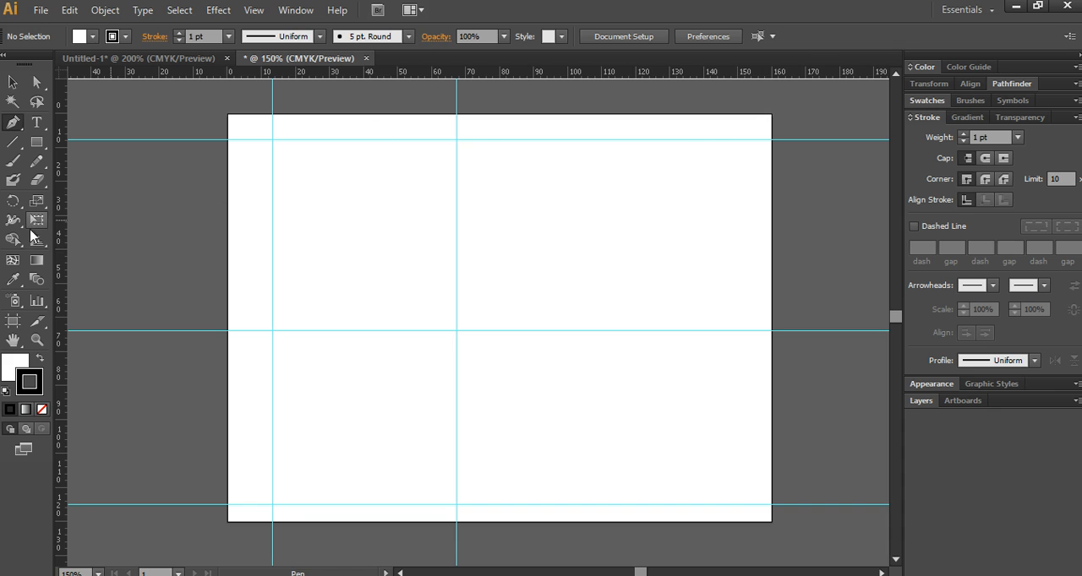
- Add a vertical guide at about 40 mm and draw the neckline curve from it up to about X 21 mm, Y 18 mm
left_click_drag(64, 238, 364, 245)
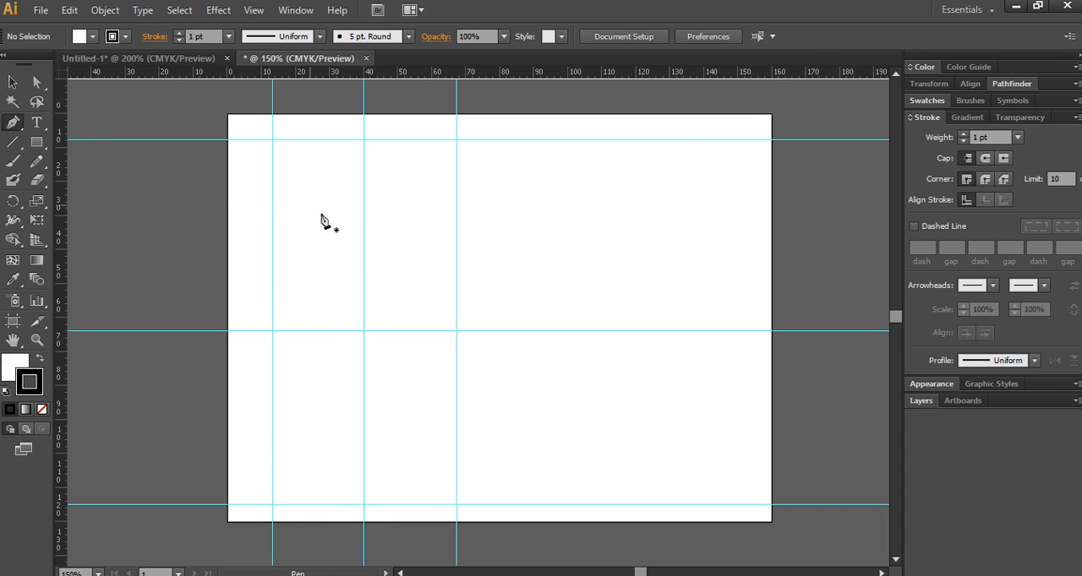
left_click(363, 282)
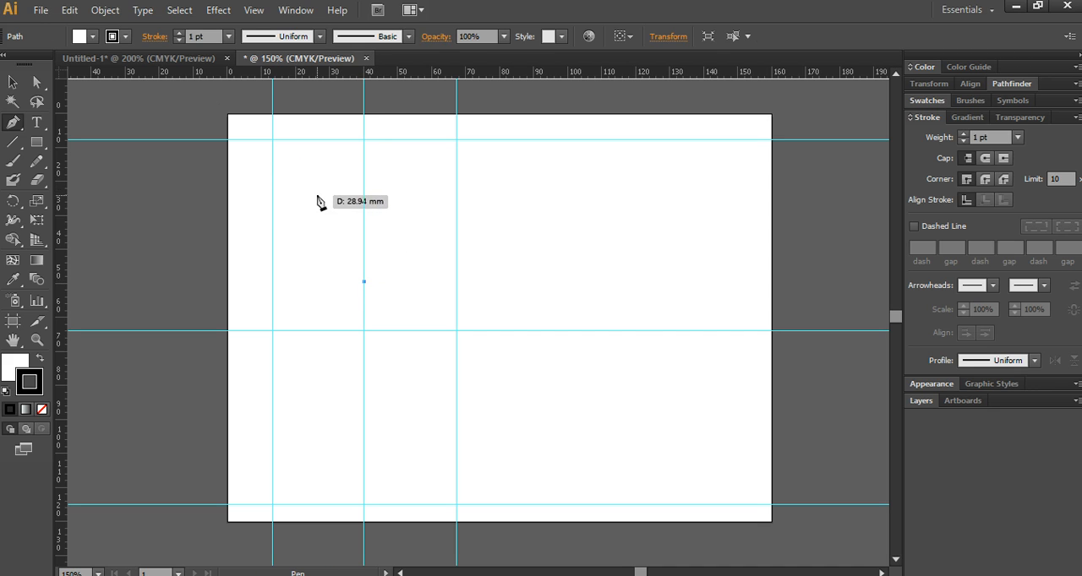
left_click_drag(309, 194, 301, 174)
key("ctrl+z")
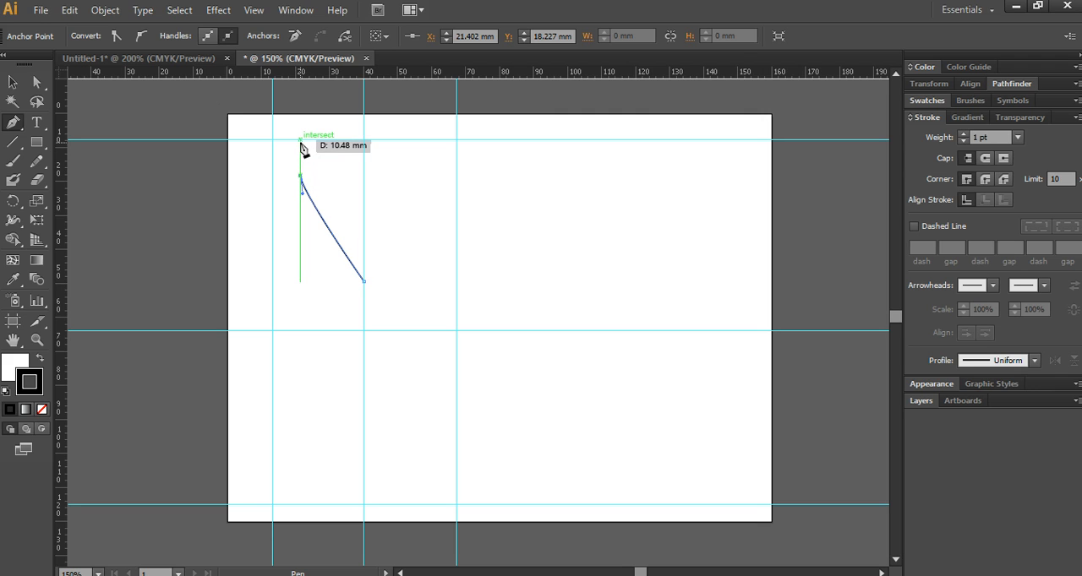
- Continue the path with a narrow strap reaching the upper guide, and curve the side out to the 13 mm guide and in to about X 20 mm, Y 50 mm
left_click(299, 140)
left_click_drag(295, 142, 293, 179)
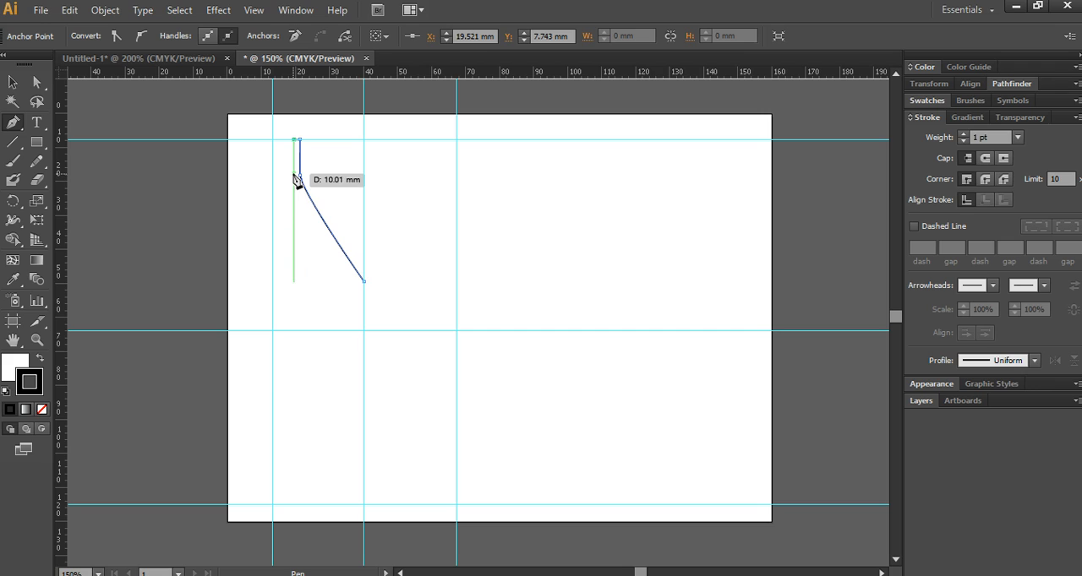
left_click(293, 176)
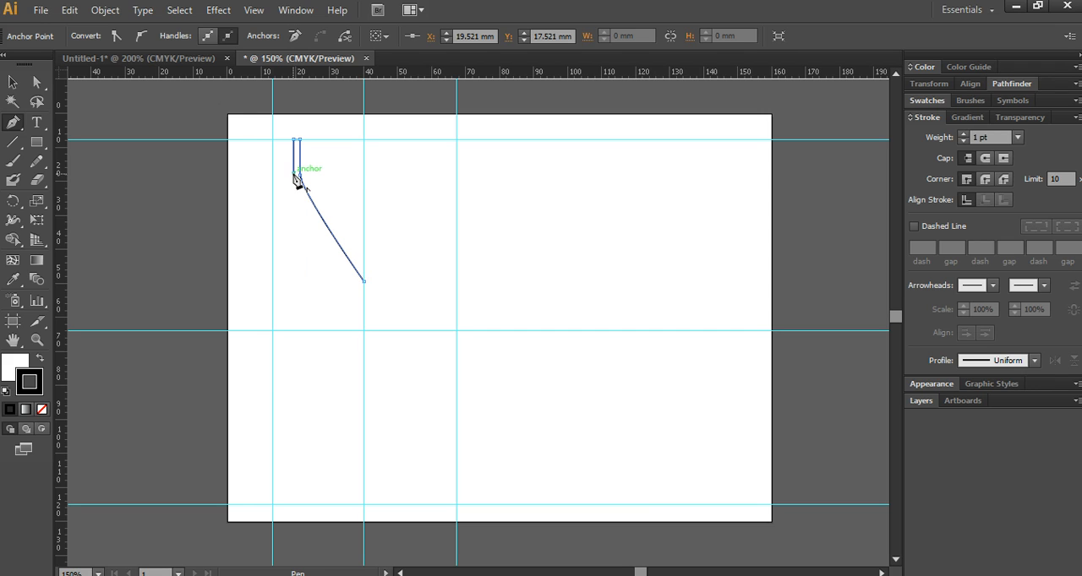
left_click_drag(296, 177, 290, 302)
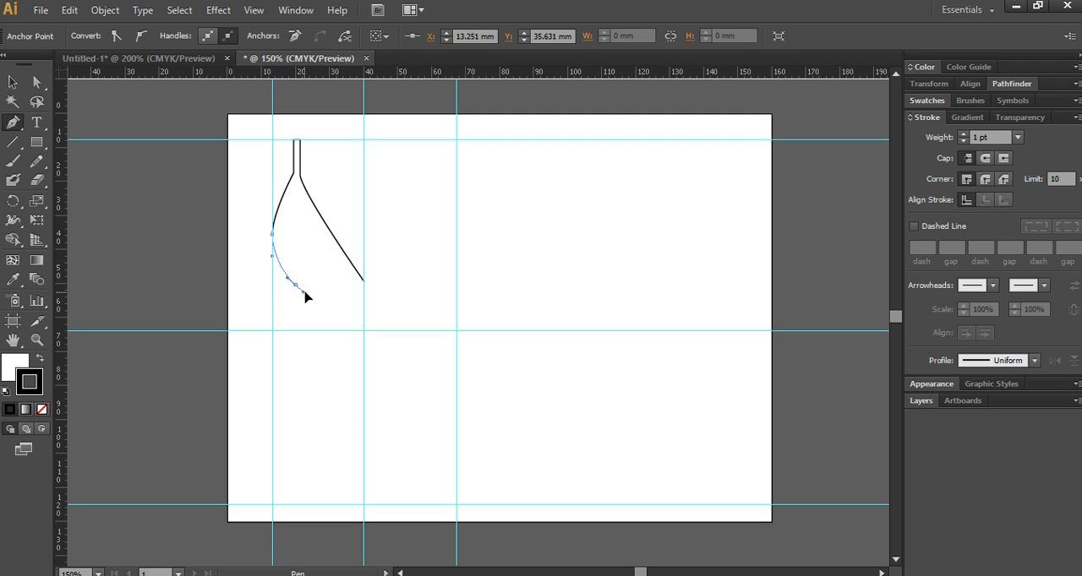
left_click_drag(309, 295, 309, 295)
left_click(295, 285)
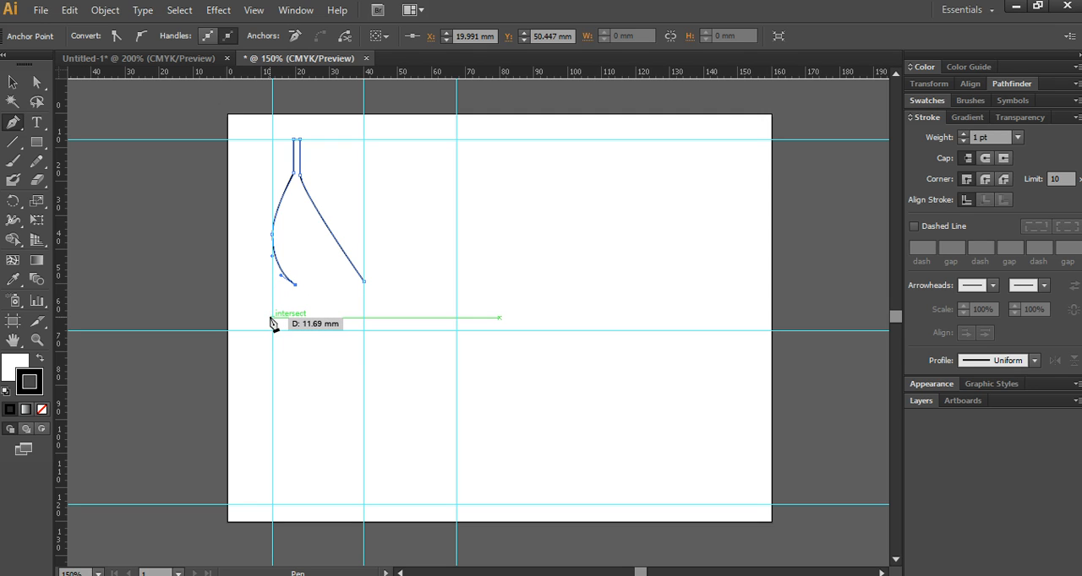
- Extend the outline out to the 13 mm guide at Y 60 mm and draw small hem scallops to about X 23.5 mm
left_click(271, 318)
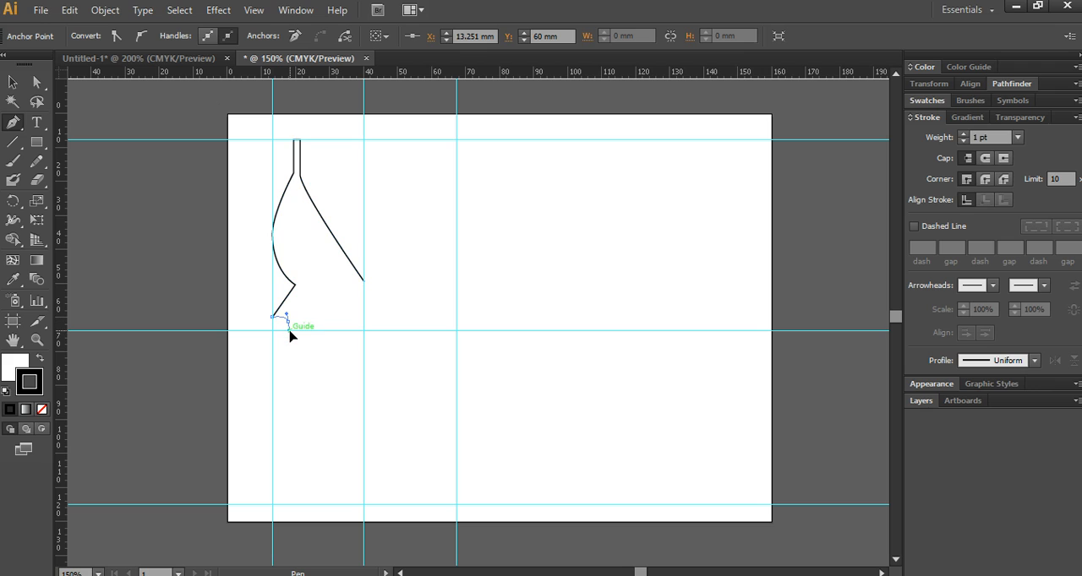
left_click_drag(289, 337, 289, 336)
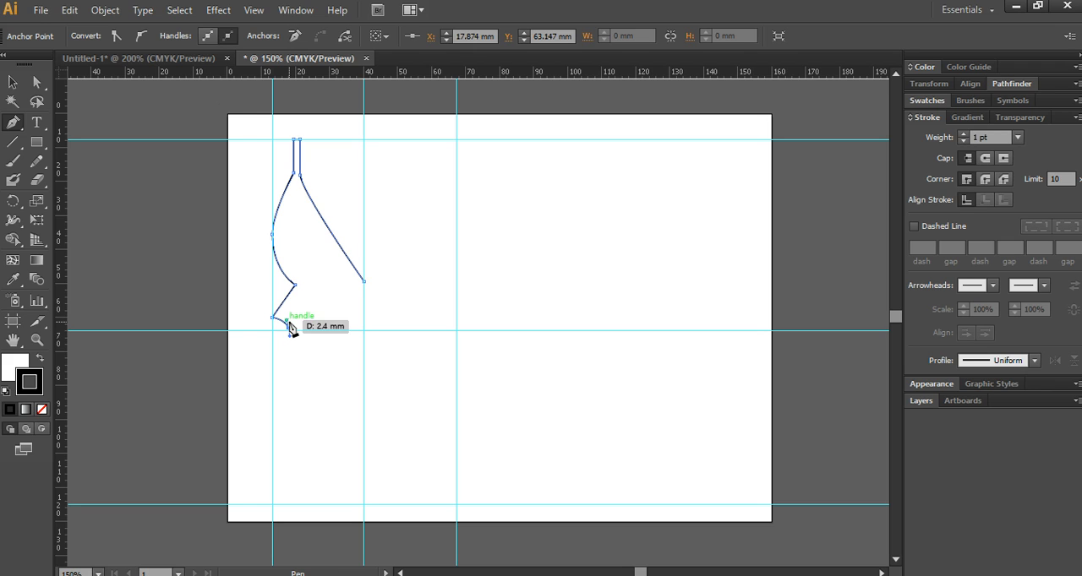
left_click(288, 327)
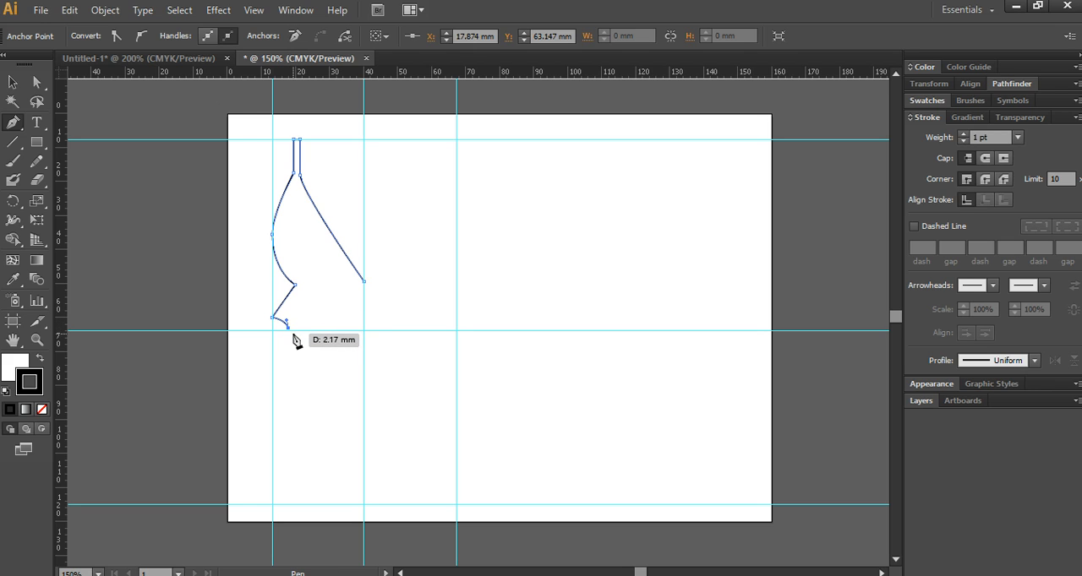
left_click(297, 327, "ctrl")
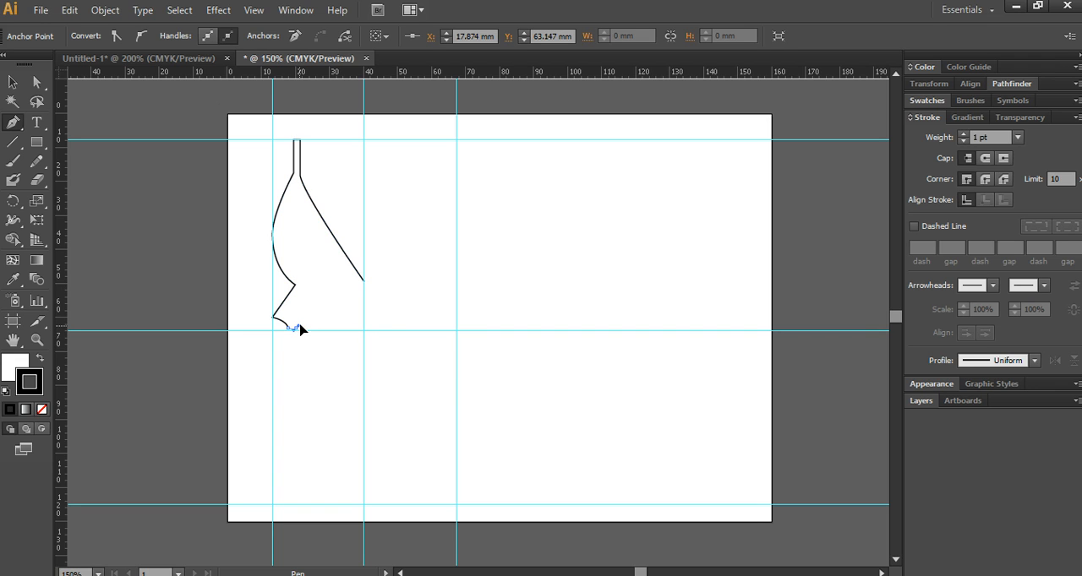
left_click(300, 328, "ctrl")
scroll(320, 344, "up", 2)
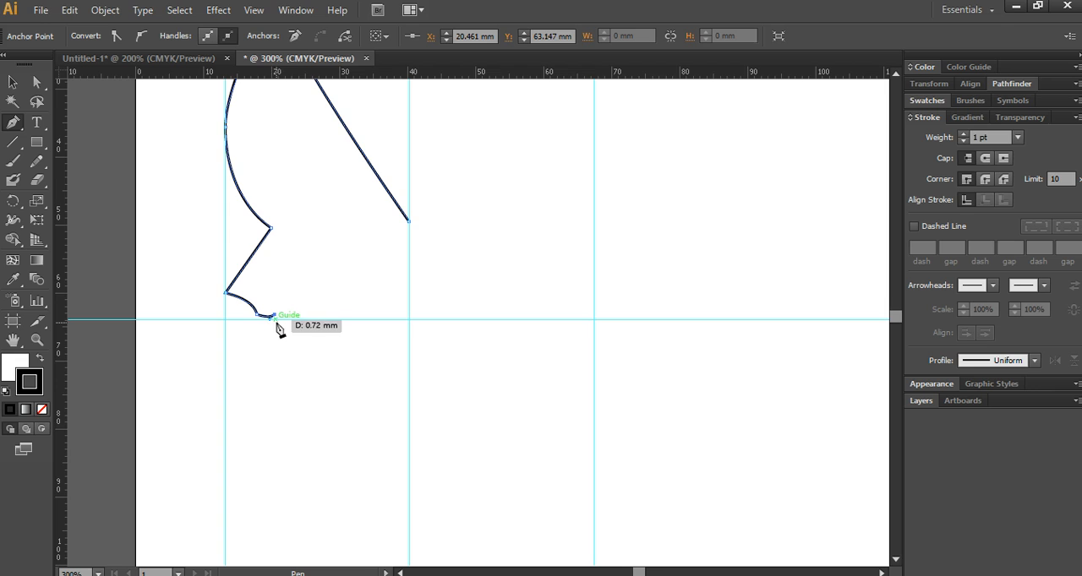
left_click(277, 322)
left_click(308, 323)
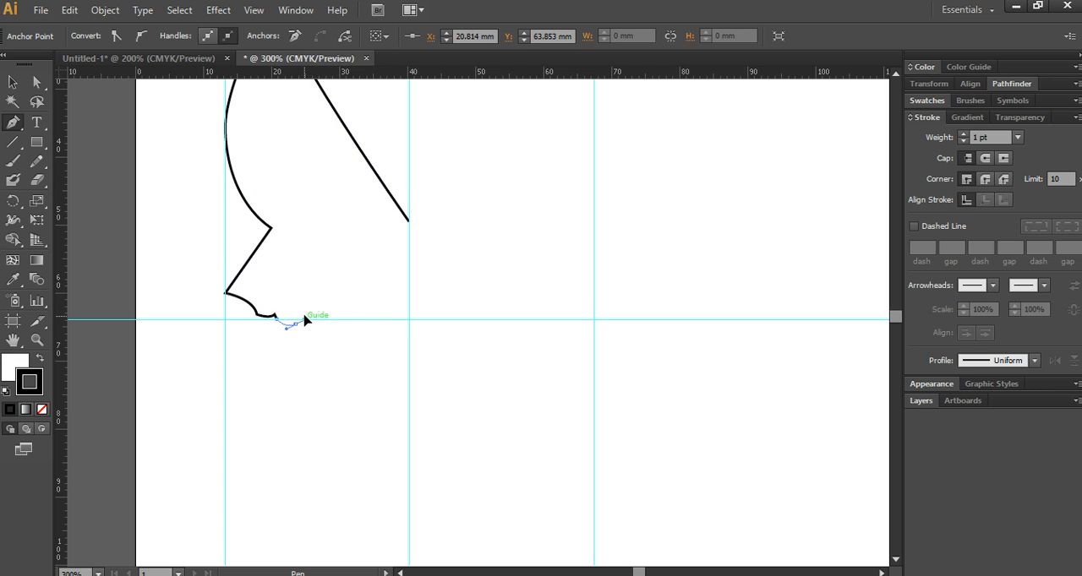
left_click(301, 319)
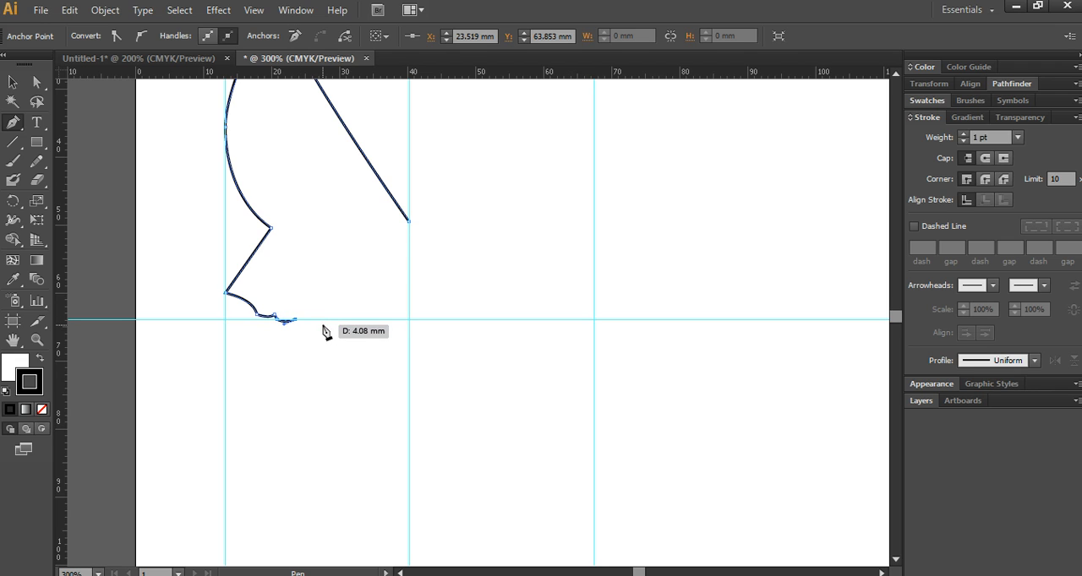
- Finish the wavy hem with a flat raised section between about 28 and 33 mm, ending on the centre guide at about Y 61 mm
left_click(324, 325)
left_click_drag(327, 319, 327, 319)
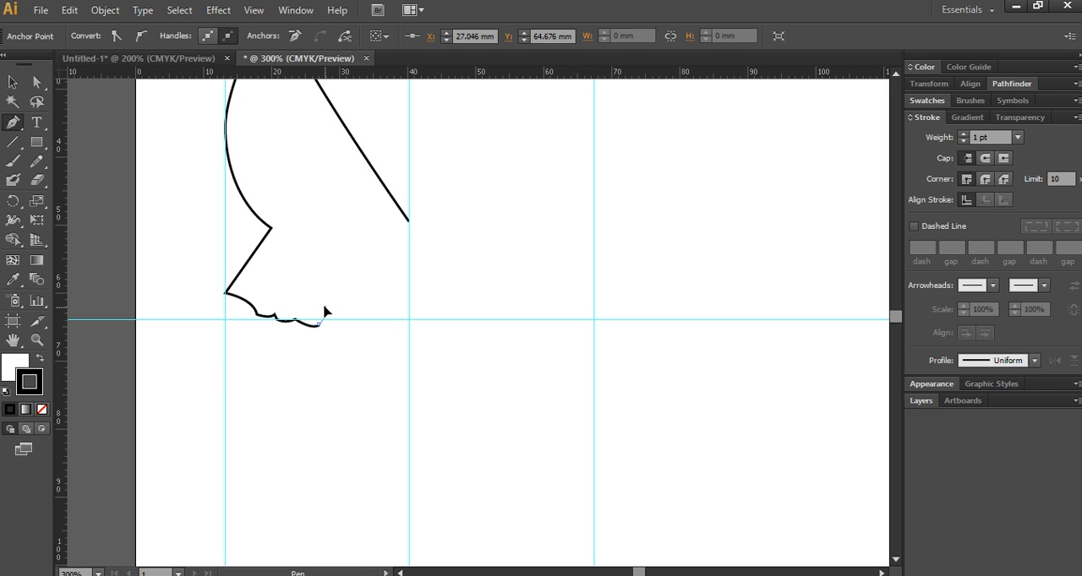
left_click(326, 310)
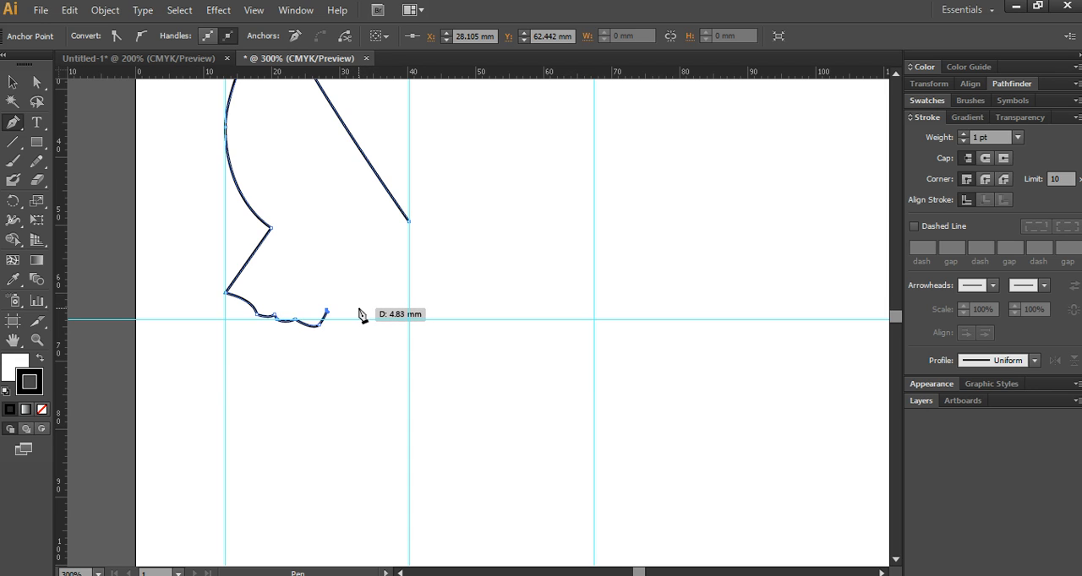
left_click(358, 309)
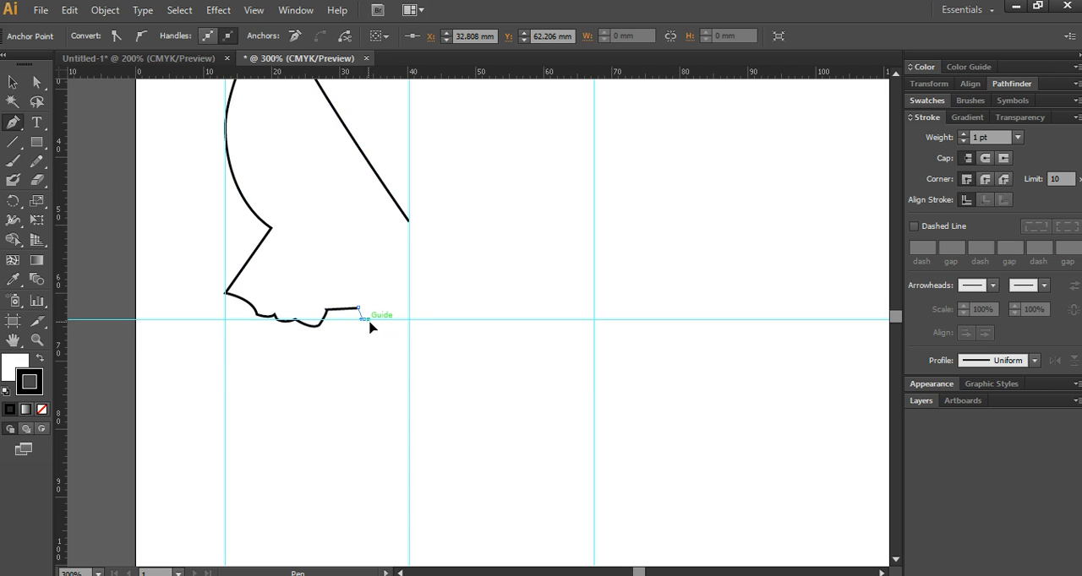
left_click_drag(372, 331, 376, 328)
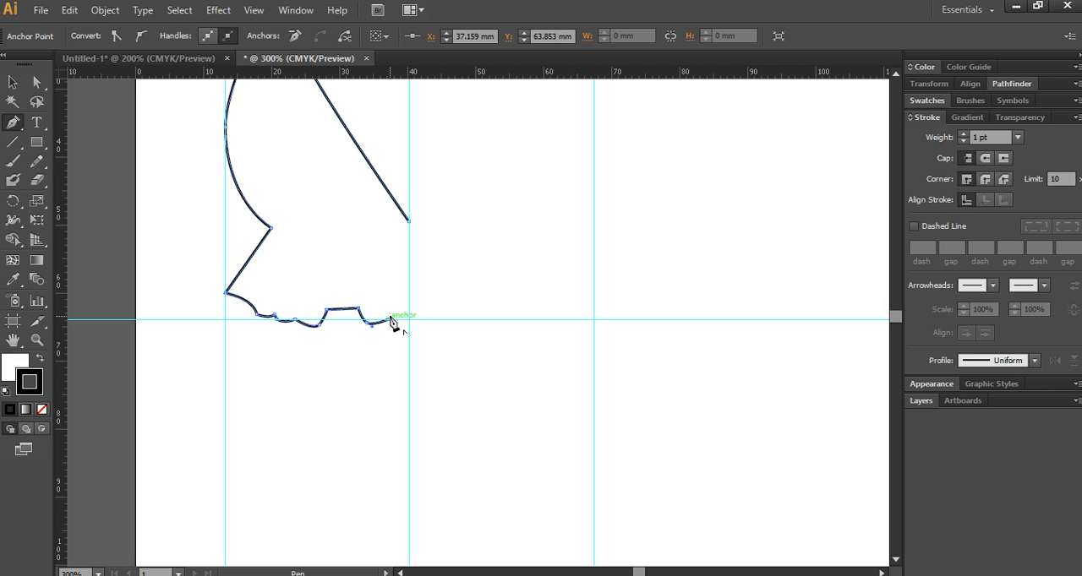
left_click(409, 301)
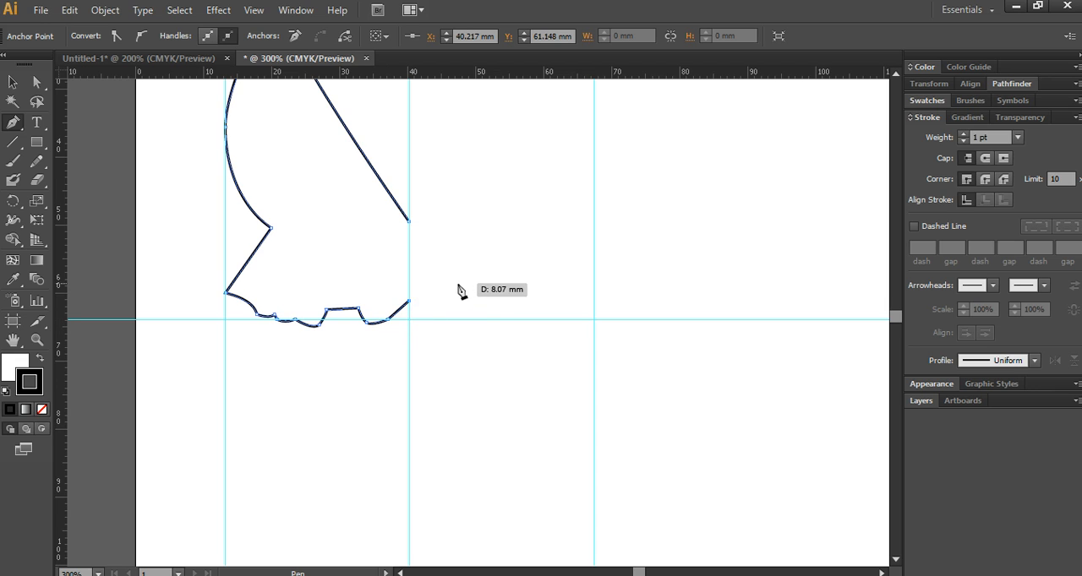
- Reflect a copy of the half outline across a vertical axis through its V-neck anchor on the centre guide
scroll(410, 259, "down", 2)
key("space")
left_click_drag(421, 221, 380, 291)
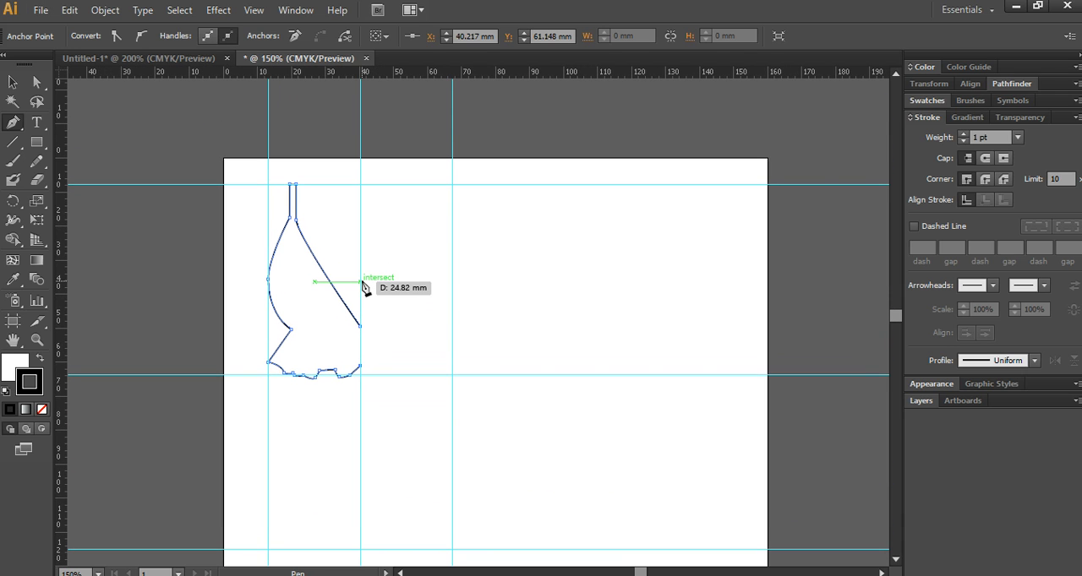
left_click(12, 82)
left_click(331, 272)
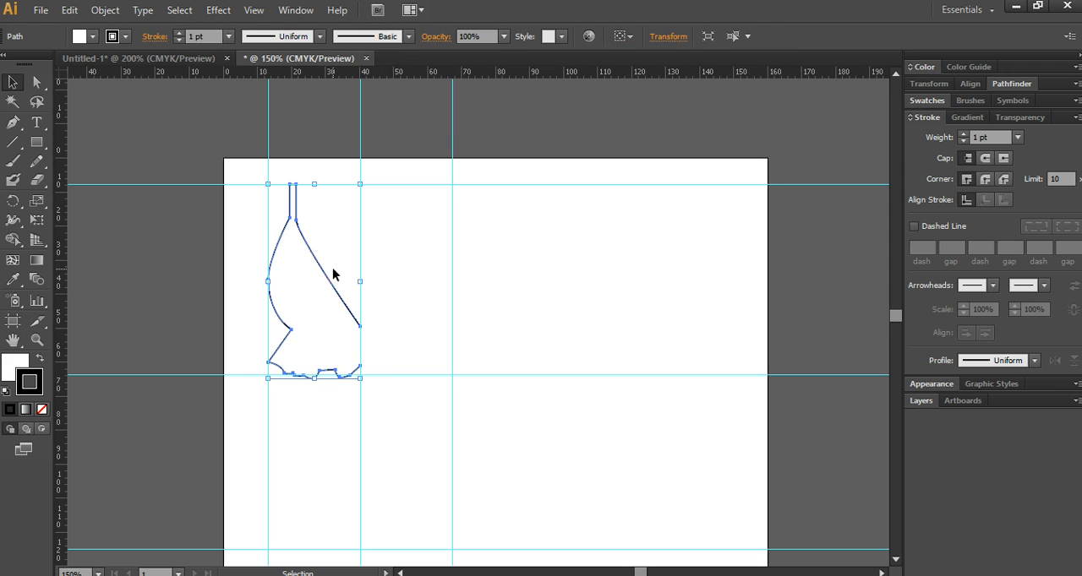
scroll(333, 324, "up", 1)
scroll(321, 271, "up", 1)
scroll(321, 346, "down", 1)
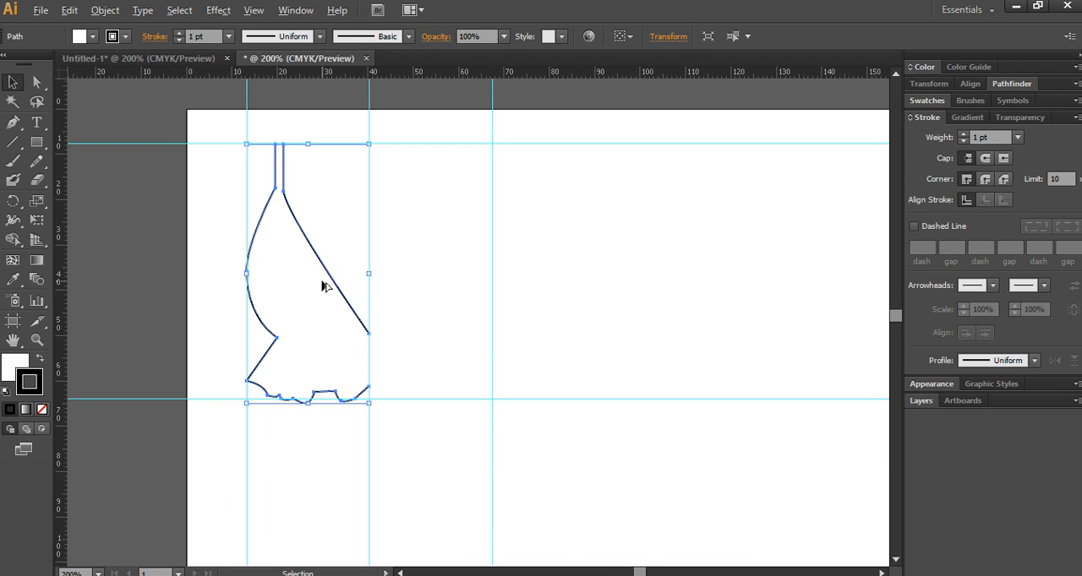
left_click_drag(13, 200, 118, 222)
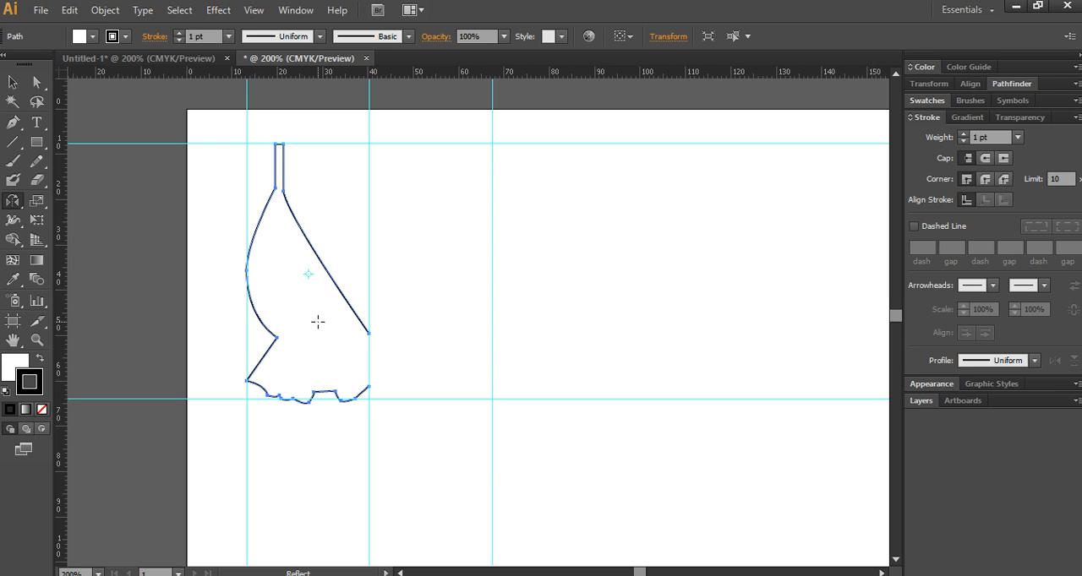
left_click(370, 333, "alt")
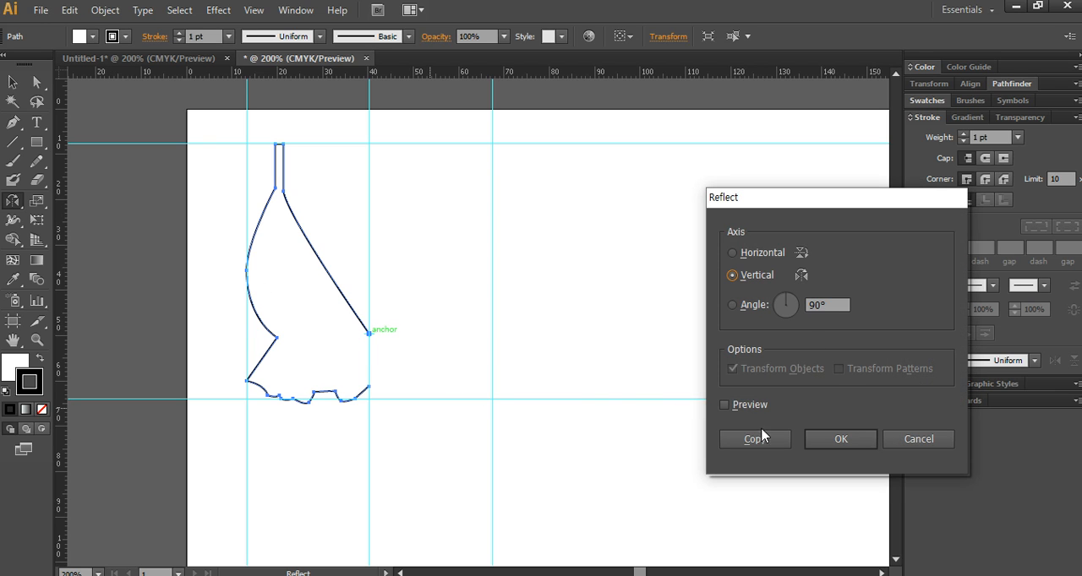
left_click(754, 438)
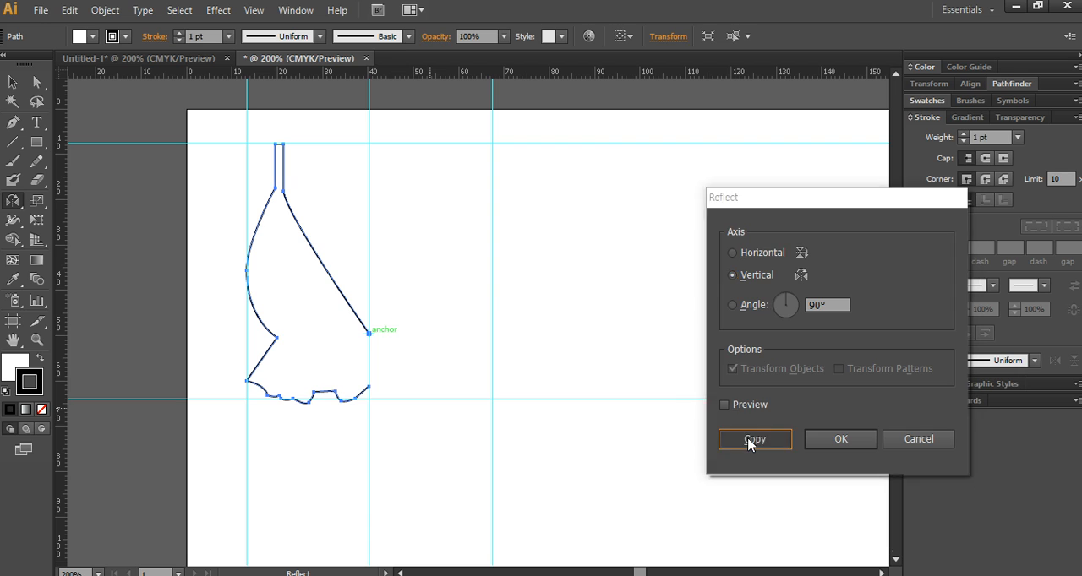
- Join the two halves' overlapping end anchors at the point of the V-neck
left_click(38, 83)
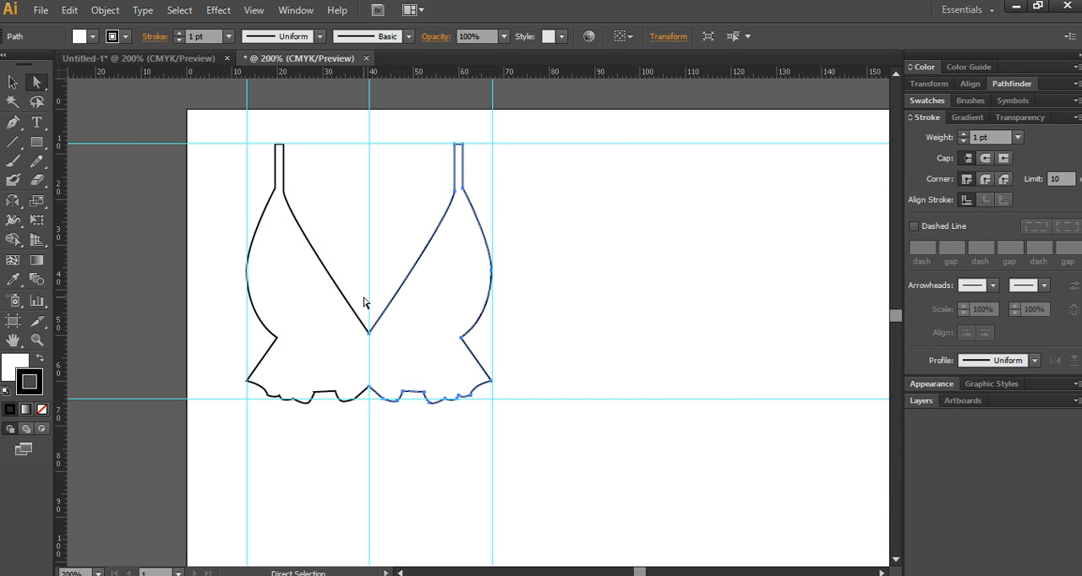
left_click_drag(374, 349, 374, 349)
scroll(368, 347, "up", 2)
left_click_drag(355, 261, 391, 337)
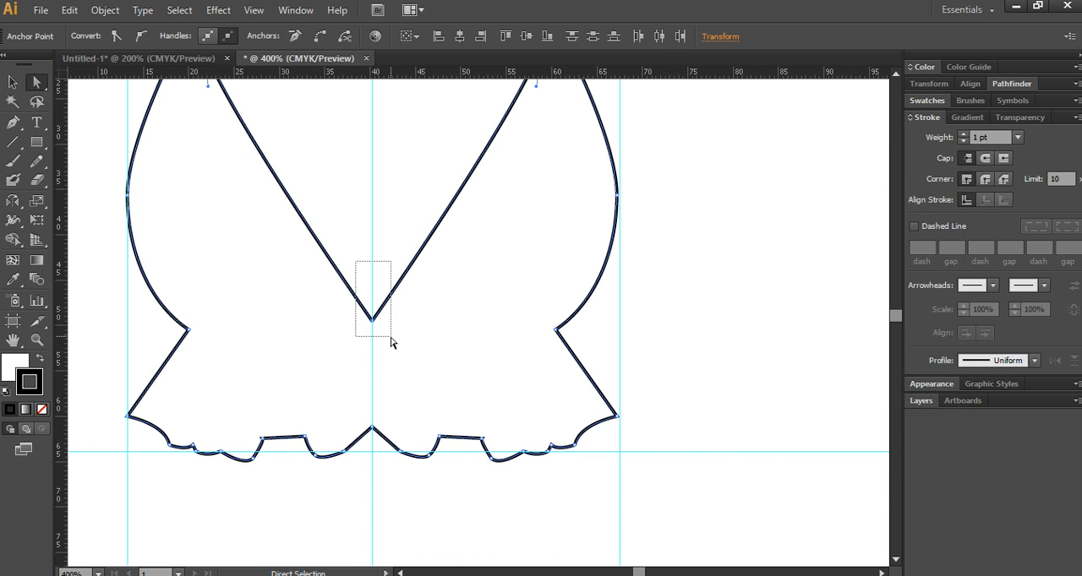
right_click(372, 319)
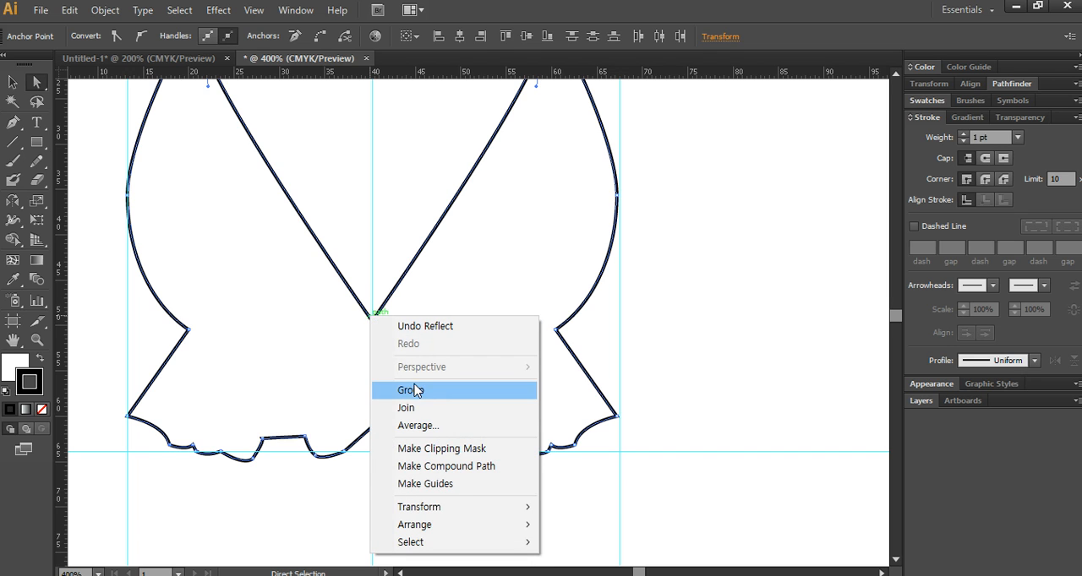
left_click(415, 410)
- Undo the stray anchor move and join the two halves' end anchors at the centre of the hem
left_click_drag(357, 412, 374, 430)
key("ctrl+z")
left_click(371, 427)
right_click(372, 426)
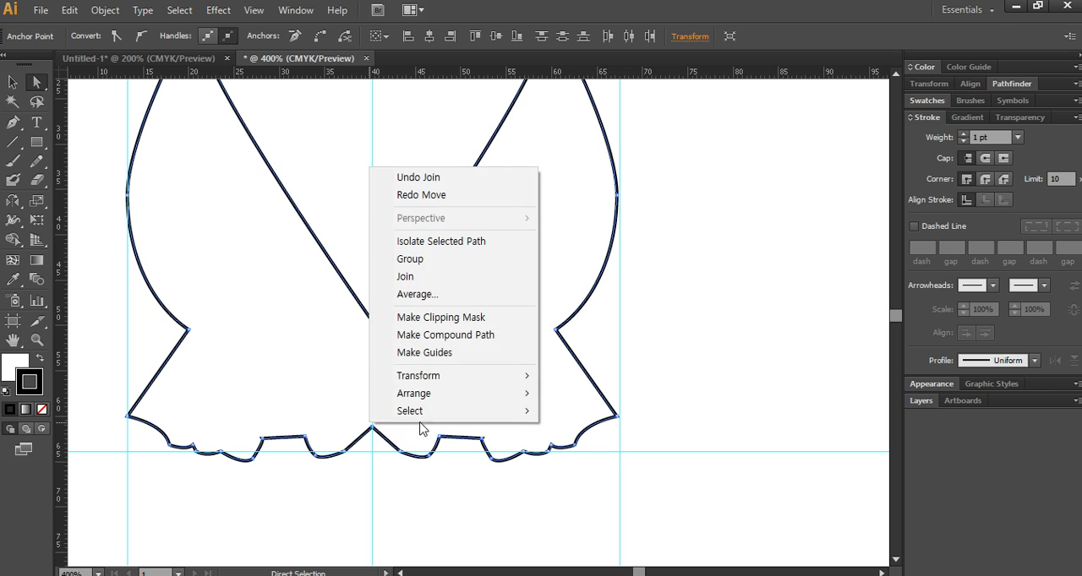
left_click(443, 279)
scroll(368, 314, "down", 2)
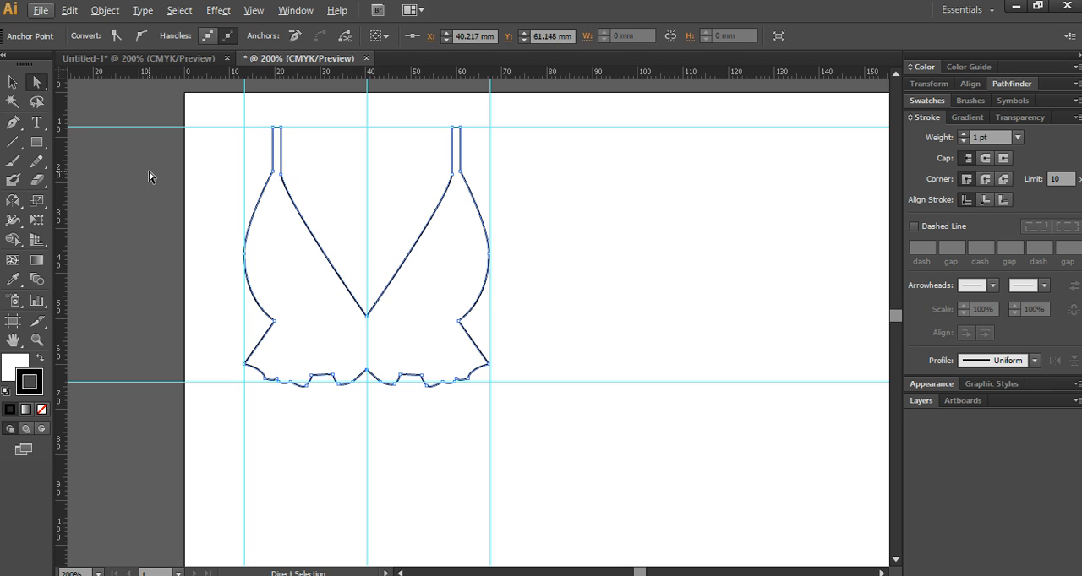
- Draw a sagging underbust seam about 40 mm wide between the two waist notches, dipping on each side of the centre guide, and adjust its curve
left_click(13, 121)
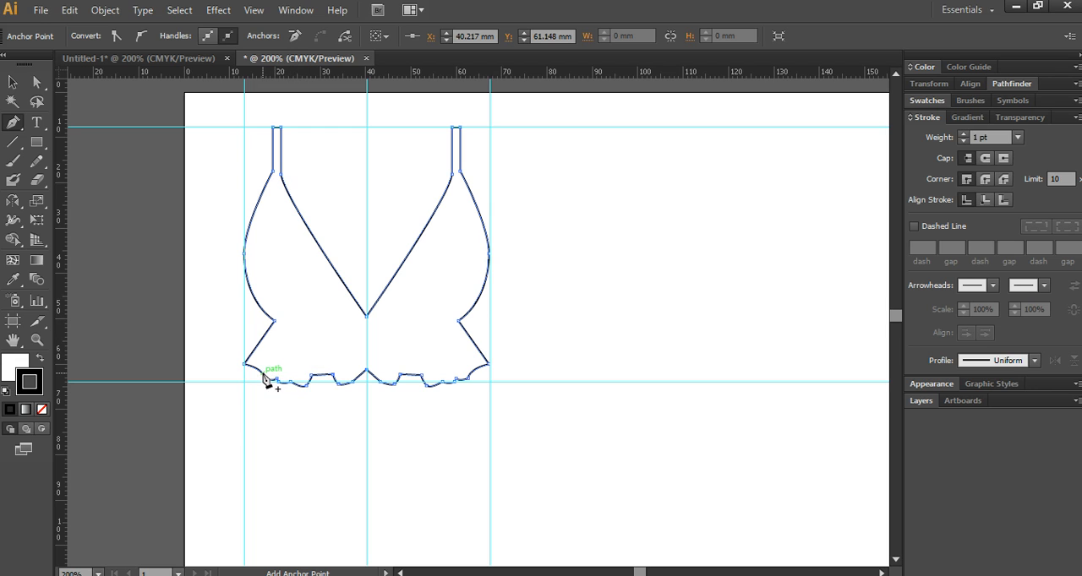
left_click(296, 420, "ctrl")
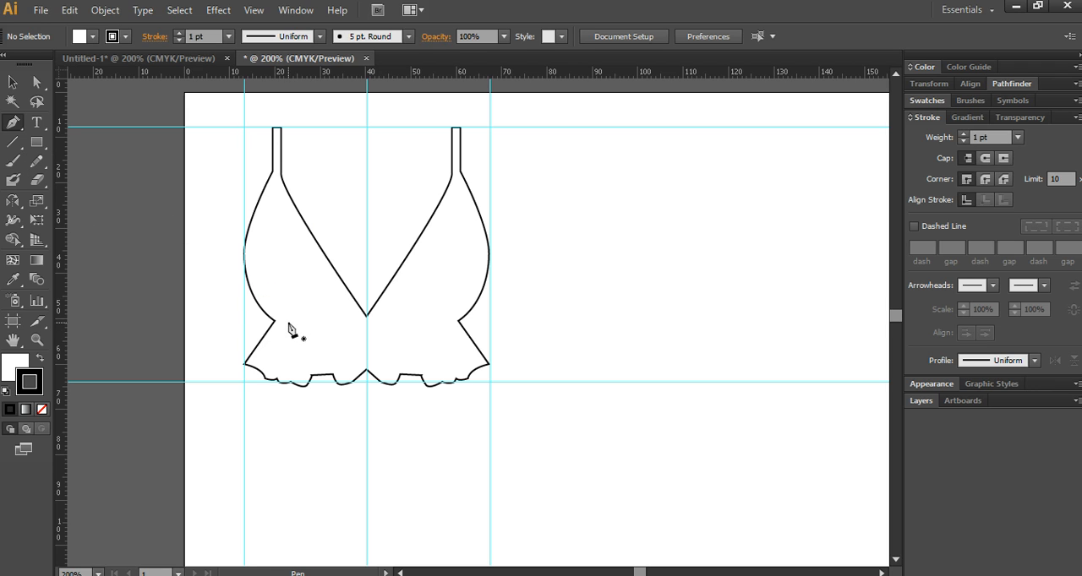
left_click(278, 323)
left_click_drag(367, 335, 512, 304)
left_click(512, 329, "ctrl")
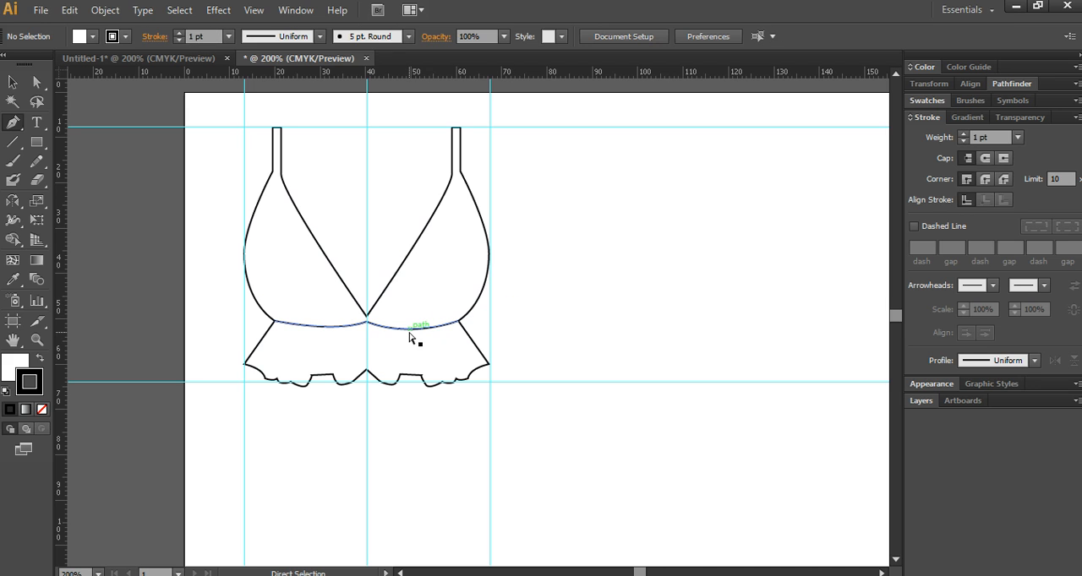
left_click_drag(409, 329, 408, 331)
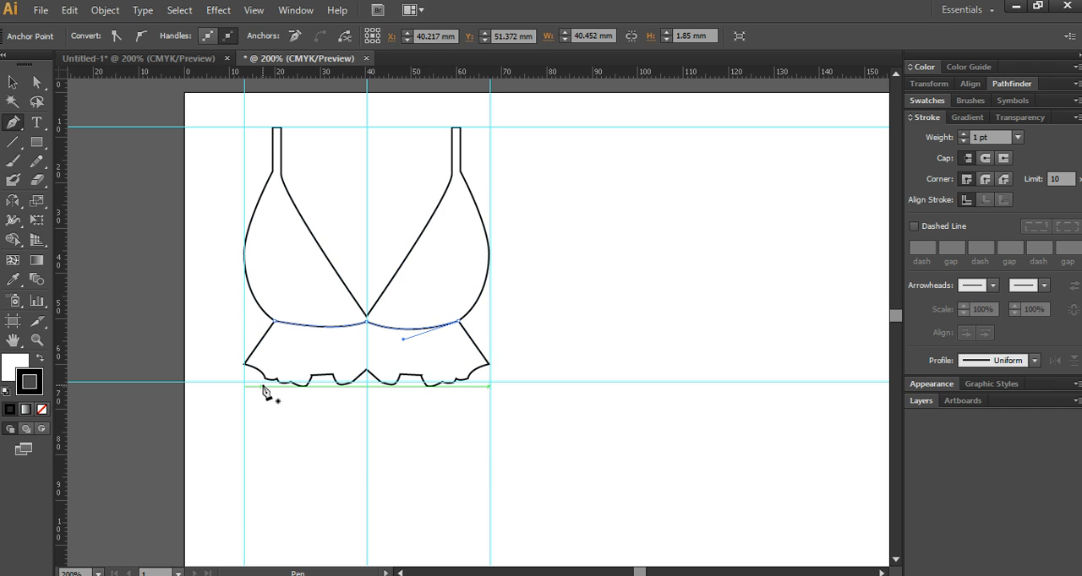
- Draw a closed wedge pleat at the skirt's left side, apex at about X 23, Y 52 mm, base spanning X 17 to 20 mm
left_click(265, 382)
left_click(288, 329)
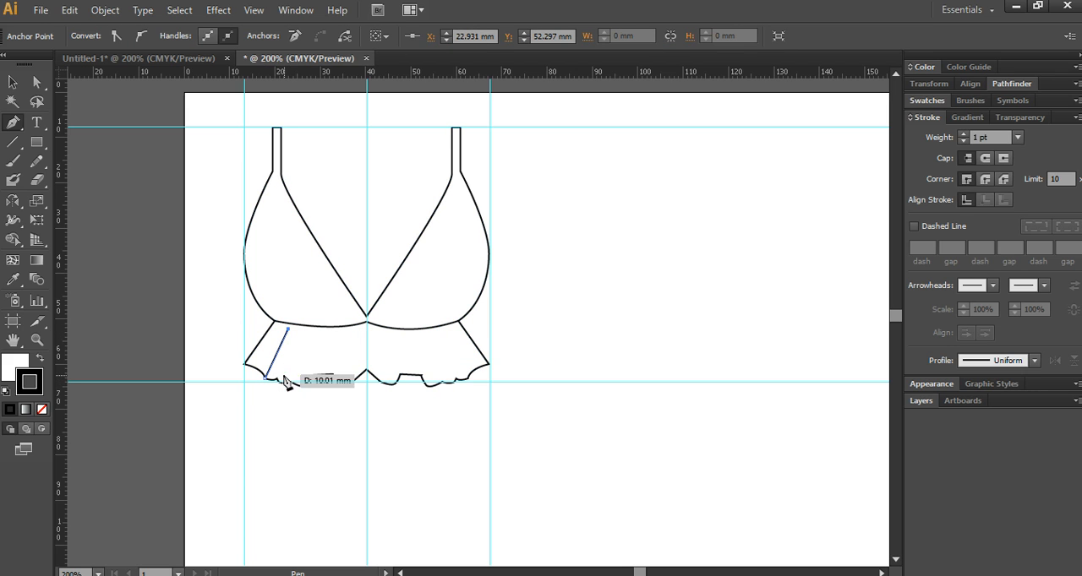
left_click(278, 382)
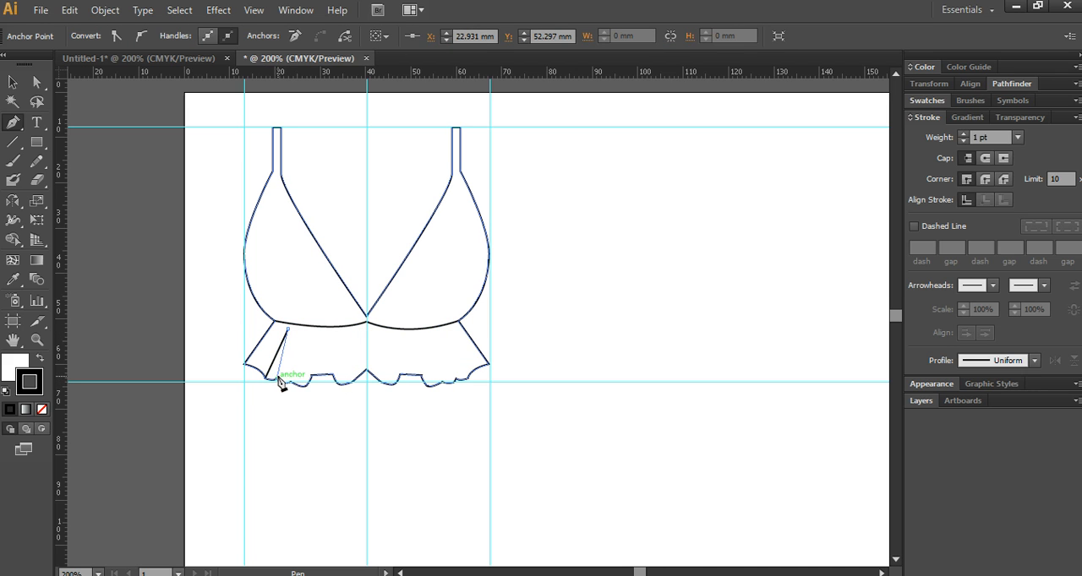
scroll(278, 381, "up", 2, "alt")
key("ctrl+z")
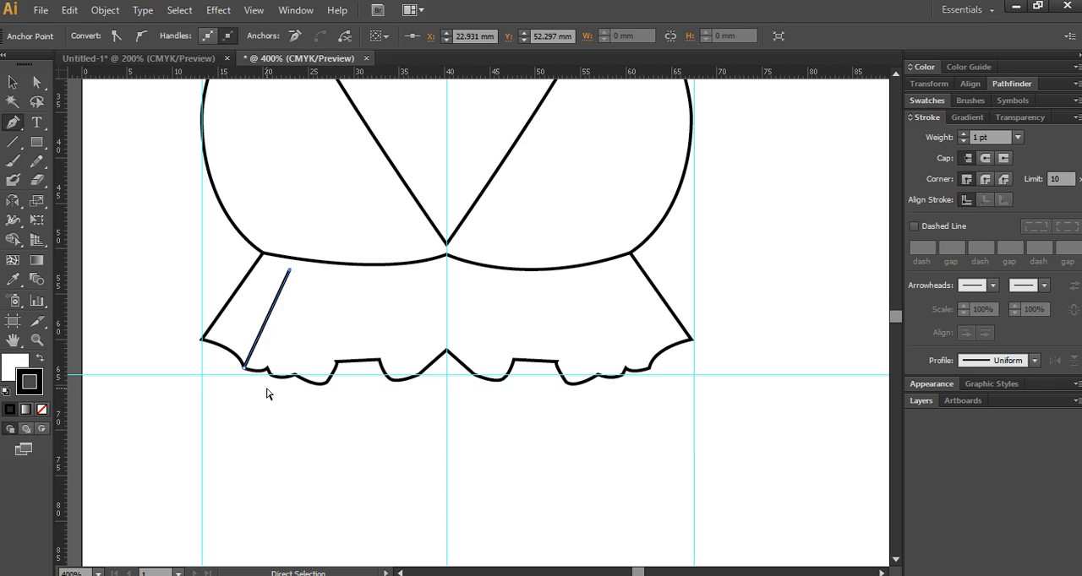
left_click(267, 384)
left_click(236, 384)
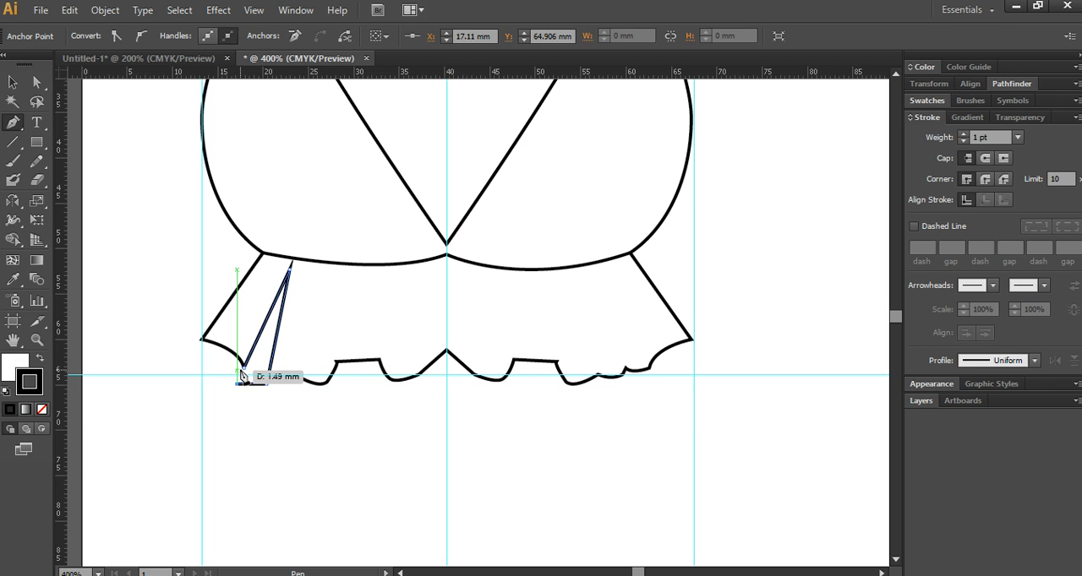
left_click(243, 368)
- Select the top's outline and the wedge pleat and set their fill to None
key("ctrl+a")
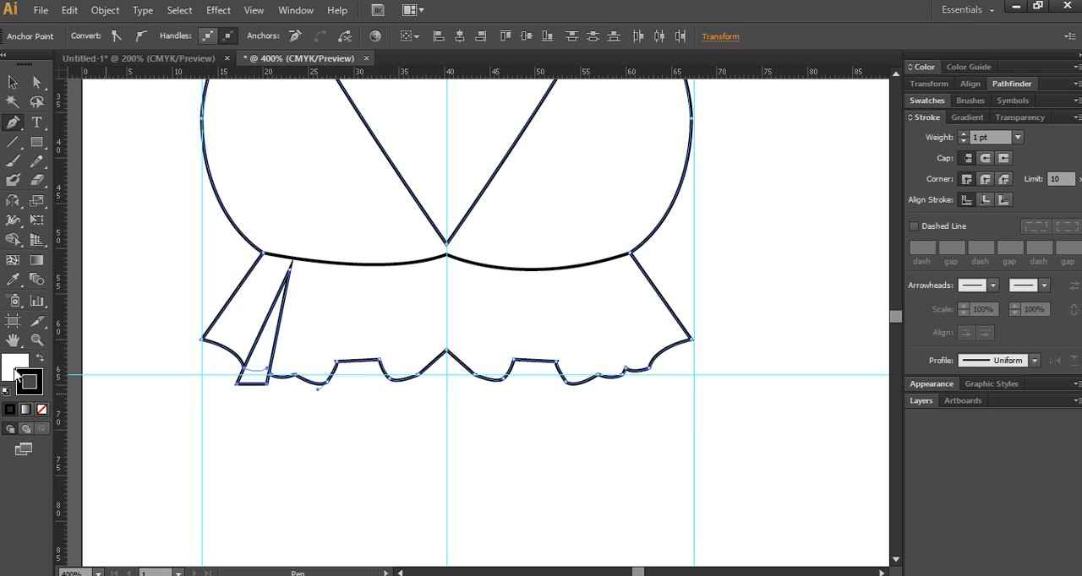
left_click(16, 368)
left_click(42, 409)
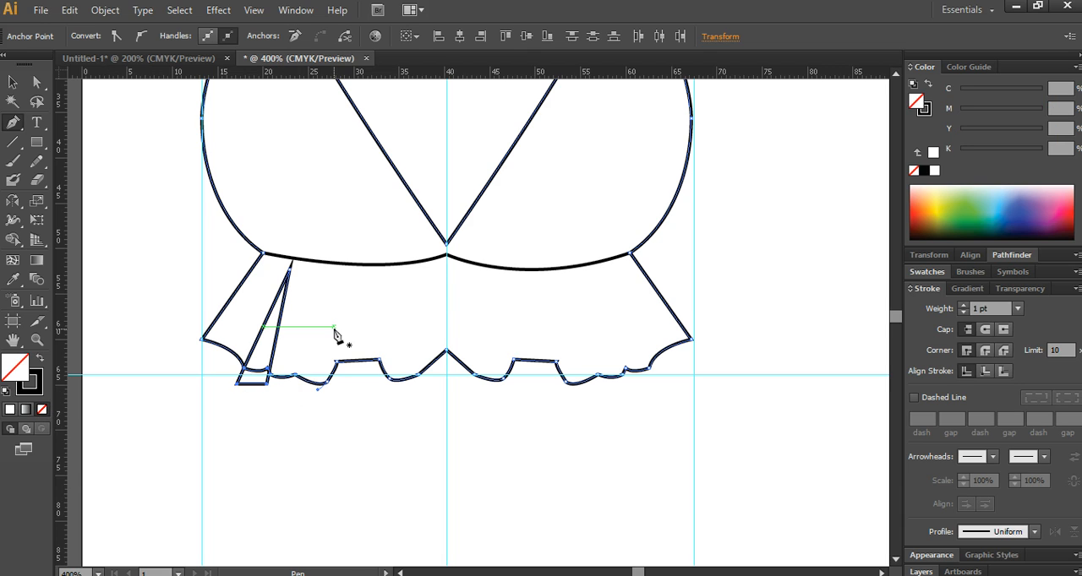
- Draw a narrow closed wedge pleat with its apex at about X 25, Y 52 mm and its base just below the hem at Y 66 mm
left_click(309, 270)
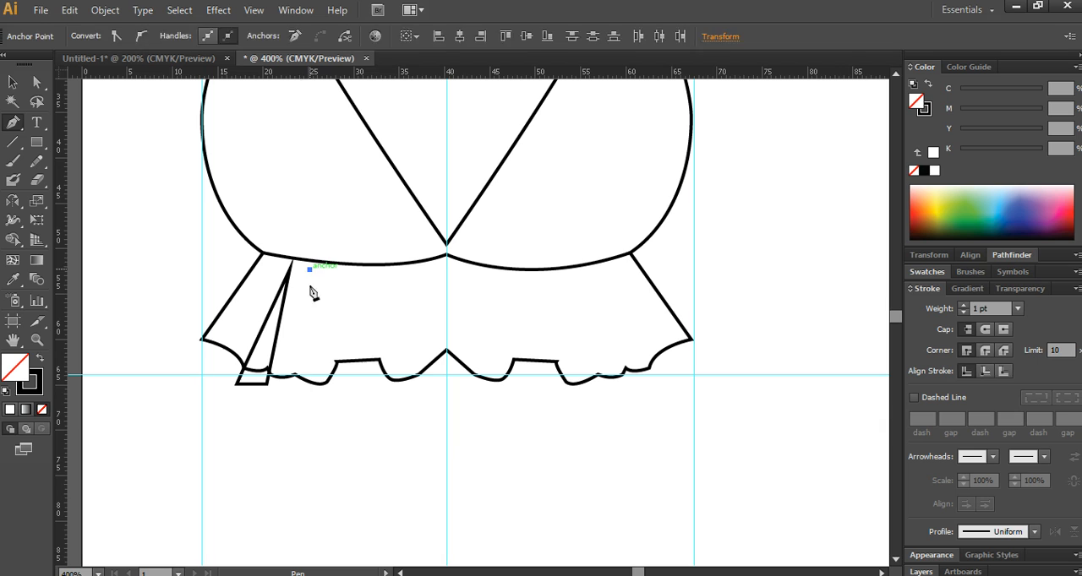
left_click(295, 391)
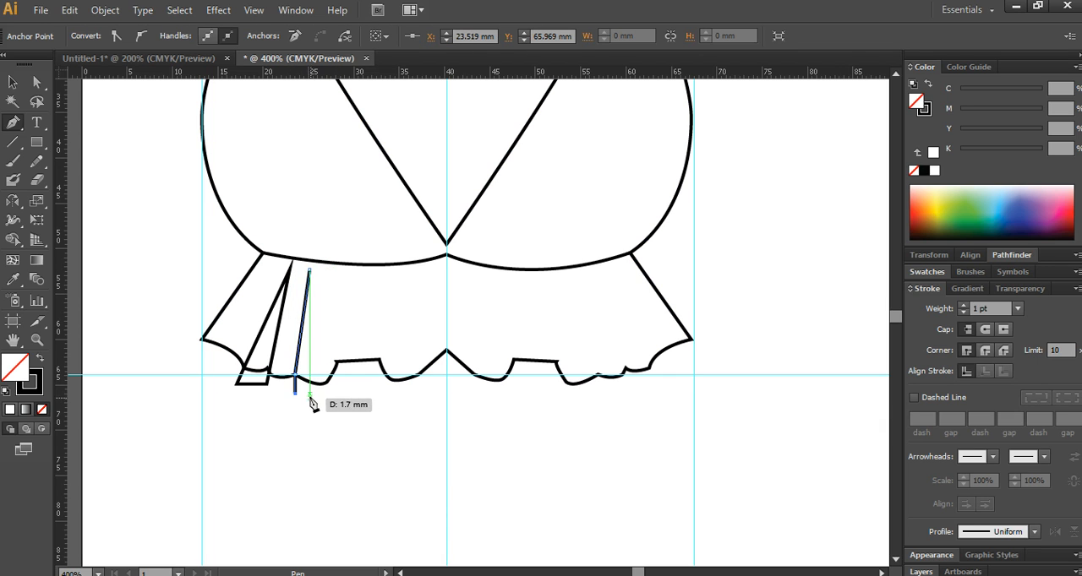
left_click(309, 391)
left_click(309, 270)
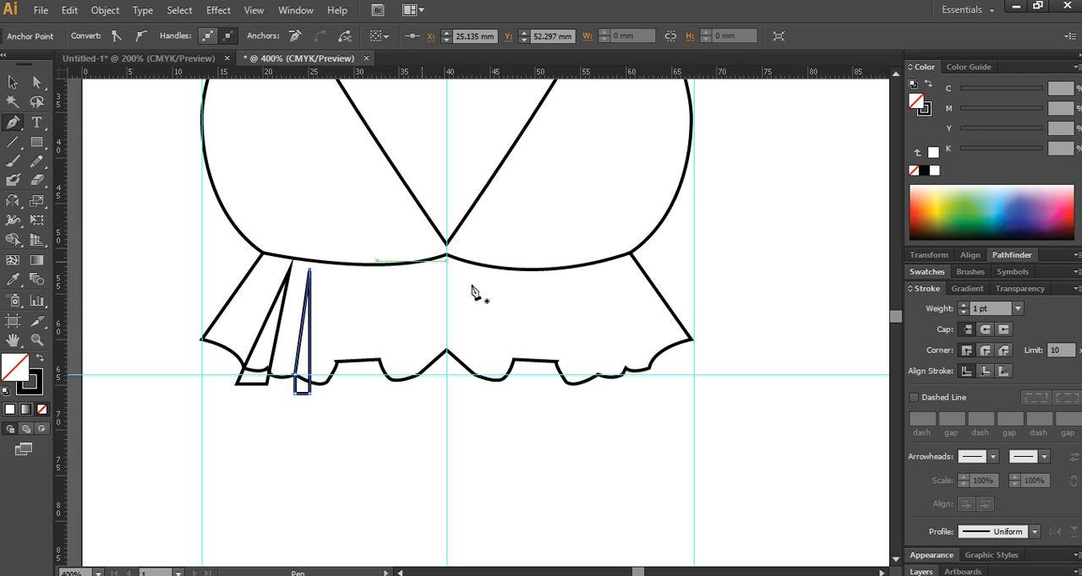
- Draw two closed wedge pleats at the skirt's centre, bases spanning about X 30 to 35 mm and from the centre guide to X 45 mm
left_click(431, 270)
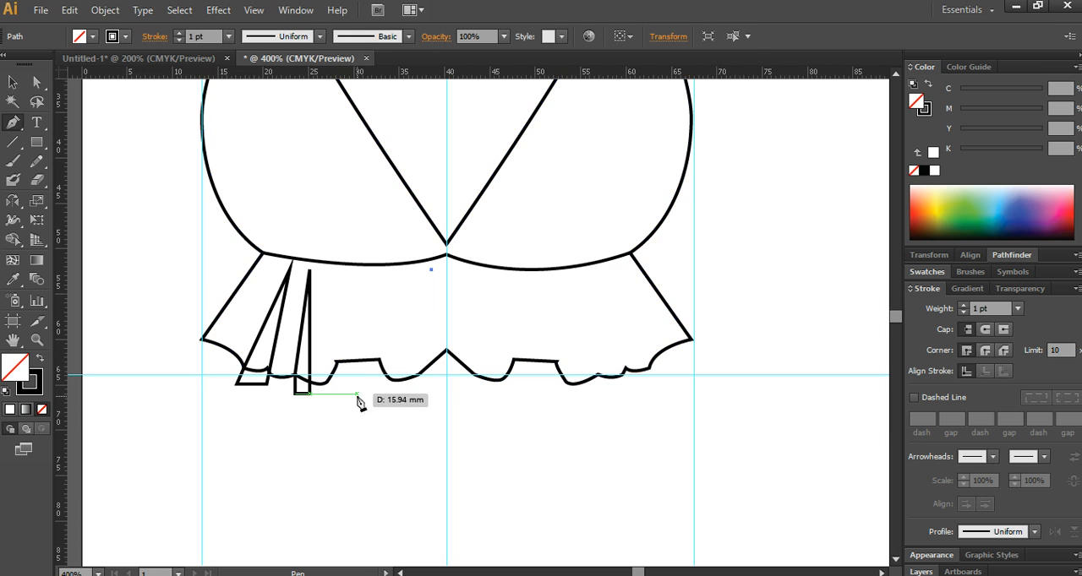
left_click(357, 394)
left_click(404, 401)
left_click(431, 271)
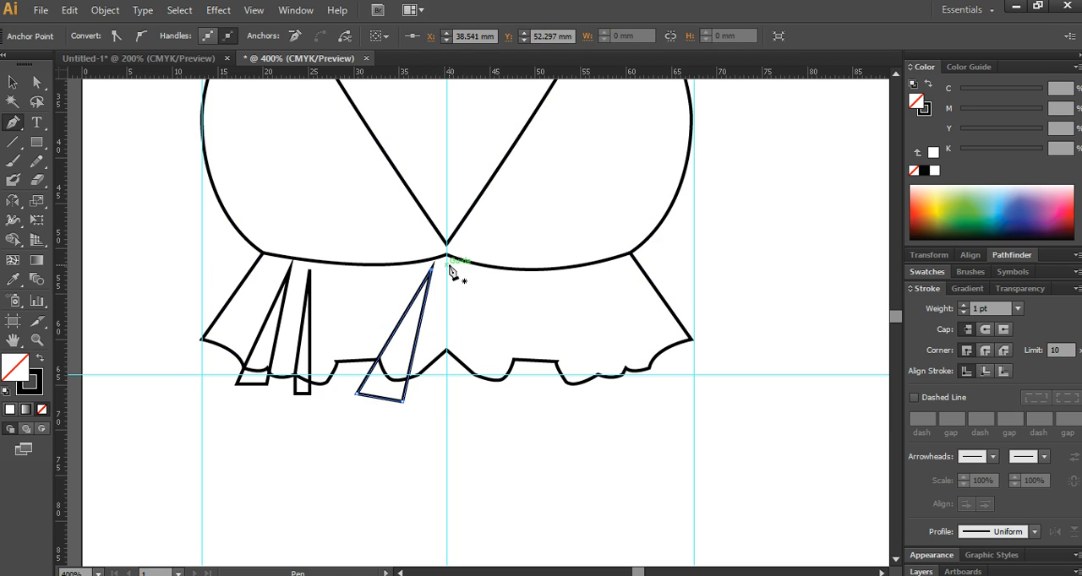
left_click(446, 264)
left_click(446, 397)
left_click(490, 401)
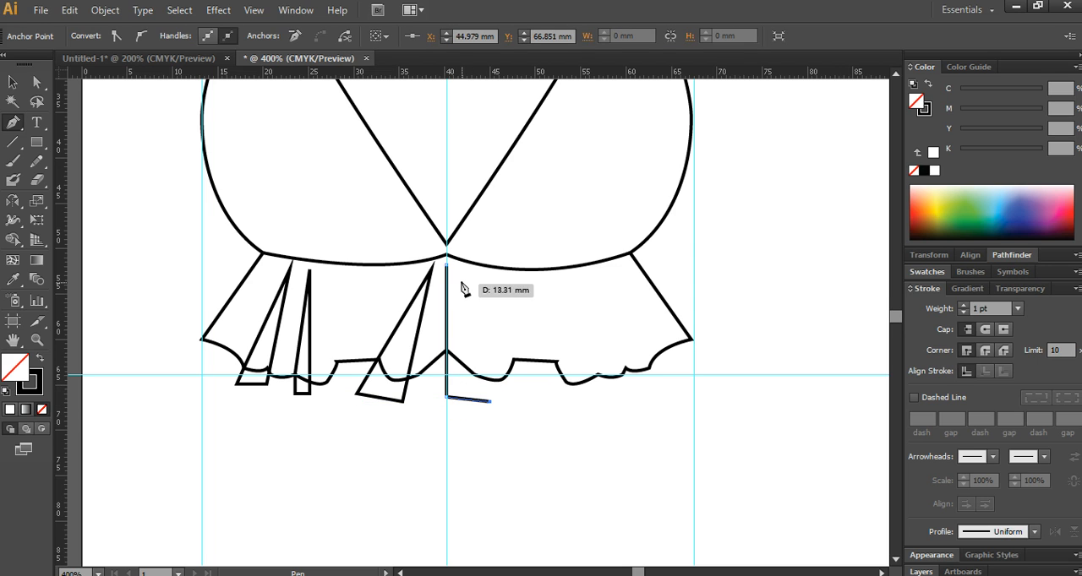
left_click(447, 264)
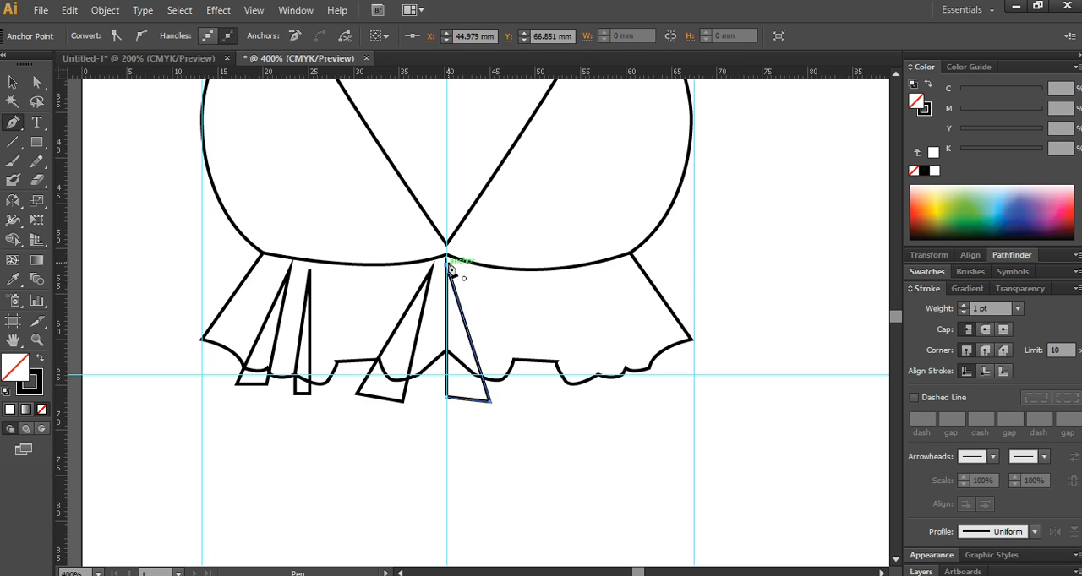
- Draw two closed wedge pleats on the skirt's right side, apexes at about X 50 and 58 mm, bases extending below the hem
left_click(539, 308)
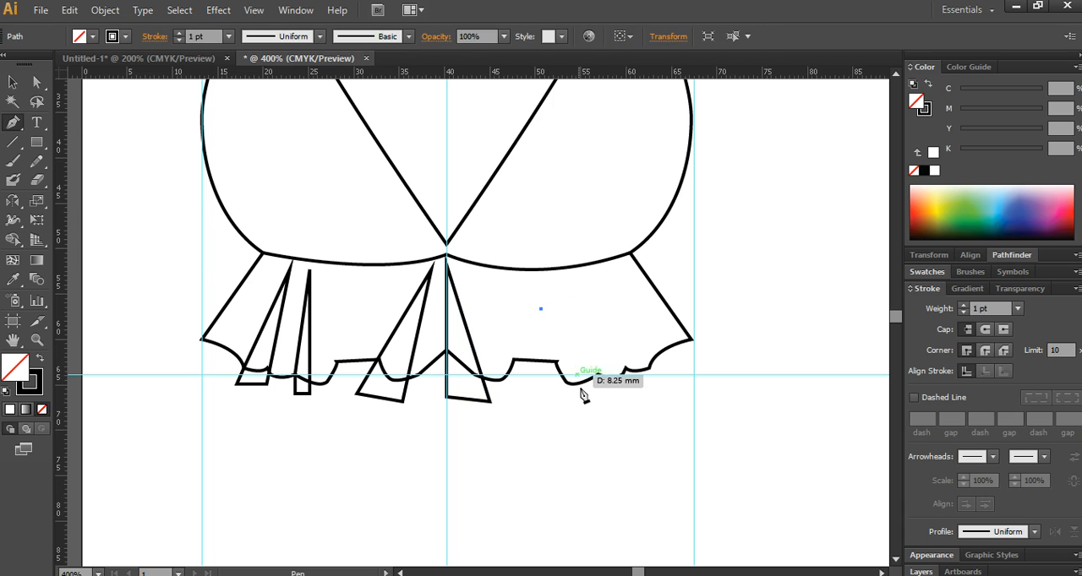
left_click(572, 416)
left_click(603, 402)
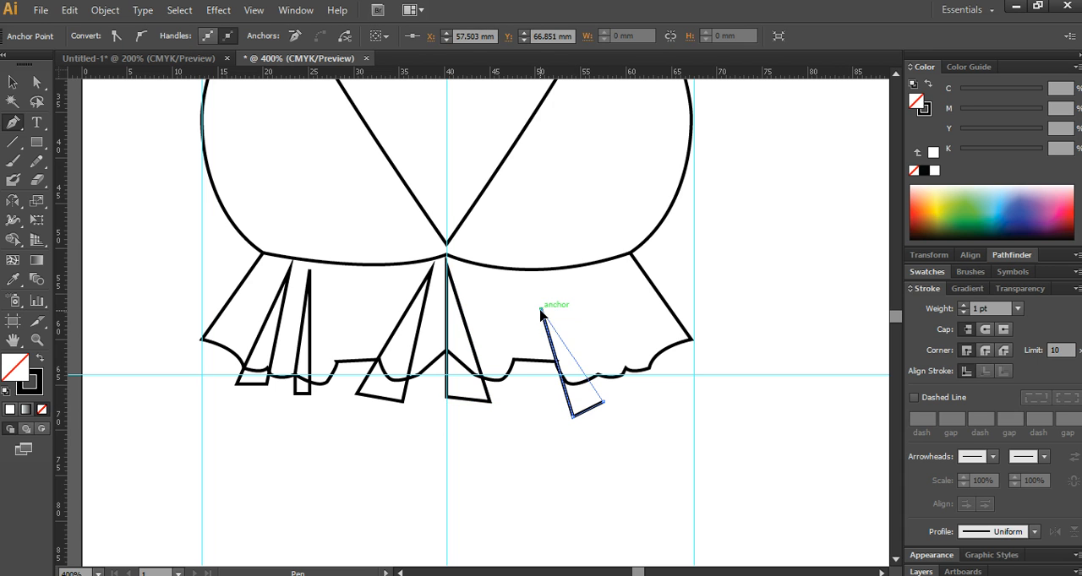
left_click(540, 309)
left_click(607, 287)
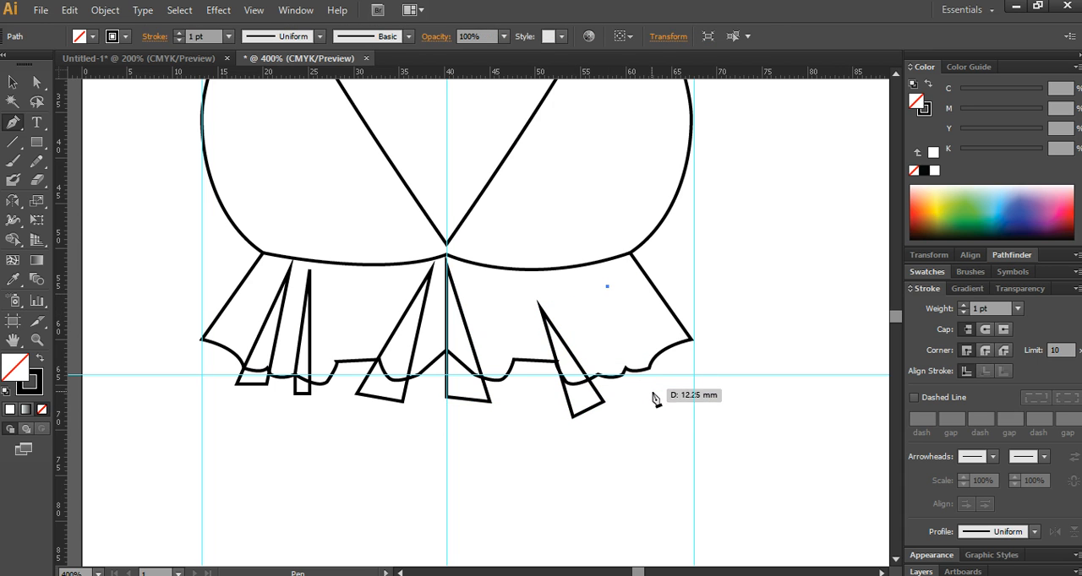
left_click(662, 394)
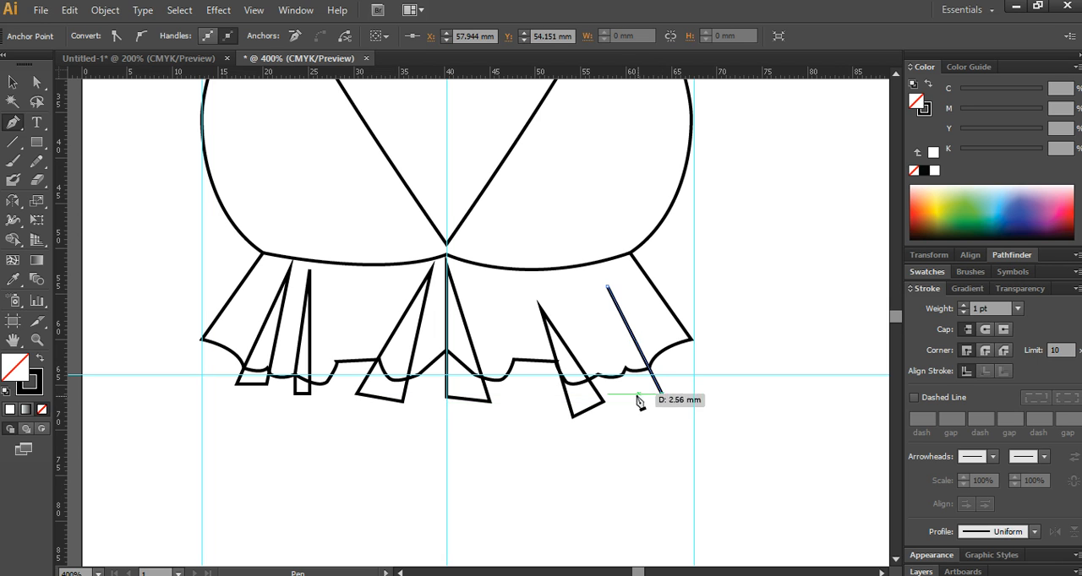
left_click(629, 394)
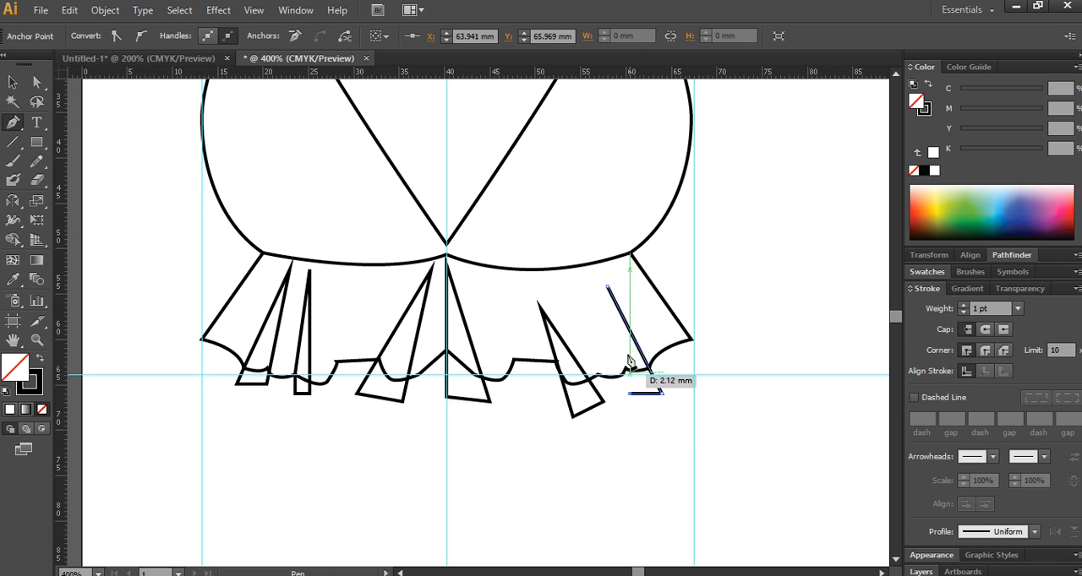
left_click(607, 287)
- Draw a slim closed triangle on each strap, from its inner top corner to about 20 mm below, overlapping the neckline edge
scroll(507, 326, "down", 1)
scroll(439, 304, "up", 5)
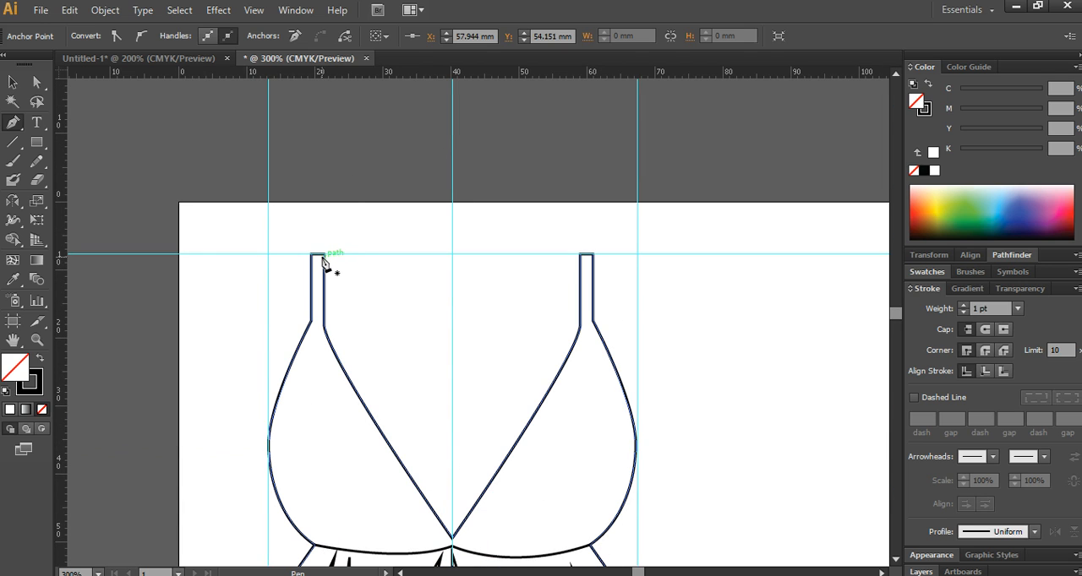
mouse_move(325, 256)
left_mouse_down()
mouse_move(349, 410)
mouse_move(327, 399)
mouse_move(335, 340)
mouse_move(316, 332)
mouse_move(330, 273)
left_mouse_up()
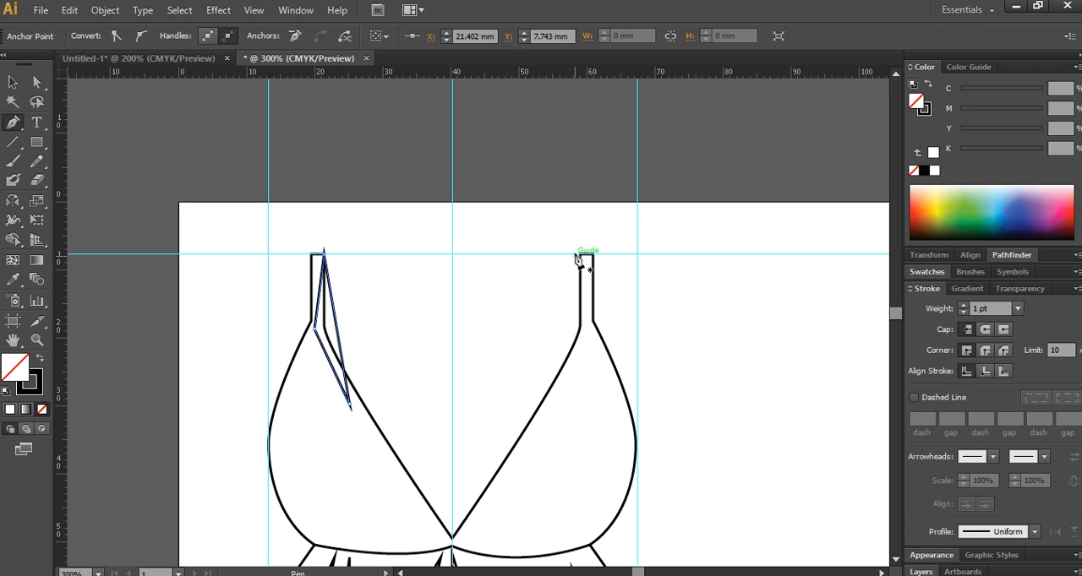
left_click_drag(583, 259, 555, 395)
left_click(589, 329)
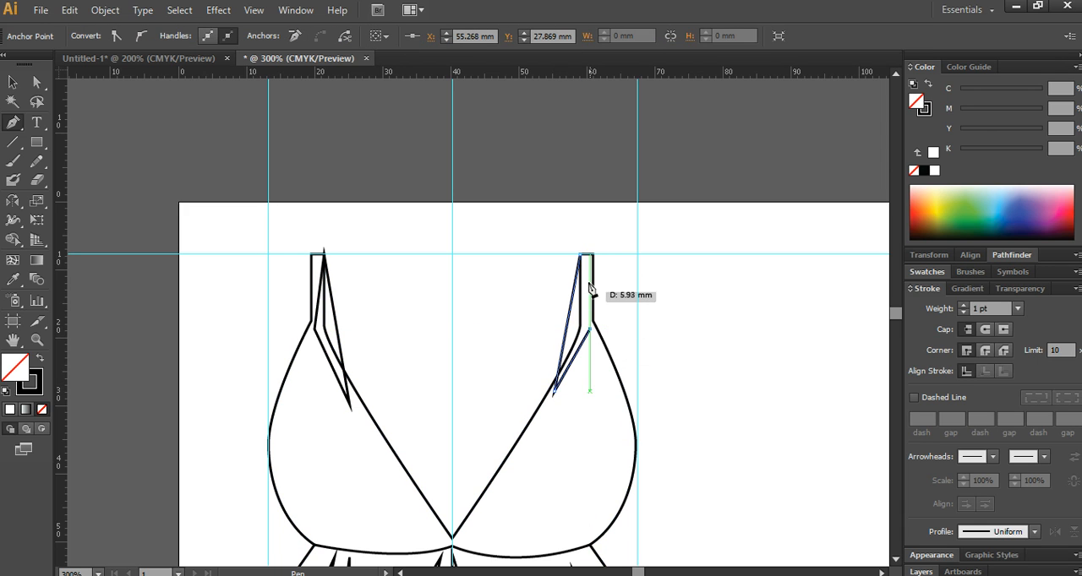
left_click(581, 254)
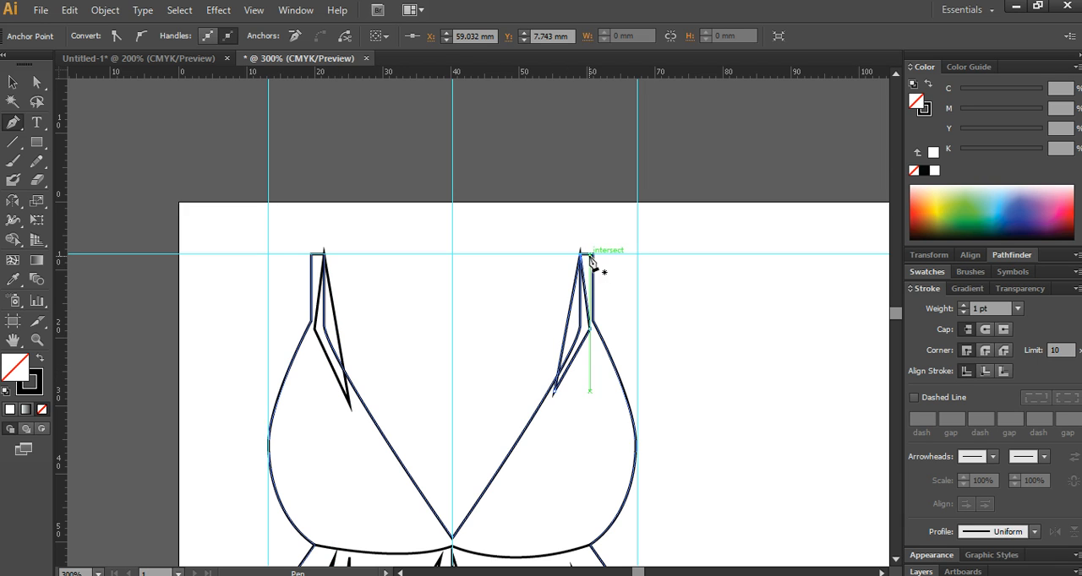
left_click(425, 309, "ctrl")
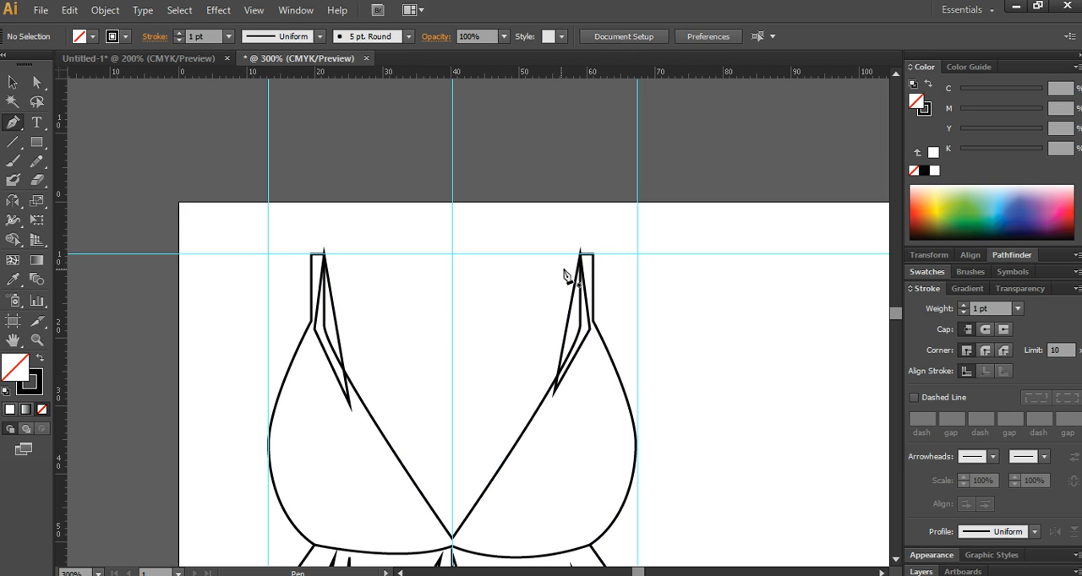
- Draw two crossing straight lines from the straps' inner top corners to the opposite bust cups, both ending at about Y 31 mm
left_click(581, 254)
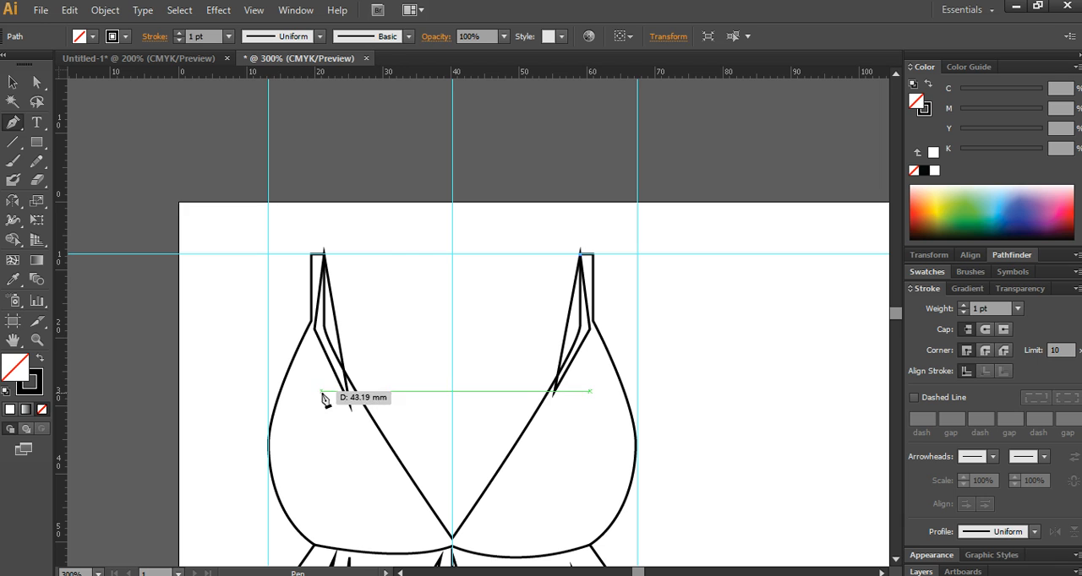
left_click(346, 404)
left_click(447, 244, "ctrl")
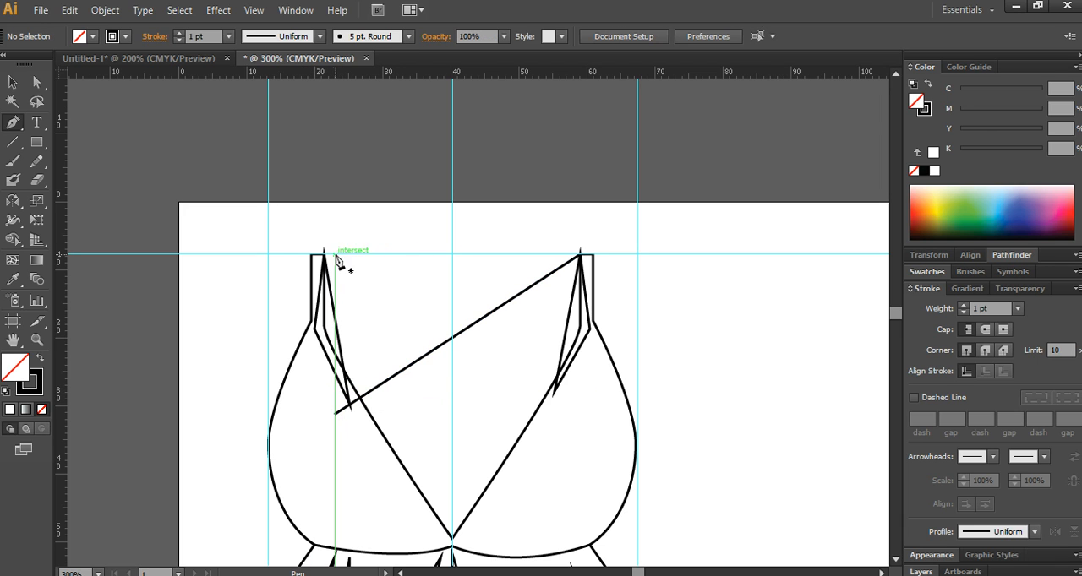
left_click(335, 267)
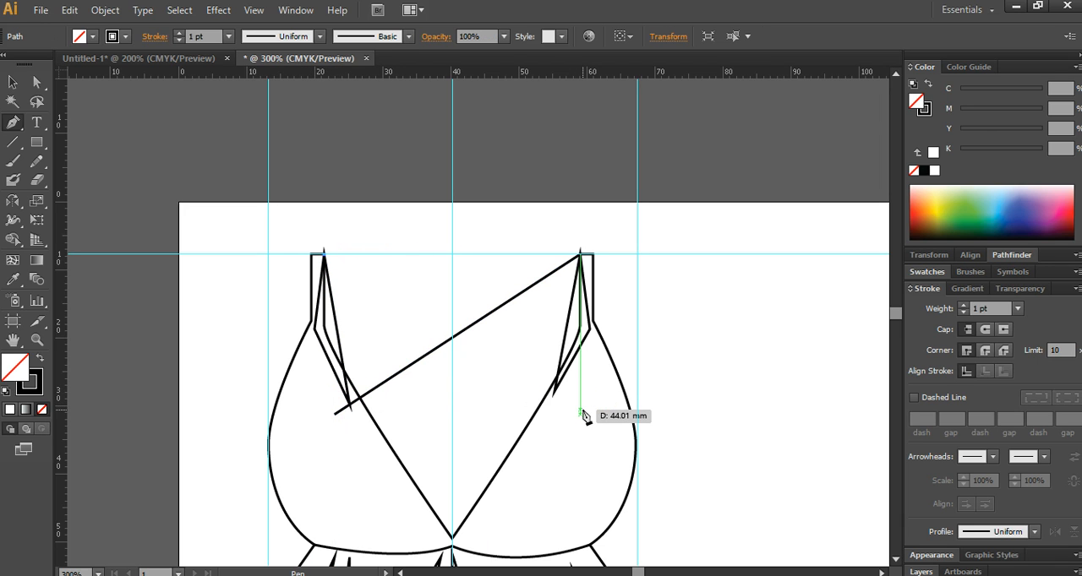
left_click(589, 414)
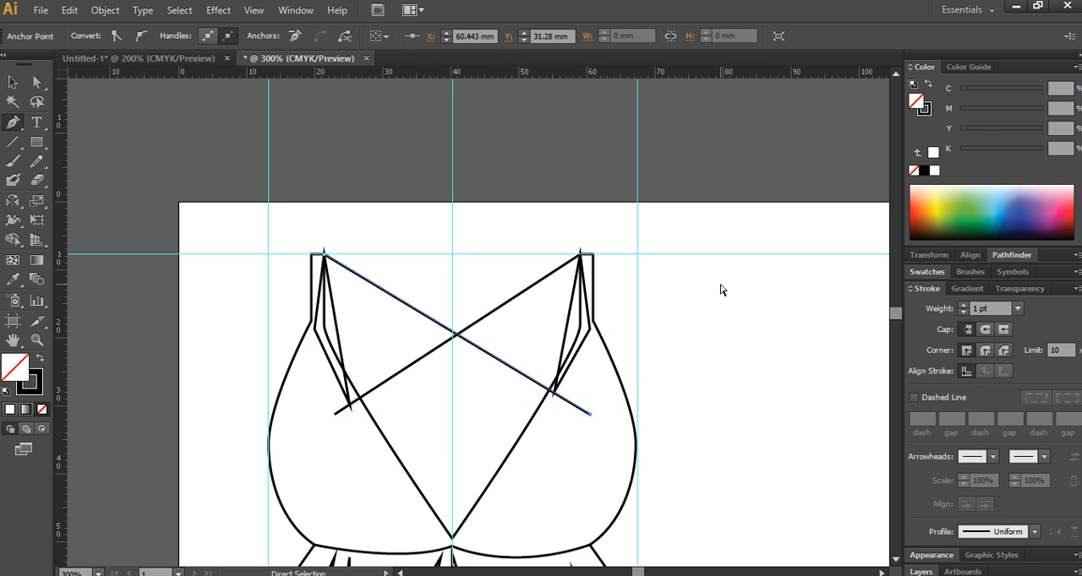
left_click(683, 319, "ctrl")
- Draw the left half of the swimsuit bottom's straight edges: waist at about Y 70 mm, centre line to Y 115 mm, bottom edge to about X 34 mm
left_click_drag(639, 240, 625, 235)
scroll(624, 235, "down", 2)
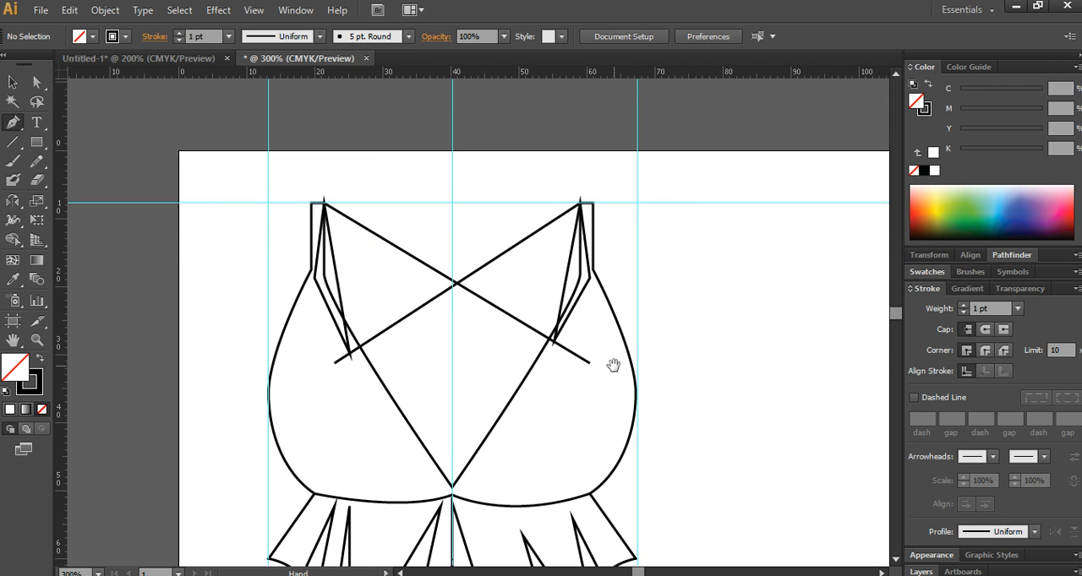
scroll(613, 367, "down", 3, "alt")
left_click_drag(576, 406, 394, 272)
scroll(411, 293, "up", 2, "alt")
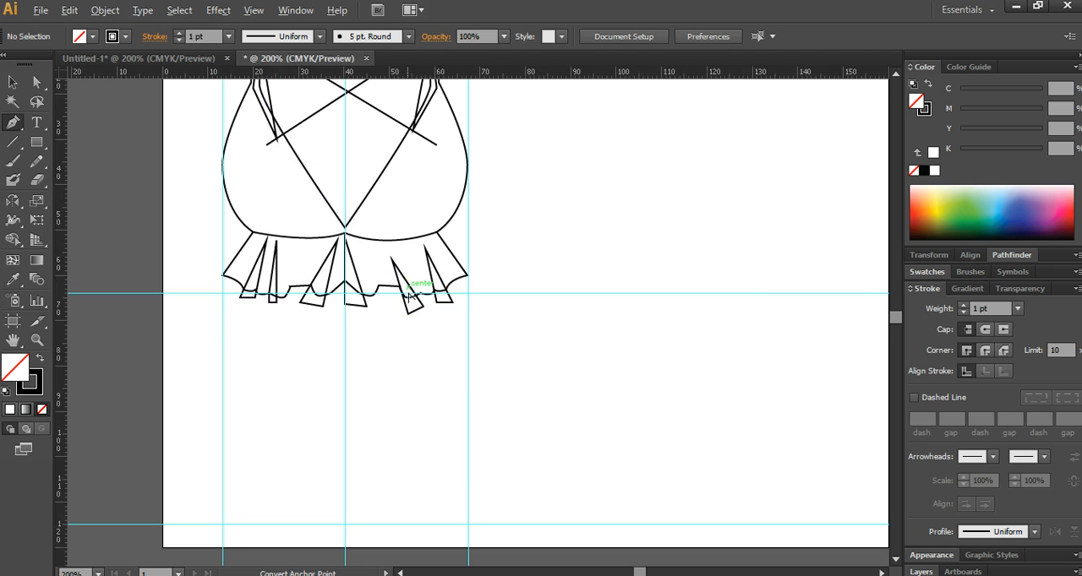
left_click_drag(437, 346, 466, 298)
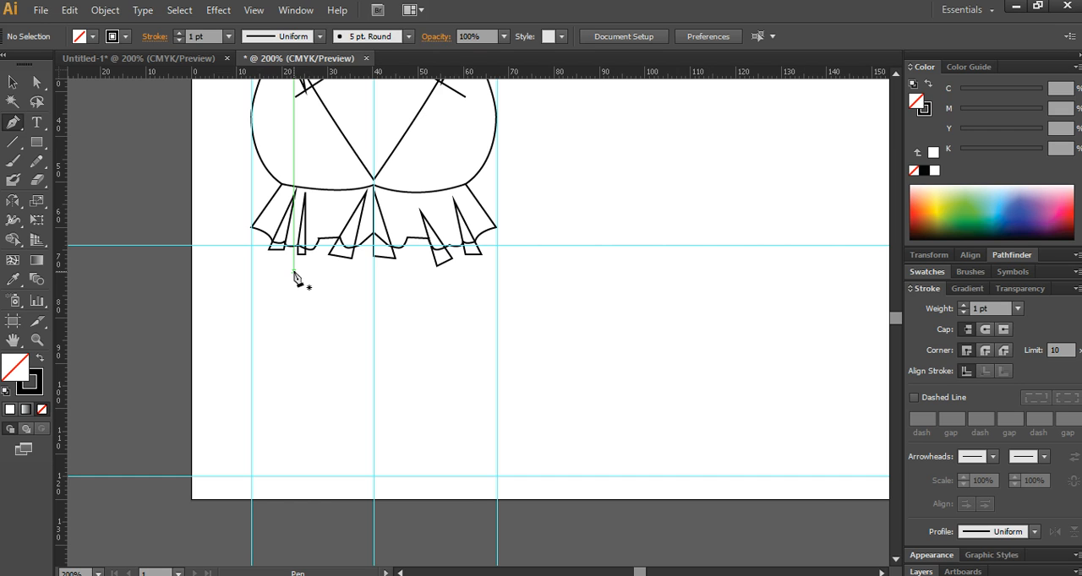
left_click(293, 271)
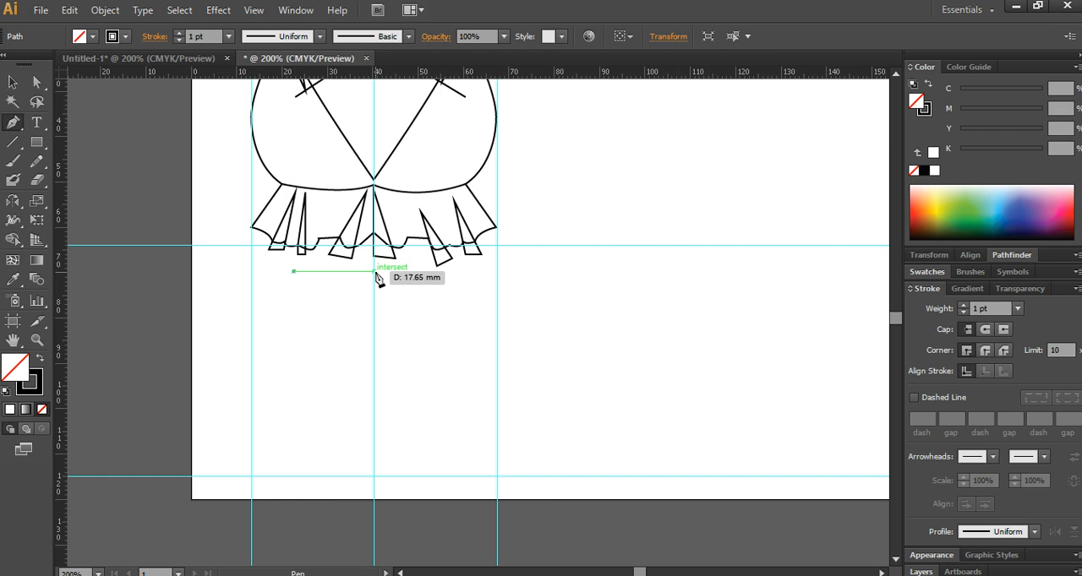
left_click(375, 271)
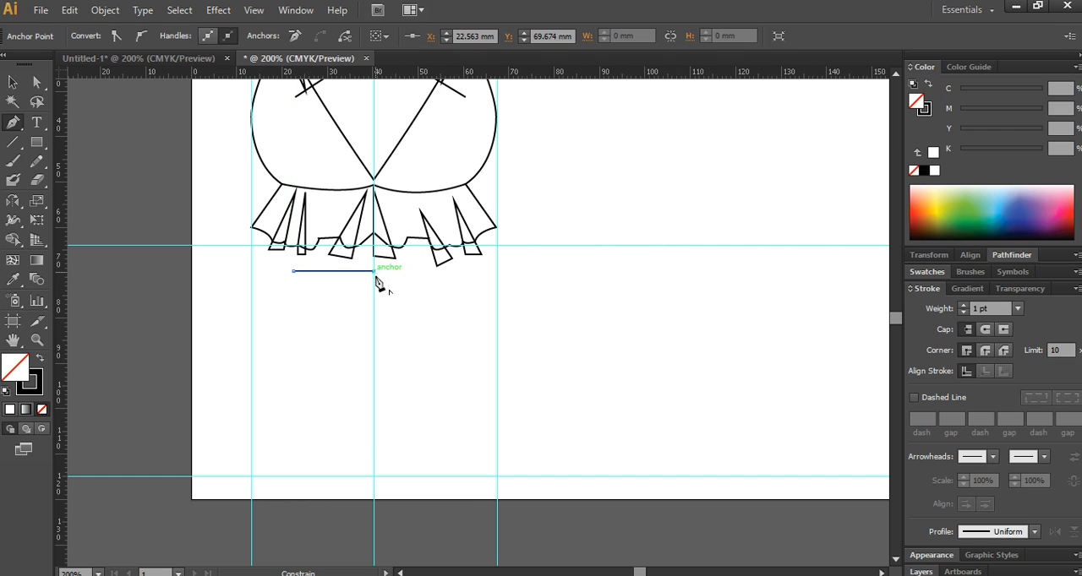
left_click(373, 475)
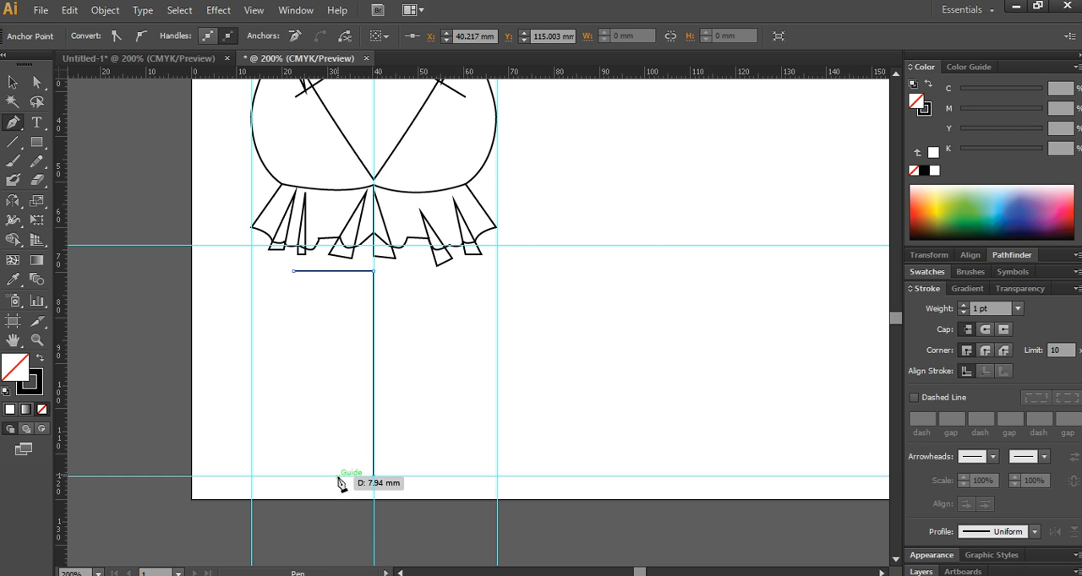
left_click(347, 477)
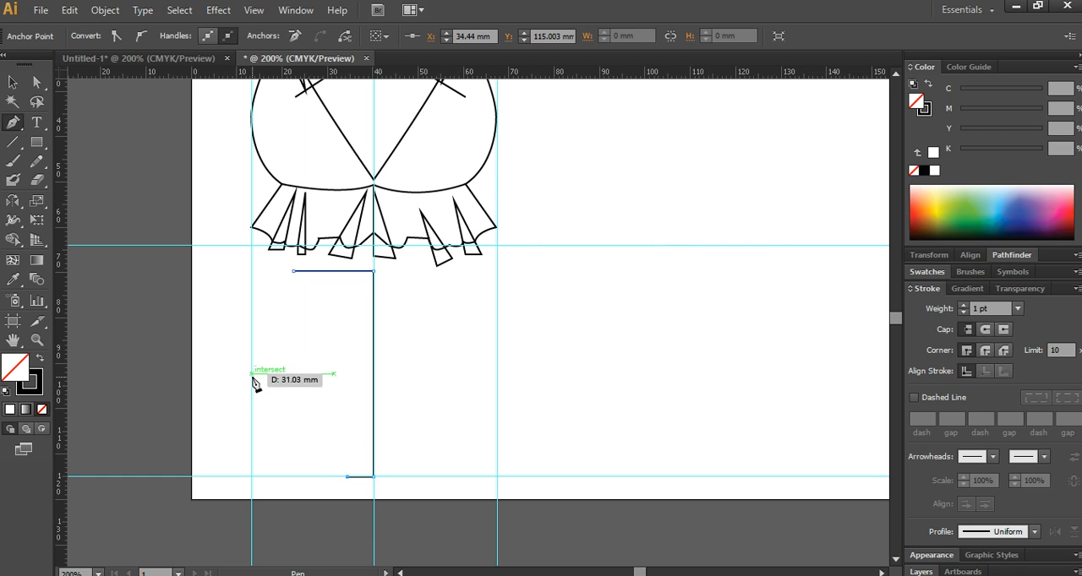
- Close the half outline with a curved side touching the outer guide at about Y 92 mm and meeting the waist at about X 18 mm
left_click_drag(252, 373, 251, 326)
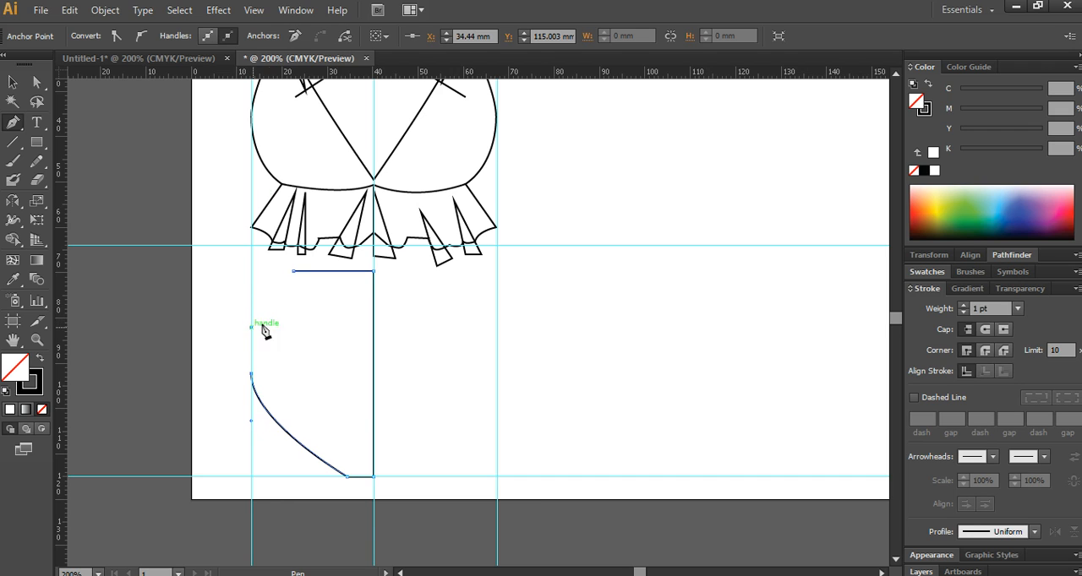
left_click(281, 307)
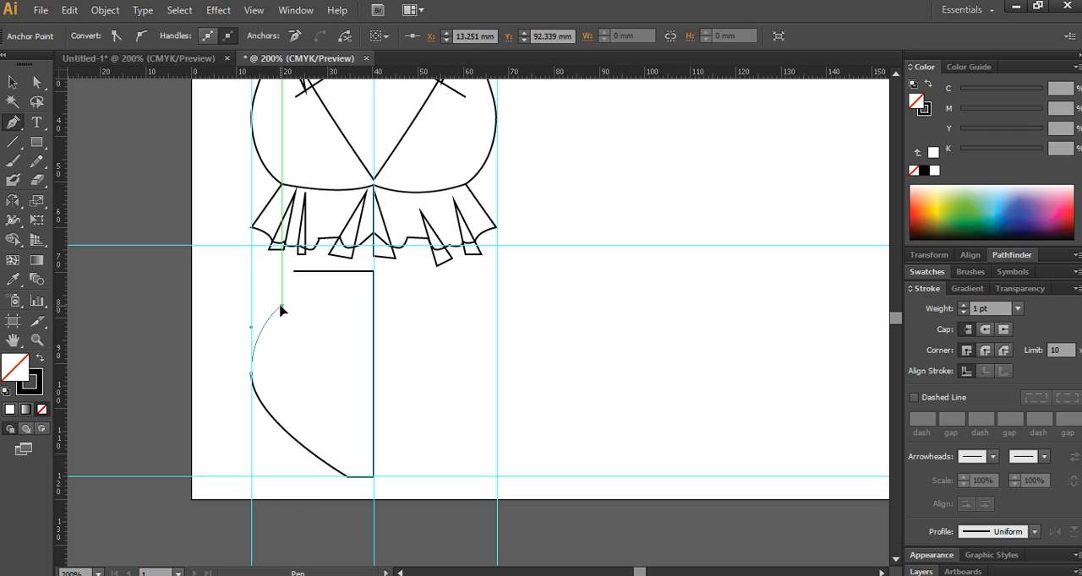
key("ctrl+z")
left_click(269, 297)
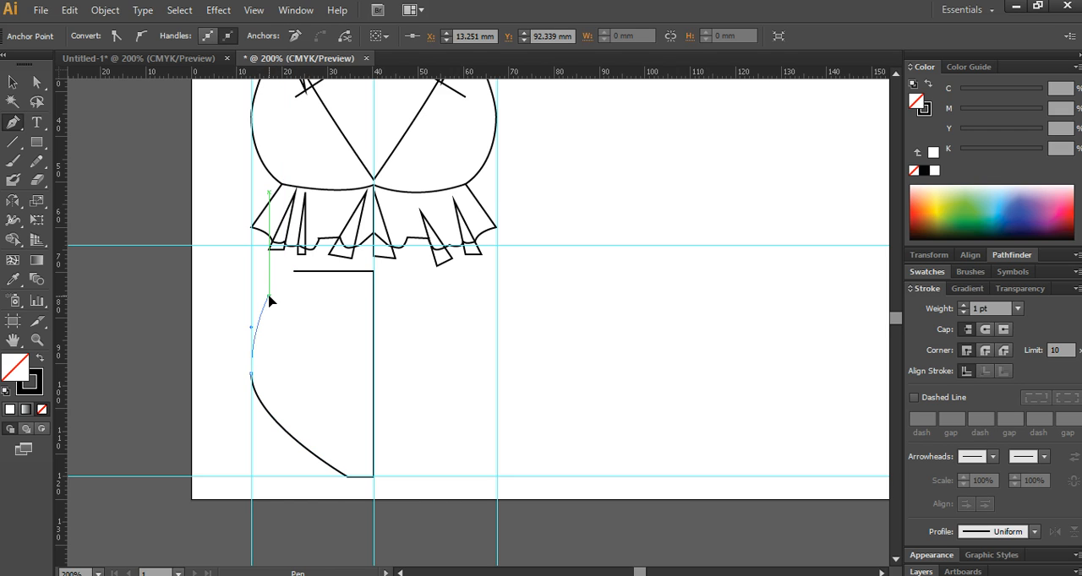
left_click_drag(275, 272, 272, 263)
left_click(293, 271)
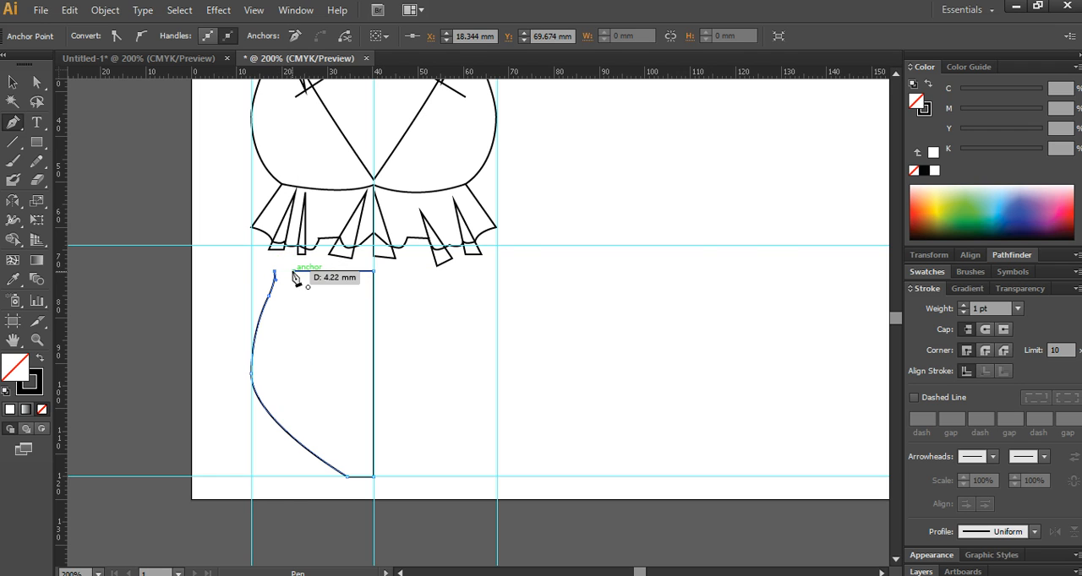
left_click(12, 82)
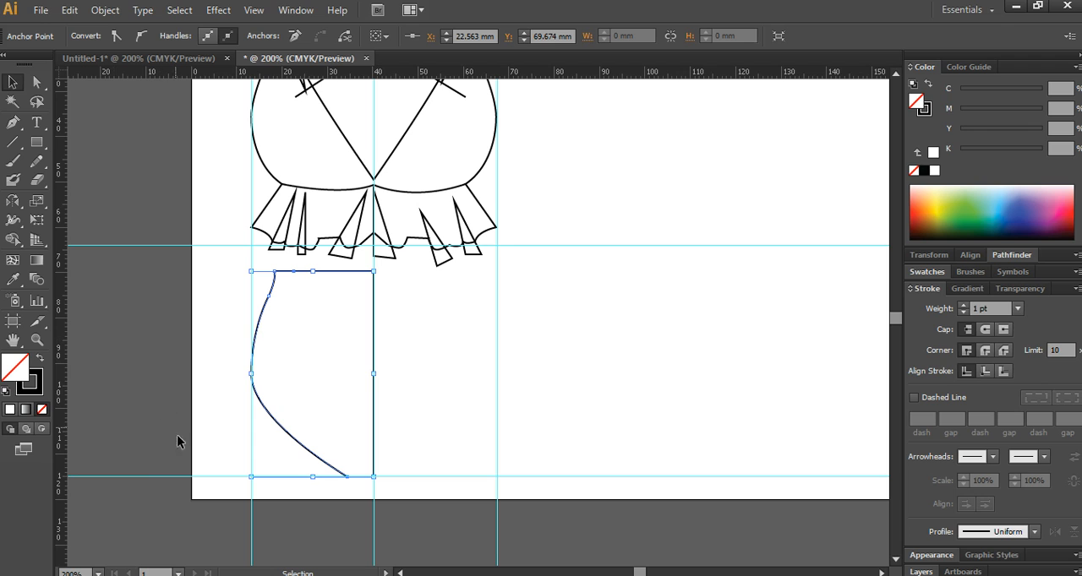
left_click(12, 123)
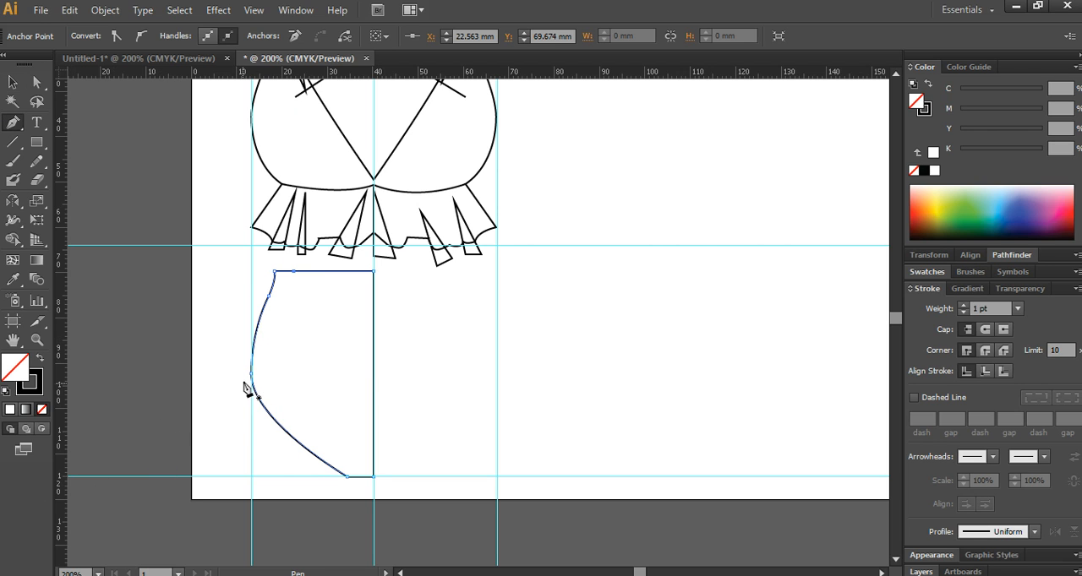
left_click(245, 371)
left_click_drag(351, 482, 360, 530)
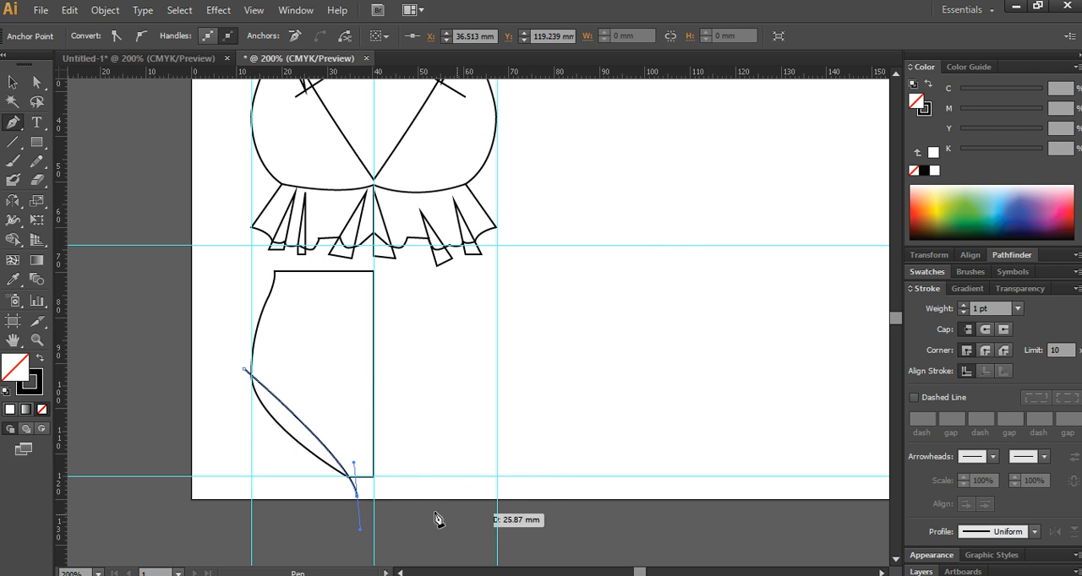
left_click(303, 352, "ctrl")
left_click_drag(303, 311, 226, 287, "ctrl")
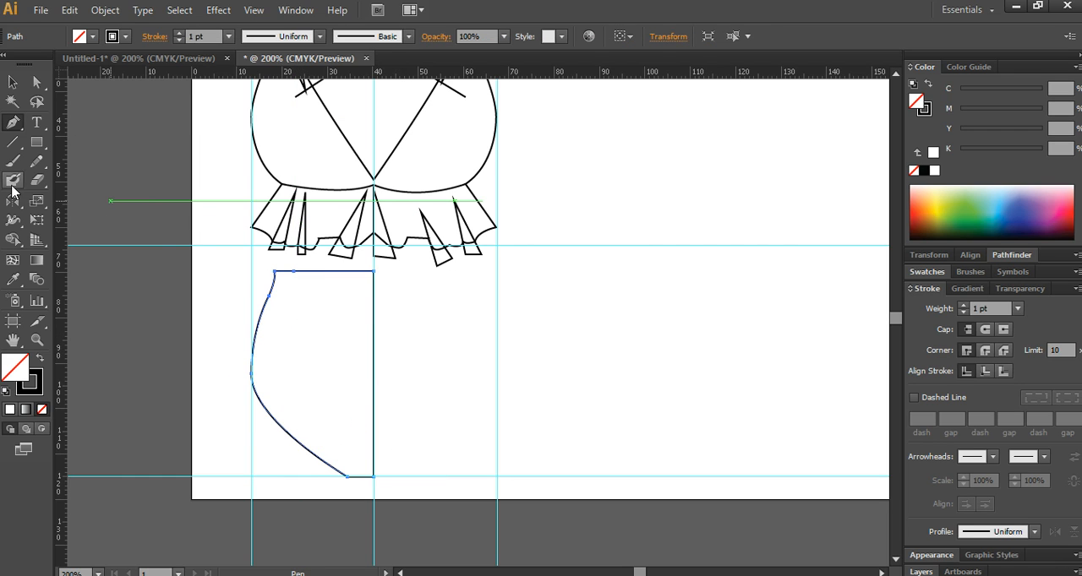
- Reflect a copy of the swimsuit bottom's half outline across the vertical centre guide
left_click(15, 203)
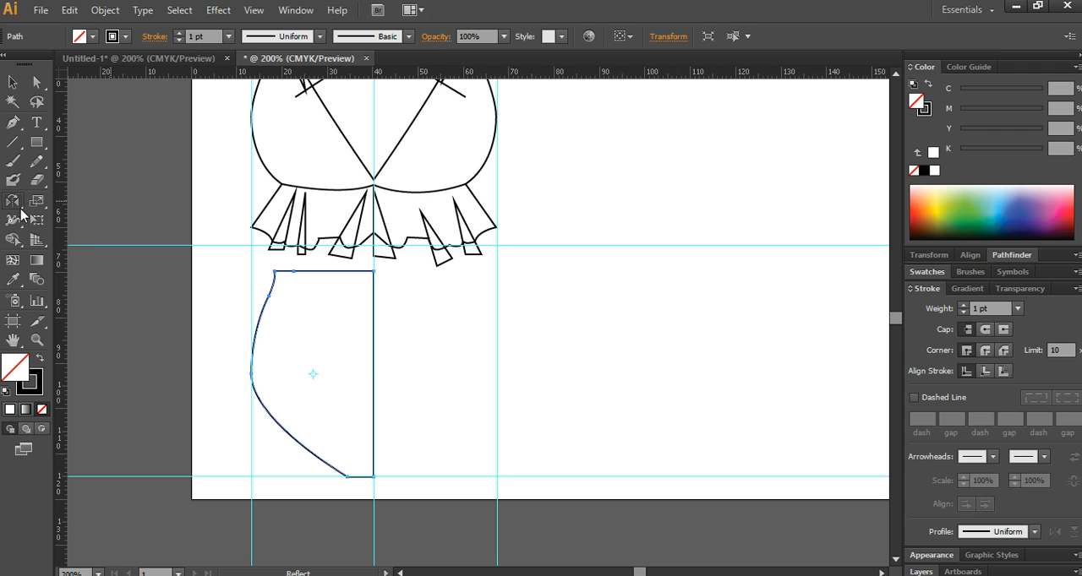
left_click(374, 367, "alt")
left_click(758, 439)
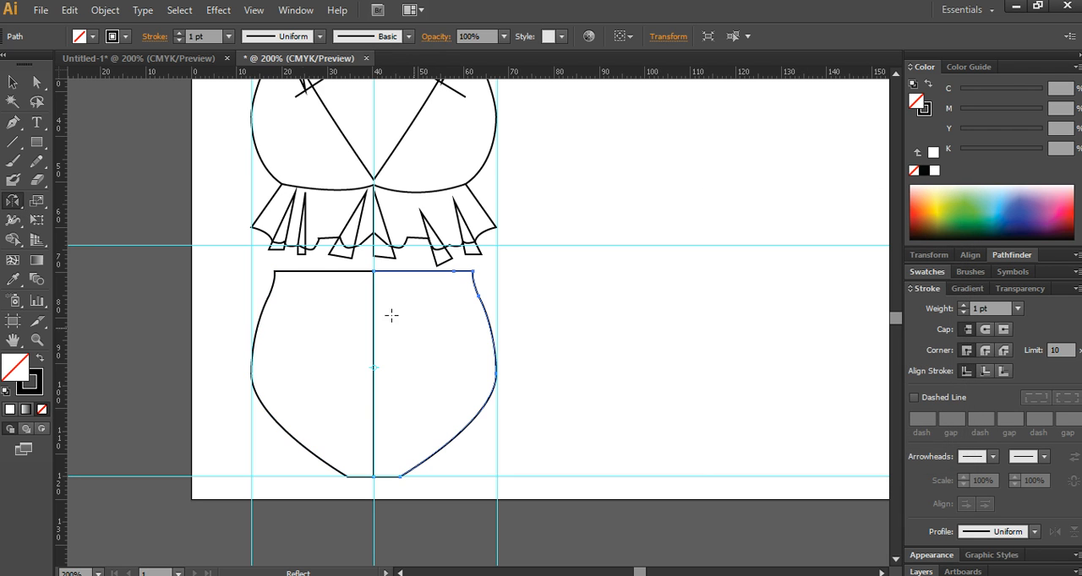
- Unite the two mirrored halves of the swimsuit bottom into one shape, then deselect it
left_click(12, 82)
left_click_drag(495, 423, 175, 372)
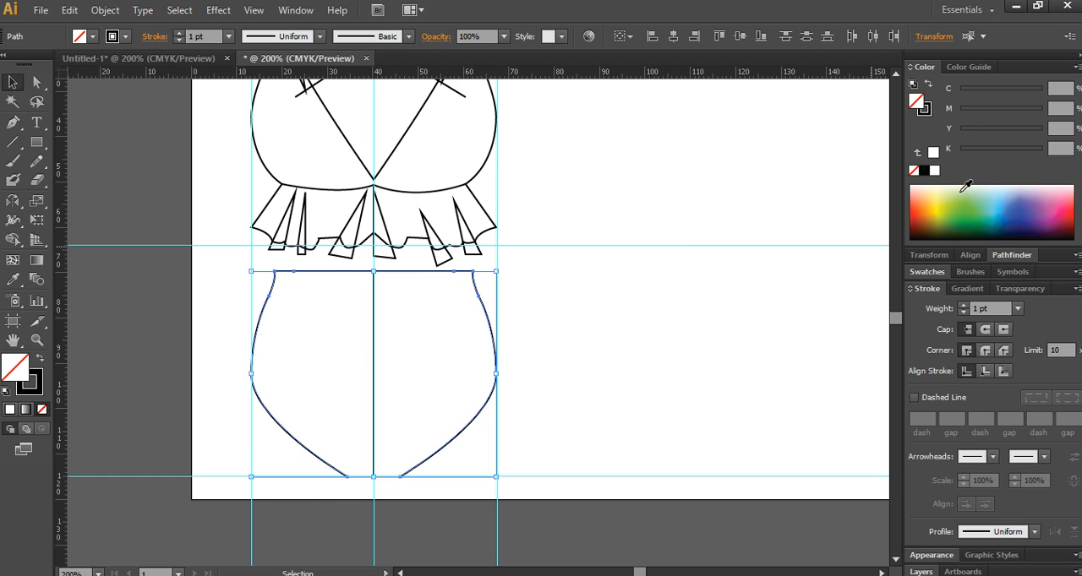
left_click(1009, 255)
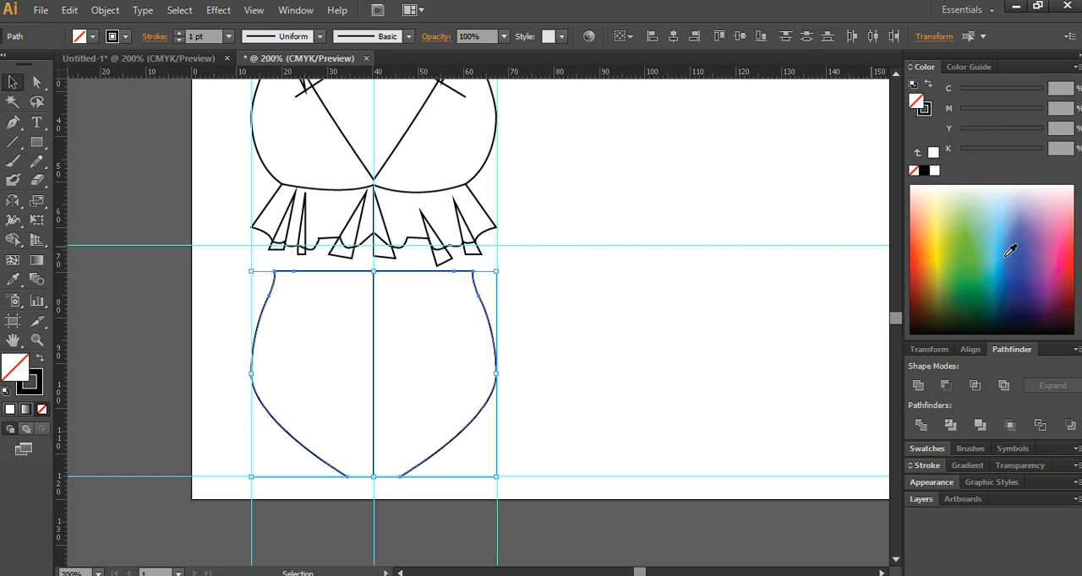
left_click(917, 386)
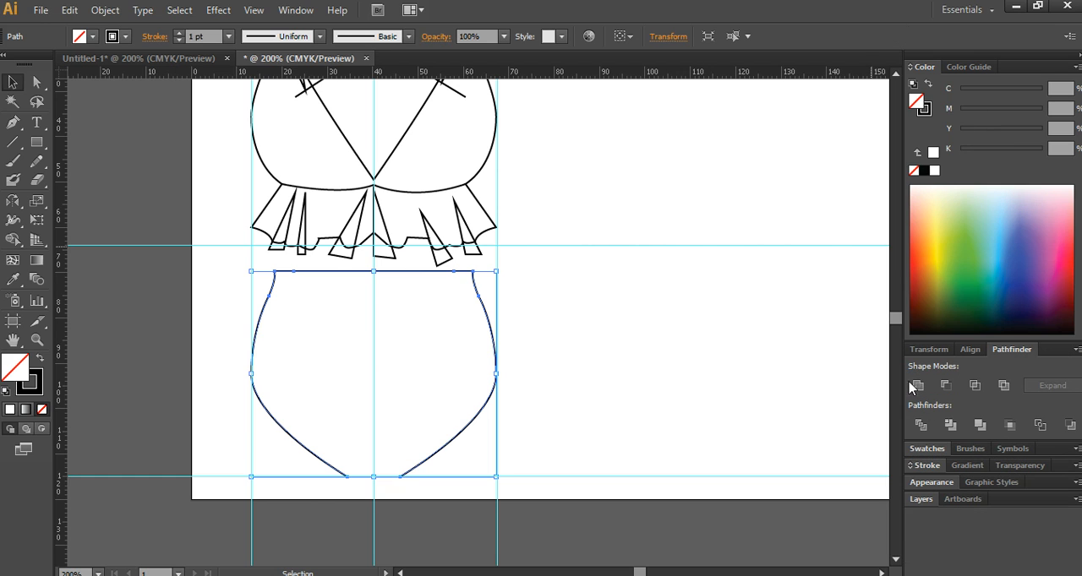
left_click(588, 403)
scroll(325, 332, "up", 1)
scroll(327, 329, "down", 2)
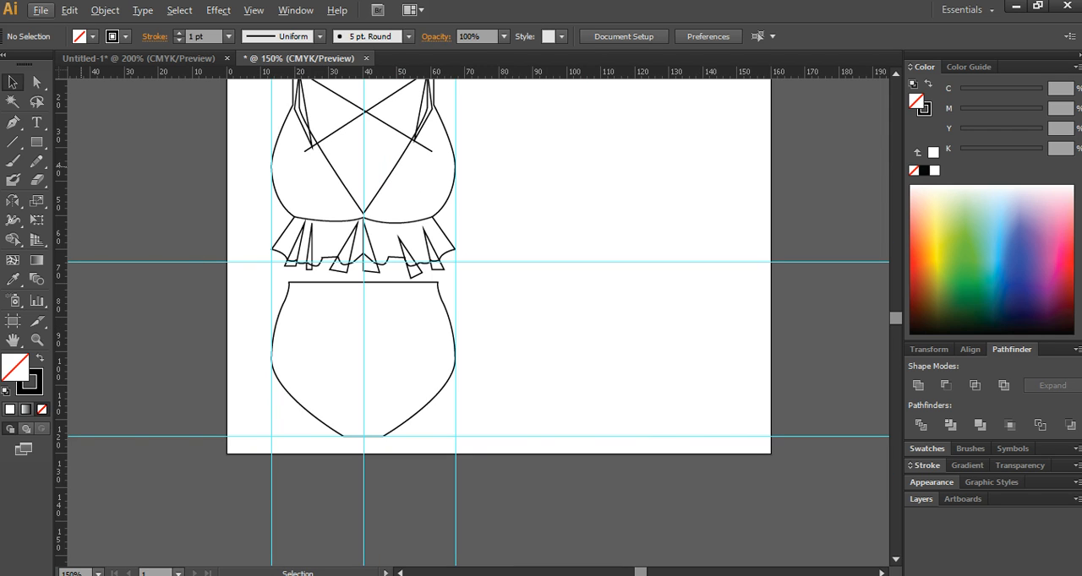
- Switch to the exam PDF in the browser and examine the swimsuit bottom's waistband, patterned area and leg edges, tracing their divisions
left_click(13, 122)
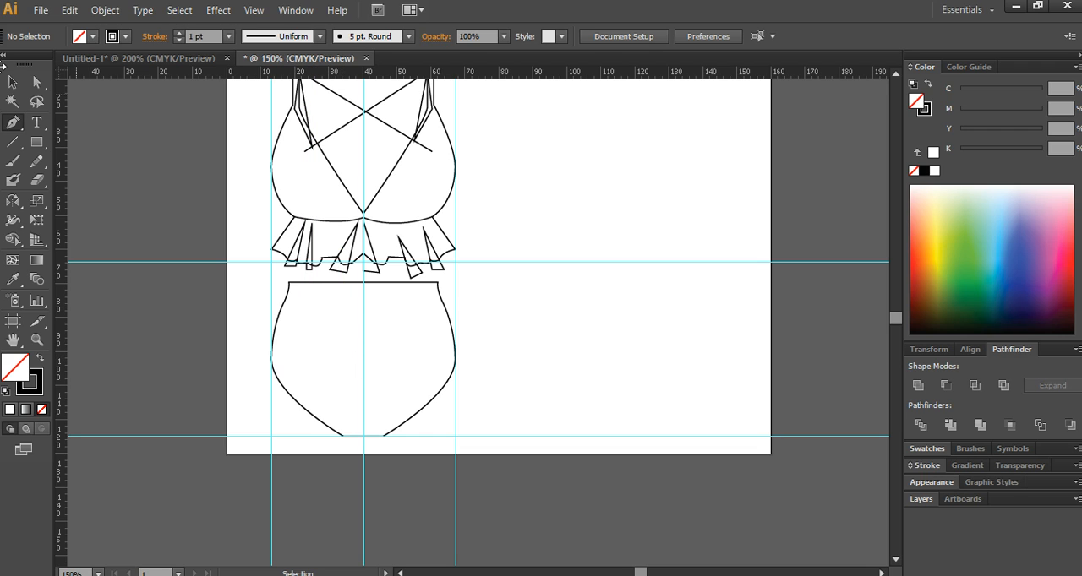
left_click(13, 82)
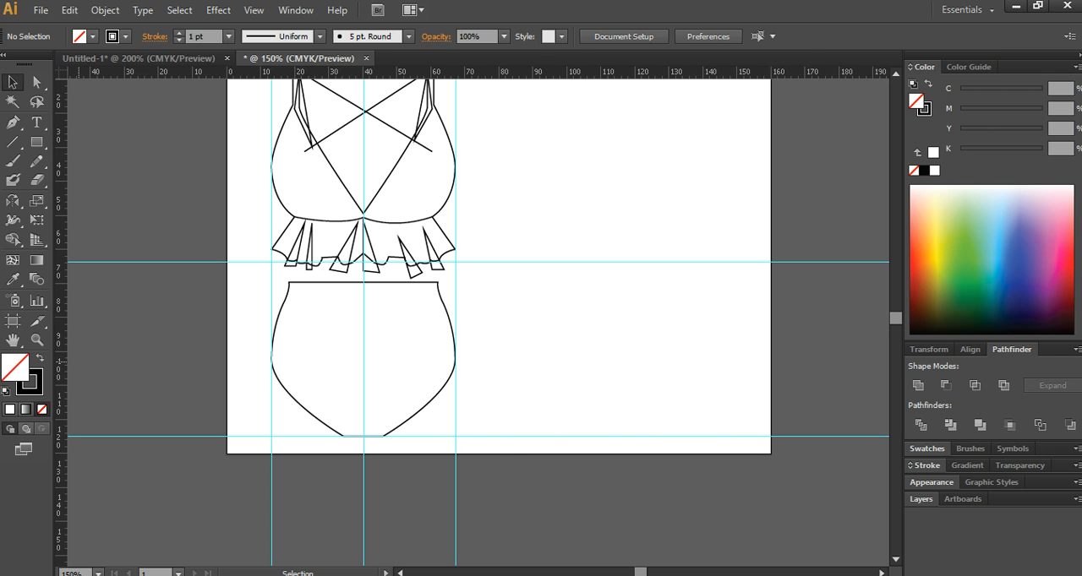
key("alt+Tab")
scroll(488, 328, "down", 4)
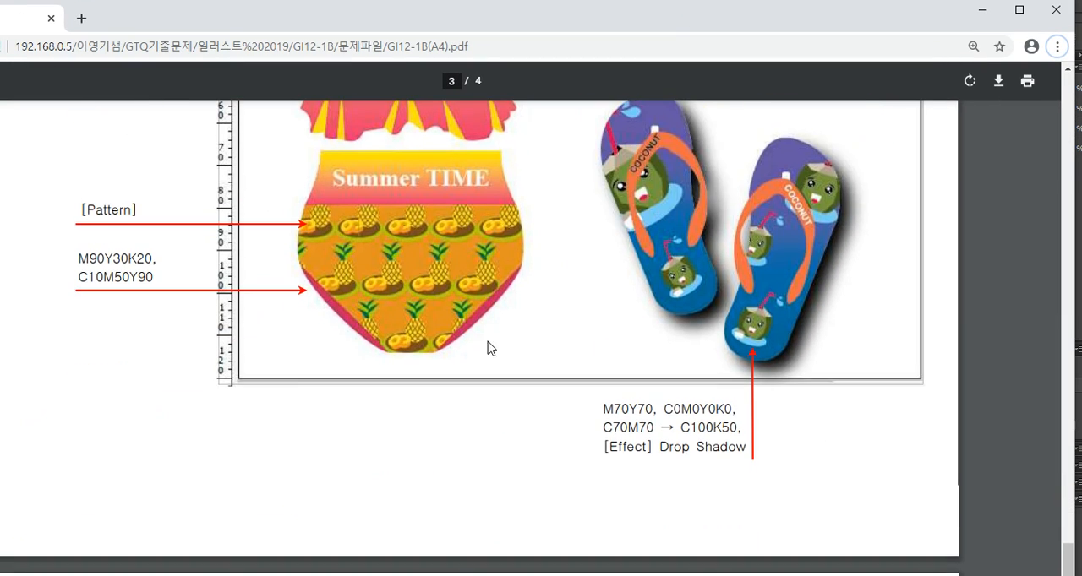
scroll(430, 267, "up", 1)
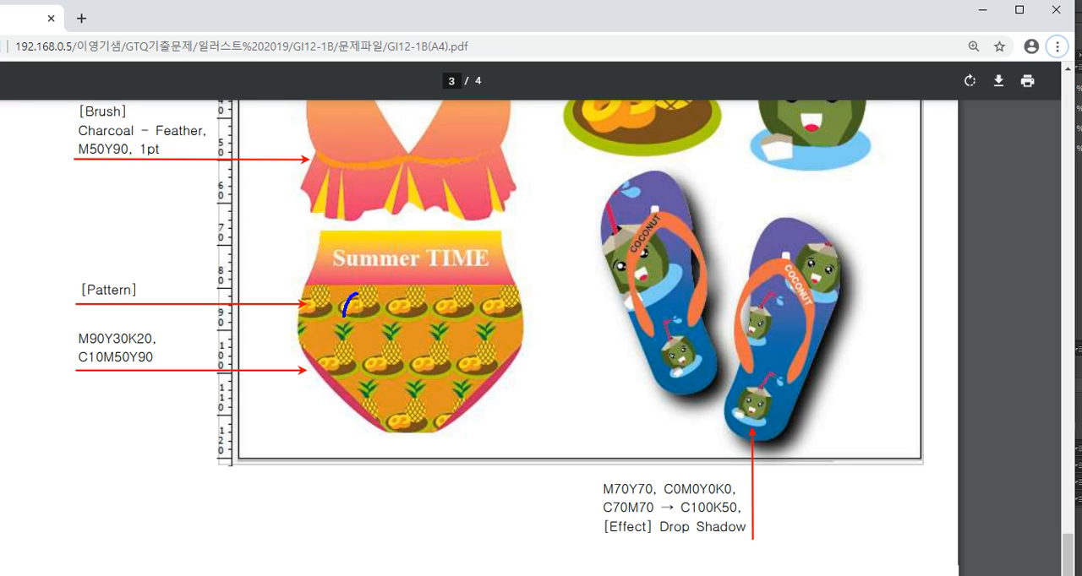
mouse_move(343, 317)
left_mouse_down()
mouse_move(461, 392)
mouse_move(410, 302)
left_mouse_up()
left_click_drag(321, 282, 504, 283)
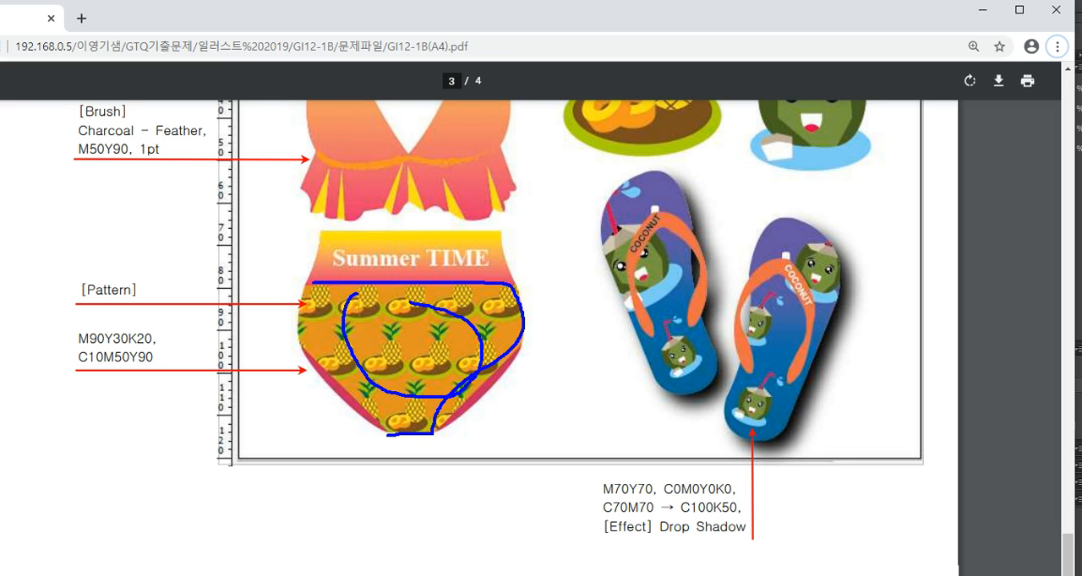
mouse_move(387, 435)
left_mouse_down()
mouse_move(381, 402)
mouse_move(336, 360)
left_mouse_up()
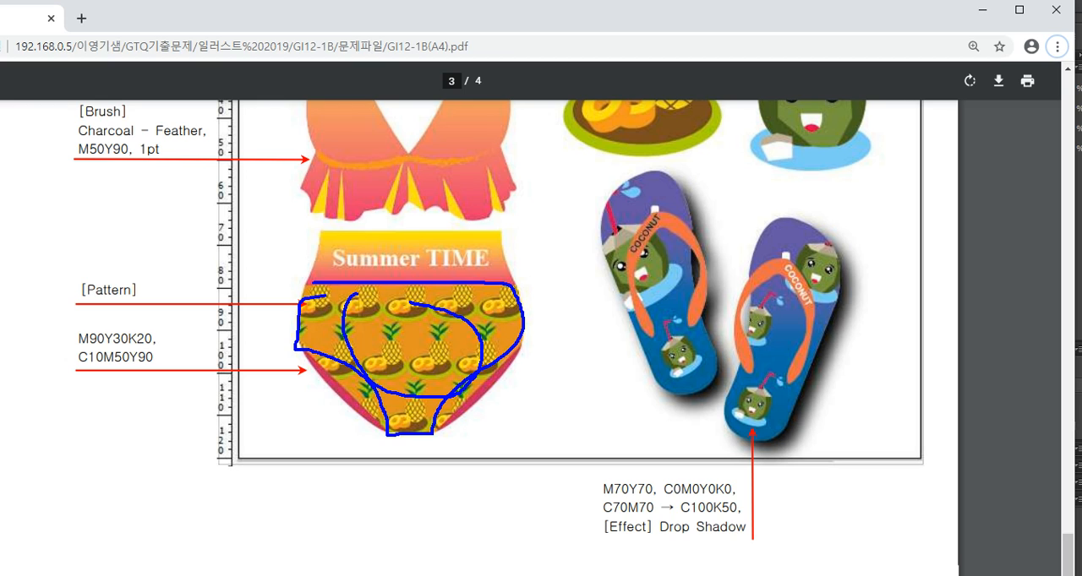
mouse_move(390, 243)
left_mouse_down()
mouse_move(404, 452)
mouse_move(458, 450)
left_mouse_up()
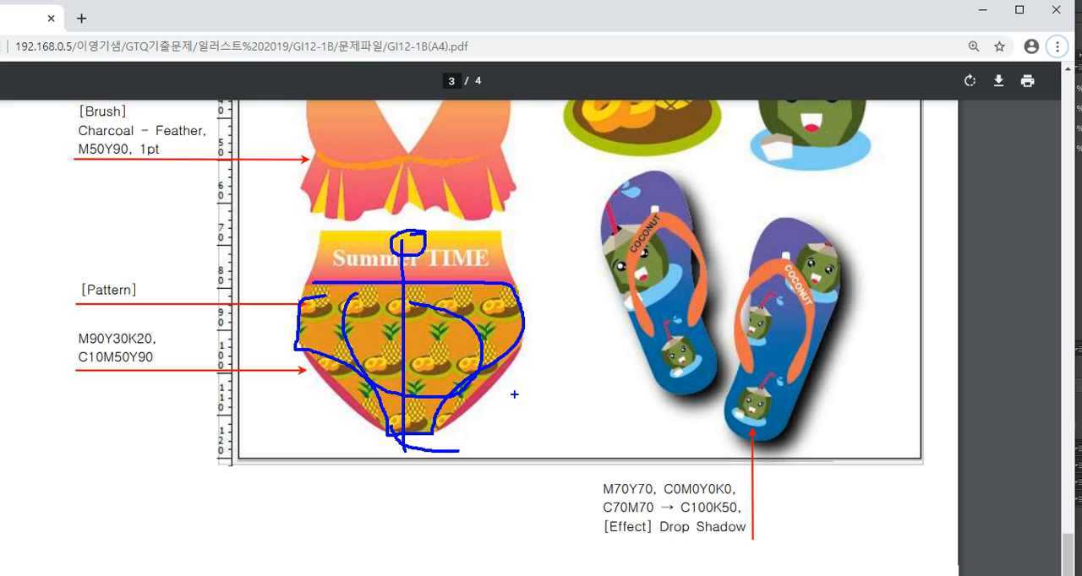
key("Escape")
key("ctrl+2")
mouse_move(321, 238)
left_mouse_down()
mouse_move(305, 350)
mouse_move(355, 408)
mouse_move(417, 435)
mouse_move(501, 427)
mouse_move(547, 308)
mouse_move(454, 234)
left_mouse_up()
mouse_move(326, 280)
left_mouse_down()
mouse_move(436, 280)
mouse_move(546, 298)
mouse_move(430, 429)
left_mouse_up()
left_click_drag(355, 382, 315, 319)
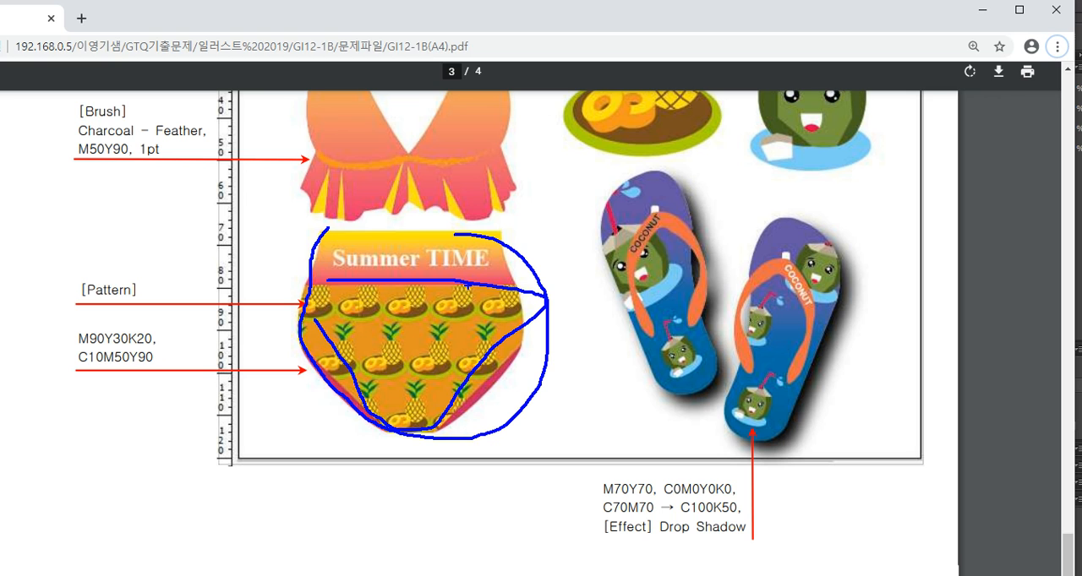
key("Escape")
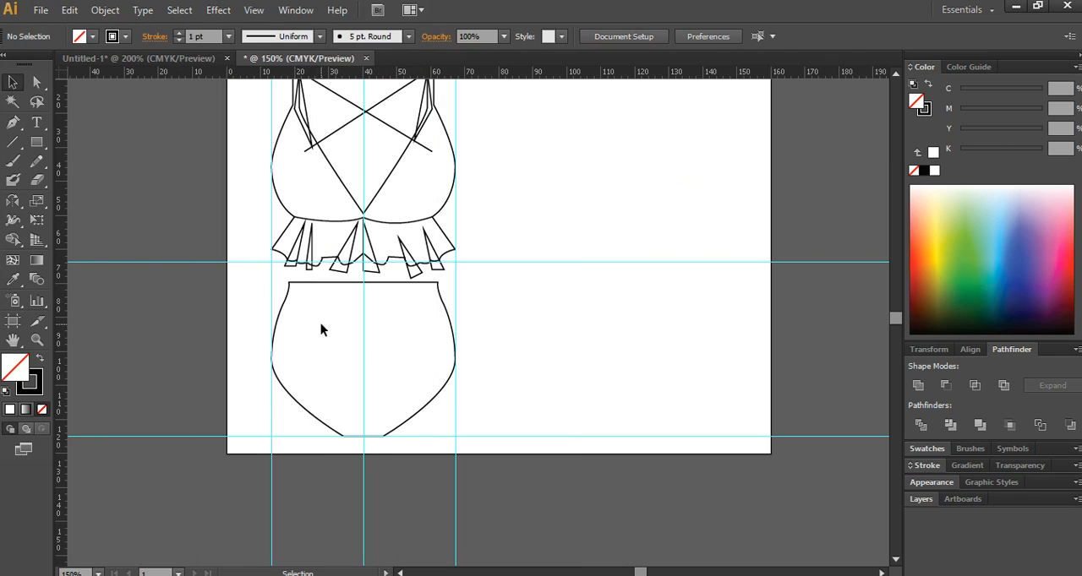
- Duplicate the swimsuit bottom about 61 mm to the right and draw a horizontal line across the copy at about Y 84 mm
left_click_drag(447, 310, 651, 321)
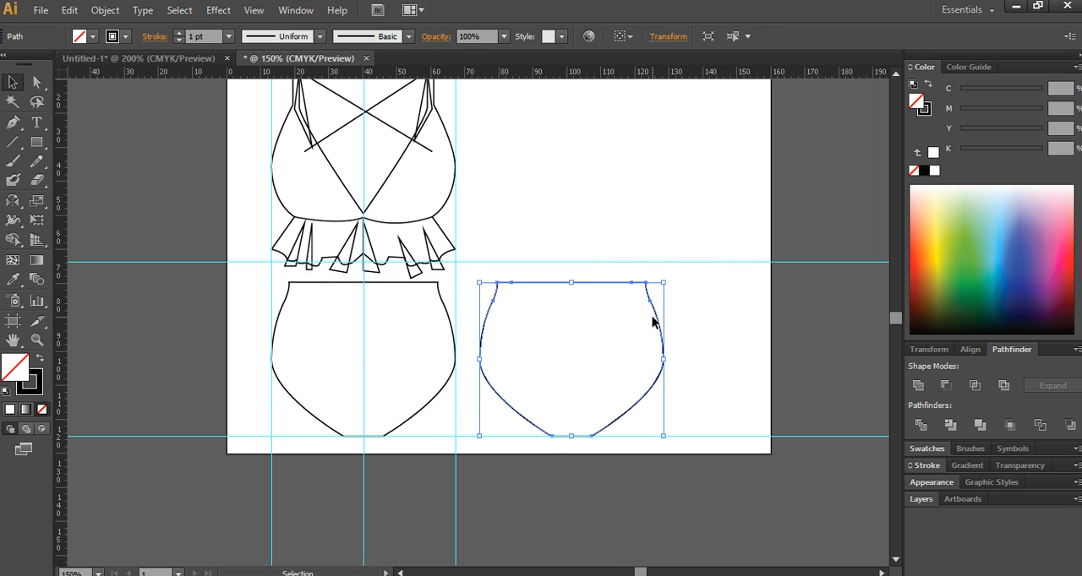
key("backslash")
left_click_drag(476, 320, 684, 329)
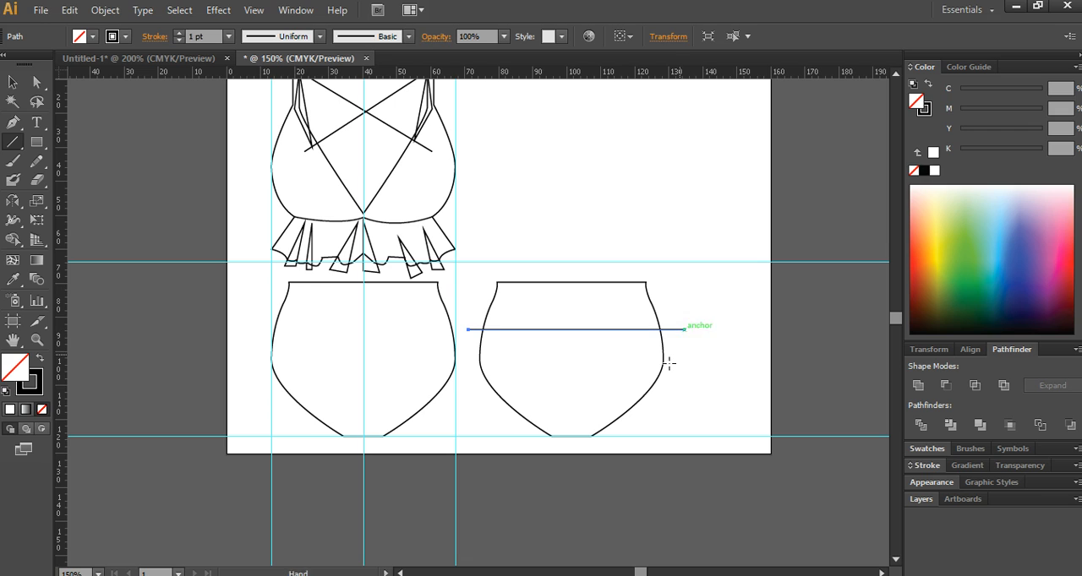
- Draw two open leg curves on the duplicate, from its sides at about Y 94 mm to the bottom edge's two corners
key("p")
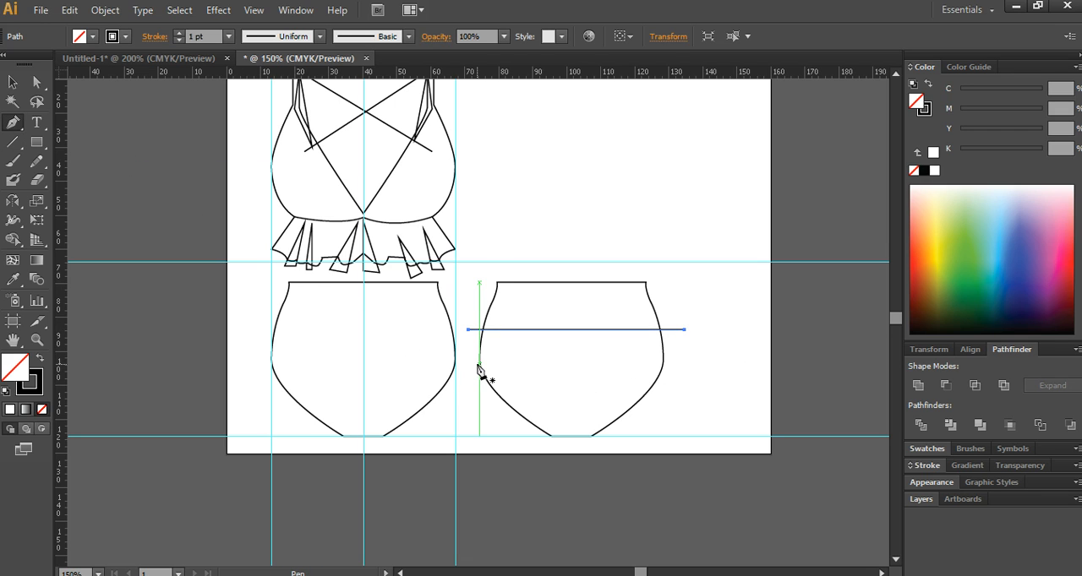
left_click(479, 365)
left_click_drag(551, 436, 575, 473)
left_click(615, 454, "ctrl")
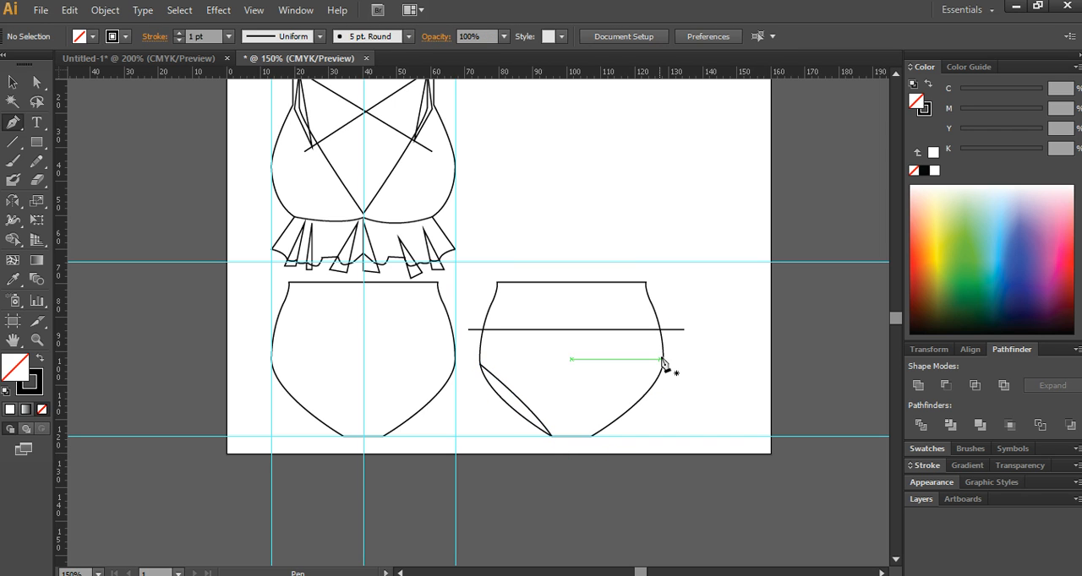
left_click(666, 364)
left_click_drag(591, 436, 585, 480)
left_click(700, 387, "ctrl")
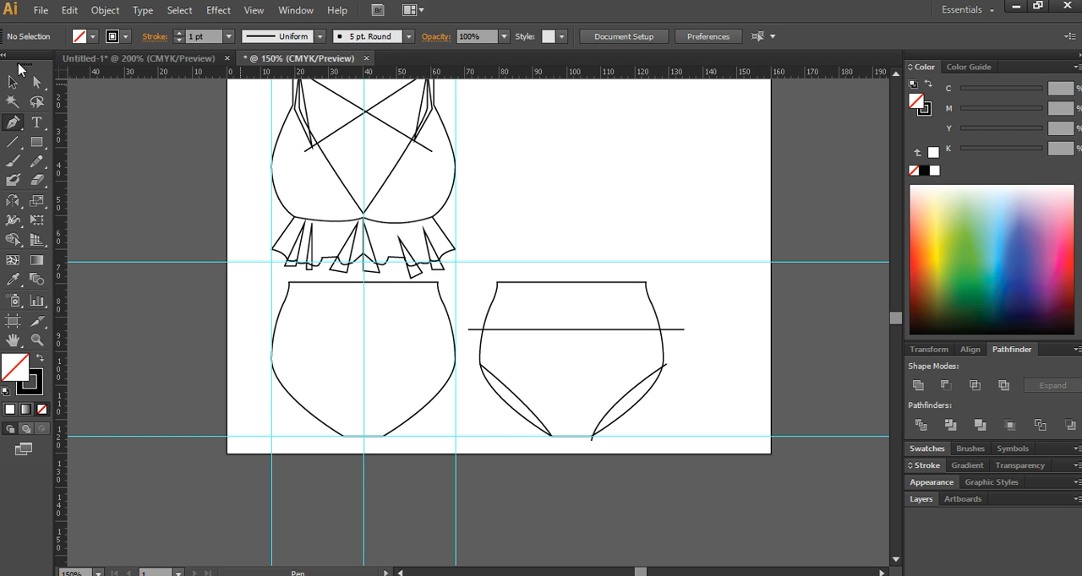
- Extend the duplicate's left leg curve slightly beyond the swimsuit outline at both ends
key("v")
left_click_drag(681, 413, 550, 280)
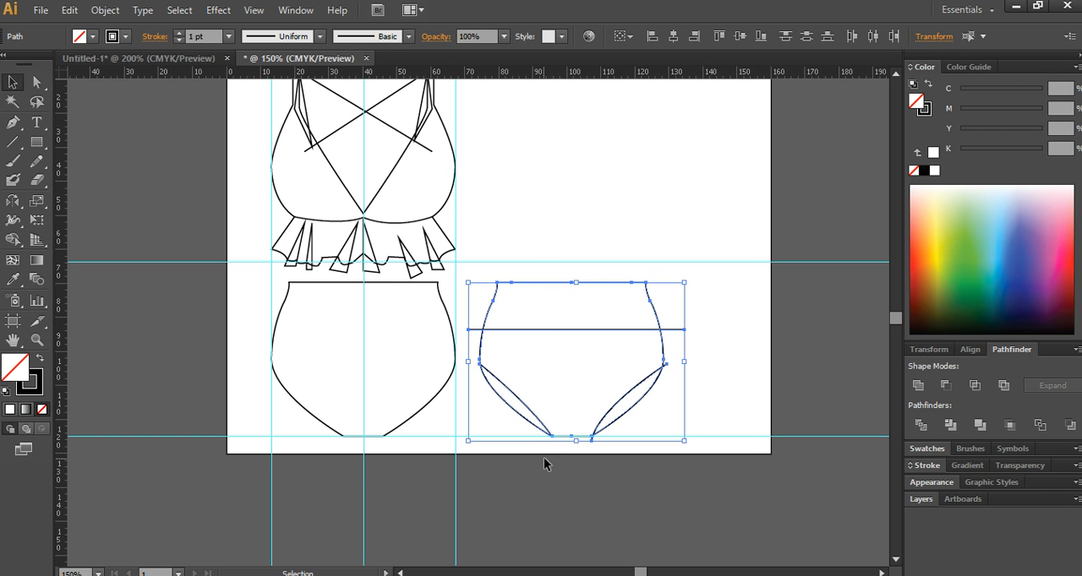
left_click(544, 463)
left_click(550, 431)
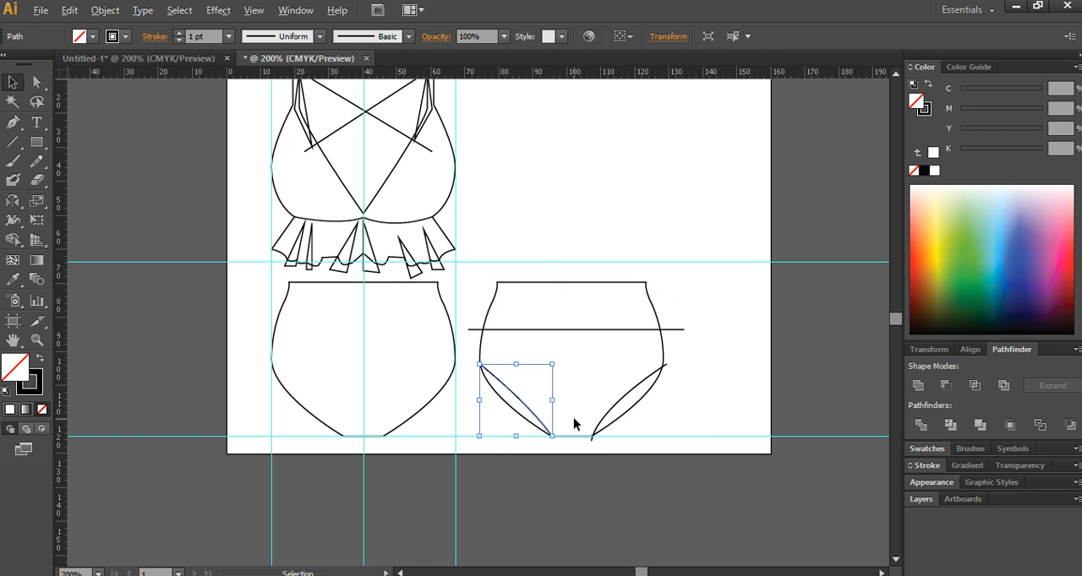
scroll(573, 418, "up", 2)
left_click_drag(532, 456, 536, 465)
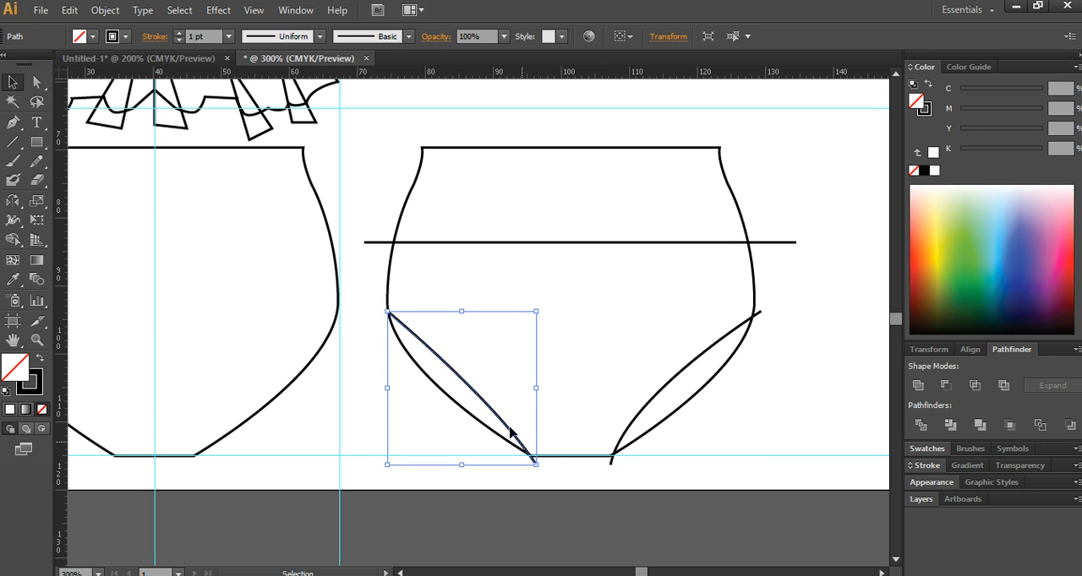
left_click_drag(387, 311, 378, 308)
- Divide the duplicate swimsuit bottom with its horizontal line and both leg curves, and ungroup the resulting pieces
left_click_drag(381, 146, 743, 469)
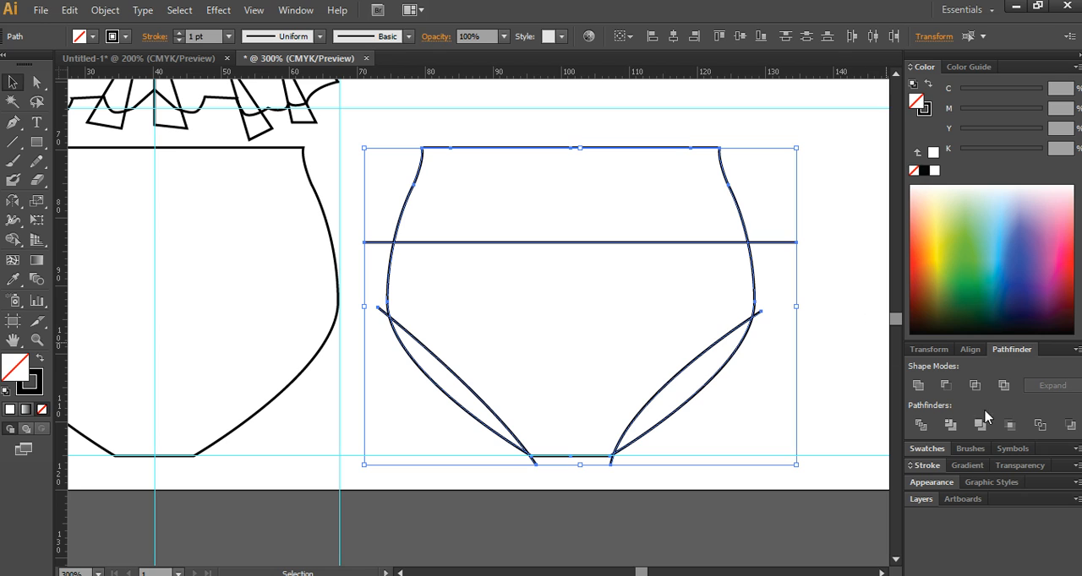
left_click(920, 424)
right_click(647, 314)
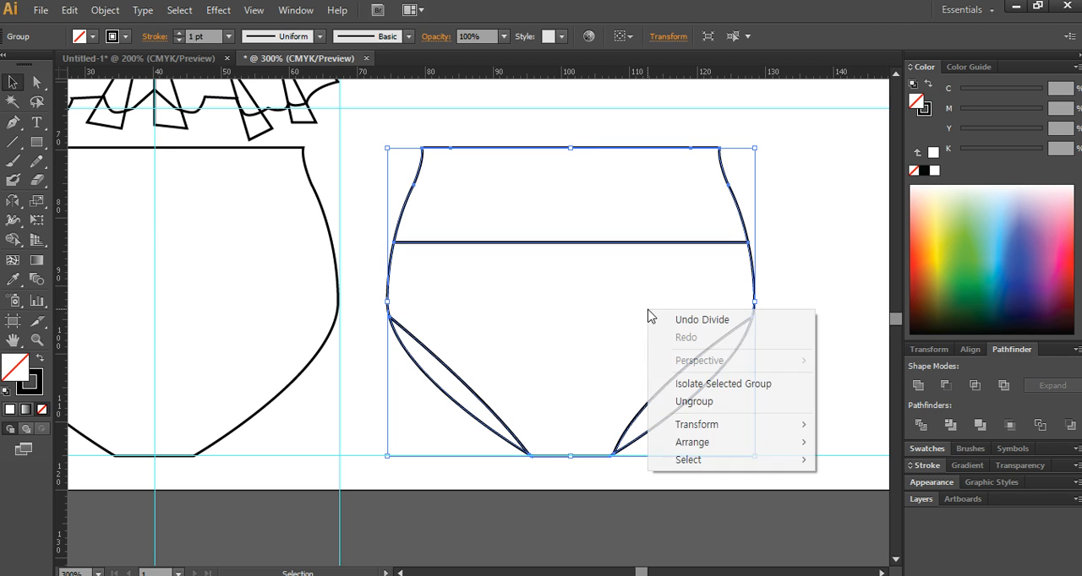
left_click(716, 402)
left_click(764, 368)
- Delete the waistband piece and both narrow leg slivers from the divided duplicate
left_click(672, 183)
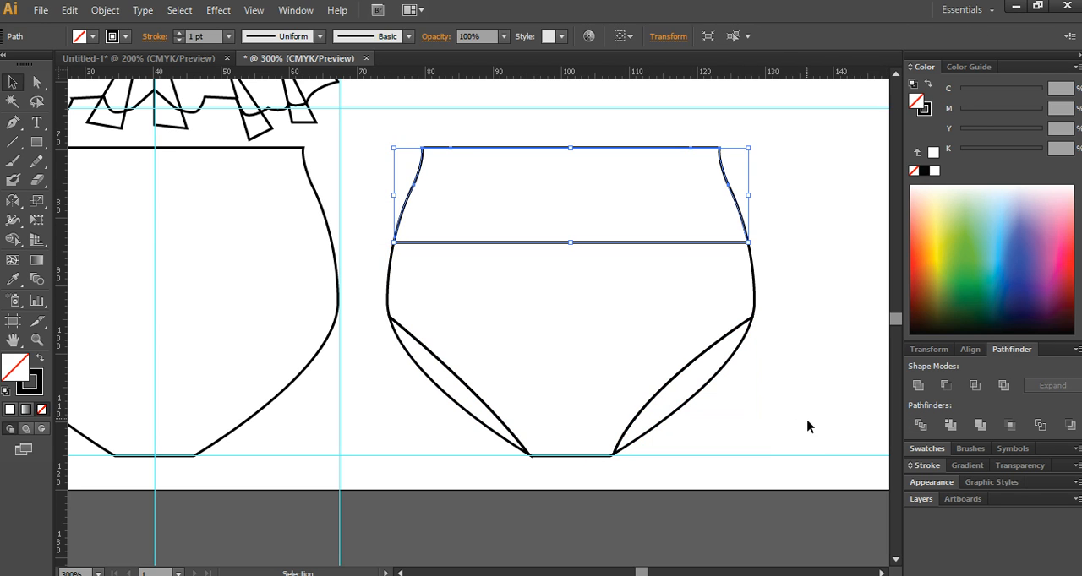
key("Delete")
left_click(717, 374)
key("Delete")
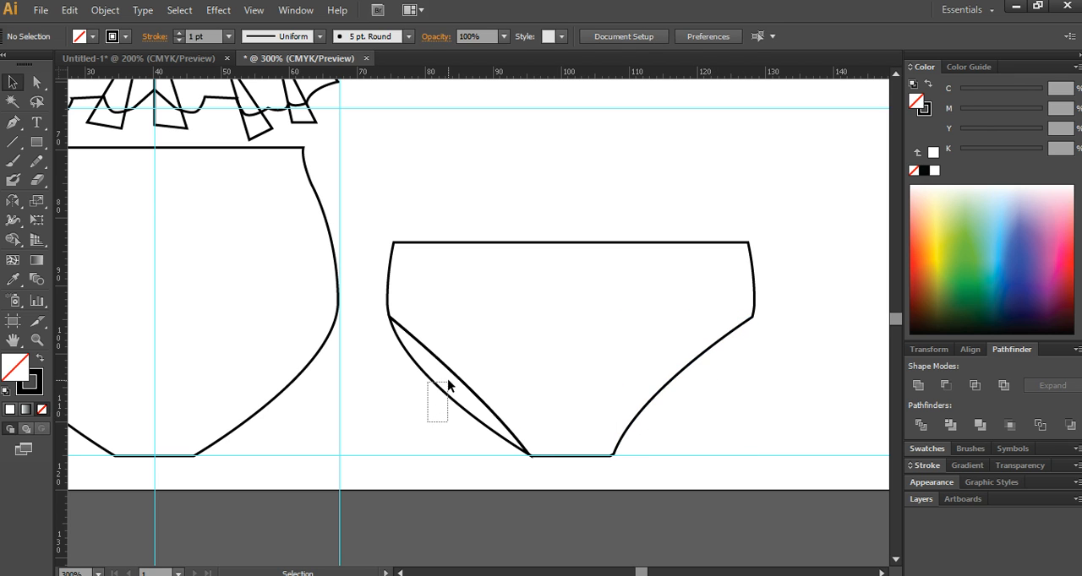
key("Delete")
- Move the remaining middle piece onto the original swimsuit bottom, fitting it inside the outline
left_click_drag(448, 385, 261, 367)
scroll(488, 375, "down", 2)
scroll(283, 321, "up", 3)
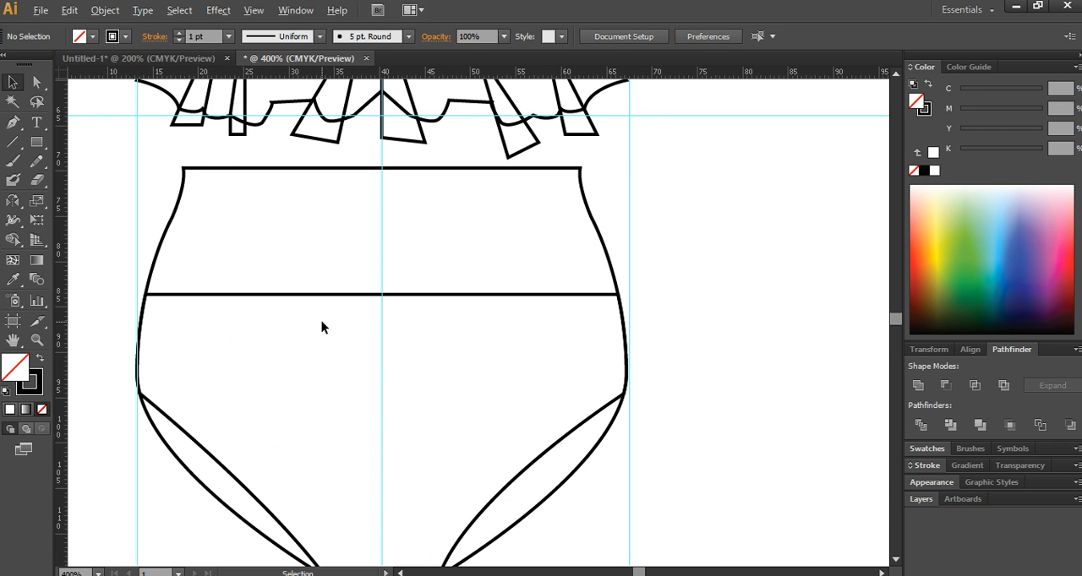
left_click_drag(464, 350, 338, 396)
scroll(460, 347, "down", 3)
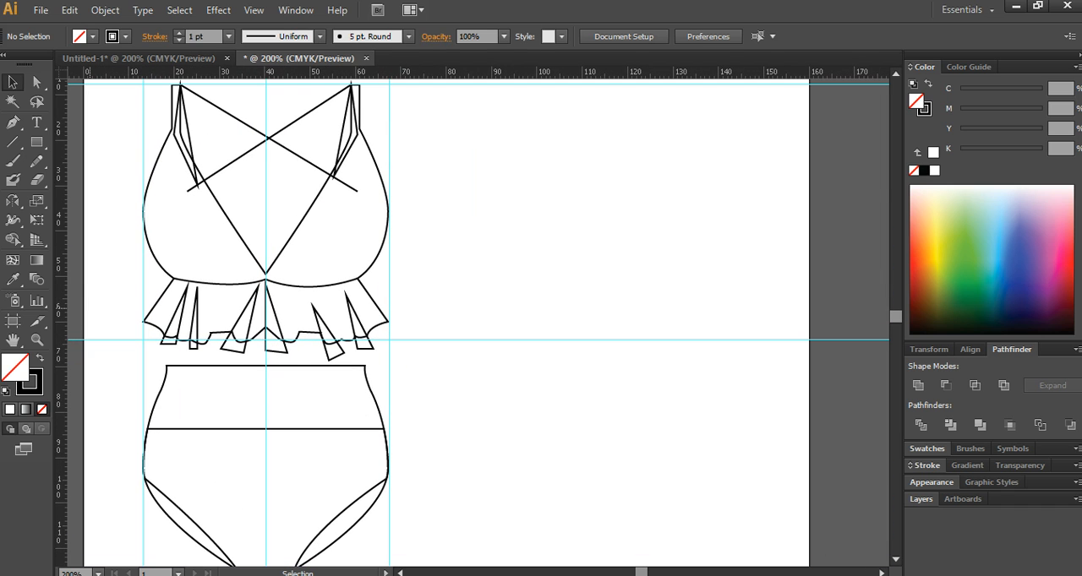
- Switch to the exam PDF in the browser and examine the pineapple plate's extents against the rulers, then return to Illustrator
key("alt")
key("alt")
key("alt+Tab")
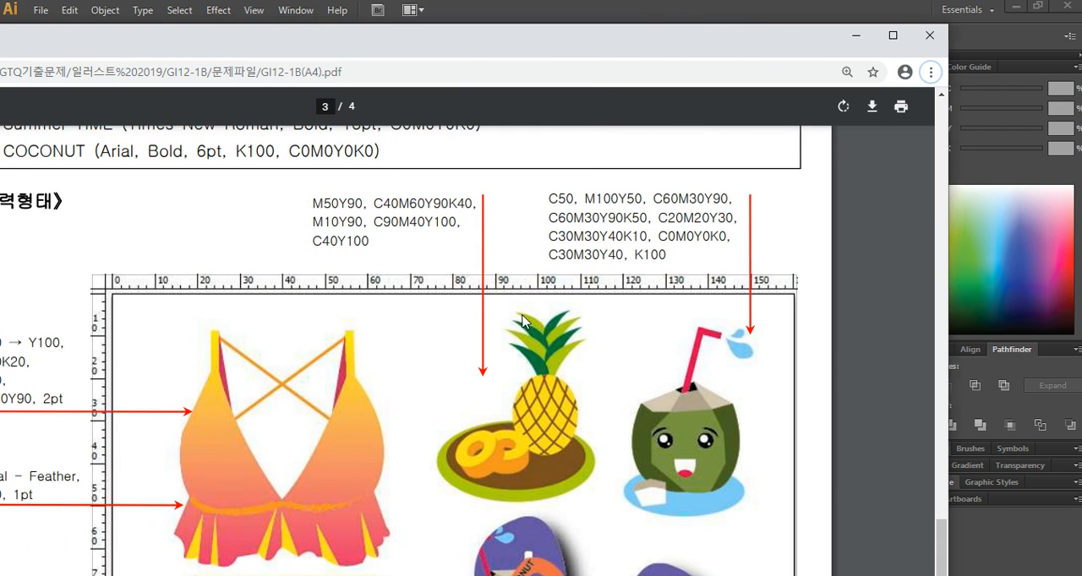
left_click_drag(441, 309, 566, 479)
key("e")
left_click_drag(439, 501, 598, 307)
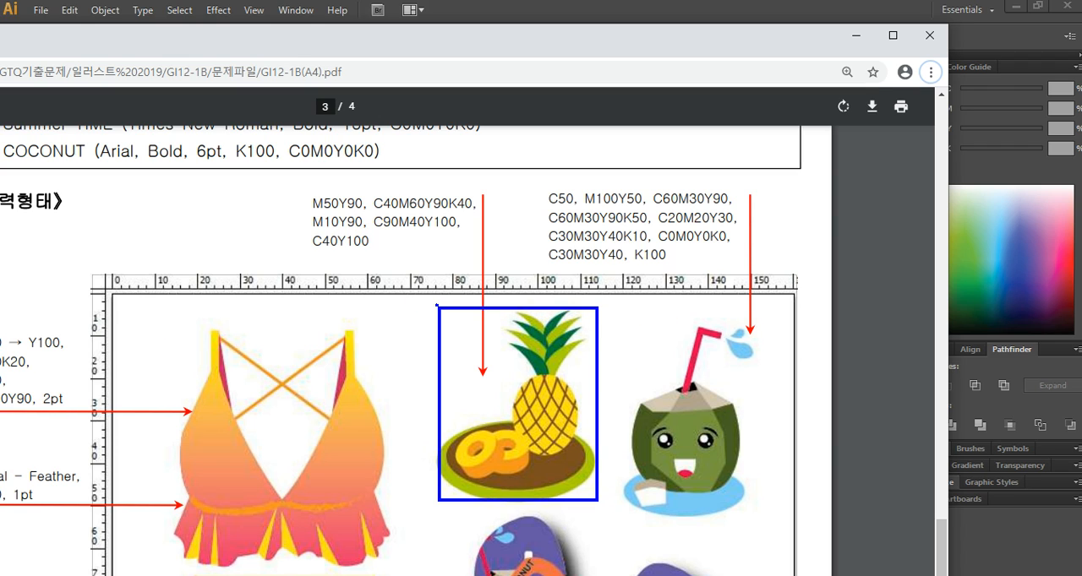
left_click_drag(436, 305, 105, 306)
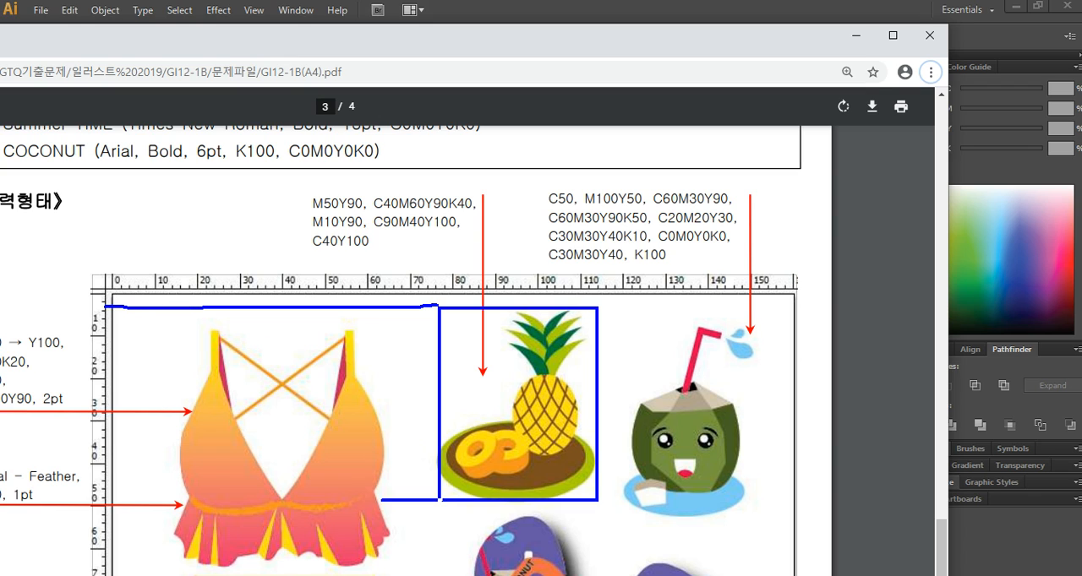
left_click_drag(382, 500, 93, 498)
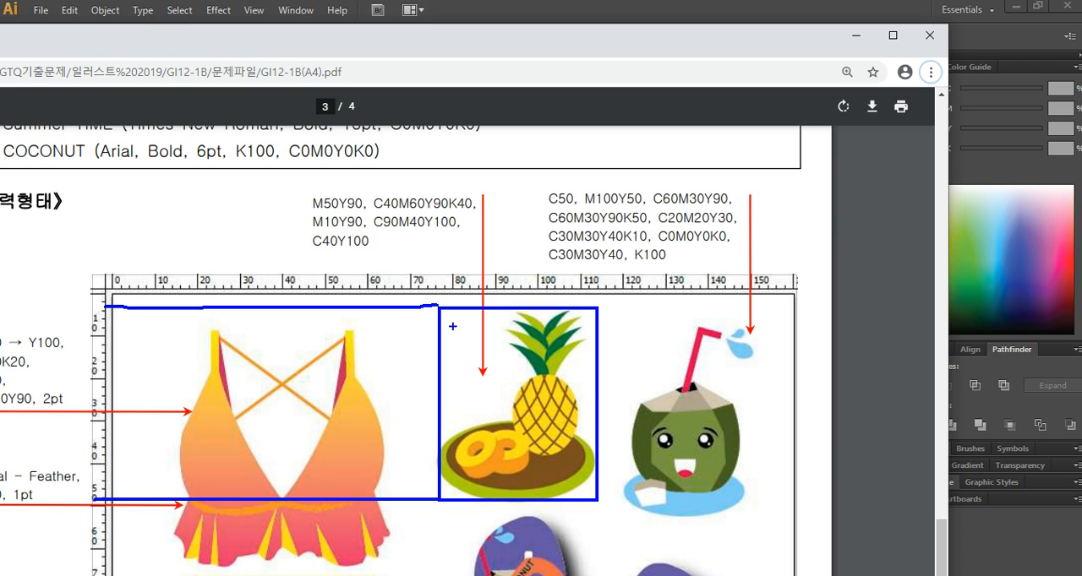
left_click_drag(437, 287, 438, 355)
key("ctrl+z")
key("Escape")
left_click_drag(556, 45, 0, 45)
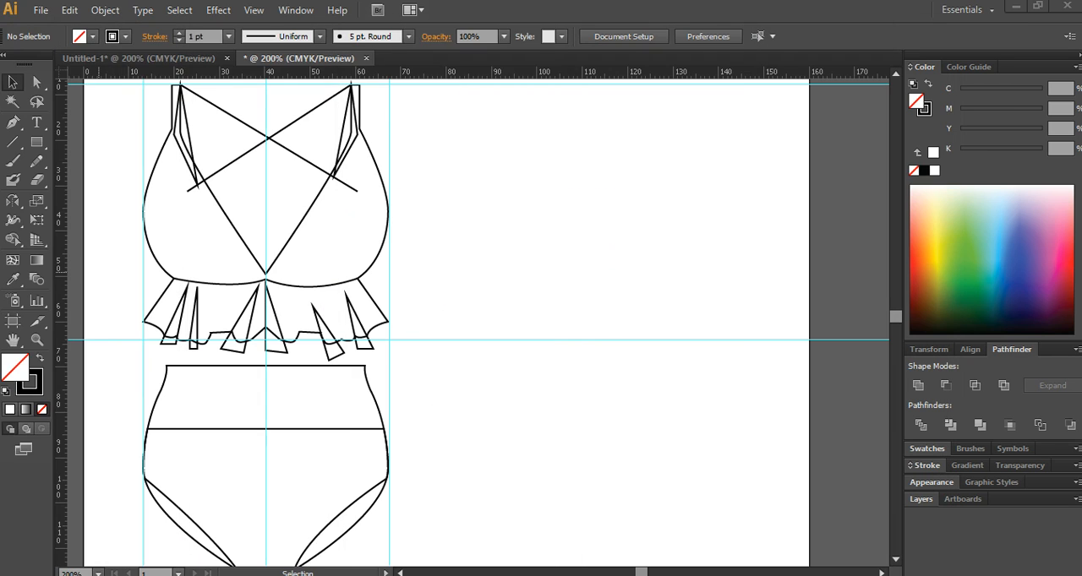
- Place vertical guides at about X 75 and 103 mm and horizontal guides at about Y 4 and 57 mm
scroll(550, 224, "down", 3)
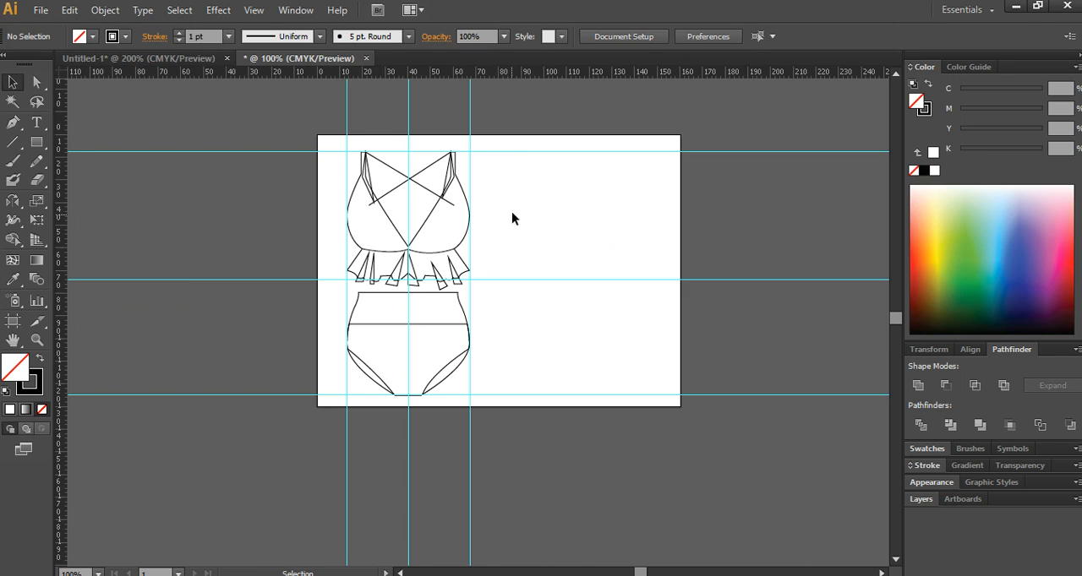
scroll(512, 217, "up", 3)
left_click_drag(60, 187, 460, 175)
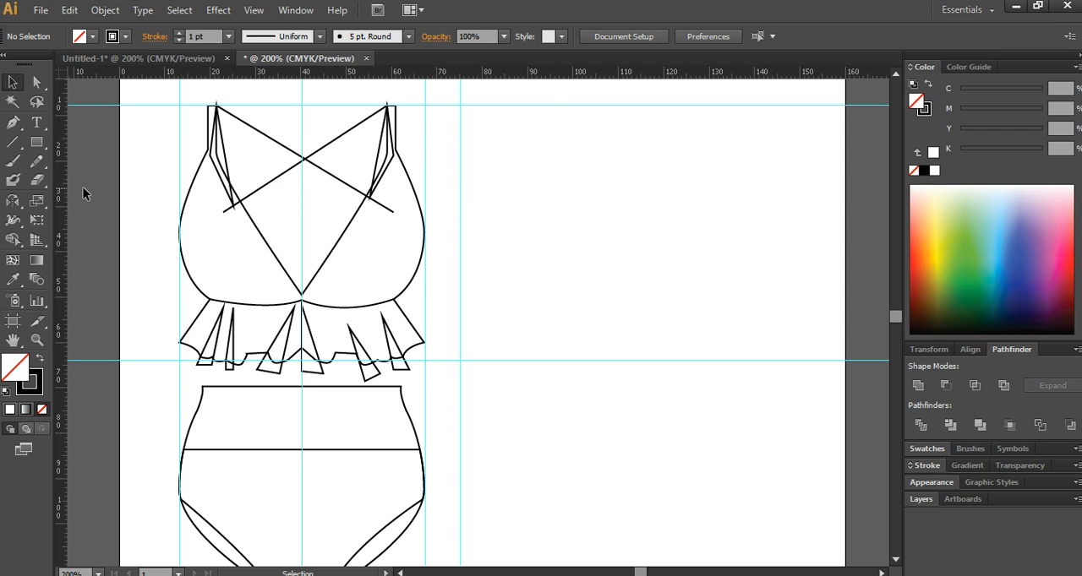
left_click_drag(61, 194, 584, 195)
left_click_drag(534, 74, 533, 323)
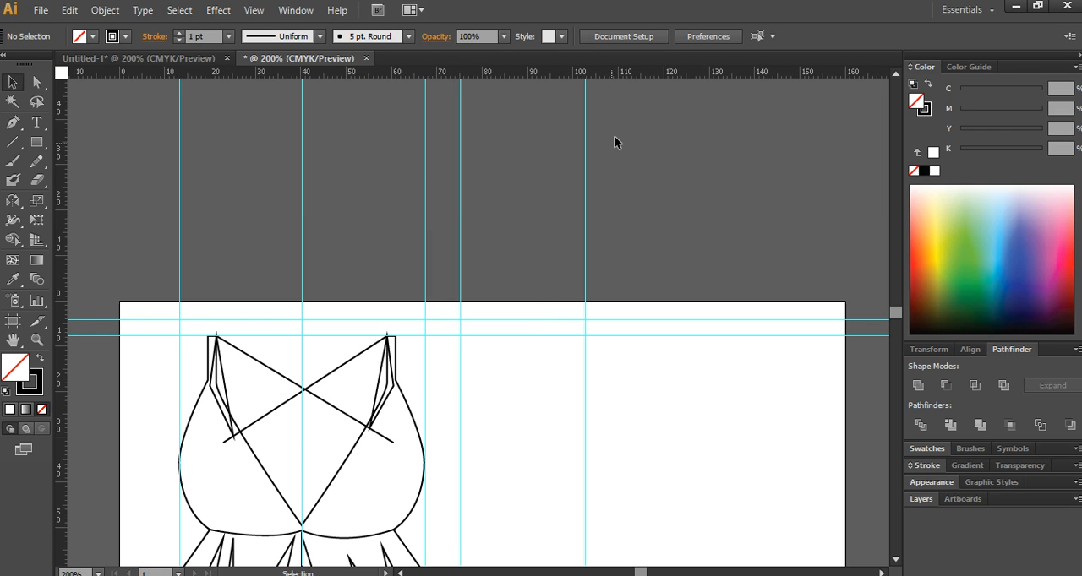
left_click_drag(626, 71, 567, 410)
- Add another vertical guide at about X 113 mm for the pineapple plate's right edge
scroll(527, 384, "up", 2)
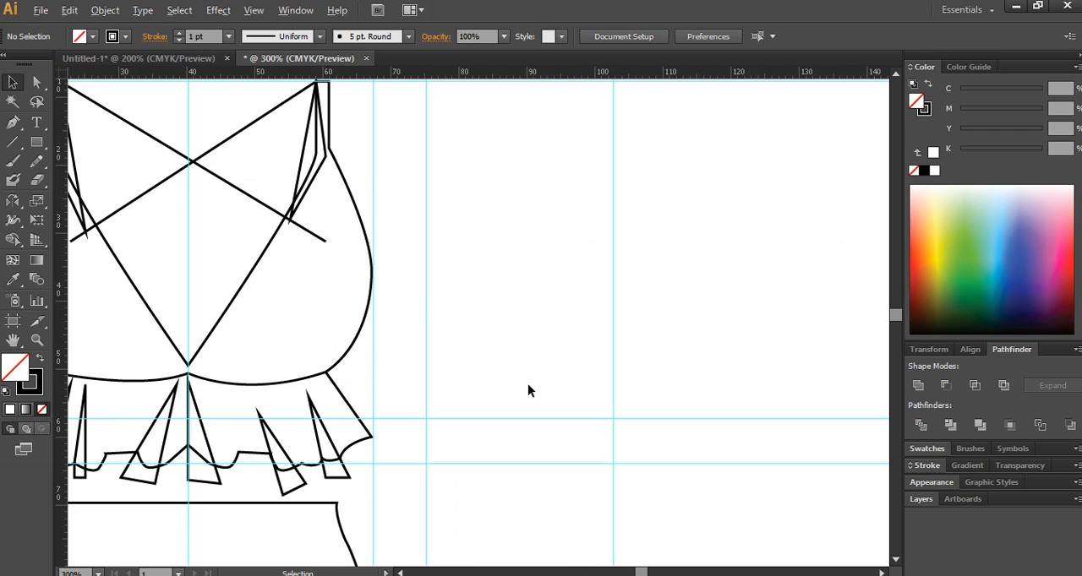
left_click_drag(578, 300, 488, 426)
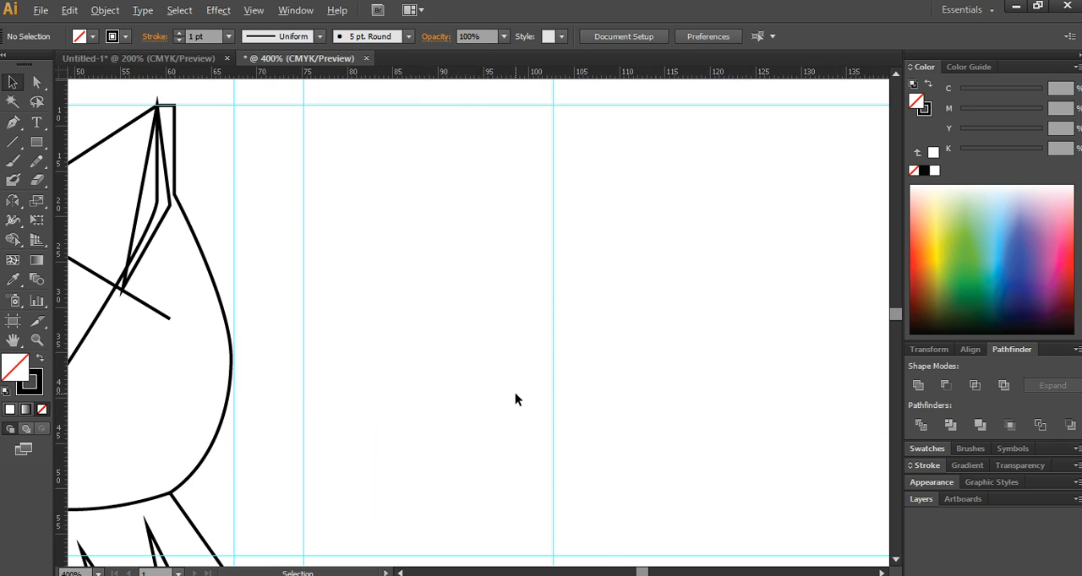
scroll(515, 401, "down", 1)
left_click_drag(552, 345, 528, 318)
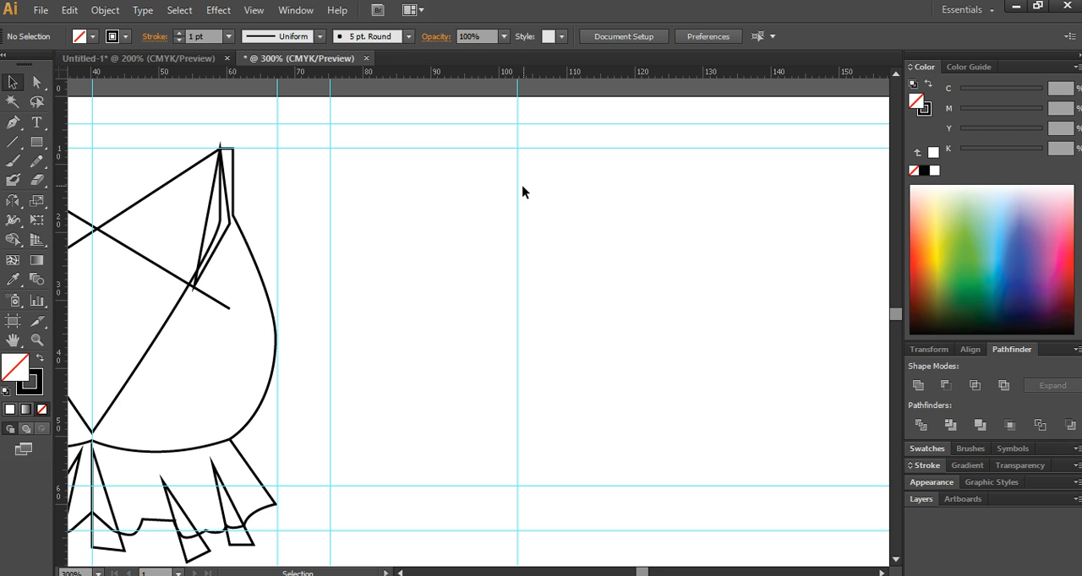
left_click(253, 10)
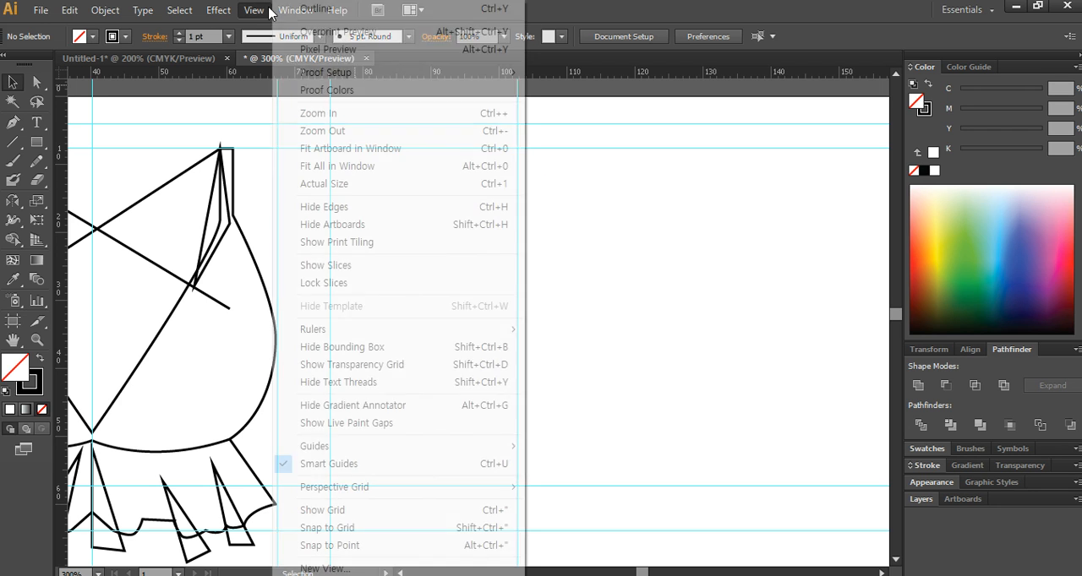
left_click(724, 230)
left_click_drag(63, 273, 587, 276)
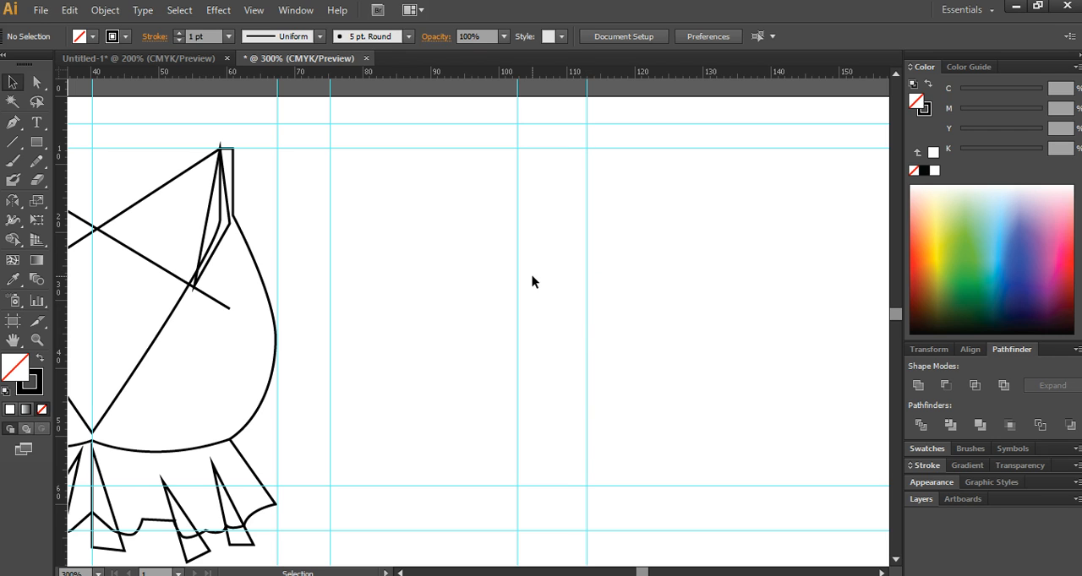
- Draw the plate as an ellipse of about 38 × 16 mm above the lower guide, with an inner ellipse of about 33 × 14 mm
left_click(37, 145)
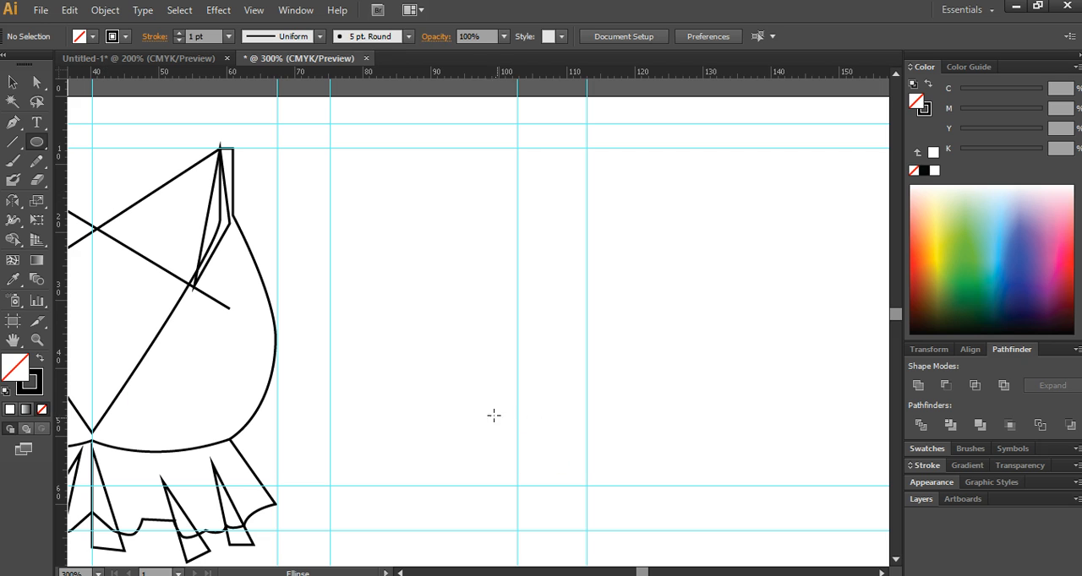
left_click_drag(326, 380, 595, 485)
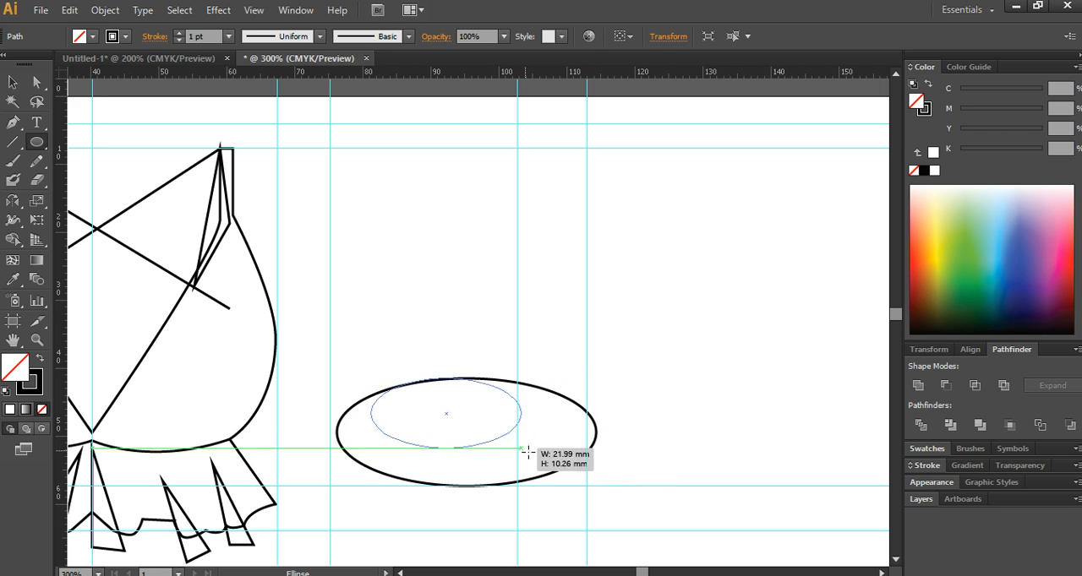
left_click_drag(371, 378, 579, 473)
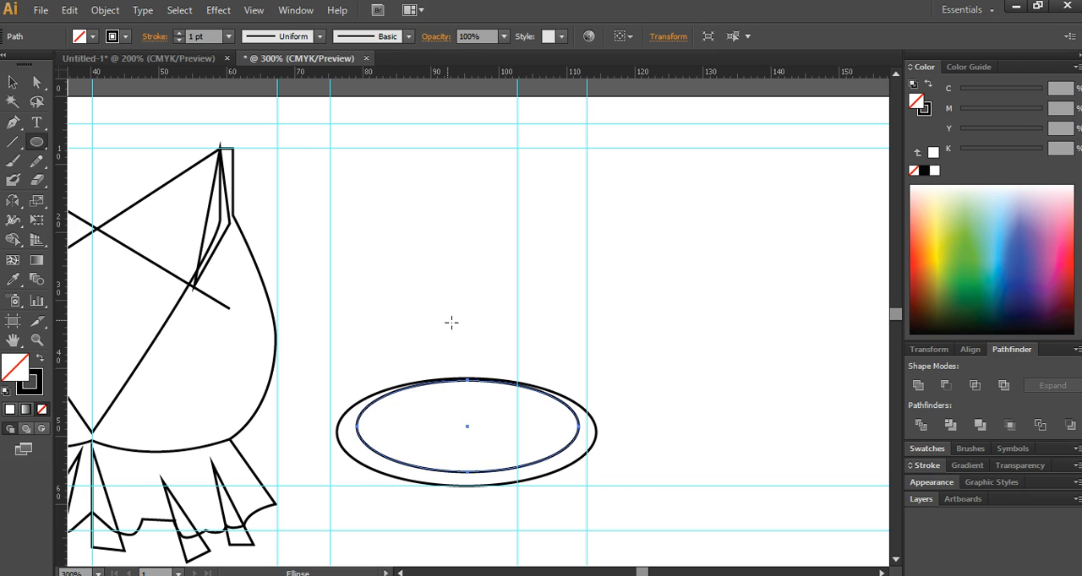
- Draw two concentric circles of about 8 and 3.5 mm above the plate and subtract the inner one to form a pineapple ring
mouse_move(382, 242)
left_mouse_down()
mouse_move(438, 295)
mouse_move(420, 278)
left_mouse_up()
key("v")
left_click_drag(360, 222, 503, 297)
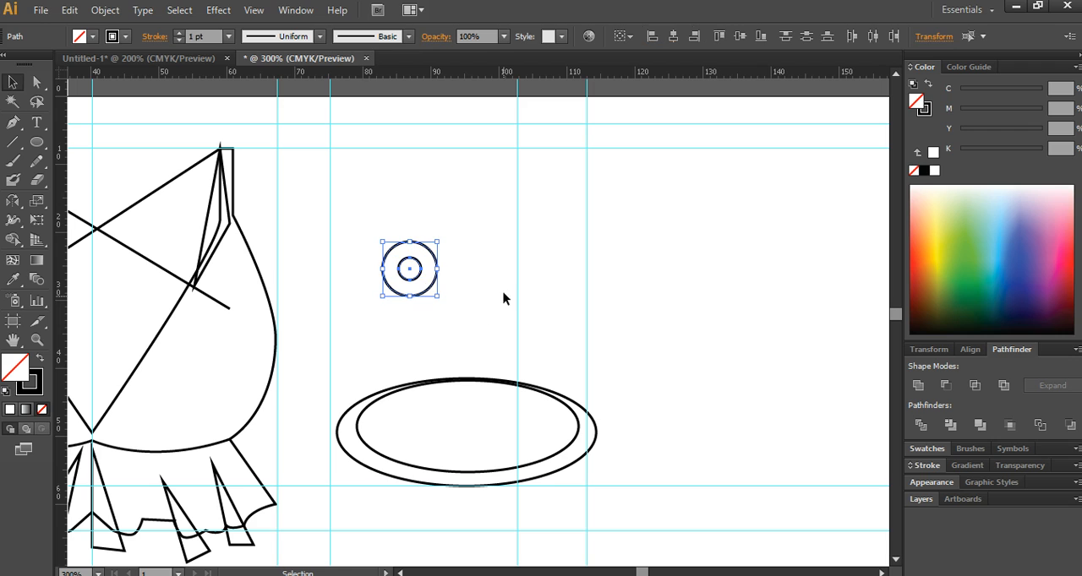
left_click(944, 387)
left_click(433, 320)
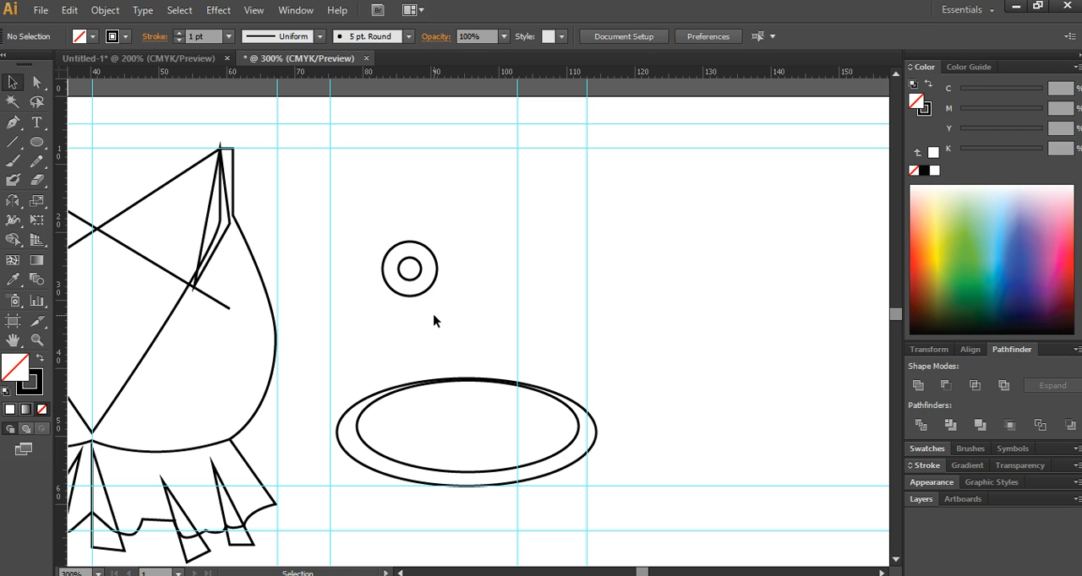
- Fill the pineapple ring with M50 Y90 and no stroke, then deselect it
left_click_drag(433, 321, 337, 219)
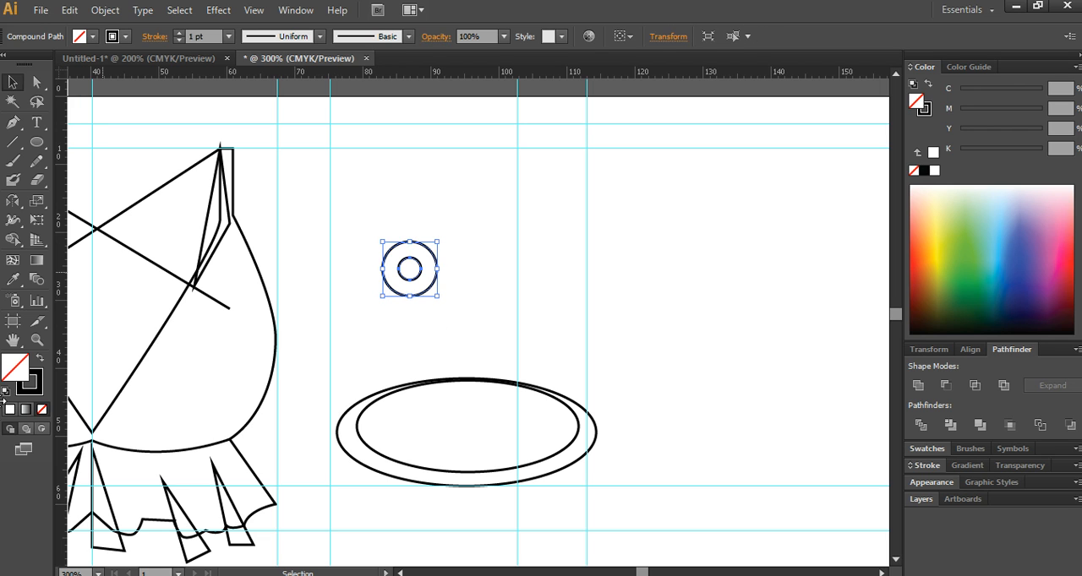
left_click(39, 359)
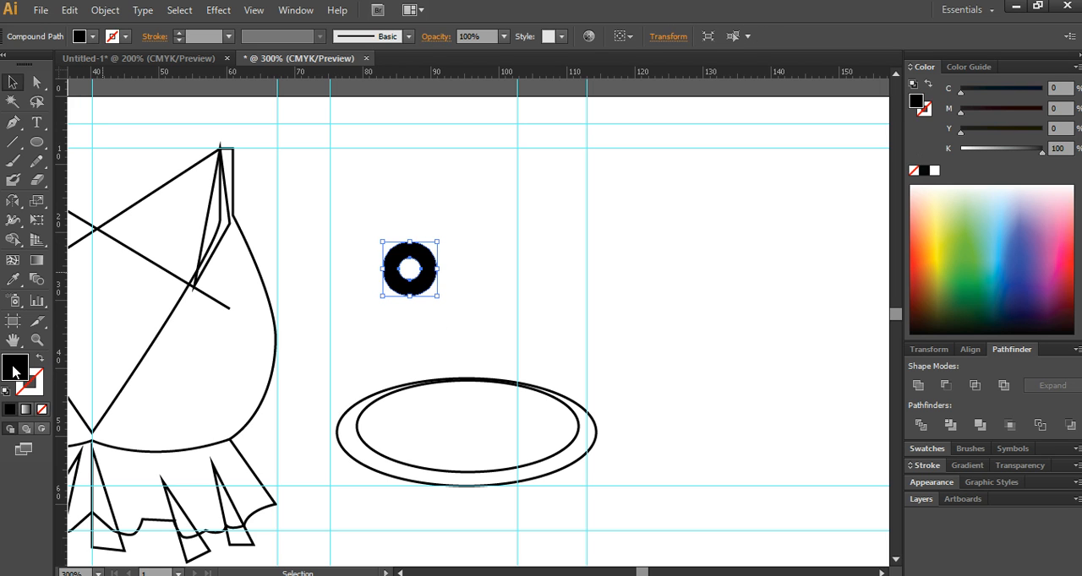
left_click(610, 267)
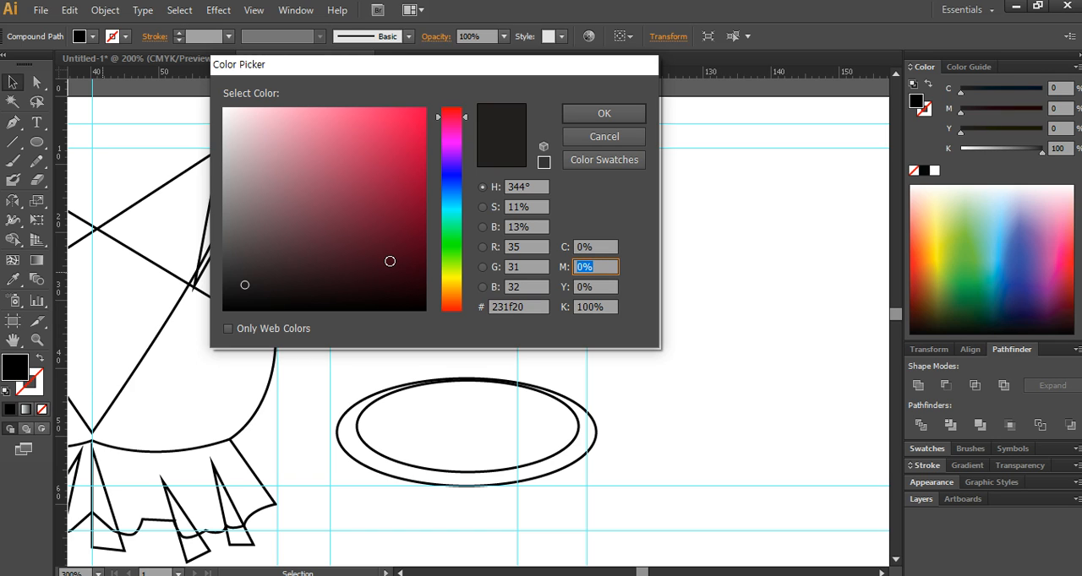
key("Tab")
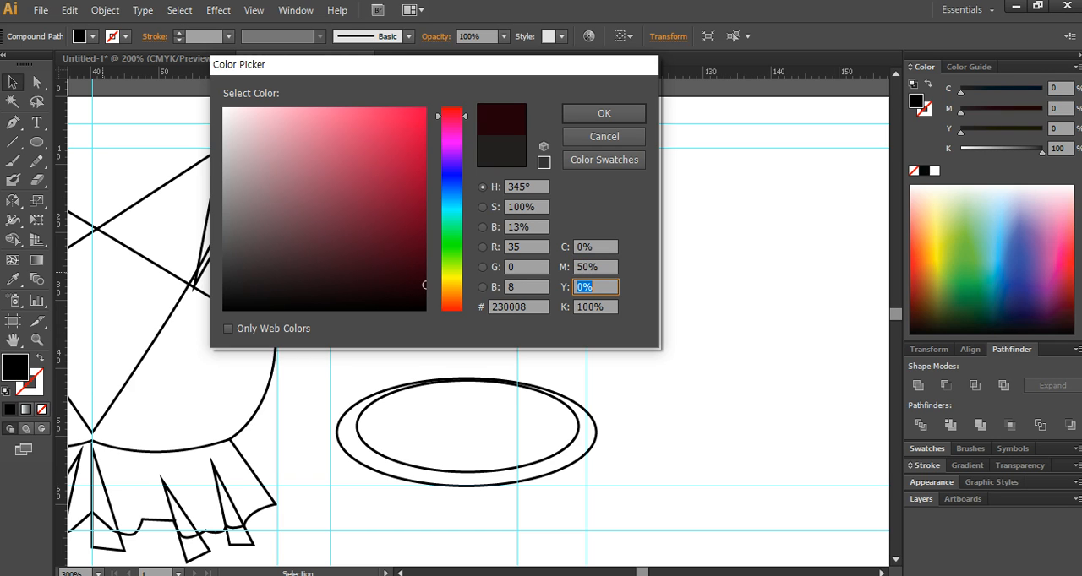
type("90")
key("Tab")
type("0")
key("Return")
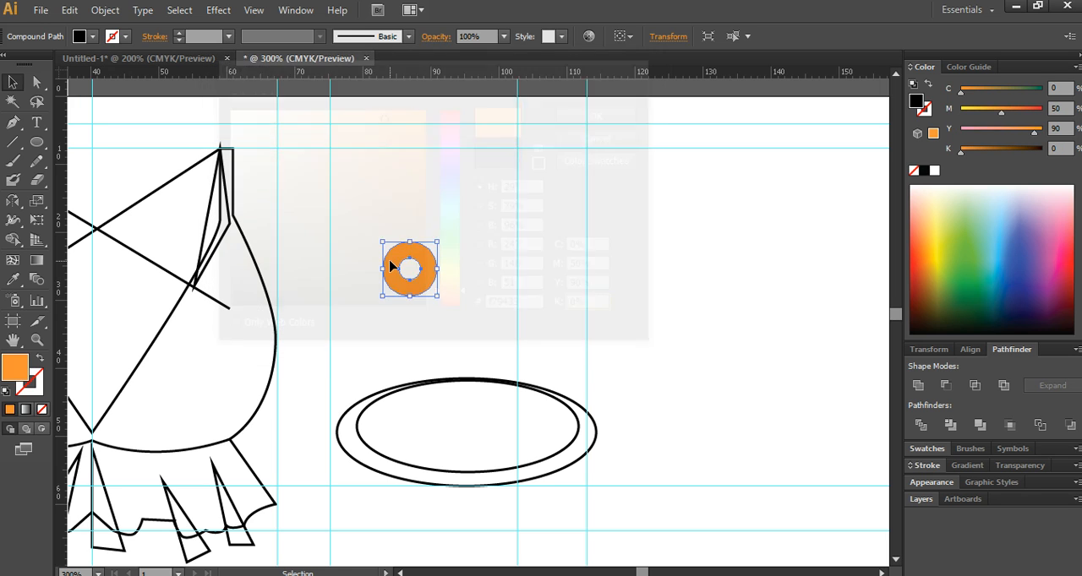
left_click(527, 246)
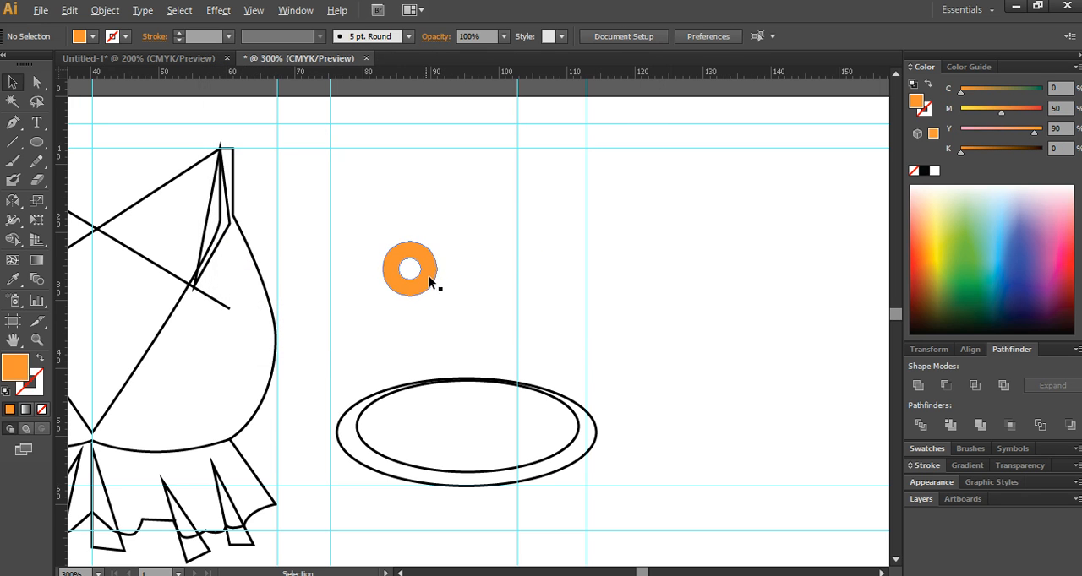
- Duplicate the orange pineapple ring up and to its left, and fill the copy with M10 Y90
left_click_drag(430, 285, 404, 221)
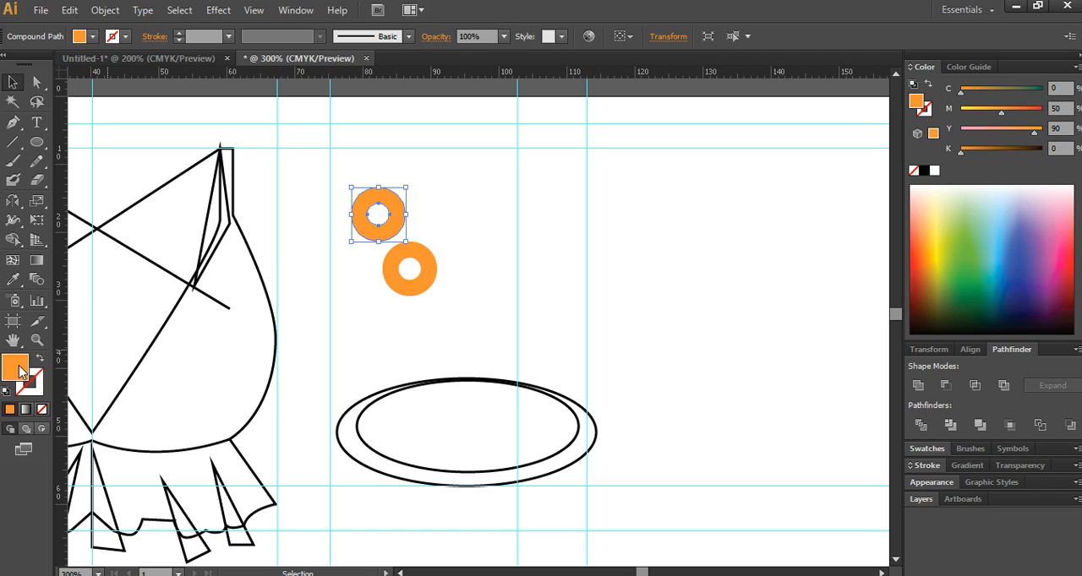
double_click(596, 267)
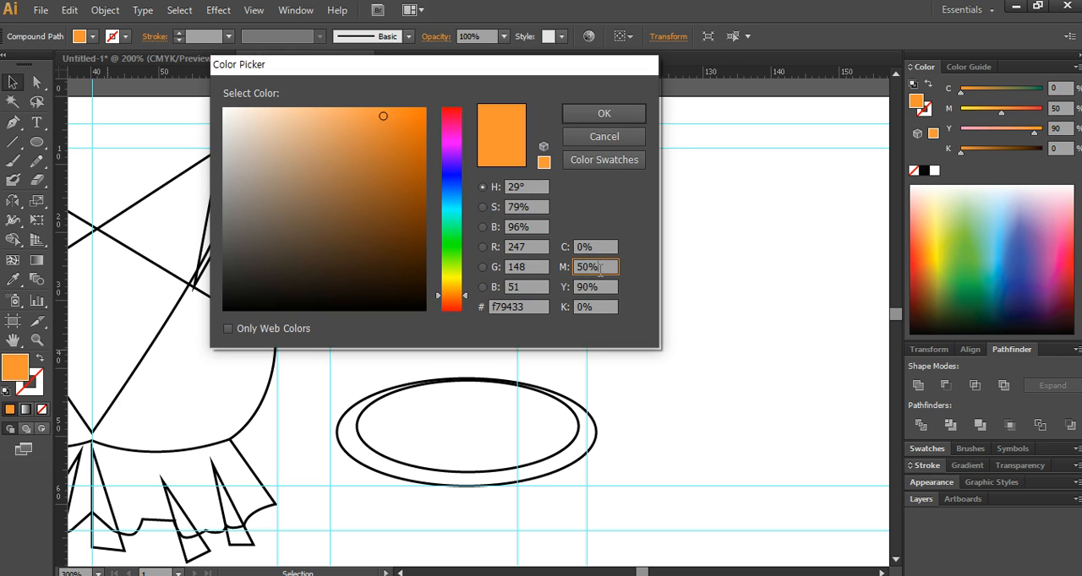
type("10")
key("Return")
left_click(454, 190)
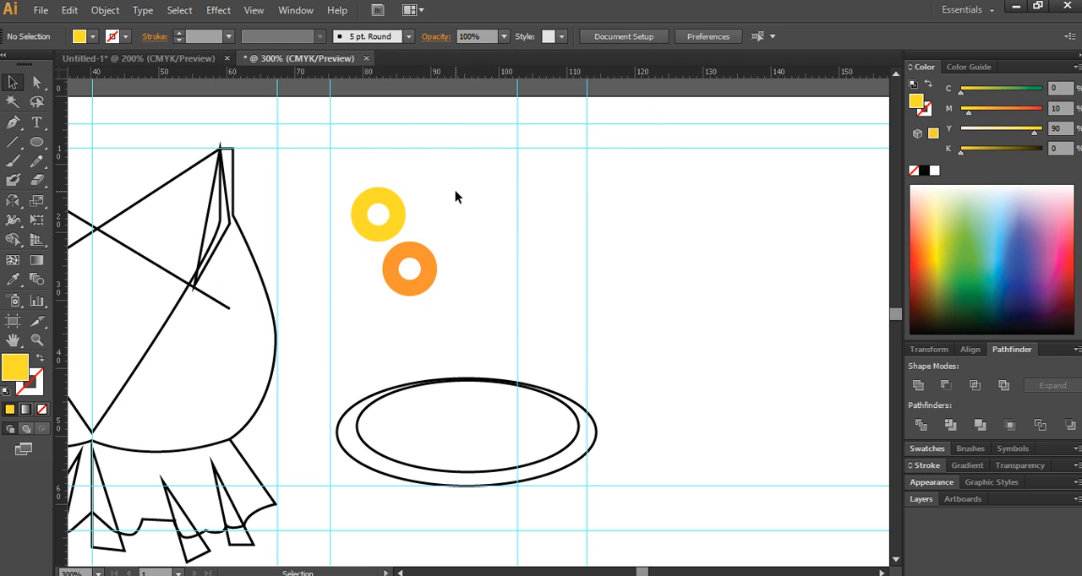
- Lay the yellow ring over the orange one, centred horizontally and slightly higher
left_click_drag(378, 228, 401, 269)
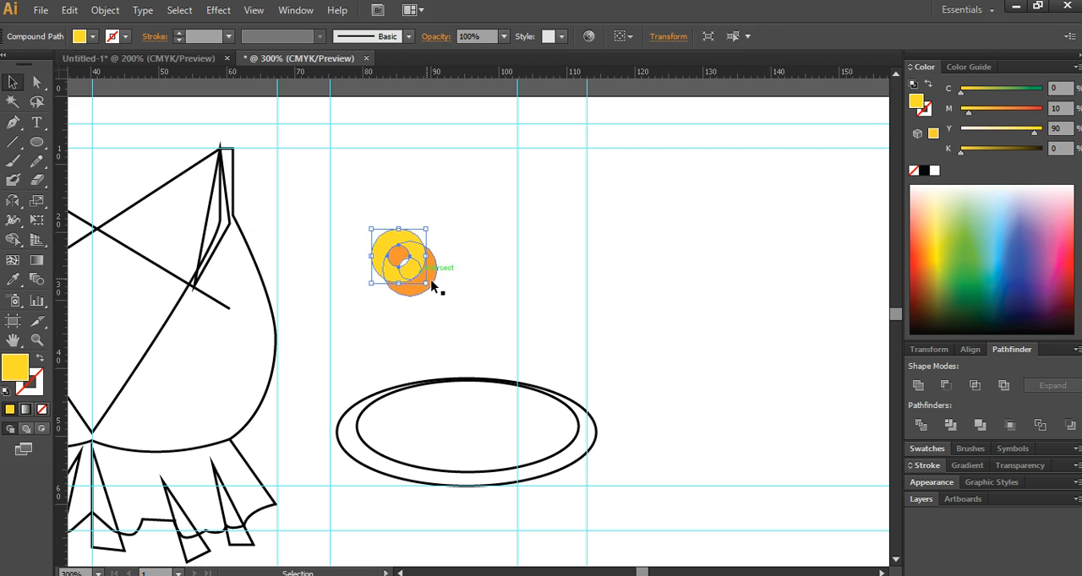
left_click(400, 264, "shift")
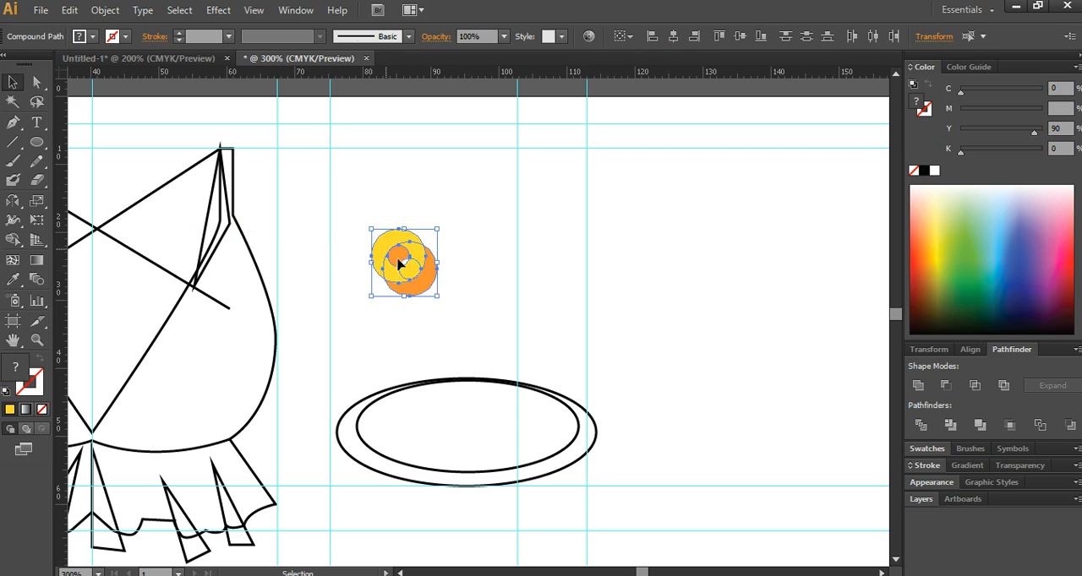
left_click(442, 295)
left_click_drag(420, 244, 427, 245)
left_click(407, 289, "shift")
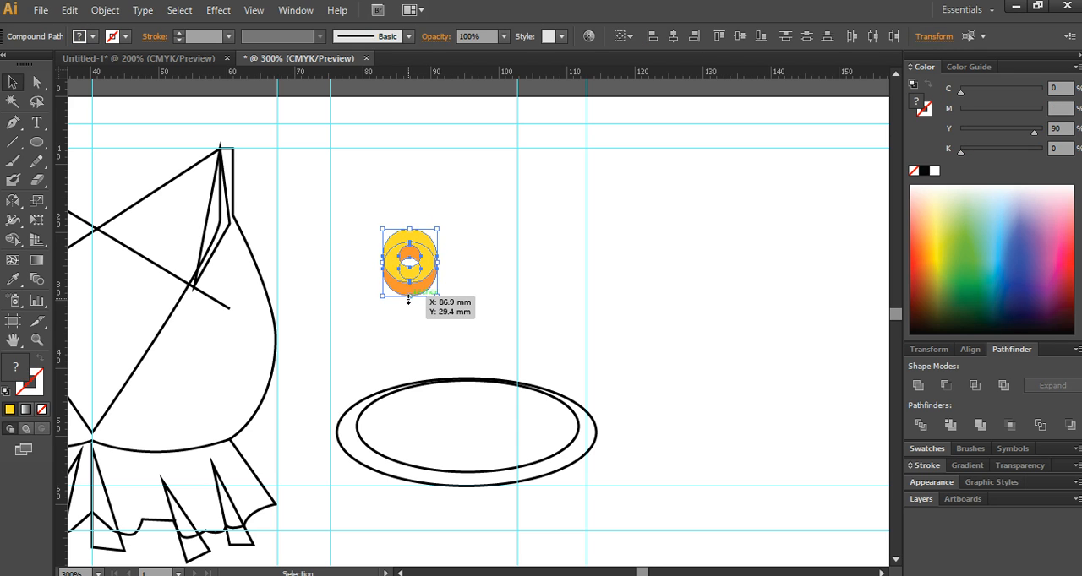
- Flatten both rings into ellipses of about 8 × 5 mm, offset the yellow one slightly up and left, and deselect
left_click_drag(410, 297, 433, 245)
left_click(442, 309)
left_click(465, 257)
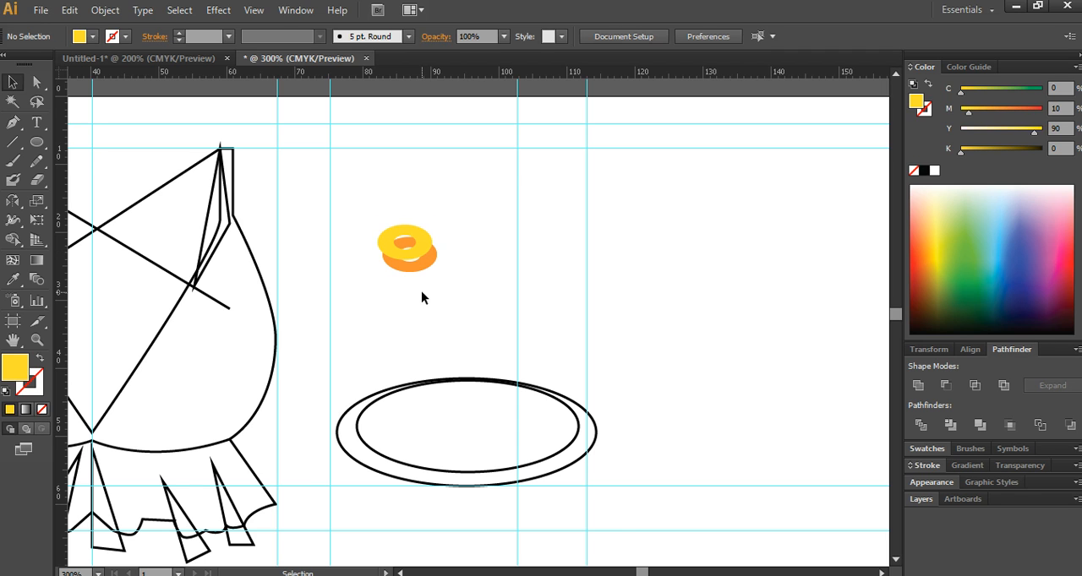
- Duplicate the flattened yellow ring up and to the left of the stacked pair
scroll(422, 248, "up", 1)
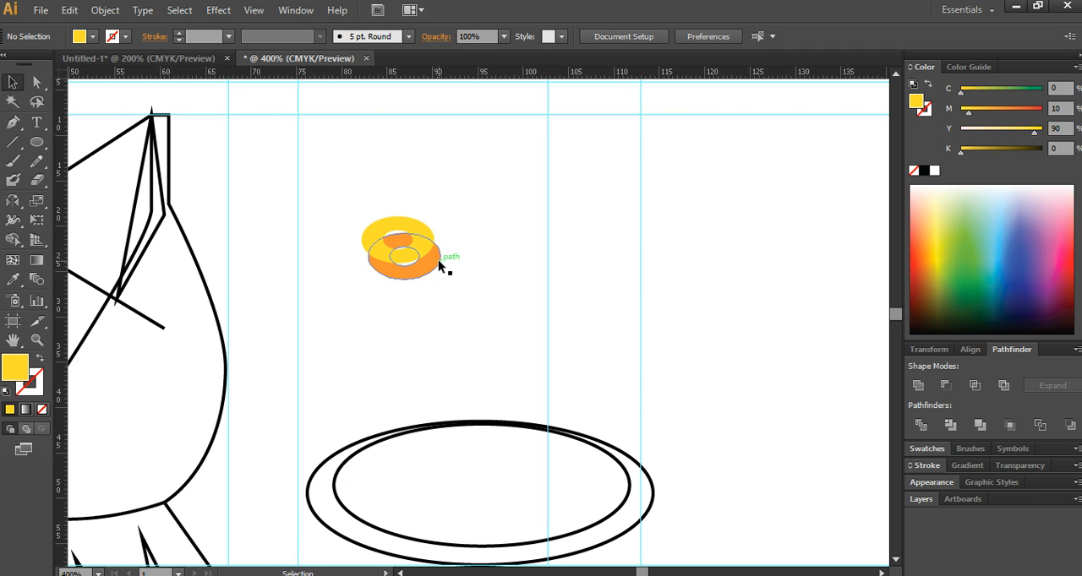
scroll(439, 260, "up", 1)
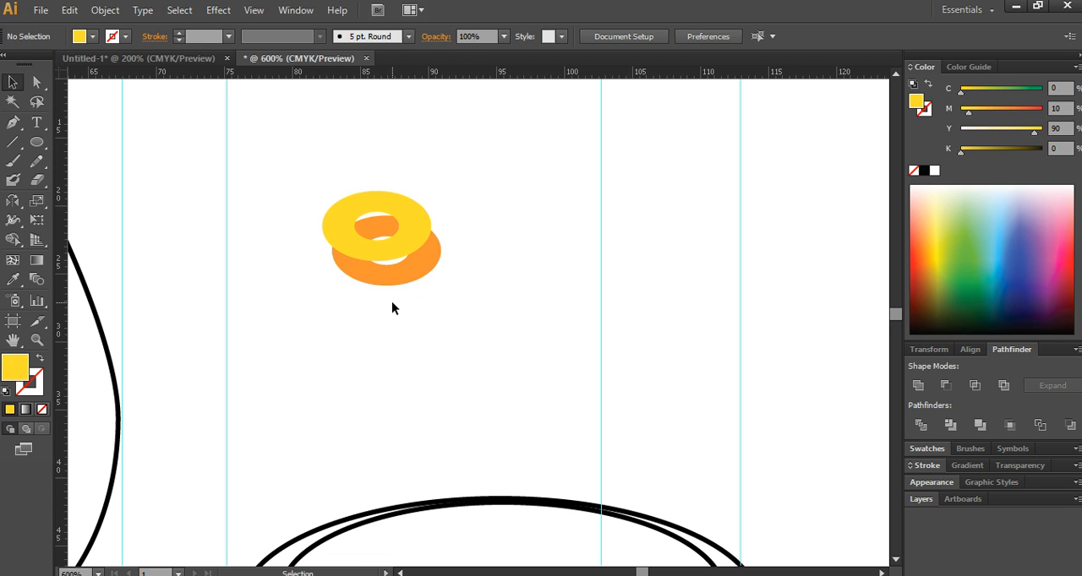
left_click(380, 255)
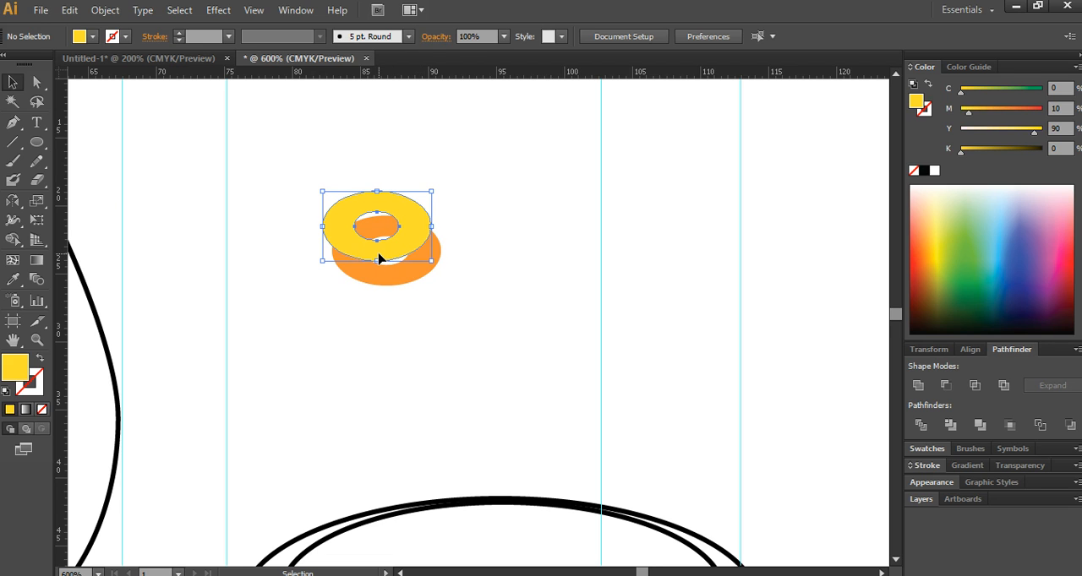
left_click_drag(386, 260, 353, 213)
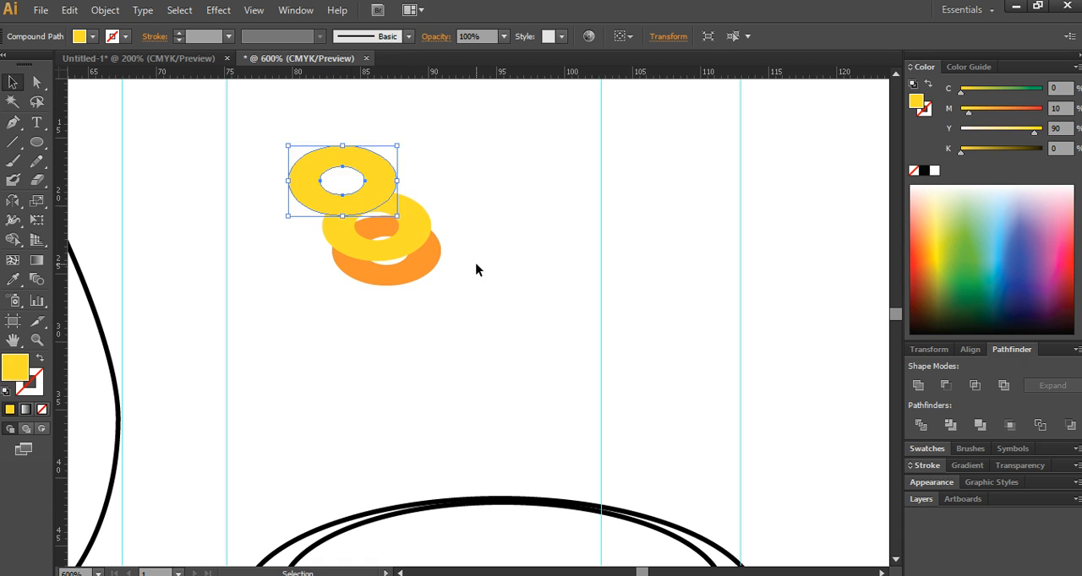
- Recolour the lower yellow ring by sampling the orange ring's fill with the Eyedropper
left_click(475, 268)
left_click(411, 237)
left_click(415, 278, "shift")
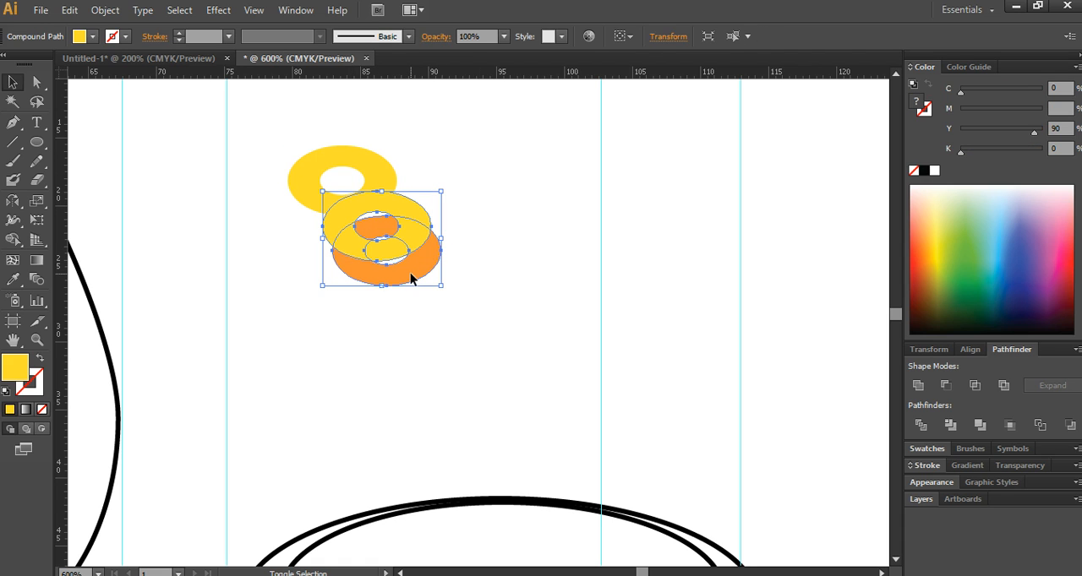
left_click(14, 281)
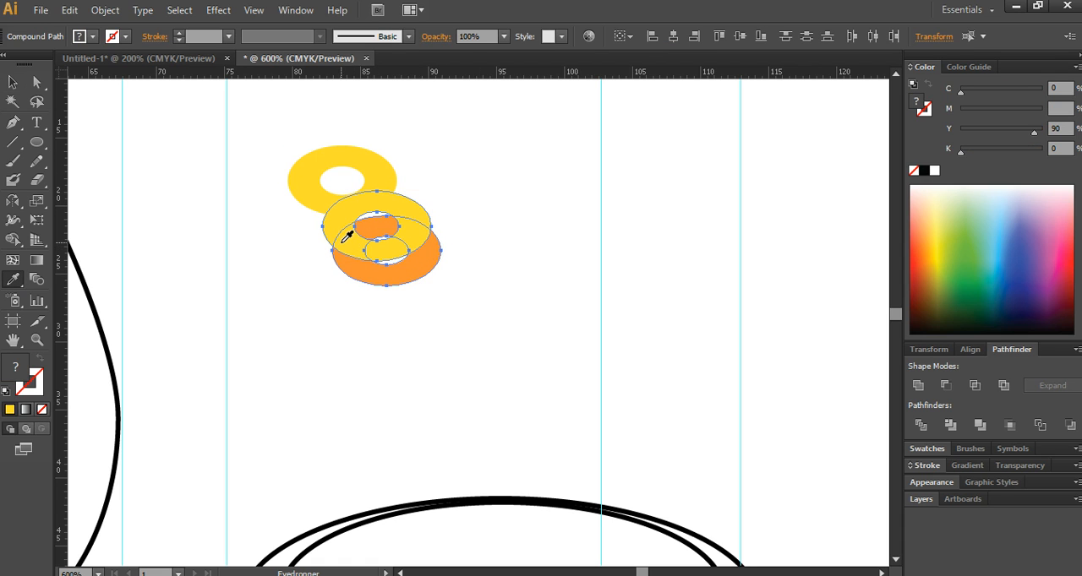
left_click(473, 280, "ctrl")
left_click(427, 231, "ctrl")
left_click(406, 277)
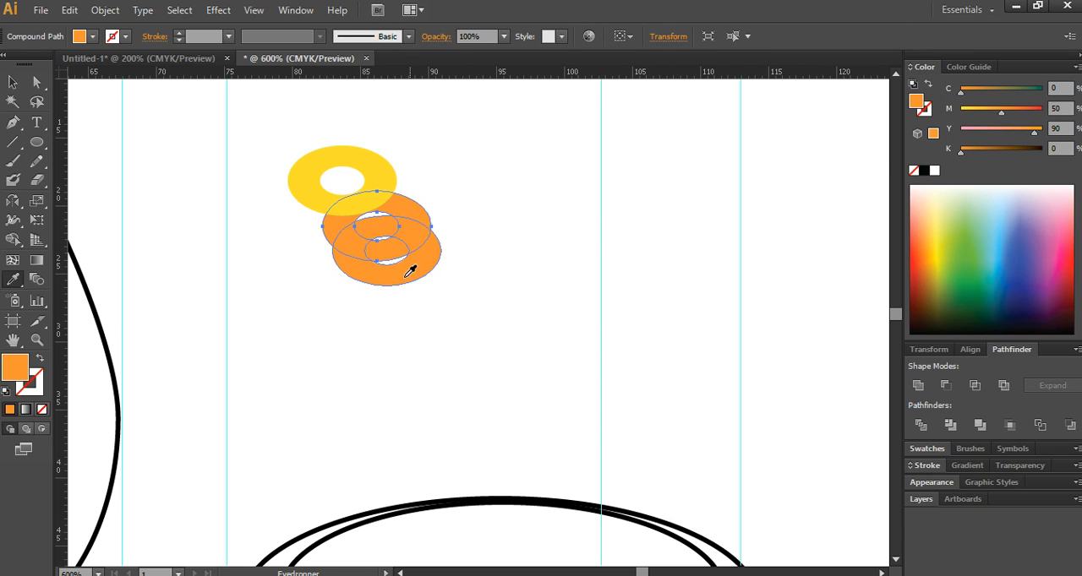
- Try blending the two orange rings with Smooth Color spacing and undo the blend
double_click(36, 281)
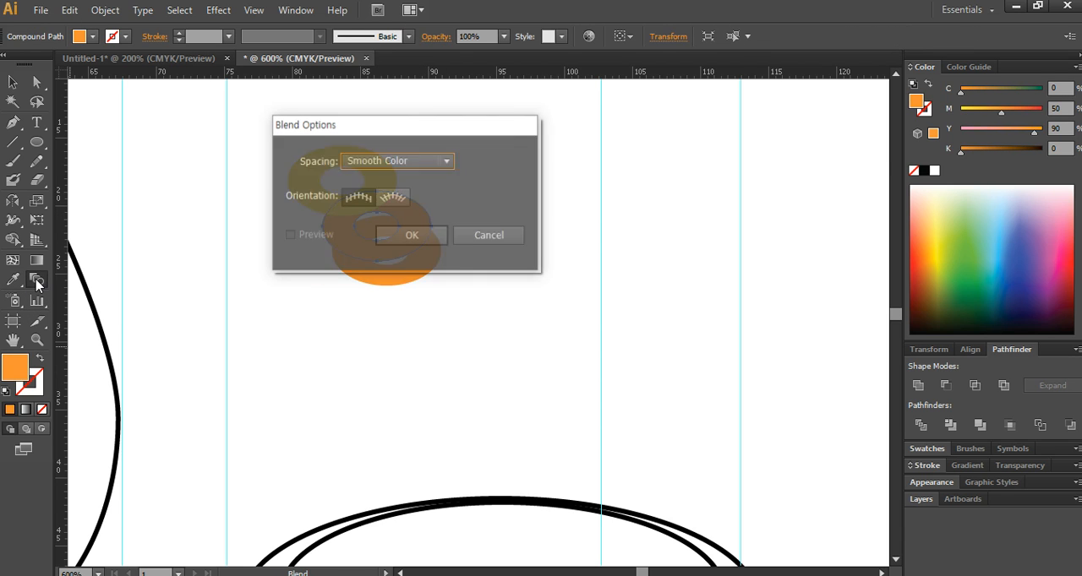
left_click(411, 236)
left_click(408, 260)
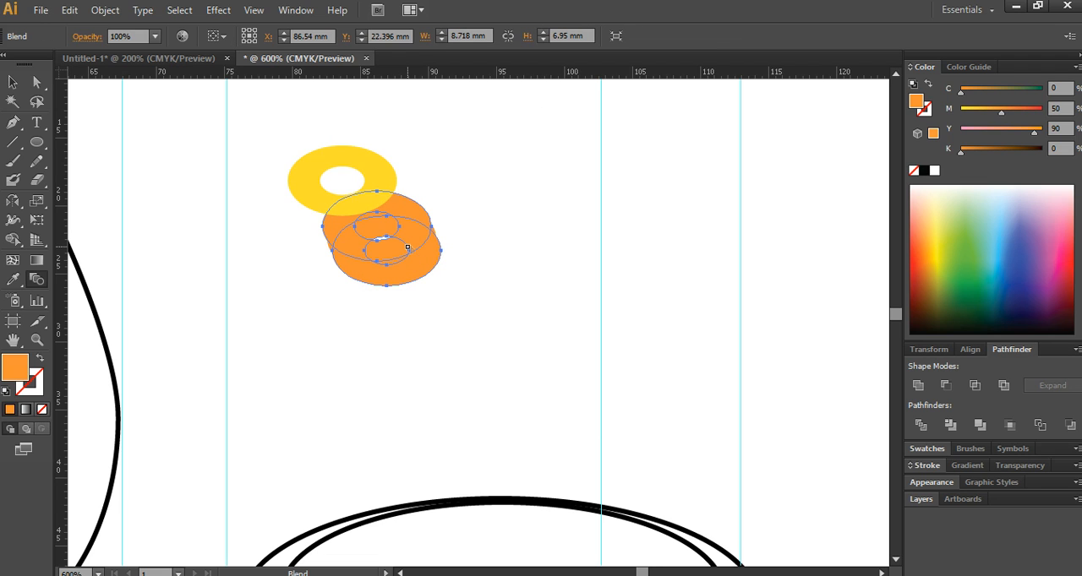
key("v")
left_click(525, 265)
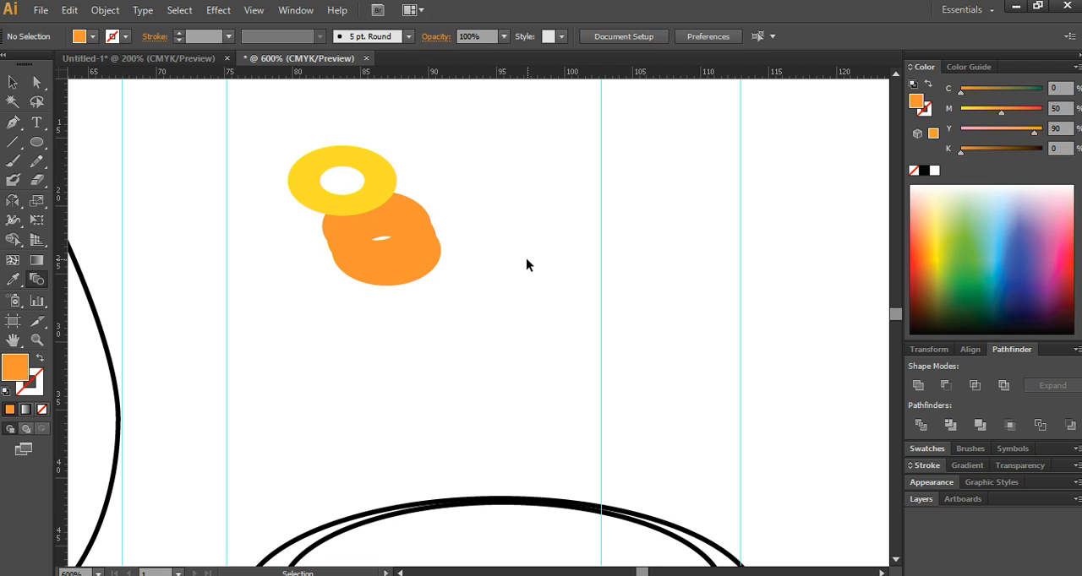
key("ctrl+z")
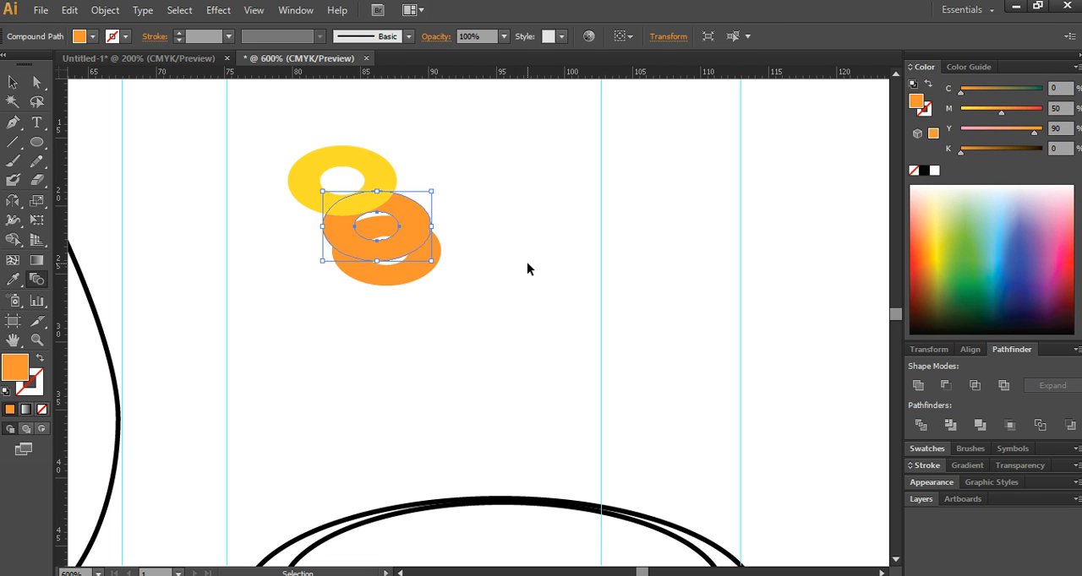
- Blend the two orange rings using Specified Steps spacing of 250 to form the slice's thick side
double_click(37, 278)
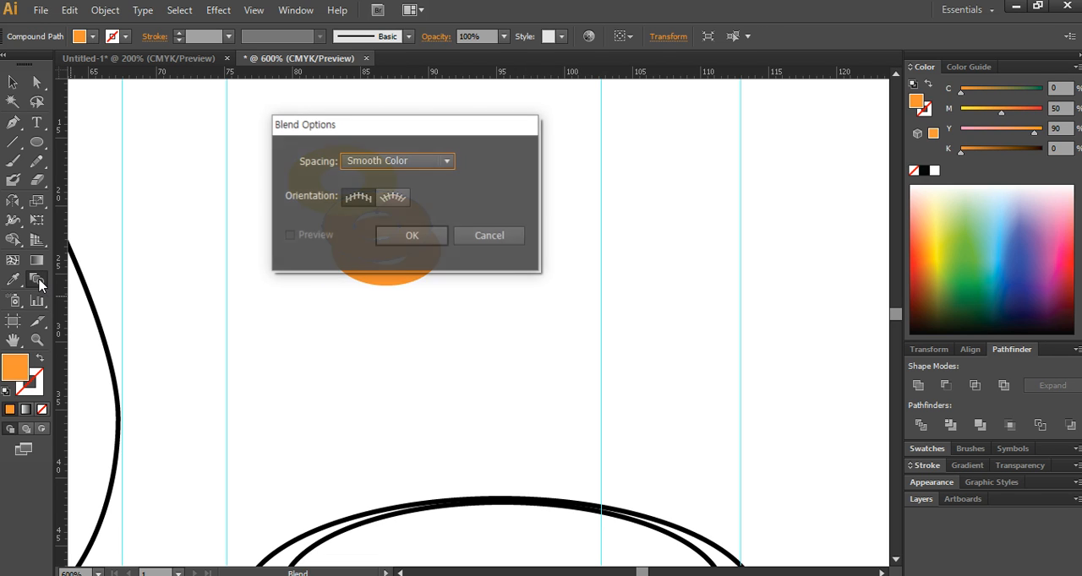
left_click(411, 161)
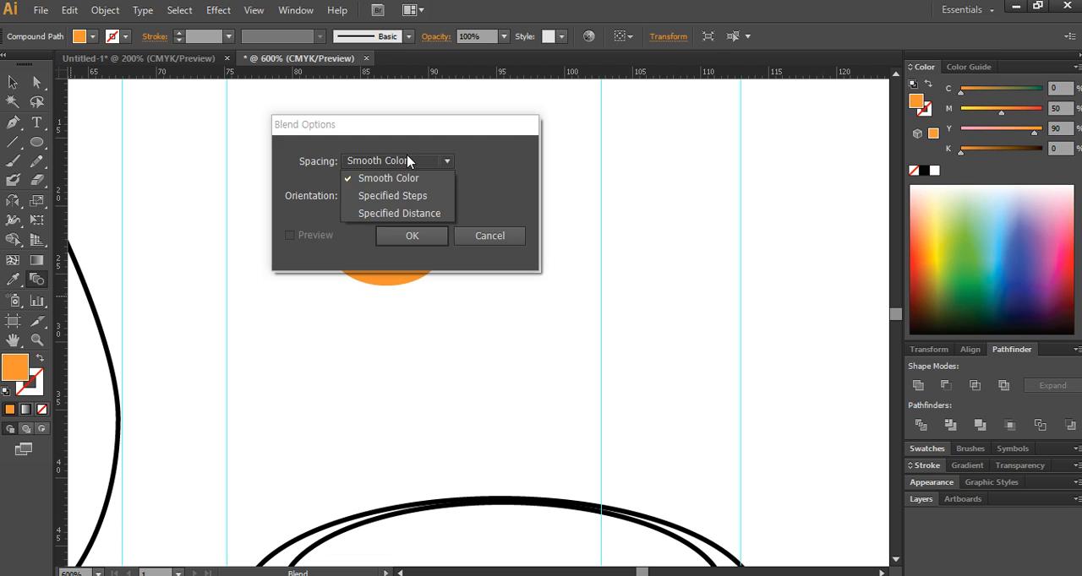
left_click(418, 198)
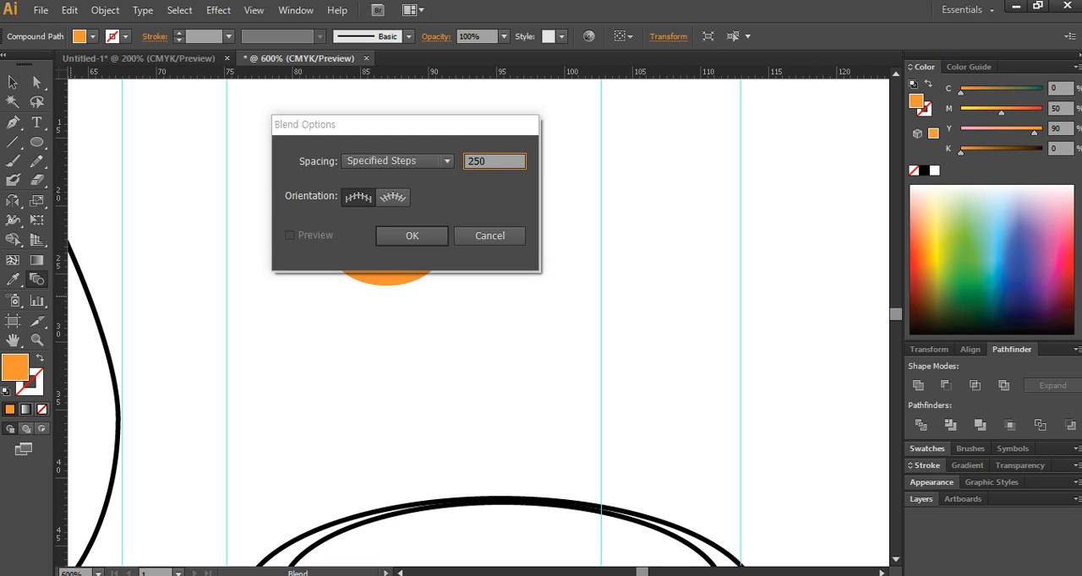
key("Return")
left_click_drag(417, 233, 417, 236)
left_click(407, 271)
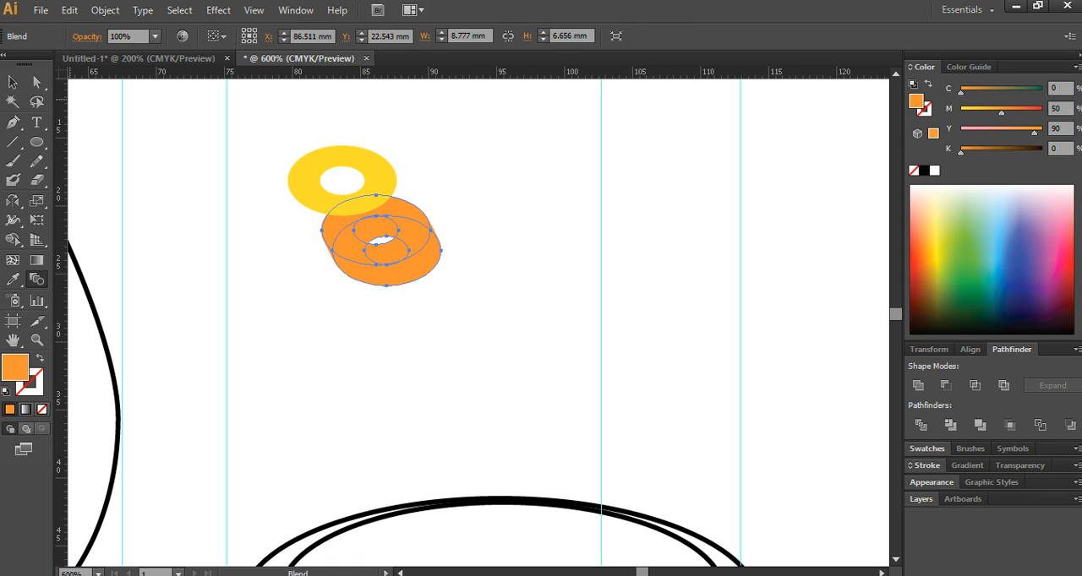
- Move the yellow ring onto the top of the orange blend as the slice's upper face, and deselect it
left_click(13, 82)
left_click(357, 181)
left_click_drag(364, 185, 398, 244)
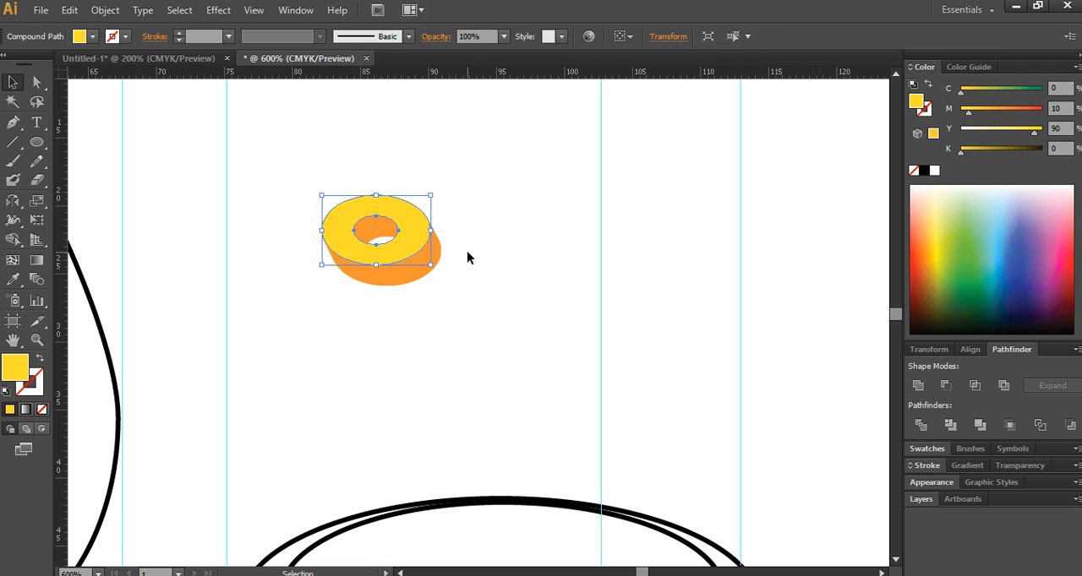
left_click(475, 256)
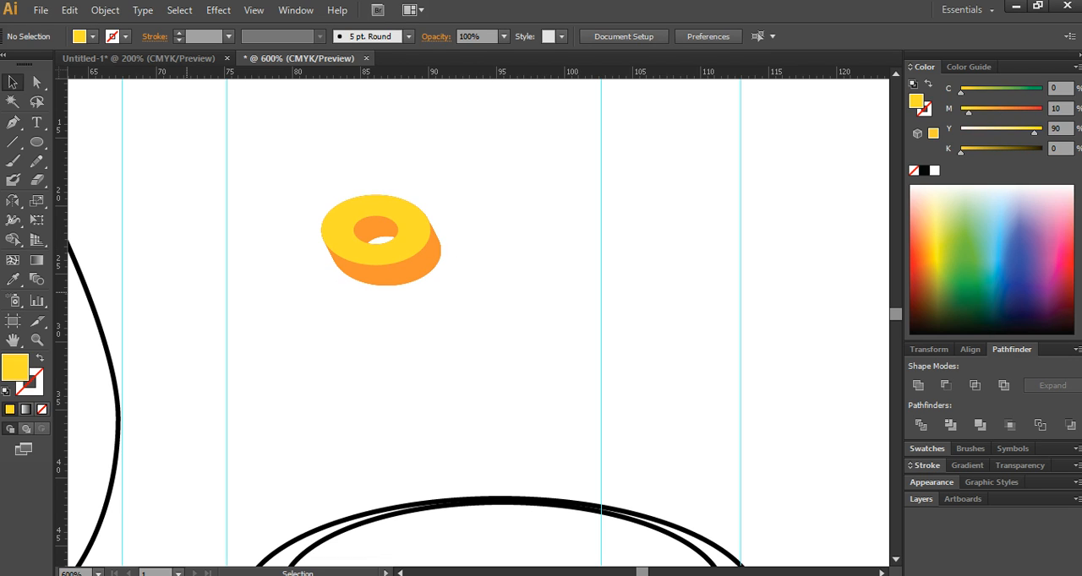
- Narrow the whole pineapple slice to about 6.9 mm wide with Free Transform, tilting its right side upward
left_click_drag(480, 325, 350, 209)
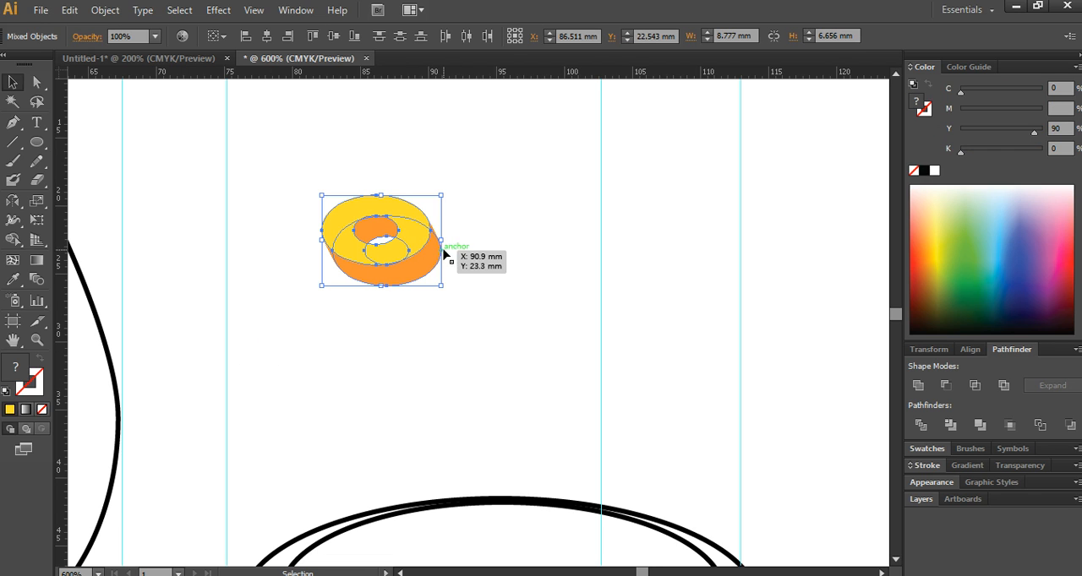
left_click(37, 221)
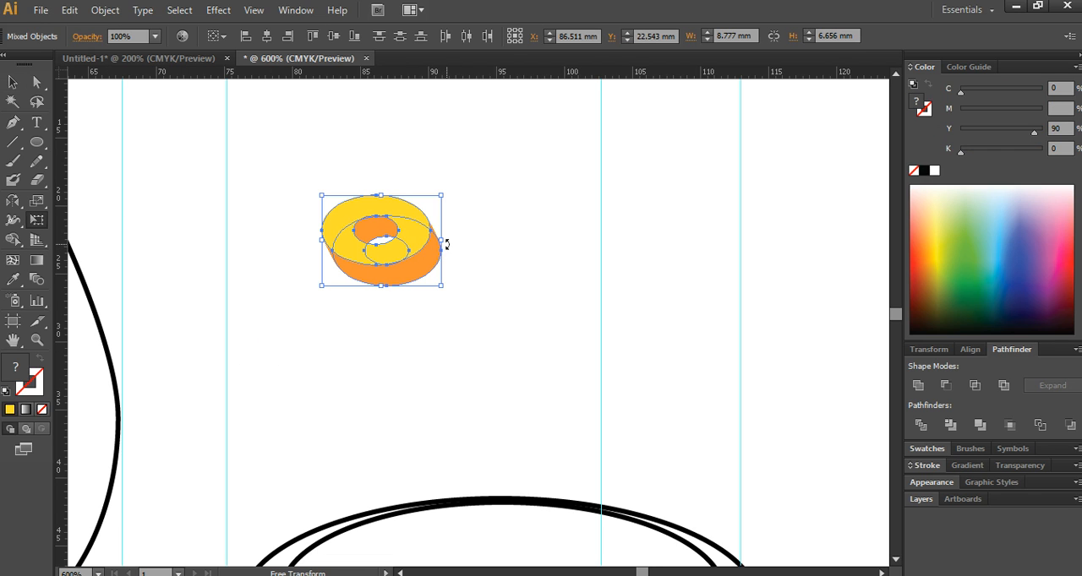
left_click_drag(441, 241, 415, 235)
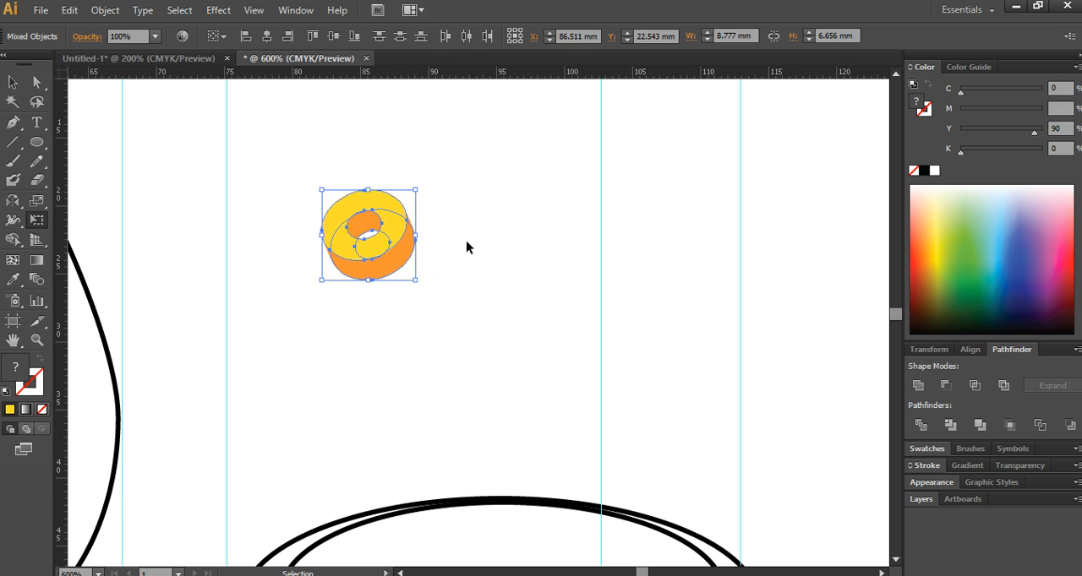
key("v")
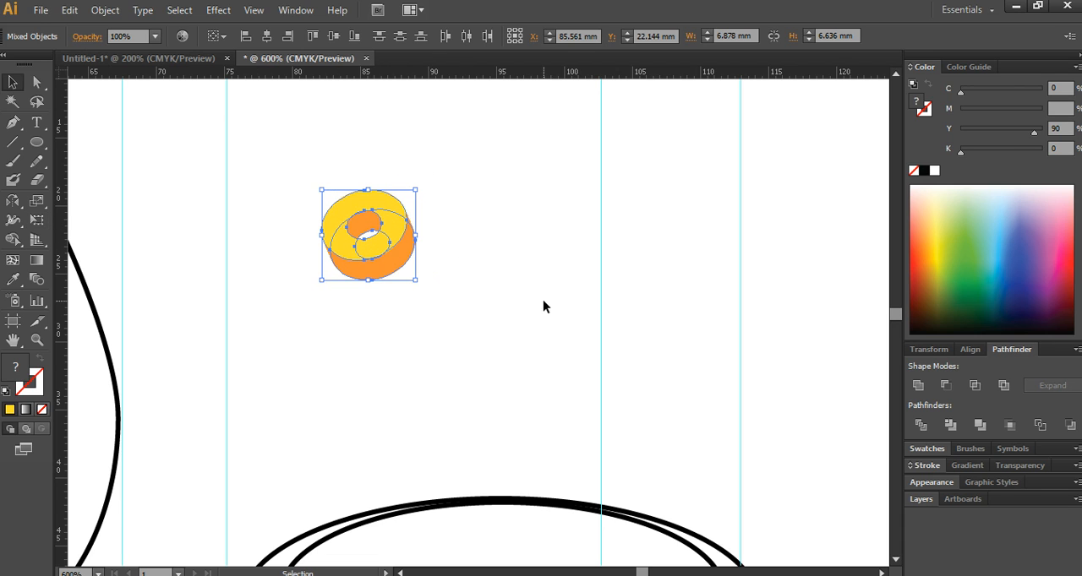
- Duplicate the pineapple slice, rotate the copy slightly clockwise and place it behind the original's right side
left_click_drag(453, 296, 329, 200)
left_click_drag(392, 245, 434, 270)
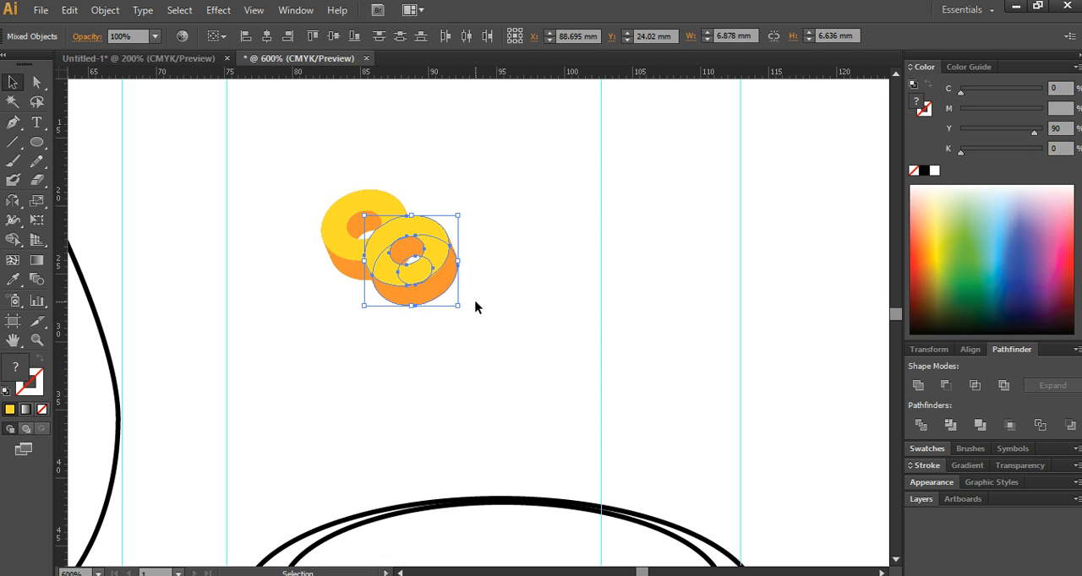
left_click_drag(464, 310, 363, 225)
left_click(515, 296)
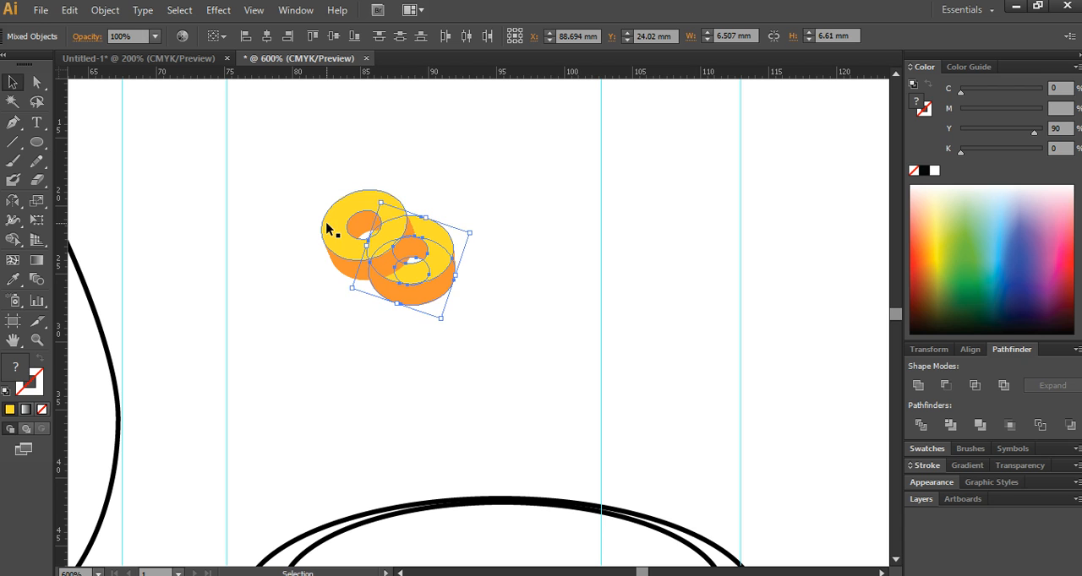
left_click(460, 339)
left_click_drag(431, 275, 448, 257)
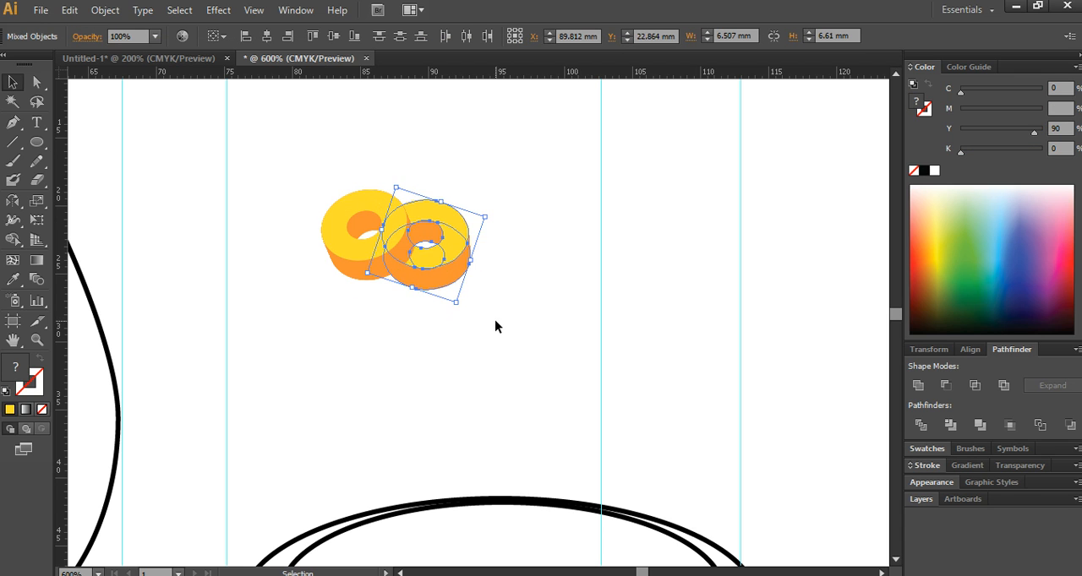
- Rotate the left pineapple slice slightly counterclockwise and shift it down a little to line up with the other slice
left_click(328, 346)
left_click_drag(337, 288, 333, 211)
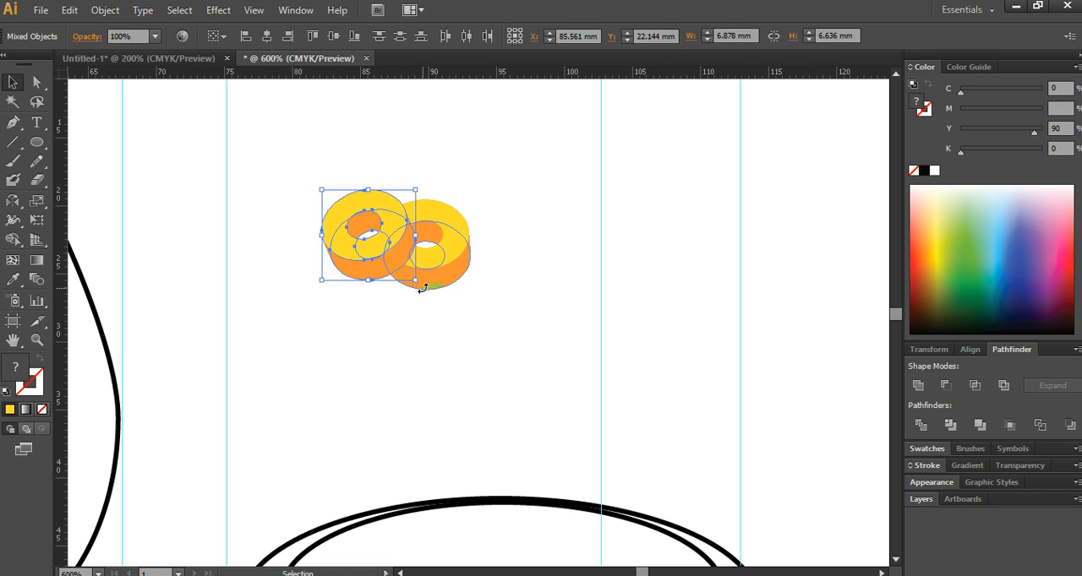
left_click_drag(420, 288, 425, 279)
left_click_drag(362, 264, 363, 273)
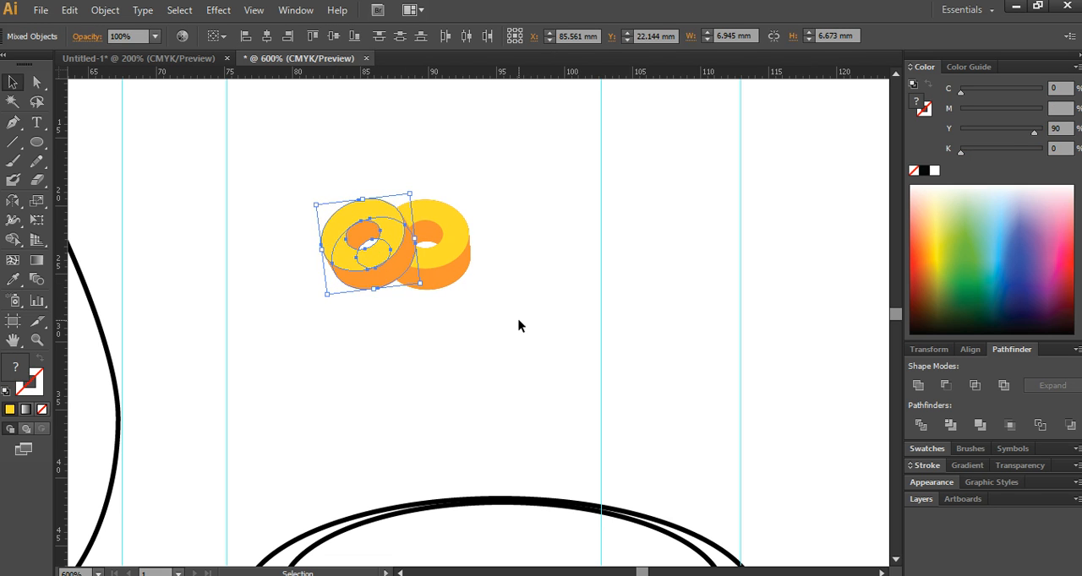
left_click(518, 321)
- Move both pineapple slices together onto the left part of the plate's inner ellipse
scroll(454, 289, "up", 1)
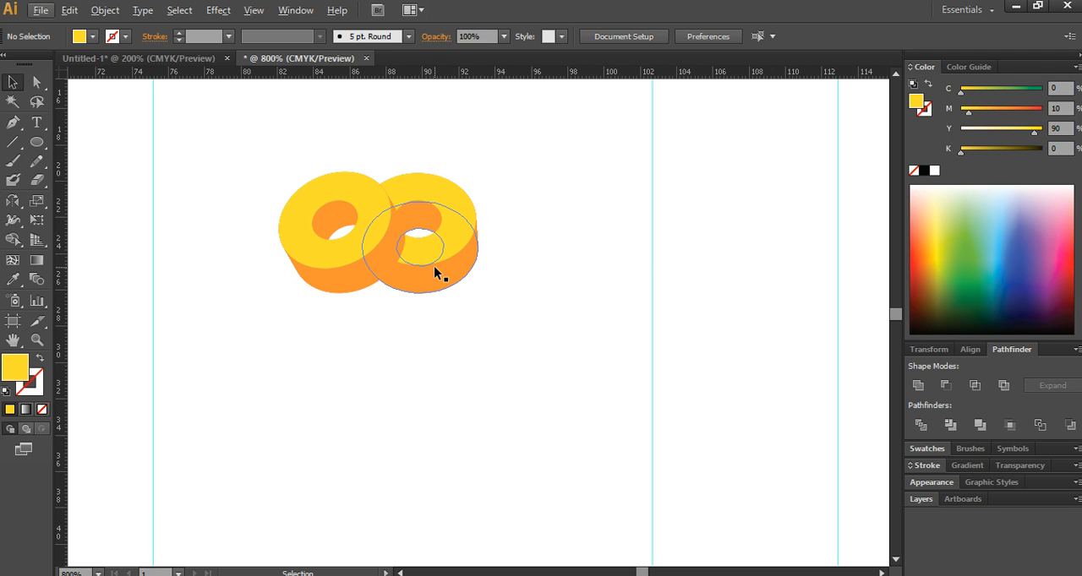
left_click_drag(601, 328, 350, 248)
scroll(410, 329, "down", 2)
scroll(410, 330, "down", 3)
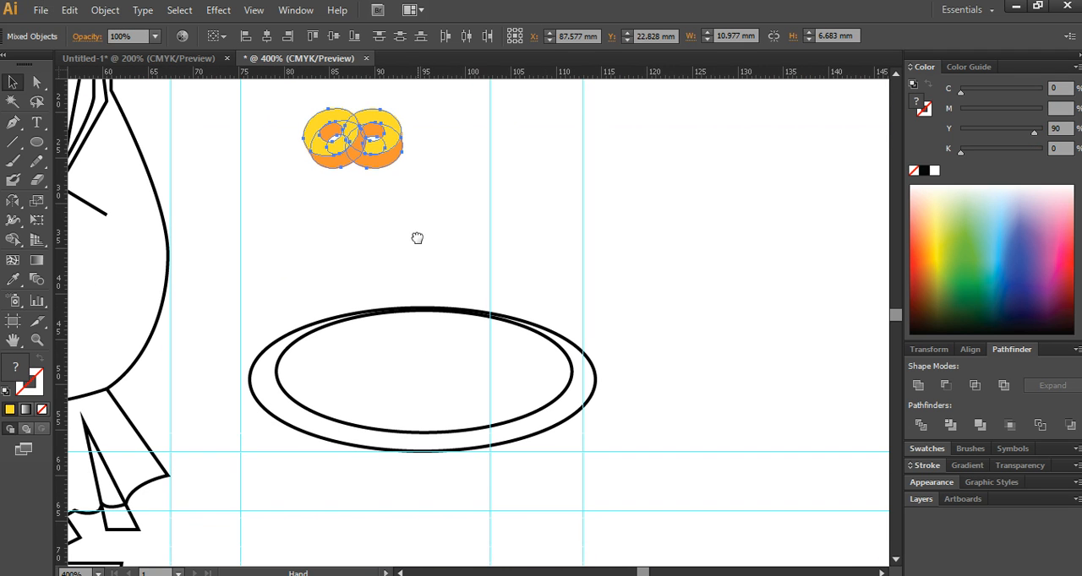
left_click_drag(375, 154, 367, 369)
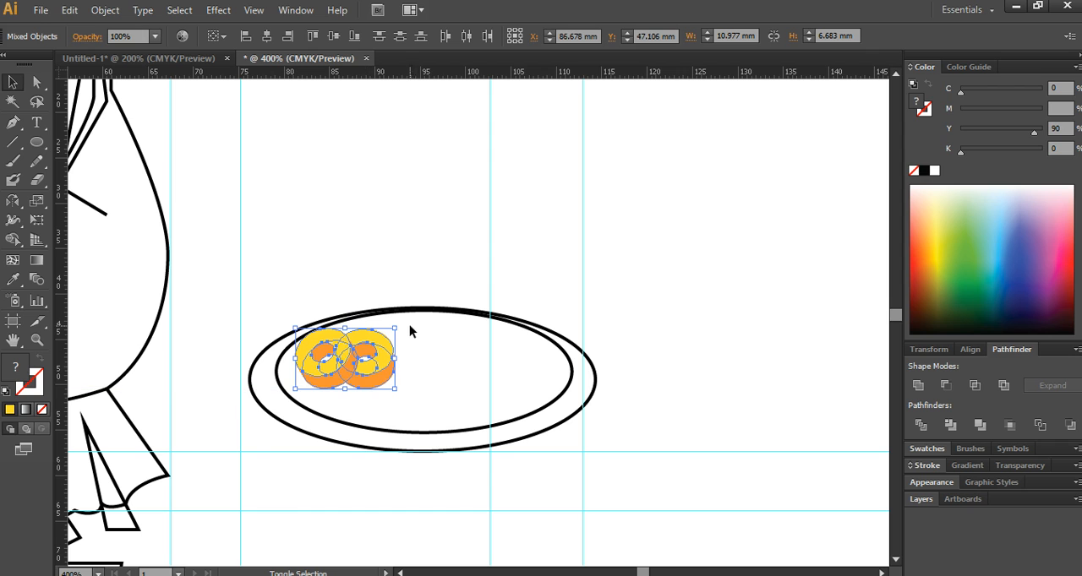
- Enlarge the two pineapple slices proportionally up to the plate's upper edge, group them and deselect
left_click_drag(395, 329, 428, 304)
key("ctrl+g")
left_click(466, 213)
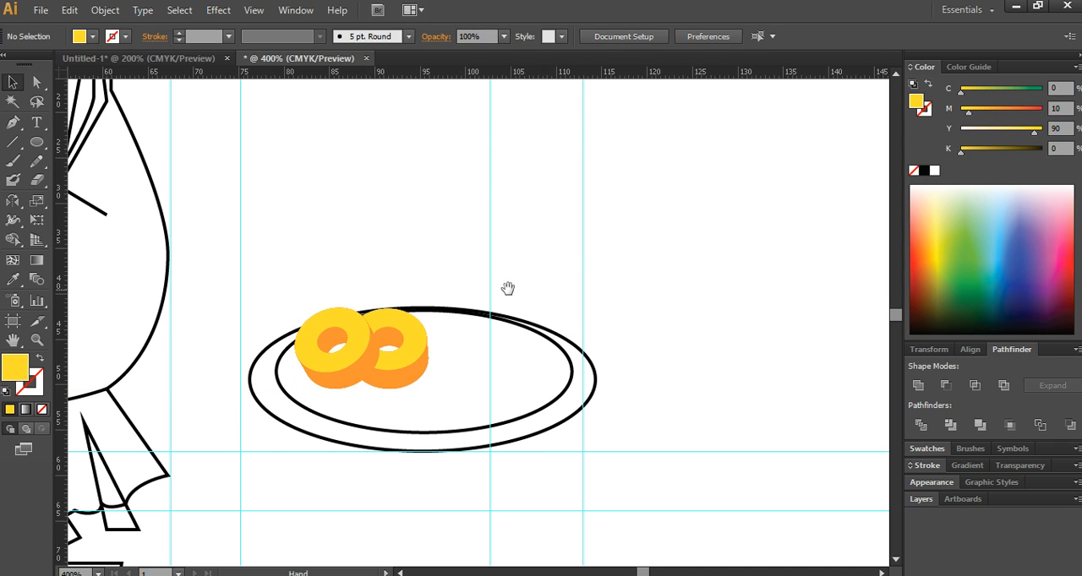
- Draw an upright yellow ellipse about 21 mm wide and 30 mm tall to the right of the plate as the pineapple body
left_click_drag(507, 285, 431, 327)
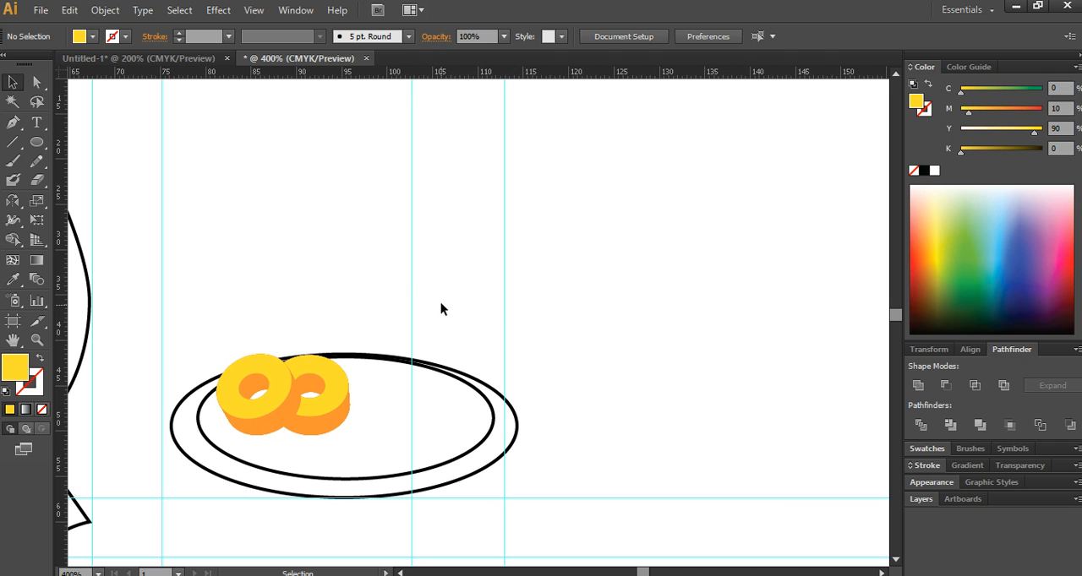
left_click(37, 142)
left_click_drag(338, 192, 346, 271)
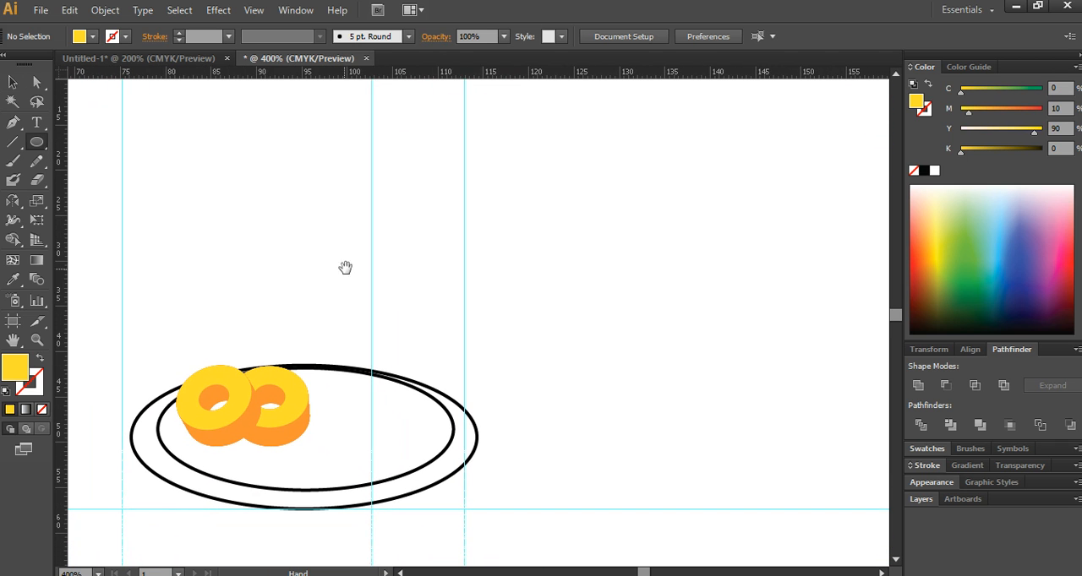
mouse_move(266, 181)
left_mouse_down()
mouse_move(397, 396)
mouse_move(442, 406)
mouse_move(417, 398)
mouse_move(452, 426)
mouse_move(435, 441)
mouse_move(441, 429)
mouse_move(705, 427)
left_mouse_up()
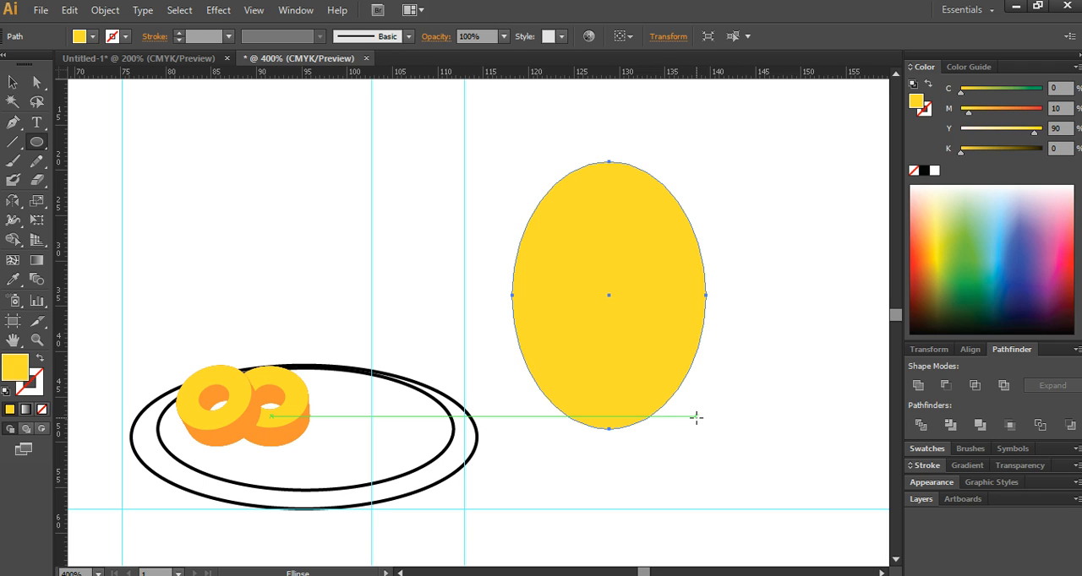
key("v")
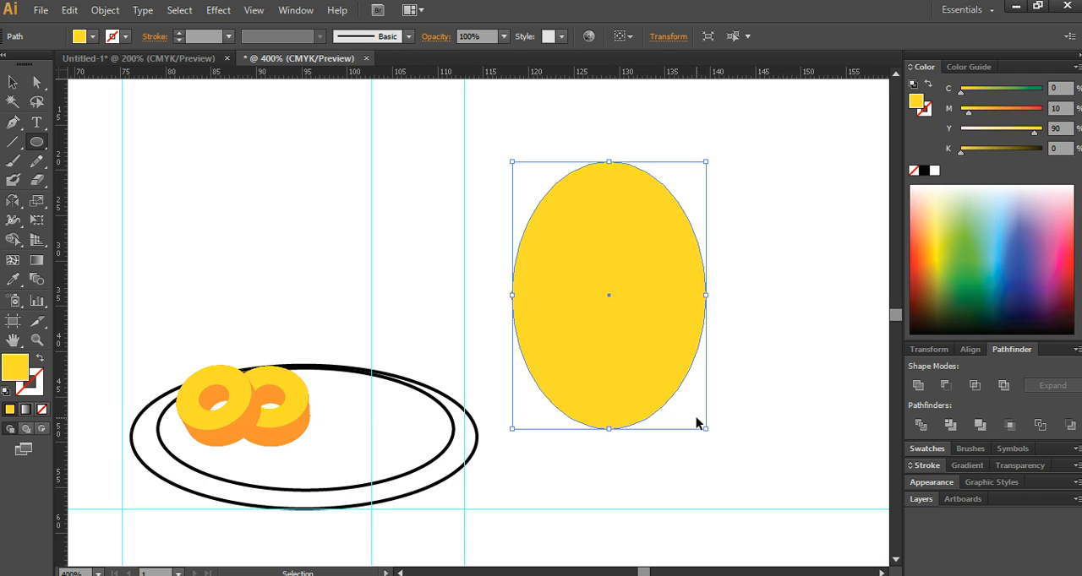
key("l")
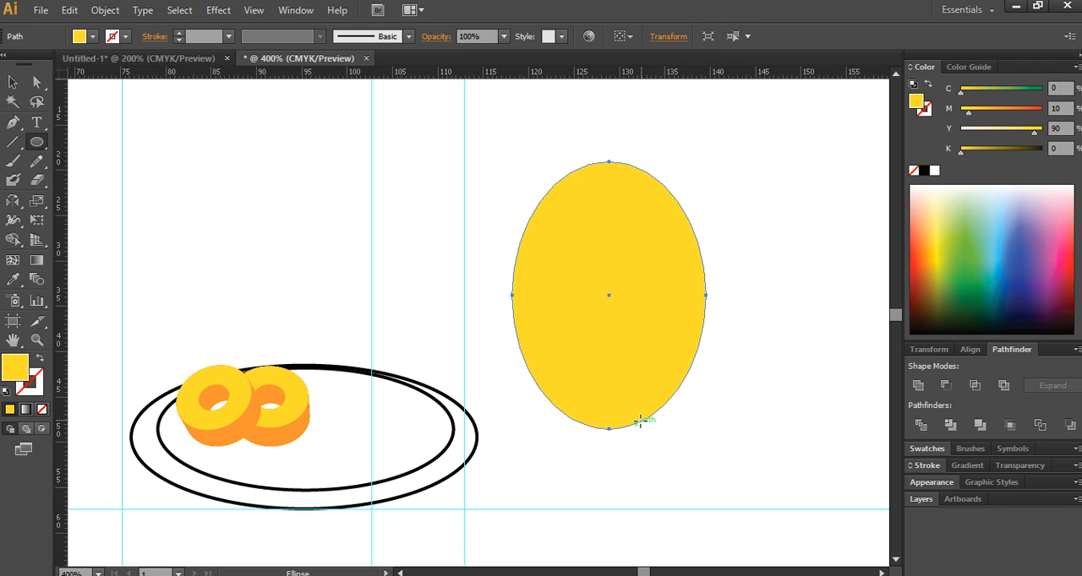
- Draw an unfilled diagonal curve with the default 1 pt black stroke across the yellow ellipse using the Pen tool
left_click(12, 122)
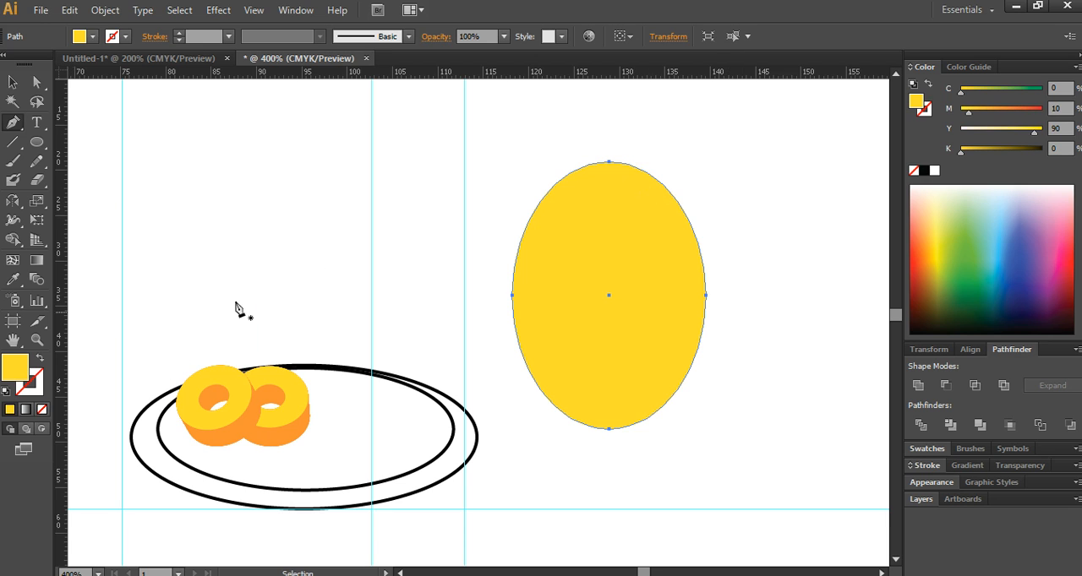
left_click(387, 209, "ctrl")
left_click(7, 392)
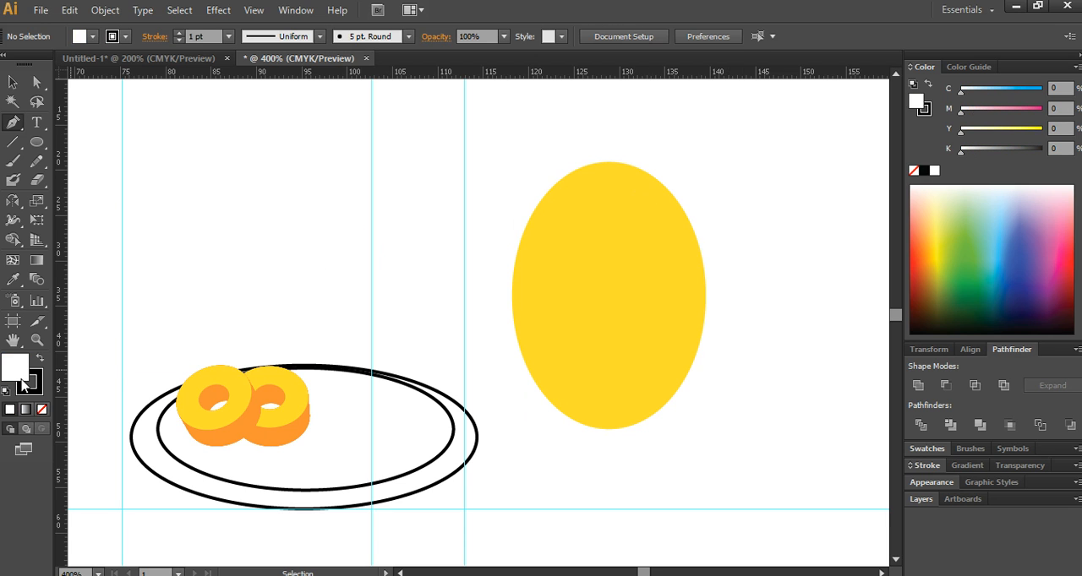
left_click(41, 409)
left_click(642, 139)
mouse_move(487, 295)
left_mouse_down()
mouse_move(385, 349)
mouse_move(341, 342)
mouse_move(363, 386)
mouse_move(334, 436)
left_mouse_up()
- Duplicate the diagonal curve once to its upper left and three times to its lower right, evenly spaced across the ellipse
left_click(14, 82)
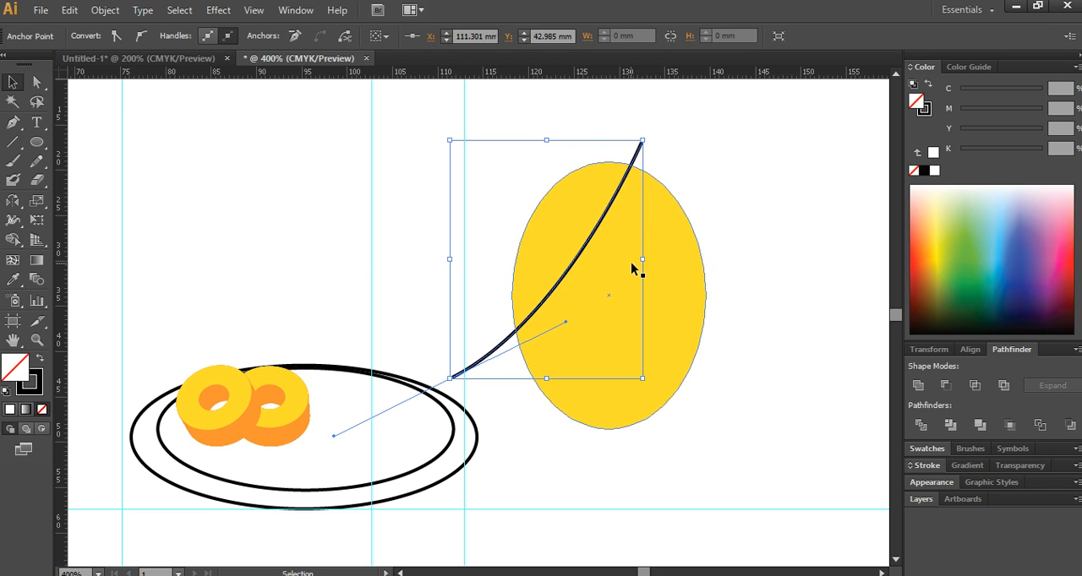
left_click_drag(582, 257, 537, 235)
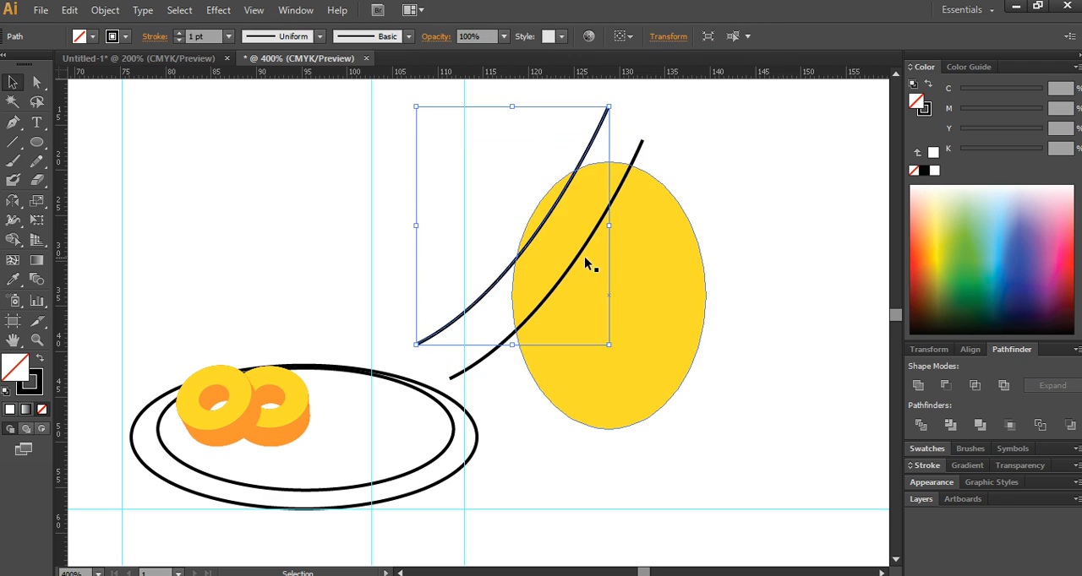
left_click_drag(581, 262, 680, 359)
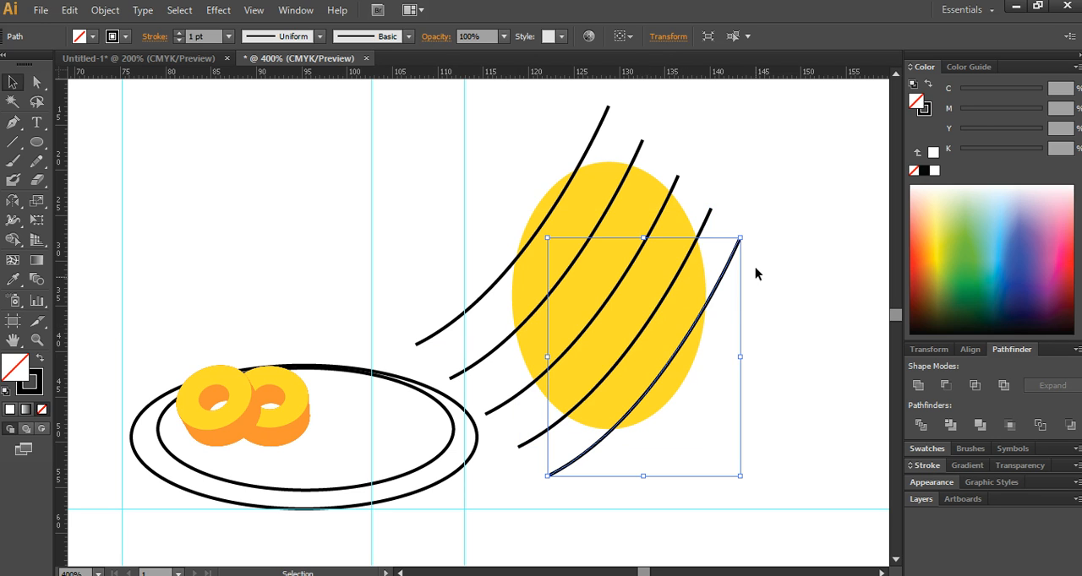
- Reflect a copy of all five diagonal curves across the vertical axis to form a crosshatch
left_click(712, 213, "shift")
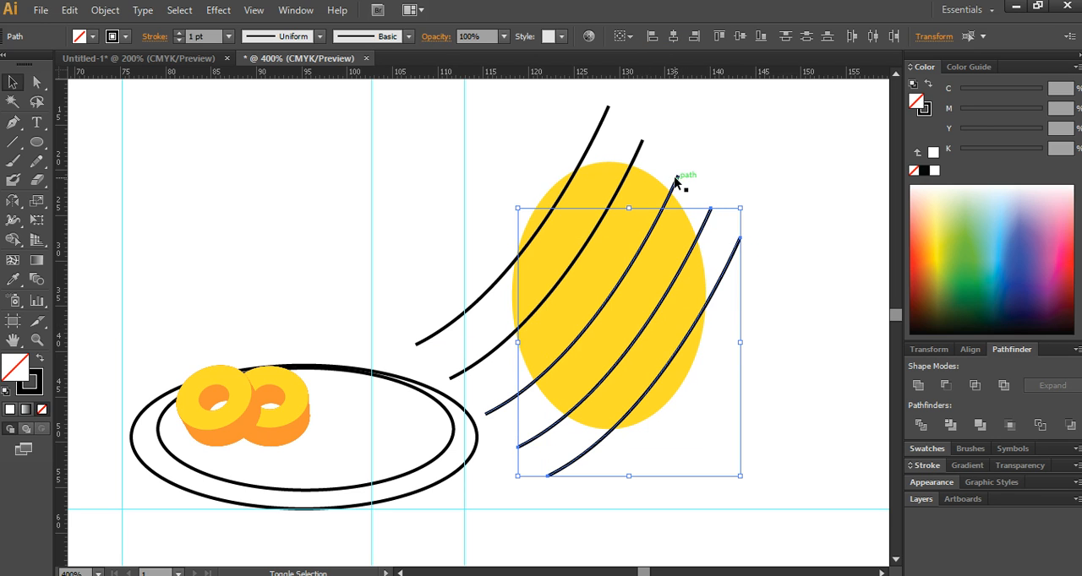
left_click(680, 178, "shift")
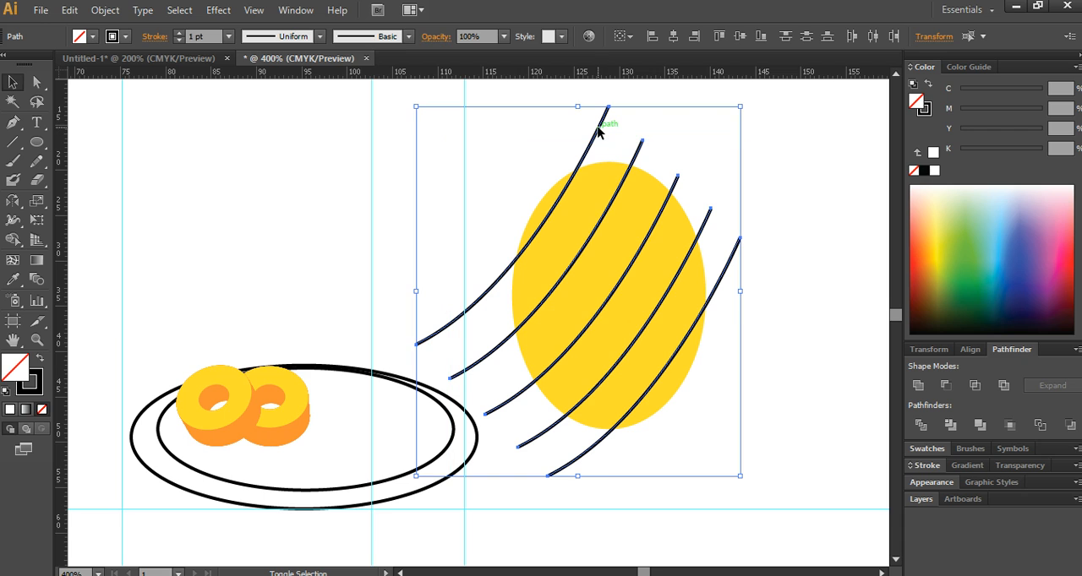
left_click(16, 205)
double_click(17, 204)
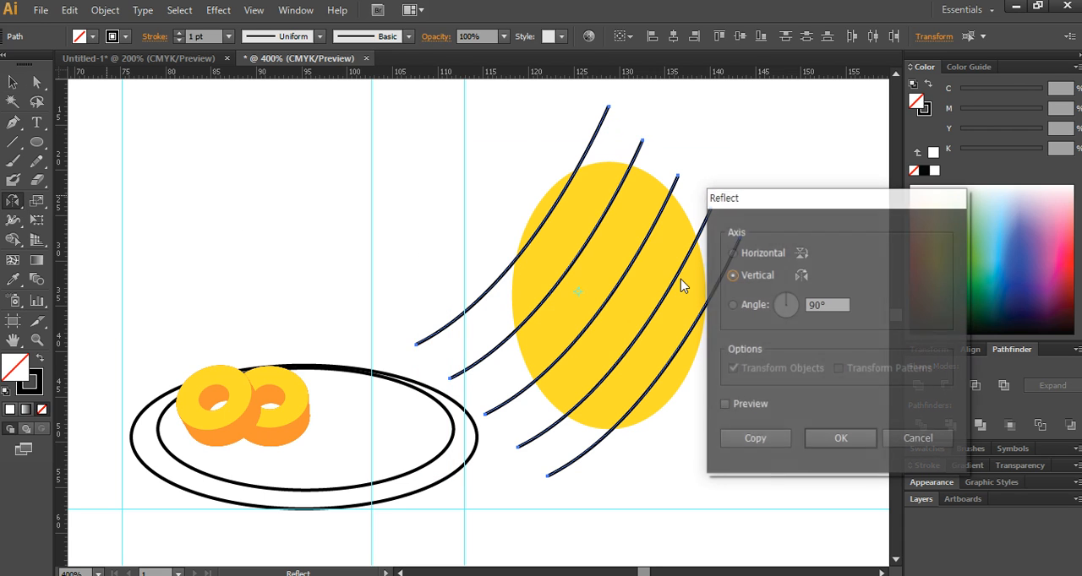
left_click(745, 440)
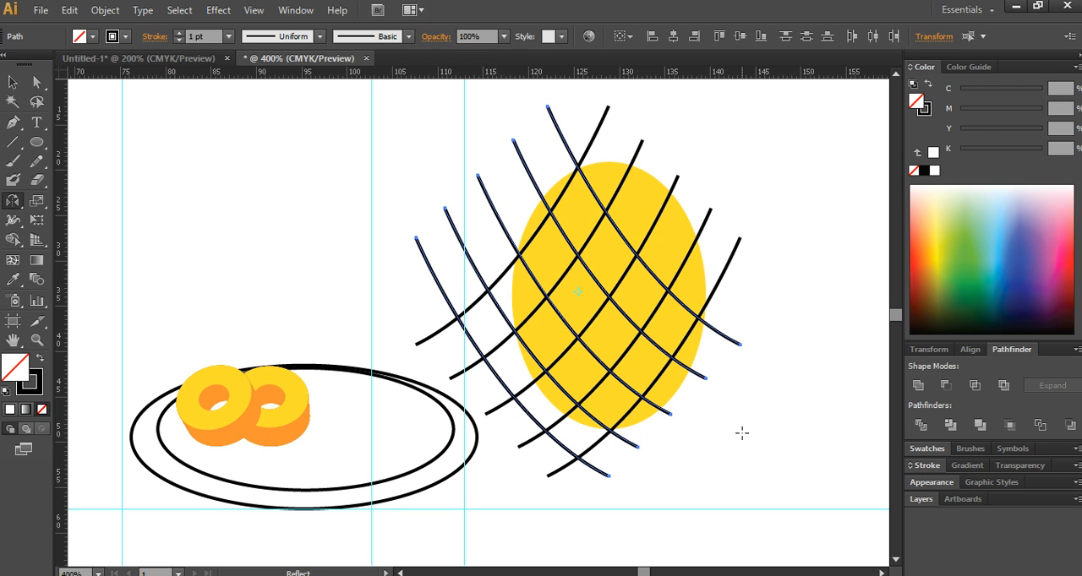
- Shift the reflected curves right until the topmost curve ends meet above the ellipse's centre
key("Right")
key("Right")
key("Right")
key("Right")
key("Right")
key("Right")
key("Right")
key("Right")
key("Right")
key("Right")
key("Right")
key("Right")
key("Right")
key("Right")
key("Right")
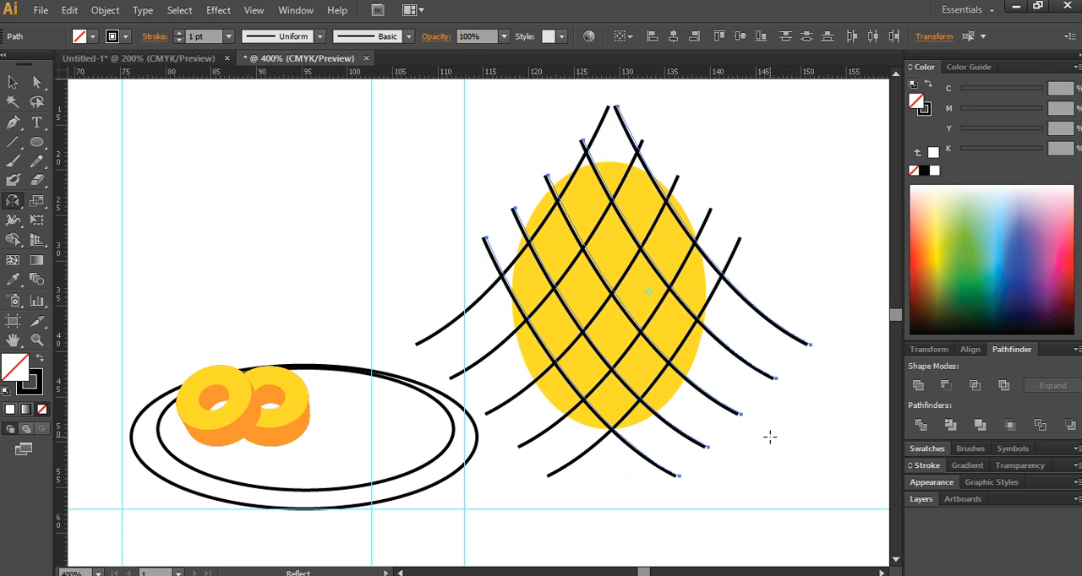
key("Left")
key("Left")
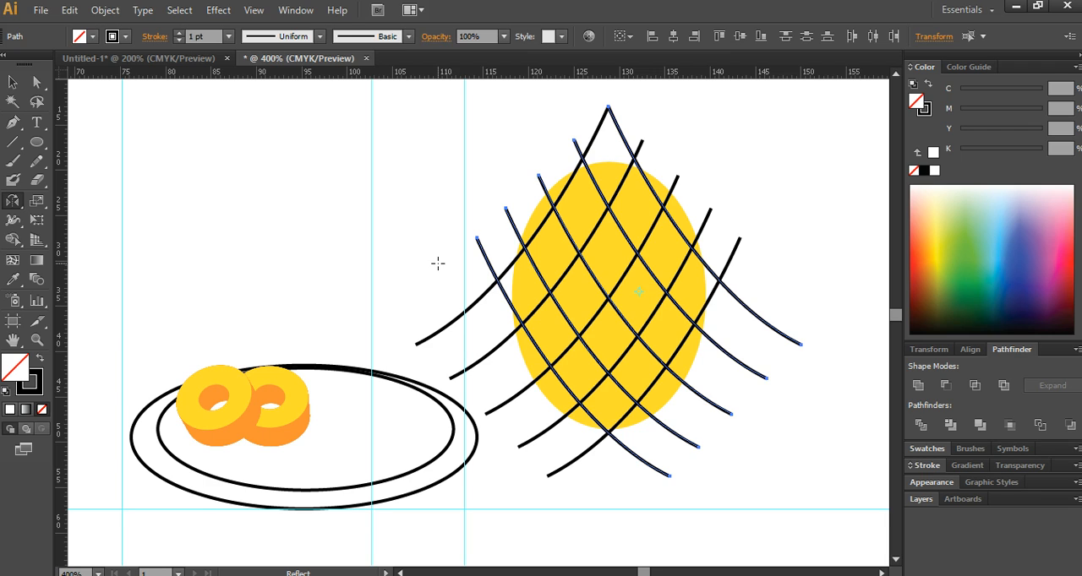
- Paste a copy of the yellow ellipse in place, in front of the crosshatch curves
key("ctrl+f")
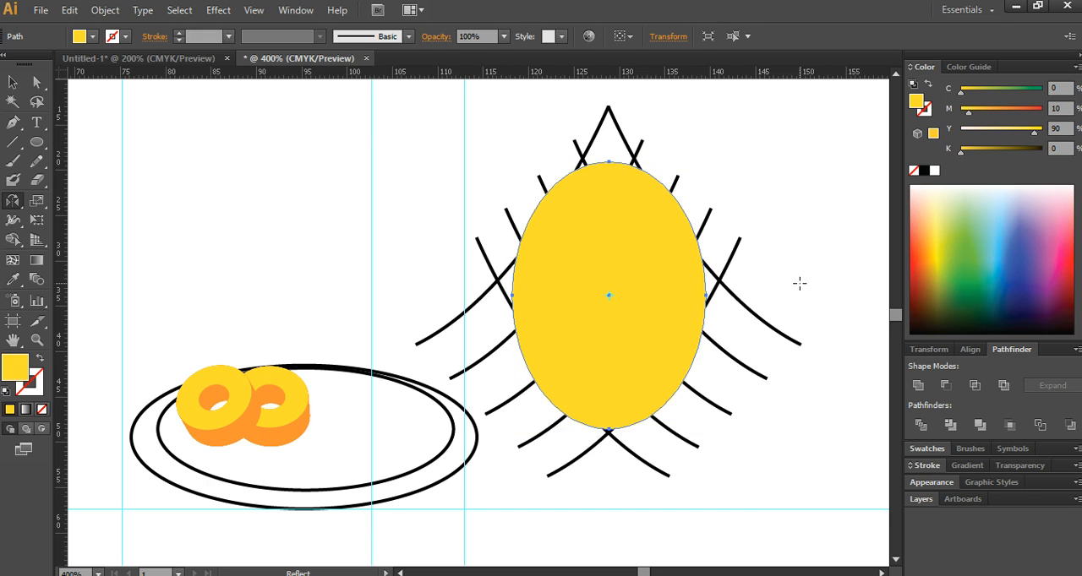
key("ctrl")
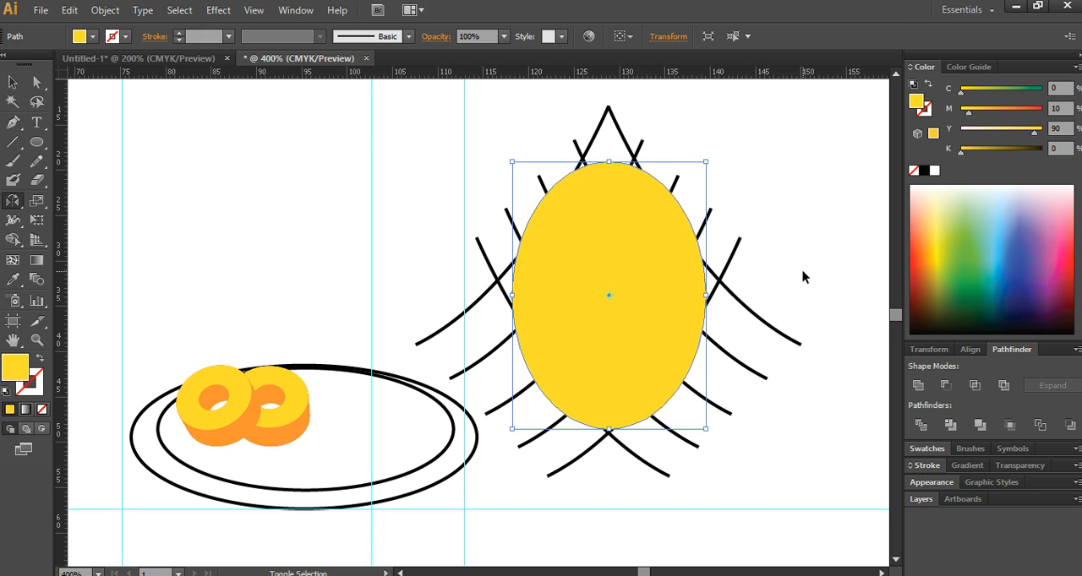
left_click(12, 82)
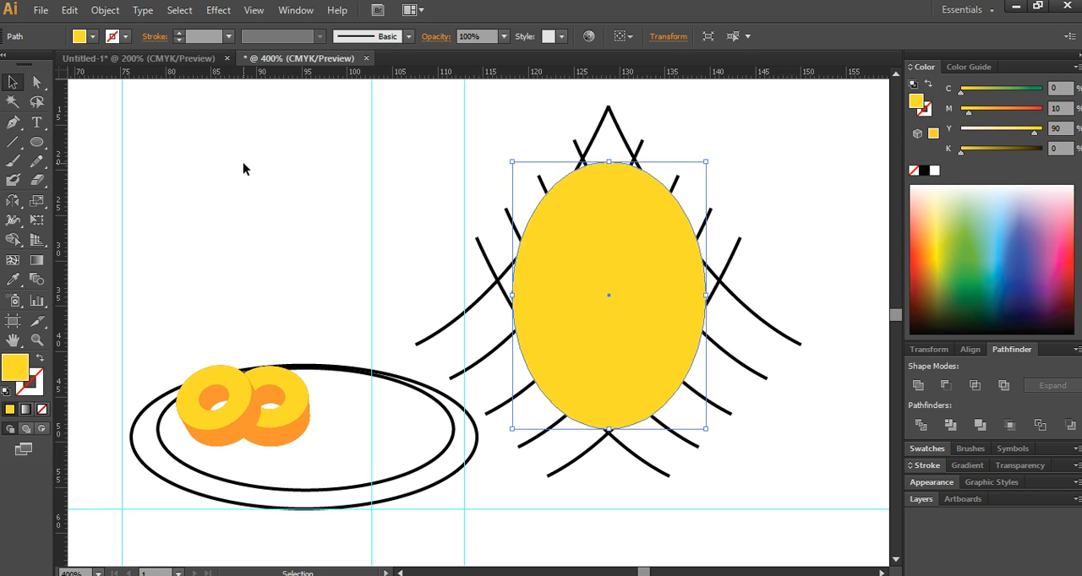
left_click_drag(608, 243, 677, 234)
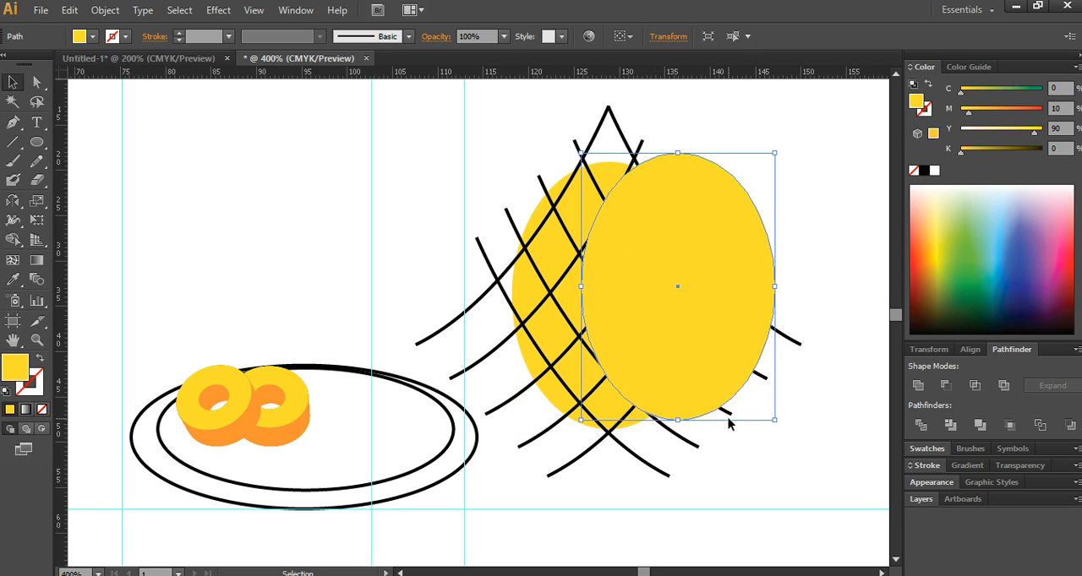
key("ctrl+z")
- Clip all ten crosshatch curves to the pineapple's outline with a clipping mask made from the front ellipse
left_click_drag(825, 421, 729, 218)
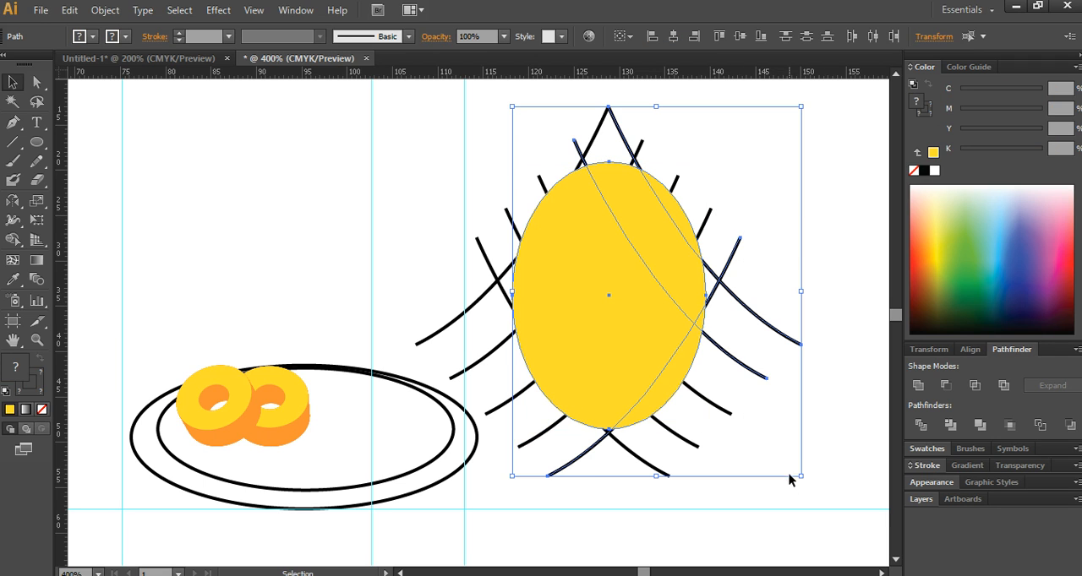
left_click(677, 181, "shift")
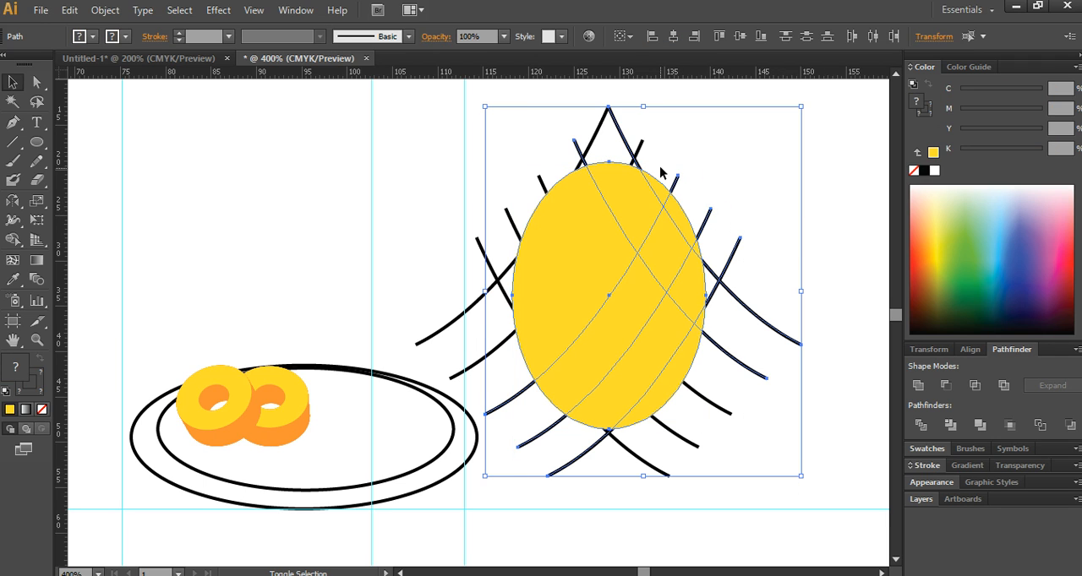
left_click(644, 145, "shift")
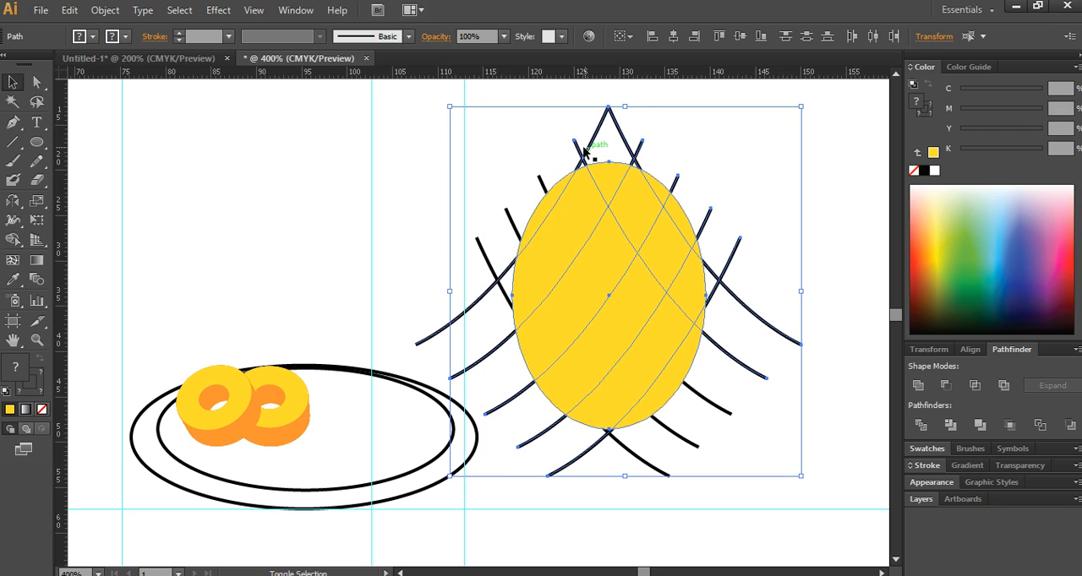
left_click(517, 222, "shift")
left_click(487, 252, "shift")
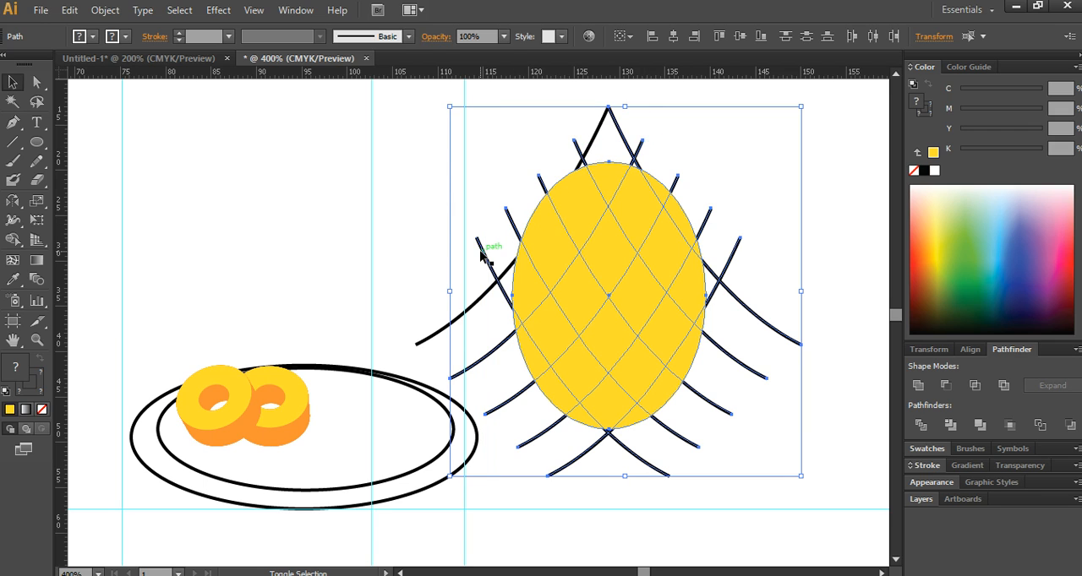
left_click(421, 341, "shift")
right_click(639, 277)
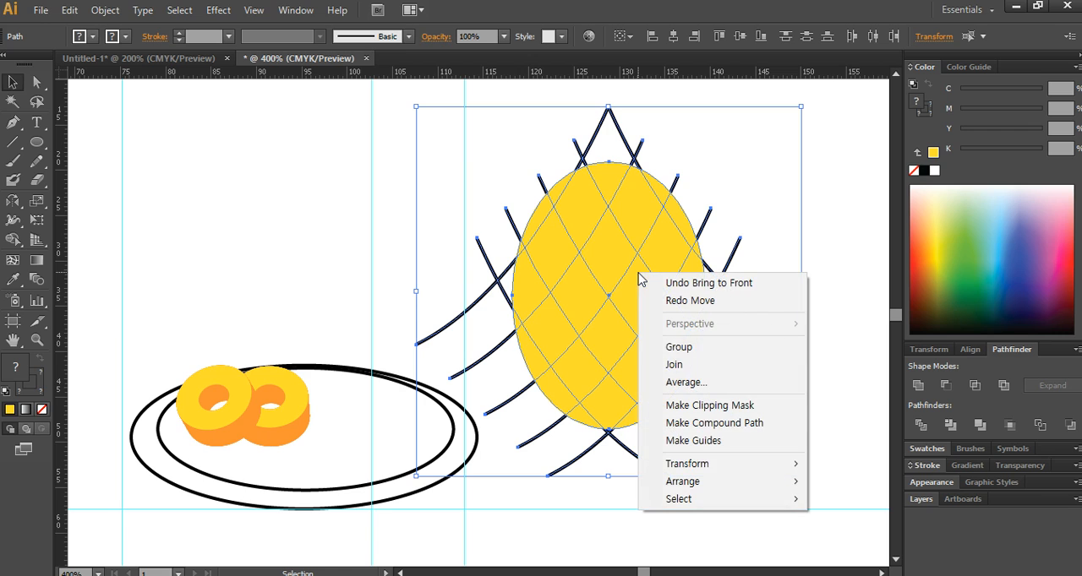
left_click(734, 406)
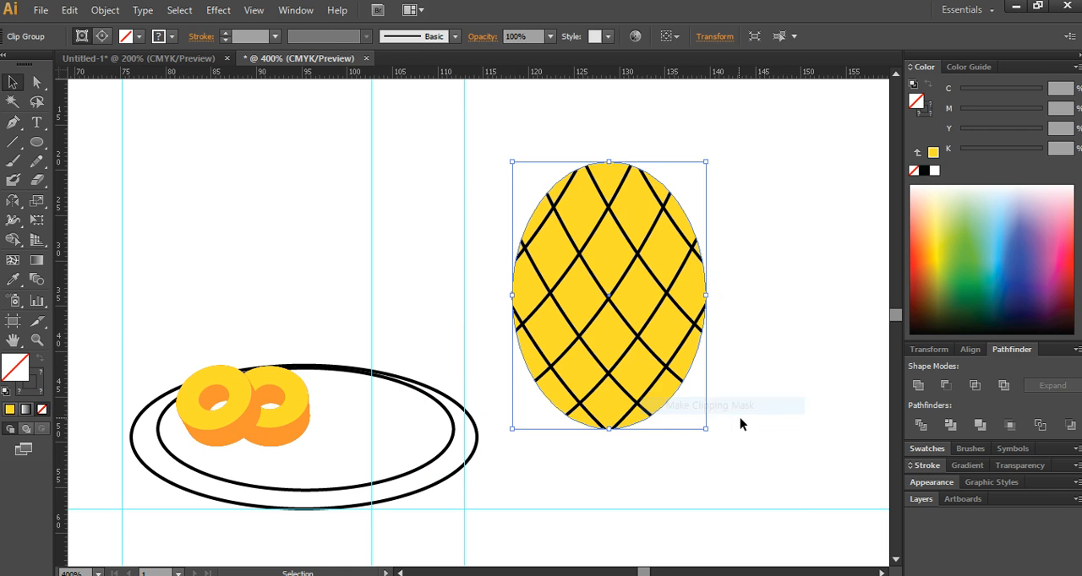
left_click(797, 362)
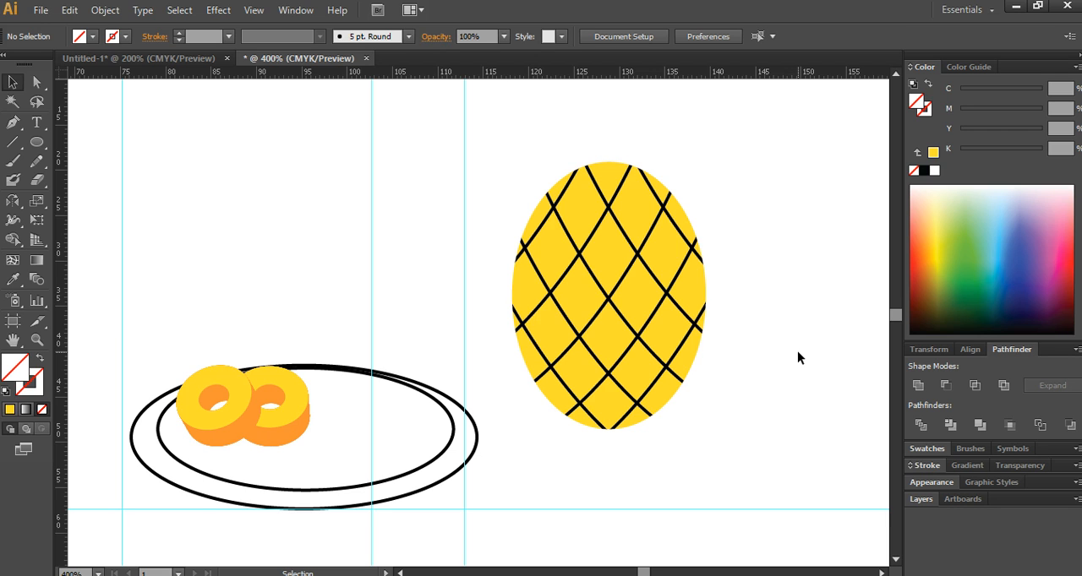
- Inside the clip group, set the stroke colour of all ten crosshatch curves to C 40, M 60, Y 90, K 40
double_click(644, 255)
left_click(637, 253)
left_click_drag(765, 459, 501, 176)
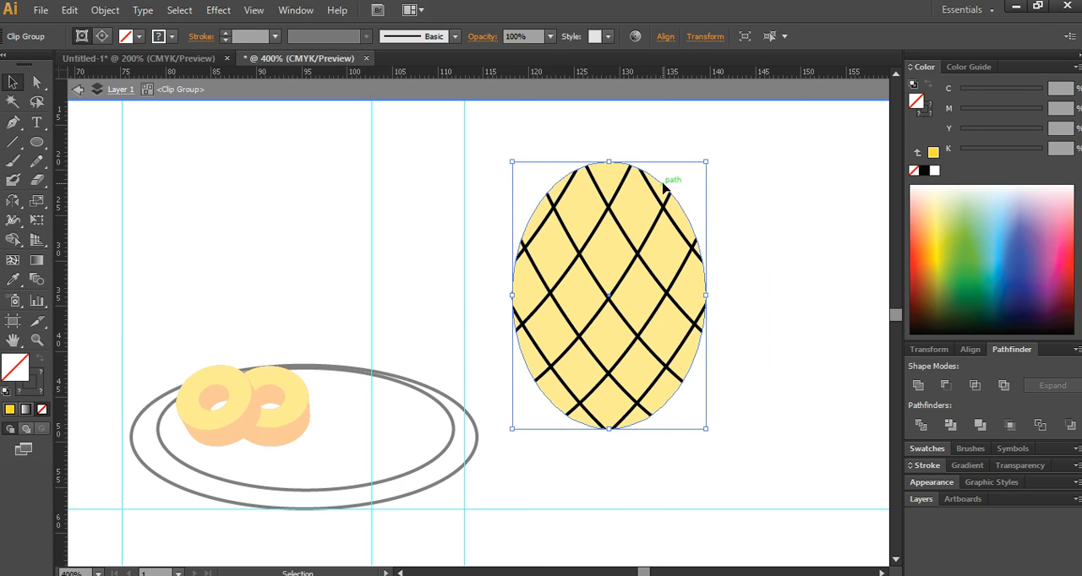
left_click(665, 180)
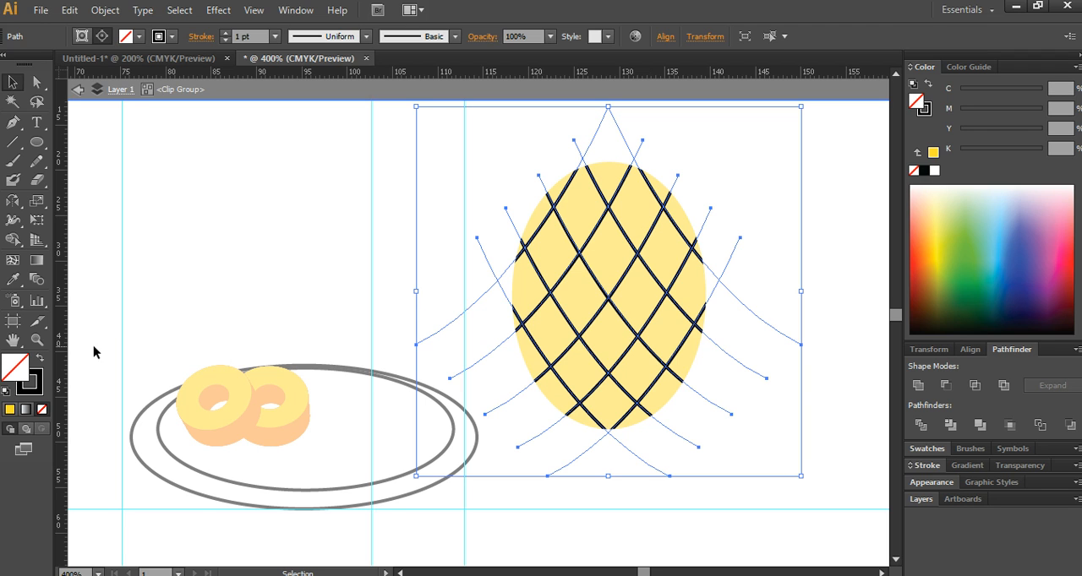
double_click(36, 394)
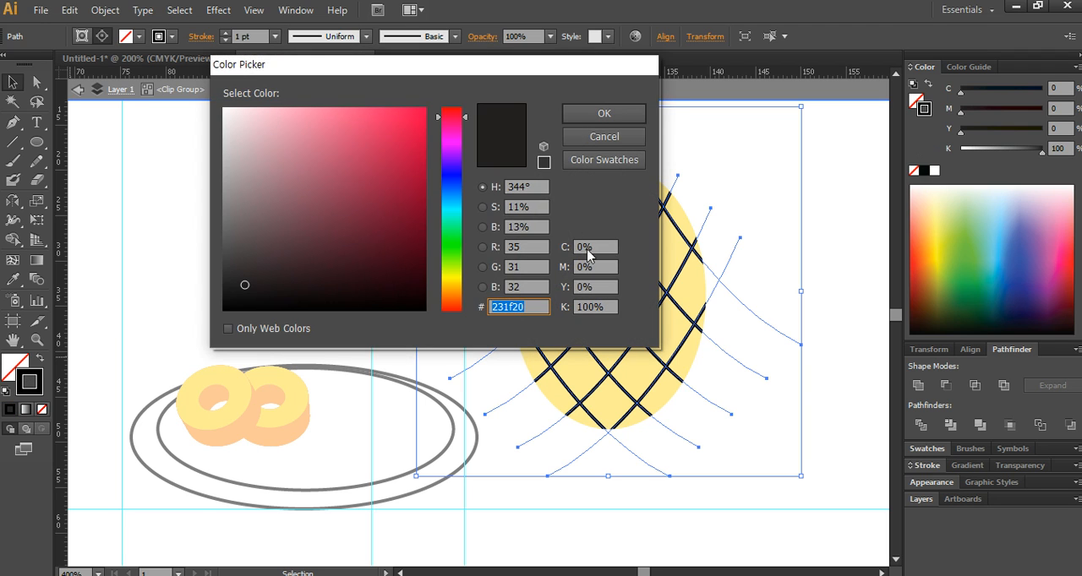
left_click(594, 248)
double_click(594, 248)
type("40")
key("Tab")
type("60")
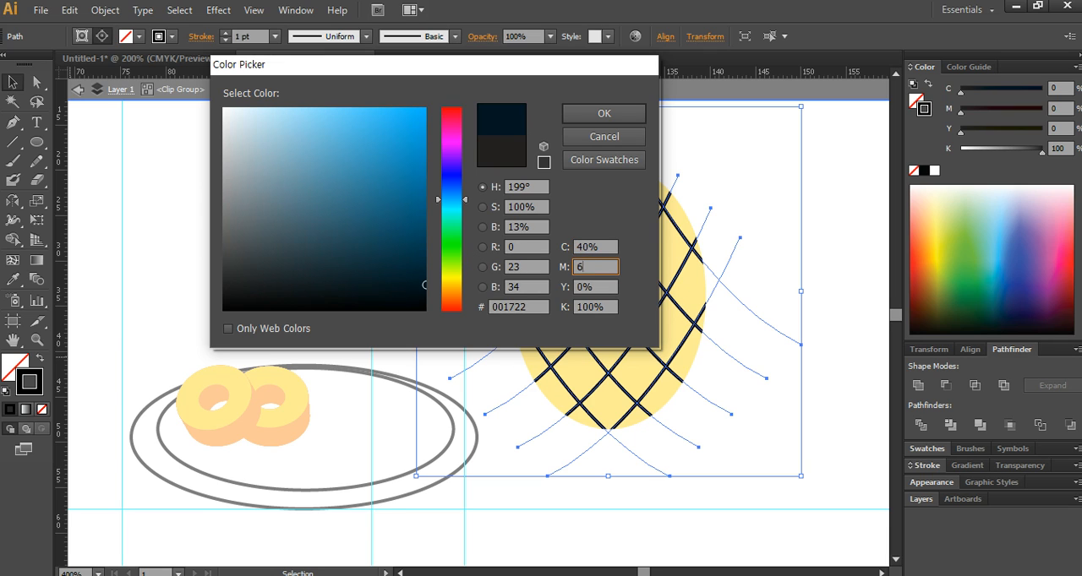
key("Tab")
type("90")
key("Tab")
type("40")
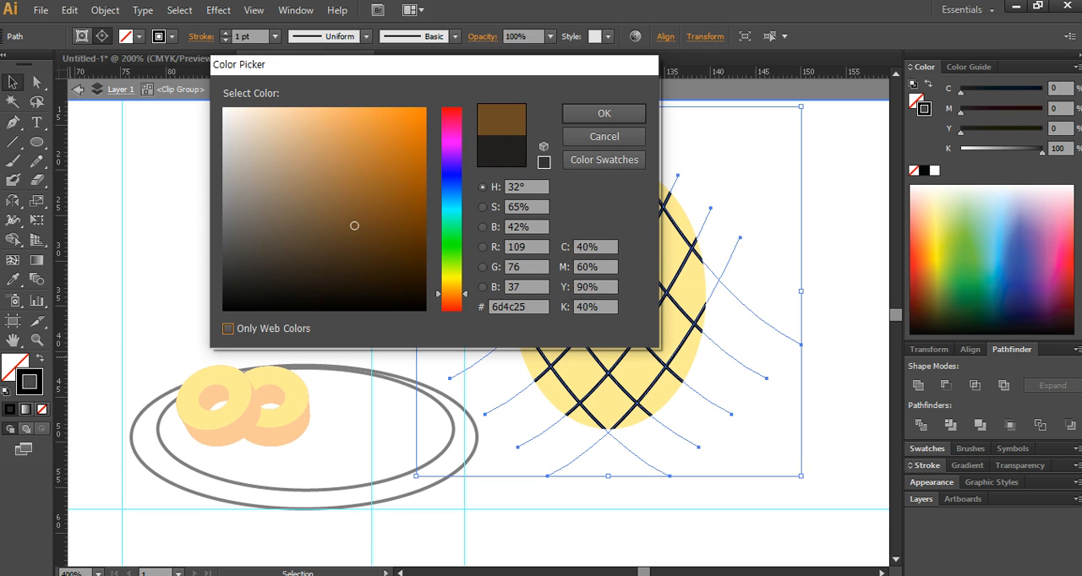
left_click(605, 112)
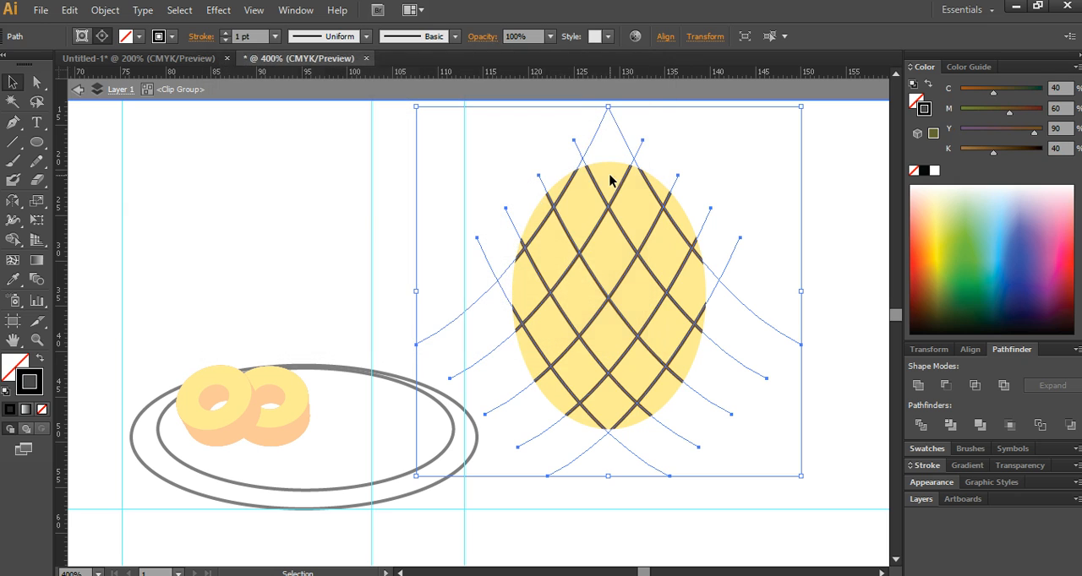
double_click(814, 218)
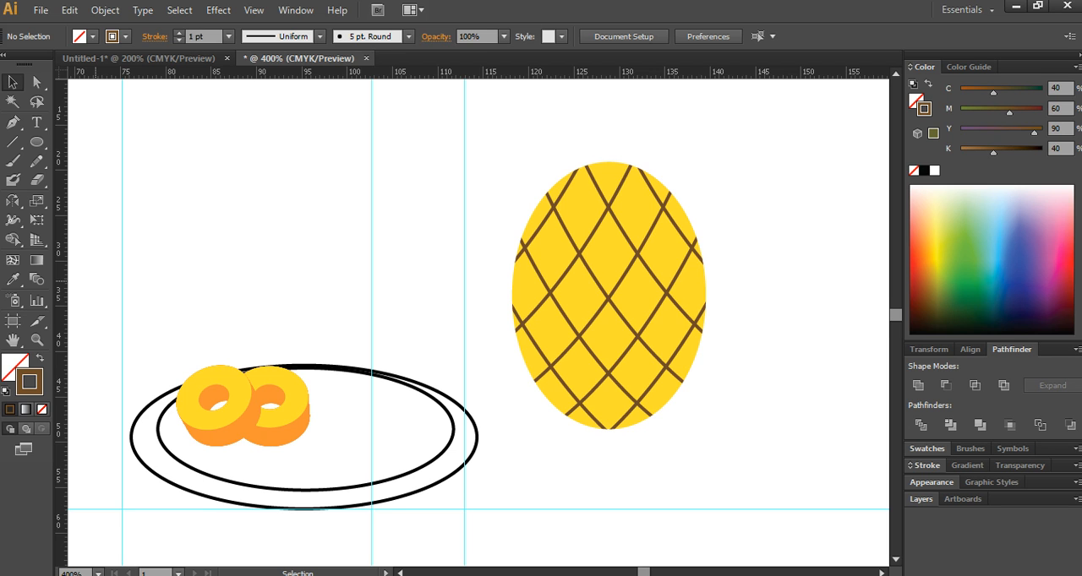
- Draw a closed, unfilled curved leaf with a pointed tip and narrow flat base above the pineapple's body using the Pen tool
left_click_drag(0, 46, 0, 48)
scroll(364, 246, "down", 1)
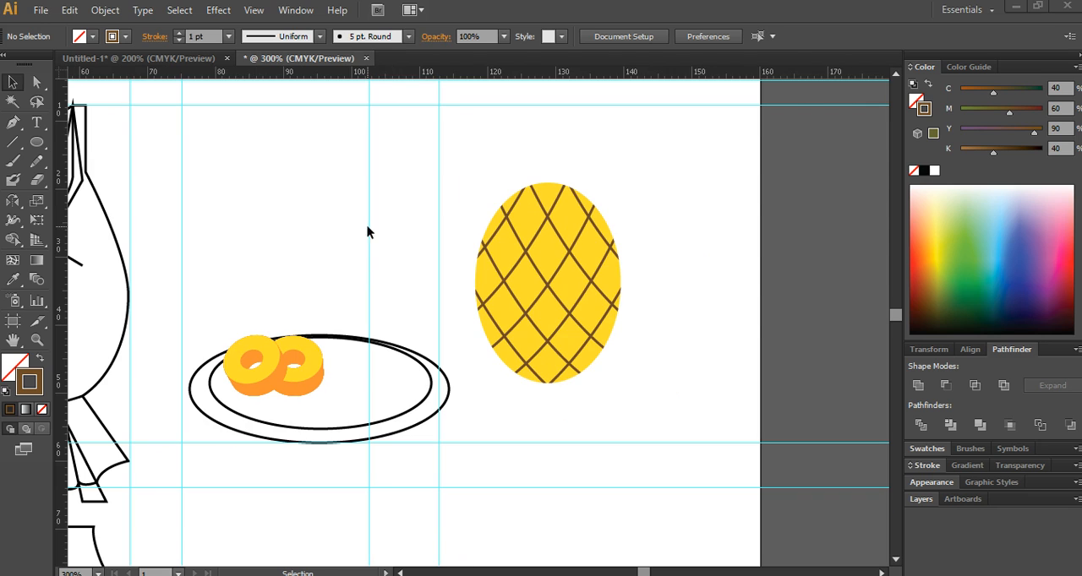
left_click(13, 123)
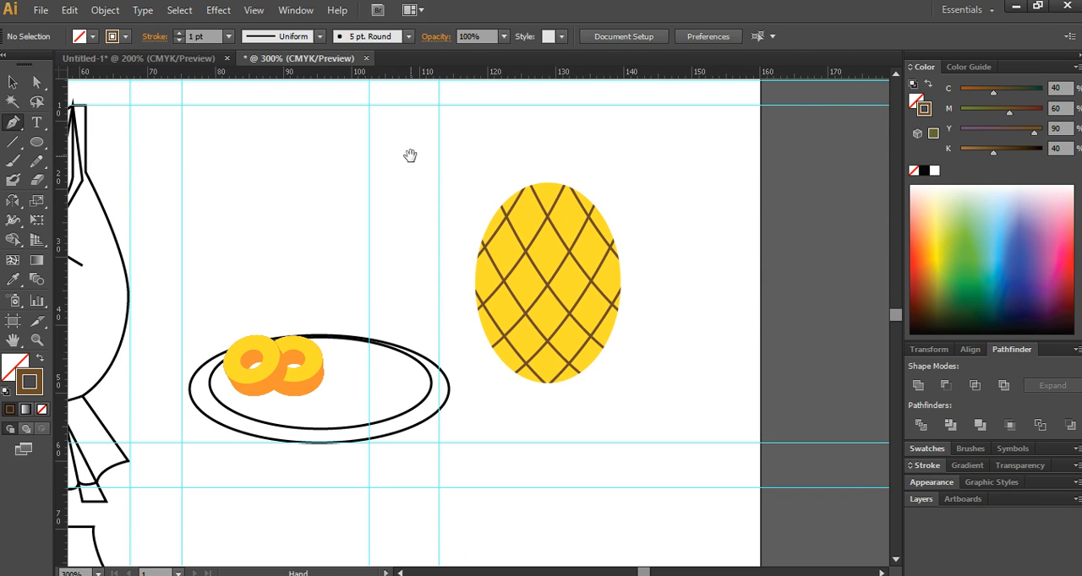
left_click_drag(410, 157, 388, 171)
left_click(453, 120)
left_click_drag(492, 156, 495, 175)
left_click(493, 167)
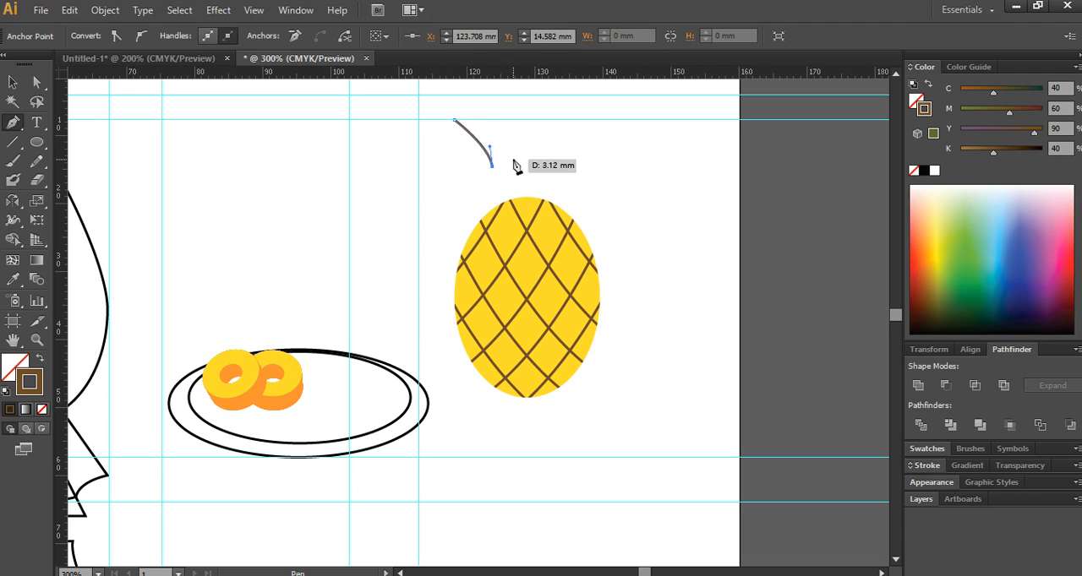
left_click(507, 166)
left_click(455, 120)
left_click_drag(454, 123, 398, 126)
- Try to reflect a copy of the leaf across a vertical axis near the middle of its base
left_click_drag(12, 207, 88, 220)
left_click(500, 167, "alt")
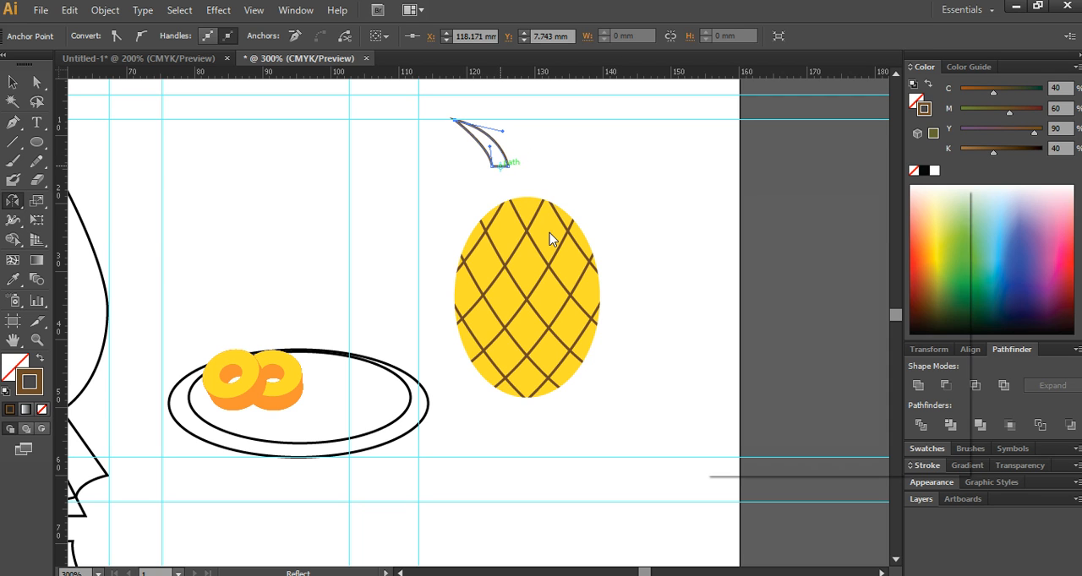
left_click(757, 440)
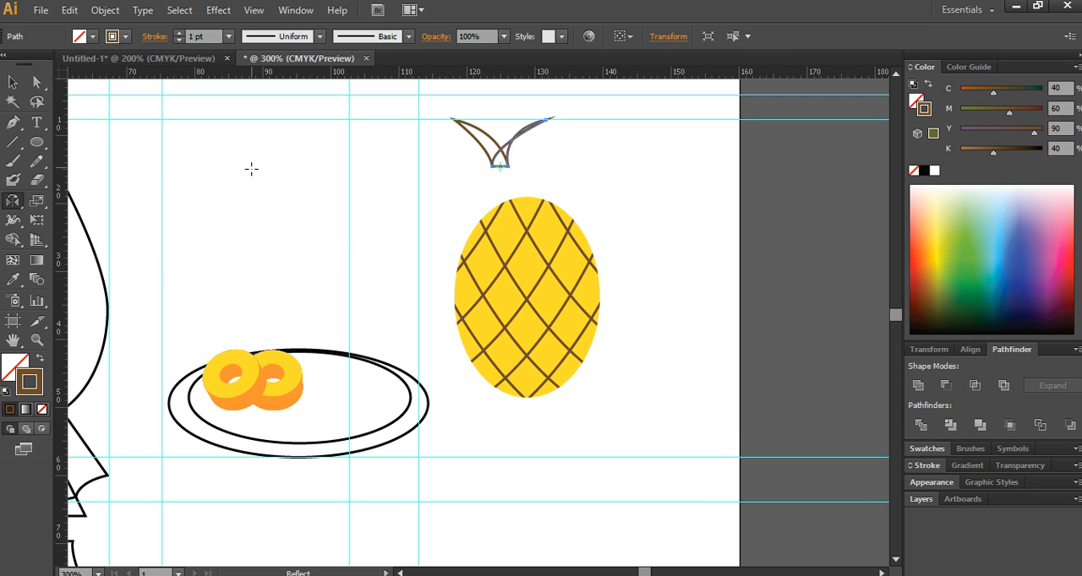
key("ctrl+z")
- Reflect a copy of the leaf across a vertical axis through its base and shift it until both bases overlap
left_click(482, 152)
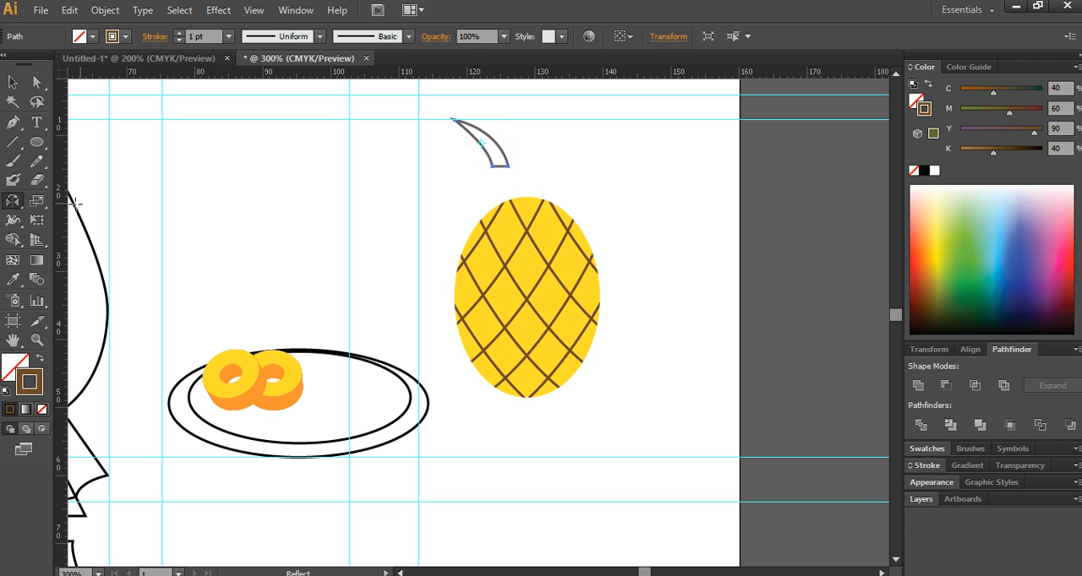
left_click(15, 202)
double_click(18, 202)
key("Escape")
left_click(498, 166, "alt")
left_click(756, 436)
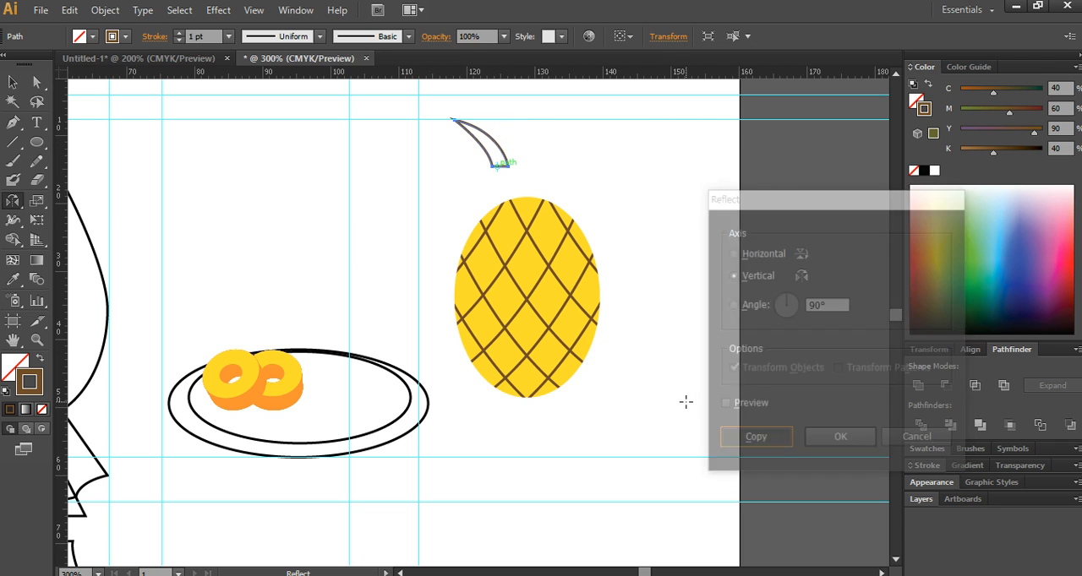
left_click(15, 83)
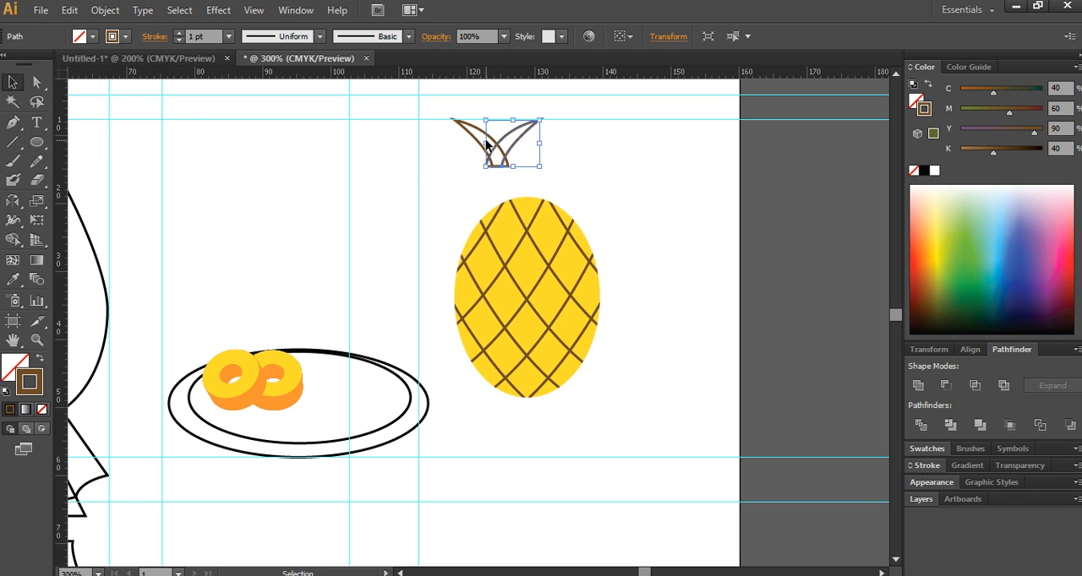
left_click(549, 140)
left_click(516, 145)
- Duplicate the mirrored leaf pair three times downward at even spacing, reaching the top of the pineapple's body
left_click_drag(464, 156, 536, 164)
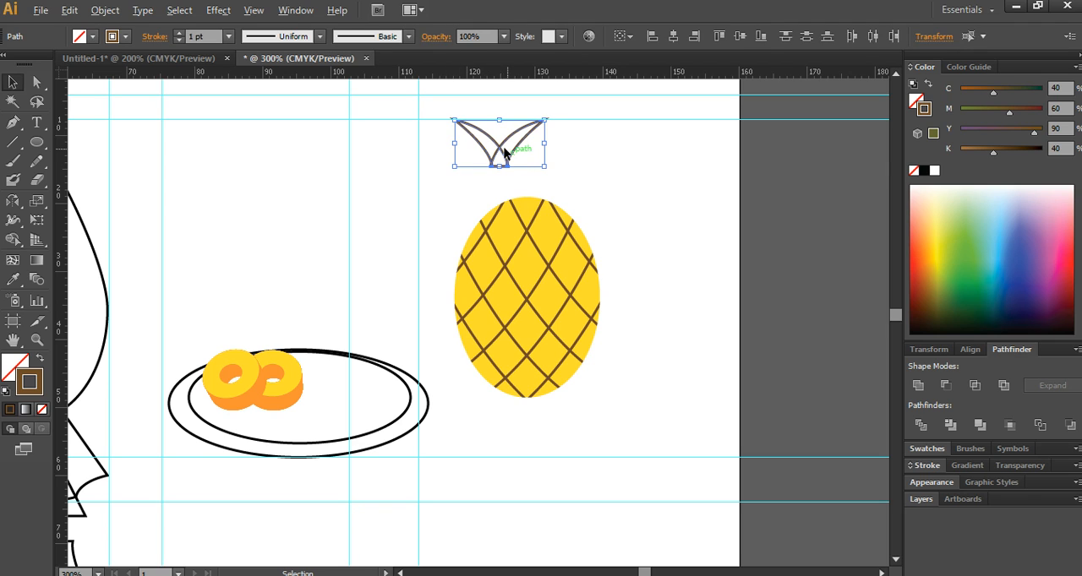
left_click_drag(500, 154, 504, 198)
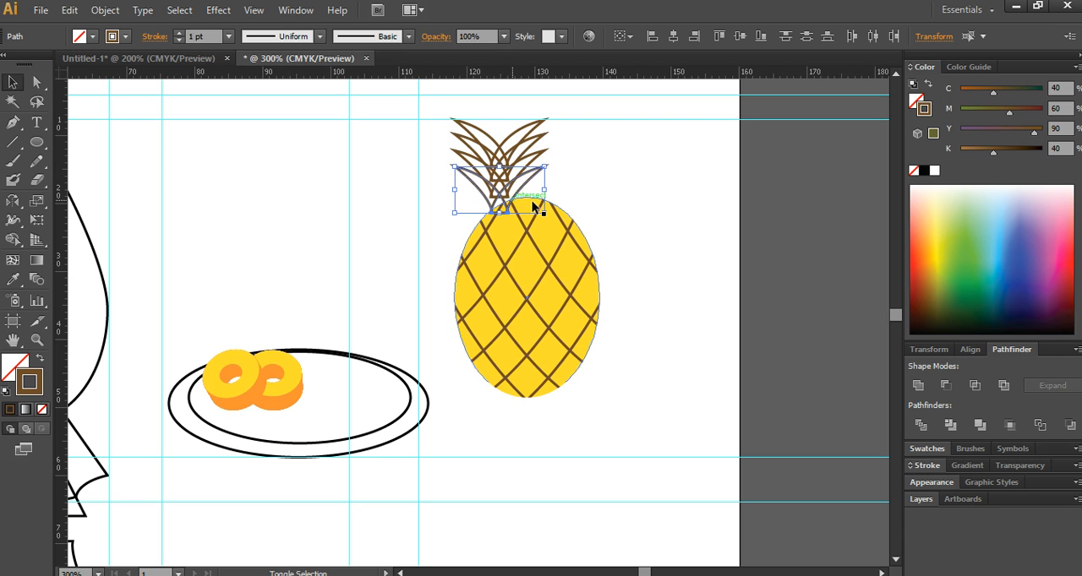
left_click(614, 169)
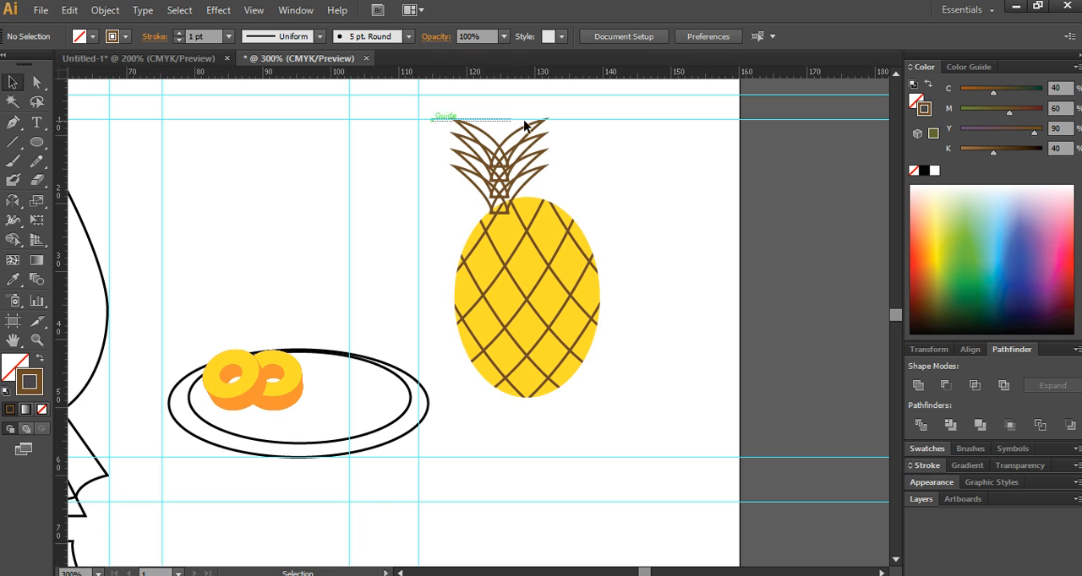
- Scale down the two uppermost leaf pairs, making the topmost pair the smallest
left_click(550, 124)
left_click_drag(545, 123, 538, 125)
left_click(553, 138)
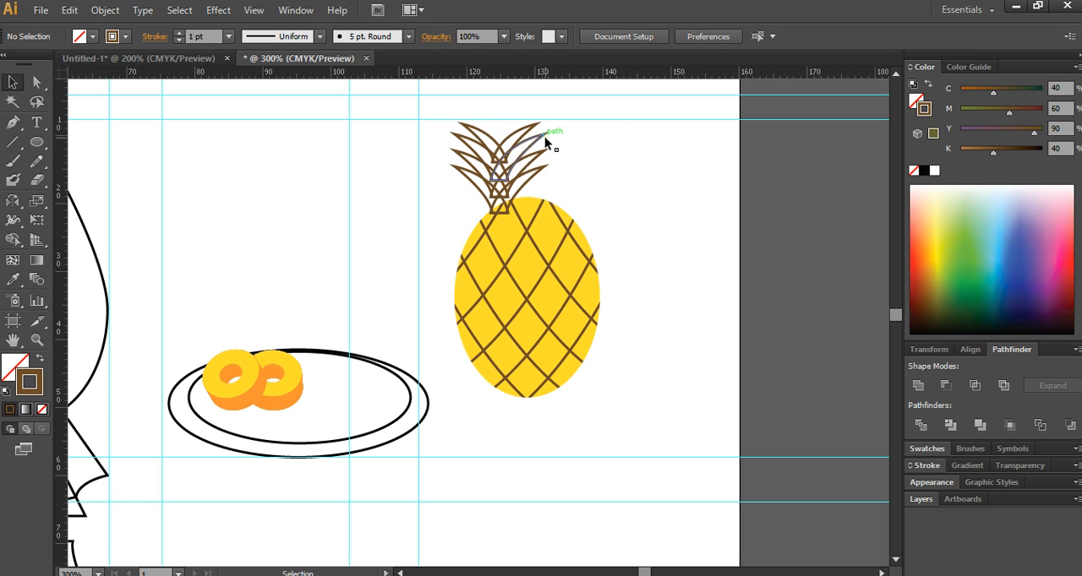
left_click(544, 136)
left_click(465, 144, "shift")
left_click_drag(543, 137, 537, 140)
left_click(546, 143)
left_click_drag(448, 121, 532, 127)
- Enlarge the lowest leaf pair and shift the whole crown right toward the centre of the pineapple's body
left_click(477, 193)
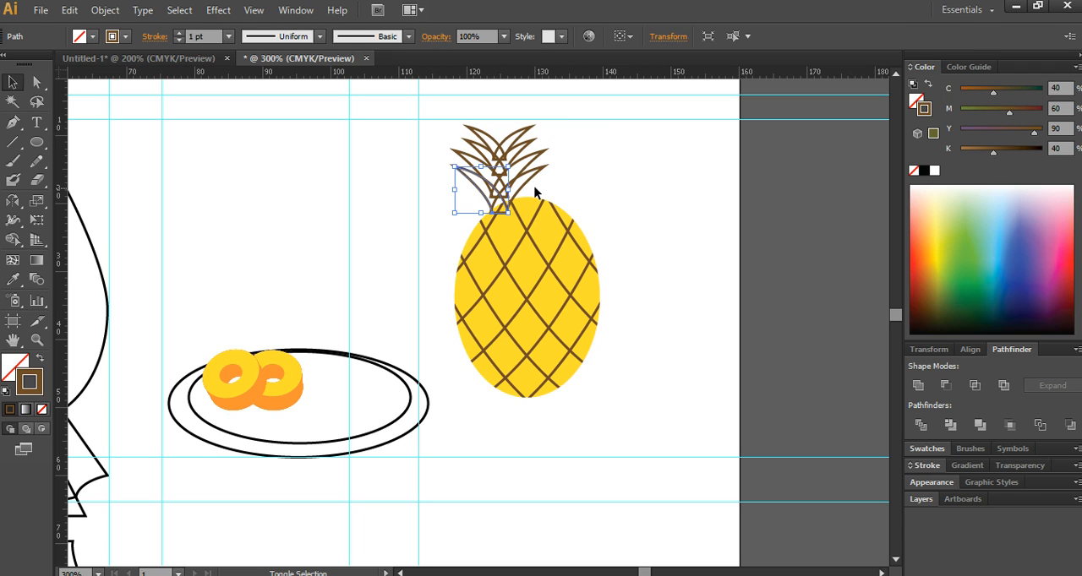
left_click(529, 184, "shift")
mouse_move(551, 166)
left_mouse_down()
mouse_move(560, 161)
mouse_move(452, 158)
left_mouse_up()
left_click_drag(514, 179, 531, 180)
- Move the whole pineapple, crown and body, onto the plate beside the sliced rings
left_click(596, 309)
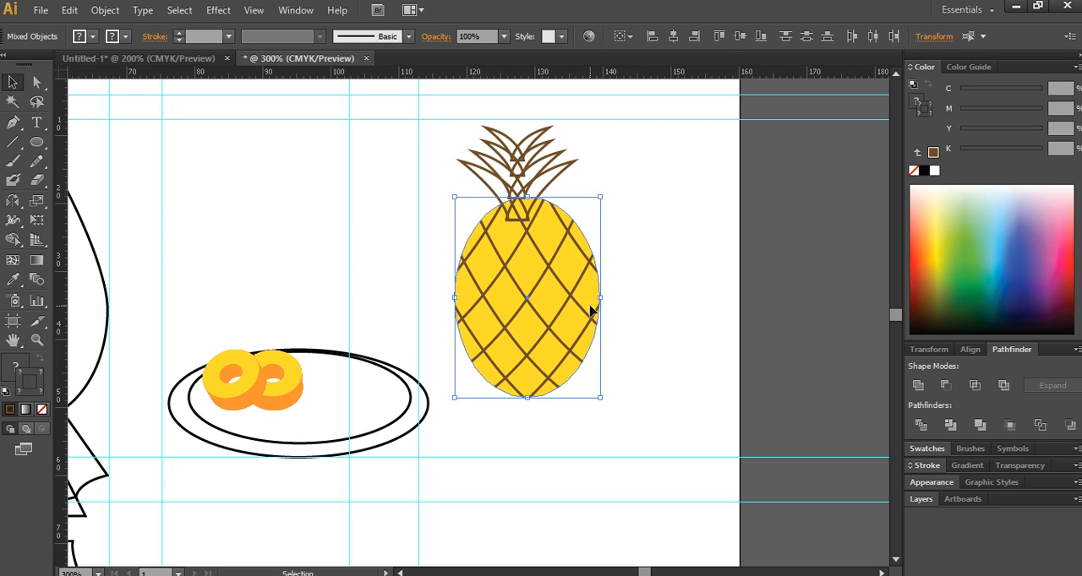
left_click(513, 217, "shift")
left_click_drag(513, 217, 346, 234)
left_click(464, 256)
left_click(363, 285)
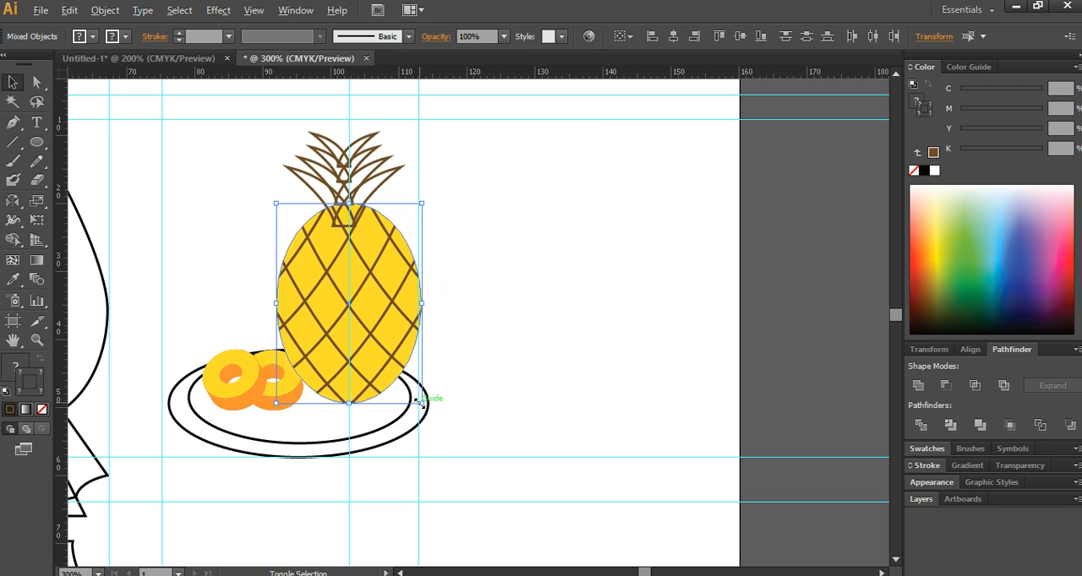
- Scale the pineapple's body down about its centre, narrowing it beneath the leaf crown
left_click_drag(415, 408, 412, 391)
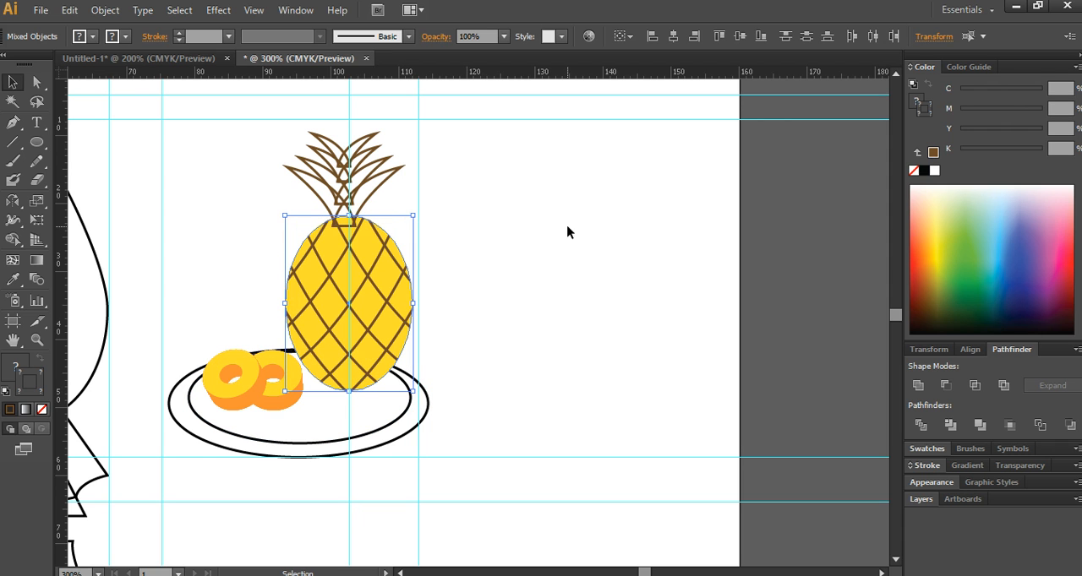
left_click(567, 226)
left_click_drag(455, 180, 290, 133)
left_click(599, 196)
scroll(501, 200, "down", 2)
key("space")
left_click_drag(458, 284, 429, 201)
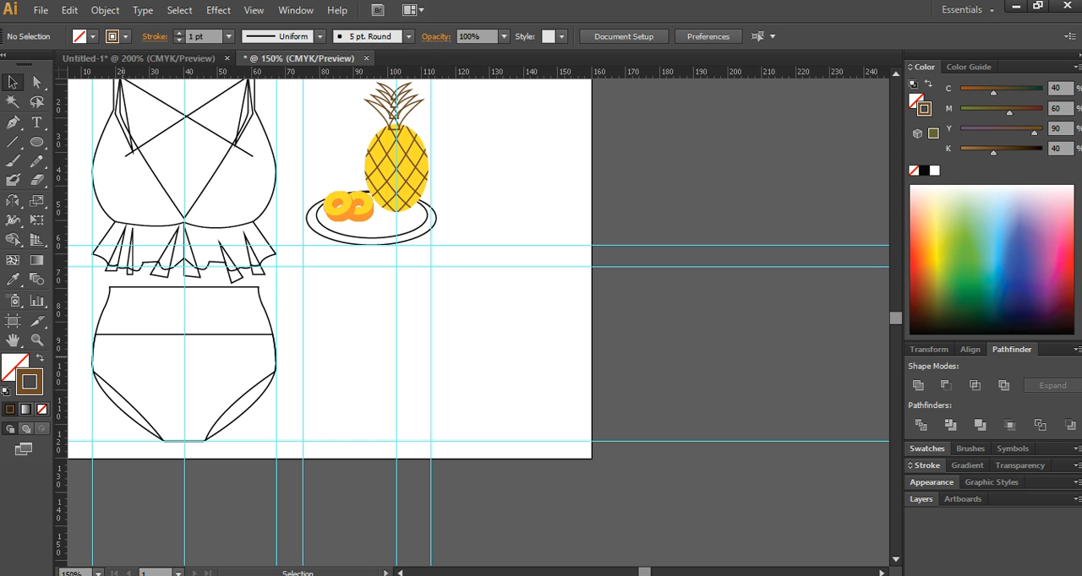
- Draw a closed coconut outline with curved sides and a pointed top beside the pineapple, about 30 mm wide and 31 mm high
key("alt+Tab")
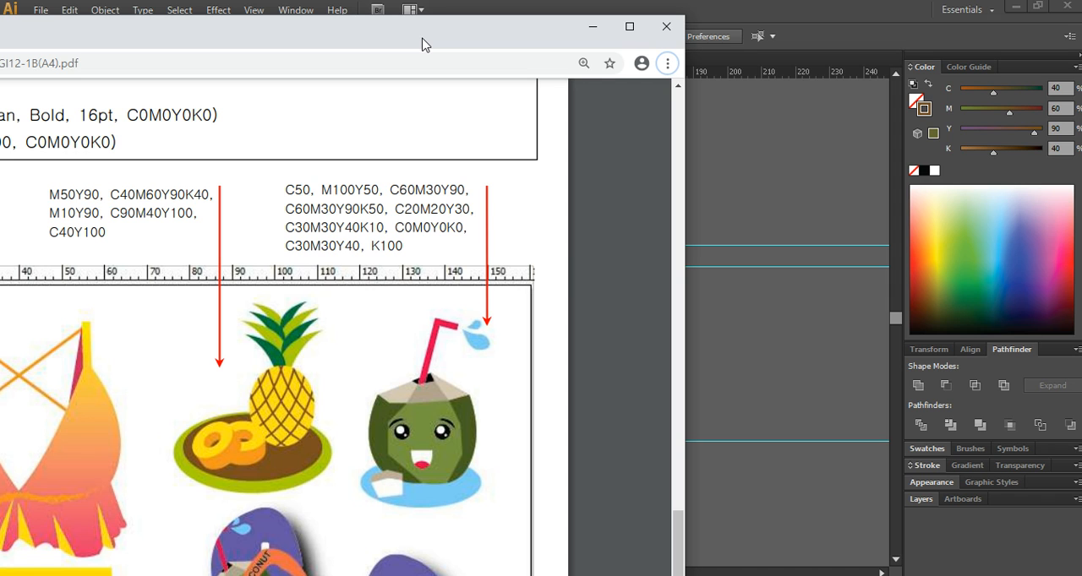
key("alt+Tab")
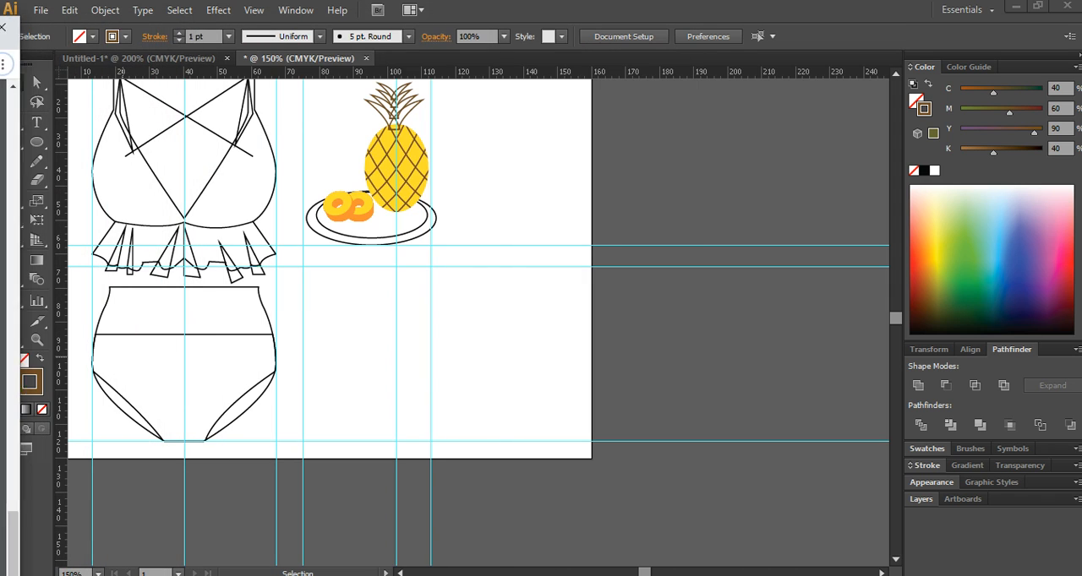
mouse_move(438, 275)
left_mouse_down()
mouse_move(374, 274)
mouse_move(438, 292)
left_mouse_up()
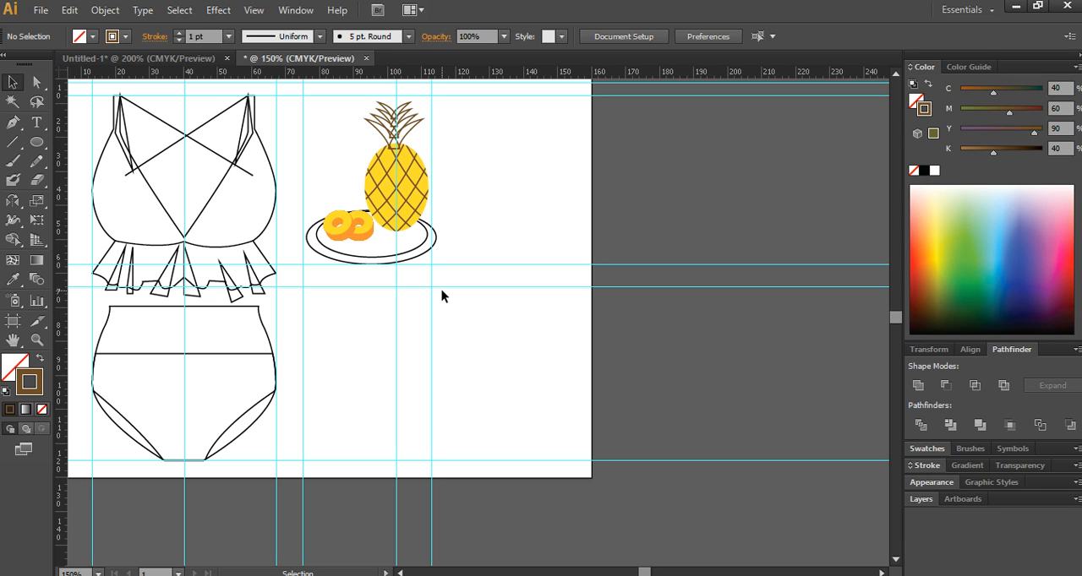
left_click_drag(529, 242, 514, 271)
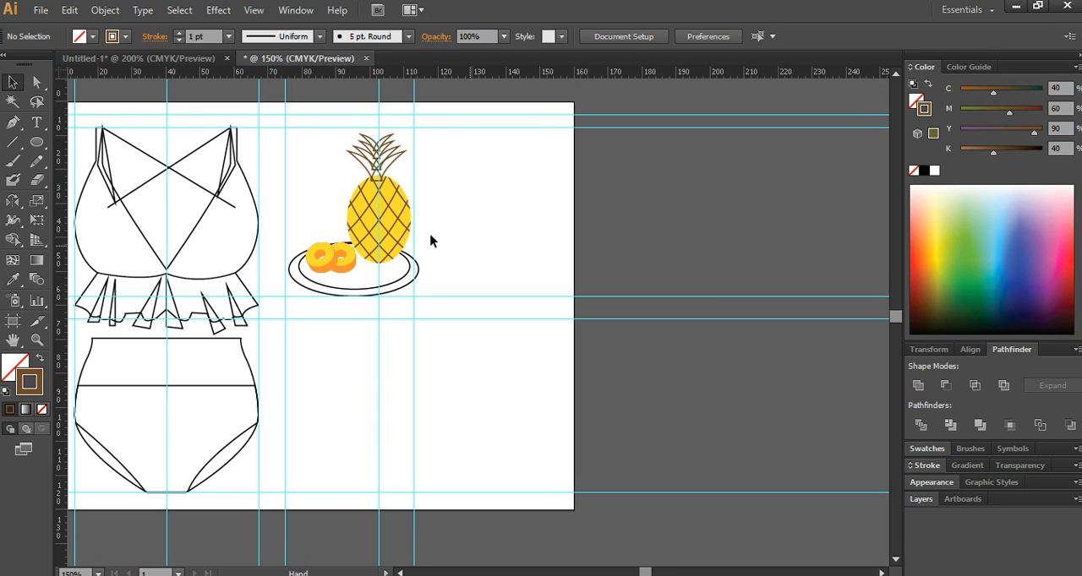
left_click(36, 142)
left_click(13, 124)
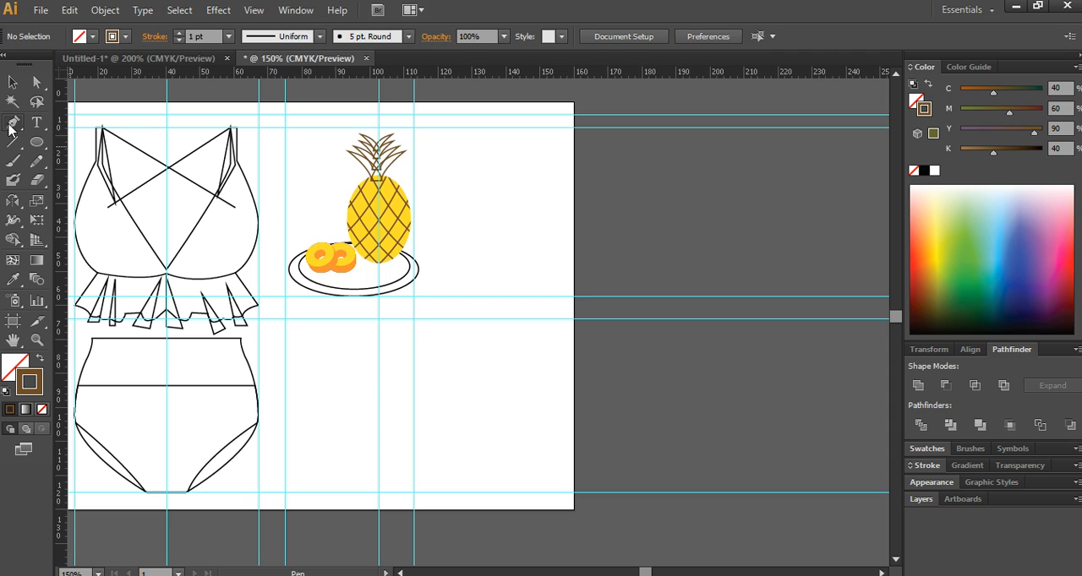
left_click_drag(453, 202, 506, 151)
left_click(534, 193)
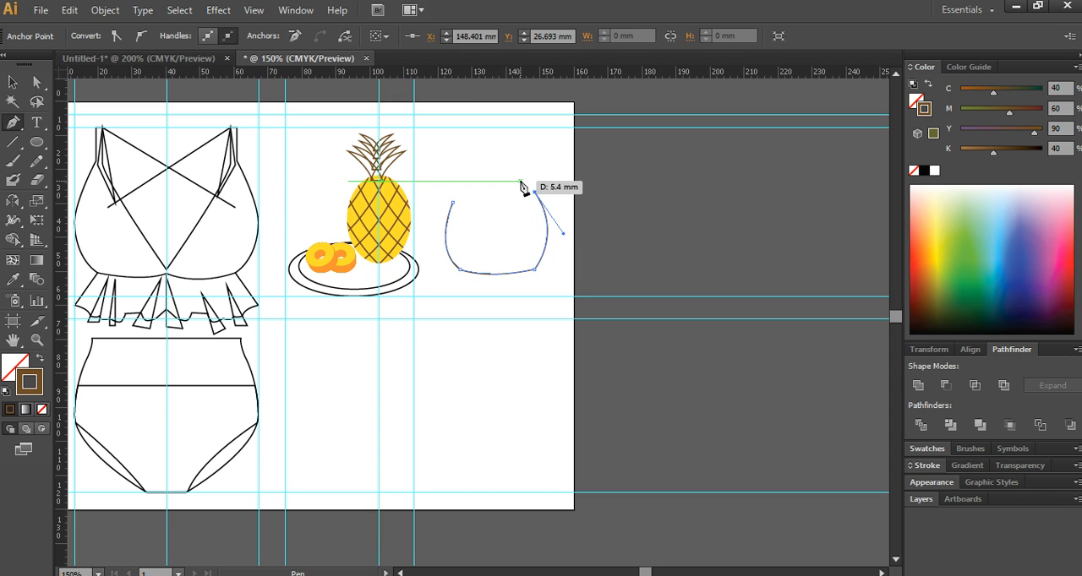
left_click(505, 169)
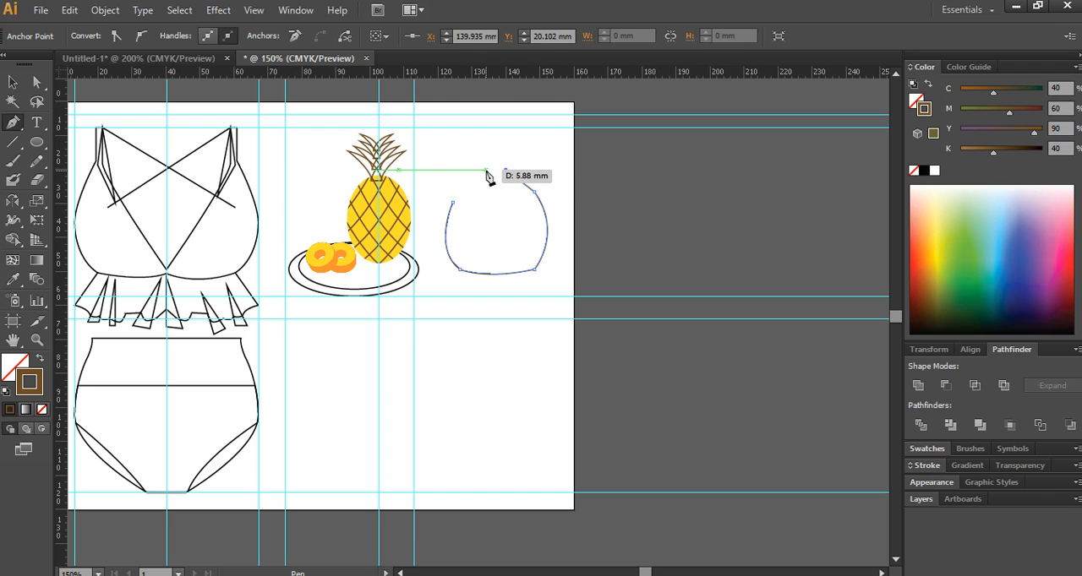
left_click(452, 202)
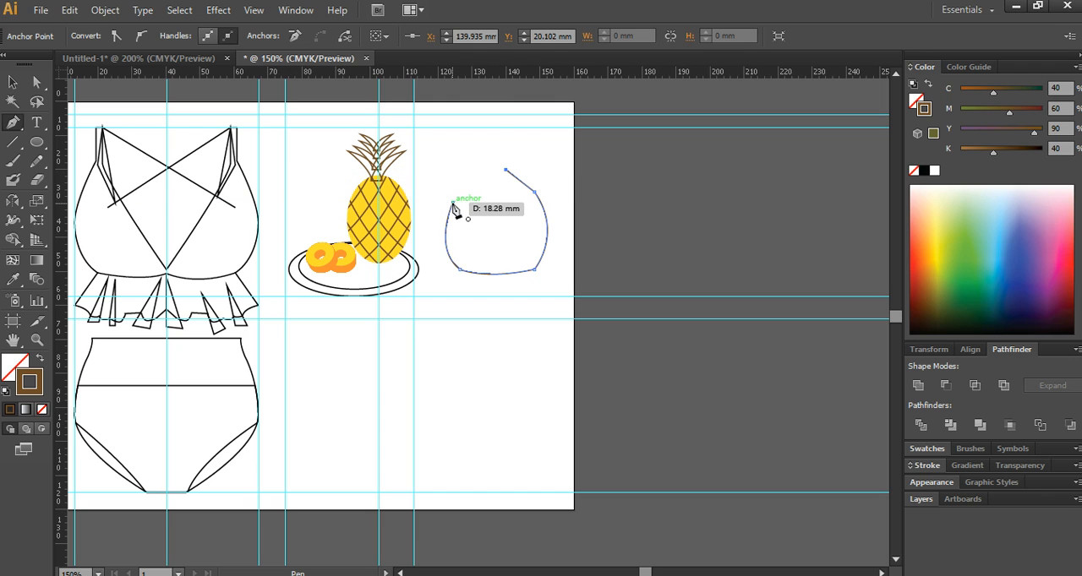
- Lower the top anchor point of the coconut outline slightly
left_click(12, 83)
left_click(34, 82)
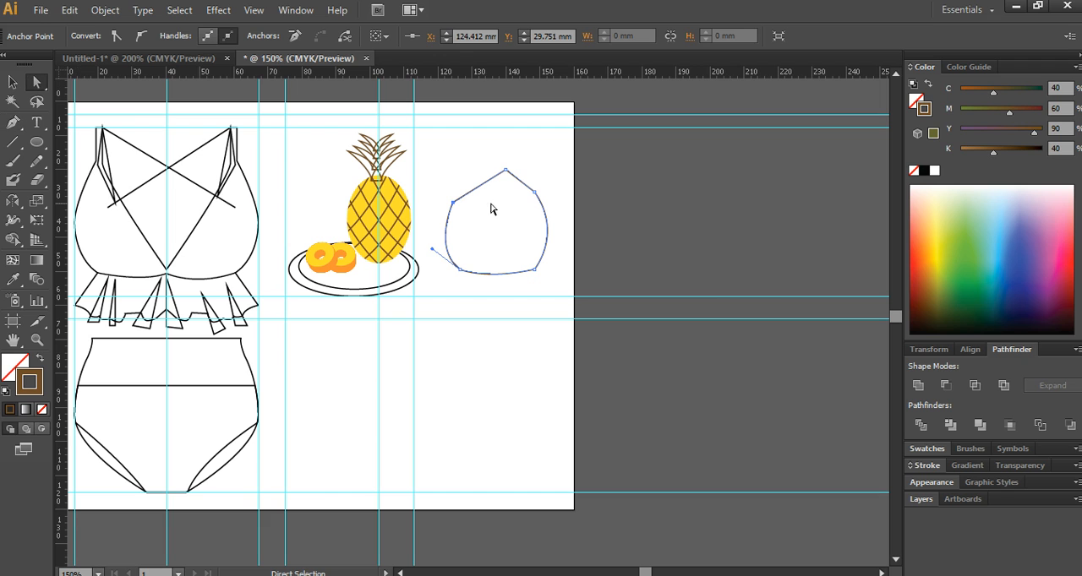
left_click(605, 217)
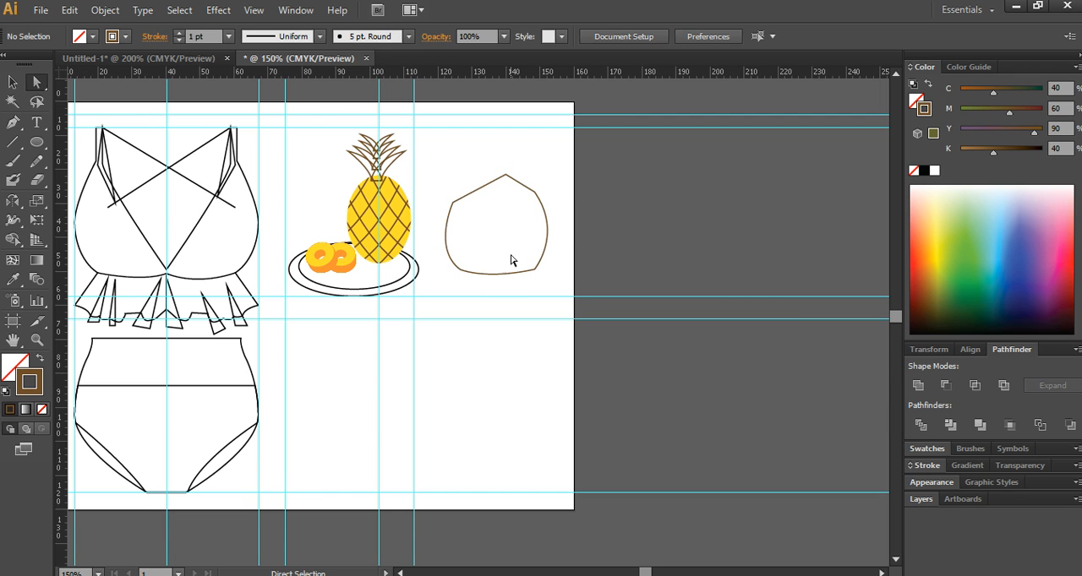
- Draw an open four-point rim line about 27 mm wide across the coconut's upper part, extending past the outline at both ends
scroll(498, 236, "up", 2)
left_click_drag(446, 200, 453, 238)
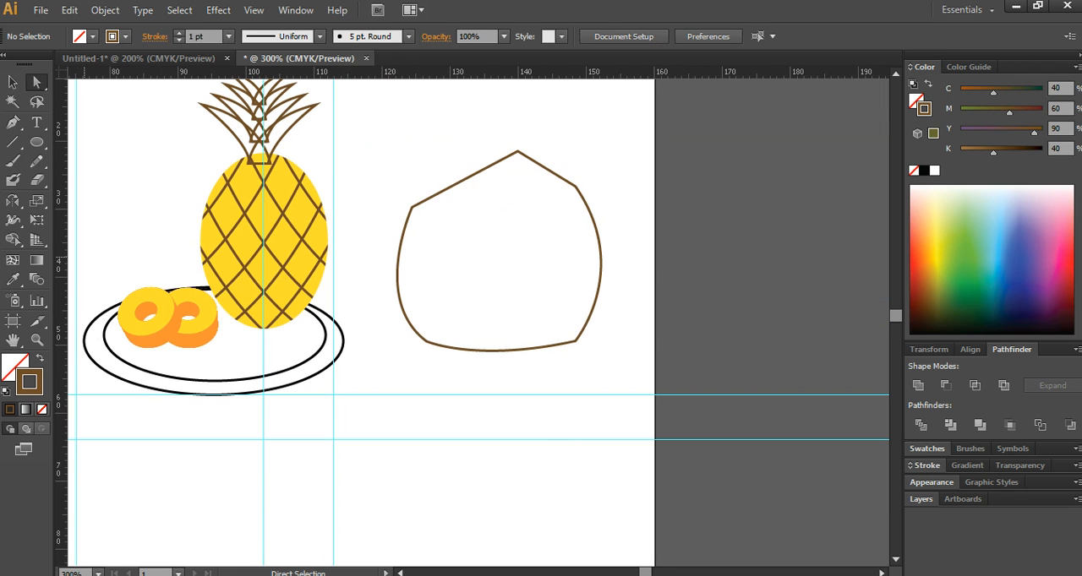
key("alt+Tab")
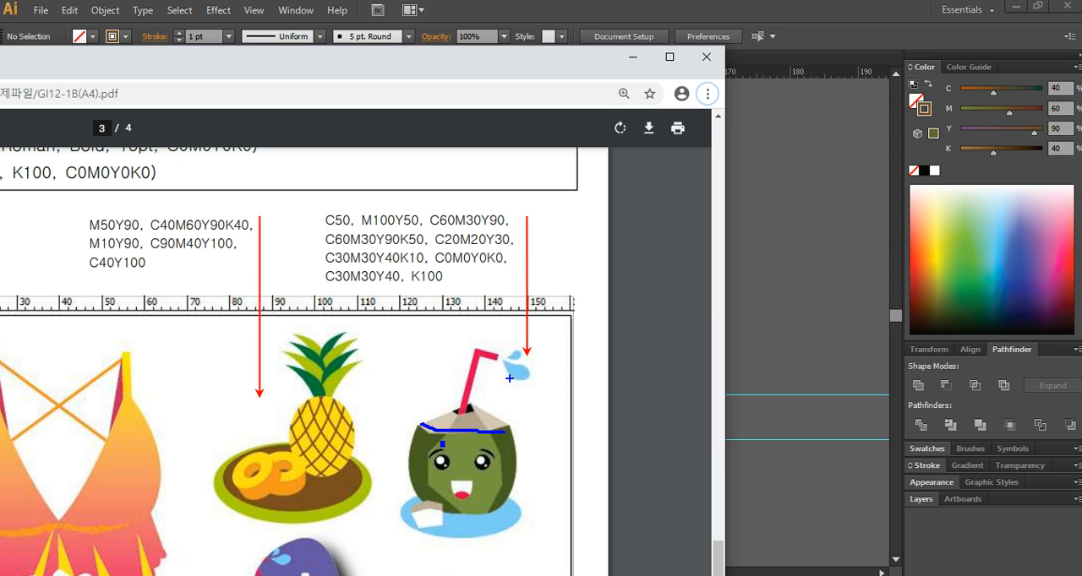
key("Escape")
left_click_drag(484, 69, 0, 75)
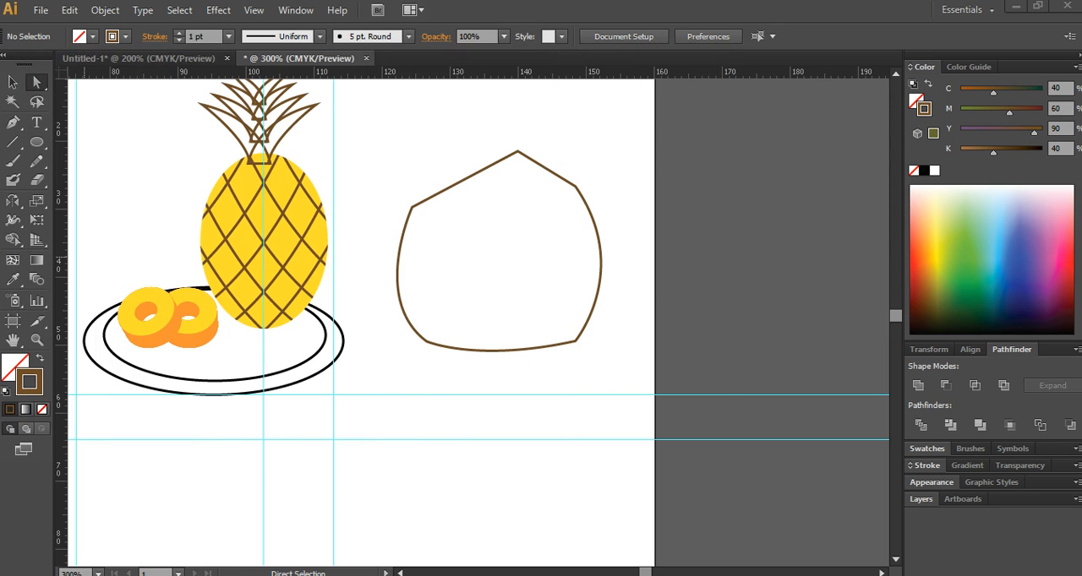
left_click(12, 122)
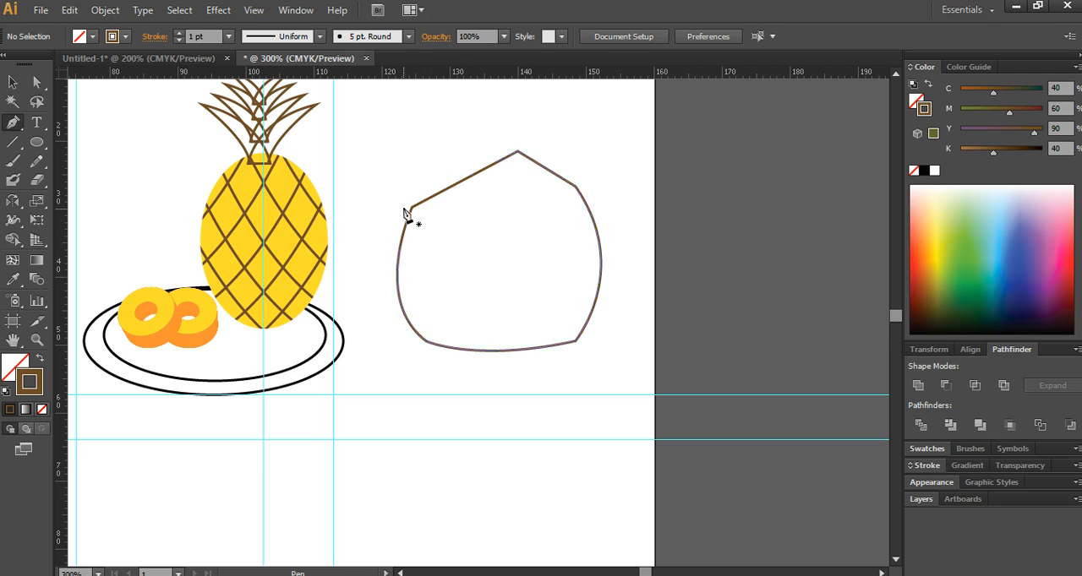
left_click_drag(410, 208, 531, 208)
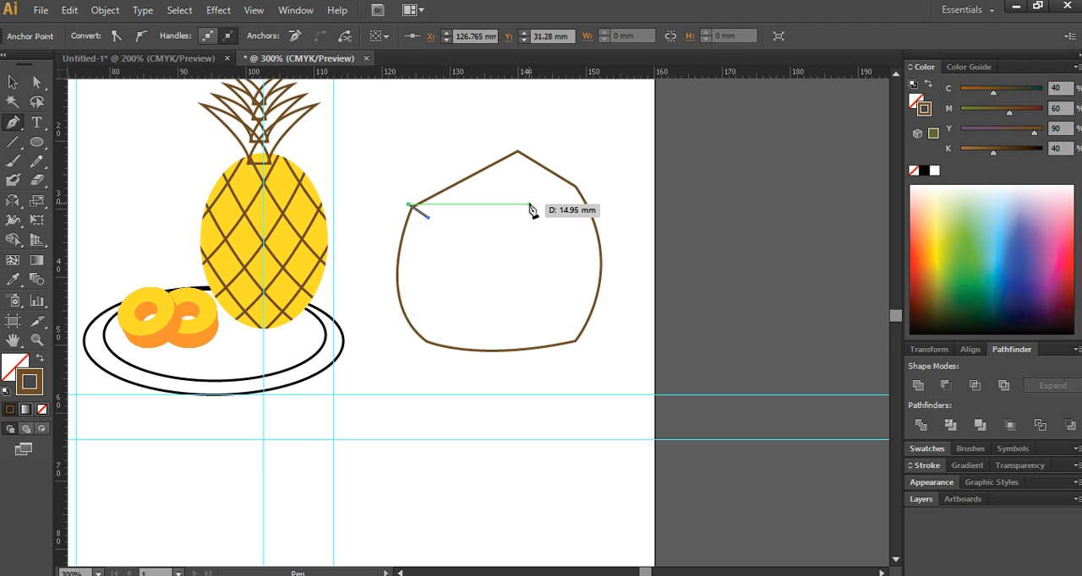
left_click(541, 210)
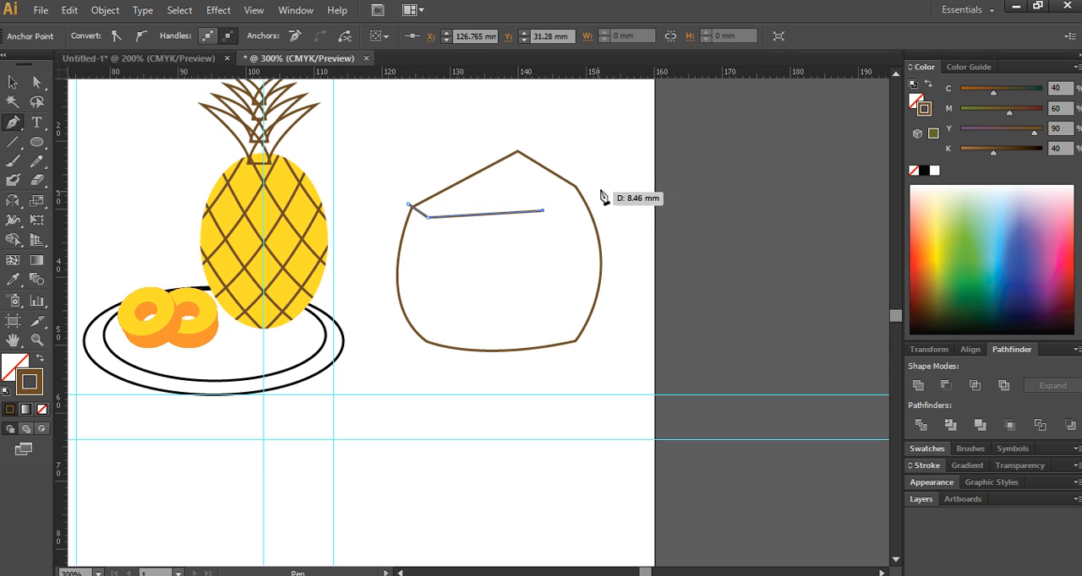
left_click(592, 171)
left_click_drag(591, 170, 493, 166)
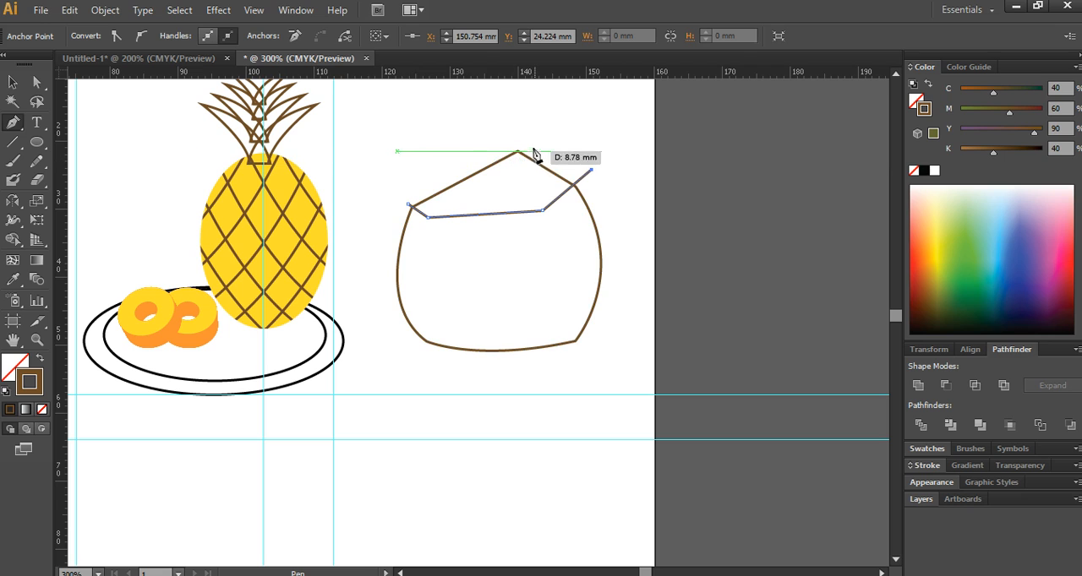
left_click(490, 164)
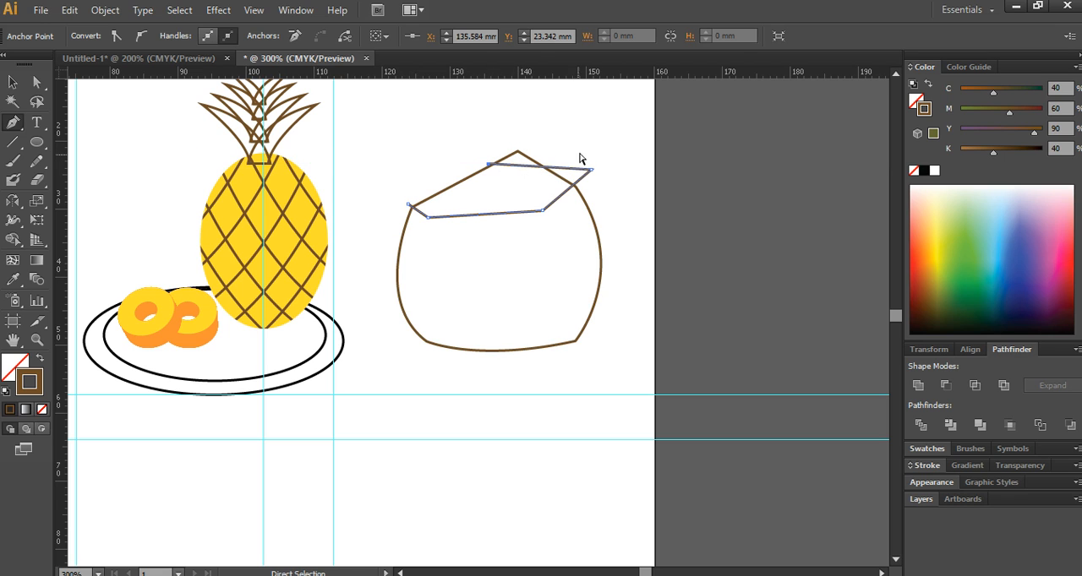
key("ctrl+z")
left_click(602, 144, "ctrl")
key("ctrl+z")
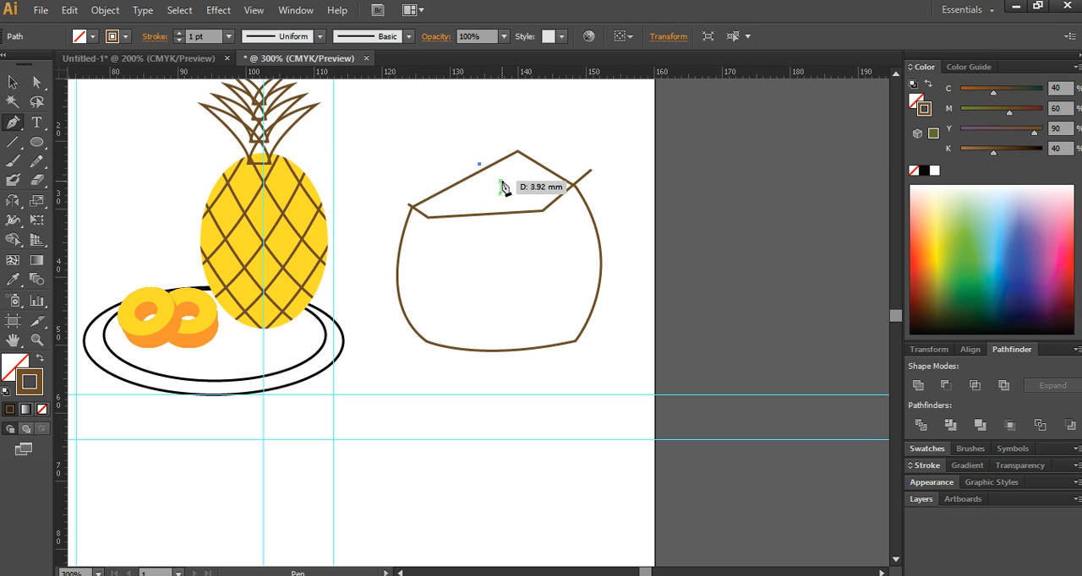
- Draw a small open four-point line about 7 mm wide at the coconut's peak for the straw opening, with both ends crossing the outline
left_click(493, 179)
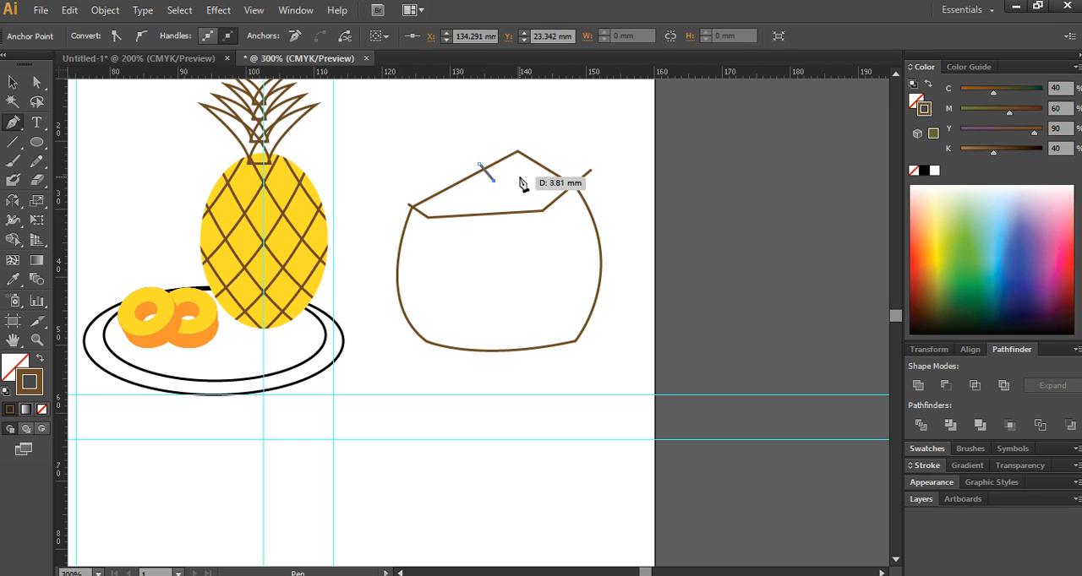
left_click(527, 177)
left_click_drag(517, 151, 514, 141)
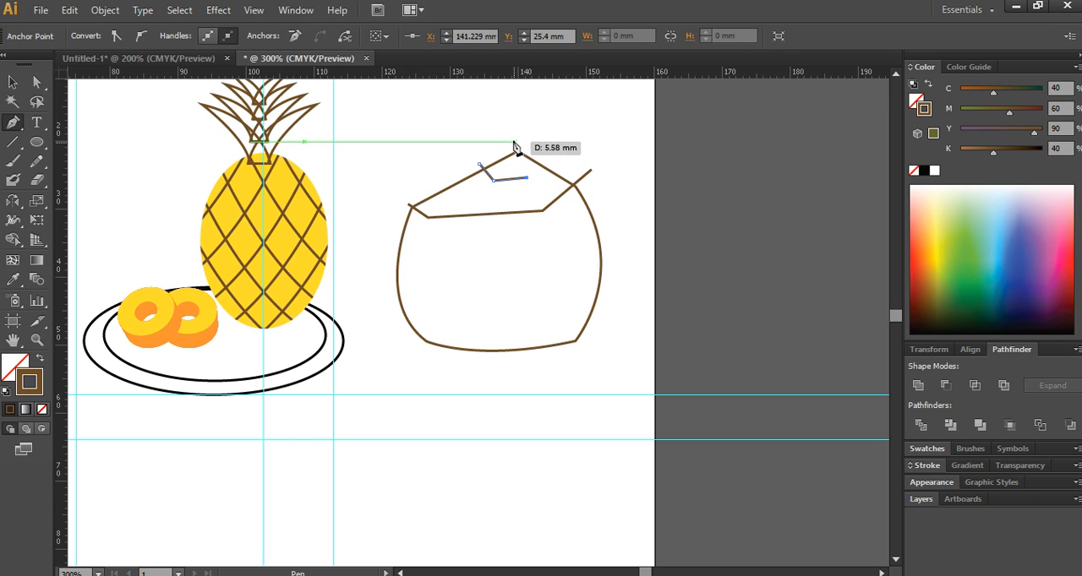
left_click(611, 175, "ctrl")
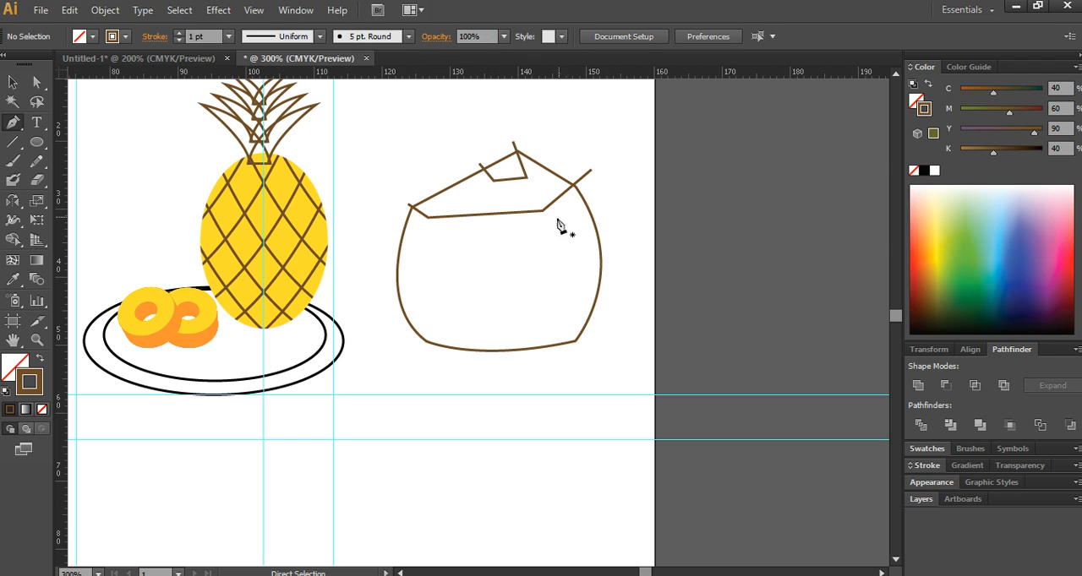
- Draw an angular facet line from the opening's right corner through the rim's right corner and down past the coconut's bottom edge
left_click(529, 178)
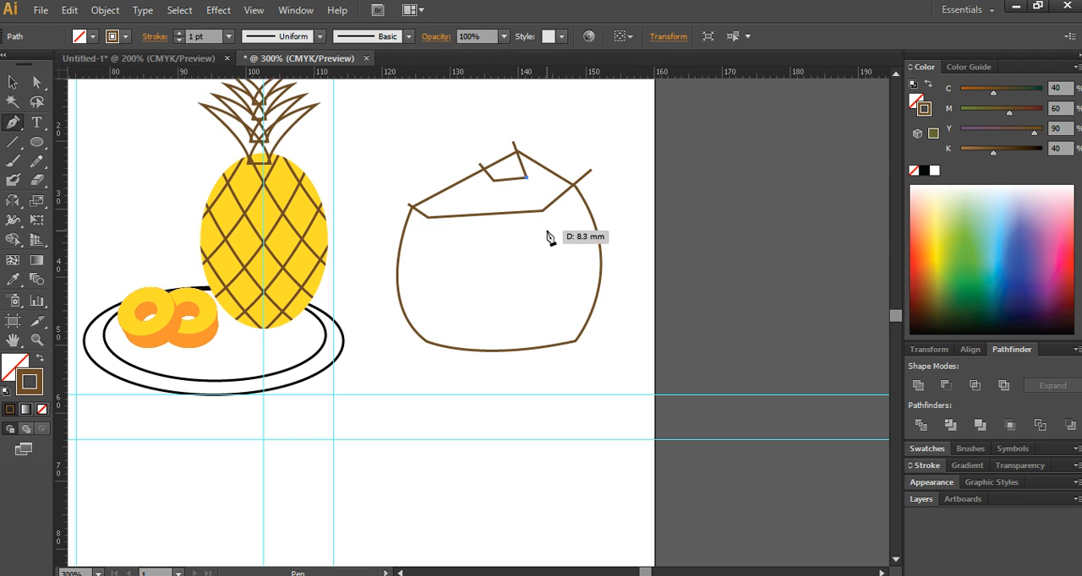
left_click(542, 210)
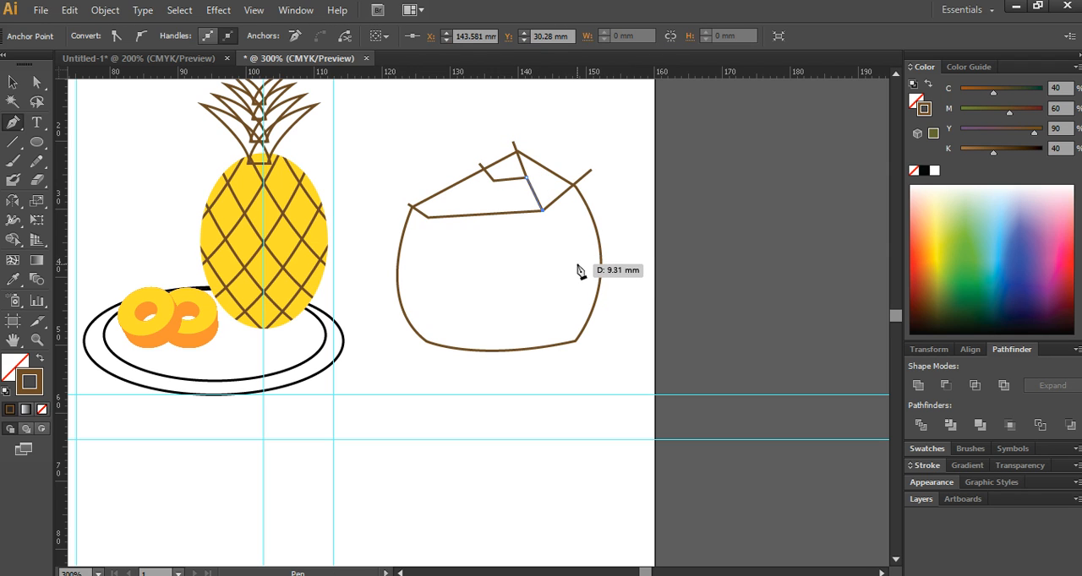
left_click(574, 251)
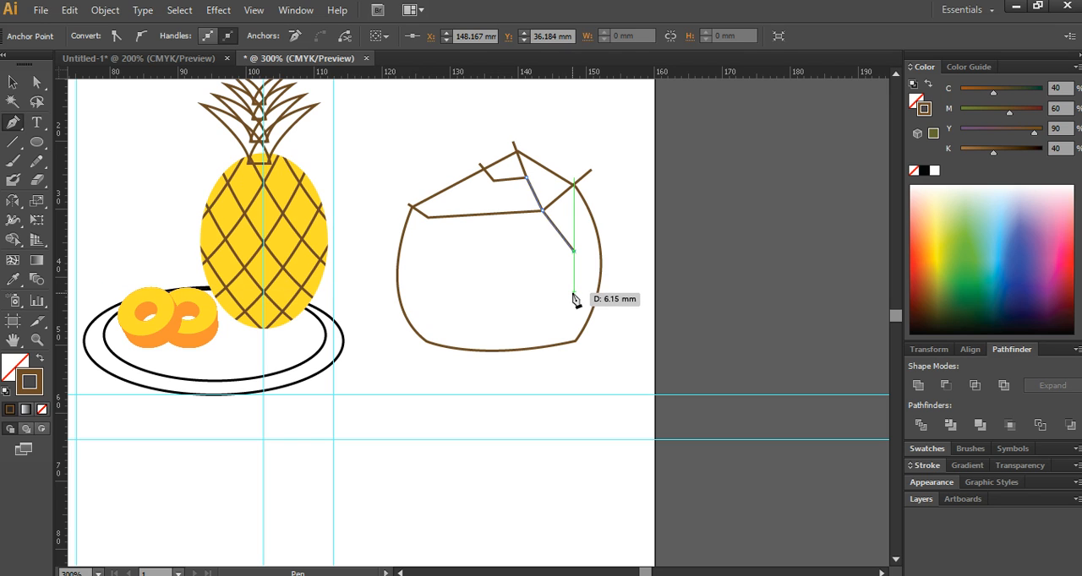
left_click(573, 293)
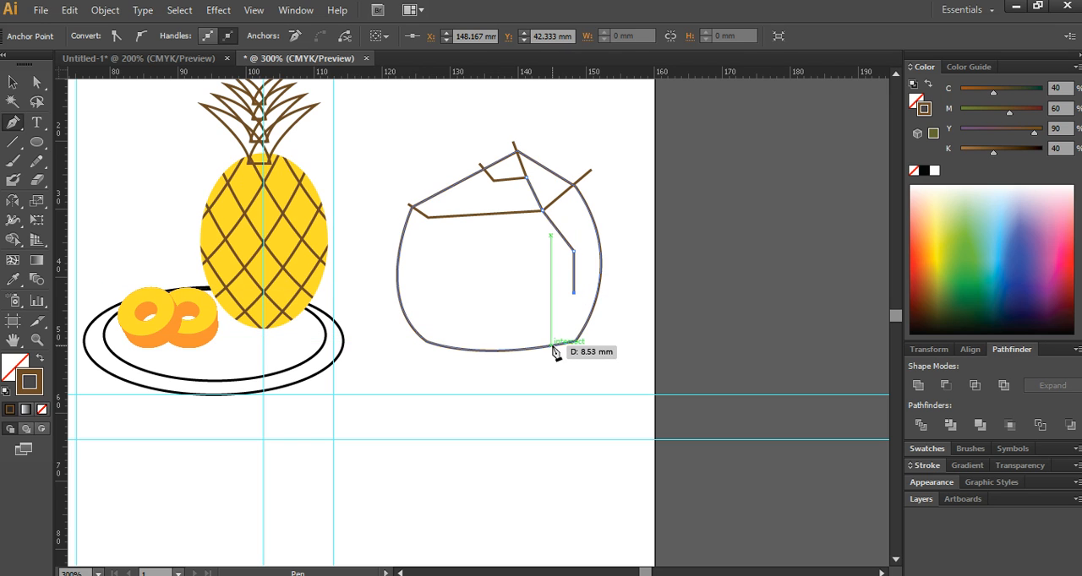
left_click(550, 361)
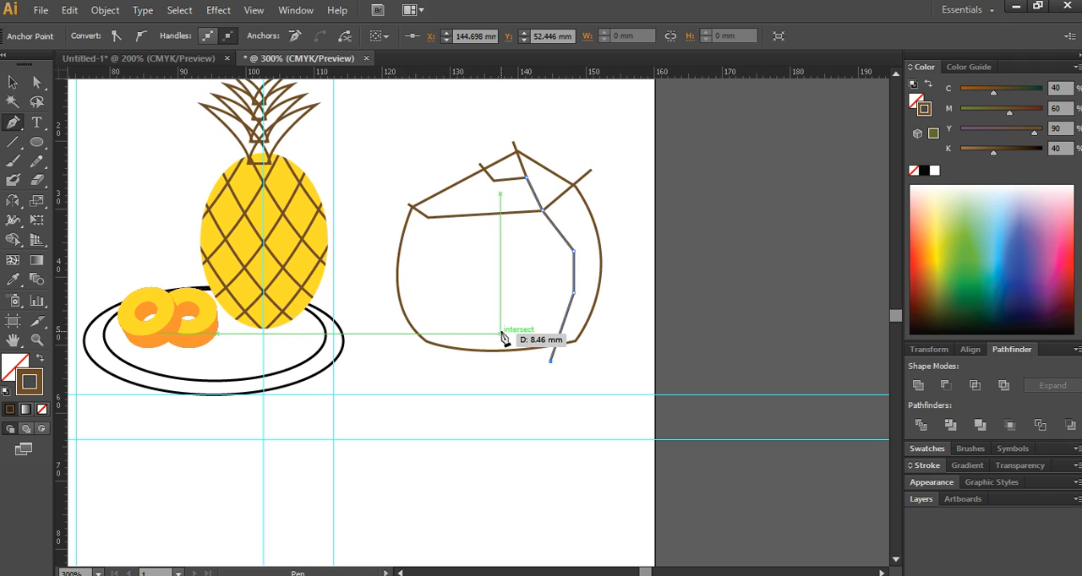
left_click(473, 369, "ctrl")
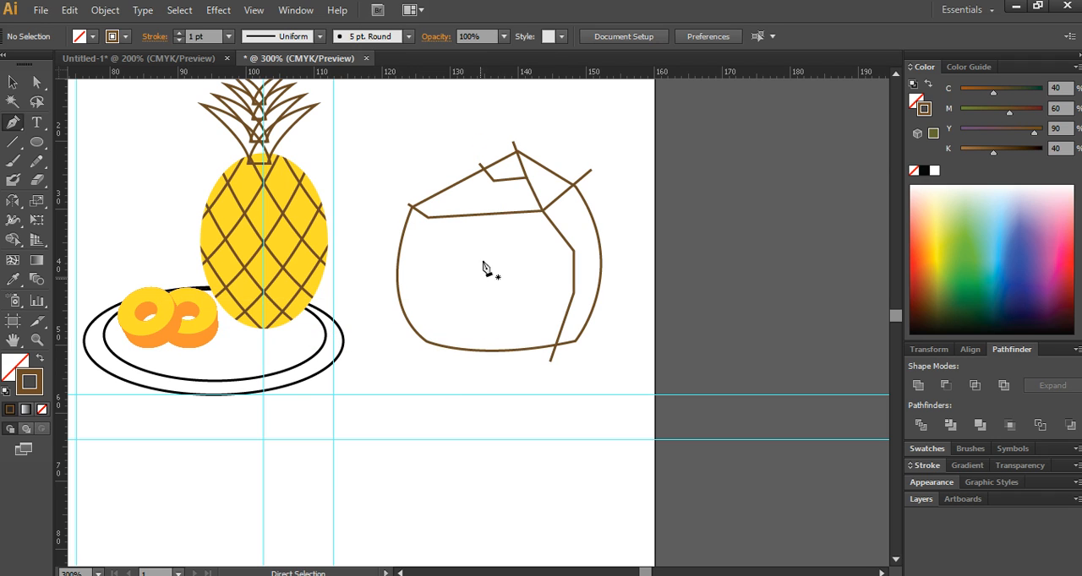
- Draw a matching angular facet line from the opening's left corner down the coconut's left side to just below its bottom edge
left_click(494, 181)
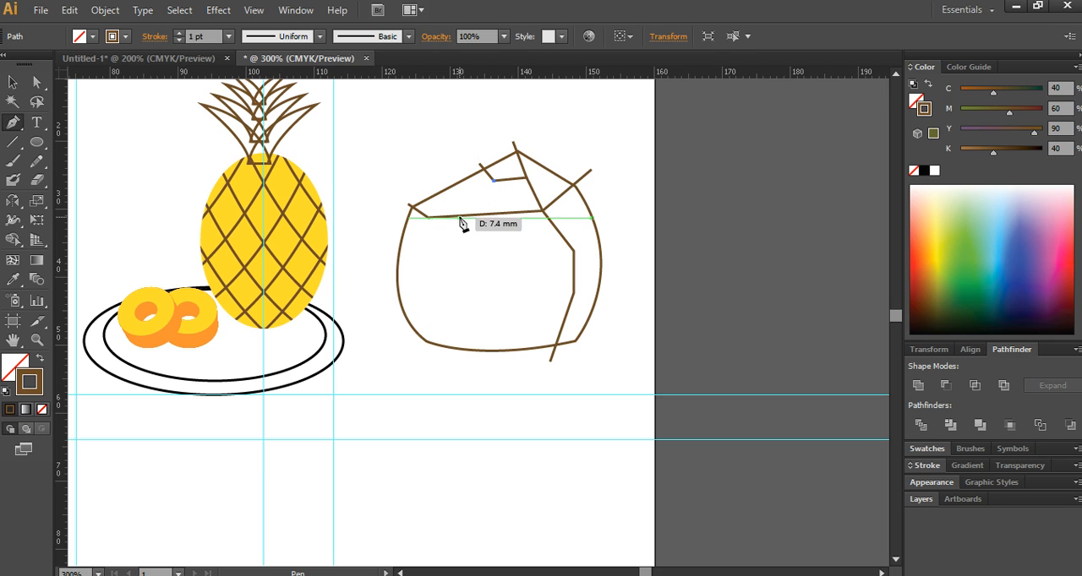
left_click(426, 256)
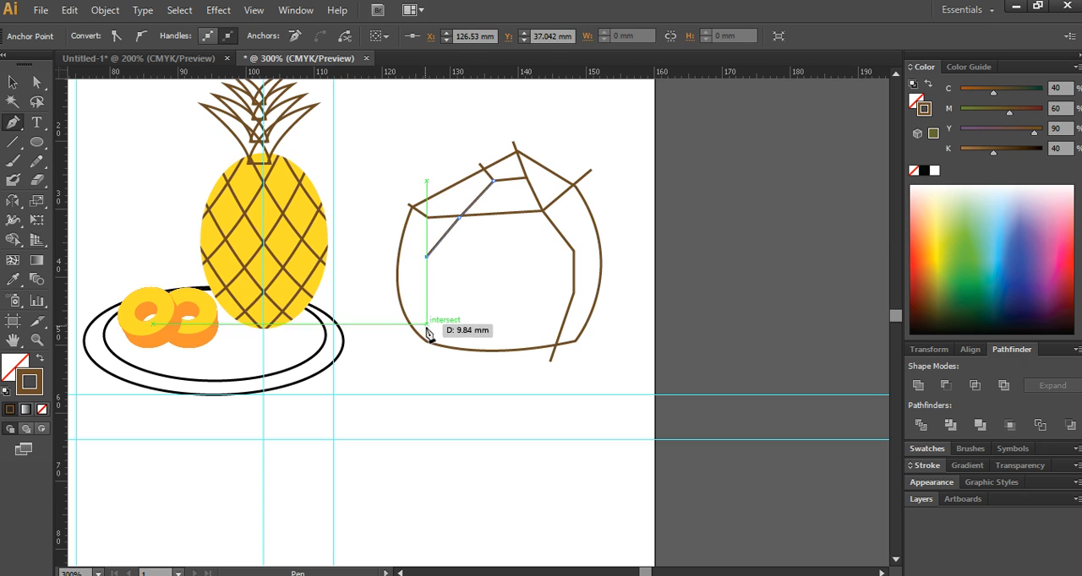
left_click(426, 315)
left_click(505, 356)
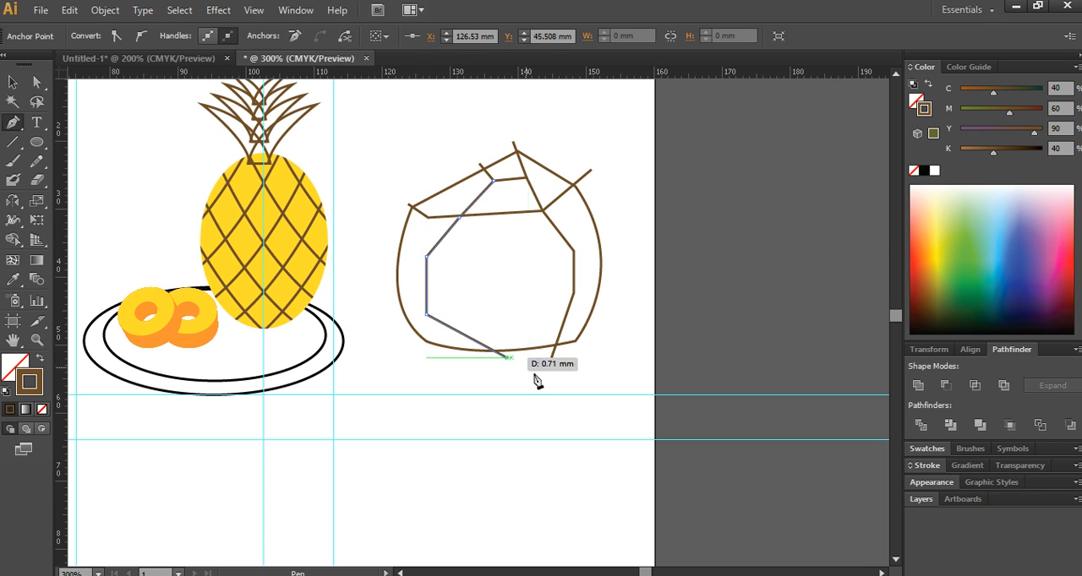
left_click(20, 86)
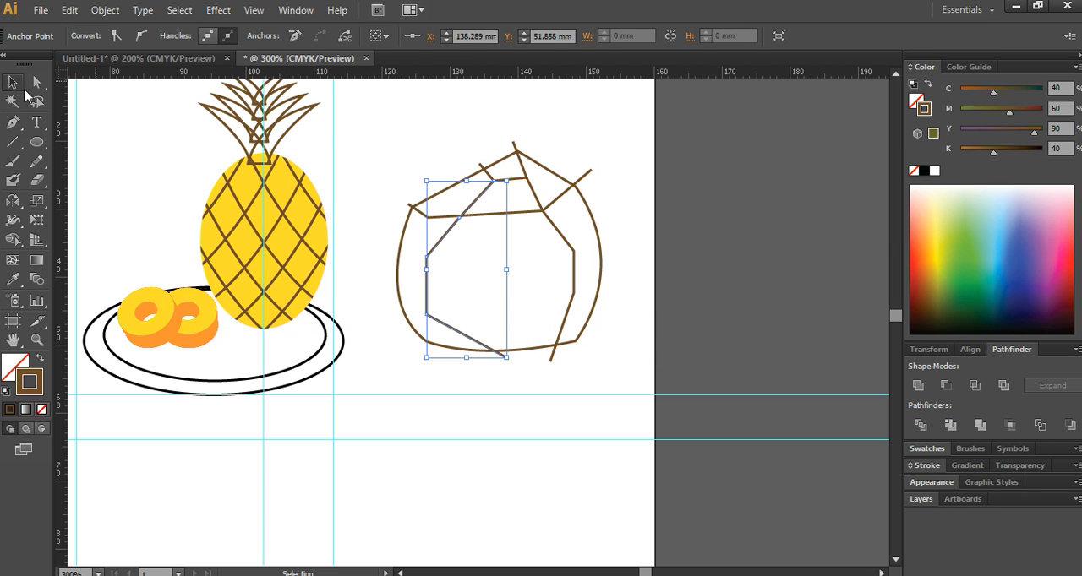
left_click(715, 216)
- Divide all the coconut's paths into separate pieces with Pathfinder and ungroup the result
scroll(555, 210, "up", 2, "alt")
mouse_move(267, 130)
left_mouse_down()
mouse_move(651, 478)
mouse_move(675, 452)
left_mouse_up()
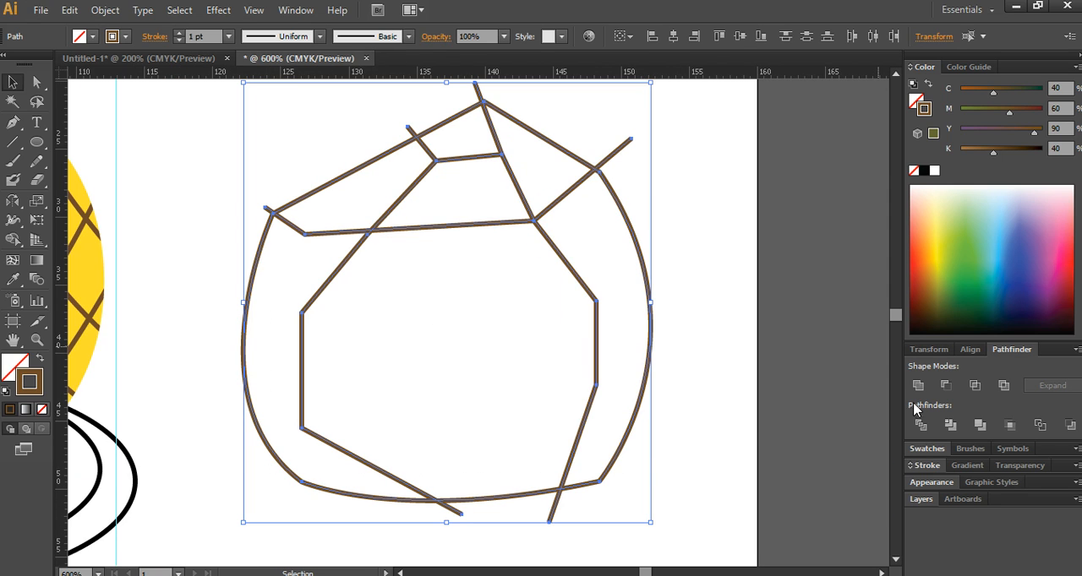
left_click(917, 430)
right_click(522, 251)
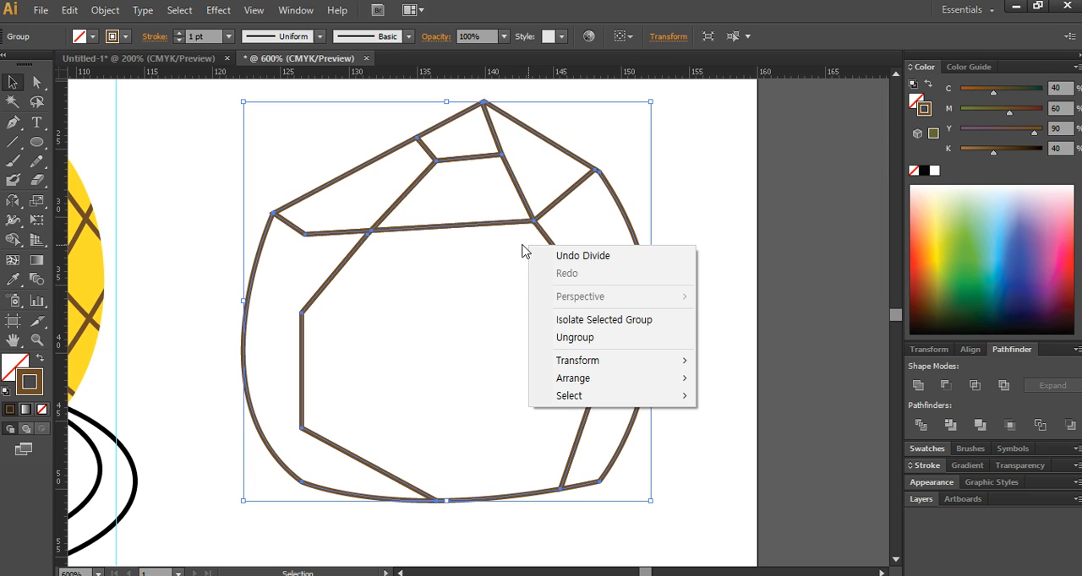
left_click(583, 342)
left_click_drag(698, 240, 588, 144)
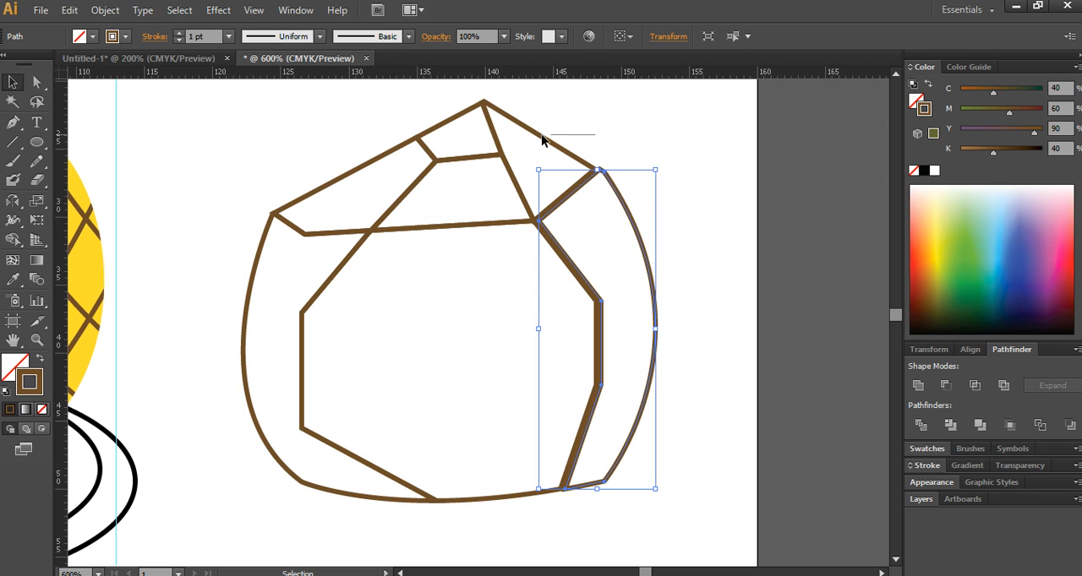
left_click(540, 144)
left_click(527, 161)
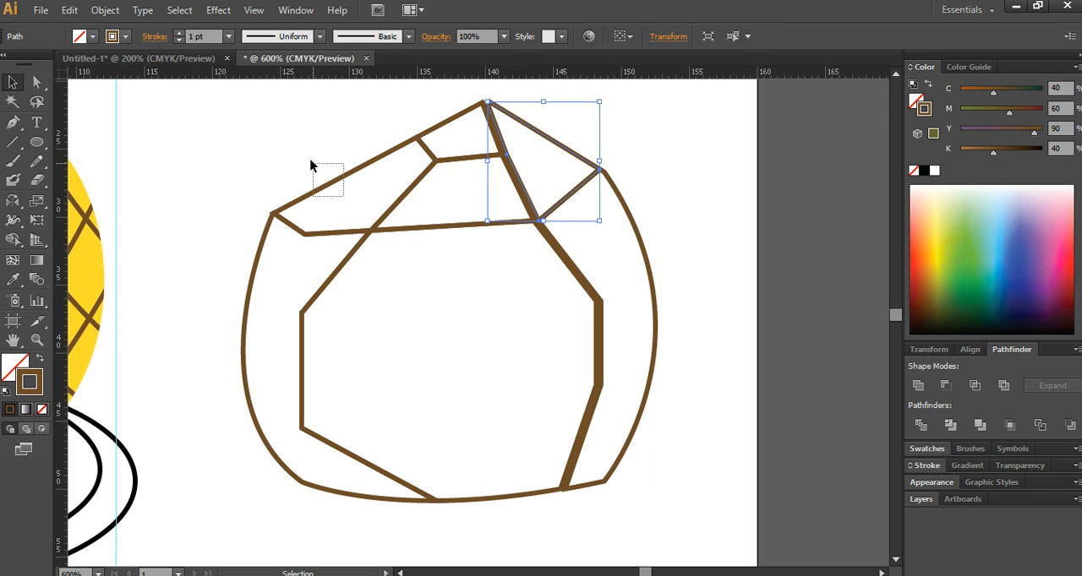
left_click_drag(311, 166, 311, 165)
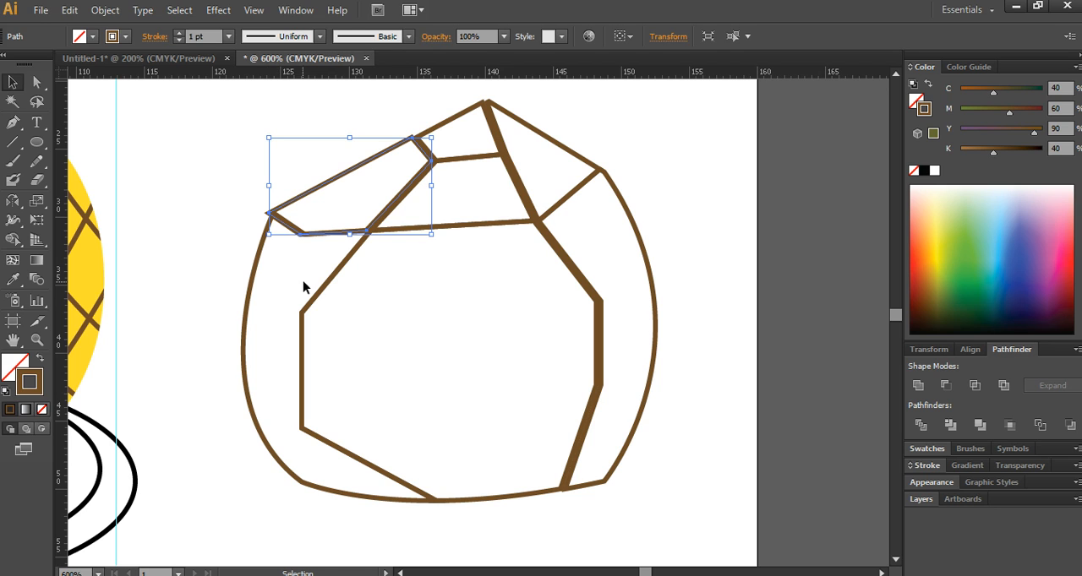
left_click(311, 290)
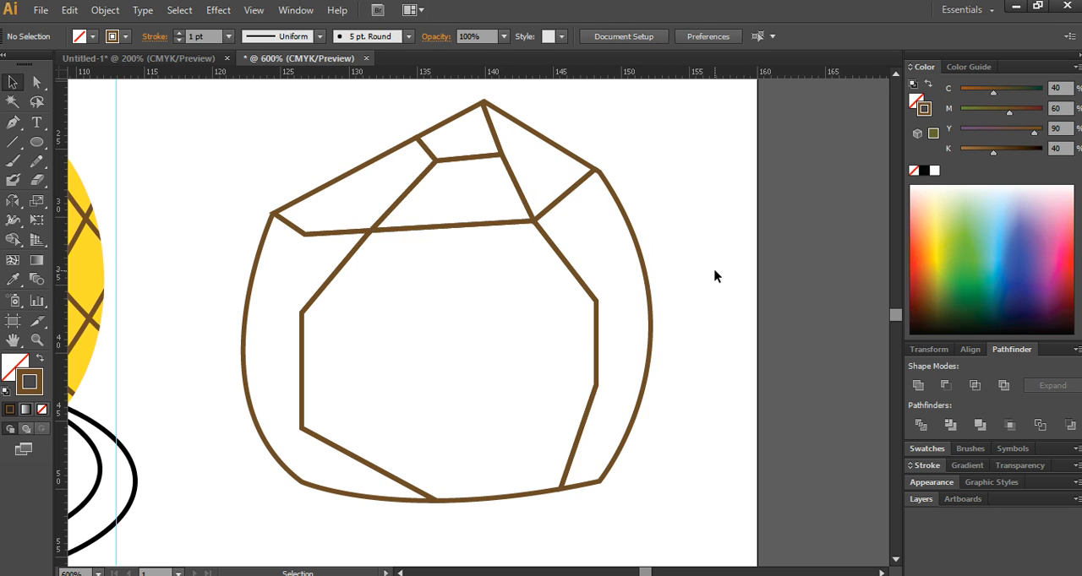
- Draw a flat ellipse about 33 × 12 mm around the coconut's base, with its bottom on the horizontal guide under the plate
scroll(626, 279, "down", 3, "alt")
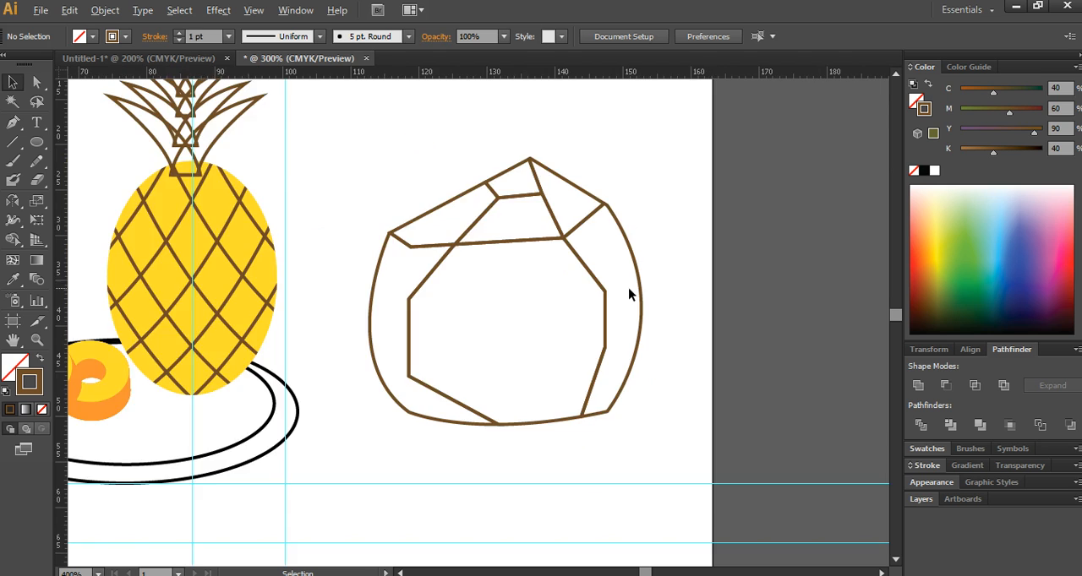
left_click(37, 142)
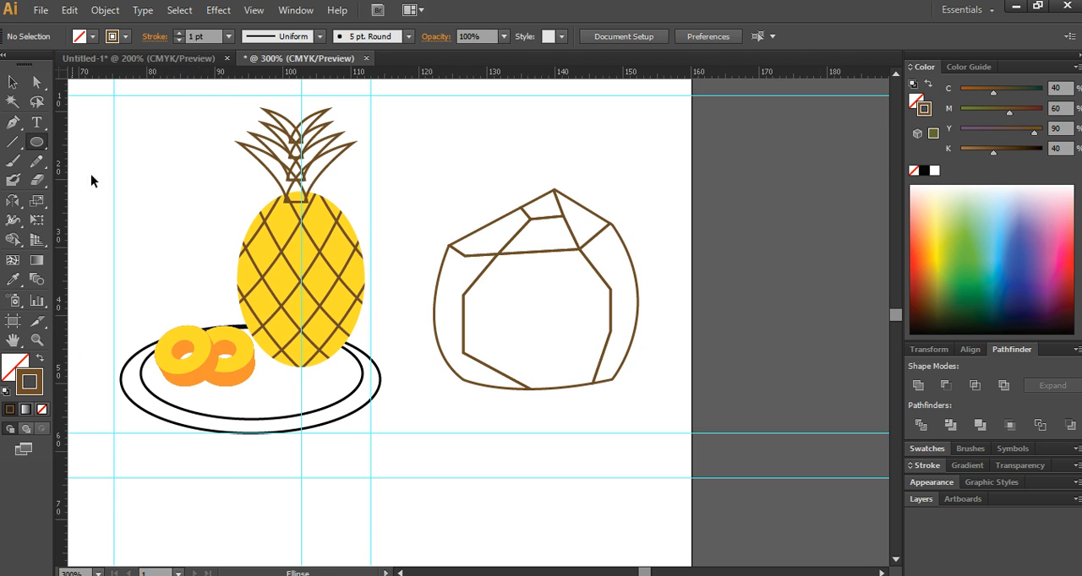
left_click_drag(424, 350, 646, 433)
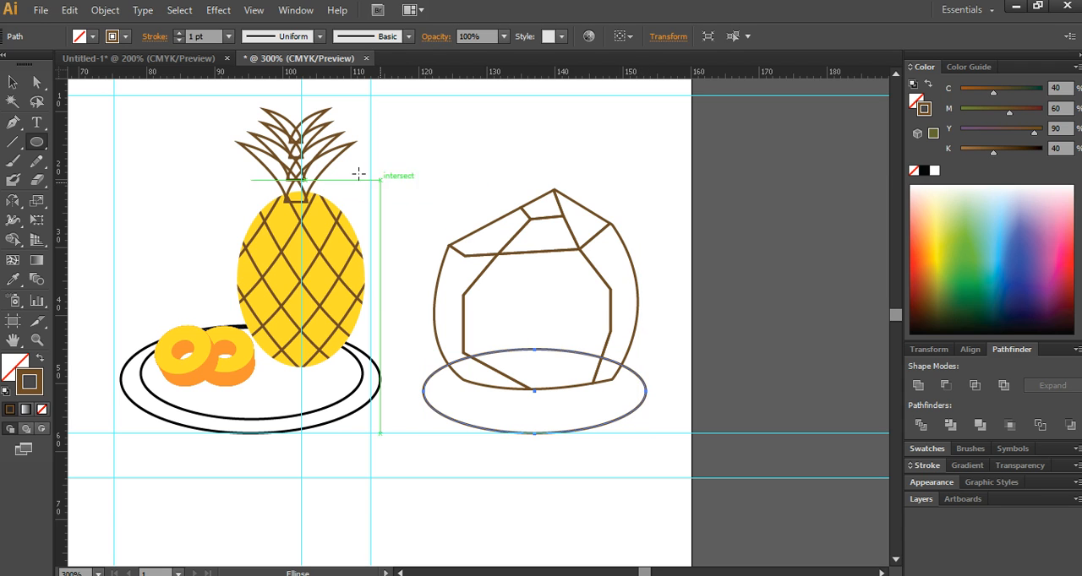
- Draw an eye circle about 4 mm across at the left of the coconut's front, with a larger and a smaller highlight circle inside
mouse_move(489, 288)
left_mouse_down()
mouse_move(512, 305)
mouse_move(503, 303)
left_mouse_up()
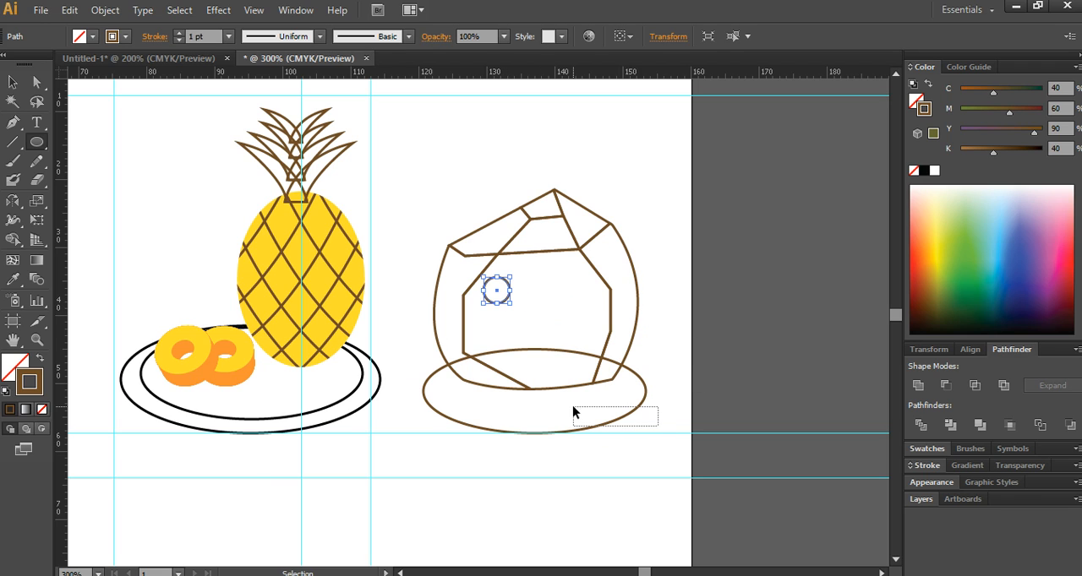
left_click(546, 409, "ctrl")
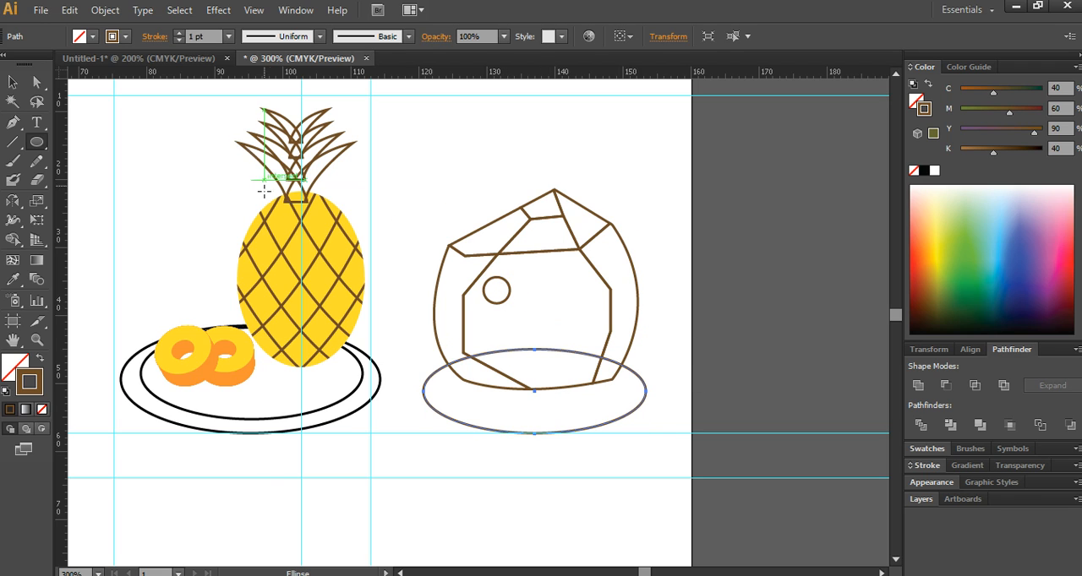
scroll(518, 289, "up", 1)
scroll(517, 289, "up", 1)
left_click_drag(463, 286, 484, 304)
left_click(13, 82)
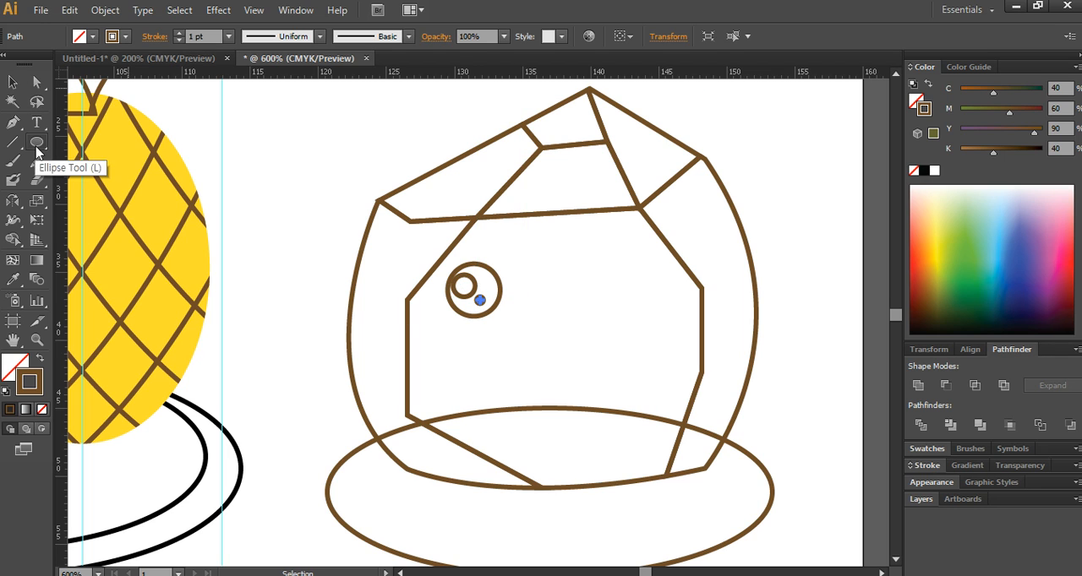
- Draw an upright ellipse about 12 × 18.5 mm at the artboard's right edge as the base for the mouth
left_click_drag(36, 142, 93, 179)
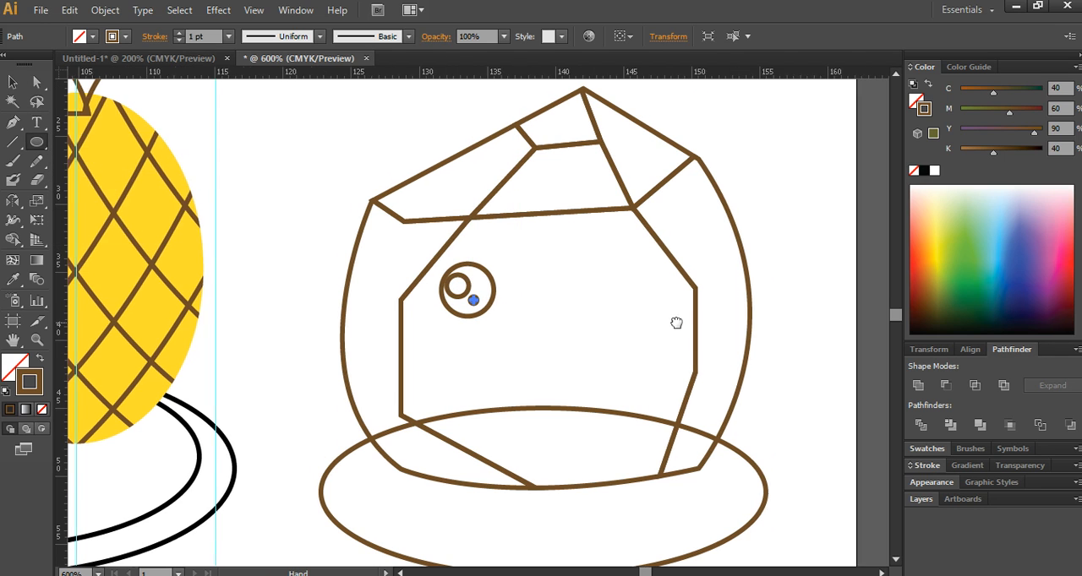
left_click_drag(676, 321, 271, 290)
mouse_move(388, 121)
left_mouse_down()
mouse_move(394, 153)
mouse_move(525, 361)
mouse_move(550, 372)
left_mouse_up()
key("v")
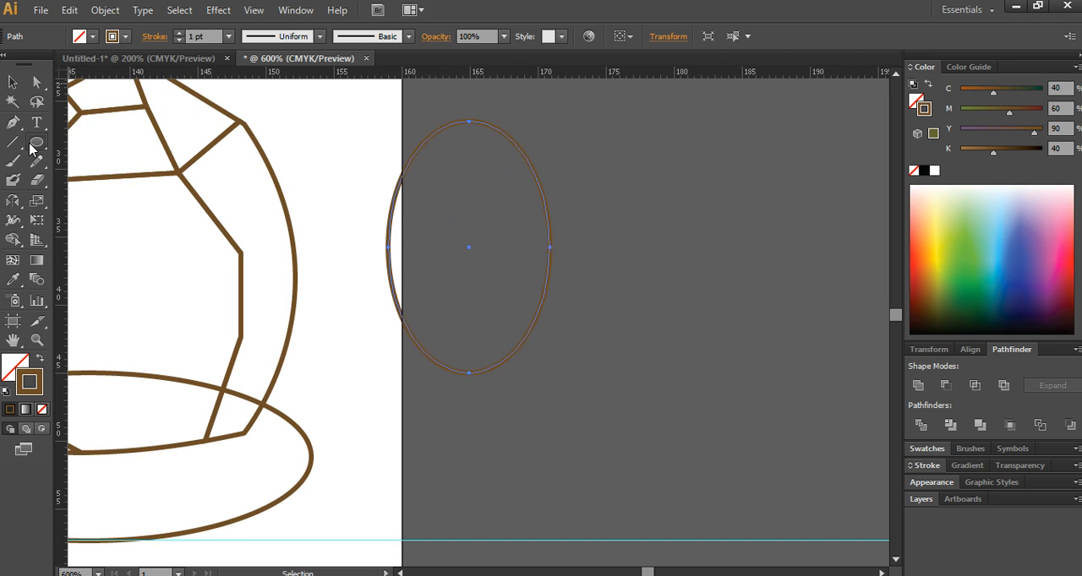
- Draw a rectangle about 20 × 10 mm over the upright ellipse's upper part and subtract it to give the mouth a flat top
left_click_drag(31, 146, 34, 145)
mouse_move(353, 95)
left_mouse_down()
mouse_move(622, 290)
mouse_move(629, 226)
left_mouse_up()
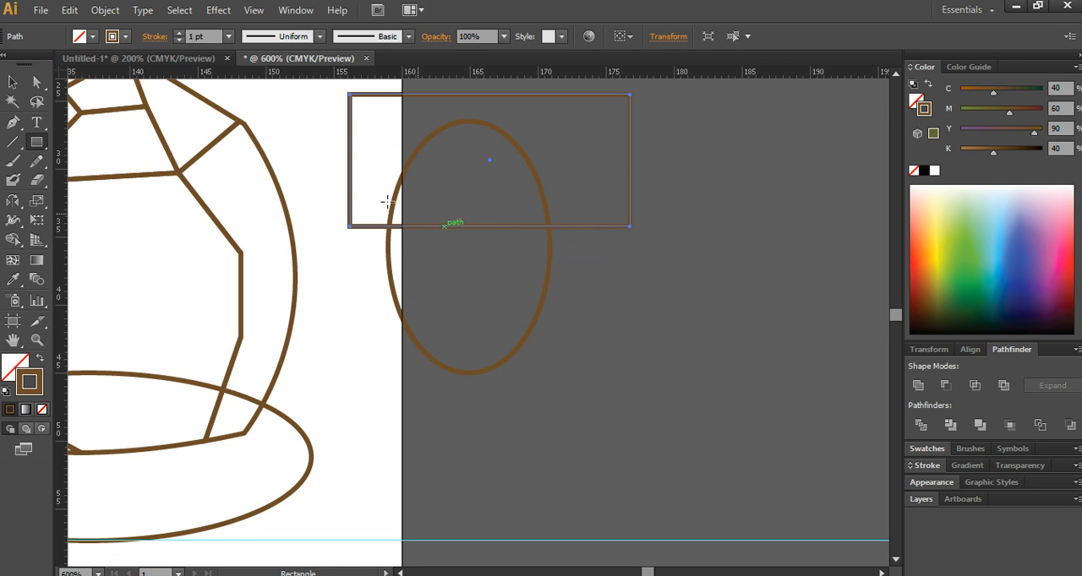
left_click(13, 82)
left_click_drag(681, 342, 497, 149)
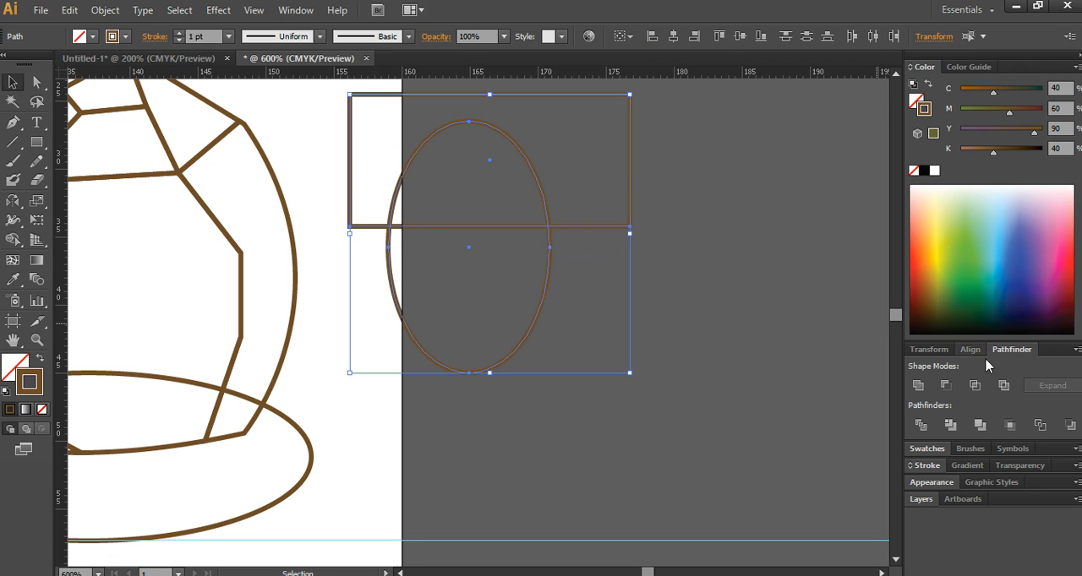
left_click(947, 386)
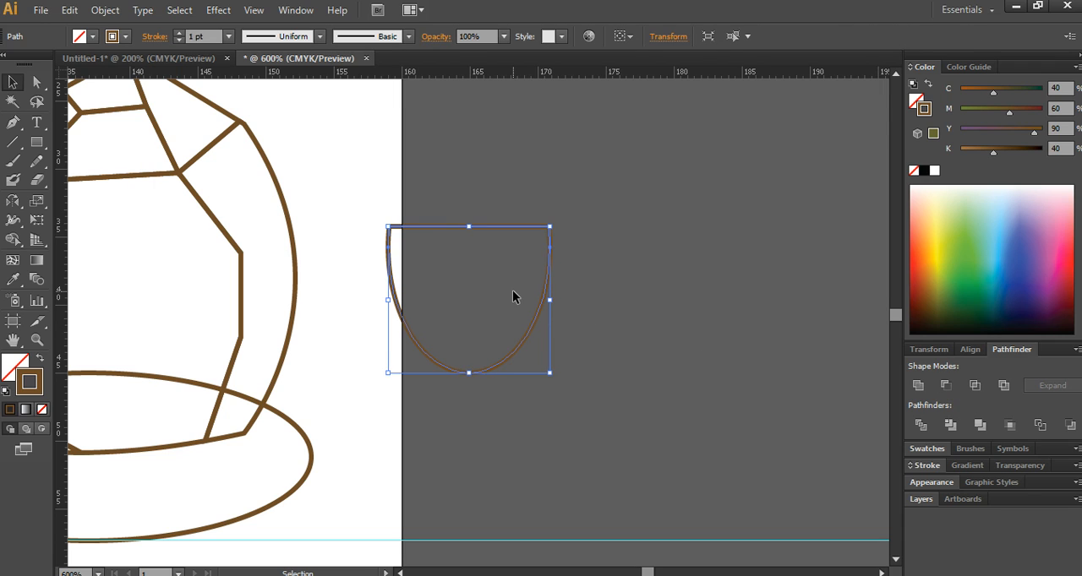
- Draw an upward-bulging arc across the mouth's lower part and divide the mouth with it to form the tongue
left_click(14, 122)
left_click(388, 357)
left_click_drag(549, 352, 657, 417)
left_click(15, 83)
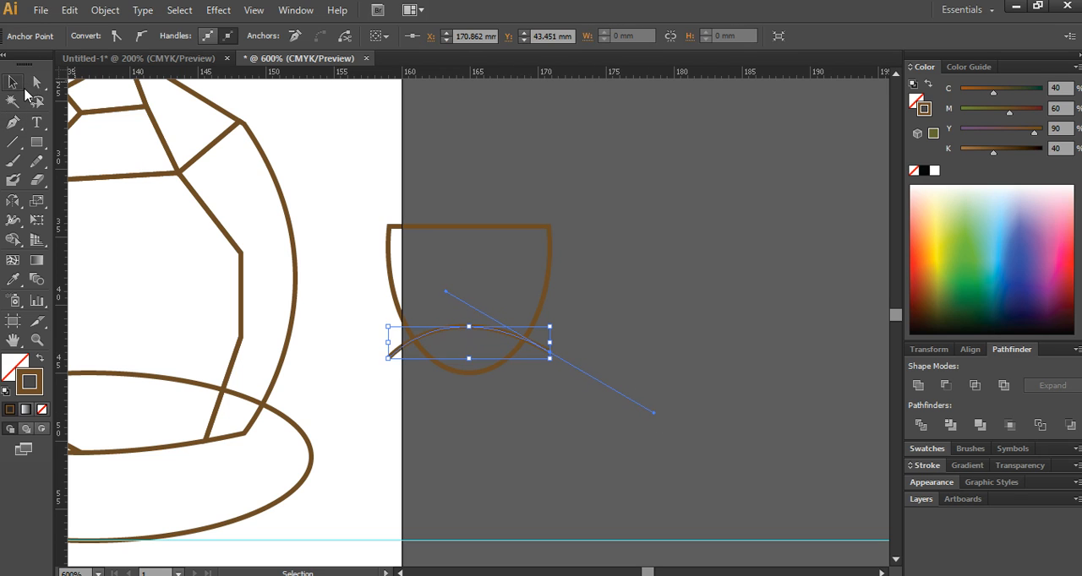
left_click(473, 228, "shift")
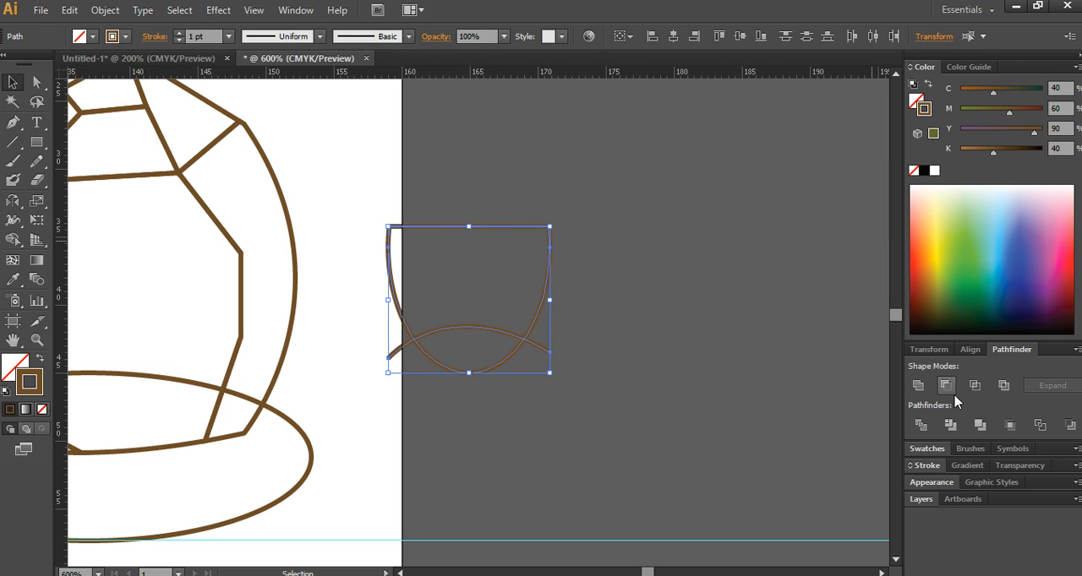
left_click(921, 425)
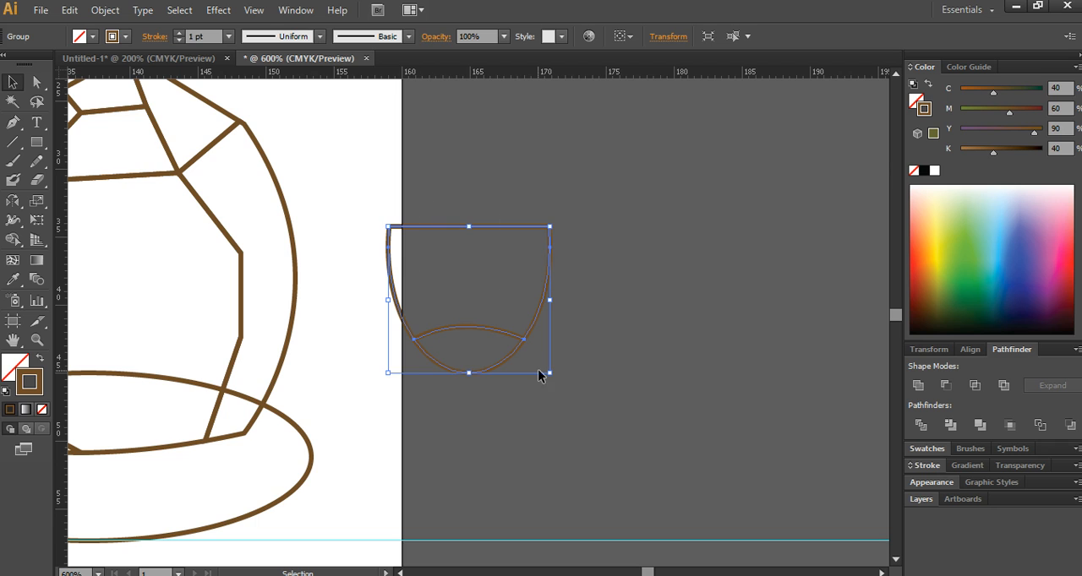
- Move the mouth onto the coconut's front below the eye and scale it proportionally to about 8.5 mm wide
scroll(508, 364, "down", 1)
left_click_drag(440, 383, 557, 415)
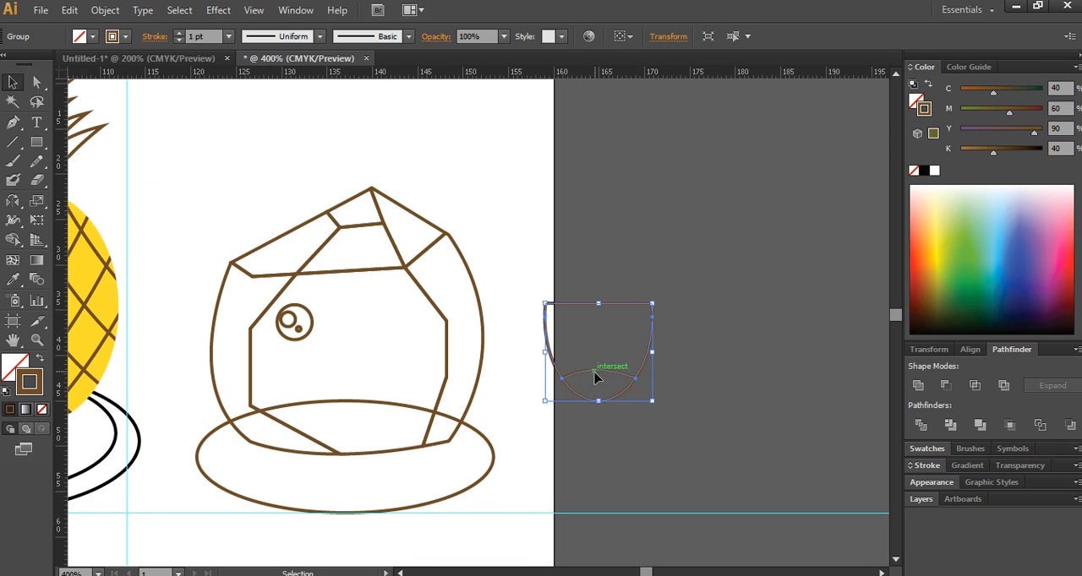
left_click_drag(599, 372, 356, 412)
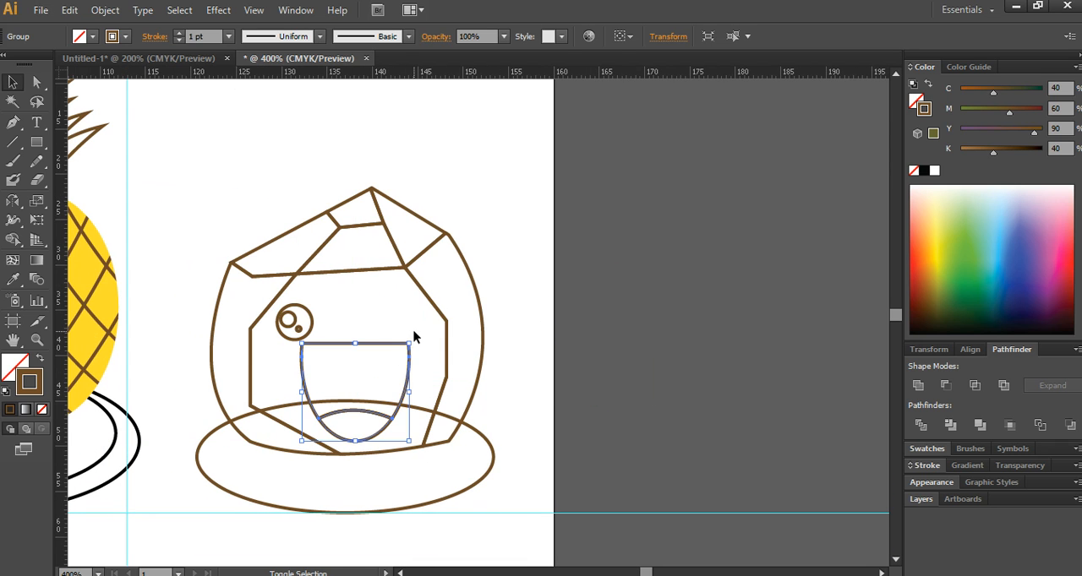
left_click_drag(408, 344, 370, 365)
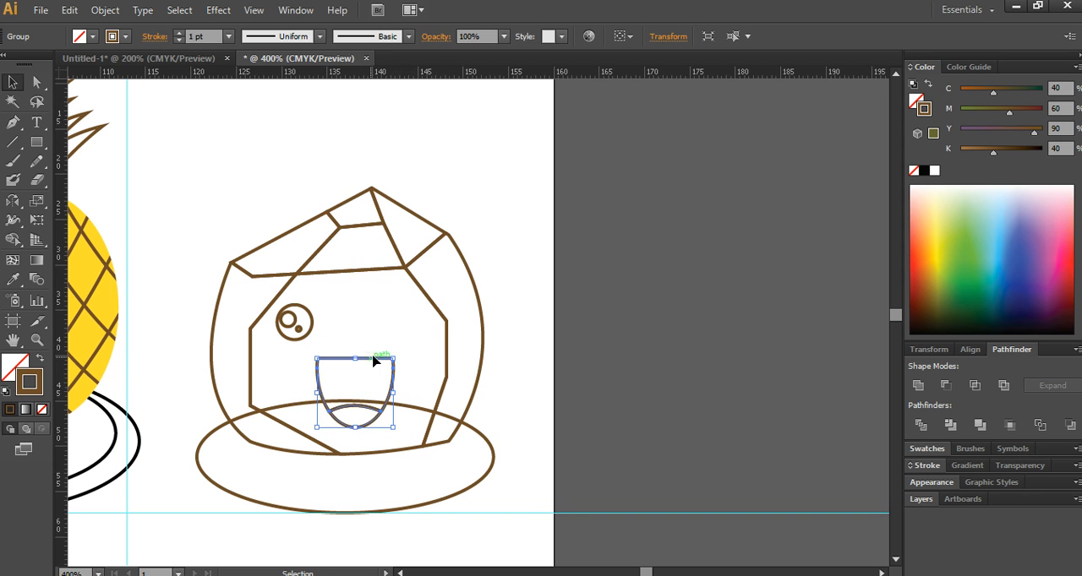
left_click(566, 268)
- Draw a bent straw line from the coconut's opening, rising about 13 mm and then sloping about 4 mm down to the right
scroll(567, 268, "up", 4)
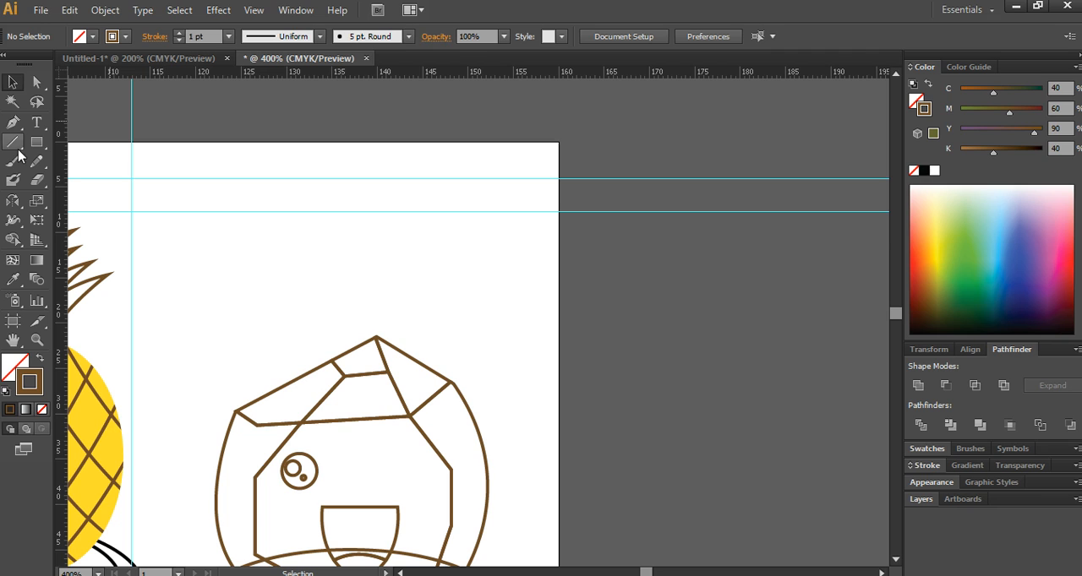
left_click(13, 122)
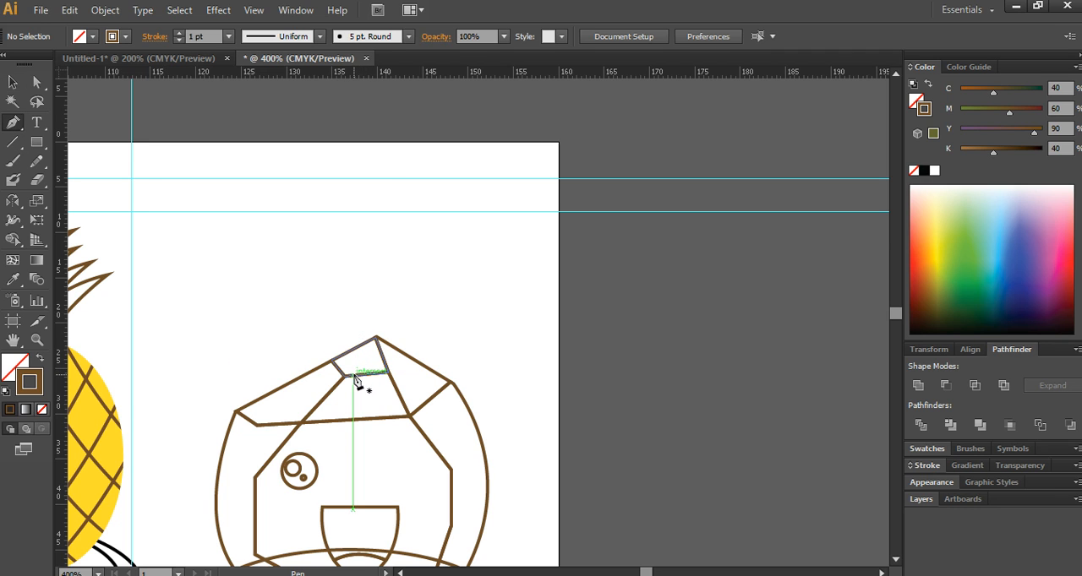
left_click(354, 375)
left_click(385, 260)
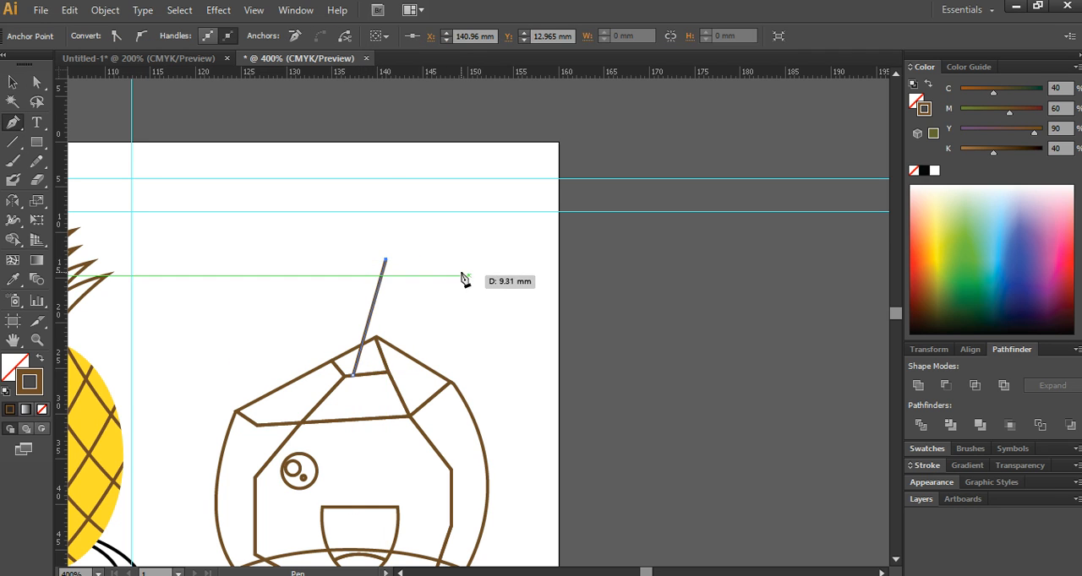
left_click(426, 259)
key("ctrl+z")
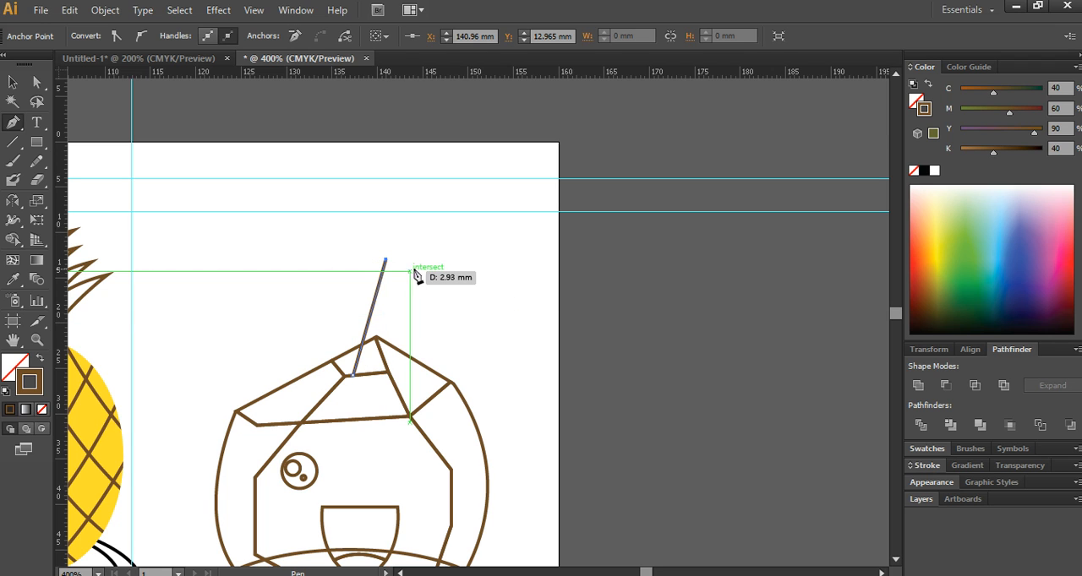
left_click(416, 270)
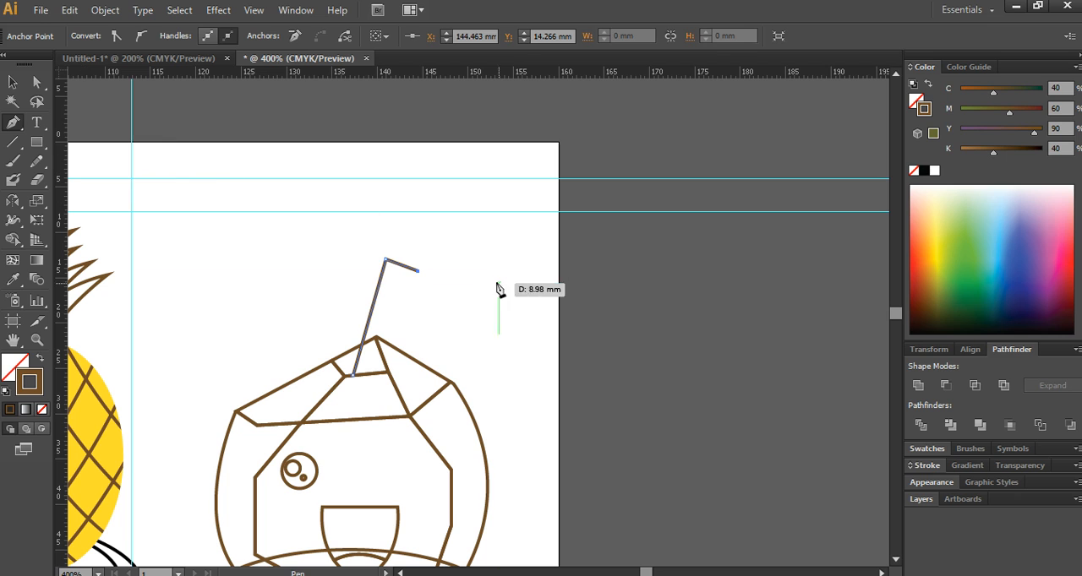
- Draw a small closed teardrop about 5 mm wide just beyond the straw's tip, with its point facing the straw
left_click(471, 266, "ctrl")
left_click_drag(454, 275, 400, 254)
left_click(406, 258)
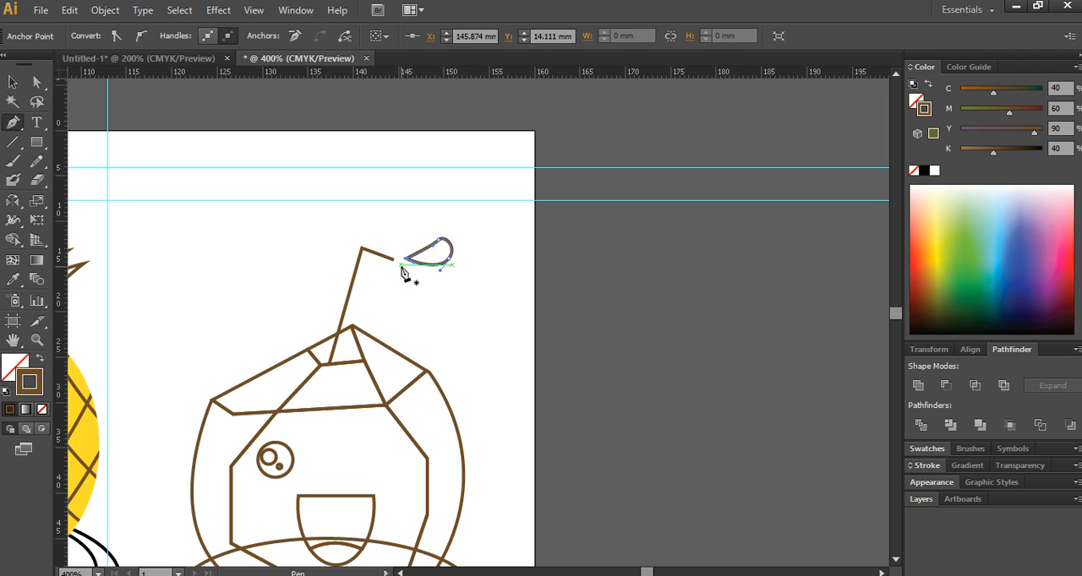
- Draw a larger curved teardrop about 9 mm wide below the first one and reshape the curve at its pointed end
left_click(400, 265)
mouse_move(455, 278)
left_mouse_down()
mouse_move(471, 278)
mouse_move(485, 307)
mouse_move(414, 284)
mouse_move(416, 300)
mouse_move(390, 277)
left_mouse_up()
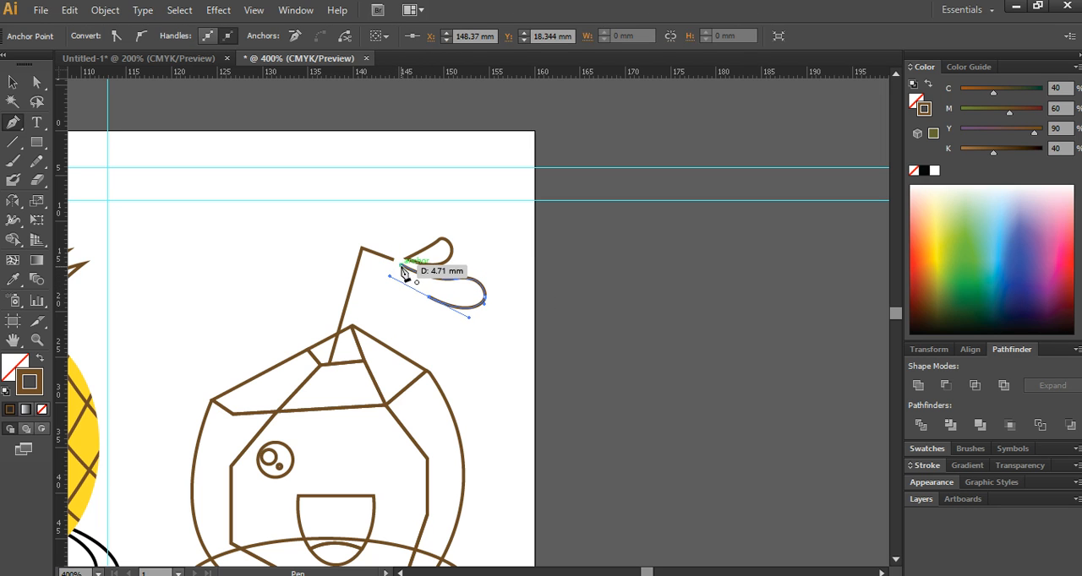
left_click(400, 265)
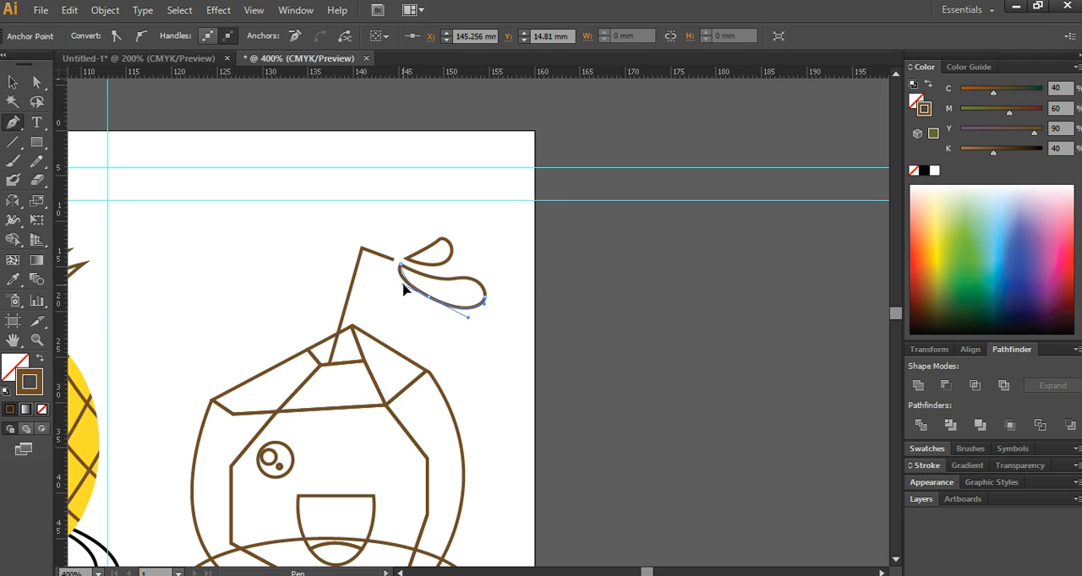
left_click_drag(403, 285, 403, 285)
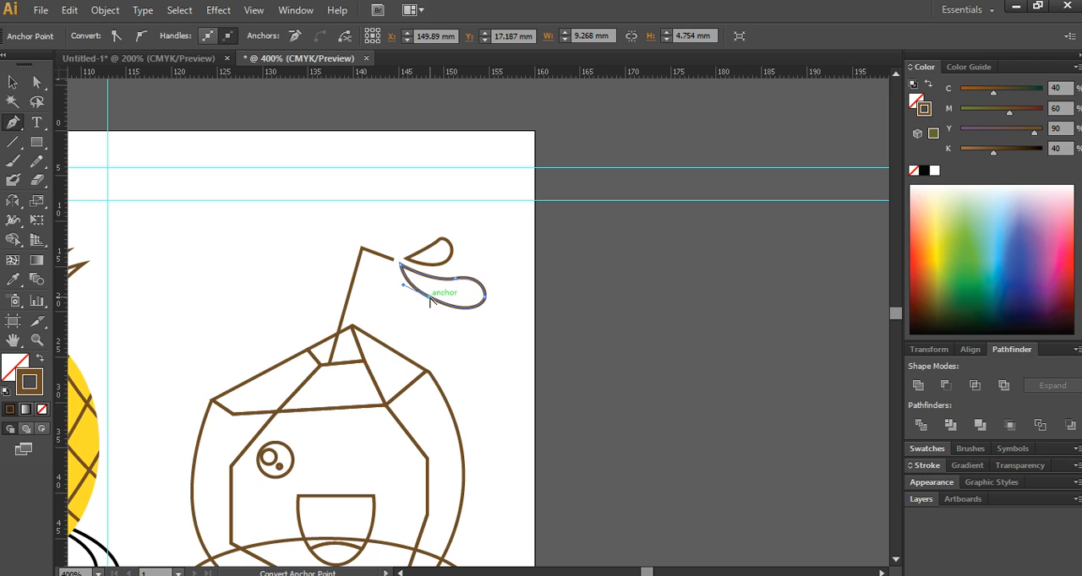
- Move the larger teardrop's lower middle anchor point down to Y 19.05 mm to make the drop fuller
left_click(430, 297, "alt")
key("ctrl+z")
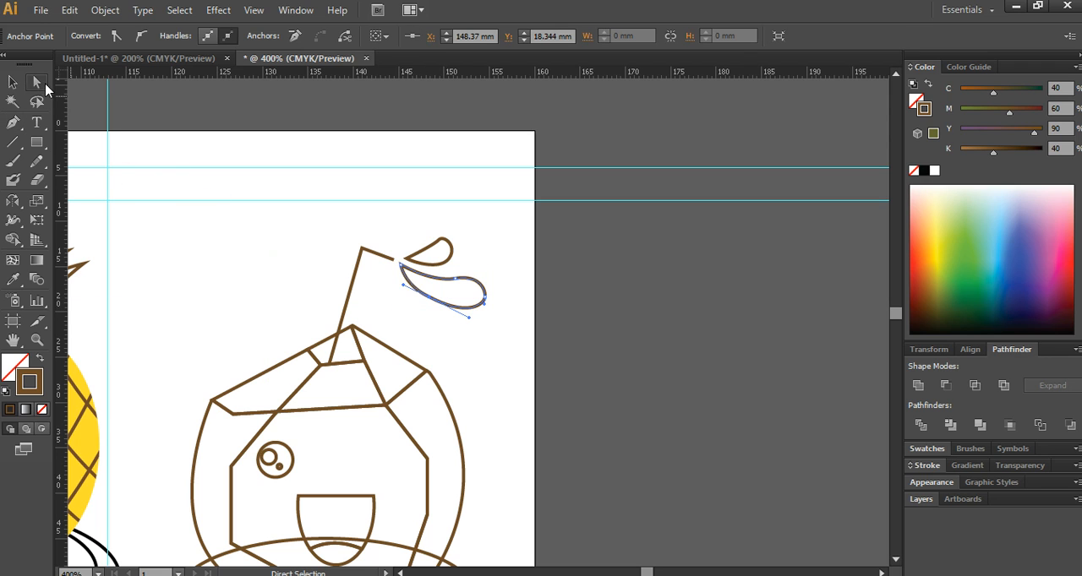
left_click(430, 297)
key("Down")
key("Down")
key("Down")
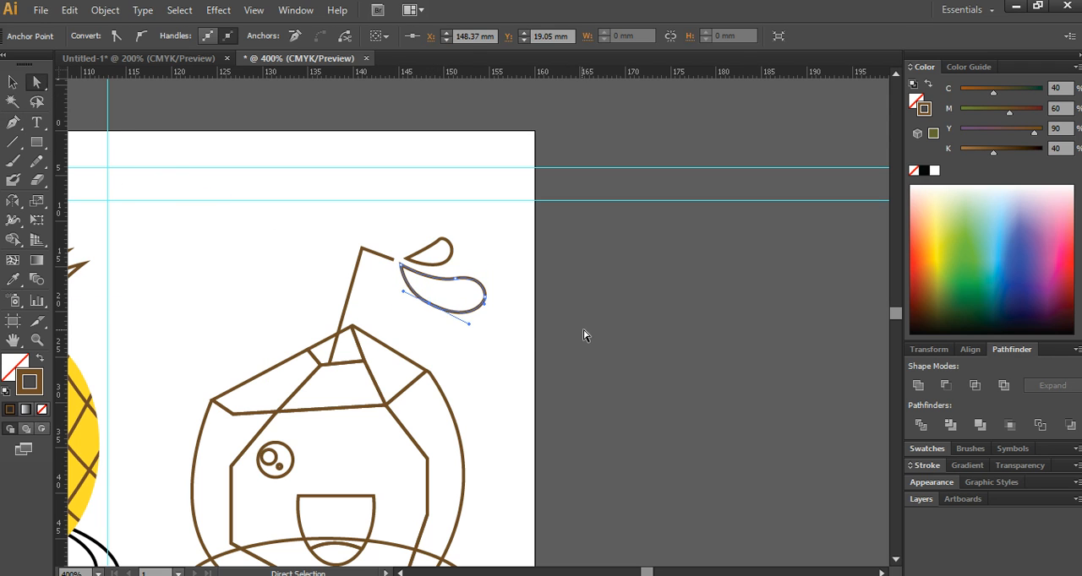
left_click(647, 325)
- Draw the curved upper part of a flip-flop sole with the Pen tool below the pineapple plate, from the outer side over the toe to the inner waist
scroll(591, 363, "down", 2)
left_click_drag(510, 391, 683, 167)
left_click_drag(624, 449, 631, 413)
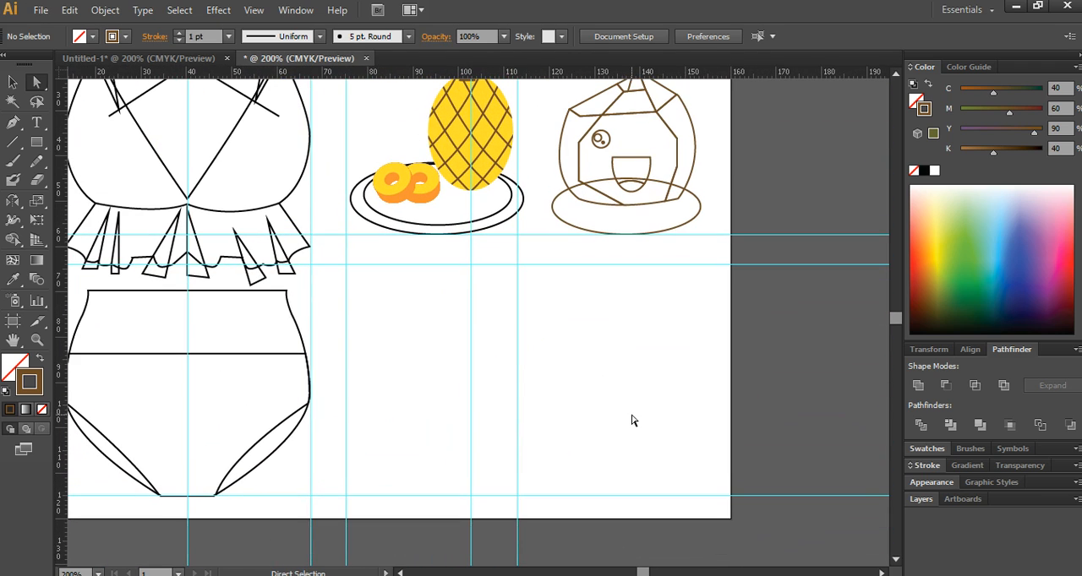
left_click(12, 122)
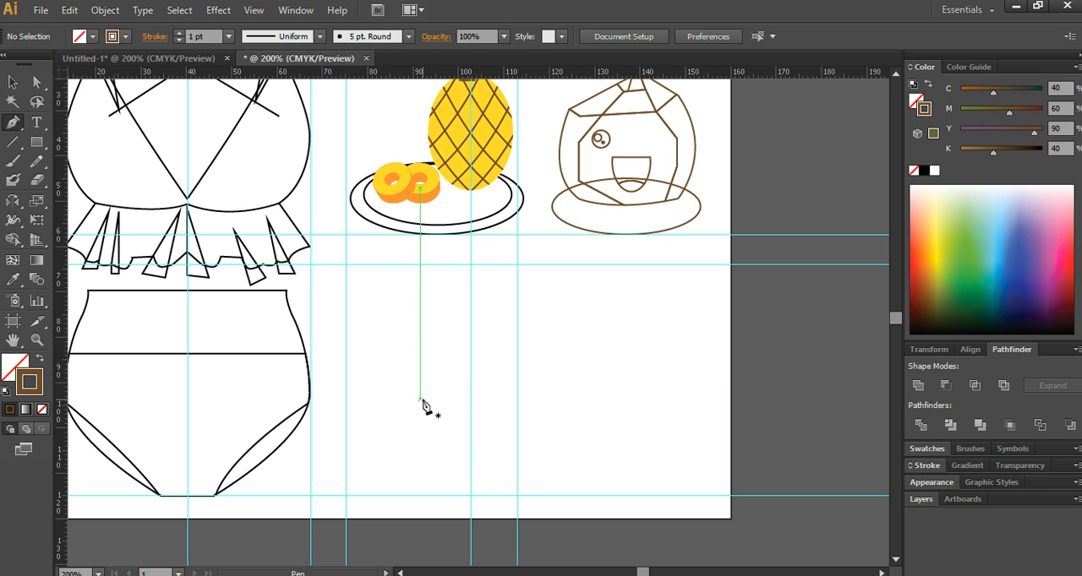
left_click(438, 432)
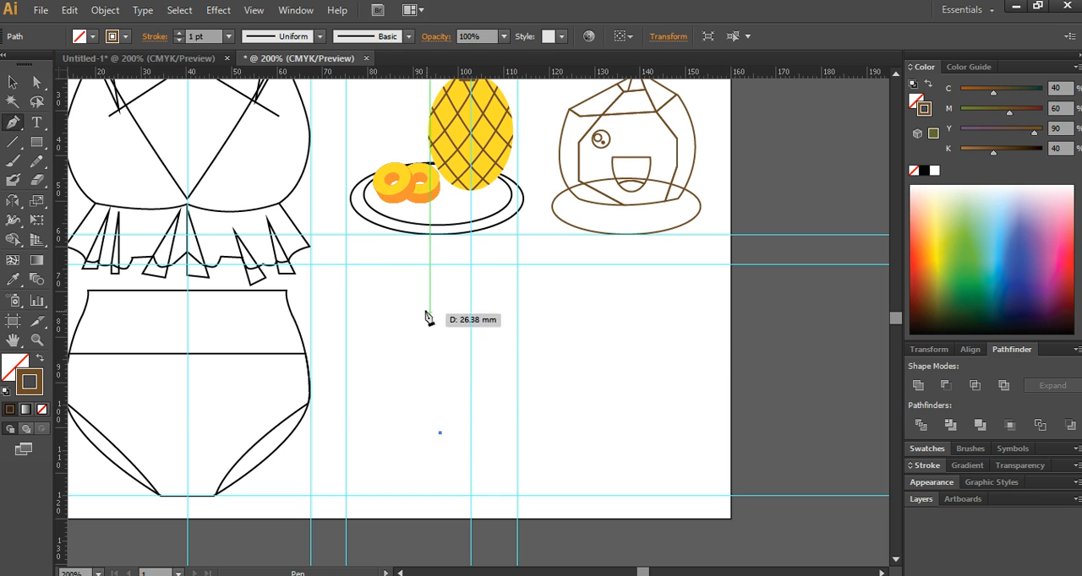
left_click_drag(413, 311, 493, 292)
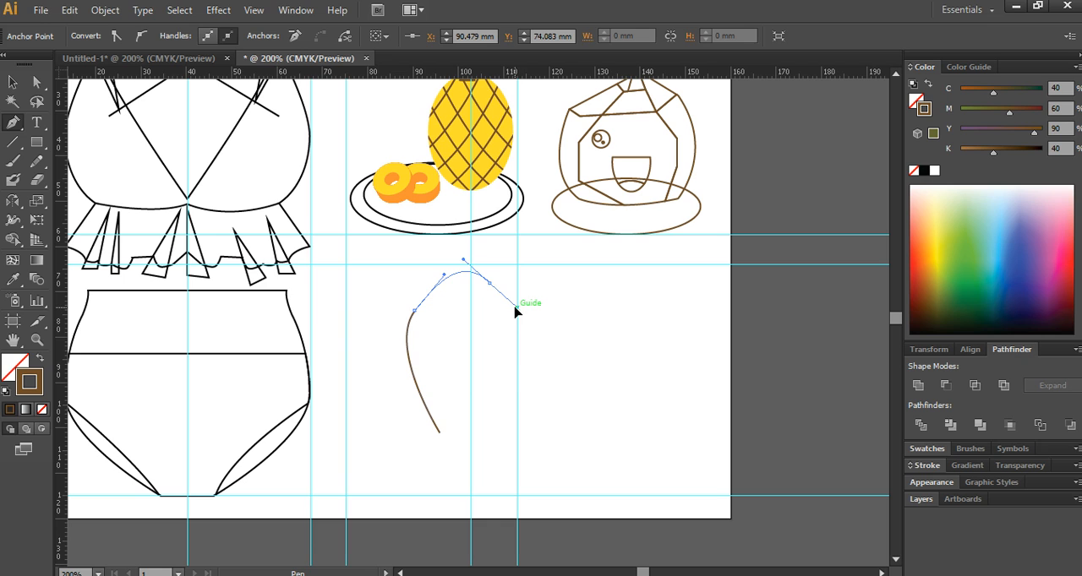
left_click_drag(516, 311, 517, 306)
left_click(504, 363)
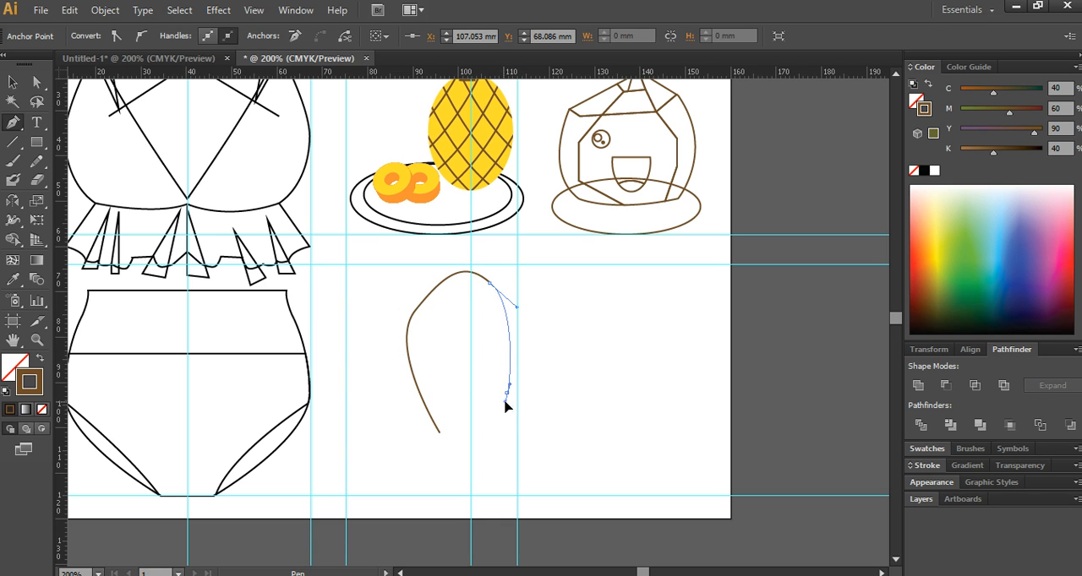
left_click_drag(505, 408, 499, 389)
- Continue the sole path around a rounded heel down to the lower guide and close it into an outline about 49 mm tall
key("space")
left_click_drag(512, 432, 476, 322)
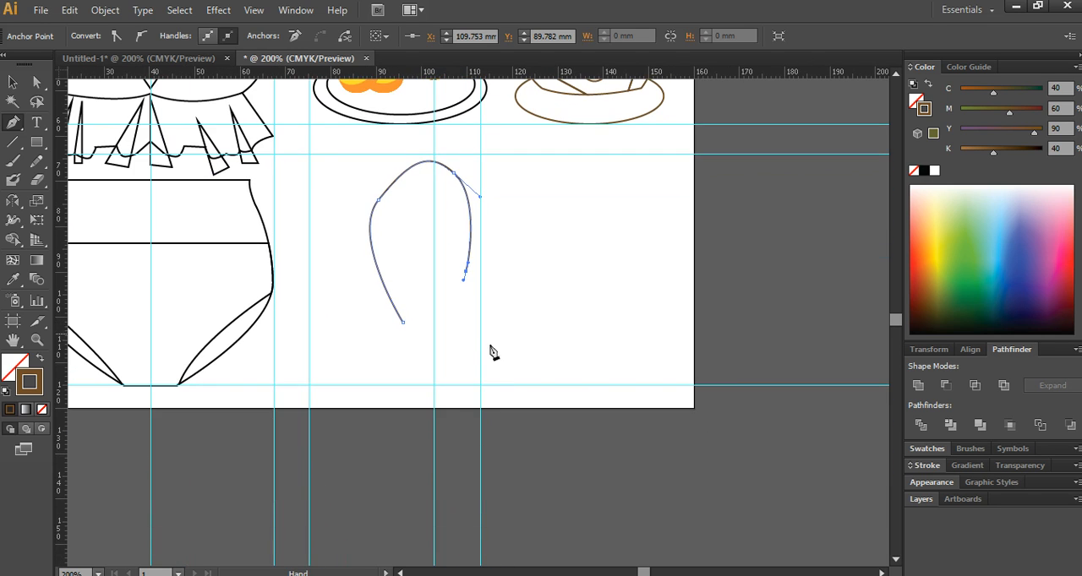
left_click(504, 377)
mouse_move(503, 377)
left_mouse_down()
mouse_move(492, 395)
mouse_move(485, 381)
left_mouse_up()
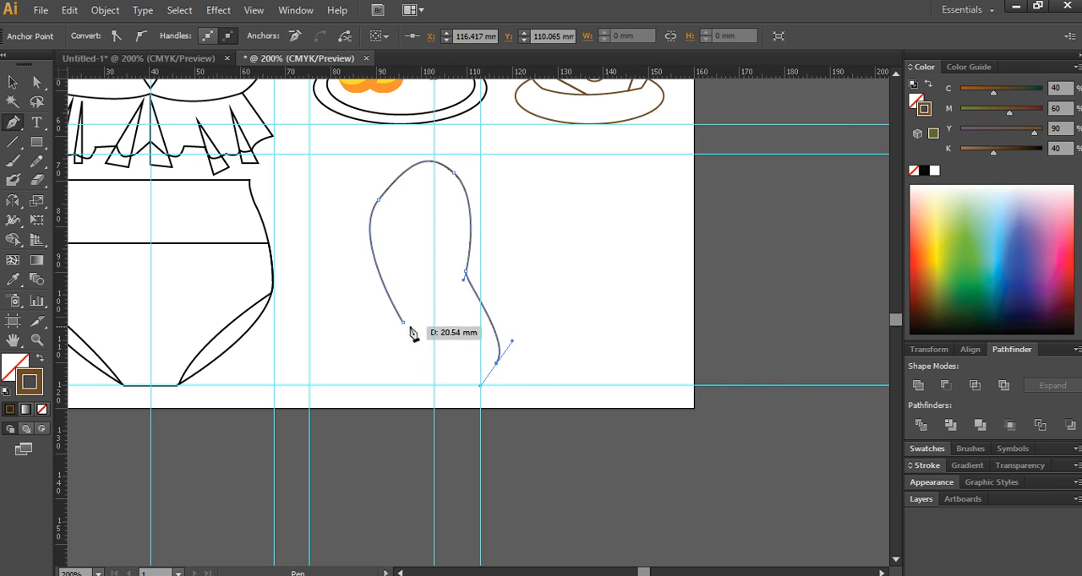
left_click_drag(402, 322, 381, 266)
left_click_drag(374, 232, 376, 223)
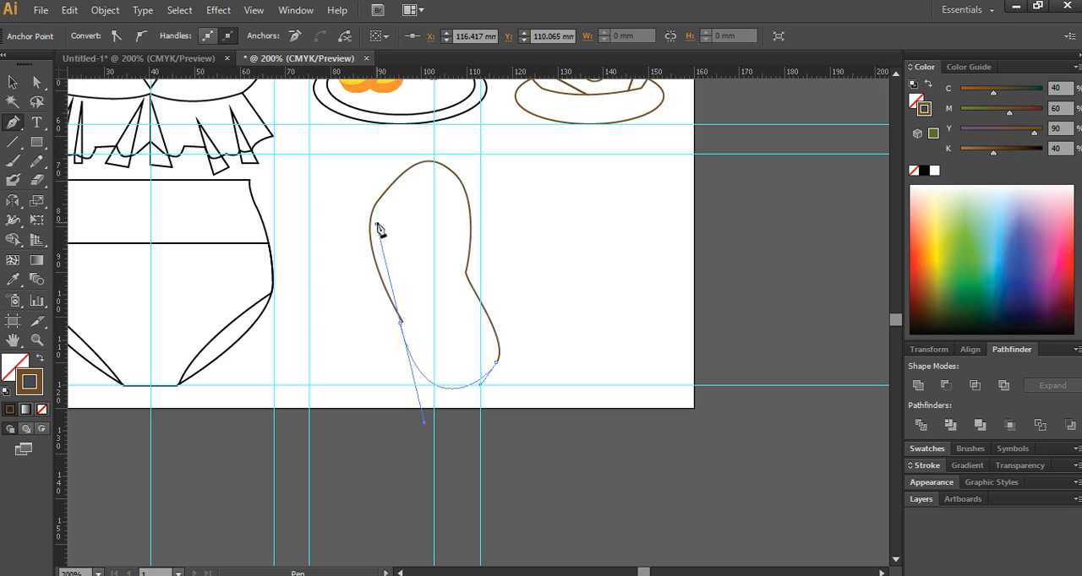
key("ctrl+z")
left_click_drag(403, 323, 366, 236)
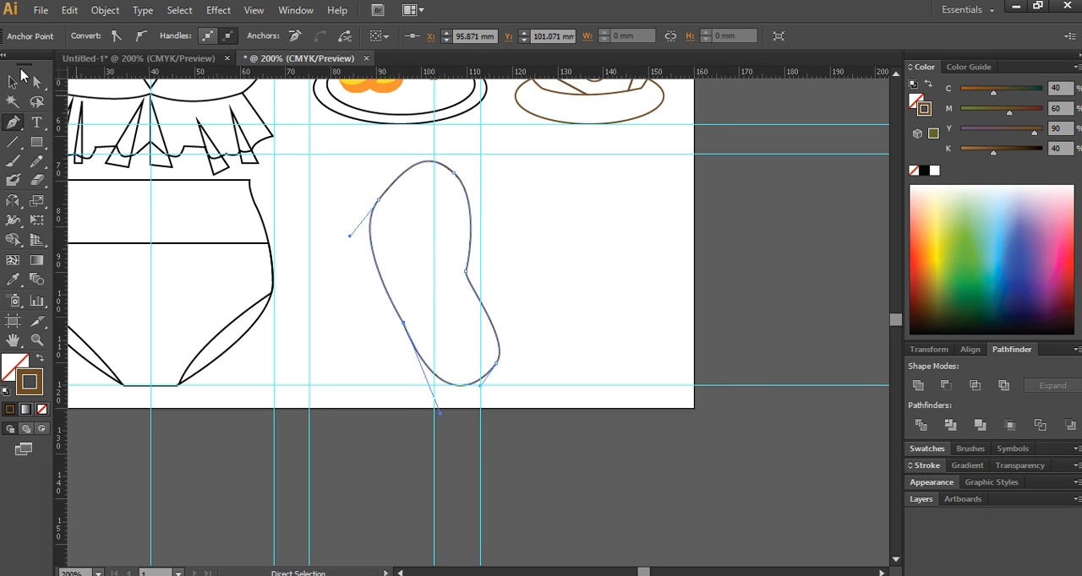
- Move the sole's upper right anchor point to X 106.7 mm and reshape the curve running into the inner waist
left_click(36, 82)
left_click_drag(454, 173, 449, 174)
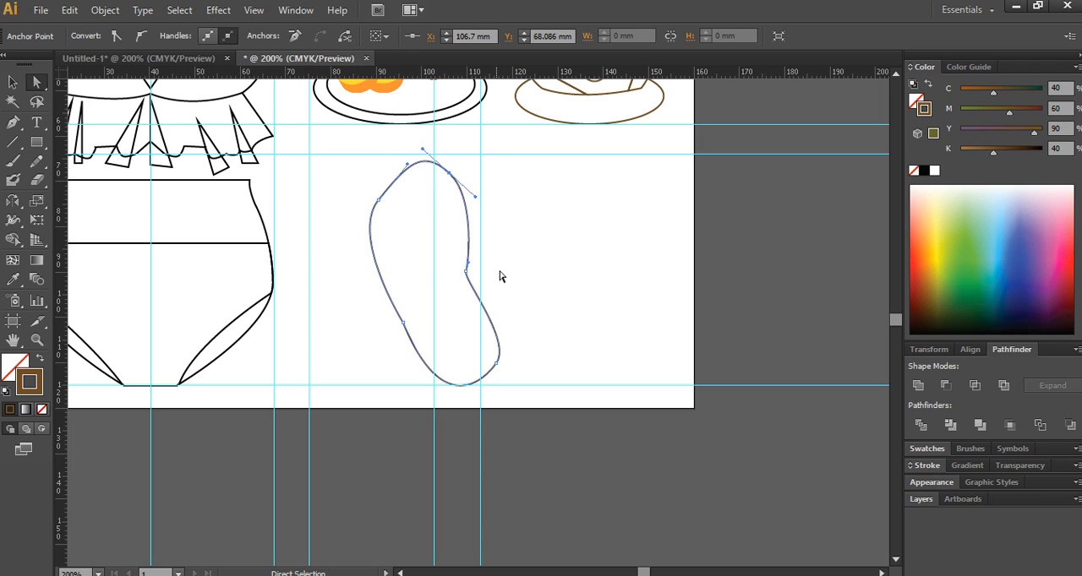
left_click(465, 271)
left_click_drag(470, 267, 465, 240)
left_click(557, 313)
left_click_drag(540, 281, 413, 286)
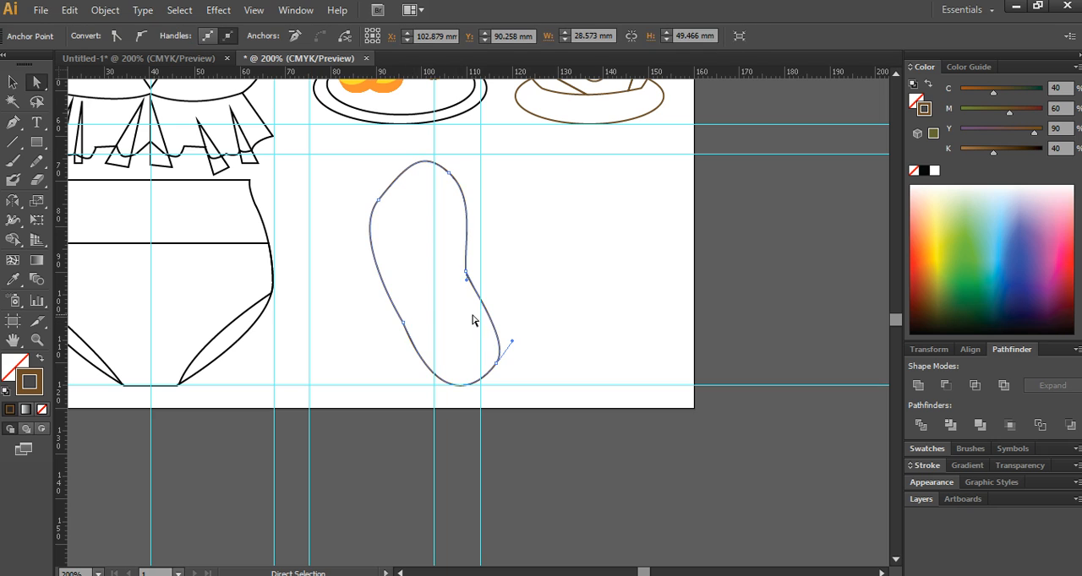
- Move the sole's upper left anchor point to X 91.184 mm, Y 73.025 mm to smooth the toe curve
left_click(579, 236)
left_click_drag(330, 185, 420, 327)
key("Right")
key("Right")
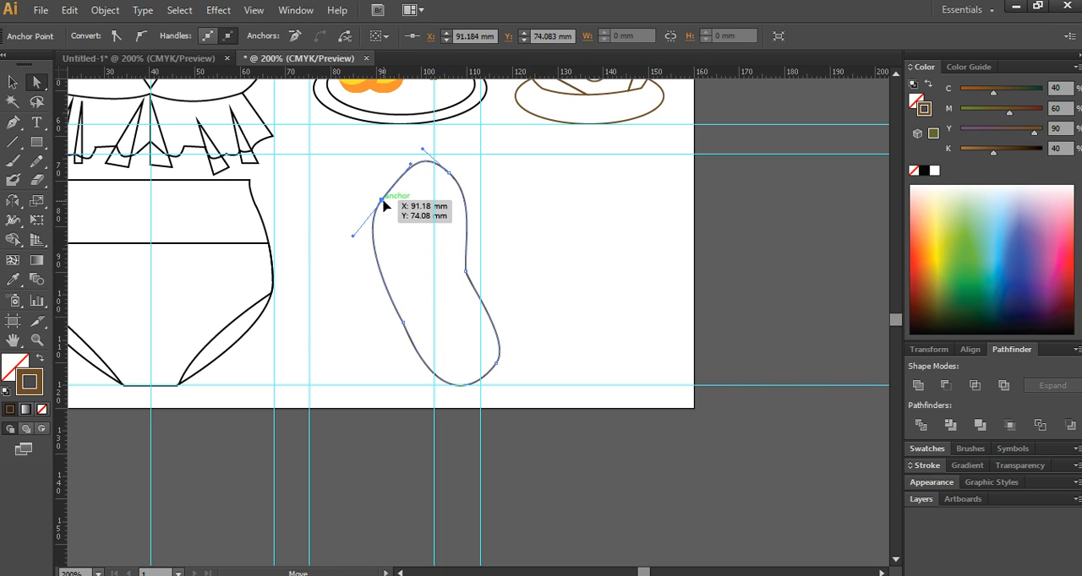
key("Up")
key("Up")
key("Up")
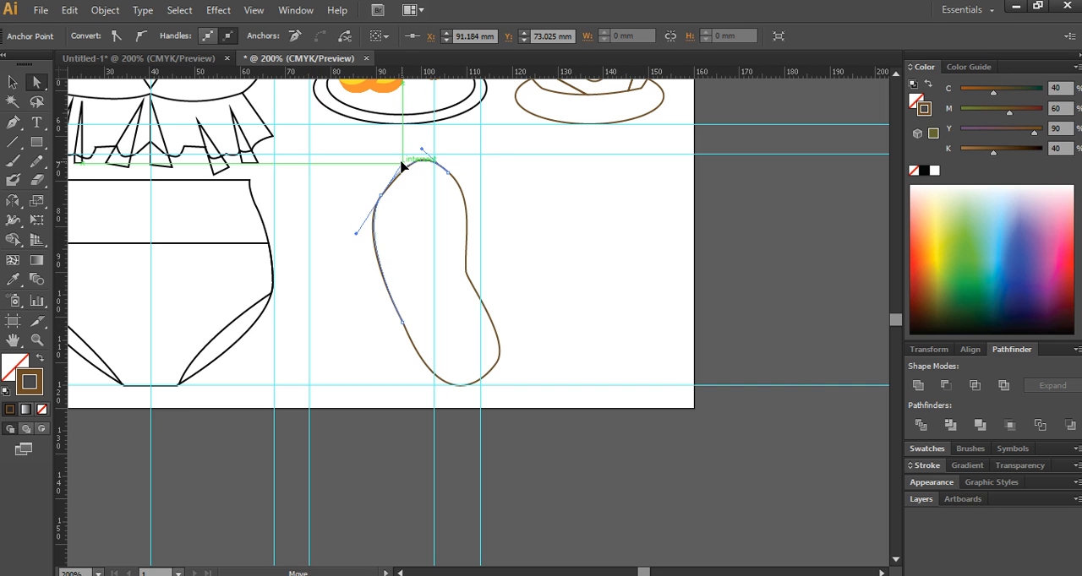
left_click(604, 232)
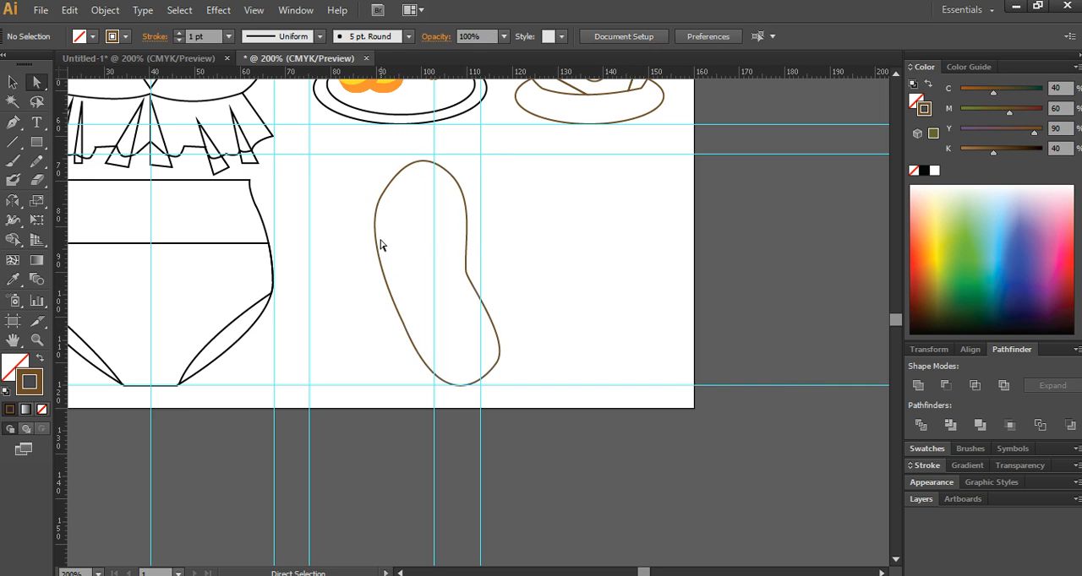
- Draw the outer arch of the flip-flop strap inside the sole, peaking on the vertical guide and bulging past the inner waist
scroll(458, 332, "up", 1)
left_click(13, 123)
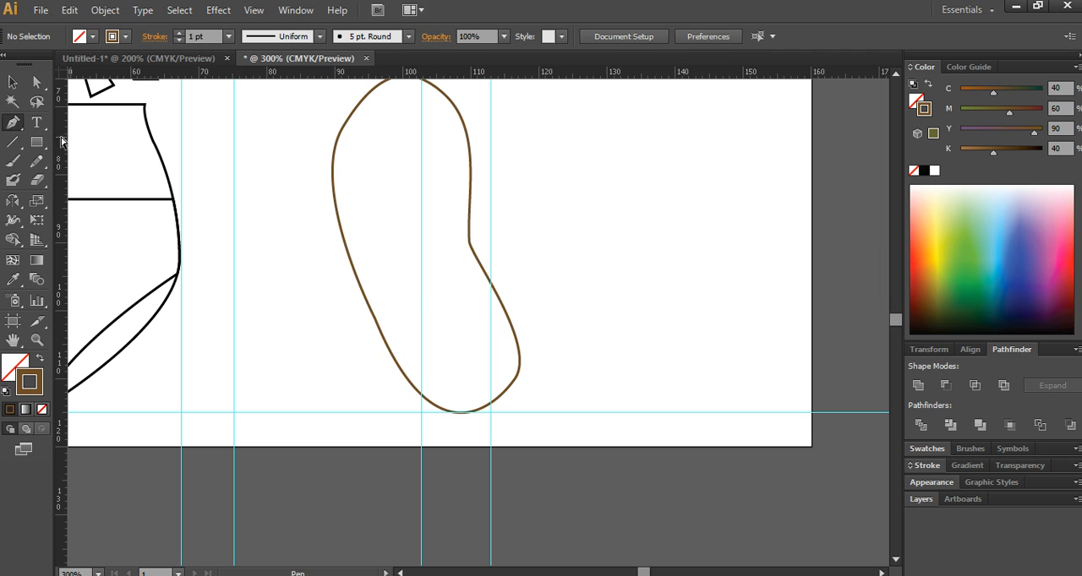
left_click(392, 317)
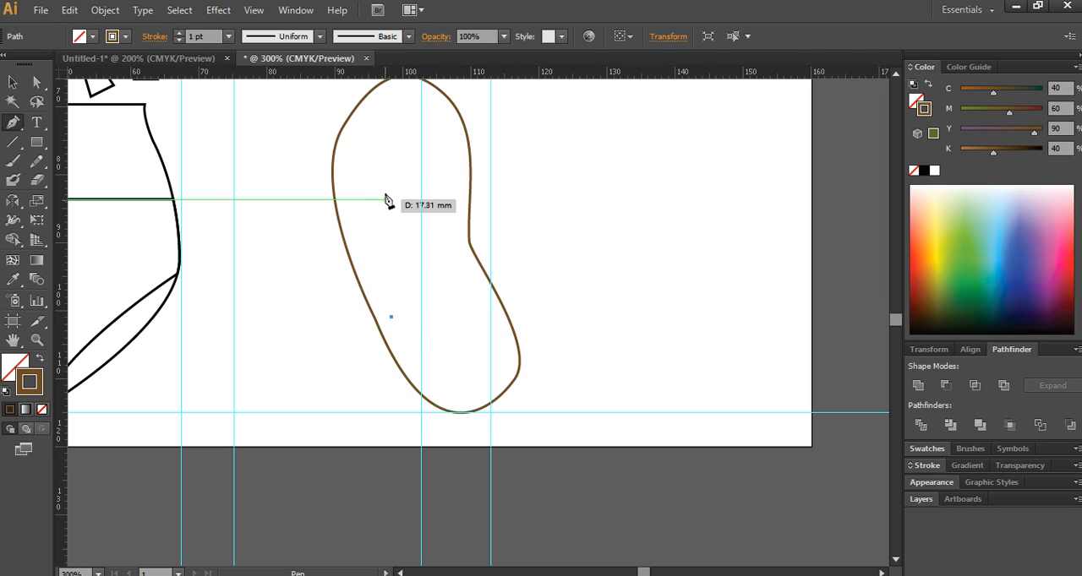
left_click_drag(387, 182, 439, 132)
left_click(373, 181)
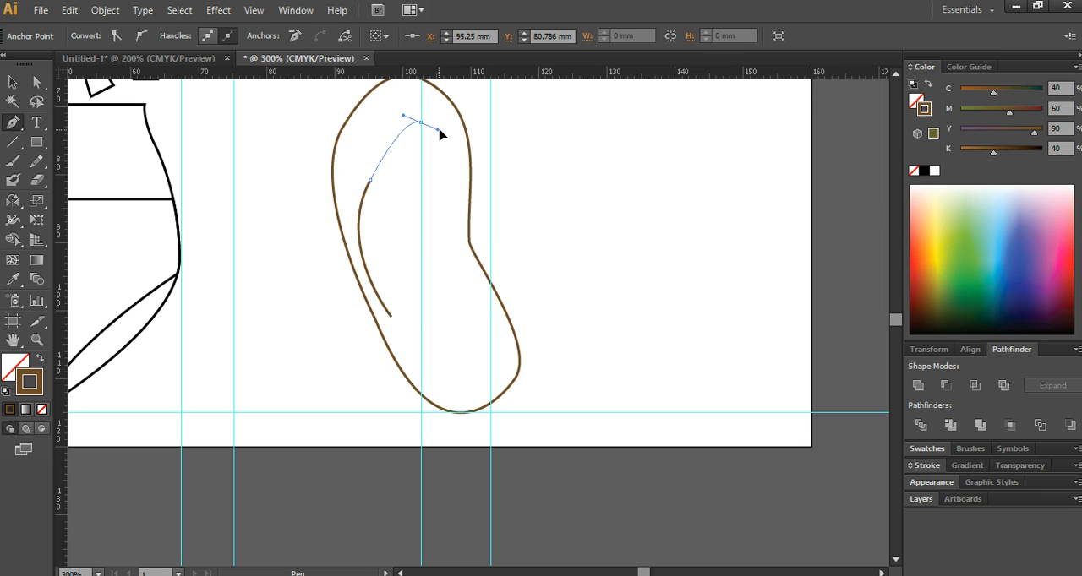
left_click_drag(490, 190, 485, 256)
mouse_move(471, 317)
left_mouse_down()
mouse_move(463, 329)
mouse_move(481, 314)
mouse_move(478, 330)
left_mouse_up()
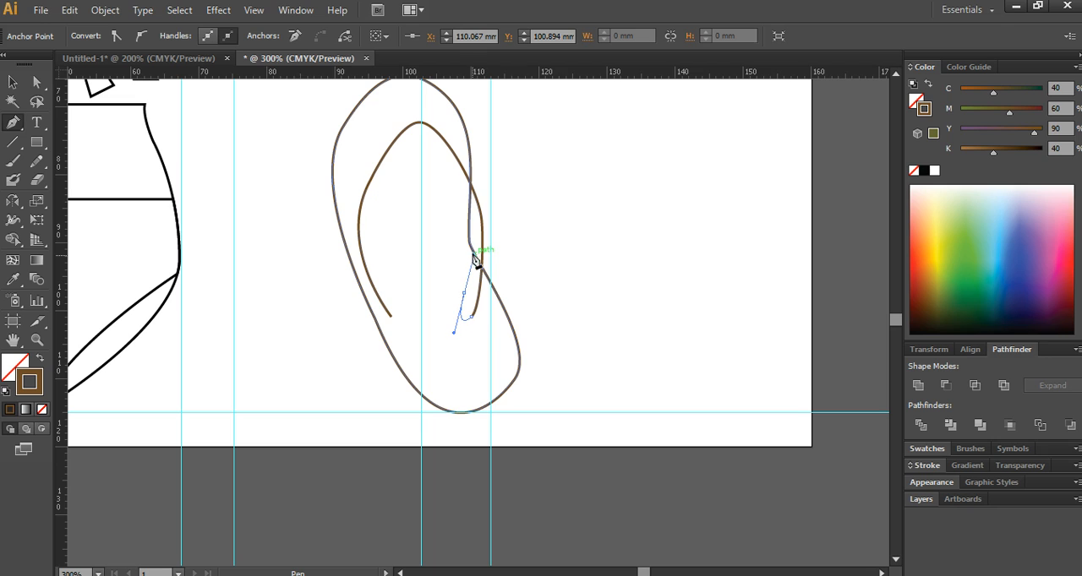
- Draw the strap's inner arch back to the starting point, closing a narrow band about 18 mm wide and 29 mm tall
left_click_drag(473, 257, 408, 172)
left_click_drag(378, 225, 385, 266)
left_click_drag(408, 172, 403, 168)
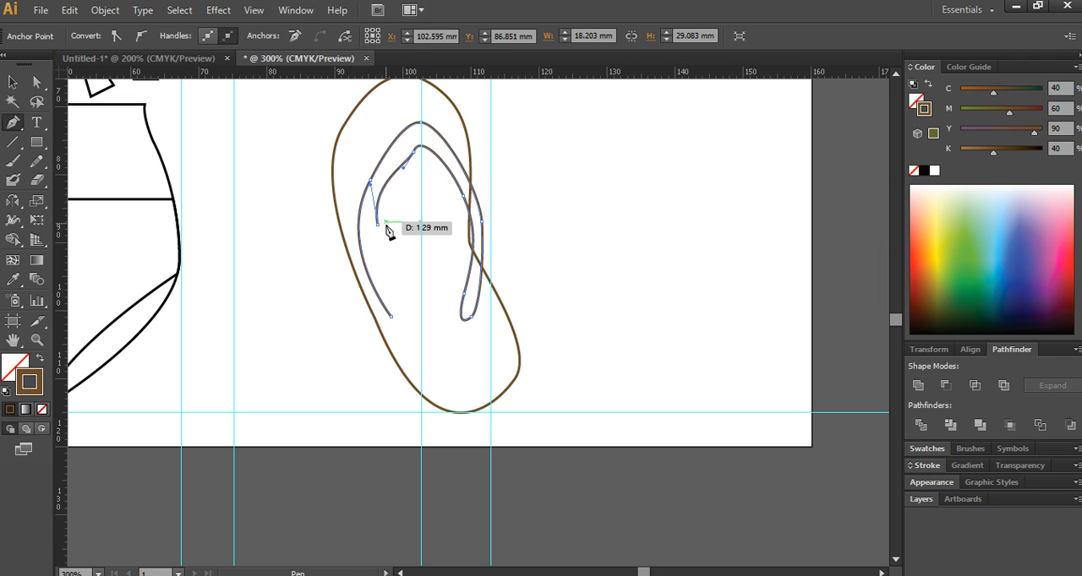
left_click_drag(398, 288, 407, 322)
left_click(392, 317)
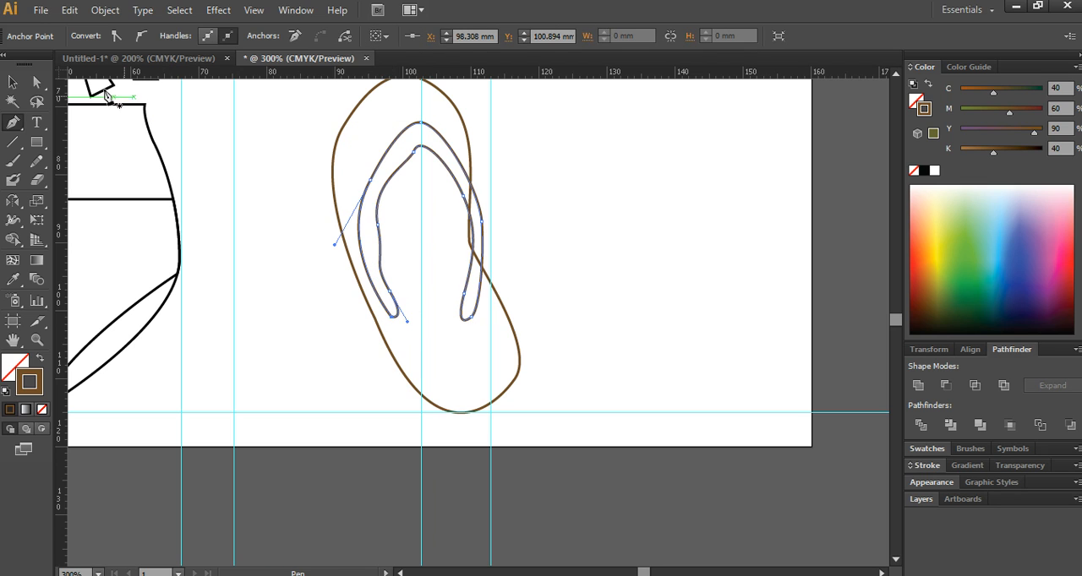
- Move the strap's inner left anchor point to X 95.133 mm and reshape the curve below it
key("a")
left_click(377, 225)
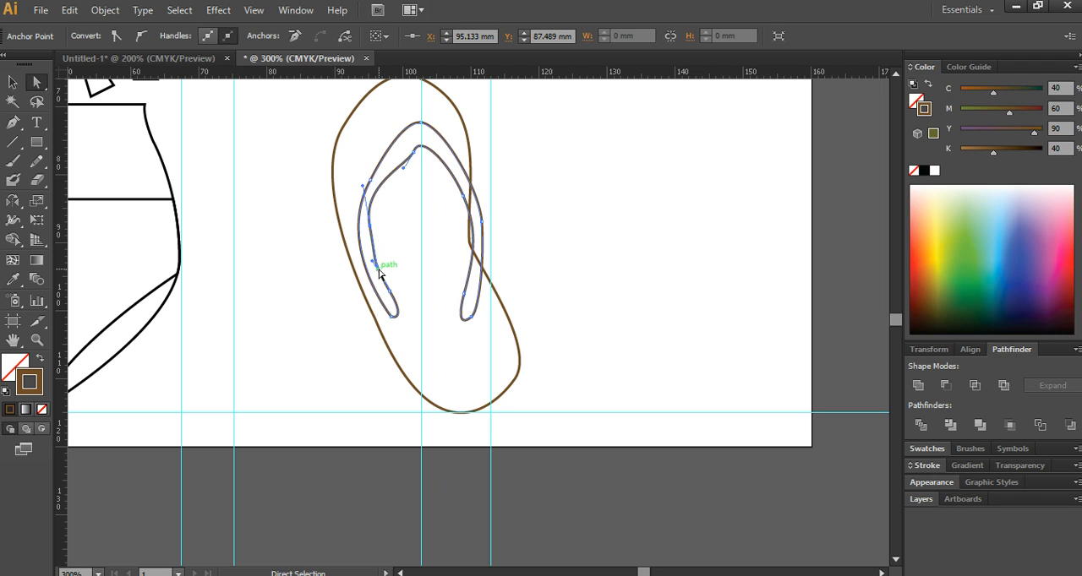
mouse_move(381, 270)
left_mouse_down()
mouse_move(369, 274)
mouse_move(373, 253)
left_mouse_up()
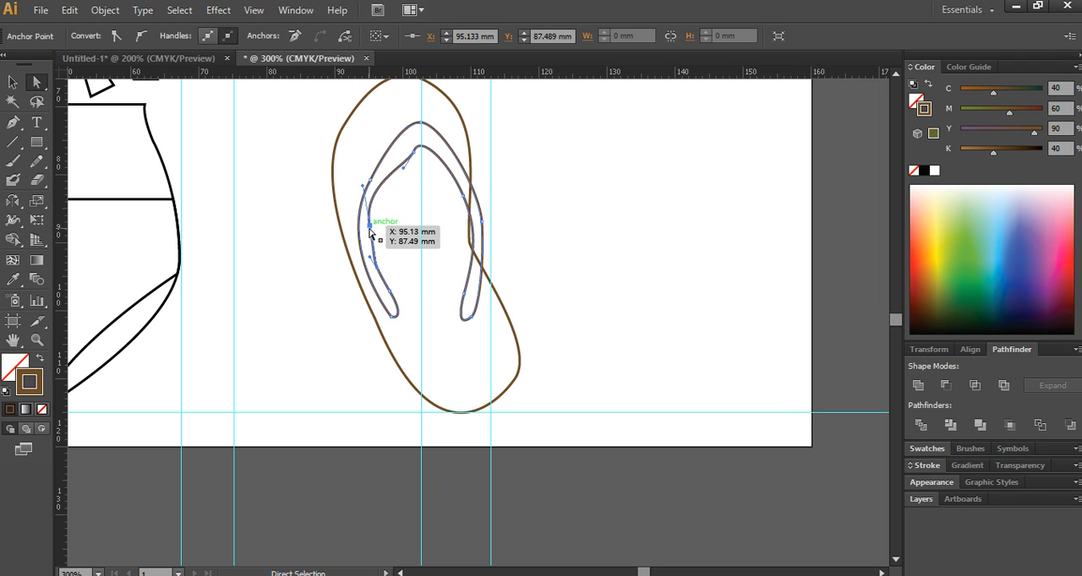
left_click_drag(377, 272, 382, 263)
- Adjust the anchor and handles at the peak of the strap's inner edge to round the arch
left_click(413, 152)
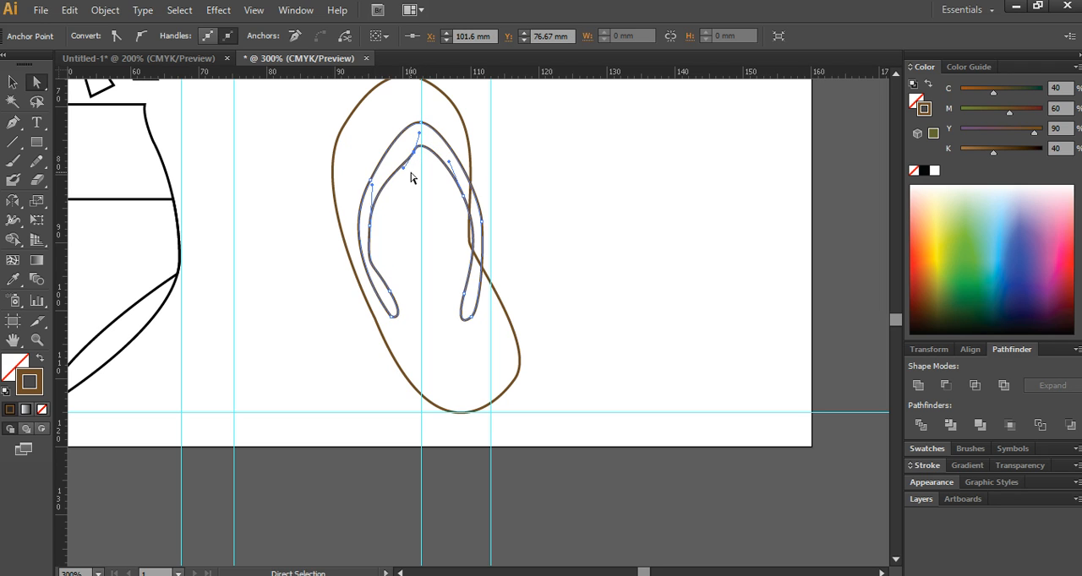
left_click_drag(403, 168, 392, 167)
mouse_move(418, 133)
left_mouse_down()
mouse_move(433, 136)
mouse_move(410, 145)
left_mouse_up()
left_click(584, 239)
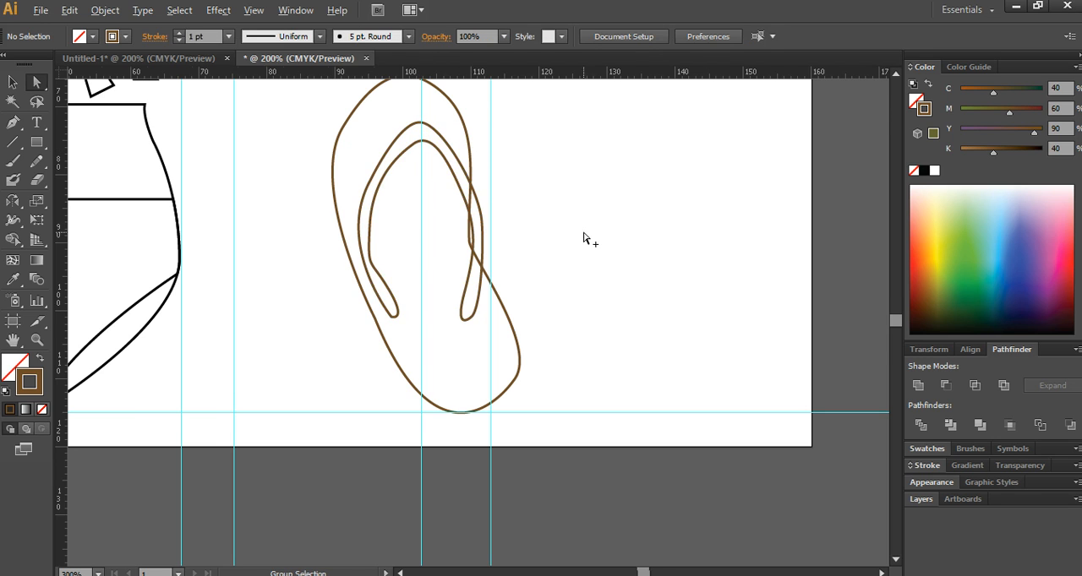
- Select the sole and strap and create a copy reflected across a vertical axis on the side below the coconut
scroll(584, 239, "down", 1)
left_click_drag(635, 446, 642, 448)
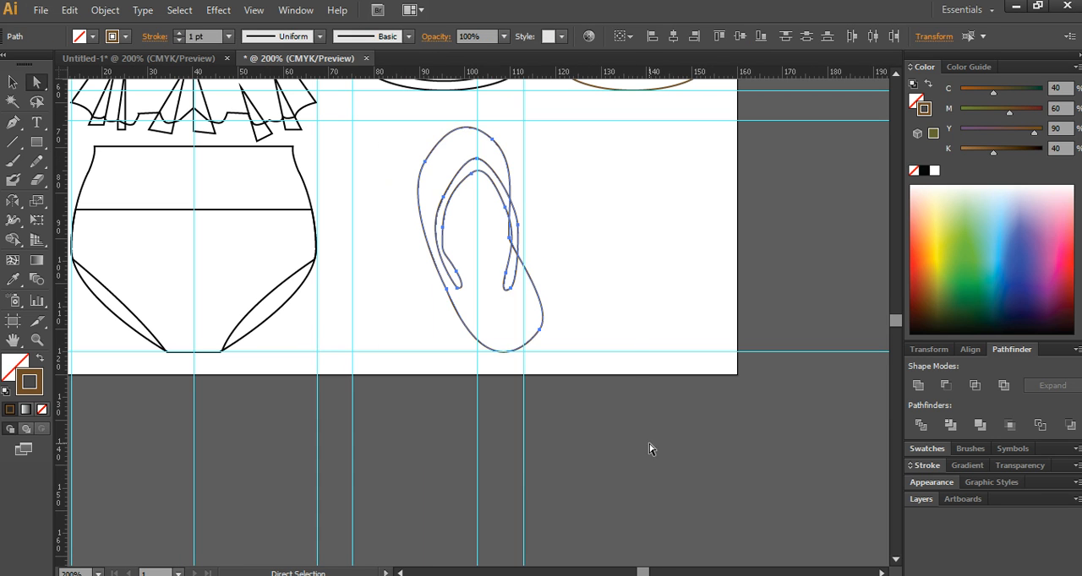
left_click(14, 206)
left_click(563, 213, "alt")
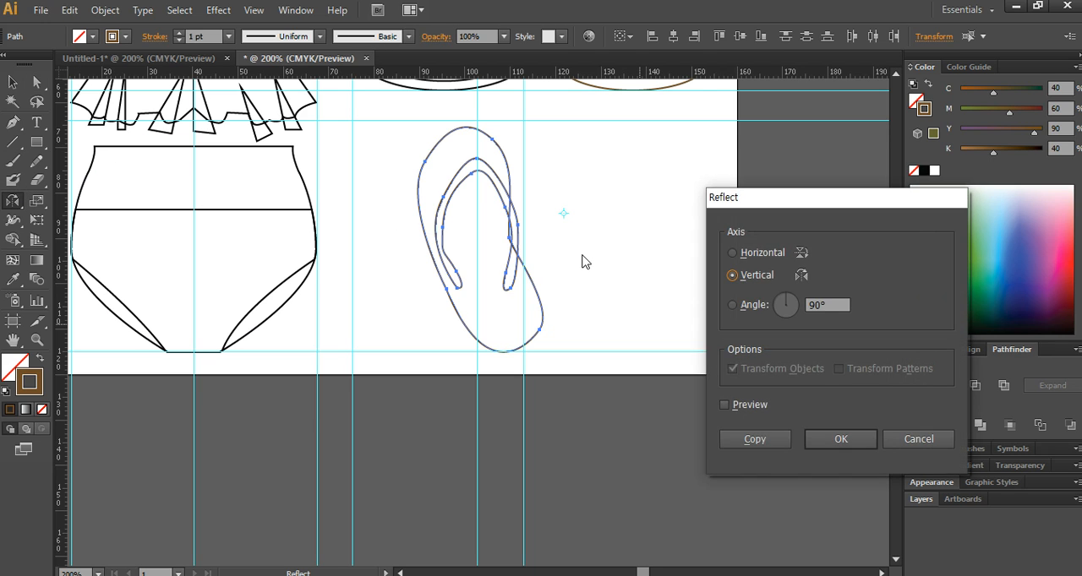
left_click(750, 437)
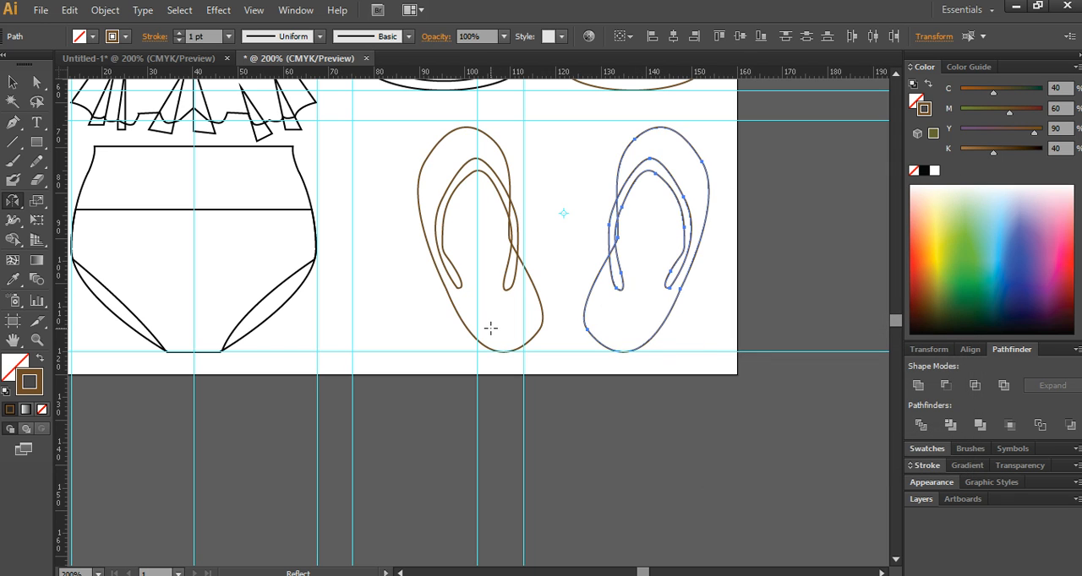
- Move the mirrored flip-flop closer to the original and slightly lower, and shift the original slightly up and toward it
key("v")
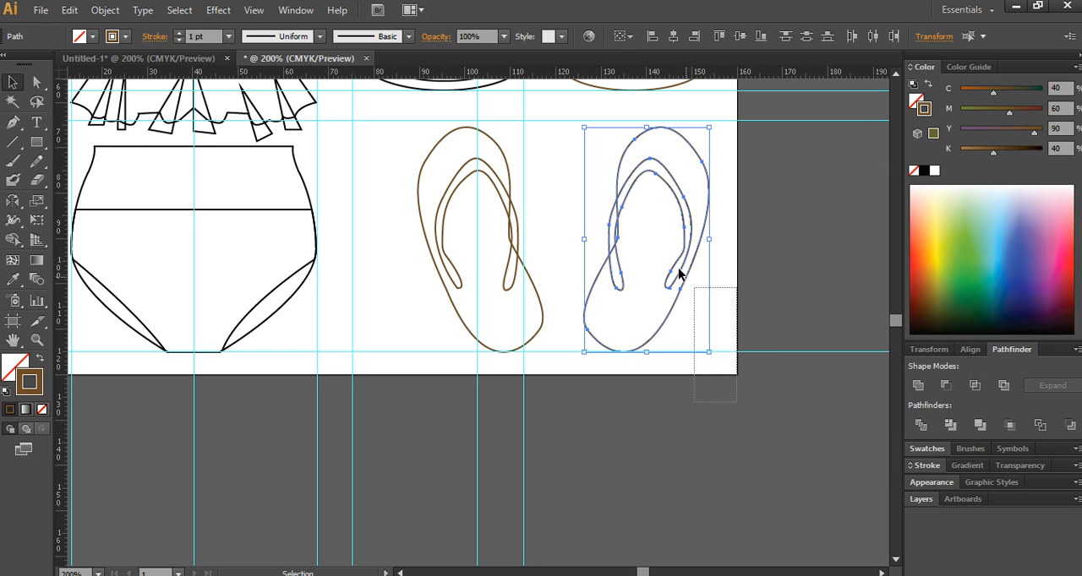
left_click_drag(629, 198, 605, 209)
left_click(418, 205)
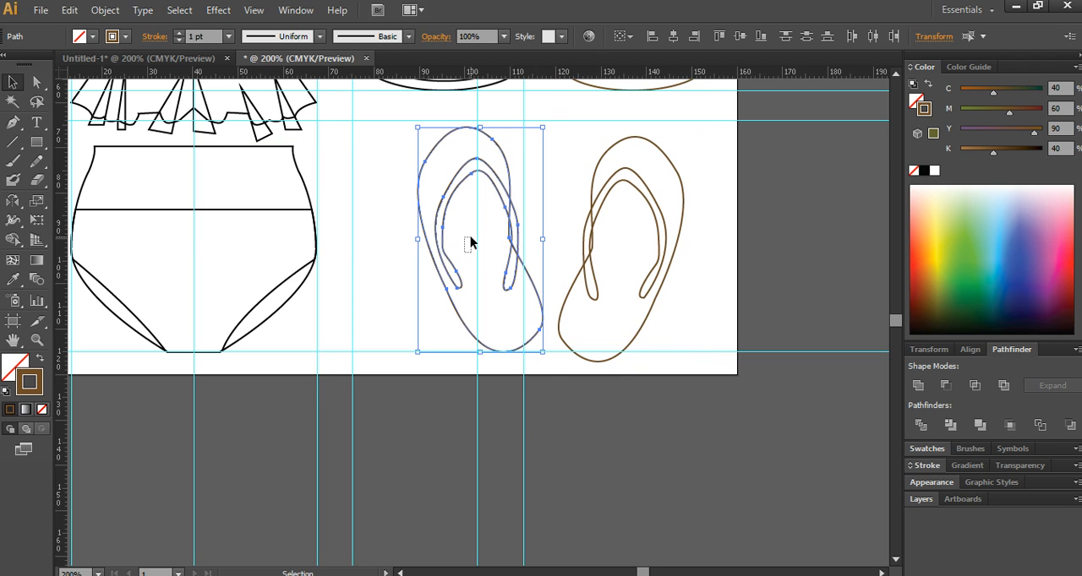
left_click(780, 279)
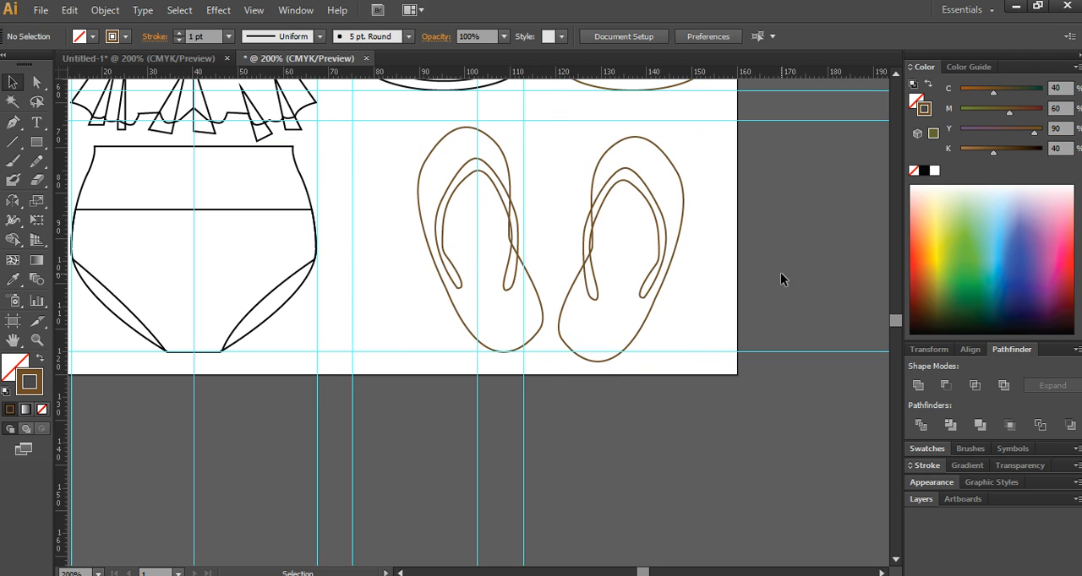
left_click(490, 211)
left_click_drag(705, 282, 628, 241)
left_click(706, 257)
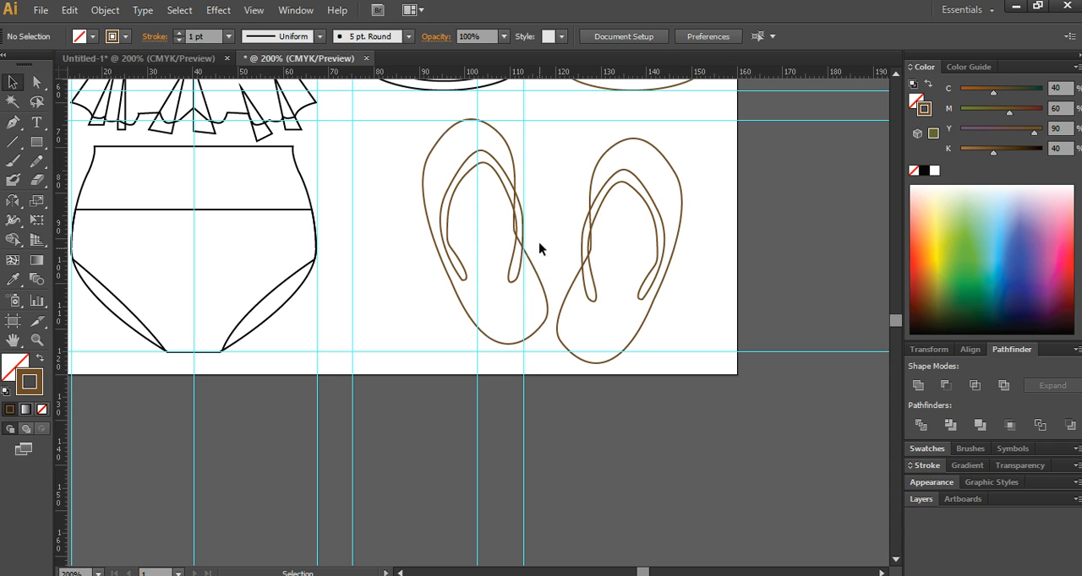
- Draw a circle about 10 mm wide just outside the artboard's upper left edge, with a white fill and no stroke
left_click_drag(361, 179, 442, 397)
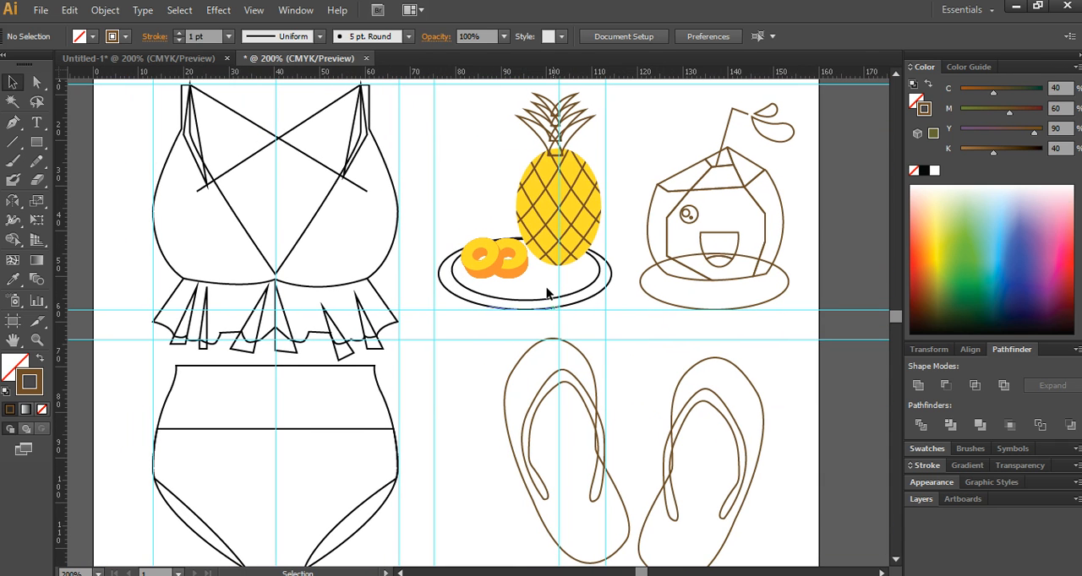
scroll(429, 269, "down", 1)
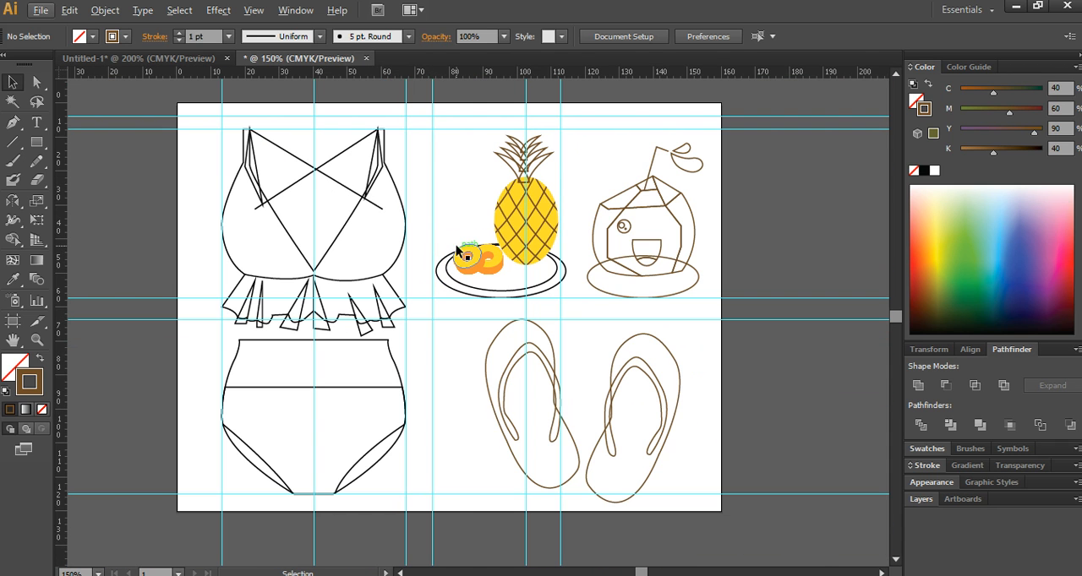
left_click(40, 144)
left_click_drag(44, 145, 102, 184)
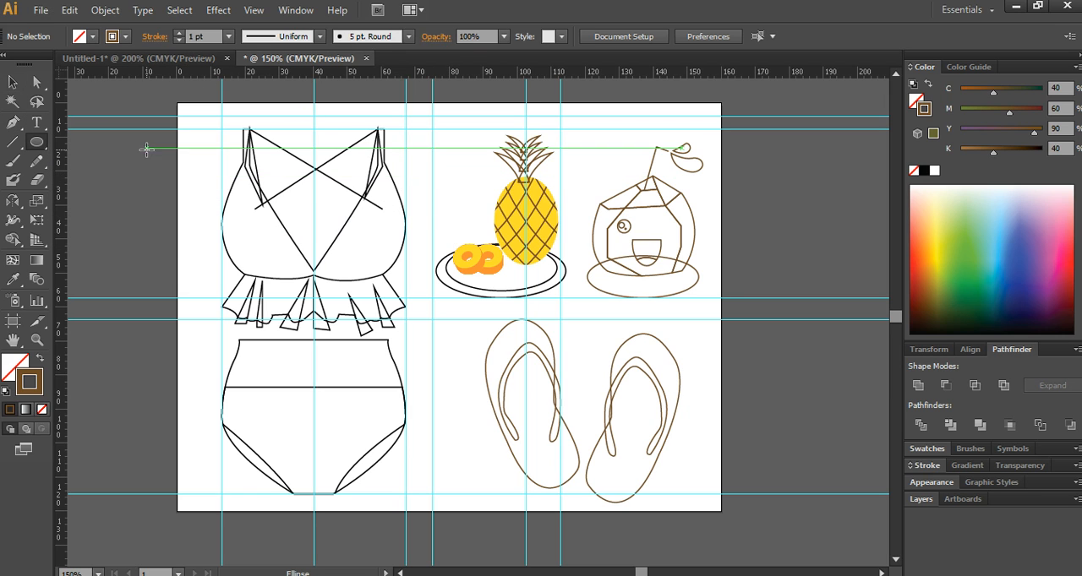
left_click_drag(137, 144, 172, 182)
key("ctrl+z")
left_click(6, 391)
left_click(37, 389)
left_click(42, 409)
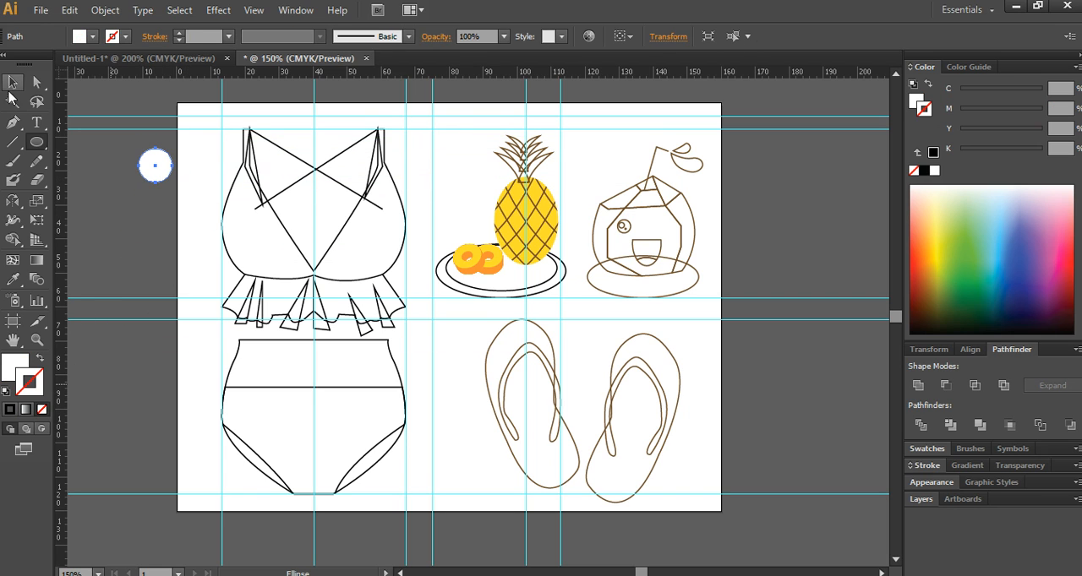
- Duplicate the white circle straight downward at even spacing to form a column of seven circles beside the artboard
left_click(12, 82)
left_click_drag(158, 169, 160, 217)
key("ctrl+d")
key("ctrl+d")
key("ctrl+d")
key("ctrl+d")
key("ctrl+d")
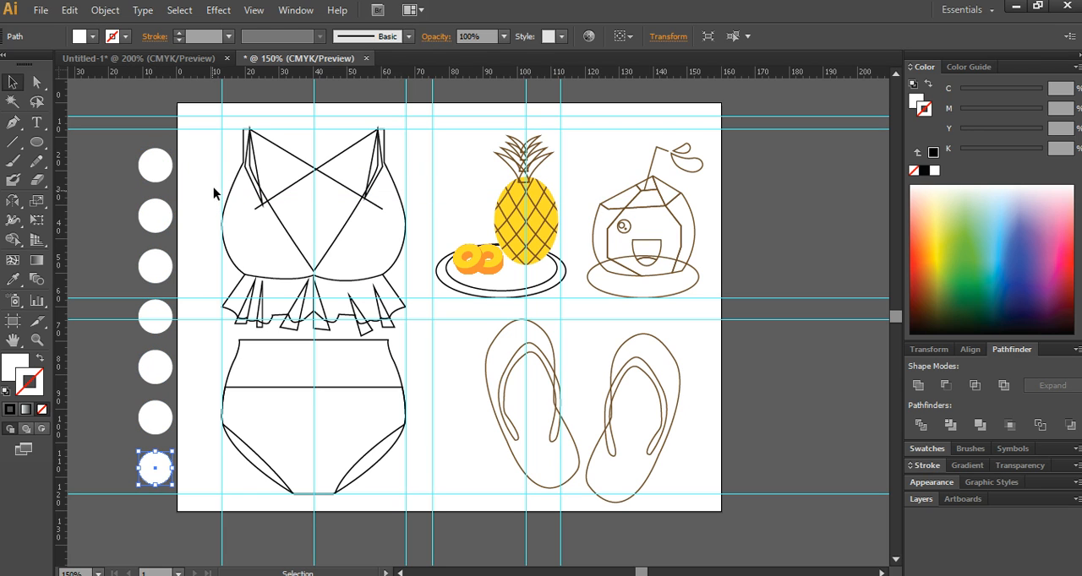
- Fill the top circle of the column with C 0, M 90, Y 30, K 20
left_click(169, 170)
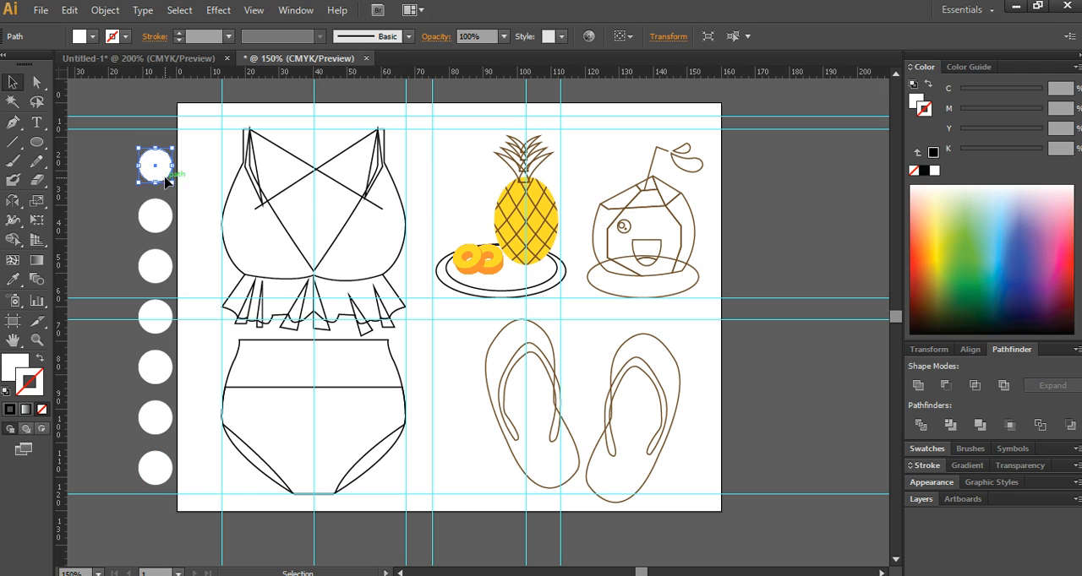
double_click(13, 365)
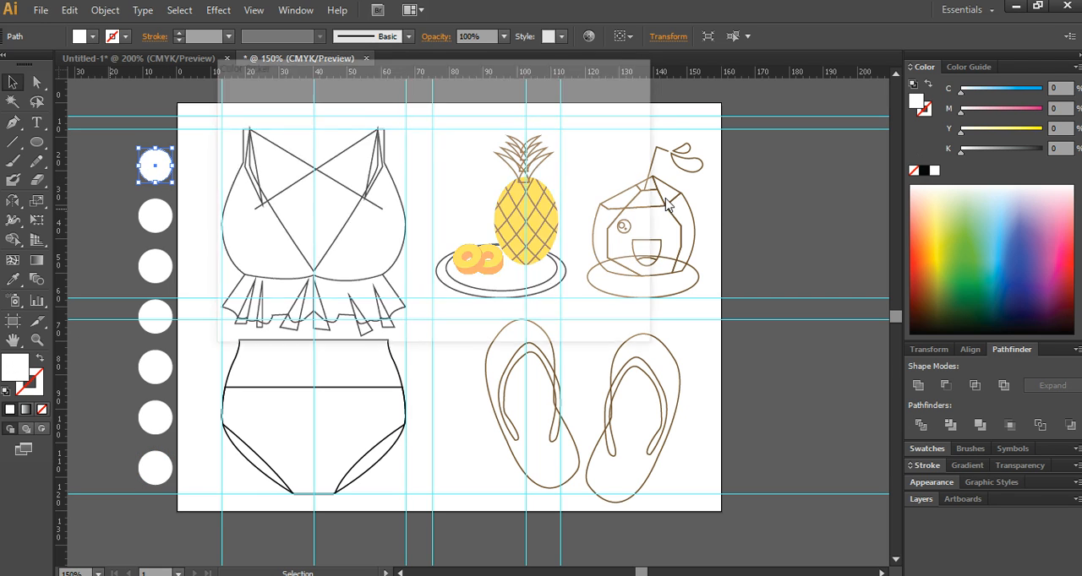
left_click(575, 249)
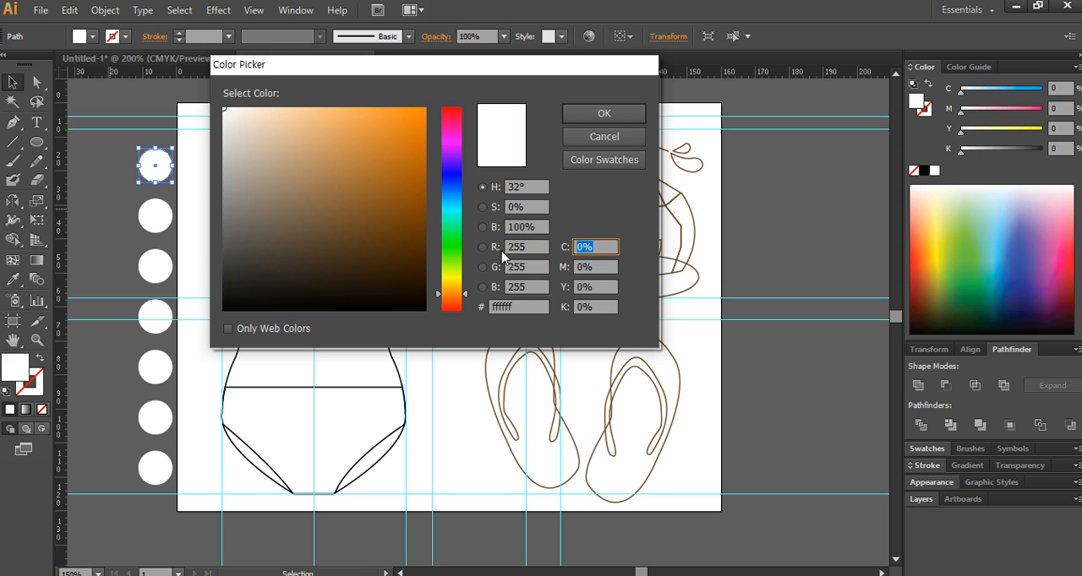
type("90")
key("Tab")
type("30")
key("Tab")
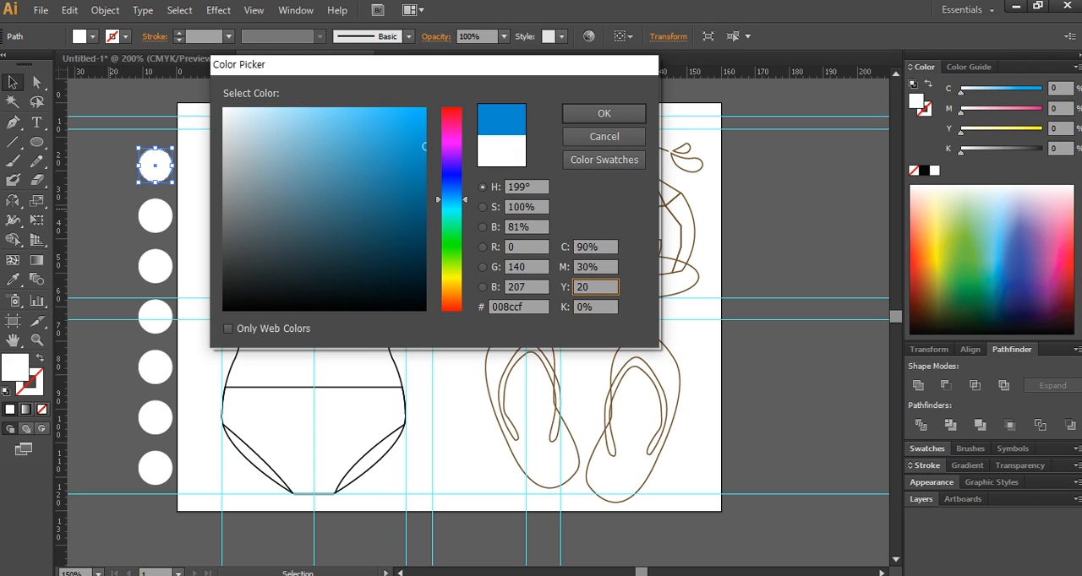
left_click_drag(602, 247, 572, 247)
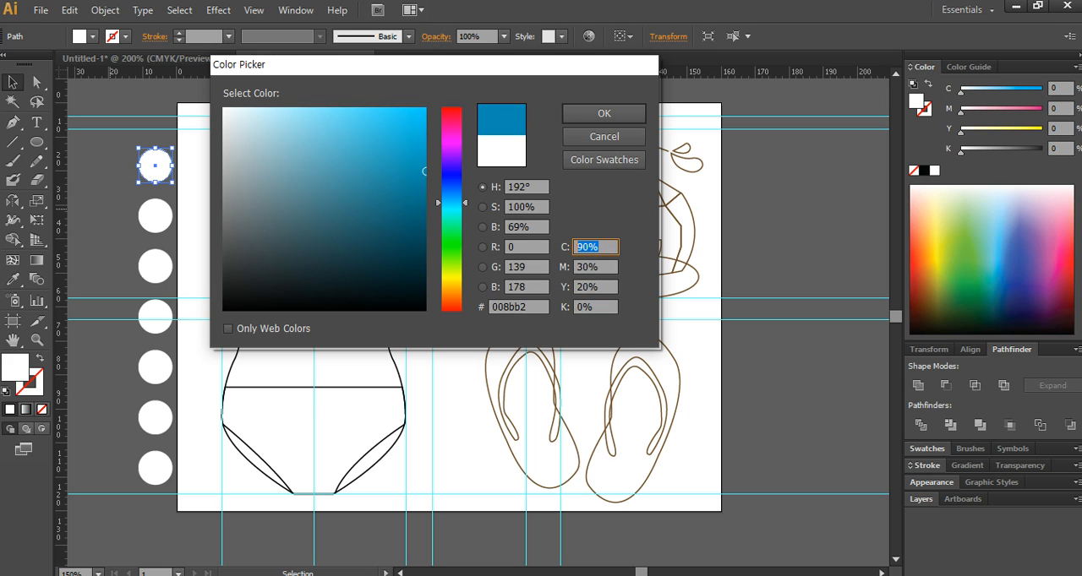
type("0")
key("Tab")
type("90")
key("Tab")
type("2")
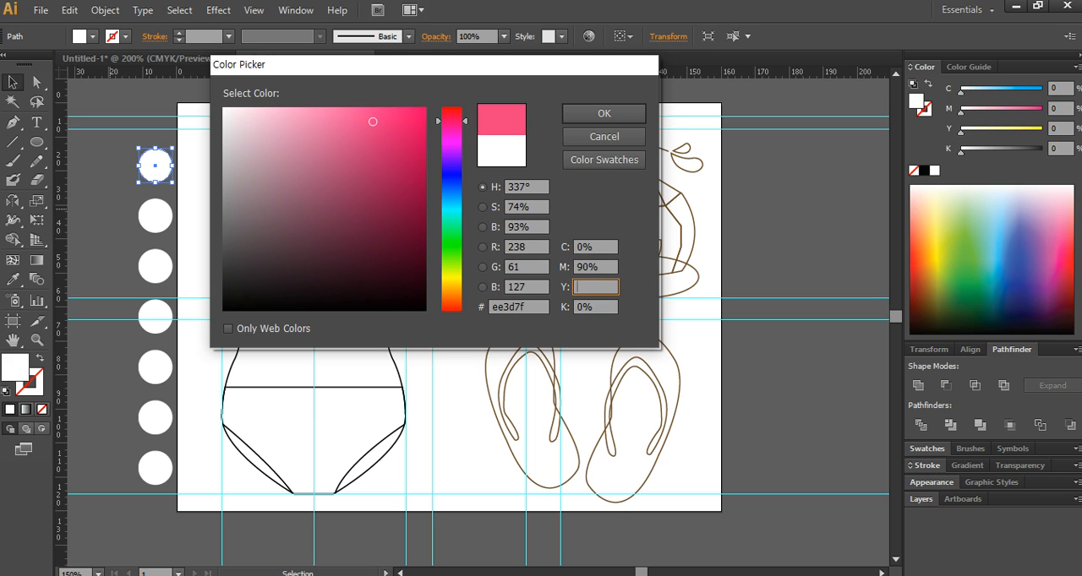
type("0")
key("Tab")
type("20")
key("Tab")
key("Return")
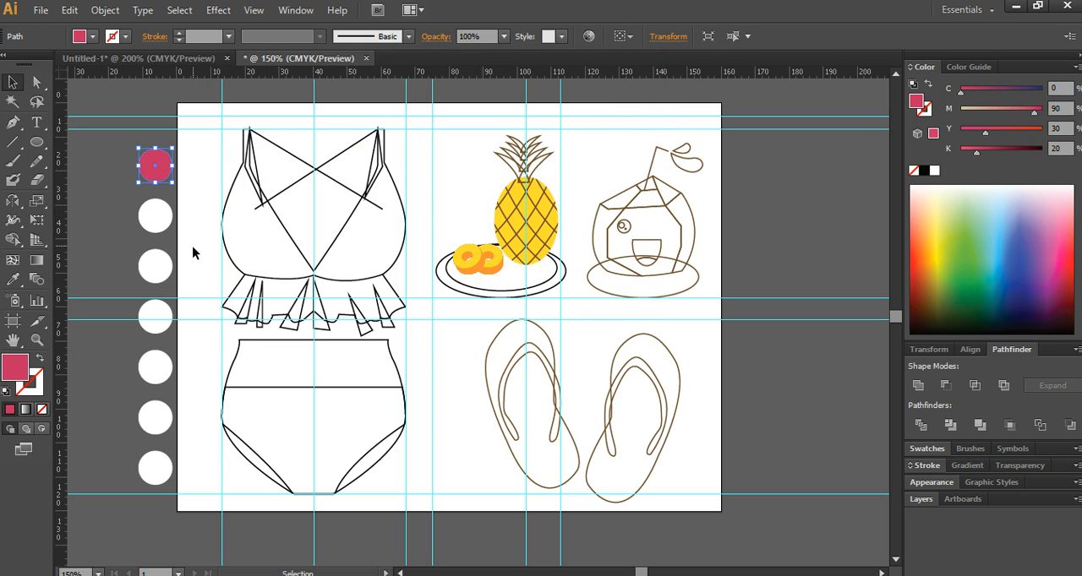
- Set the stroke colour of the second circle in the column to C 0, M 50, Y 90, K 0
left_click(160, 222)
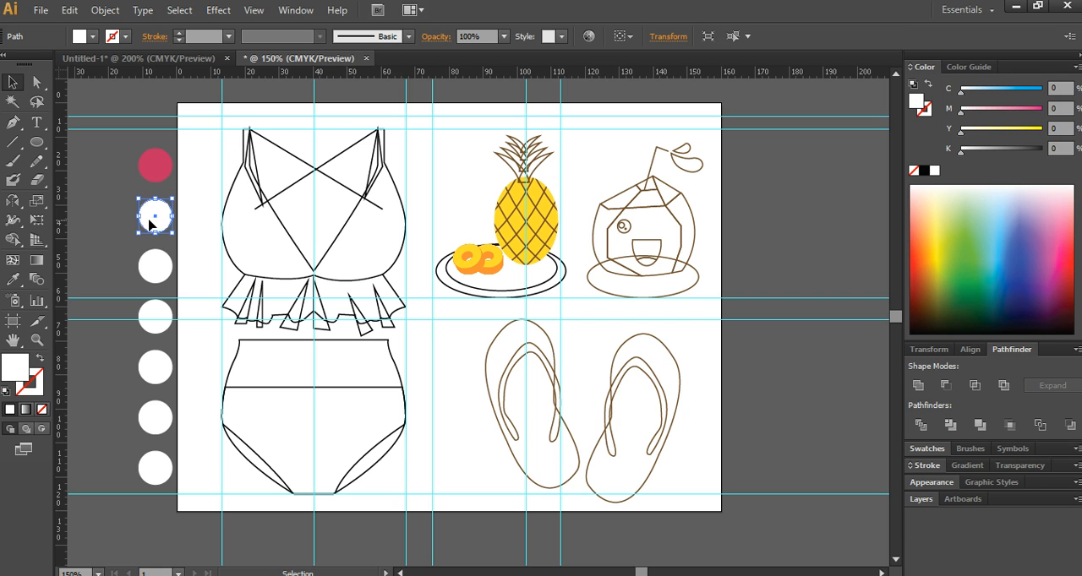
double_click(41, 381)
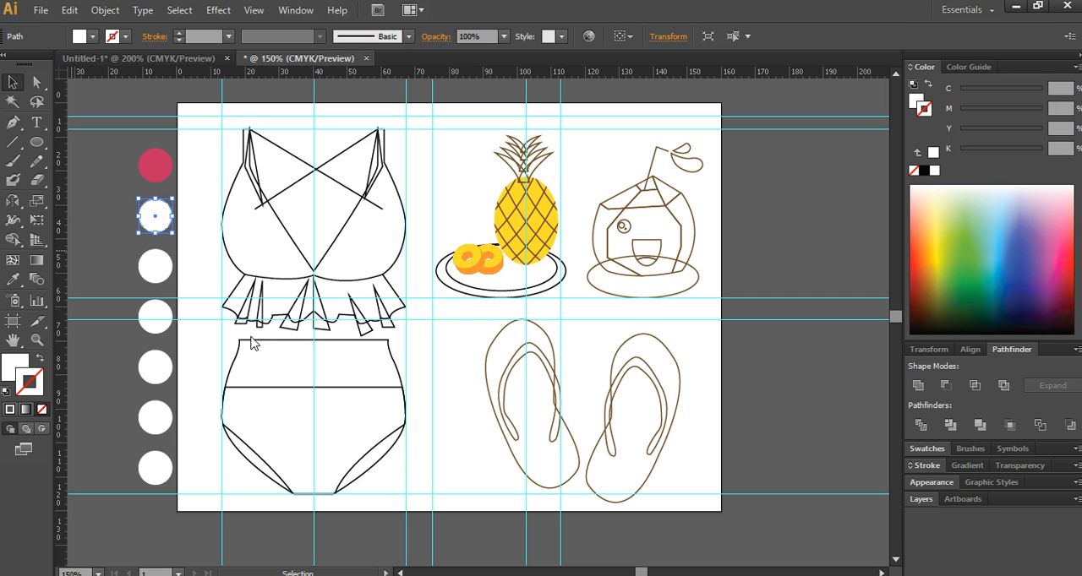
left_click(612, 247)
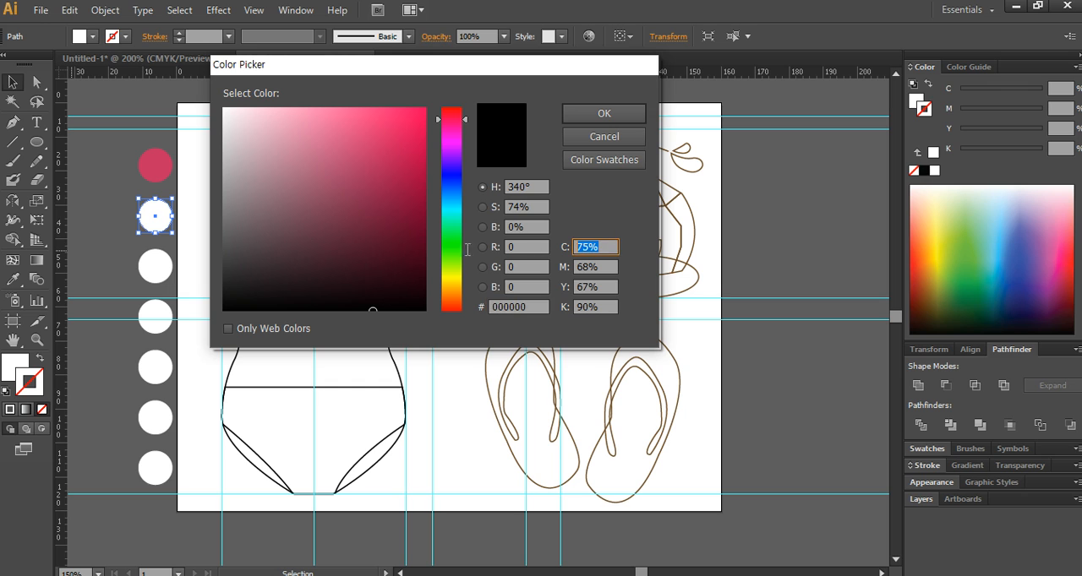
type("0")
key("Tab")
type("50")
key("Tab")
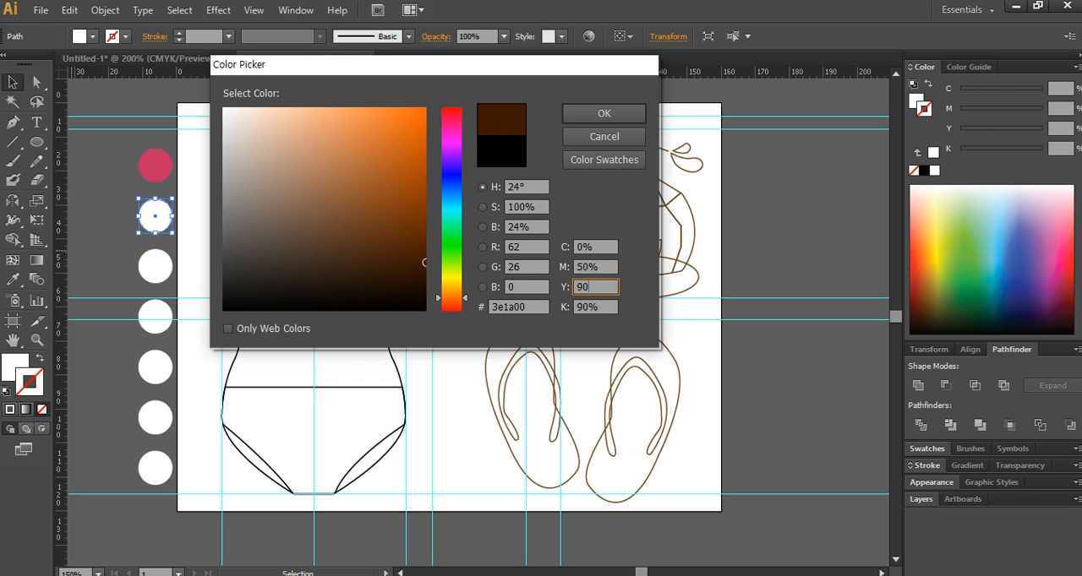
type("90")
key("Tab")
type("0")
key("Return")
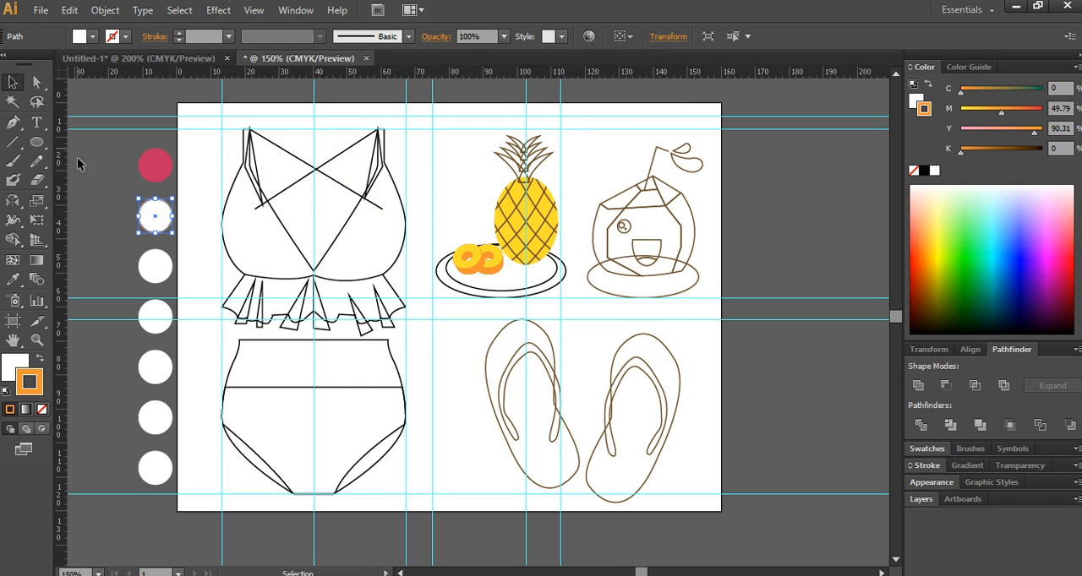
left_click(155, 267)
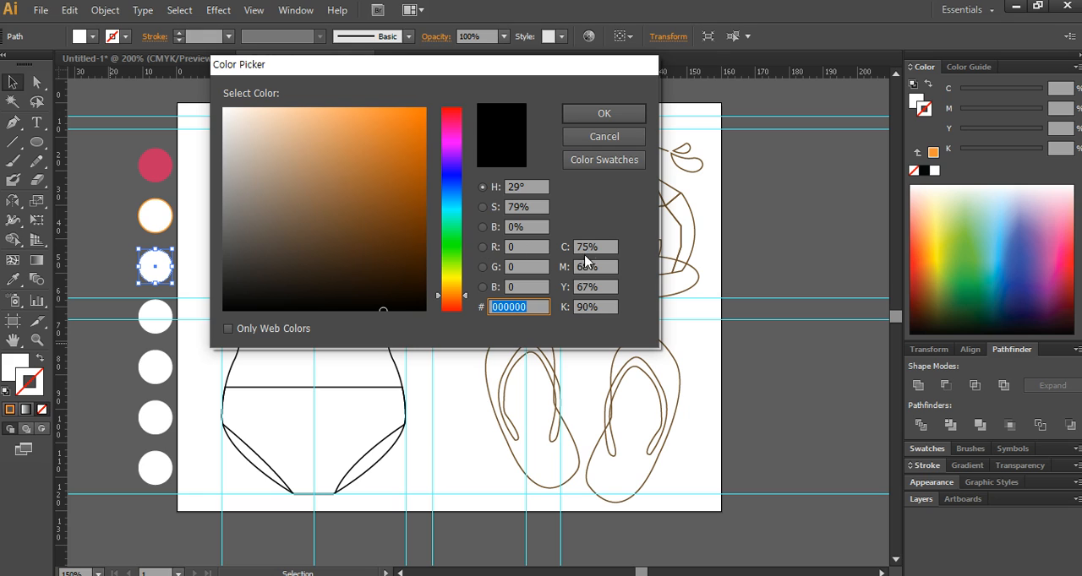
left_click(604, 247)
type("0")
key("Tab")
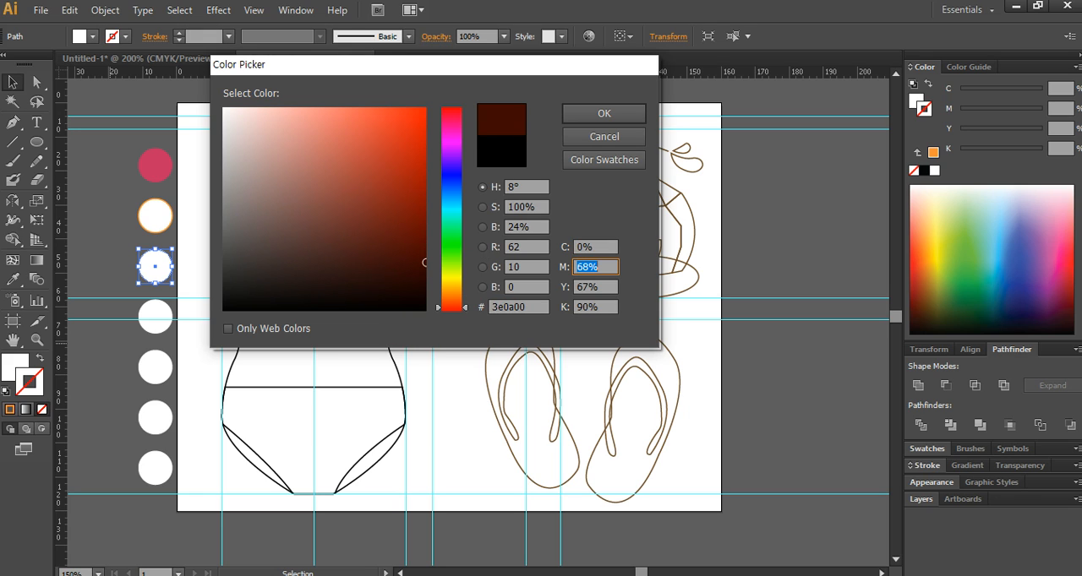
type("50")
key("Tab")
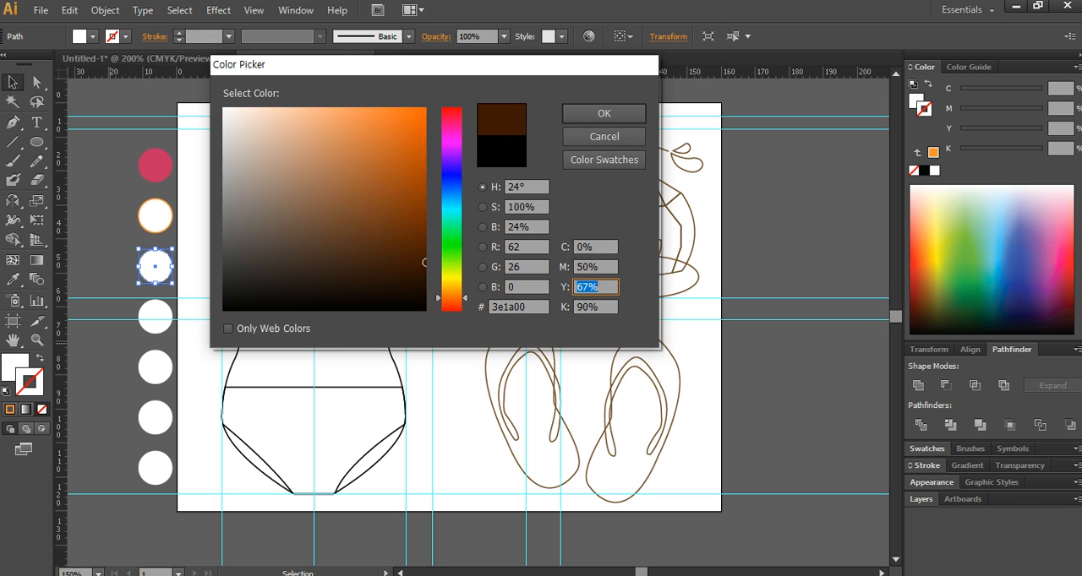
left_click(607, 137)
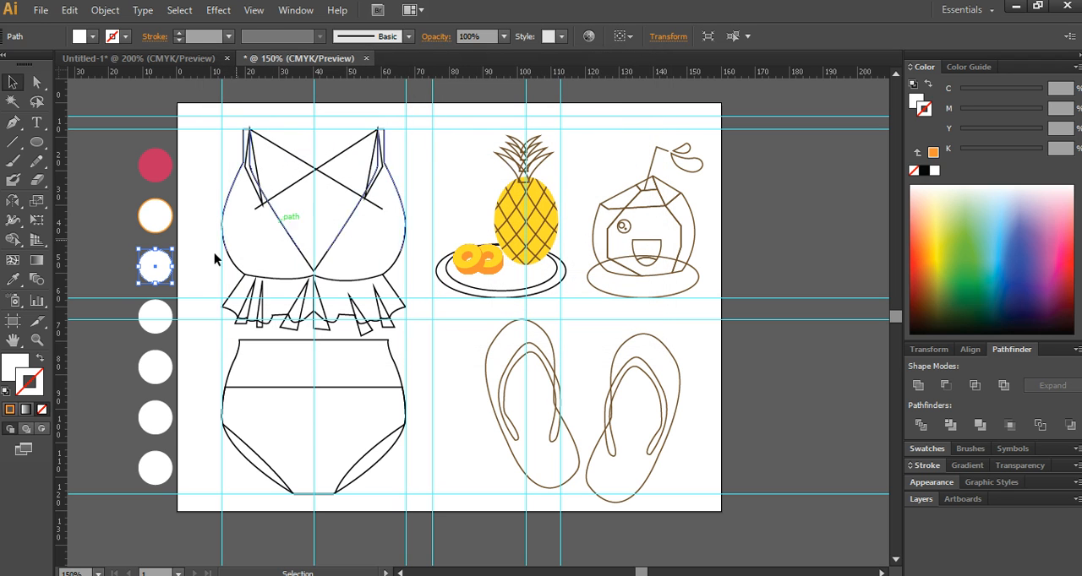
left_click(108, 299)
left_click(171, 267)
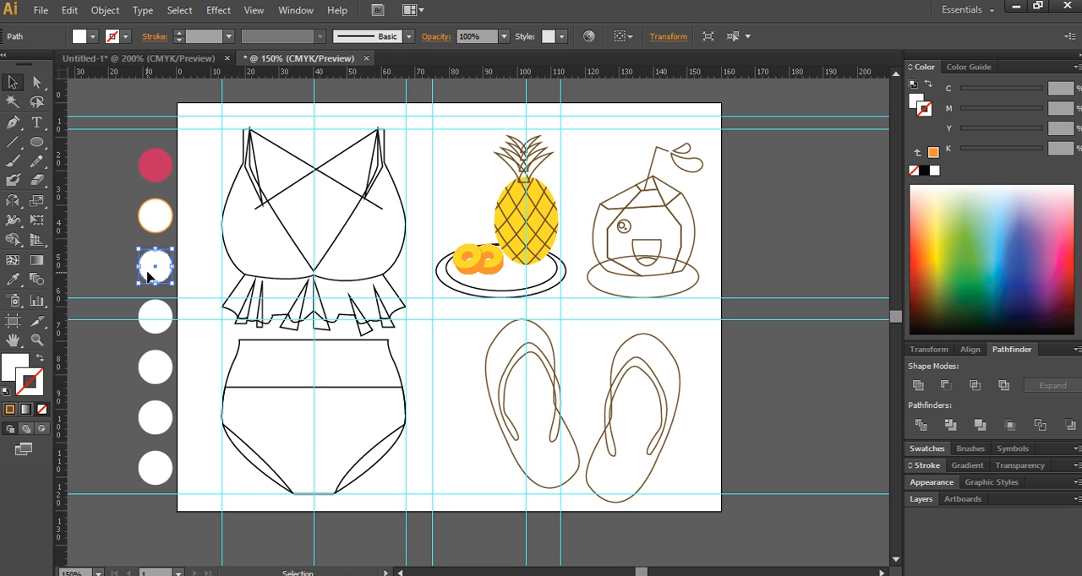
left_click(245, 322)
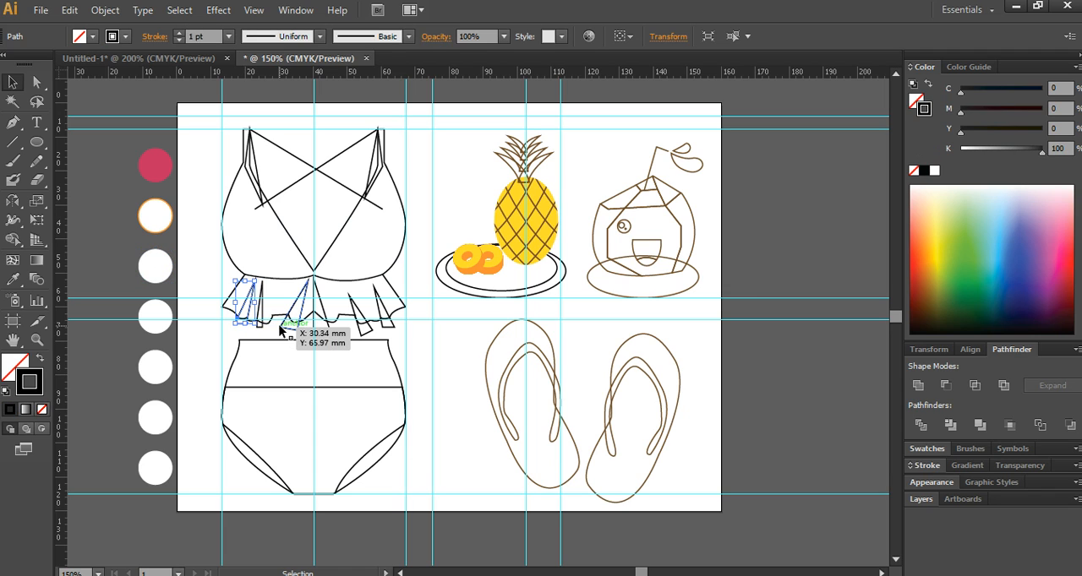
left_click(281, 328)
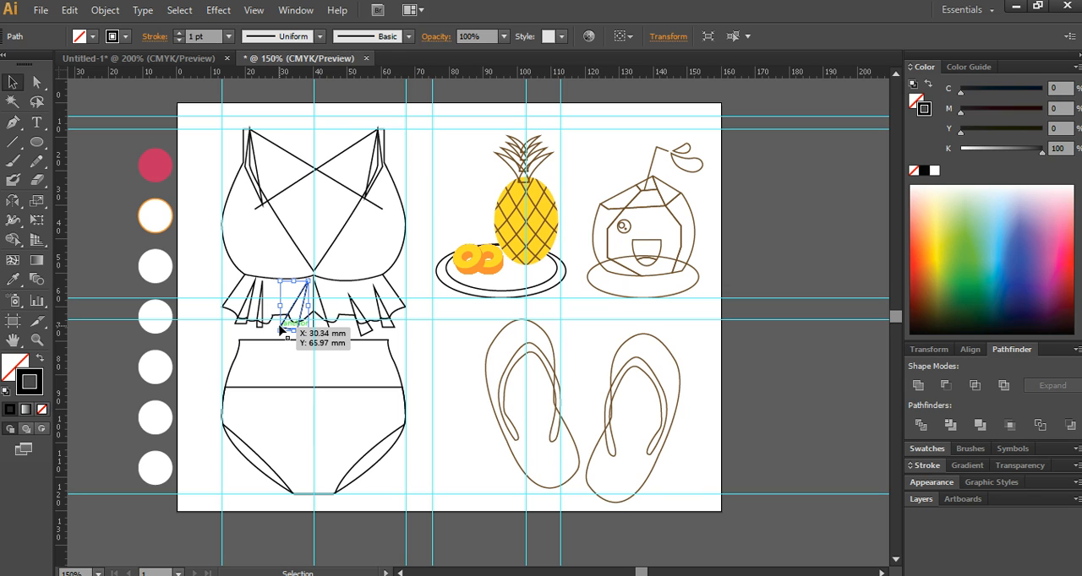
left_click_drag(280, 328, 281, 330)
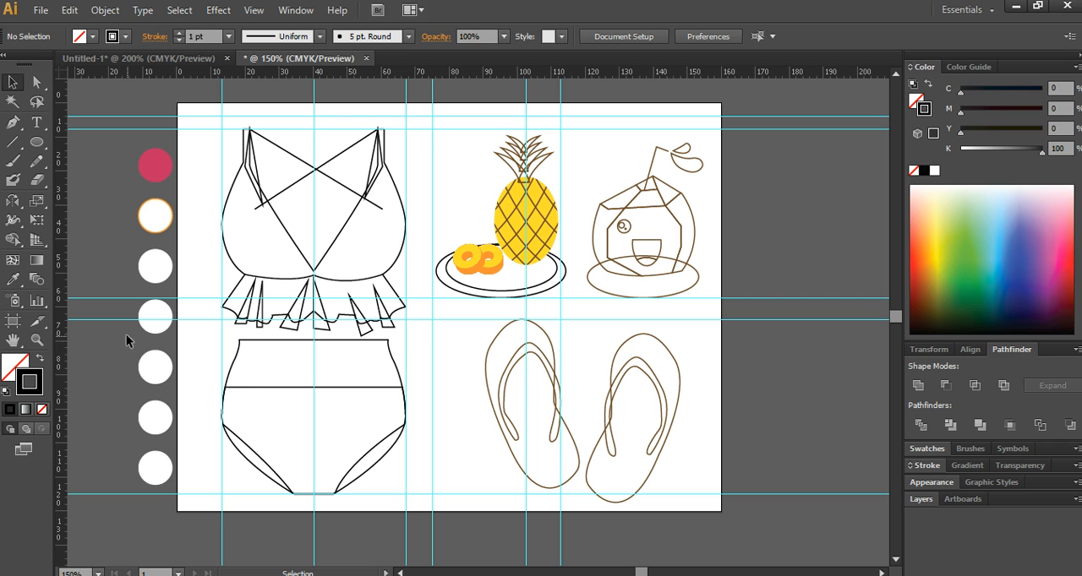
- Move the lower four white circles above the artboard over the pineapple and rotate them 90° into a horizontal row
left_click_drag(117, 284, 194, 513)
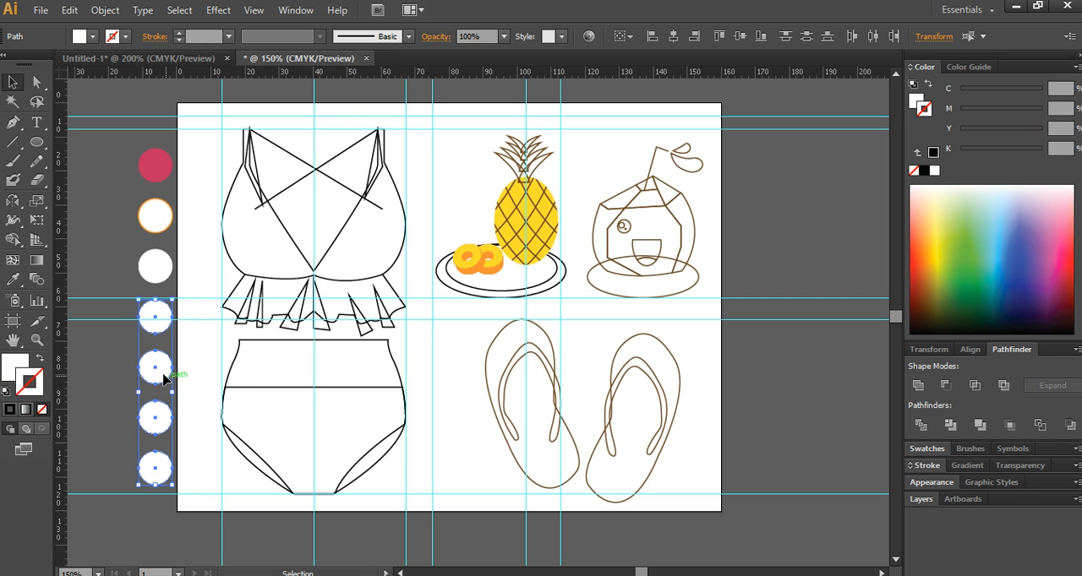
left_click_drag(174, 372, 792, 192)
key("space")
left_click_drag(755, 237, 542, 362)
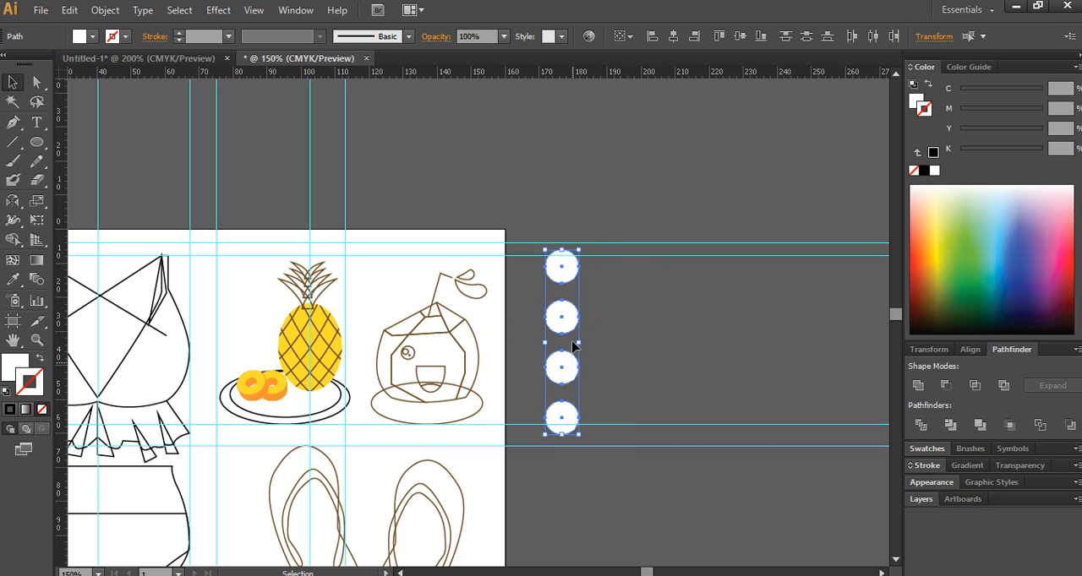
left_click_drag(572, 345, 276, 189)
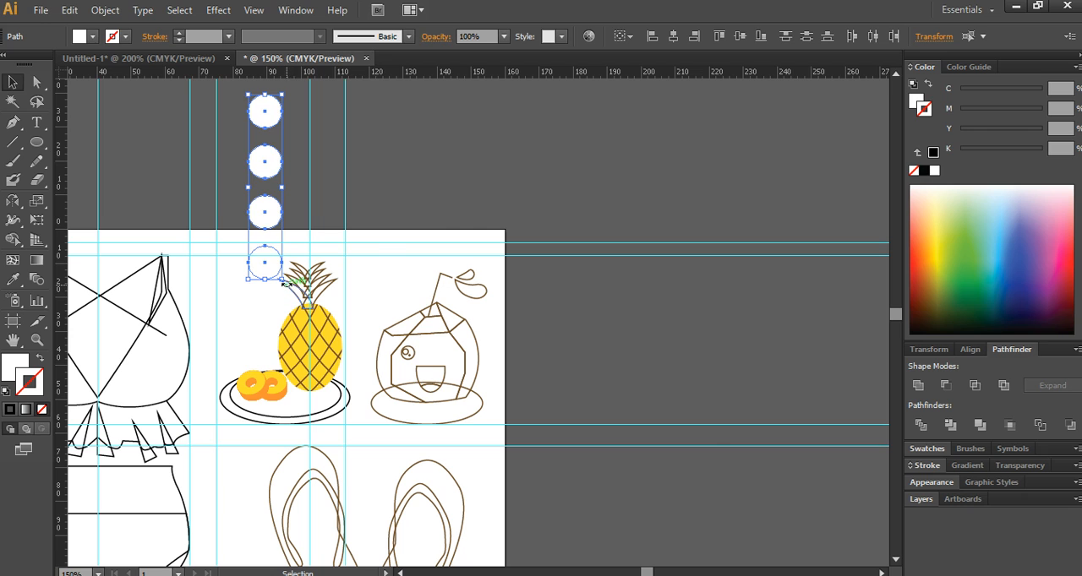
left_click_drag(285, 285, 405, 160)
left_click_drag(353, 198, 405, 198)
left_click(206, 198)
- Fill the first circle of the row above the artboard with C 0, M 50, Y 90, K 0
left_click(248, 187)
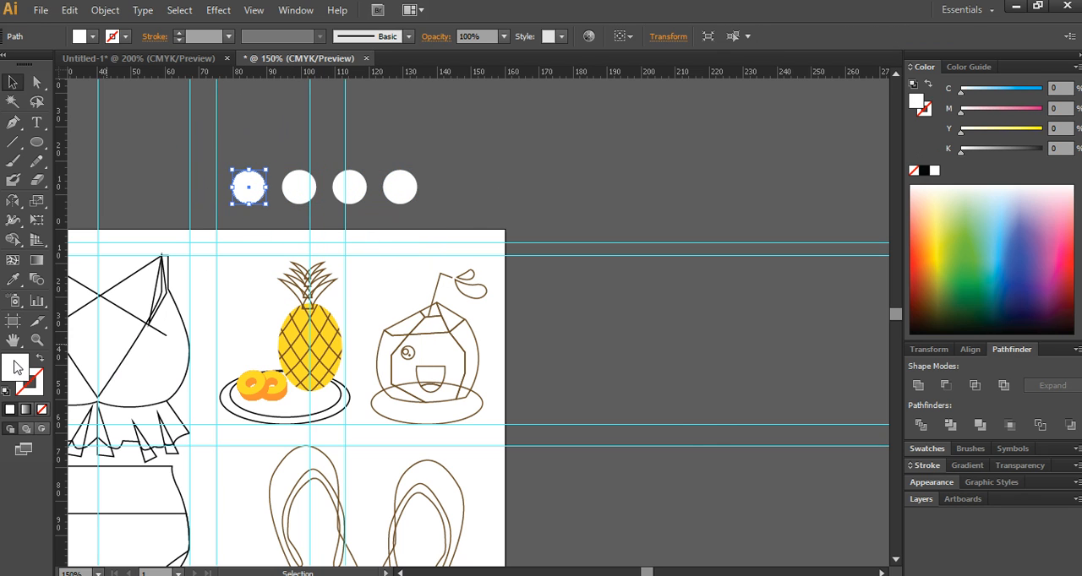
left_click_drag(521, 68, 850, 114)
left_click(940, 297)
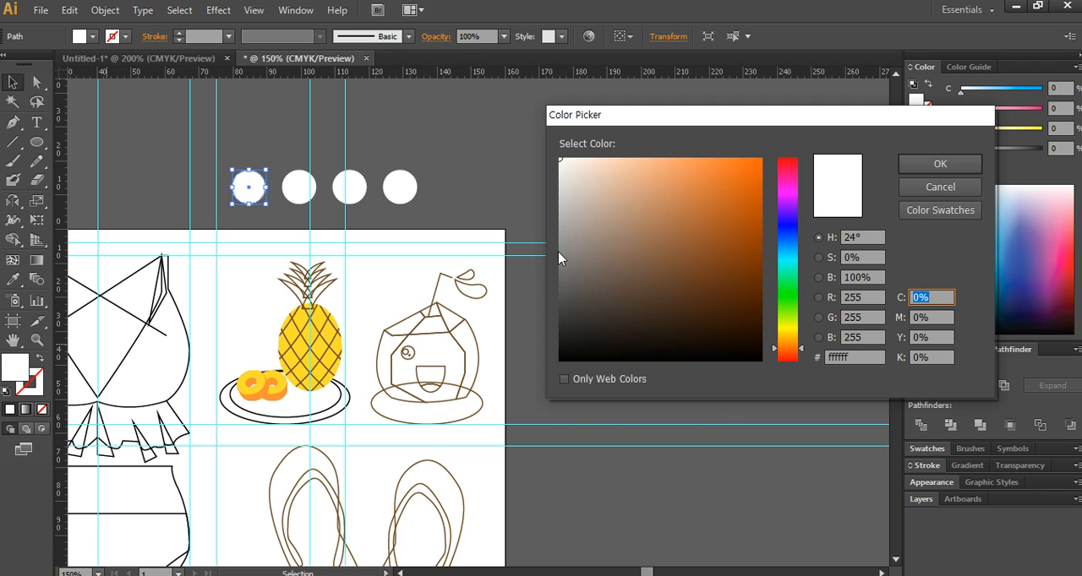
key("Tab")
type("50")
key("Tab")
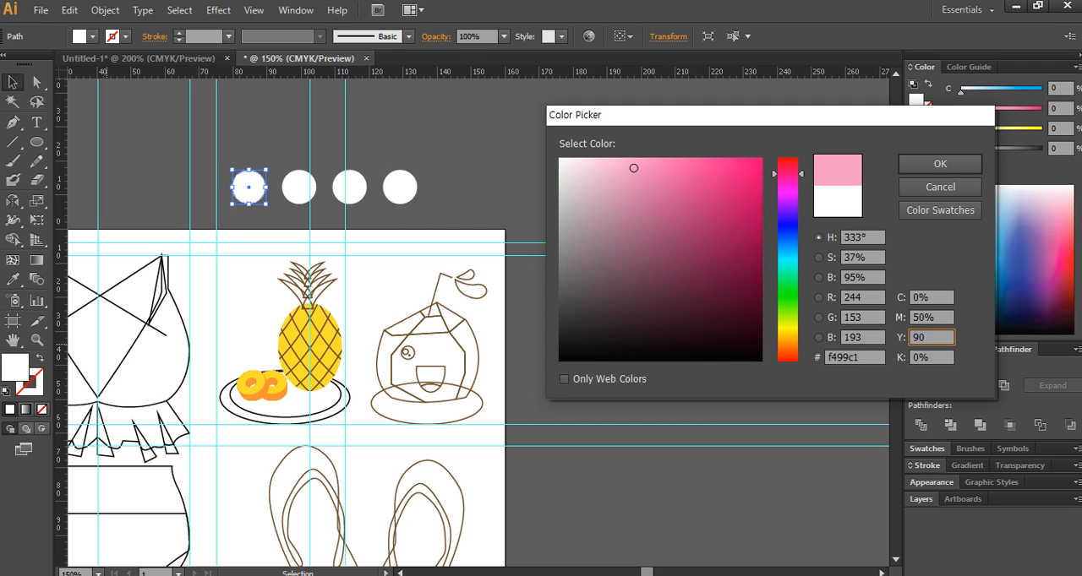
type("90")
key("Return")
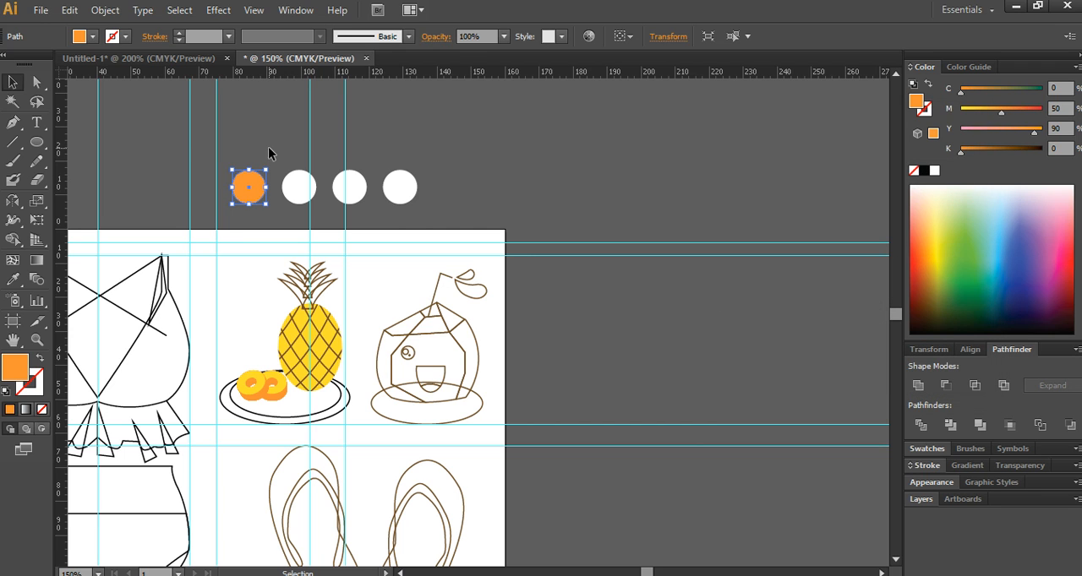
- Fill the second circle of the row with C 40, M 60, Y 90, K 40
left_click(297, 187)
double_click(20, 367)
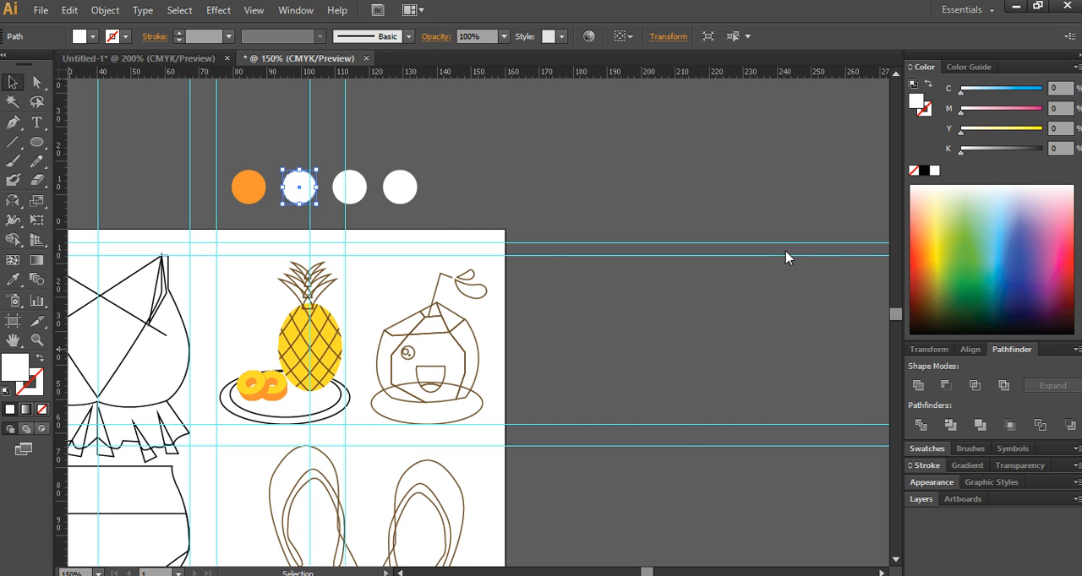
left_click(935, 299)
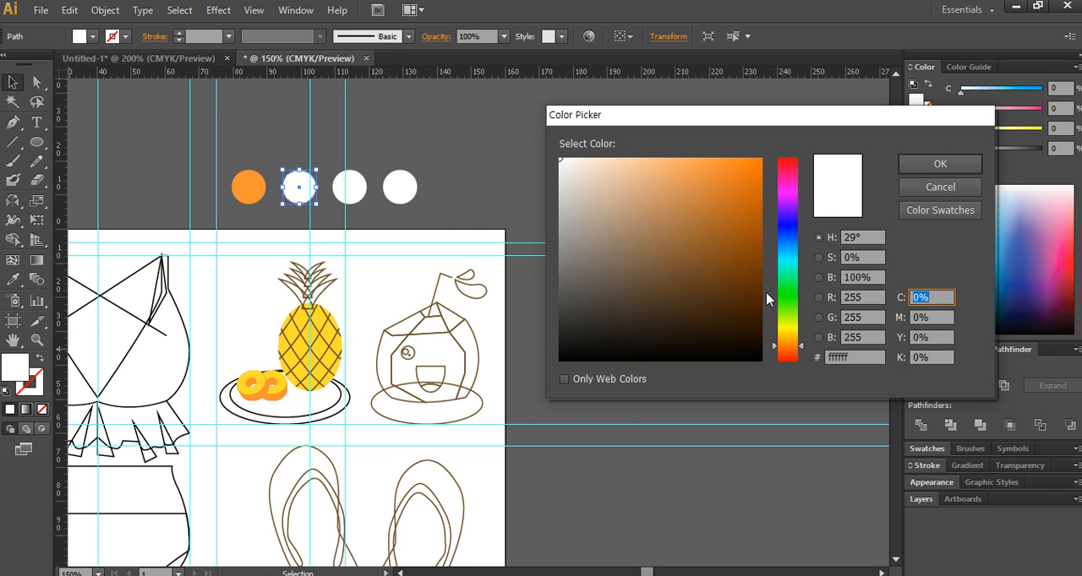
key("shift+Tab")
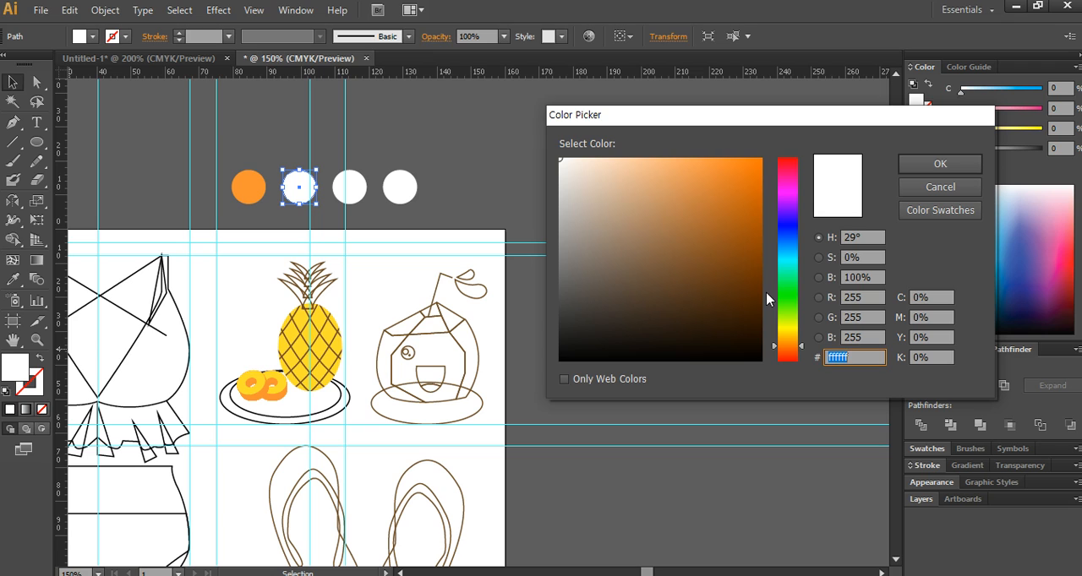
key("Tab")
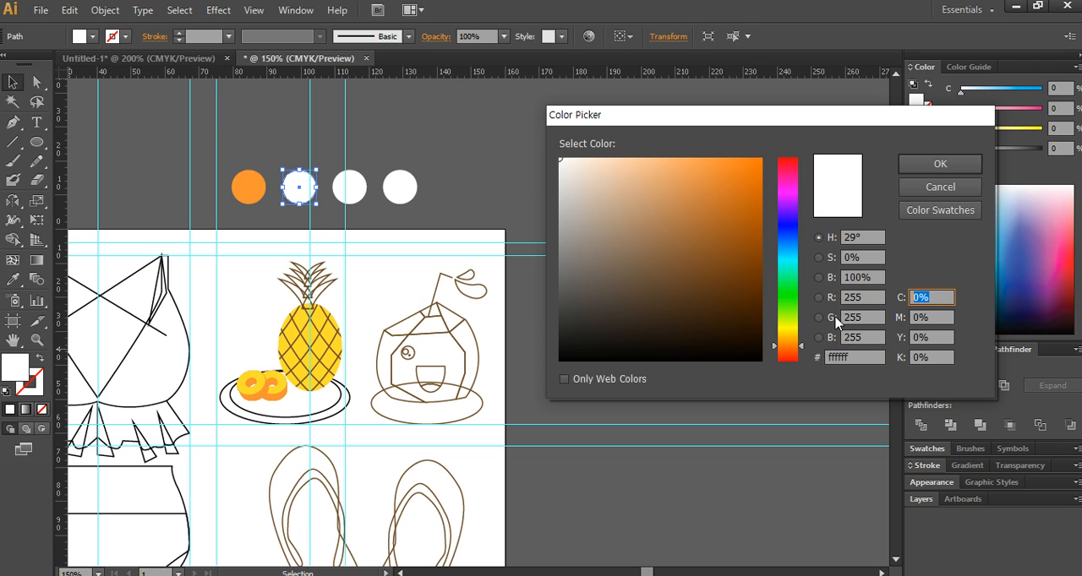
type("40")
key("Tab")
type("60")
key("Tab")
type("90")
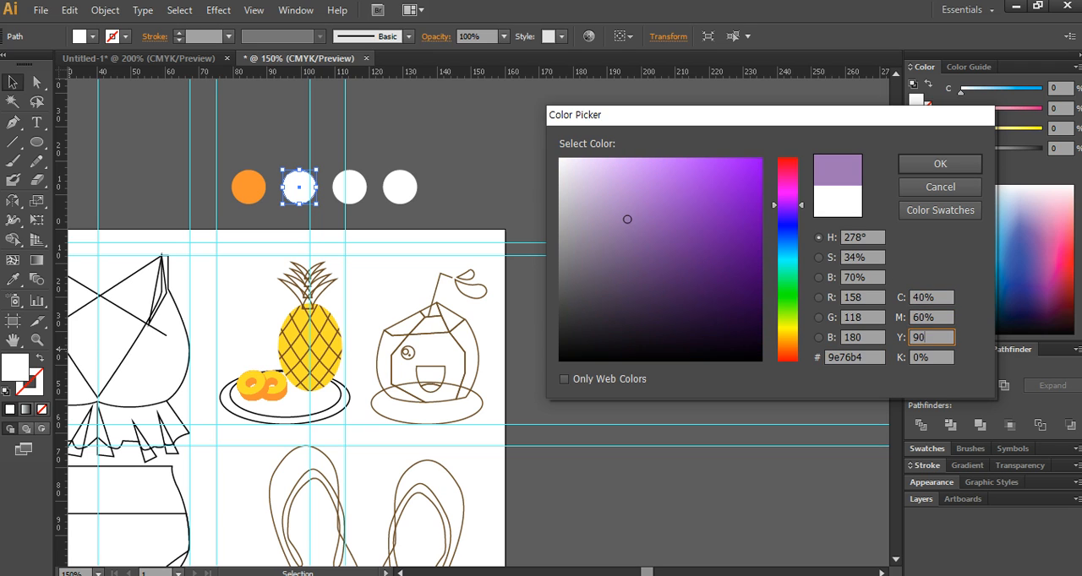
key("Tab")
type("40")
key("Return")
- Fill the third circle of the row above the artboard with C 0, M 10, Y 90, K 0
left_click(355, 197)
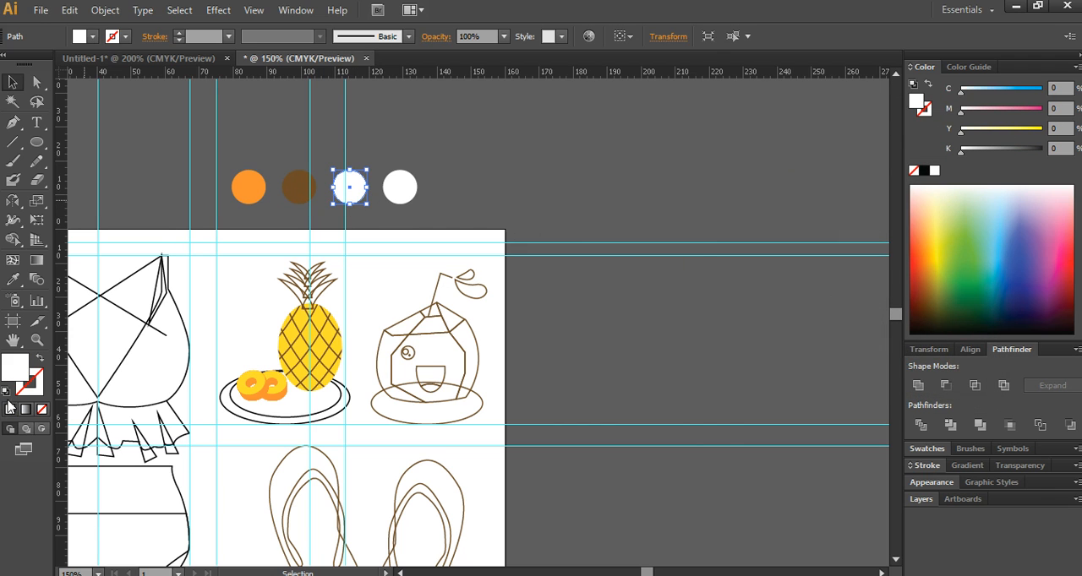
double_click(13, 373)
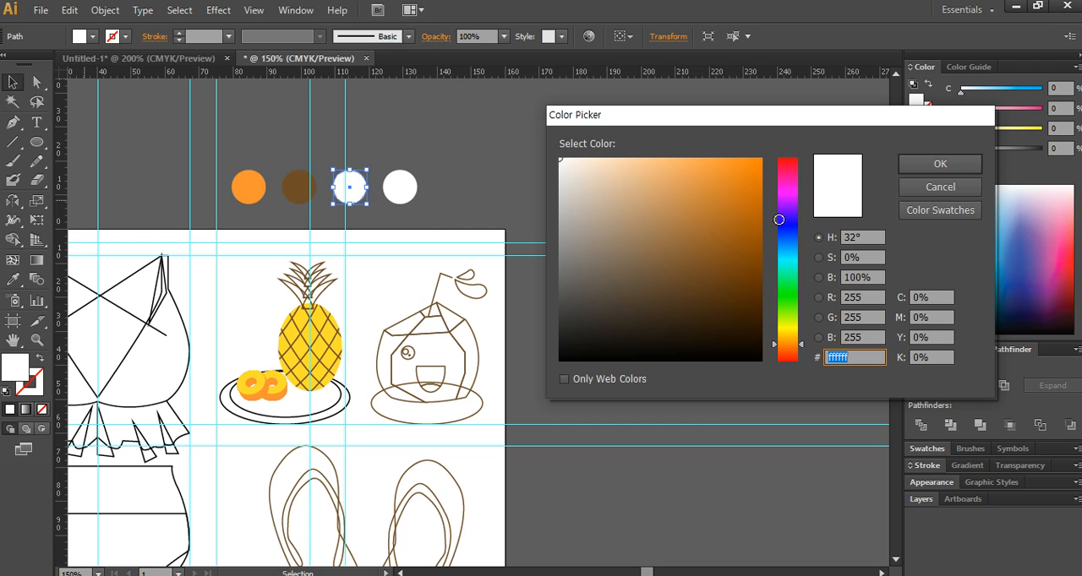
left_click(931, 319)
type("10")
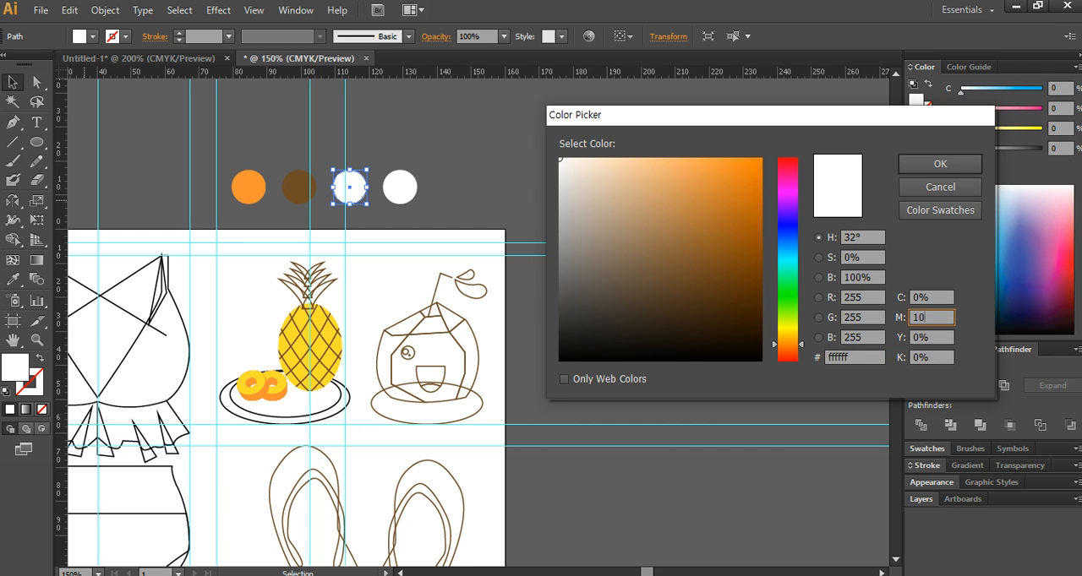
key("Tab")
type("90")
key("Return")
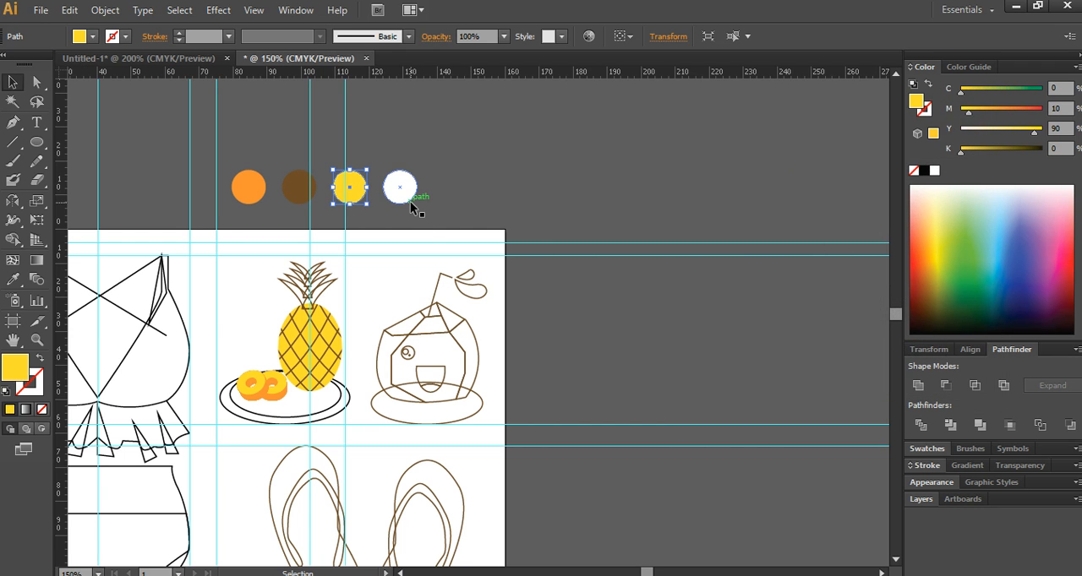
- Fill the fourth circle of the row above the artboard with C 90, M 40, Y 100, K 0
left_click(410, 201)
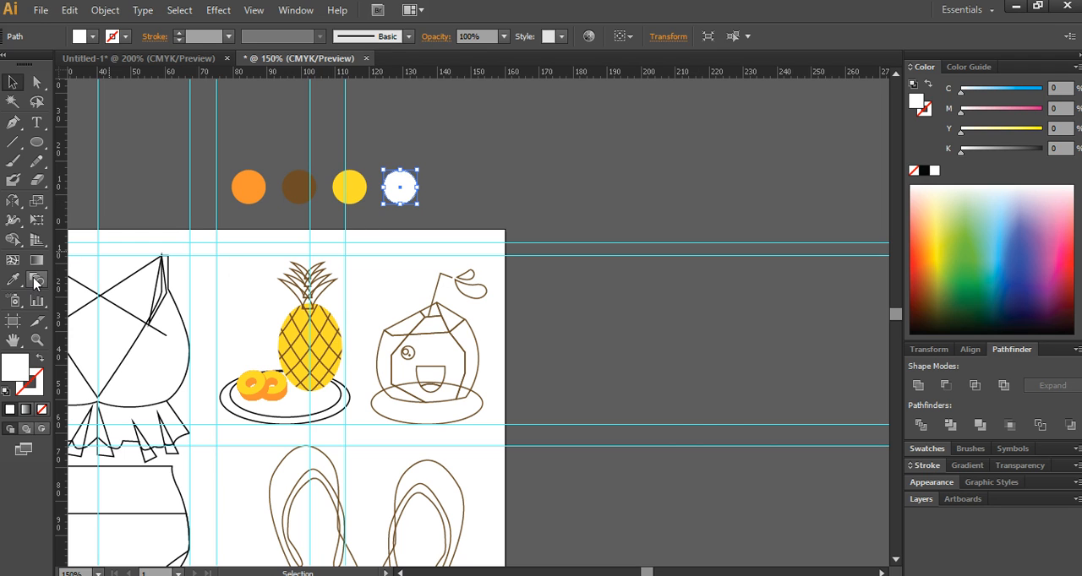
double_click(27, 371)
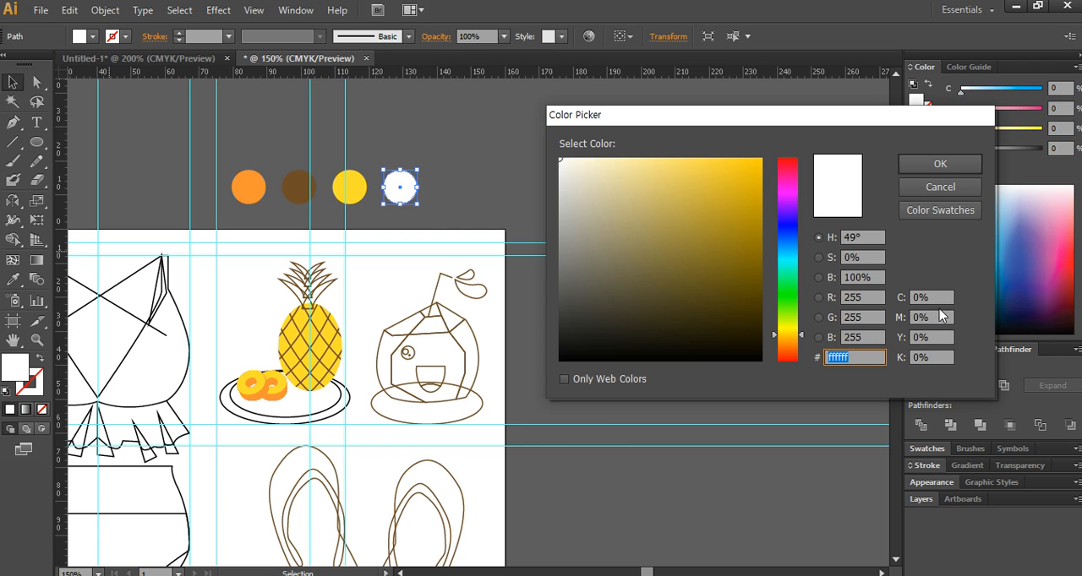
left_click(946, 297)
type("90")
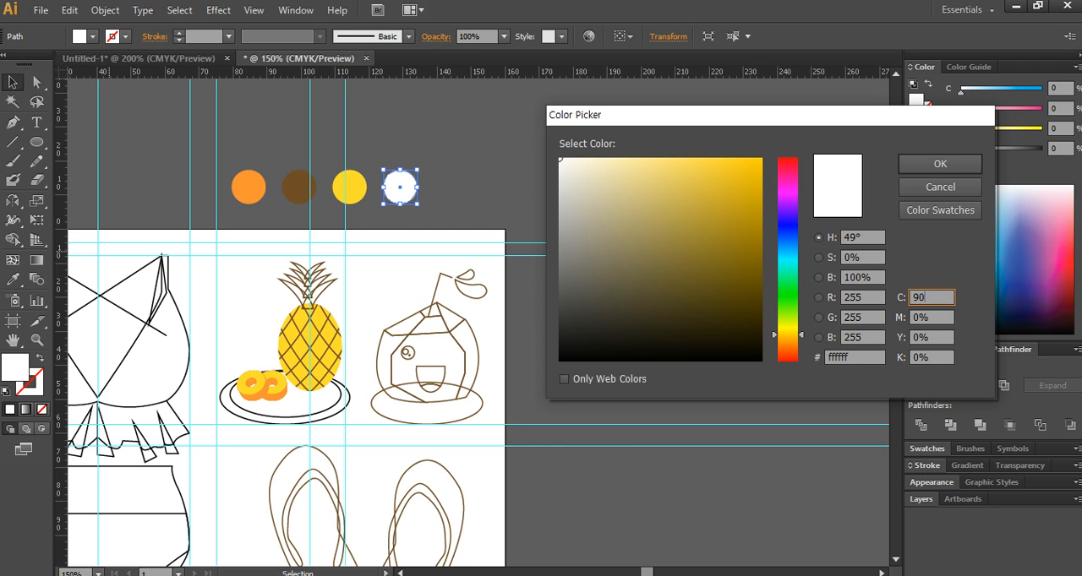
key("Tab")
type("40")
key("Tab")
type("100")
key("Tab")
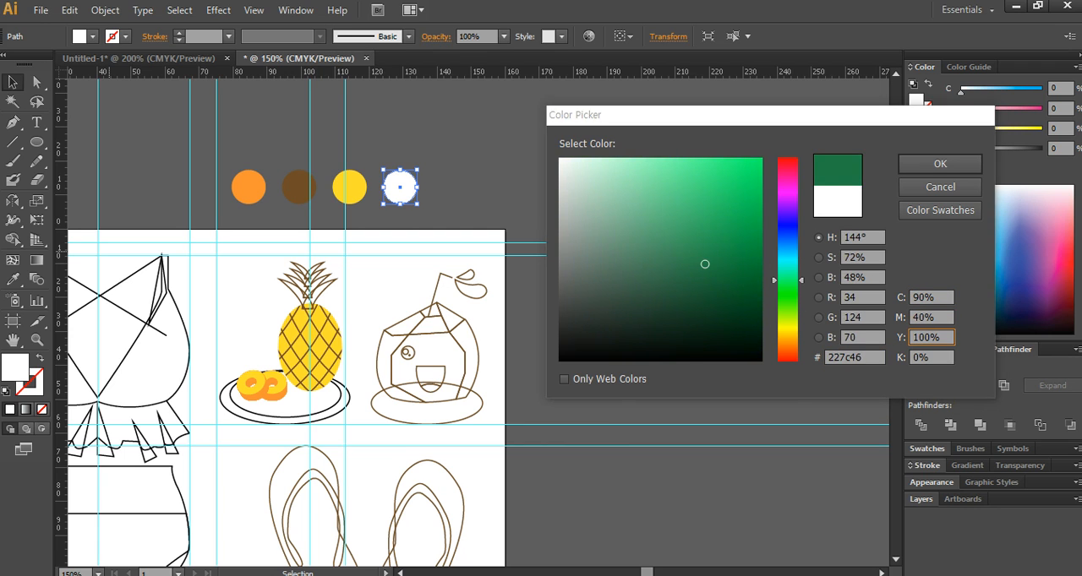
key("Return")
left_click(536, 178)
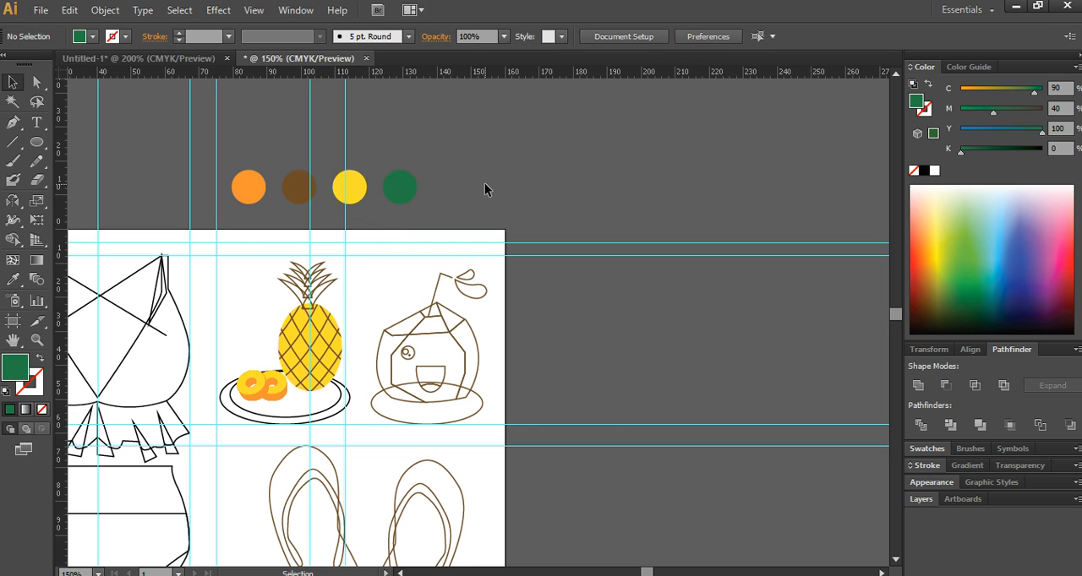
- Duplicate the dark green circle to extend the row and fill the copy with C 40, M 0, Y 100, K 0
left_click_drag(409, 197, 459, 196)
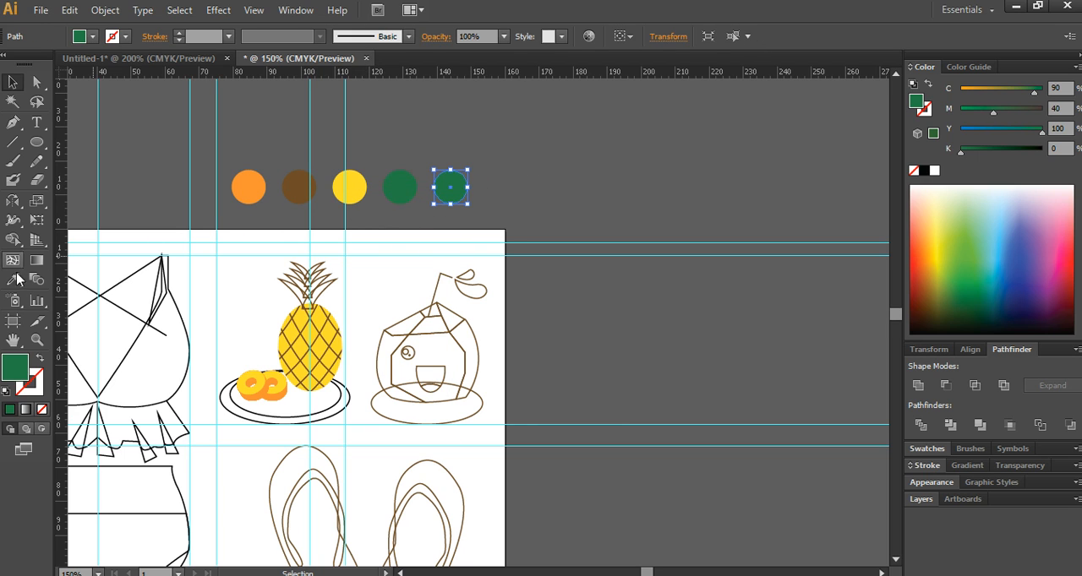
double_click(916, 102)
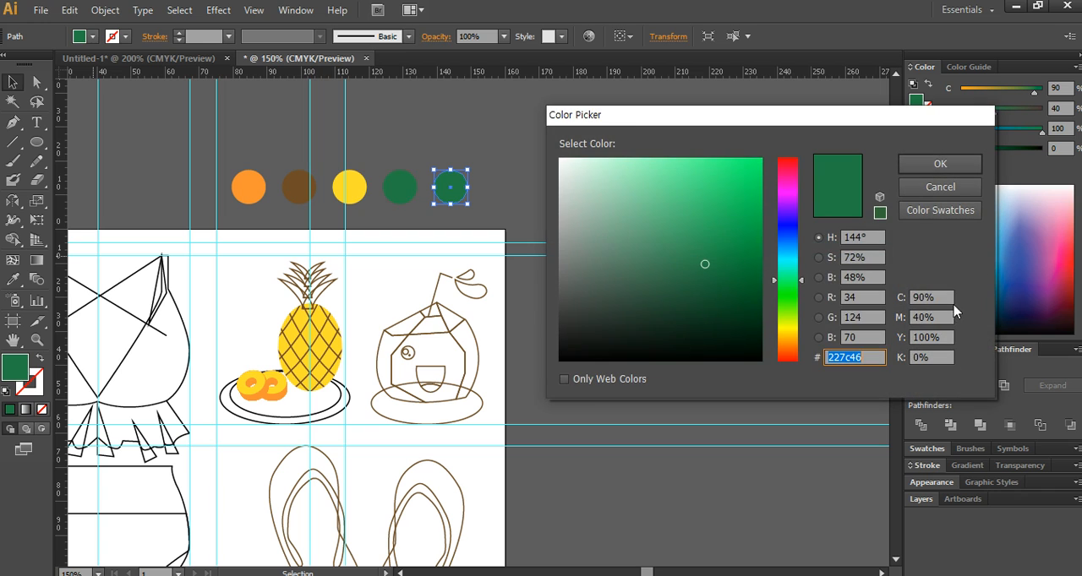
left_click_drag(939, 296, 806, 308)
type("40")
key("Tab")
type("0")
key("Tab")
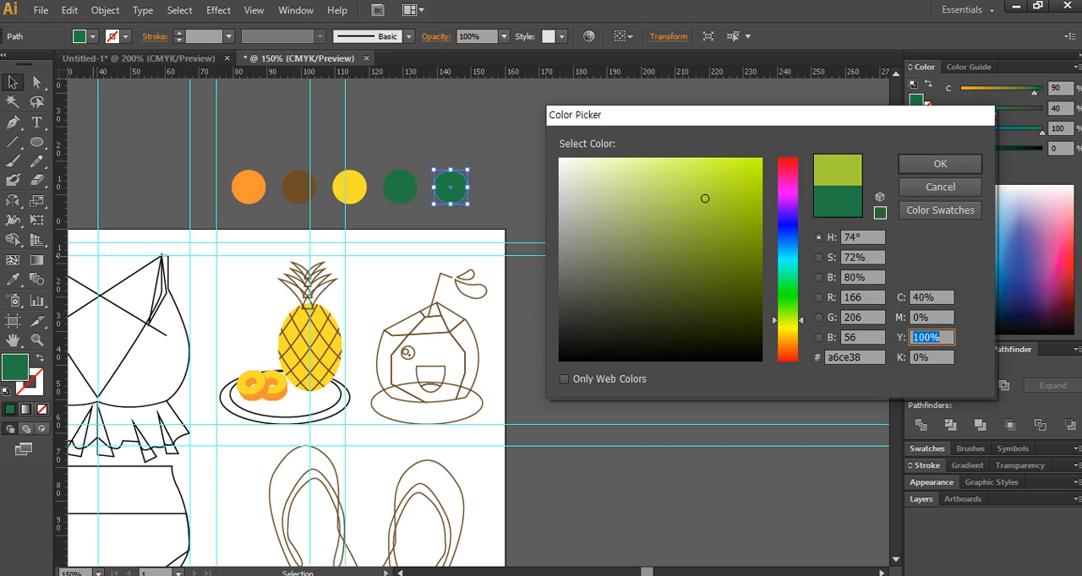
type("0100")
key("Return")
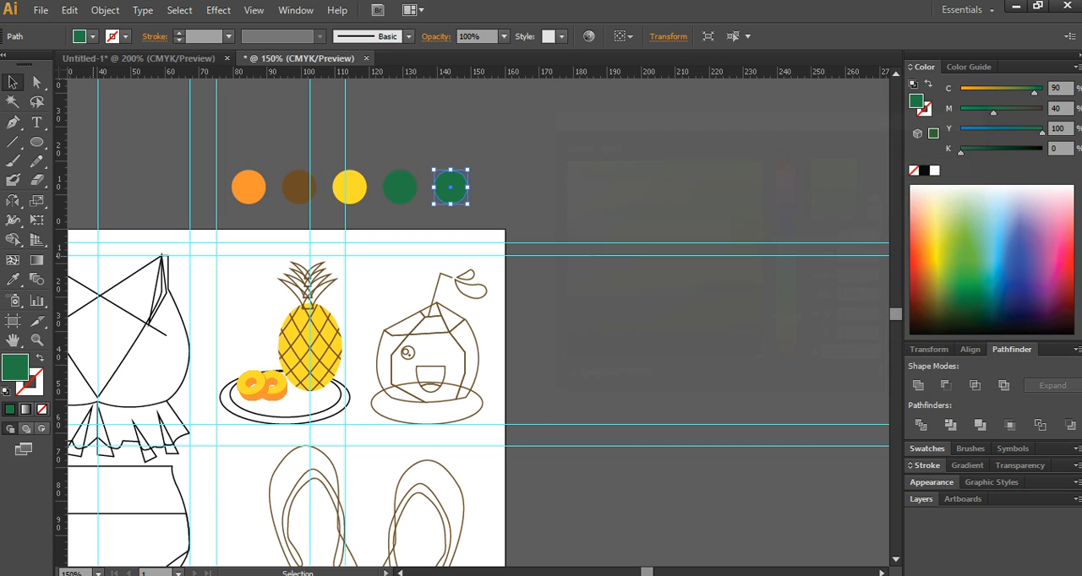
left_click(547, 196)
- Select alternating leaves of the pineapple crown and give them the dark green swatch circle's colour with the Eyedropper
scroll(299, 274, "up", 2)
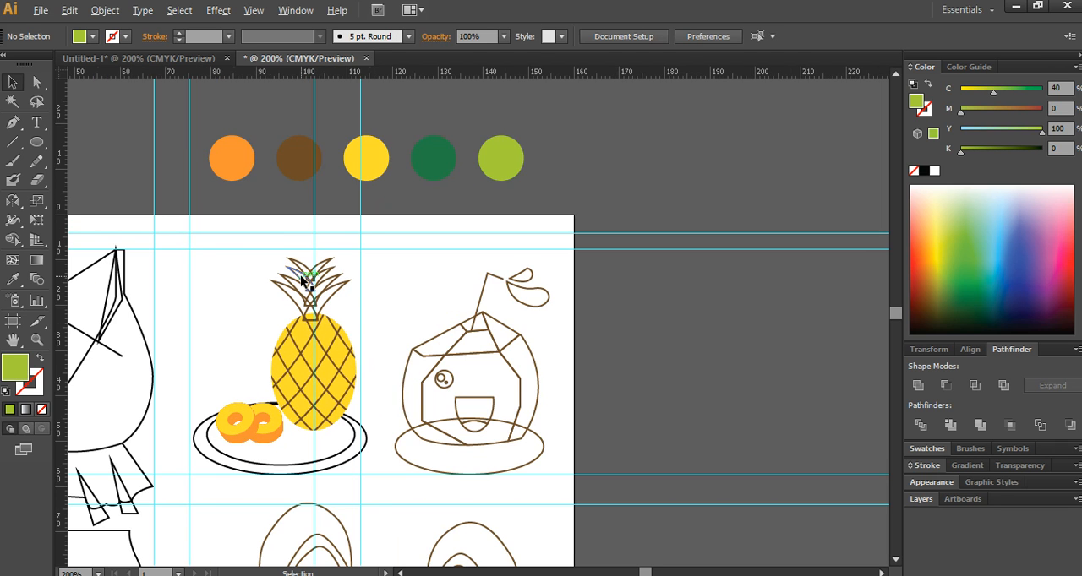
left_click_drag(303, 293, 426, 325)
scroll(426, 326, "down", 1)
scroll(428, 329, "down", 1)
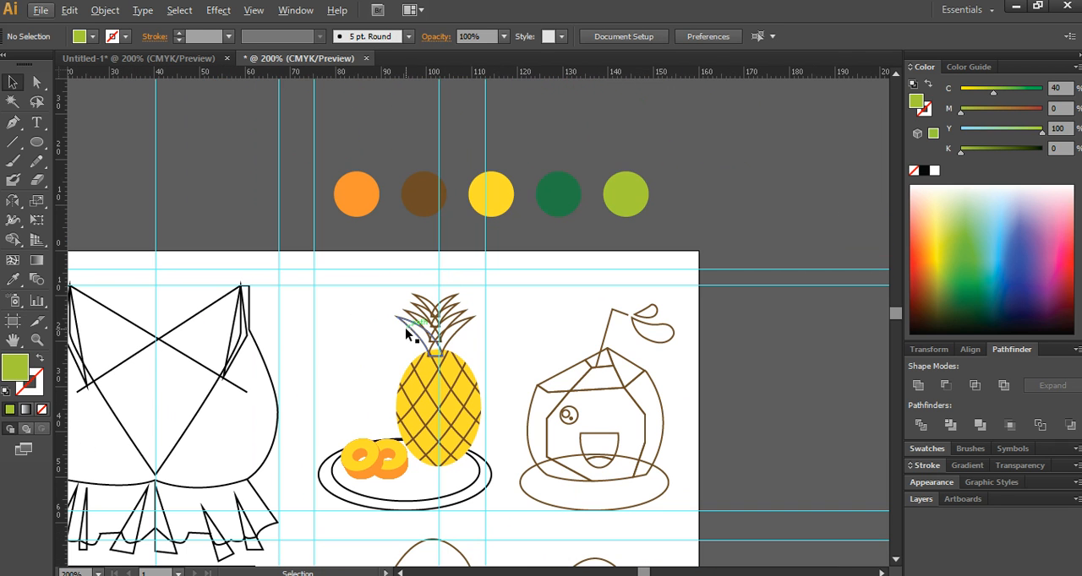
left_click(427, 308)
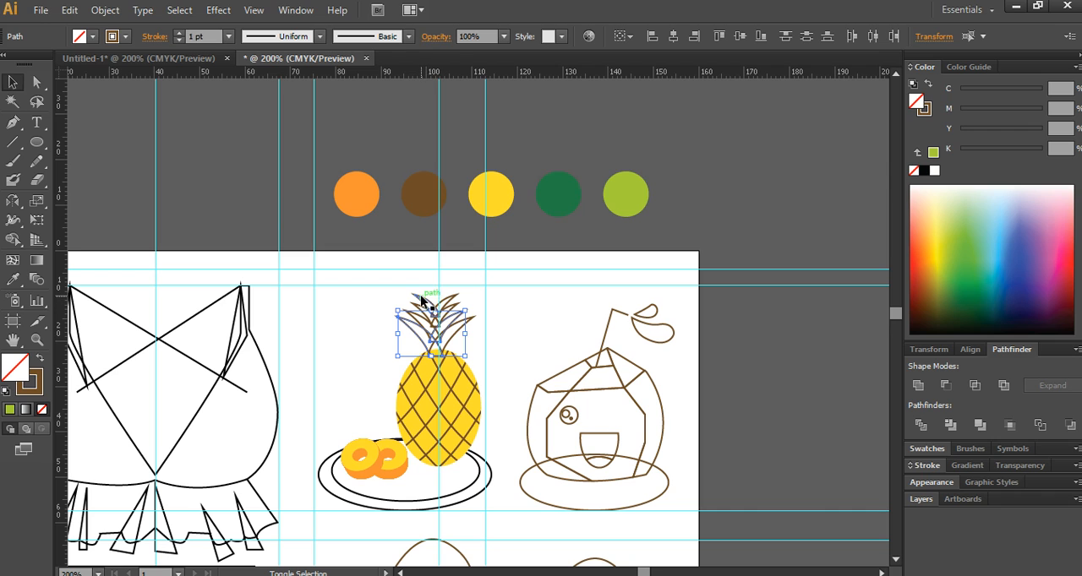
left_click(414, 307, "shift")
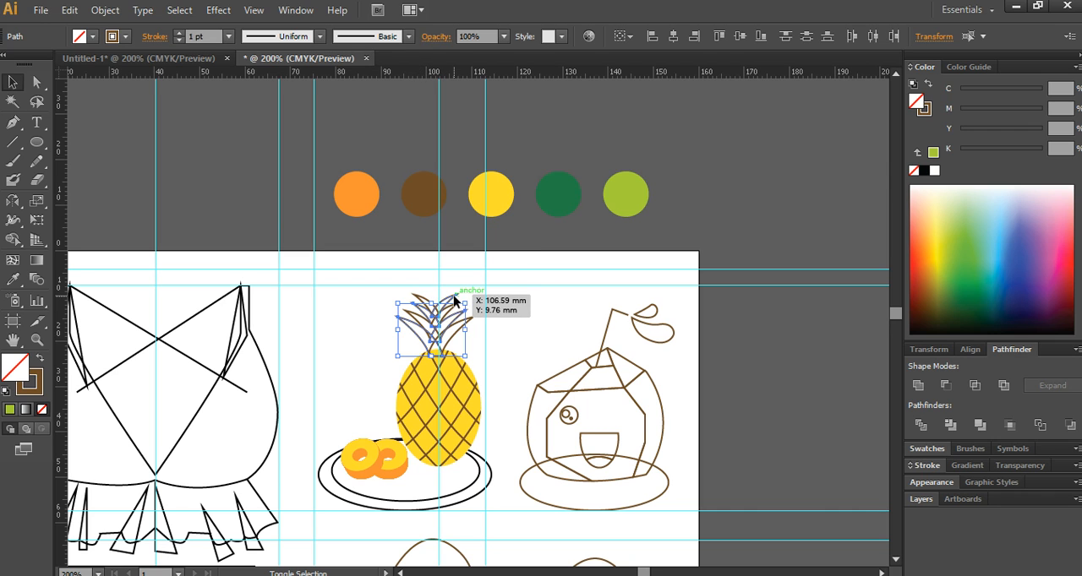
left_click(455, 297, "shift")
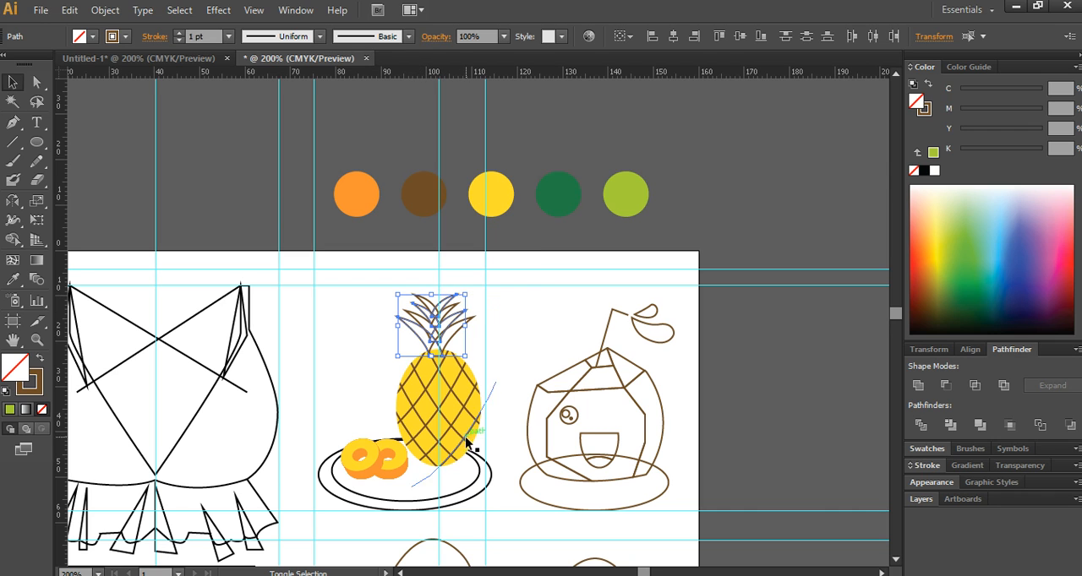
left_click(13, 279)
left_click(558, 191)
left_click(494, 319, "ctrl")
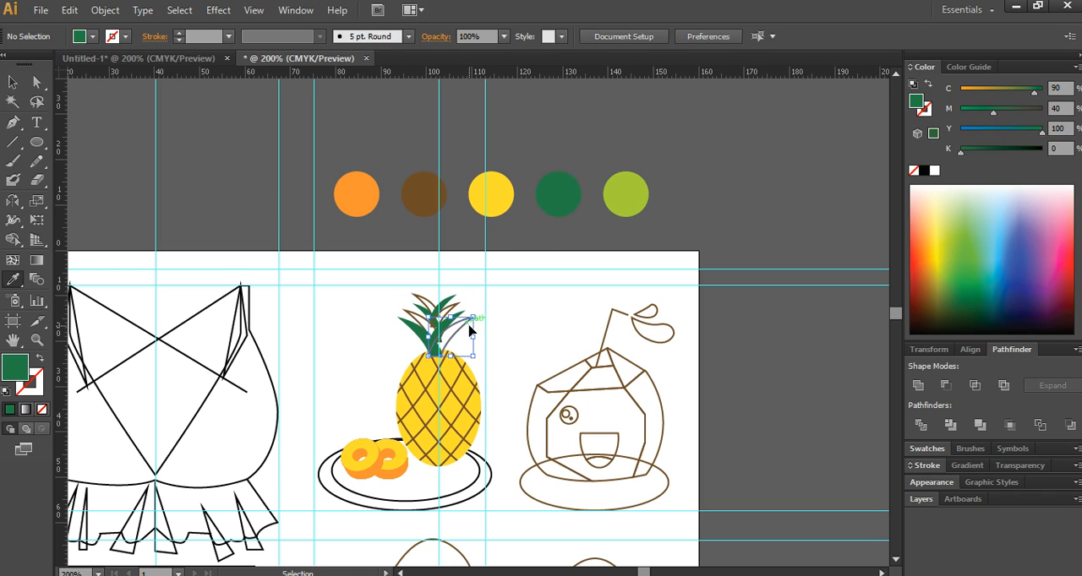
- Colour the remaining outlined leaves of the pineapple crown with the light green swatch circle's fill
left_click(424, 296, "ctrl+shift")
left_click(457, 305, "ctrl+shift")
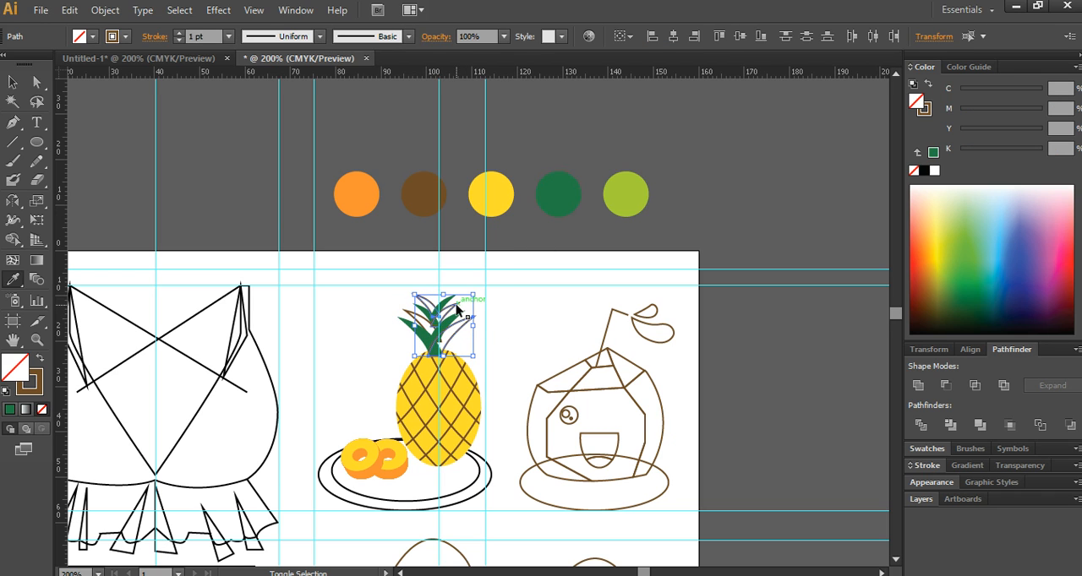
left_click(406, 320, "ctrl+shift")
left_click(629, 190)
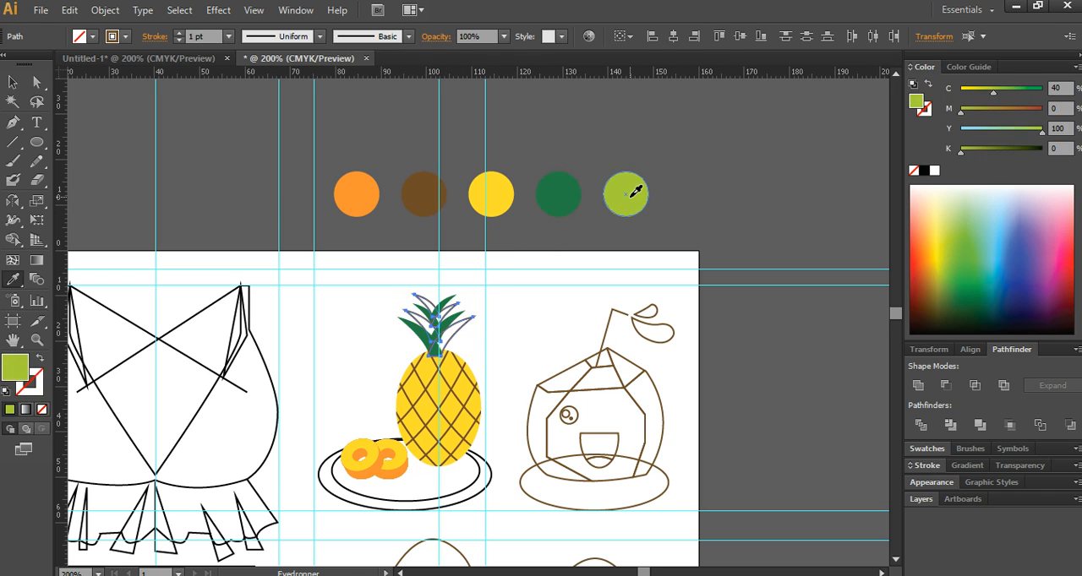
- Colour the pineapple plate's outer ellipse with the light green swatch and its inner ellipse with the dark brown swatch
left_click(475, 509, "ctrl")
left_click(482, 495, "ctrl")
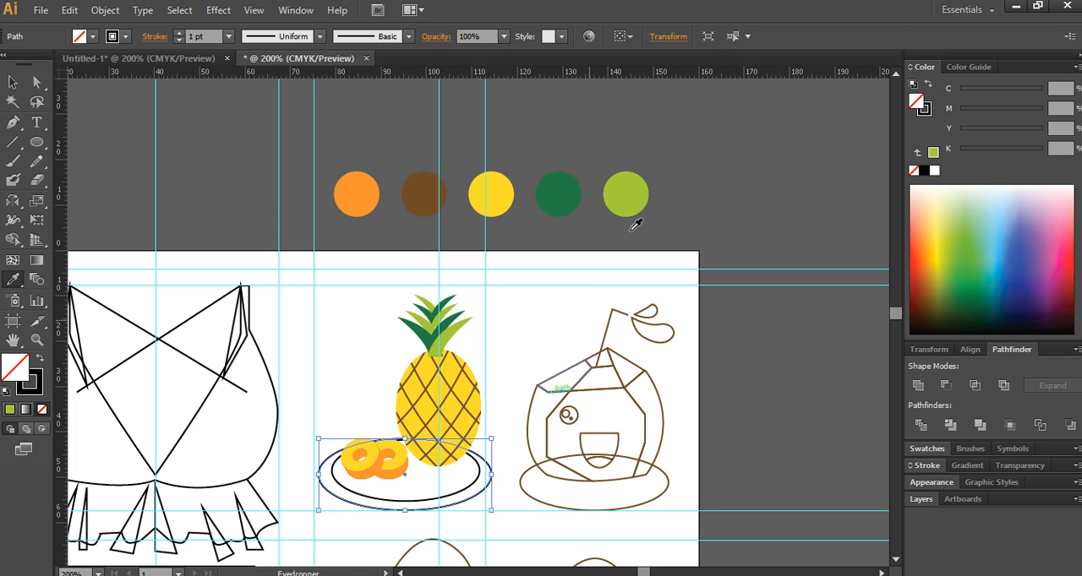
left_click(626, 196)
left_click(449, 495, "ctrl")
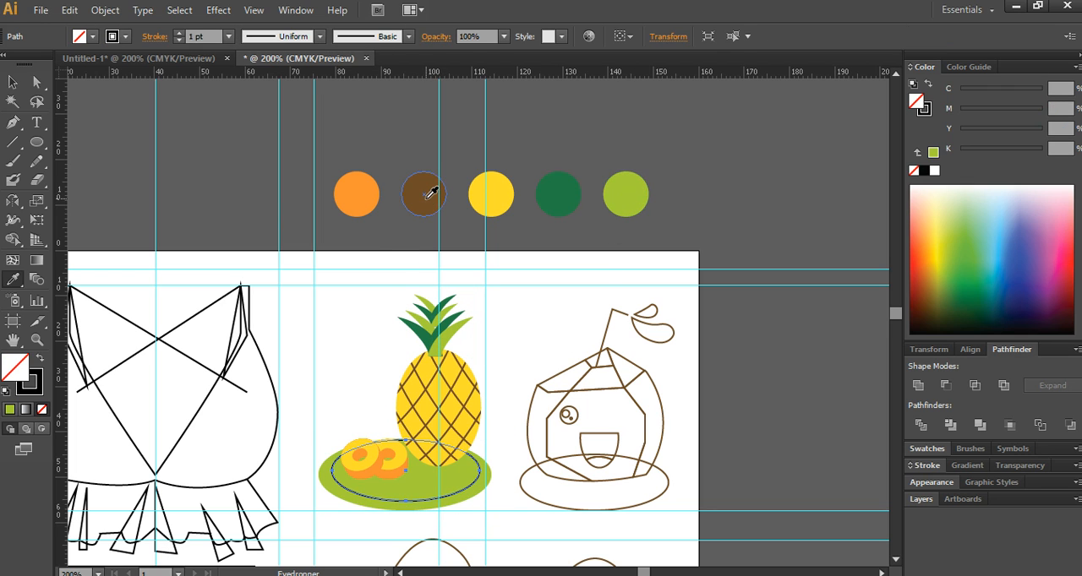
left_click(430, 193)
left_click(13, 82)
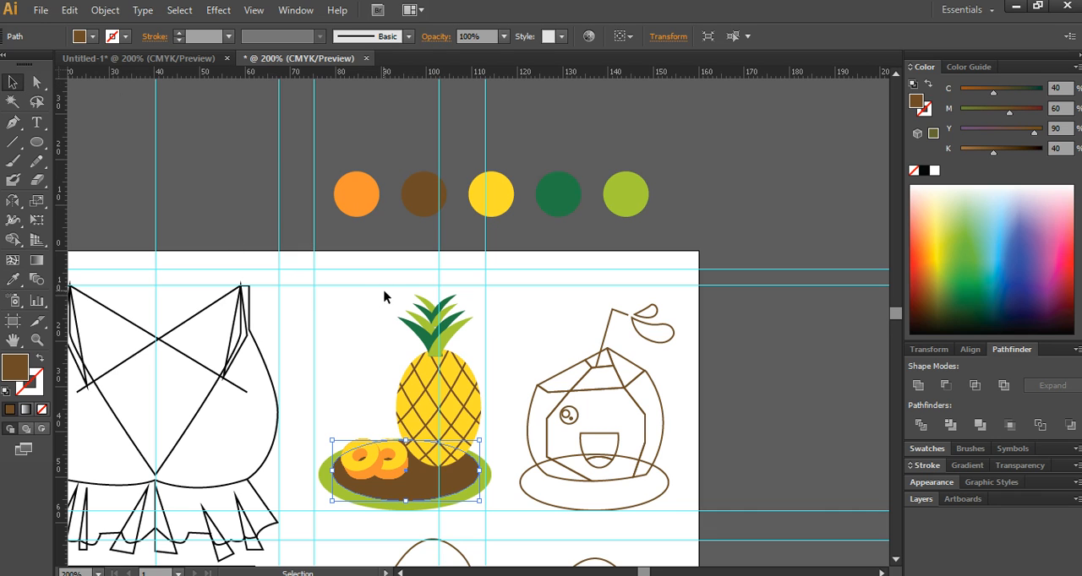
left_click(471, 328)
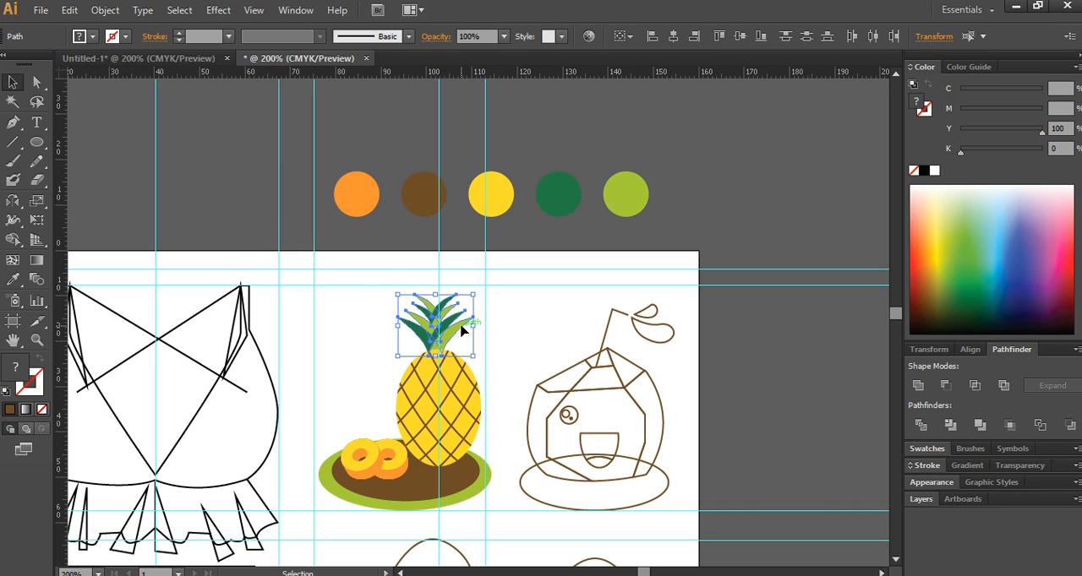
left_click(550, 328)
- Draw a small circle beside the artboard, next to the coconut drink, with a white fill and no stroke
left_click_drag(507, 353, 456, 284)
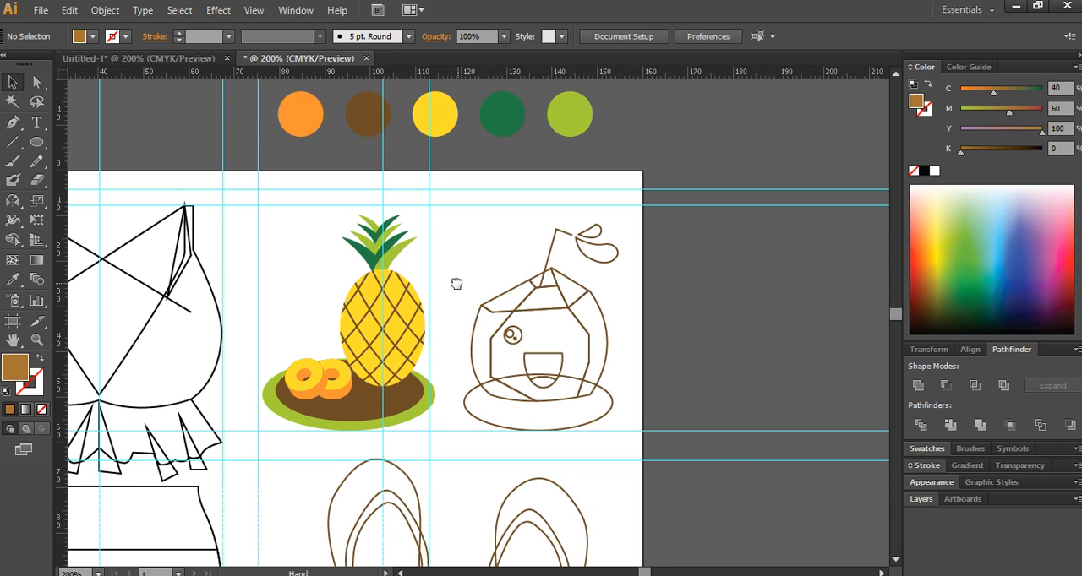
left_click_drag(596, 306, 505, 317)
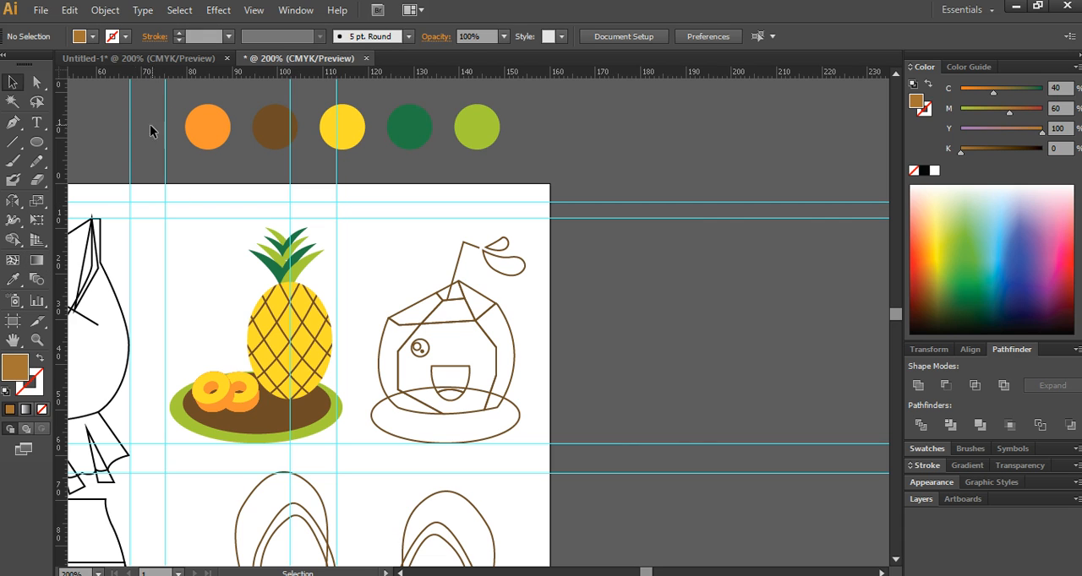
left_click(35, 144)
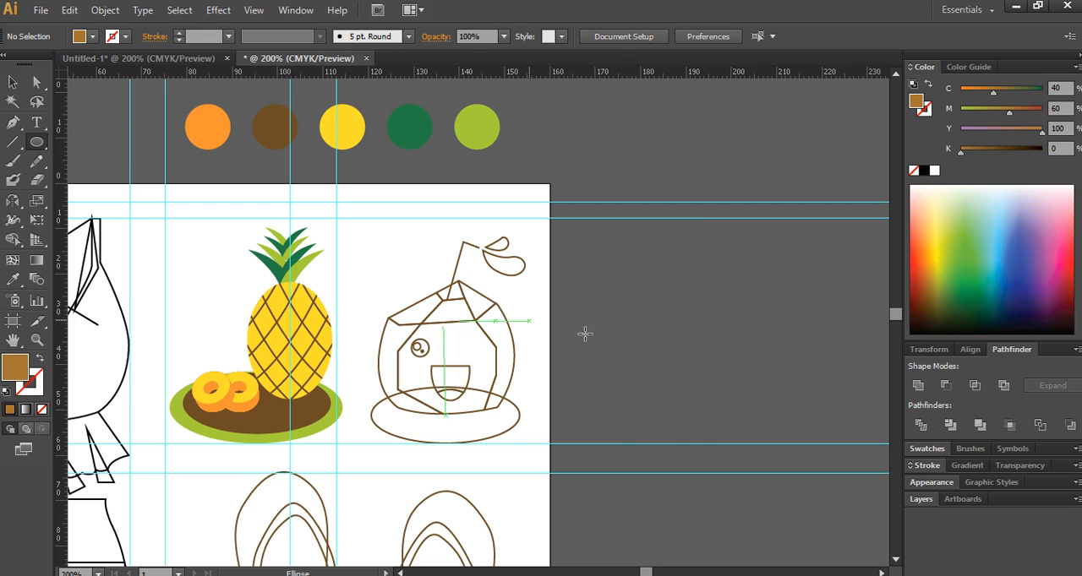
left_click_drag(594, 238, 629, 271)
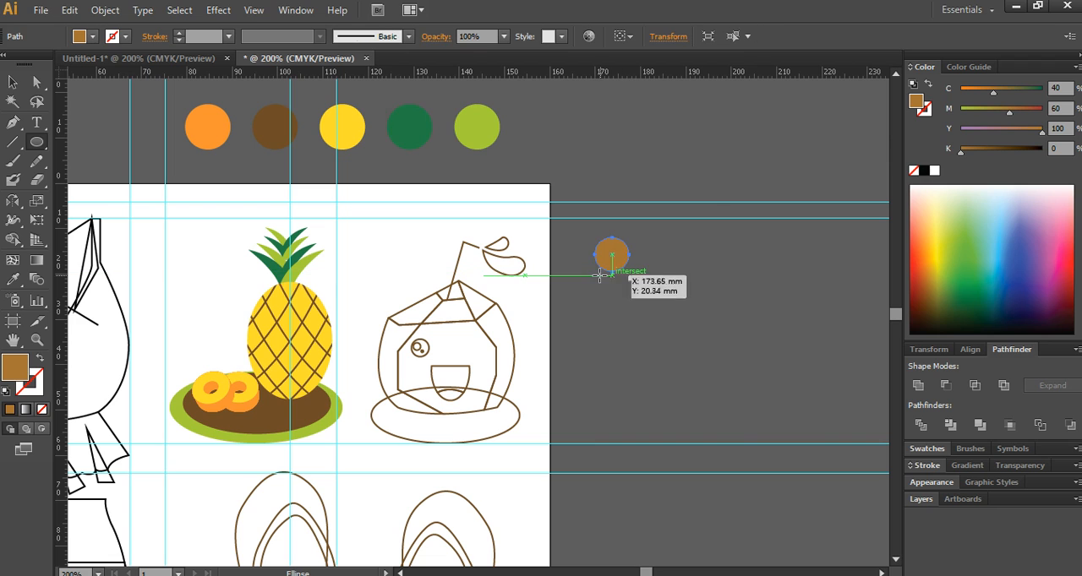
left_click(6, 392)
left_click(33, 392)
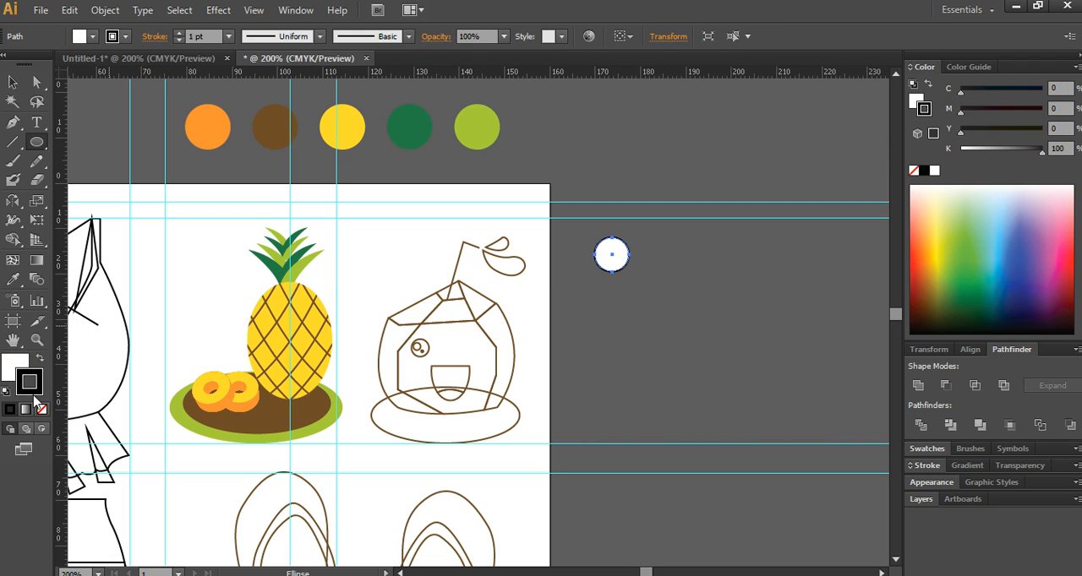
left_click(42, 409)
left_click(12, 364)
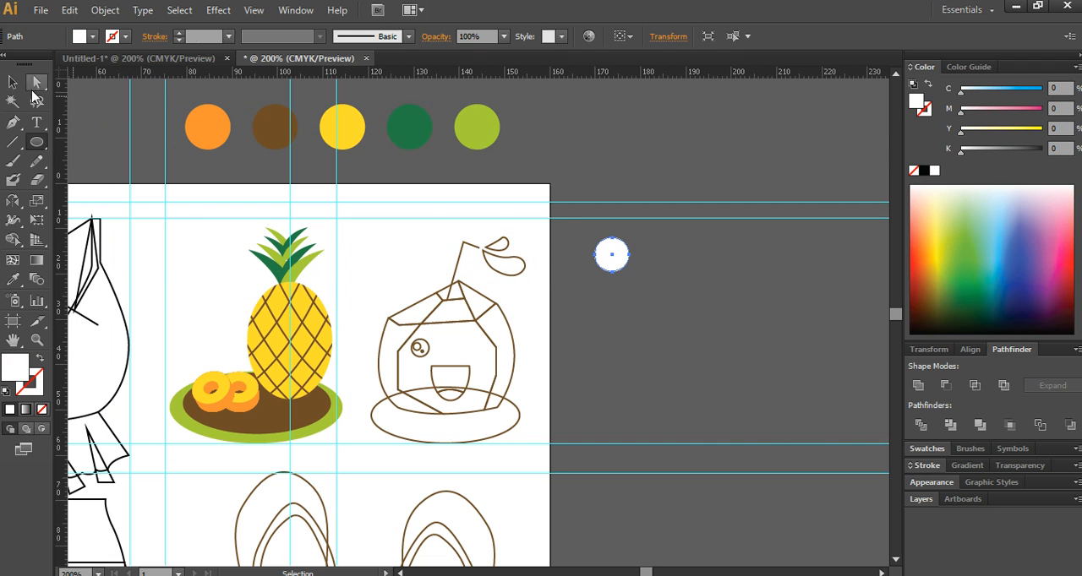
- Duplicate the white circle downward repeatedly to form a vertical column of six circles beside the artboard
key("v")
left_click_drag(606, 271, 594, 311)
key("ctrl+d")
key("ctrl+d")
key("ctrl+d")
key("ctrl+d")
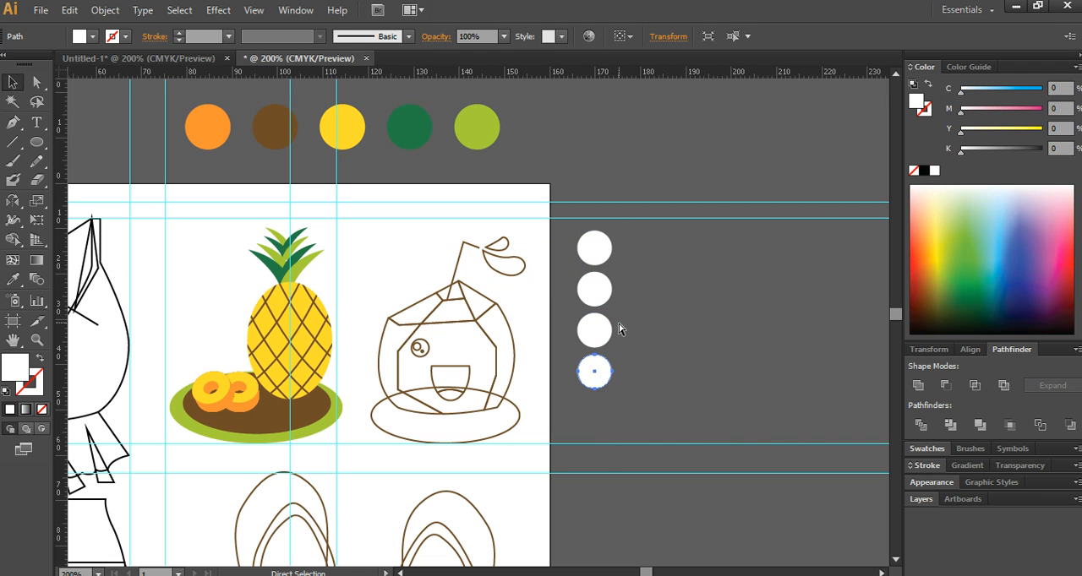
- Fill the first circle of the column beside the artboard with light blue, C 50%, M 0%, Y 0%, K 0%
left_click(593, 249)
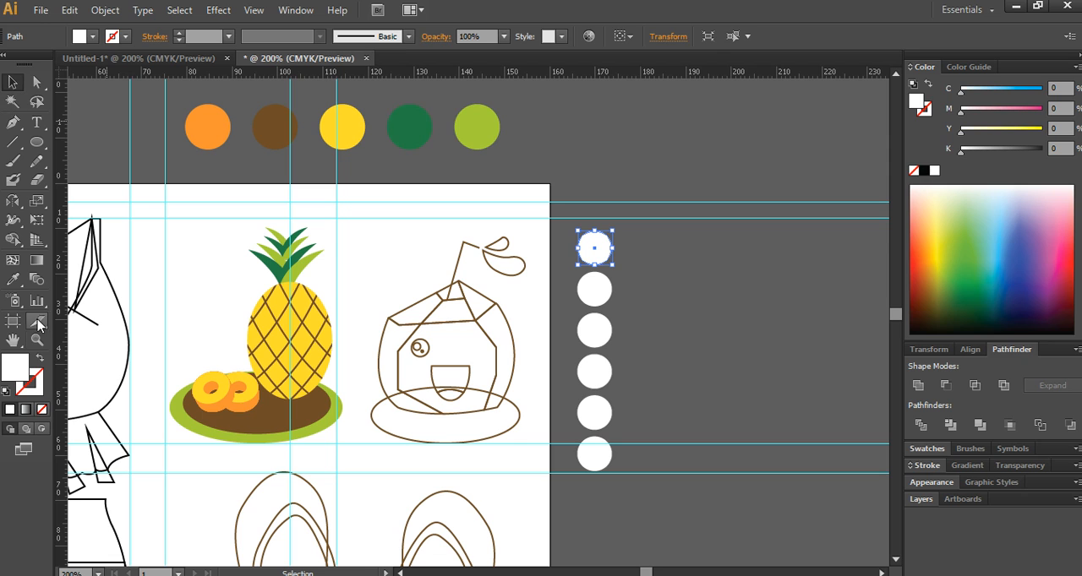
double_click(915, 102)
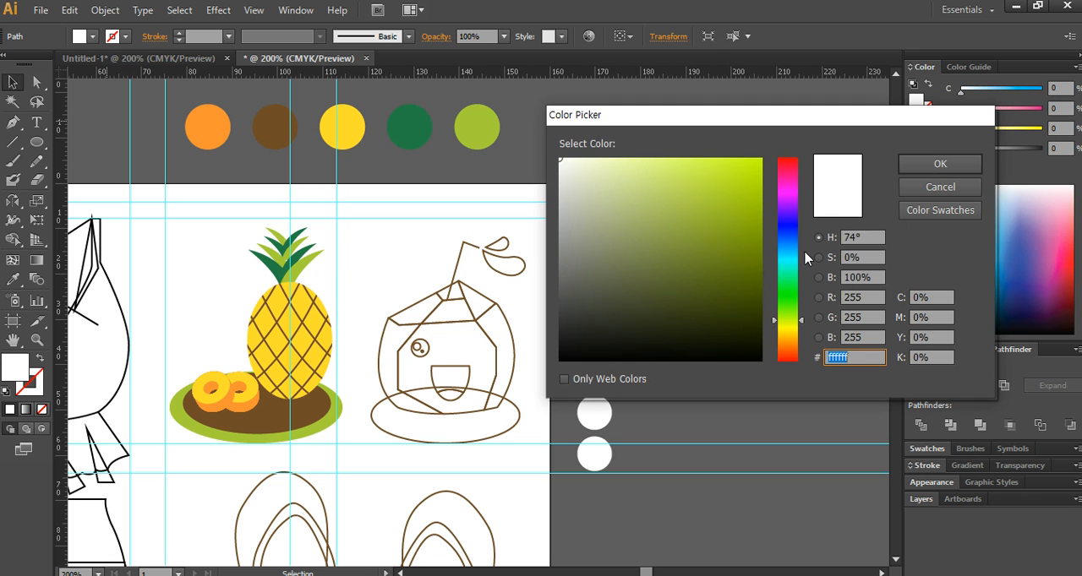
left_click(930, 298)
type("50")
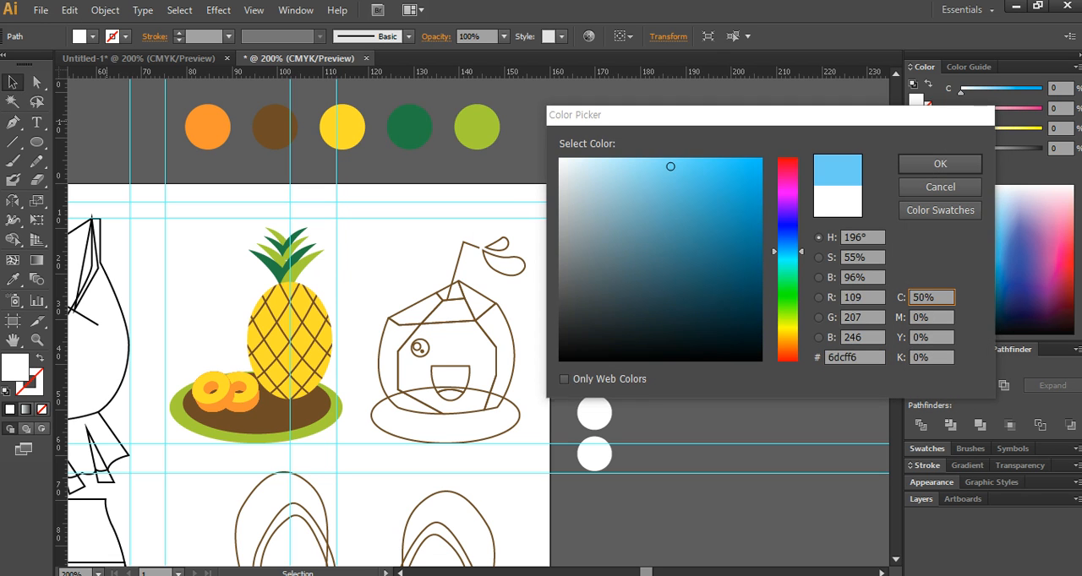
key("Return")
- Fill the second circle of the column with pinkish red, M 100% and Y 50%
left_click(594, 289)
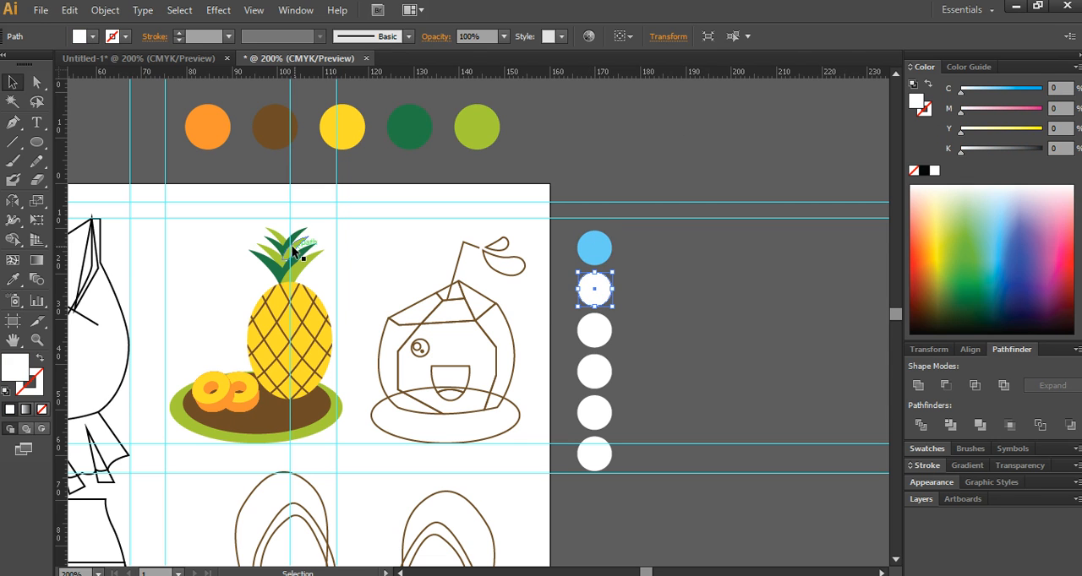
double_click(6, 378)
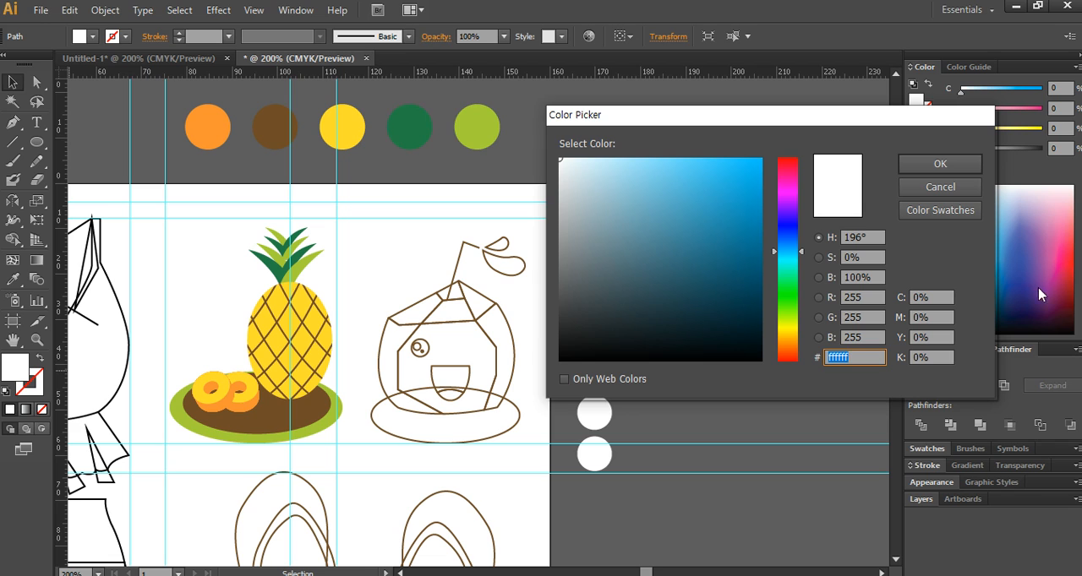
left_click(938, 317)
type("100")
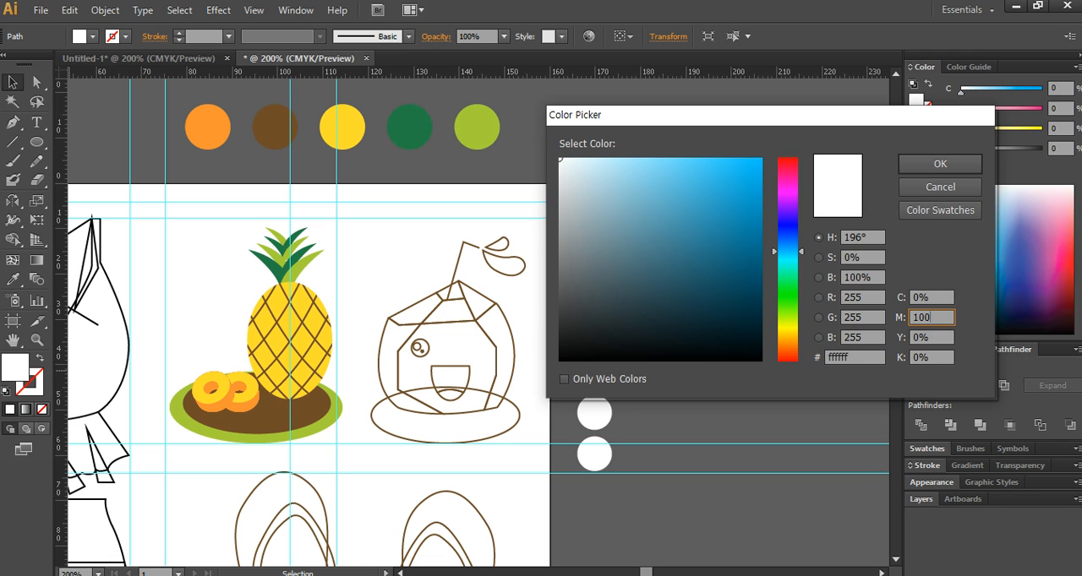
key("Tab")
type("50")
key("Return")
- Fill the third circle of the column with olive green, C 60%, M 30%, Y 90%
left_click(587, 337)
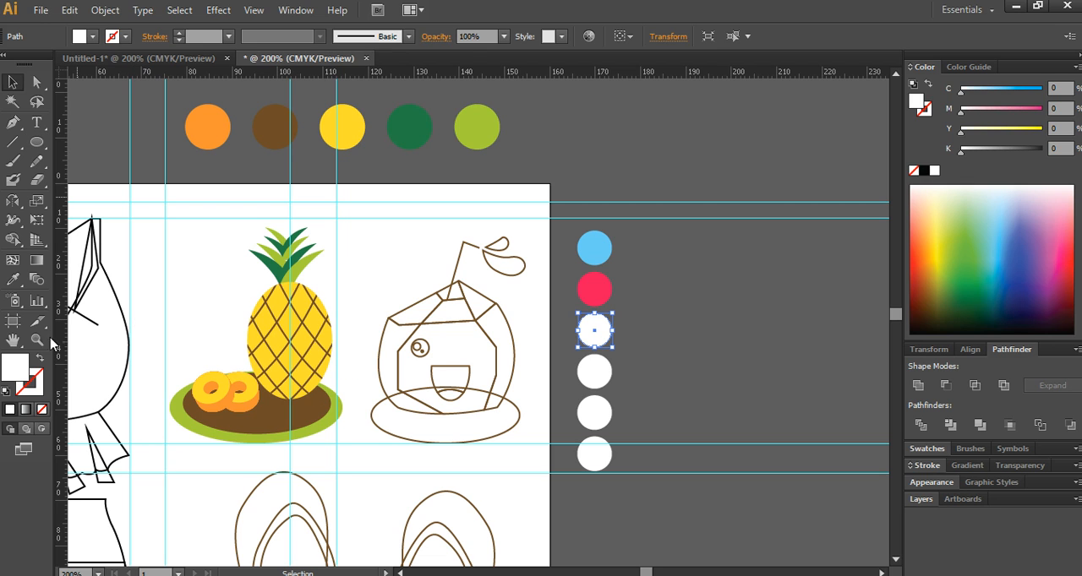
double_click(19, 369)
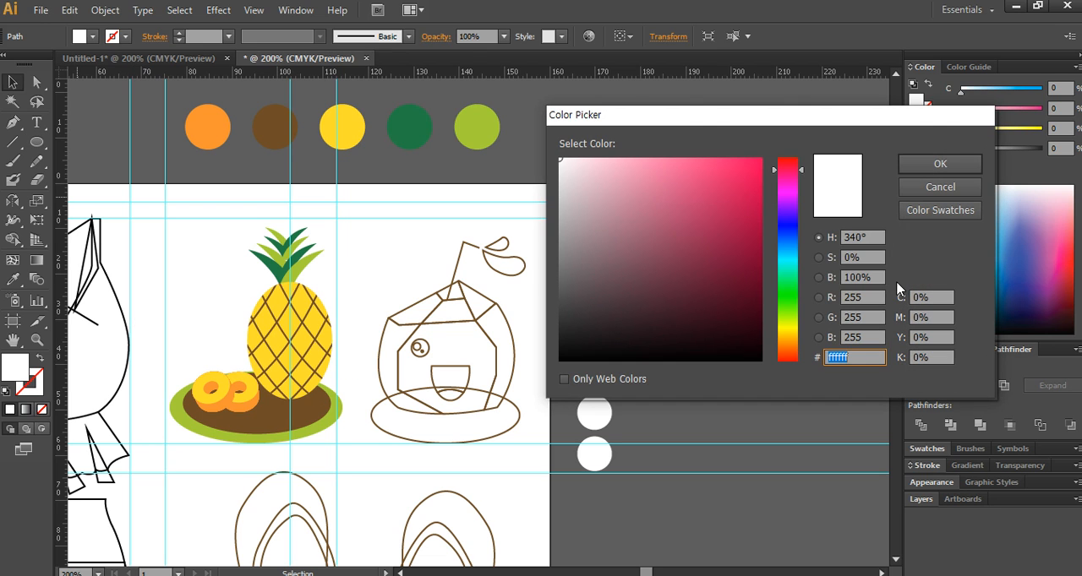
left_click(942, 300)
type("60")
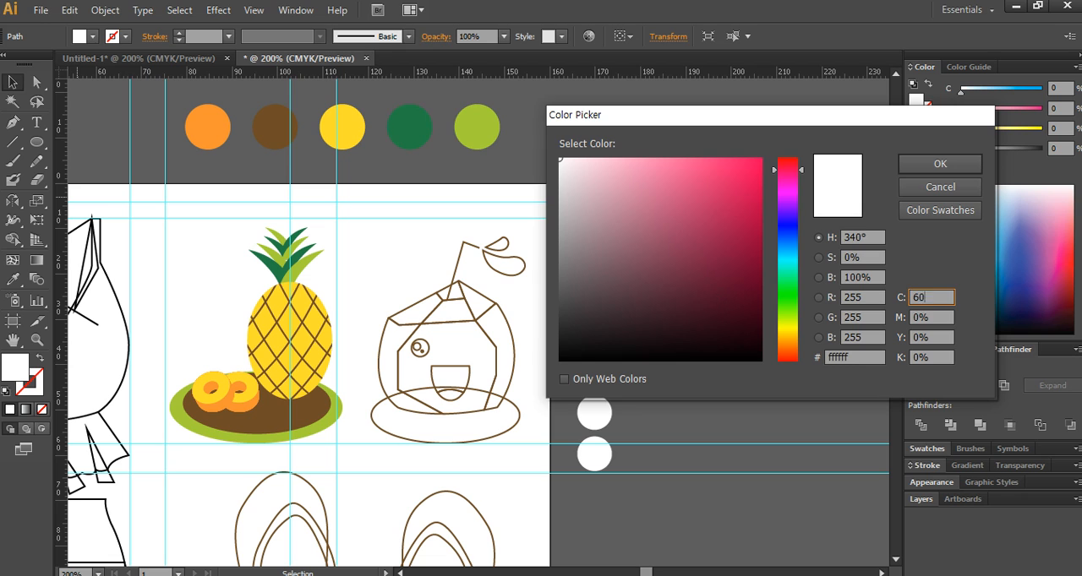
key("Tab")
type("30")
key("Tab")
type("90")
key("Return")
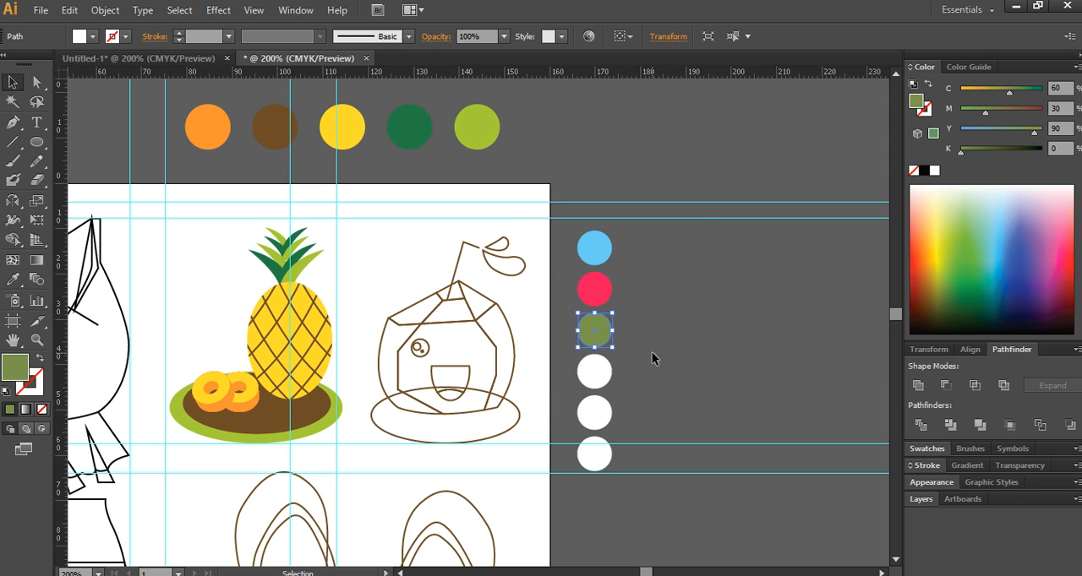
- Fill the fourth circle of the column with dark green, C 60%, M 30%, Y 90%, K 50%
left_click(607, 370)
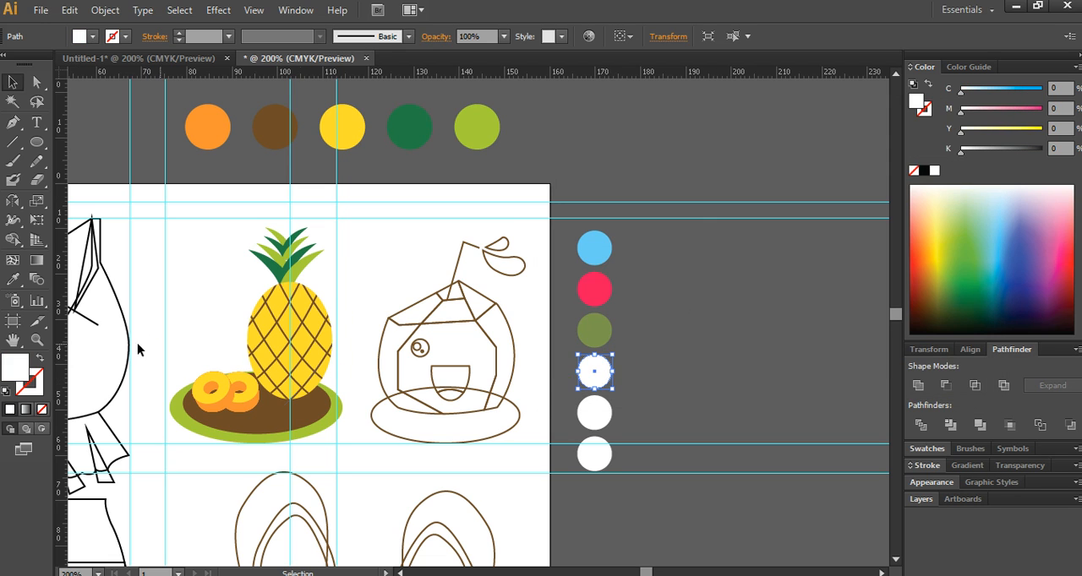
double_click(4, 365)
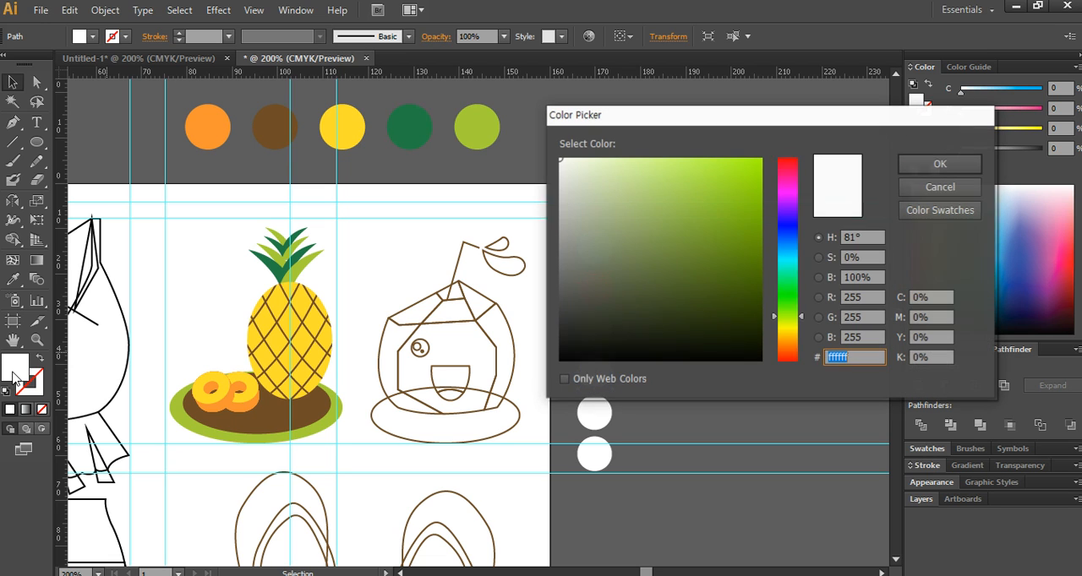
left_click(939, 302)
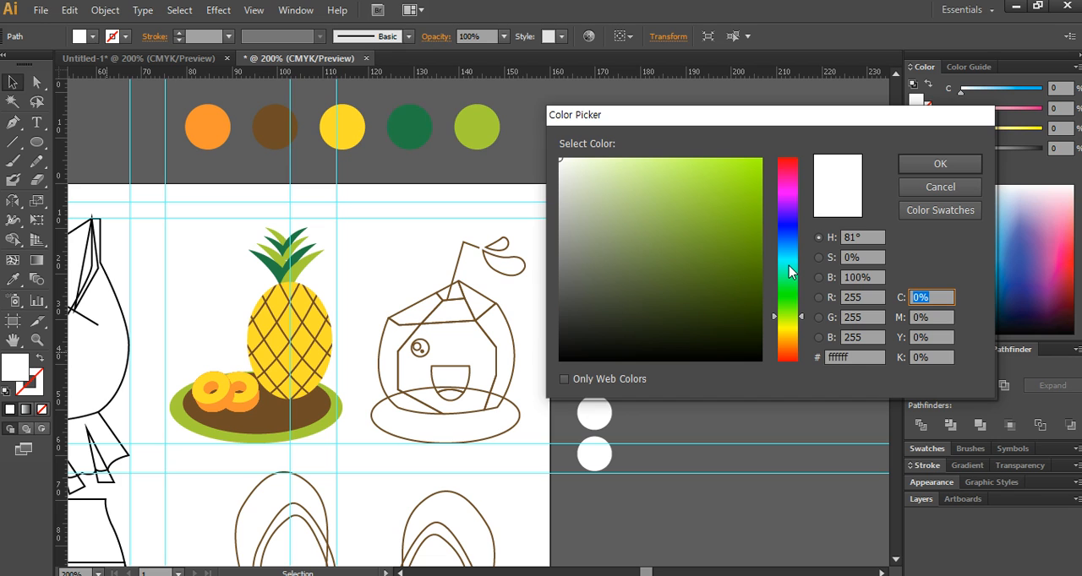
type("60")
key("Tab")
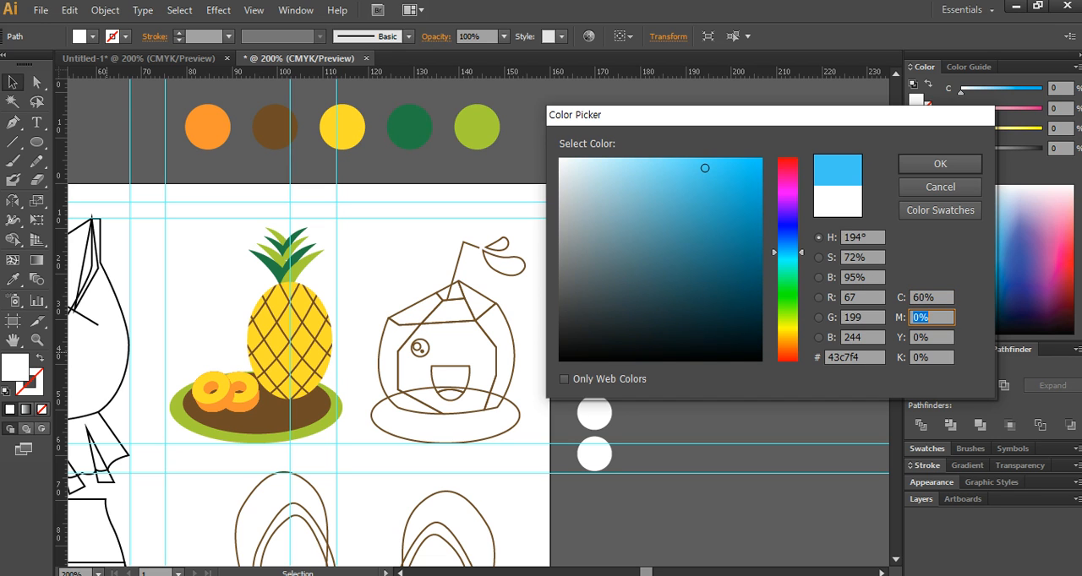
type("30")
key("Tab")
type("90")
key("Tab")
type("50")
key("Return")
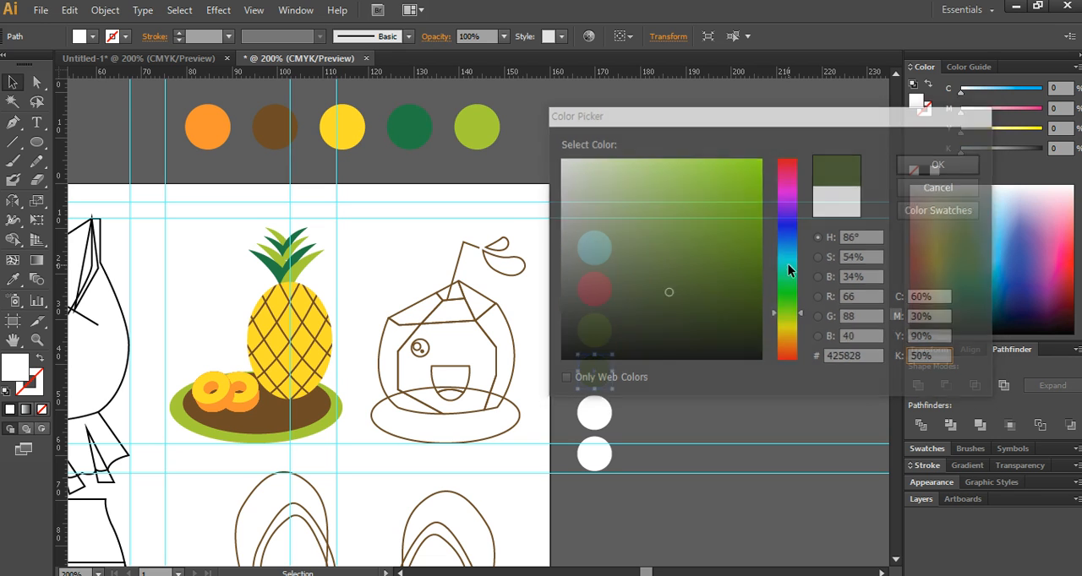
- Fill the fifth circle of the column with beige, C 20%, M 20%, Y 30%
left_click(593, 412)
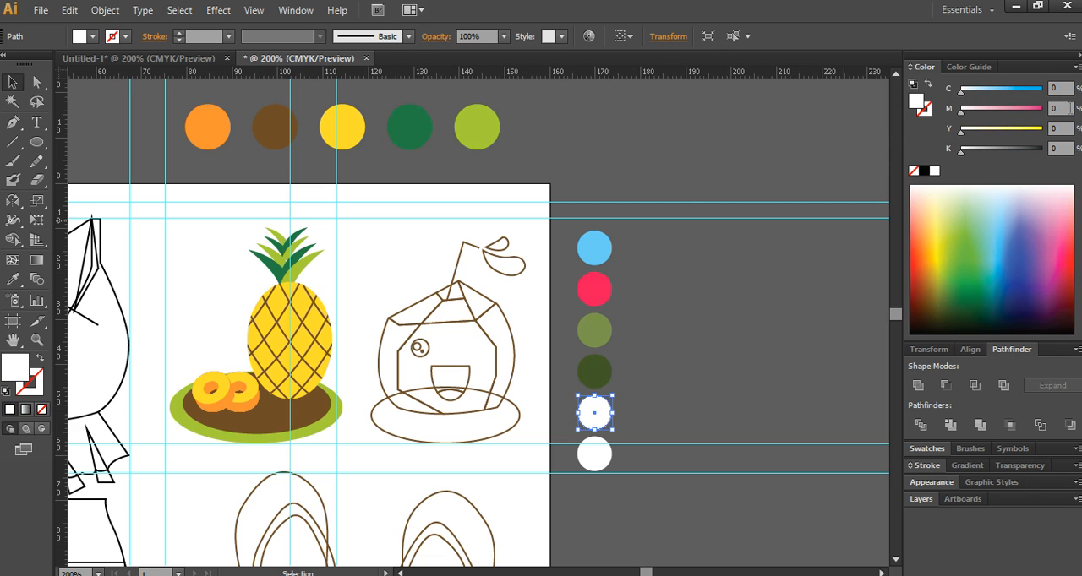
left_click(1066, 108)
key("Tab")
key("shift+Tab")
key("shift+Tab")
type("20")
key("Tab")
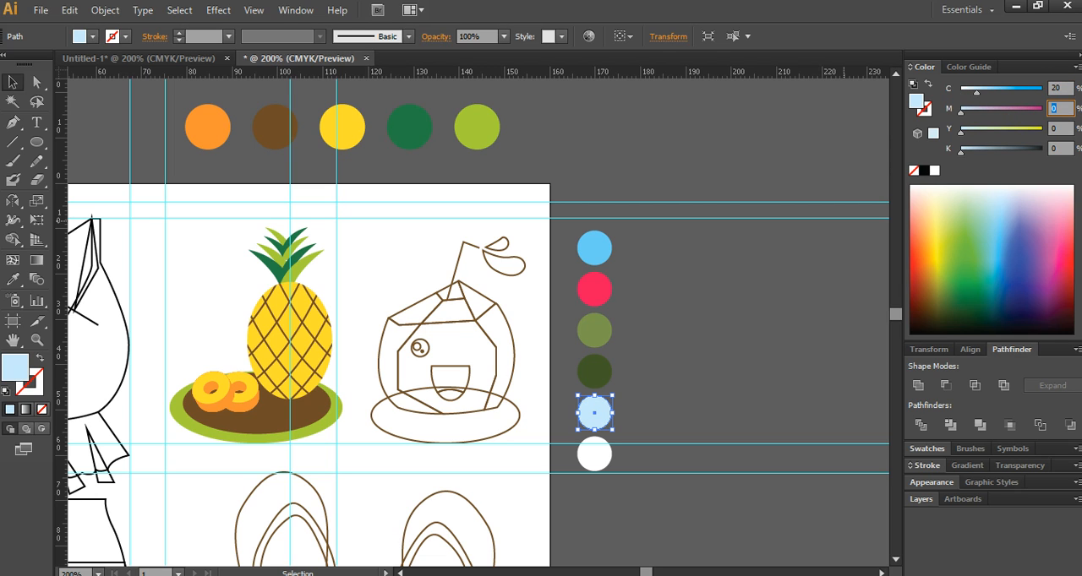
type("20")
key("Tab")
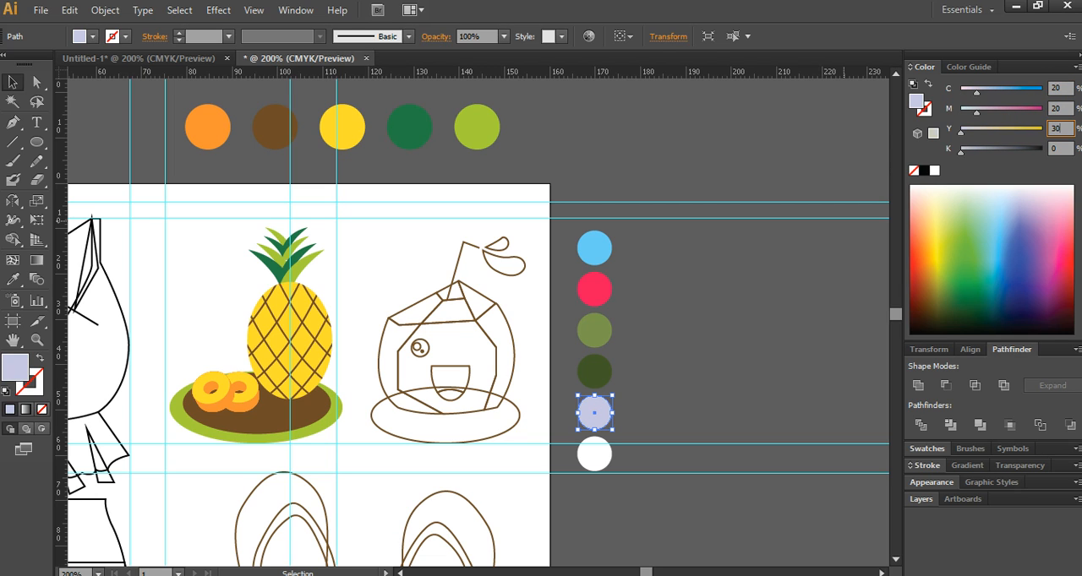
key("Return")
- Select the last white circle at the lower end of the swatch column
left_click(594, 461)
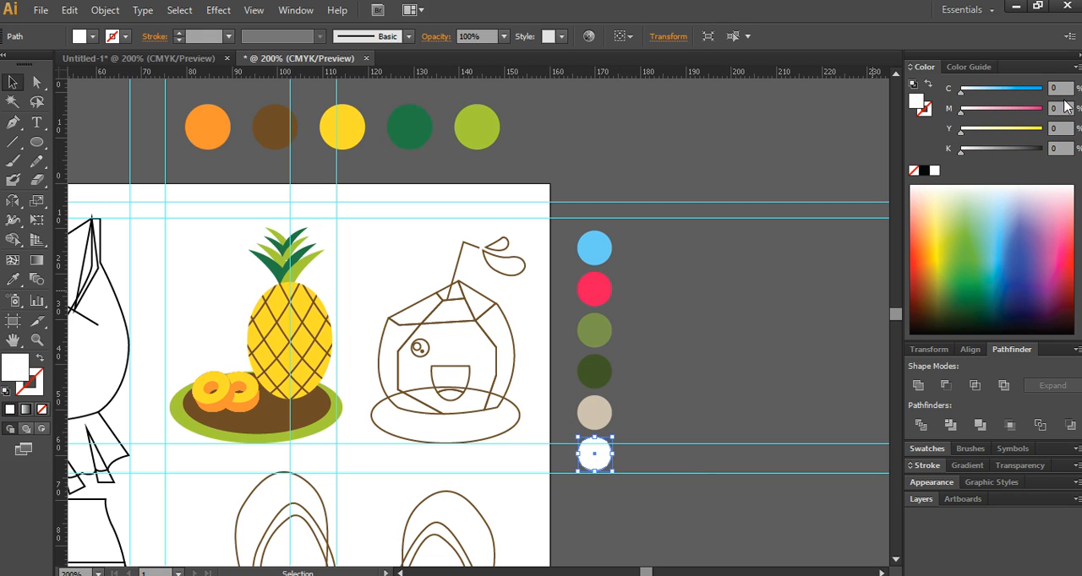
- Duplicate the white circle twice down the swatch column and fill the sixth circle with C 30%, M 30%, Y 40%, K 10%
left_click_drag(598, 463, 596, 509)
key("ctrl+d")
left_click(598, 455)
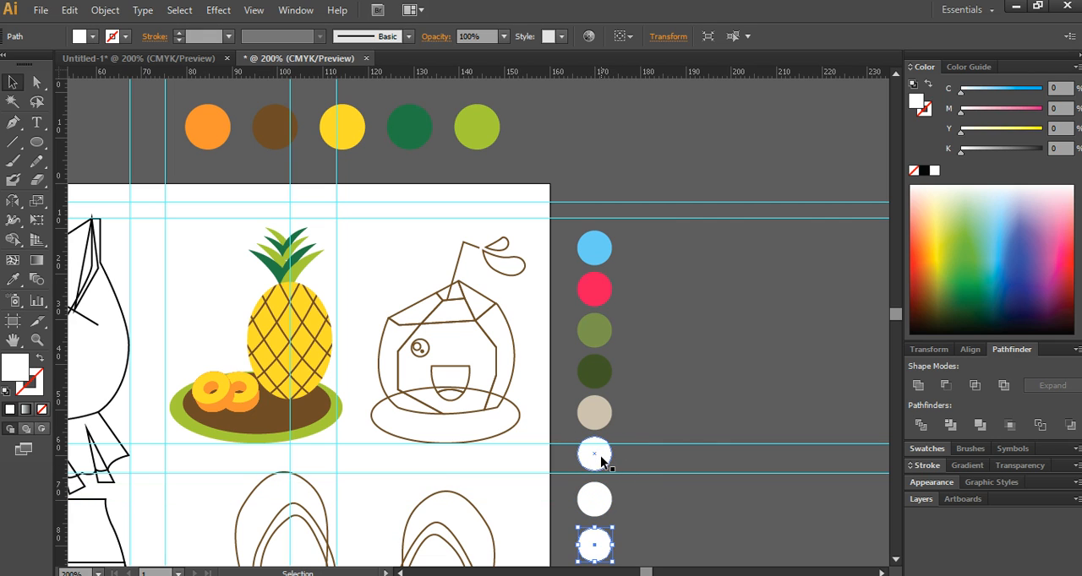
left_click(1063, 88)
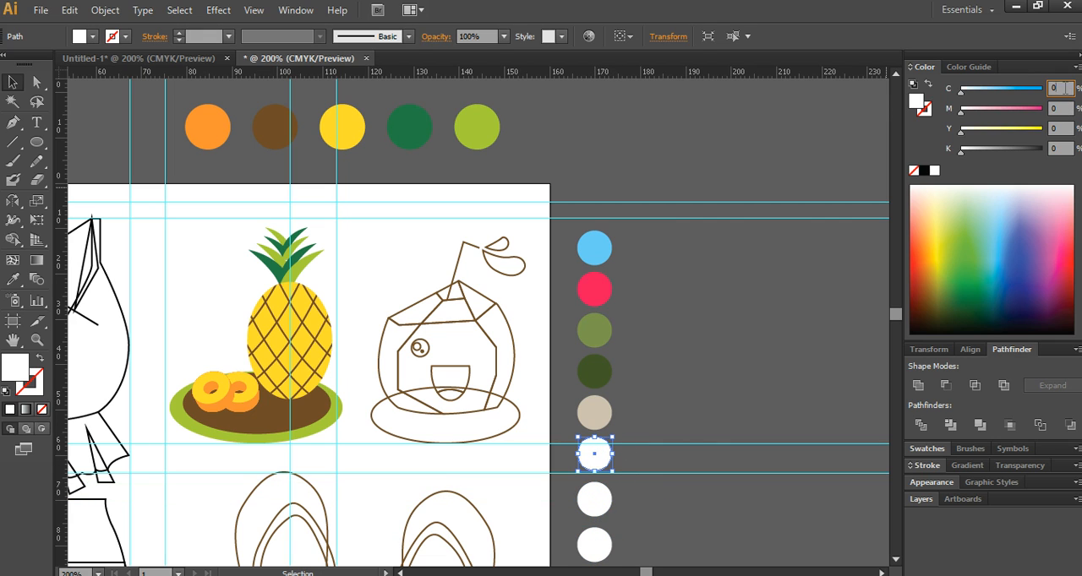
type("30")
key("Tab")
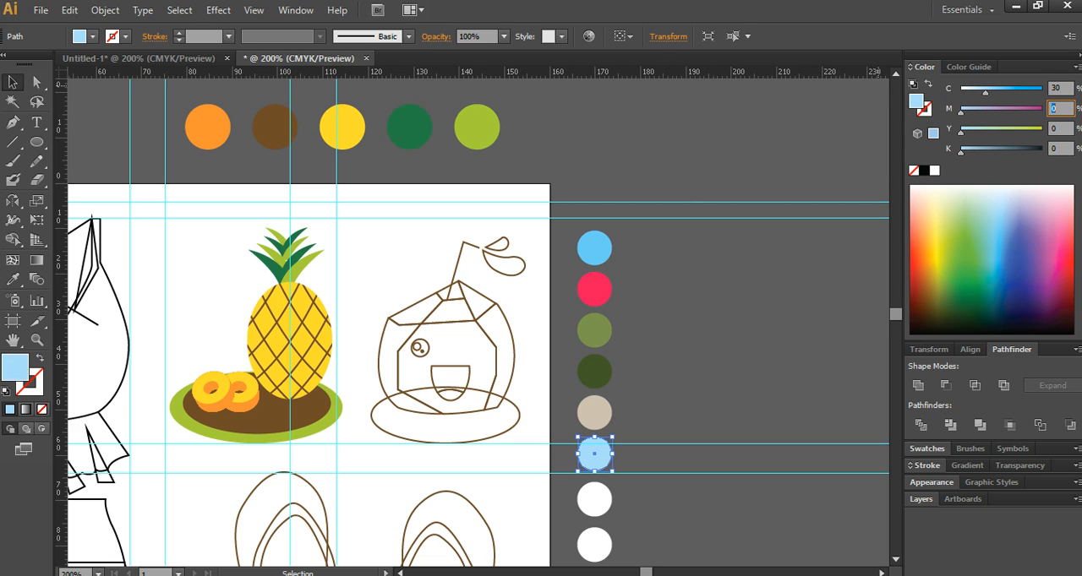
type("30")
key("Tab")
type("40")
key("Tab")
type("10")
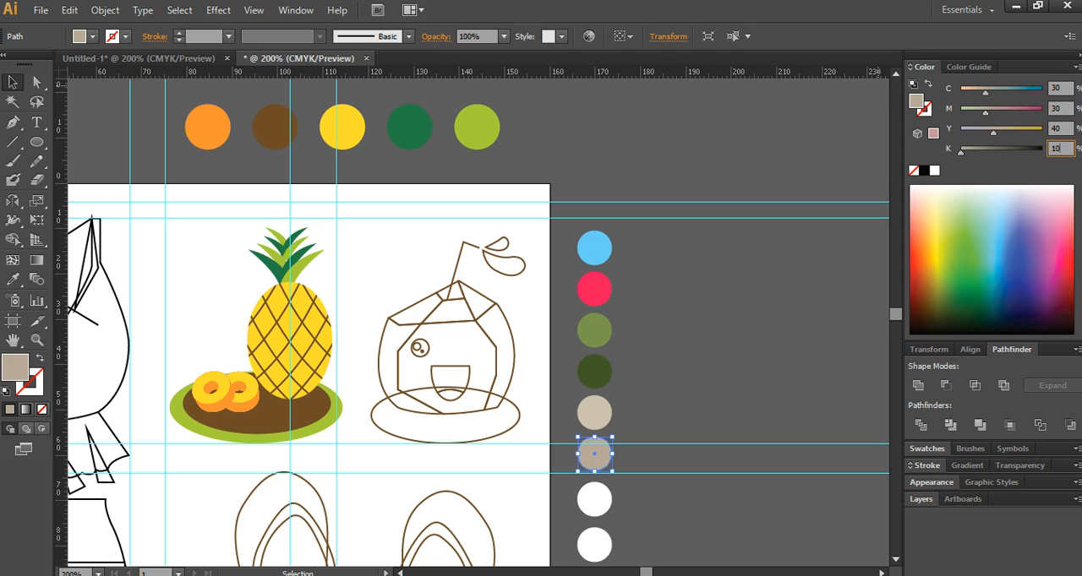
key("Return")
- Fill the seventh circle of the swatch column with light taupe, C 30%, M 30%, Y 40%
left_click(595, 498)
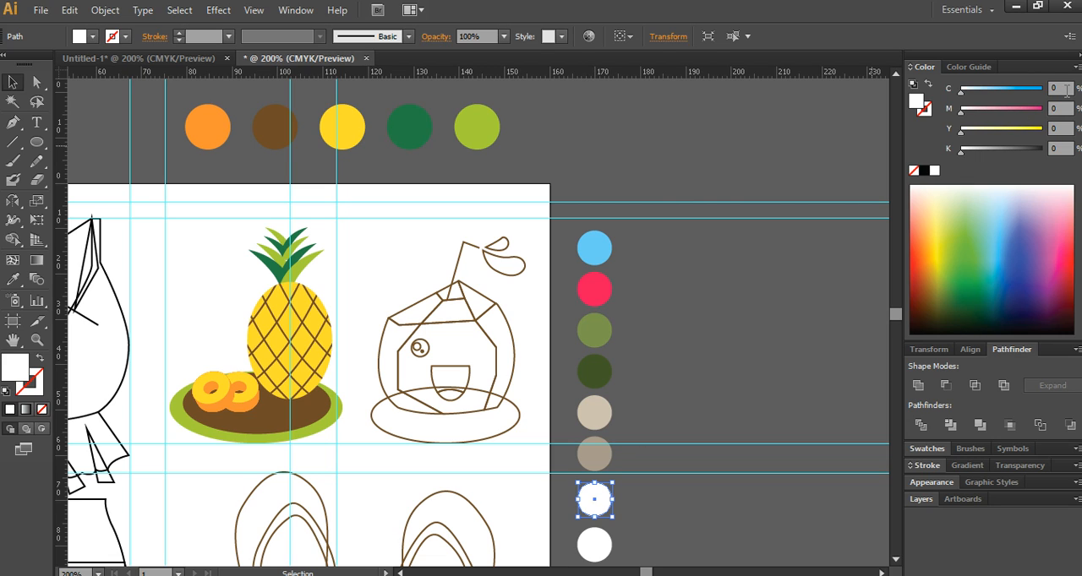
left_click(1066, 89)
type("30")
key("Tab")
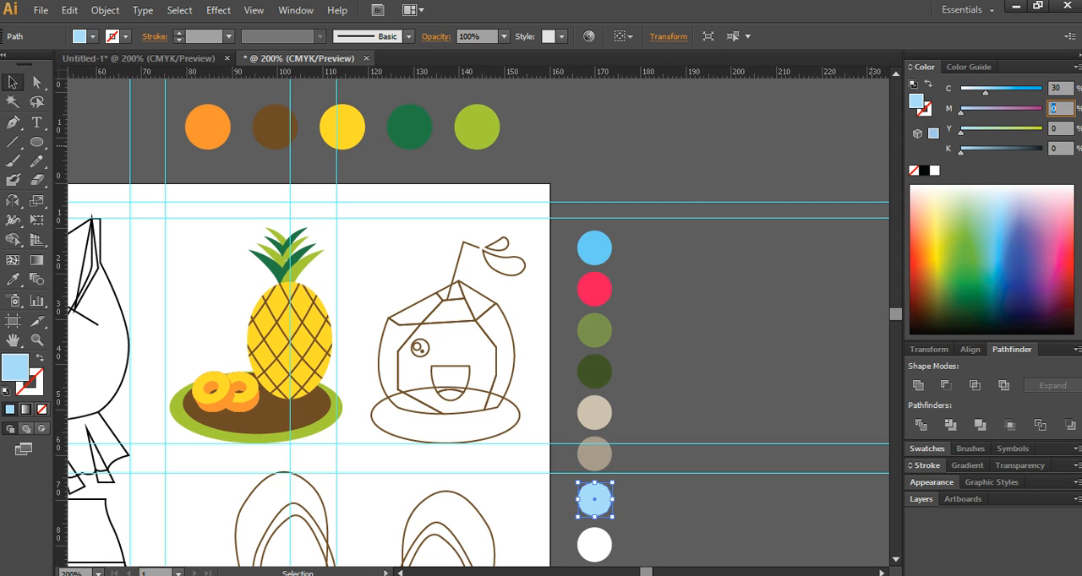
type("30")
key("Tab")
type("40")
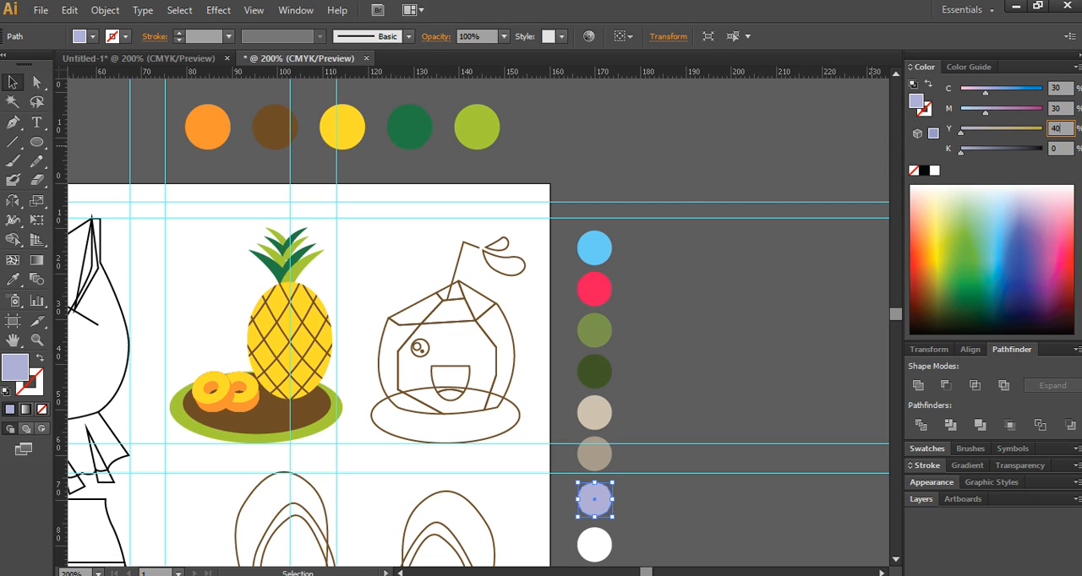
key("Return")
left_click(761, 452)
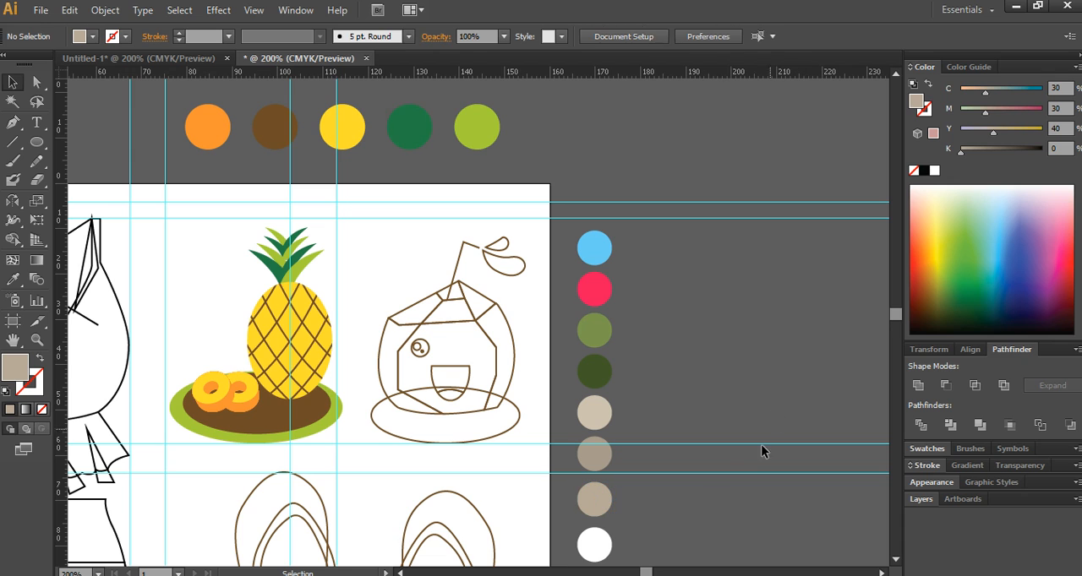
- Fill the two outer facets of the coconut's cut top with the seventh swatch circle's light taupe using the Eyedropper
scroll(546, 467, "up", 2)
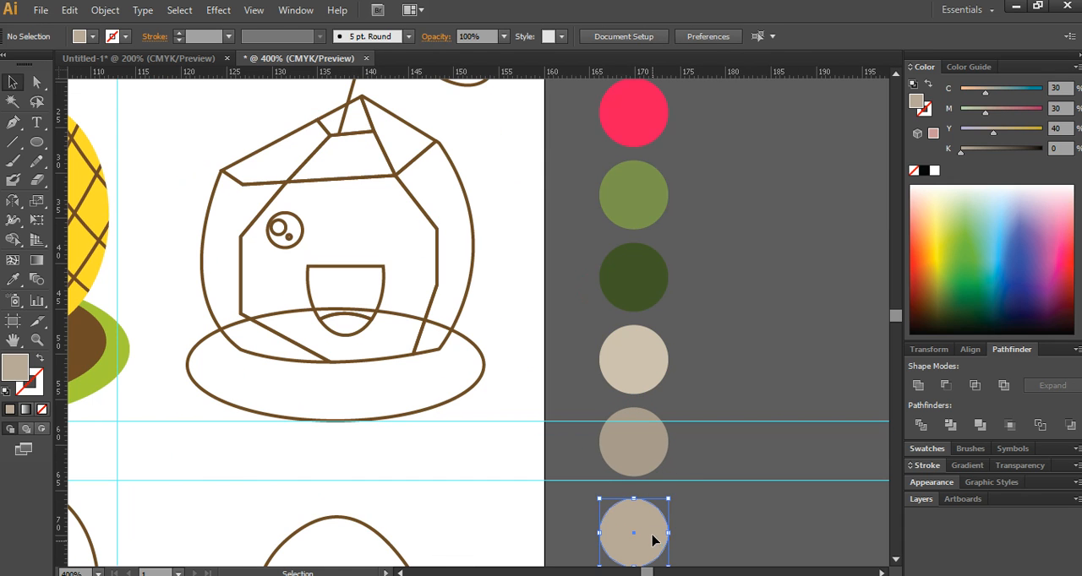
left_click(632, 469)
left_click(632, 542)
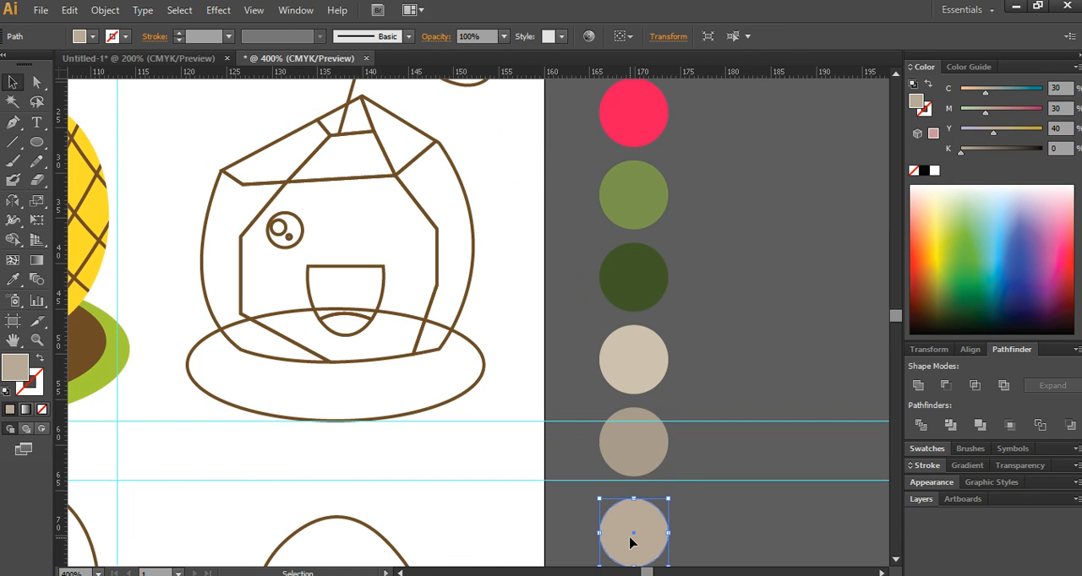
left_click(627, 475)
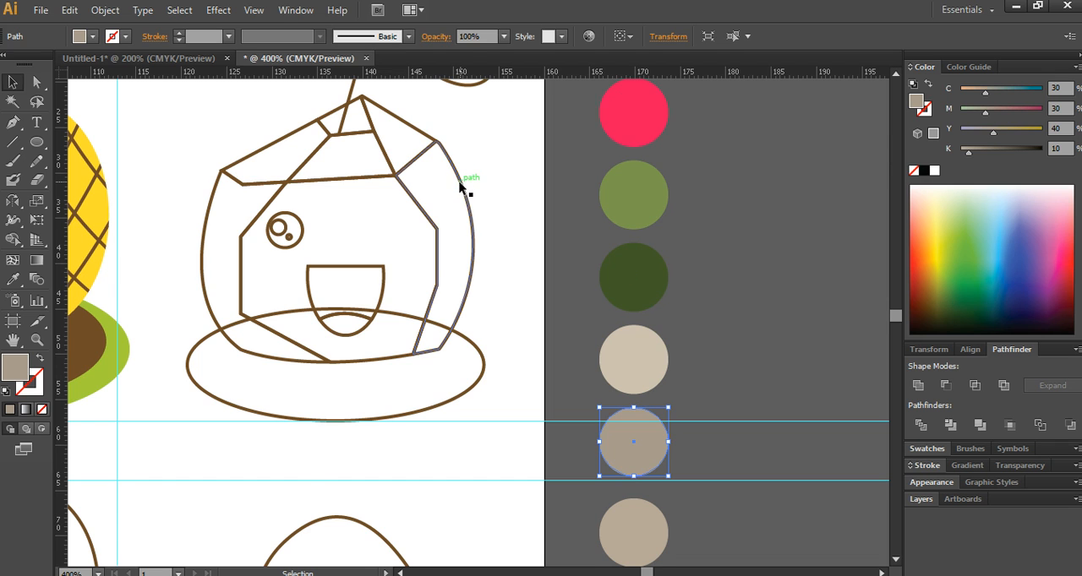
scroll(464, 180, "down", 1)
left_click_drag(470, 176, 443, 228)
left_click(412, 206)
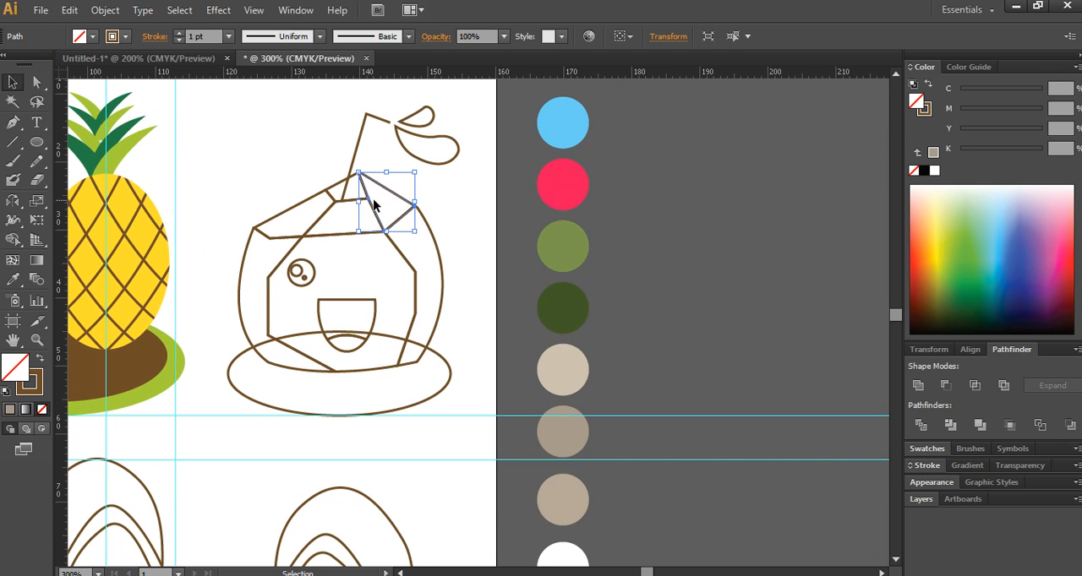
left_click(305, 197, "shift")
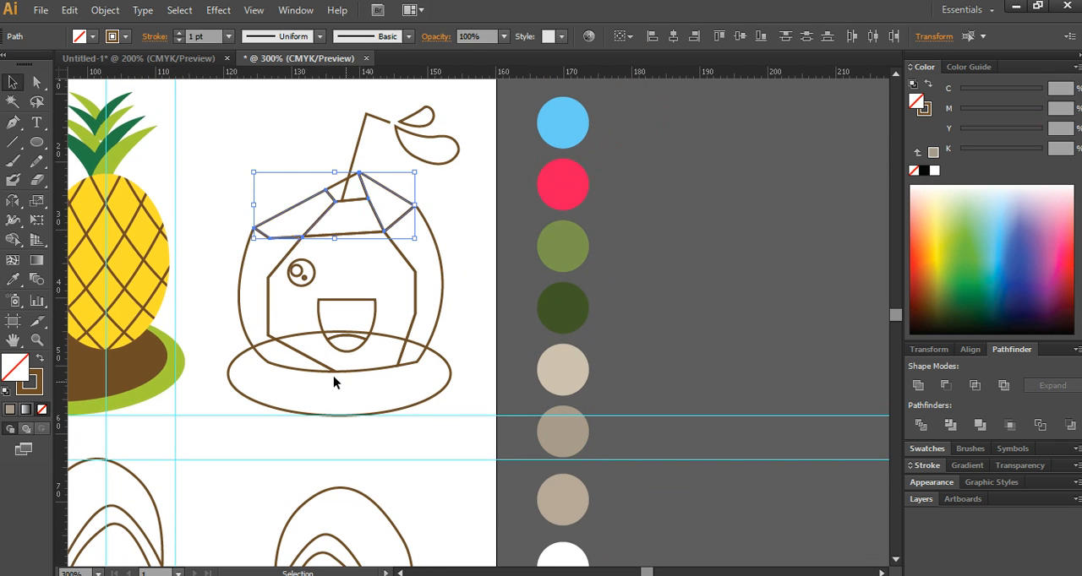
left_click(13, 280)
left_click(568, 498)
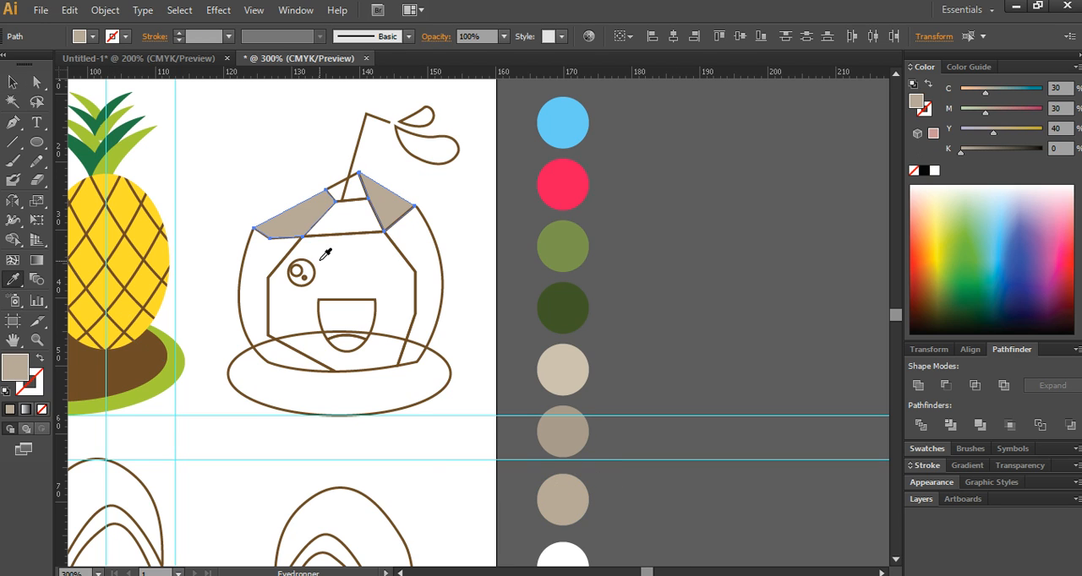
- Fill the coconut's front face with the olive green of the third swatch circle
key("v")
left_click(356, 234)
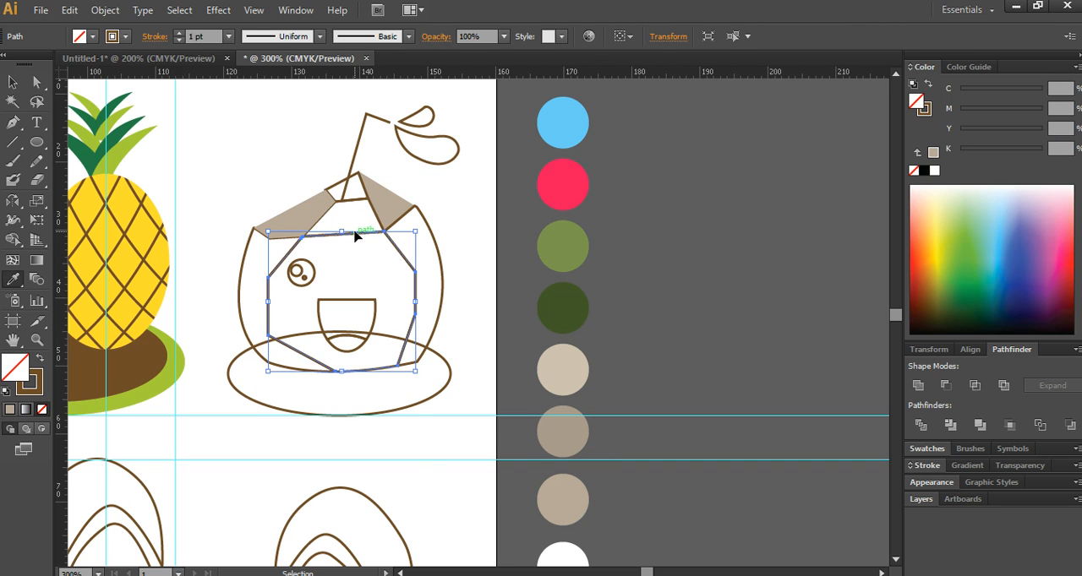
key("i")
left_click(566, 244)
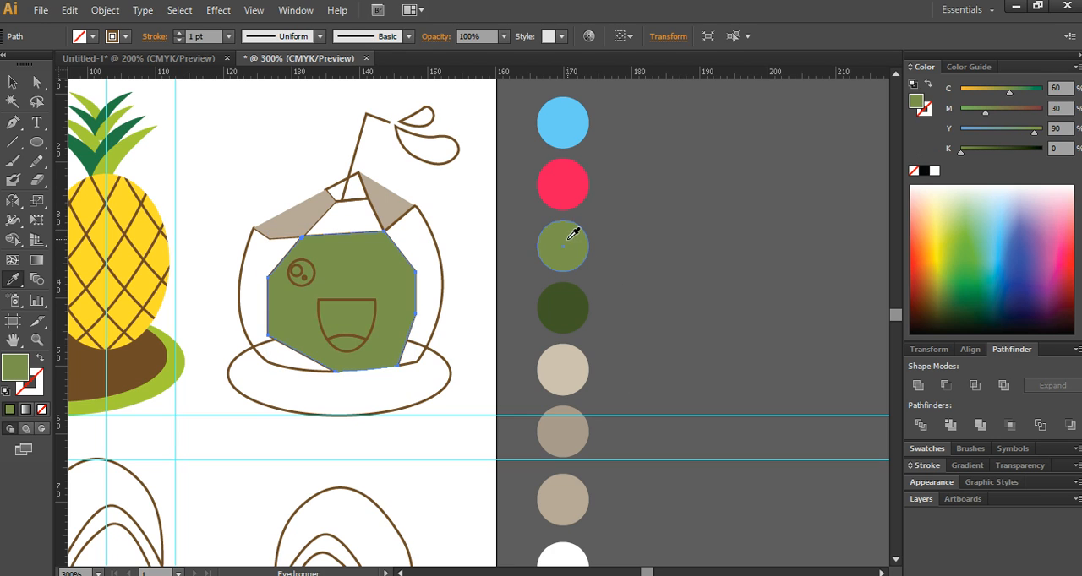
- Fill the small opening at the coconut's tip with black and remove its outline
key("v")
left_click(356, 206)
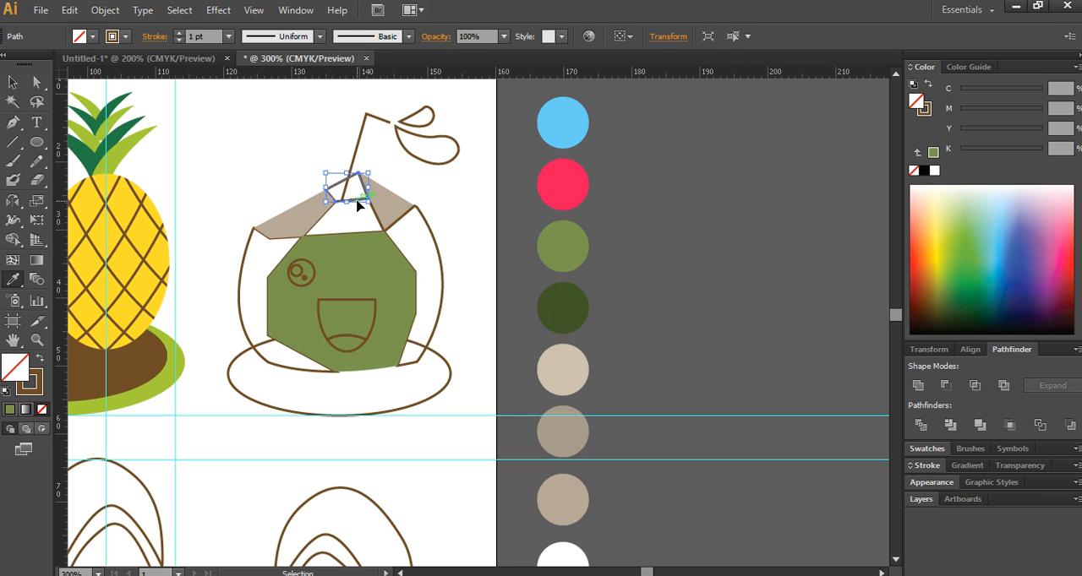
key("i")
left_click(6, 393)
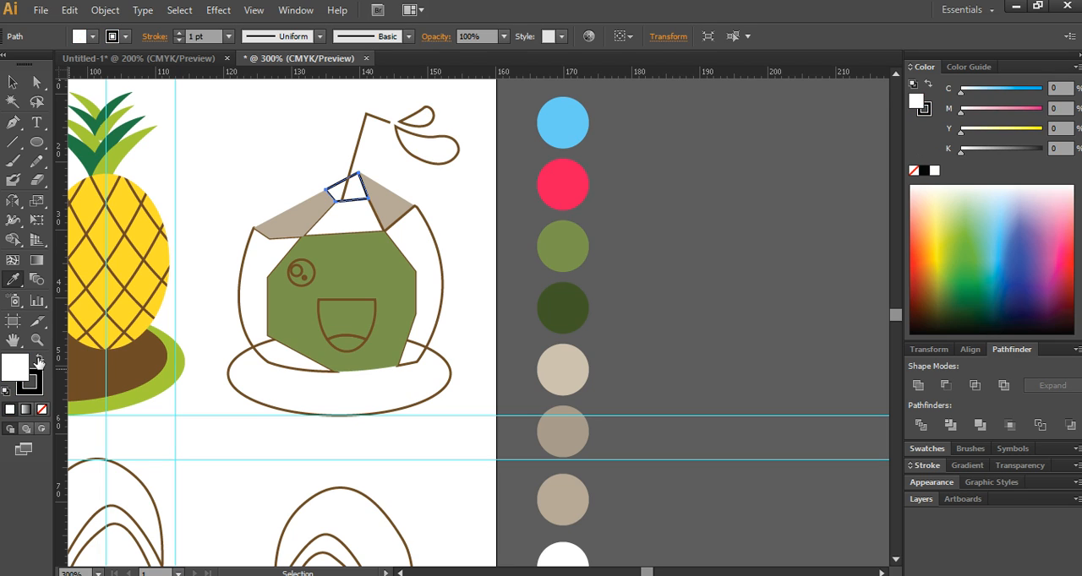
left_click(39, 361)
left_click(33, 387)
left_click(41, 409)
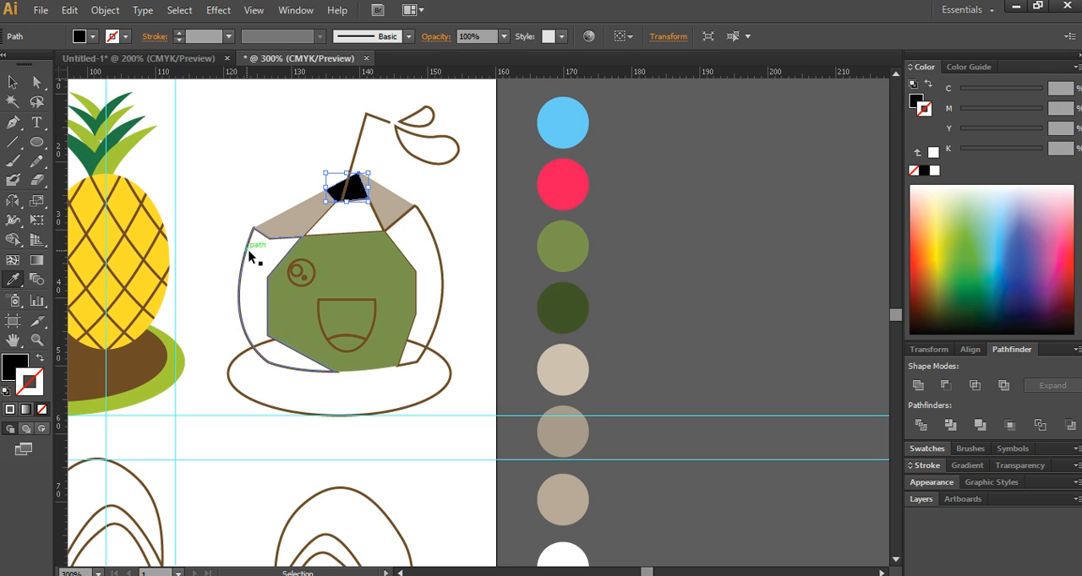
- Fill both side panels of the coconut with the dark green of the fourth swatch circle
left_click(247, 239)
left_click(436, 240)
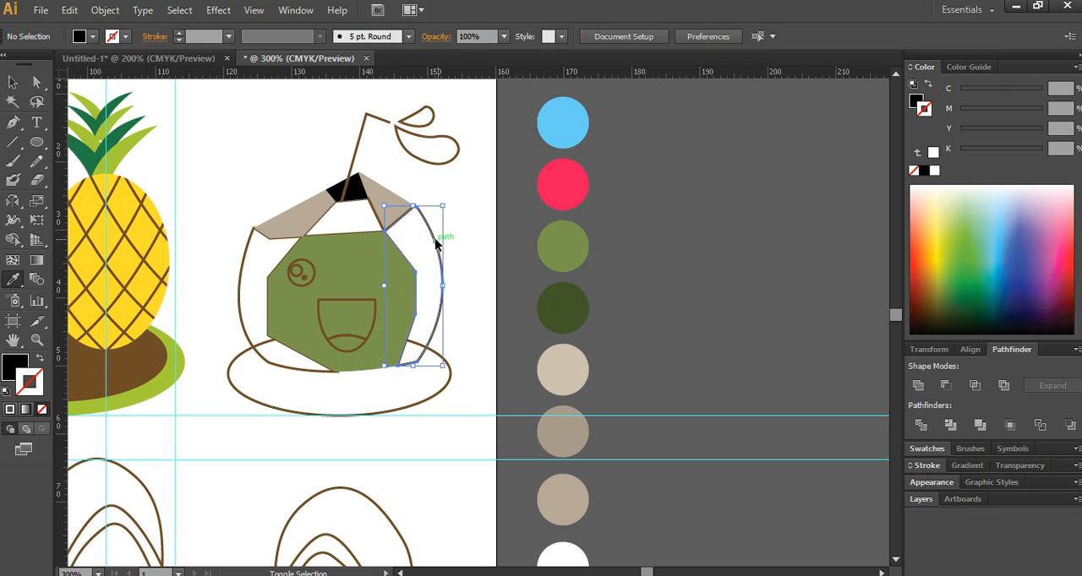
left_click(297, 270, "shift")
key("i")
left_click(561, 300)
left_click(562, 300)
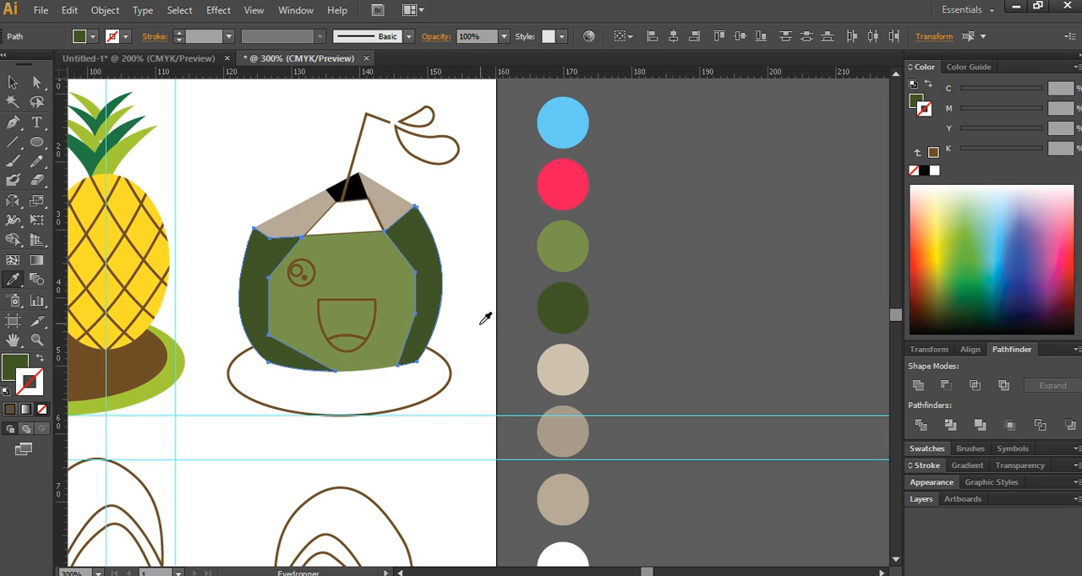
- Fill the coconut's grouped mouth shapes with the white of the last swatch circle
key("v")
left_click(364, 300)
key("i")
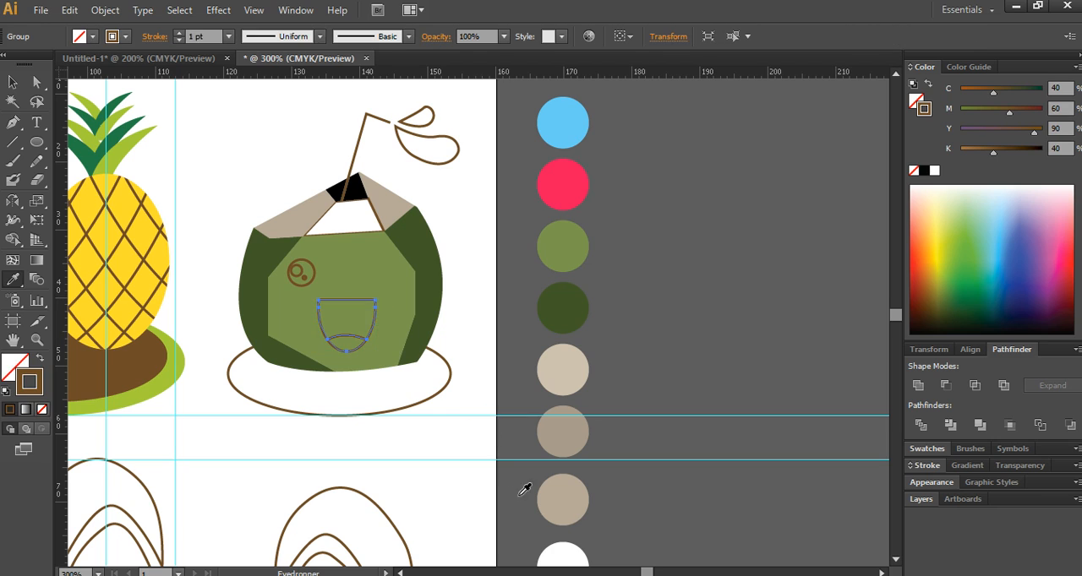
left_click(566, 555)
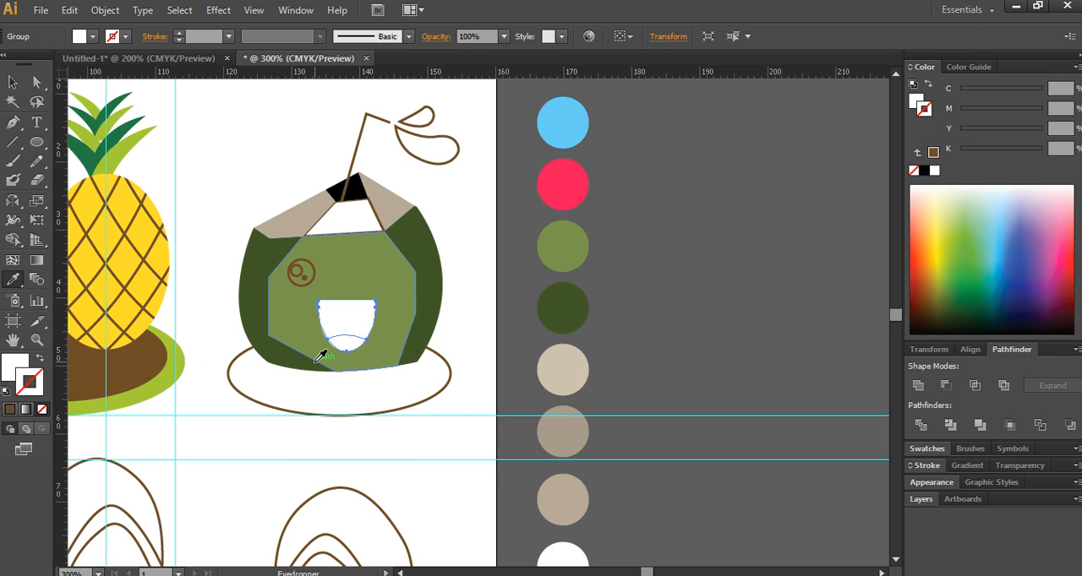
- Ungroup the mouth shapes and fill the tongue with the pink of the second swatch circle
key("v")
right_click(351, 338)
left_click(401, 430)
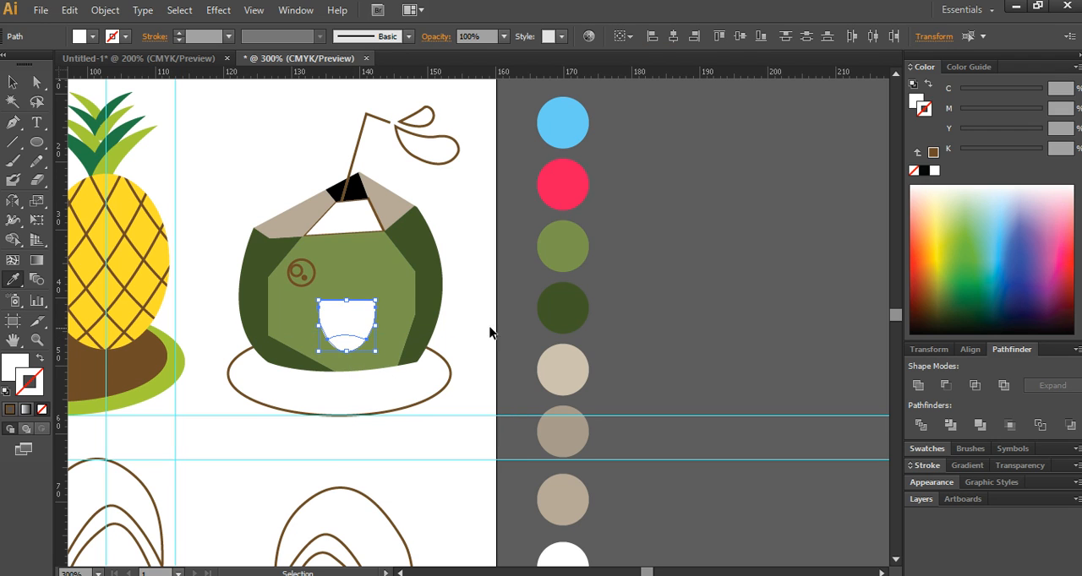
left_click(560, 191)
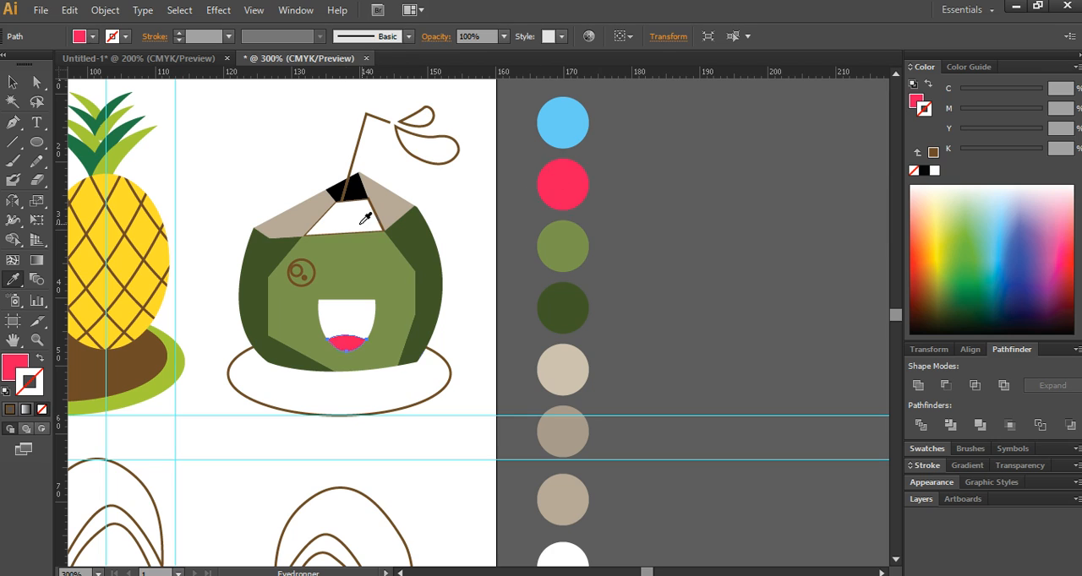
- Fill the central front facet of the coconut's cut top with the sixth swatch circle's darker taupe
left_click(320, 223, "ctrl")
left_click(309, 223, "ctrl")
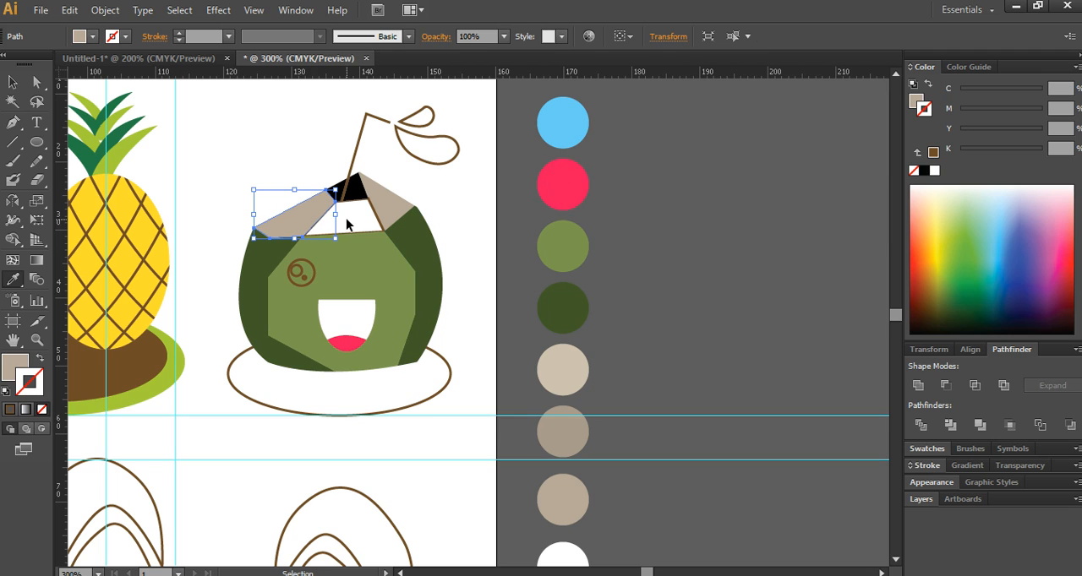
left_click(347, 220)
key("ctrl+z")
left_click(302, 224, "ctrl+shift")
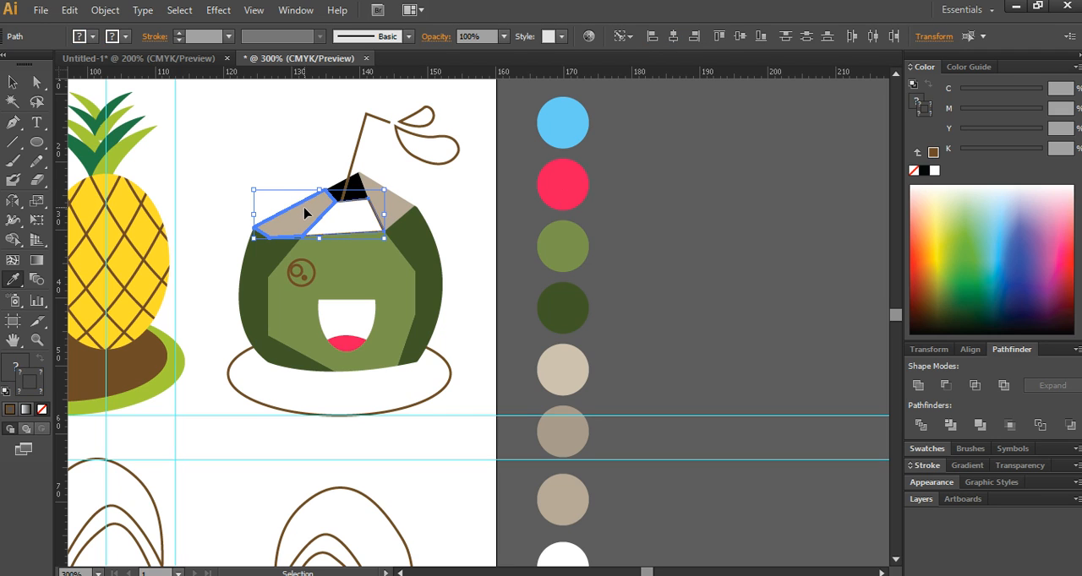
left_click(305, 209, "shift")
left_click(23, 84)
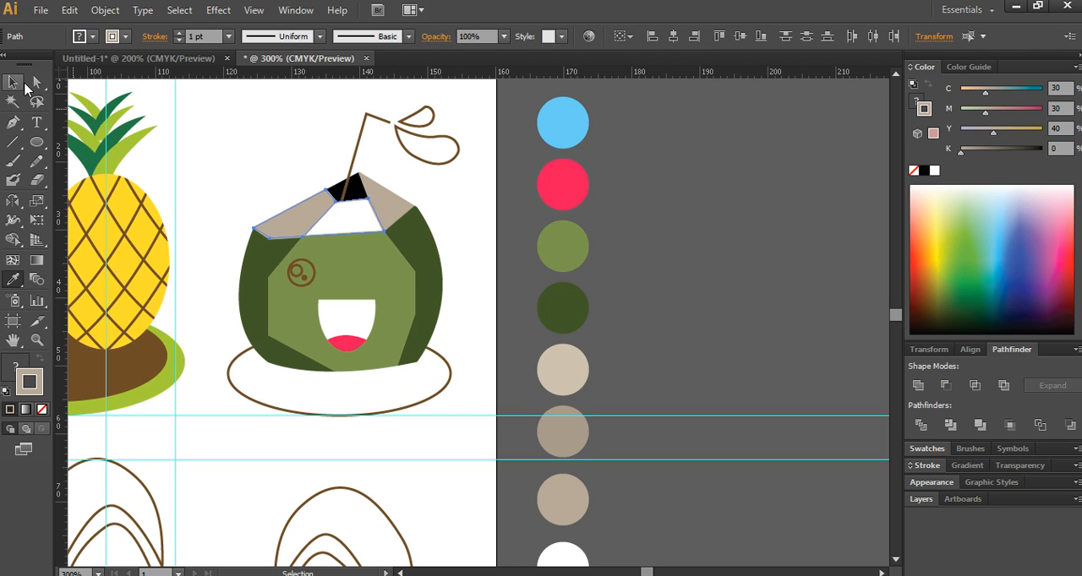
left_click(298, 218, "shift")
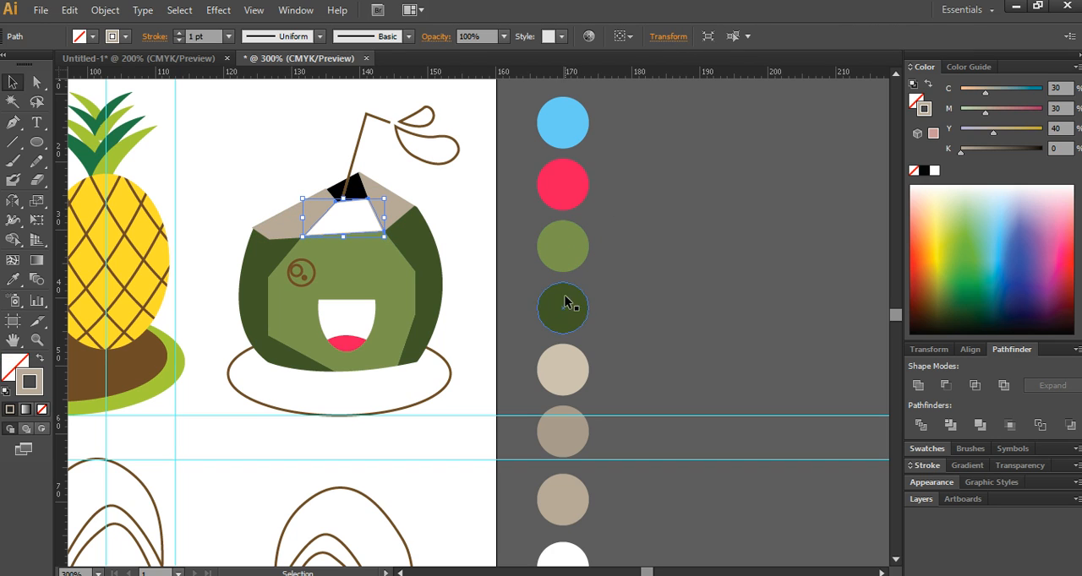
left_click(13, 279)
left_click(562, 431)
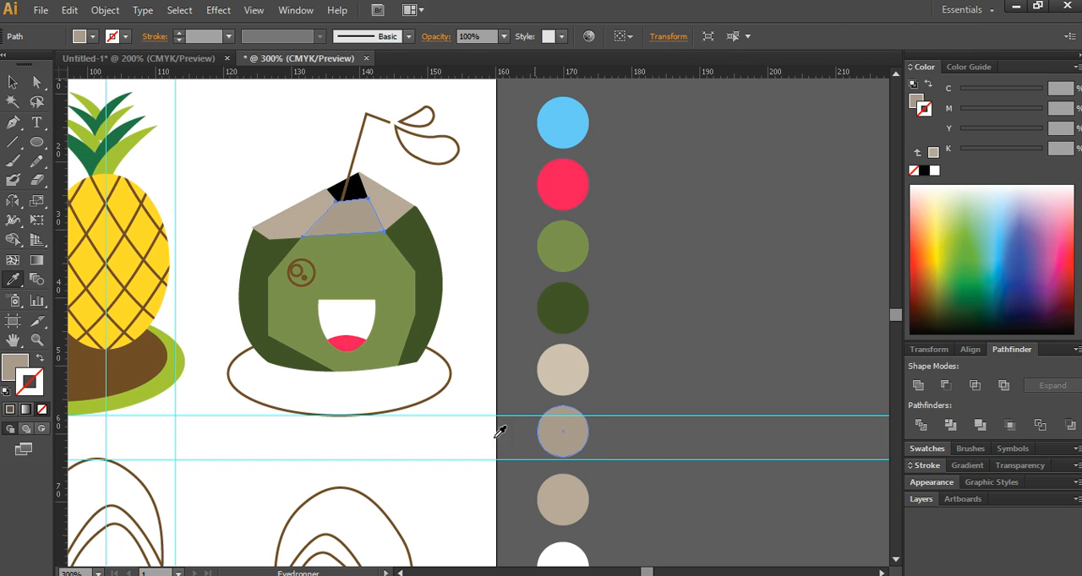
- Fill the puddle ellipse beneath the coconut and the two droplets with the sky blue of the first swatch circle
key("ctrl")
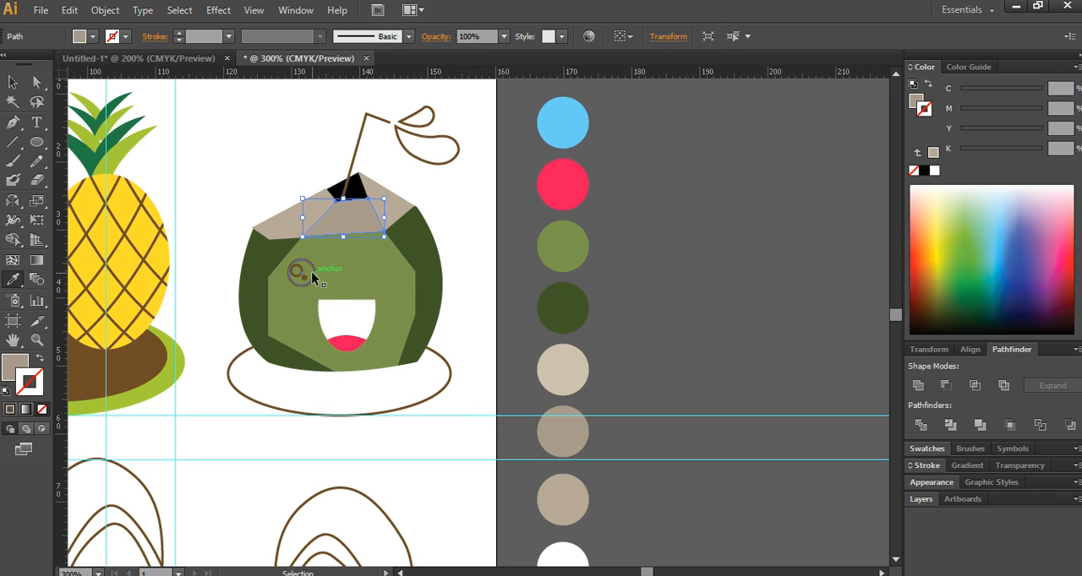
left_click(442, 391, "ctrl")
left_click(571, 133)
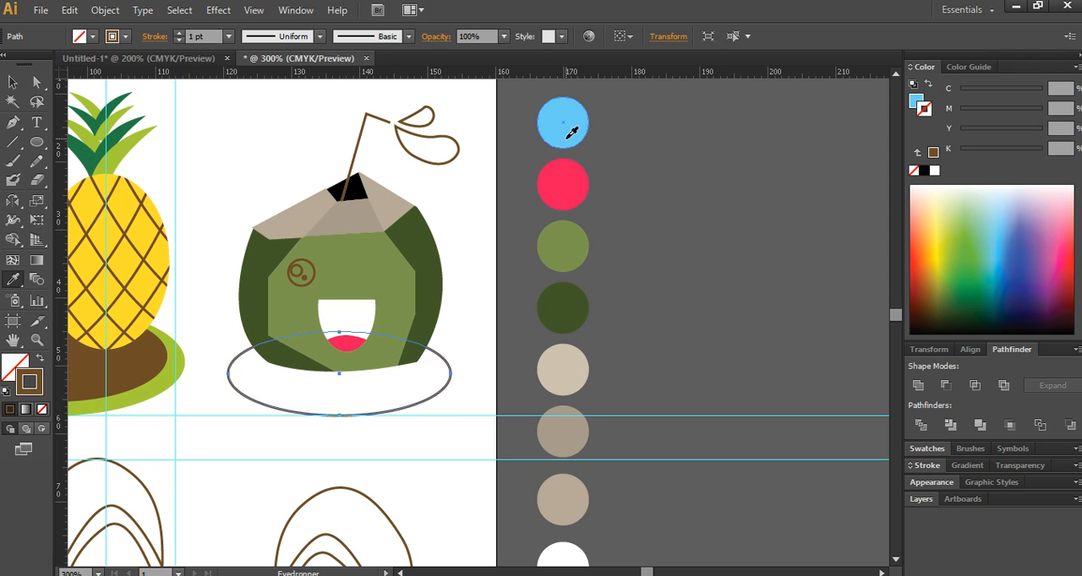
left_click(456, 152, "ctrl")
left_click(541, 127)
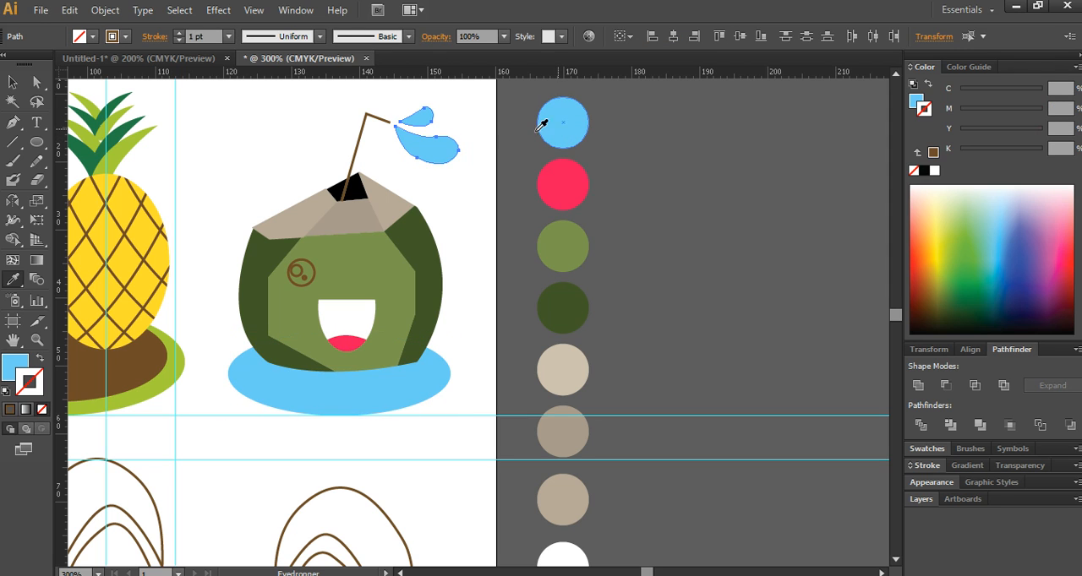
- Give the straw a pink outline with no fill, sampling the colour from the second swatch circle
left_click(378, 120, "ctrl")
left_click(565, 188)
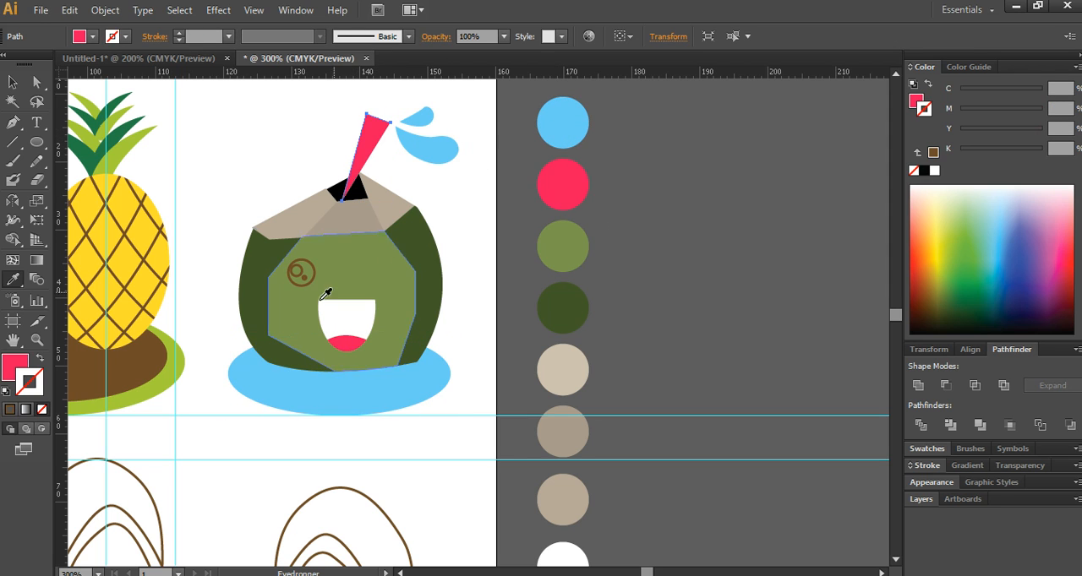
left_click(40, 358)
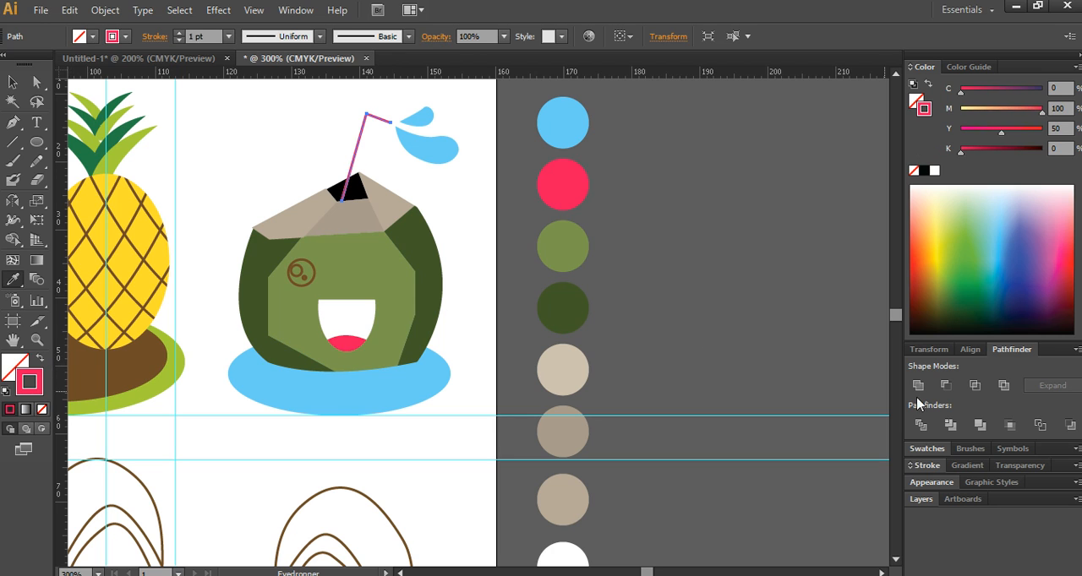
- Set the straw's stroke weight to 3 pt
left_click(930, 465)
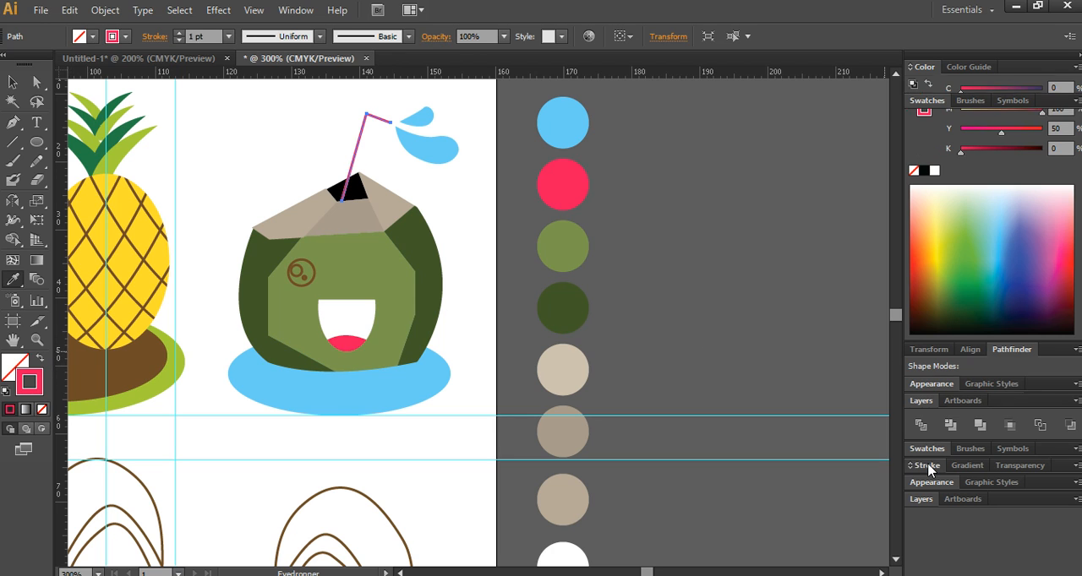
left_click(972, 136)
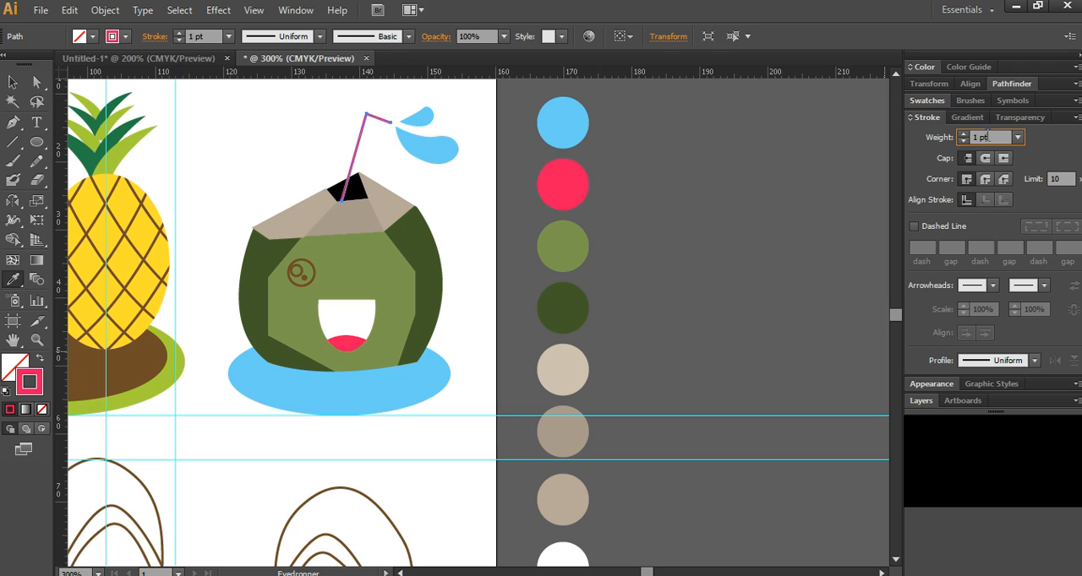
type("3")
key("Return")
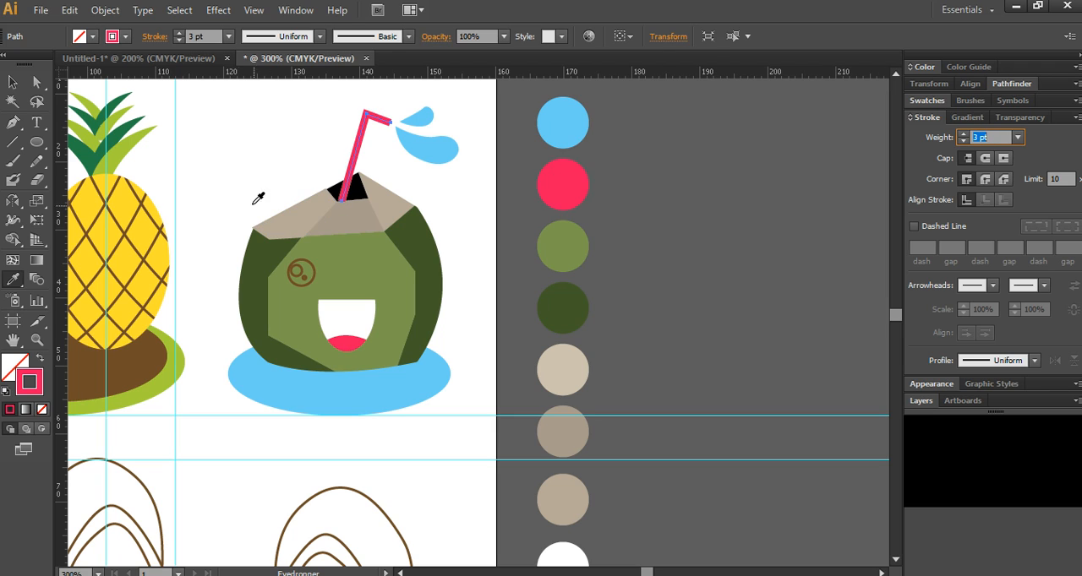
- Fill the large circle of the coconut's left eye with black and remove its outline
left_click(12, 82)
scroll(380, 365, "up", 2)
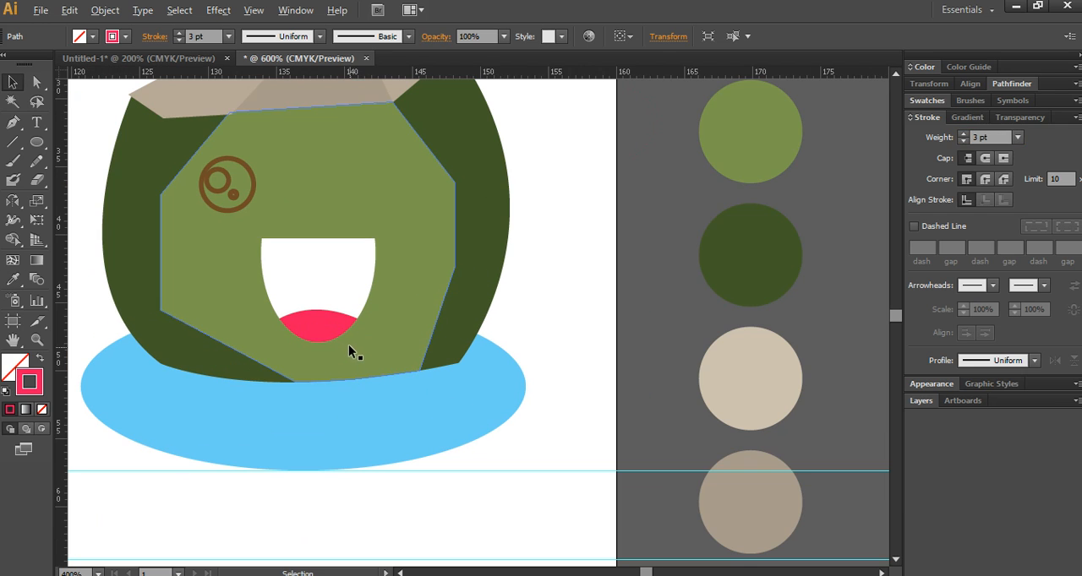
left_click_drag(311, 223, 376, 290)
left_click(313, 252)
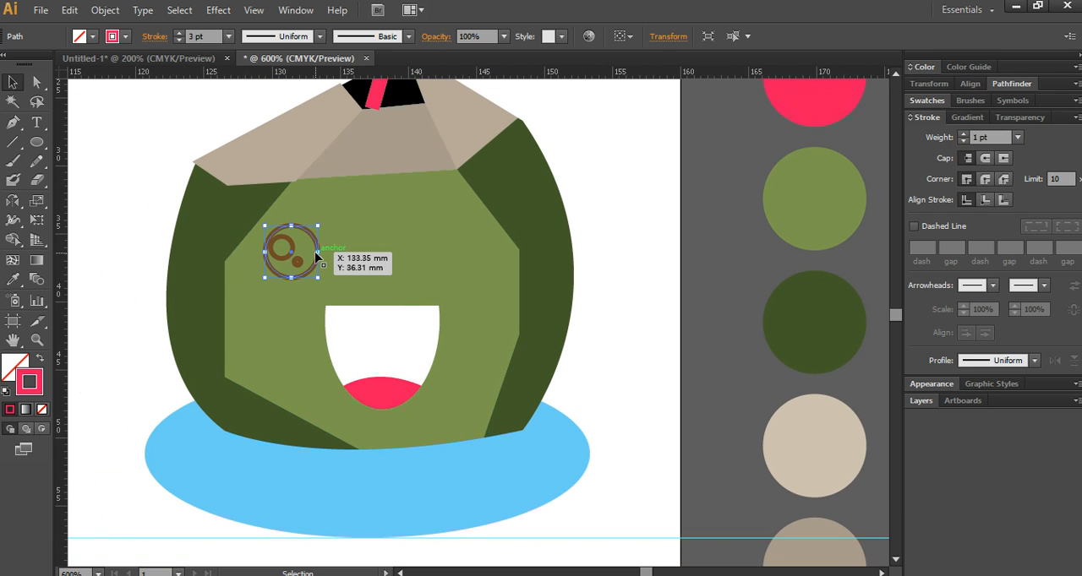
left_click(7, 391)
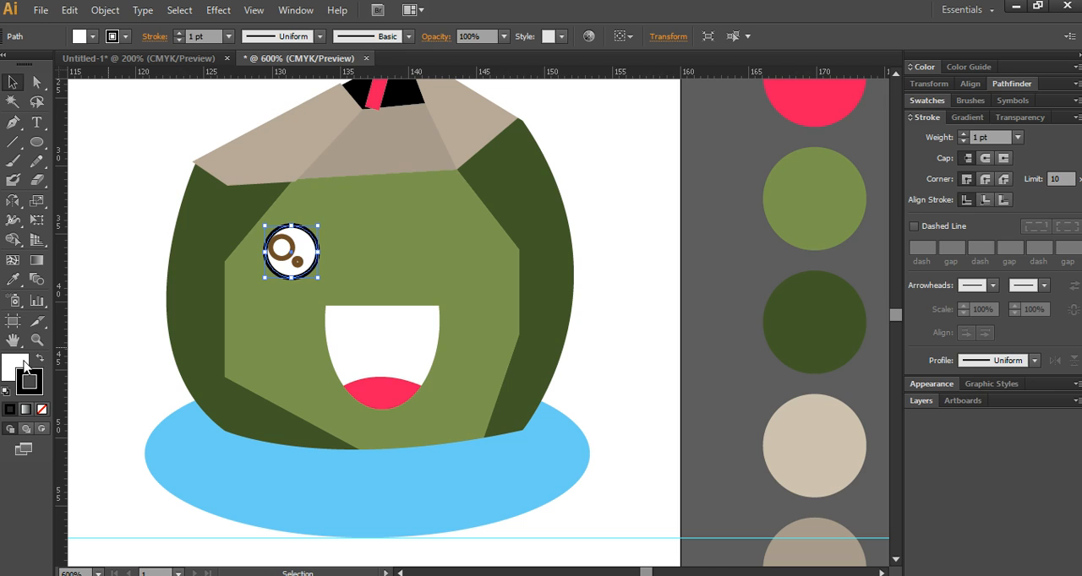
left_click(23, 366)
left_click(38, 360)
left_click(34, 387)
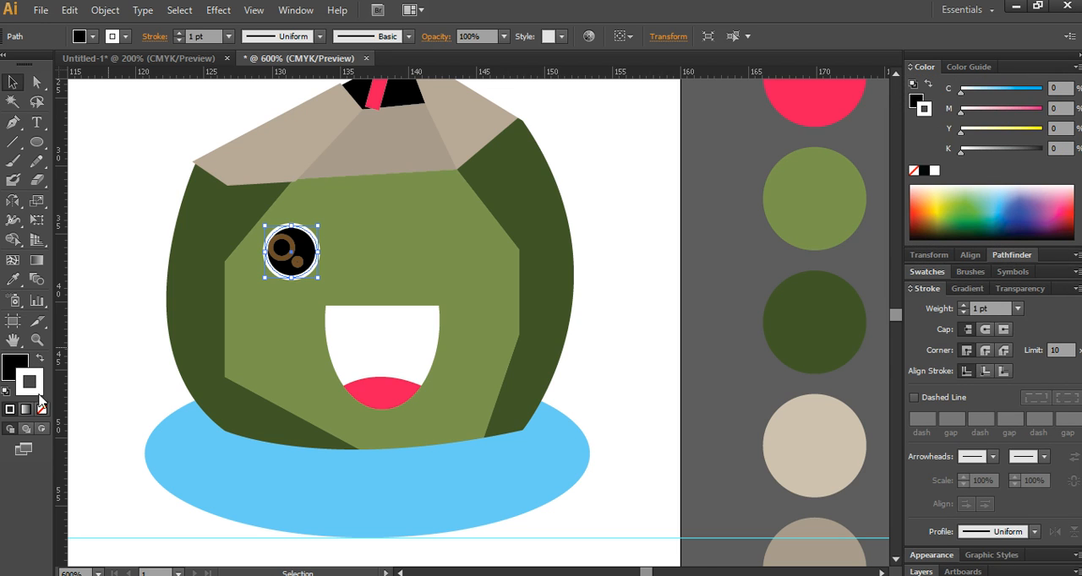
left_click(42, 409)
- Fill the two small highlight circles inside the left eye with white and remove their outlines
left_click(295, 254)
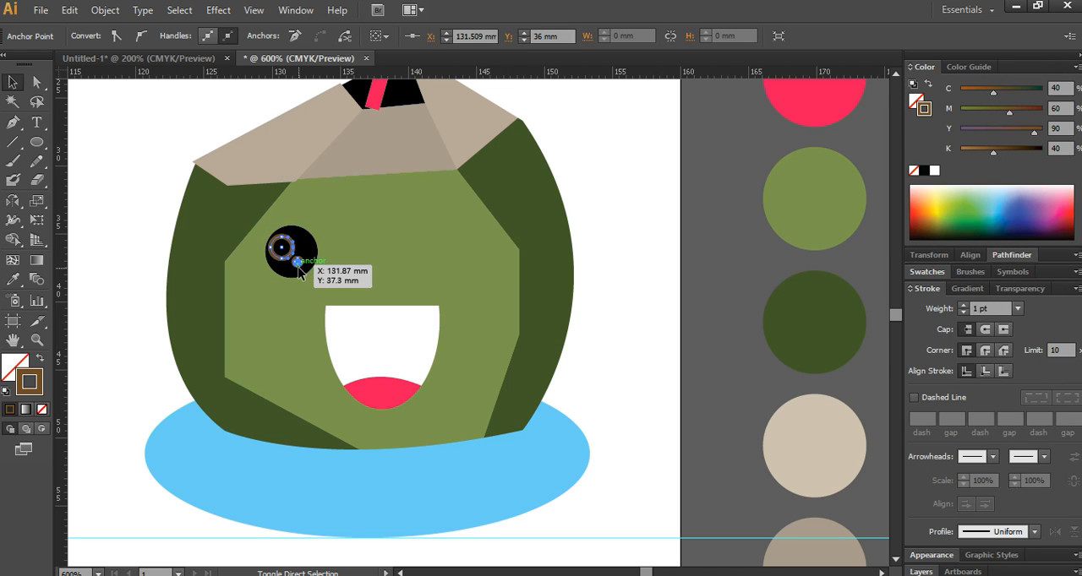
left_click(6, 390)
left_click(44, 409)
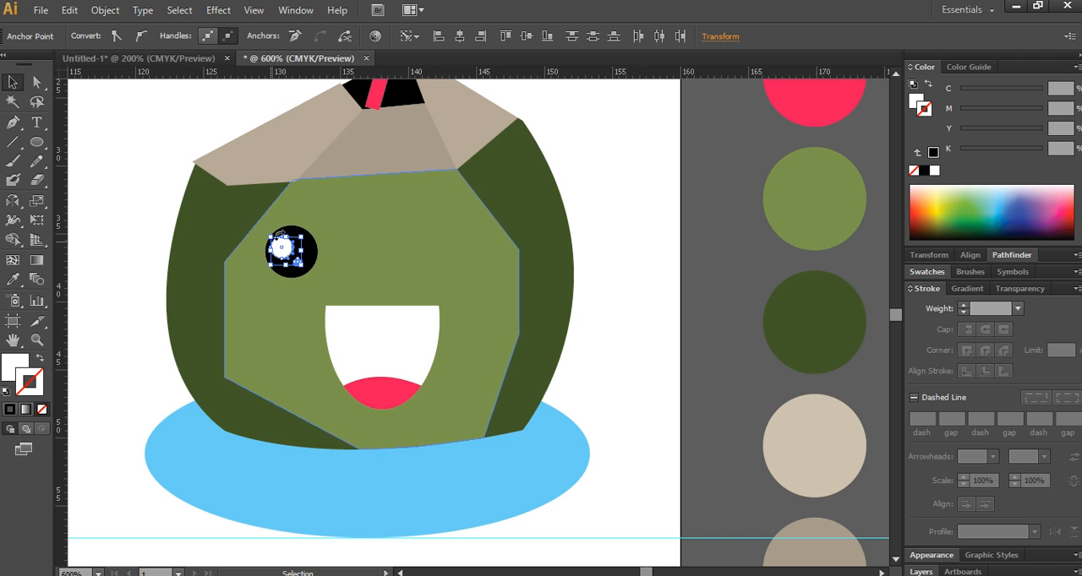
- Duplicate the whole left eye, pupil and highlights, horizontally to the other side of the coconut's face
left_click(311, 250, "shift")
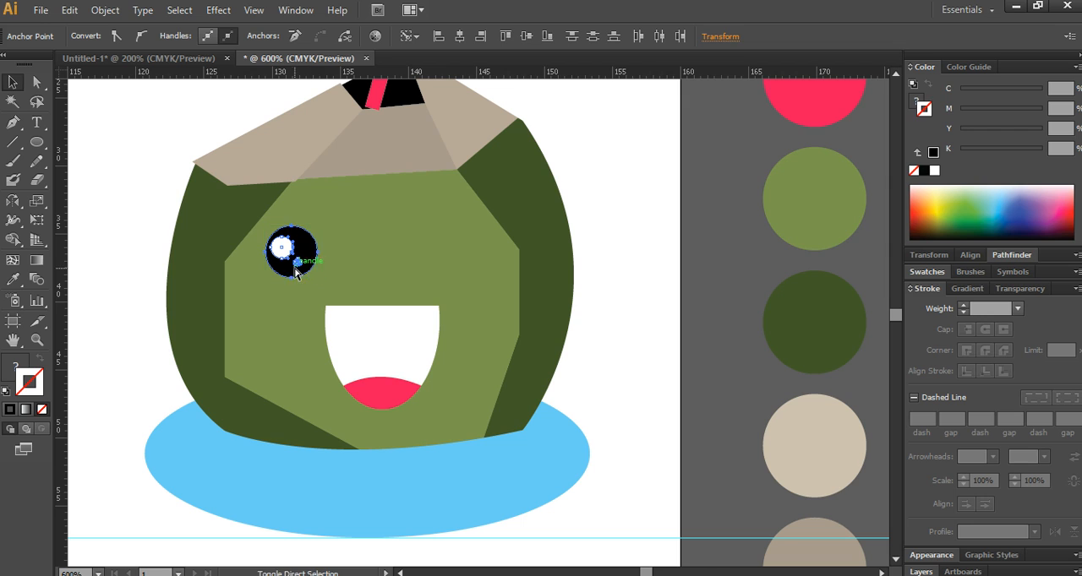
left_click_drag(285, 270, 432, 269)
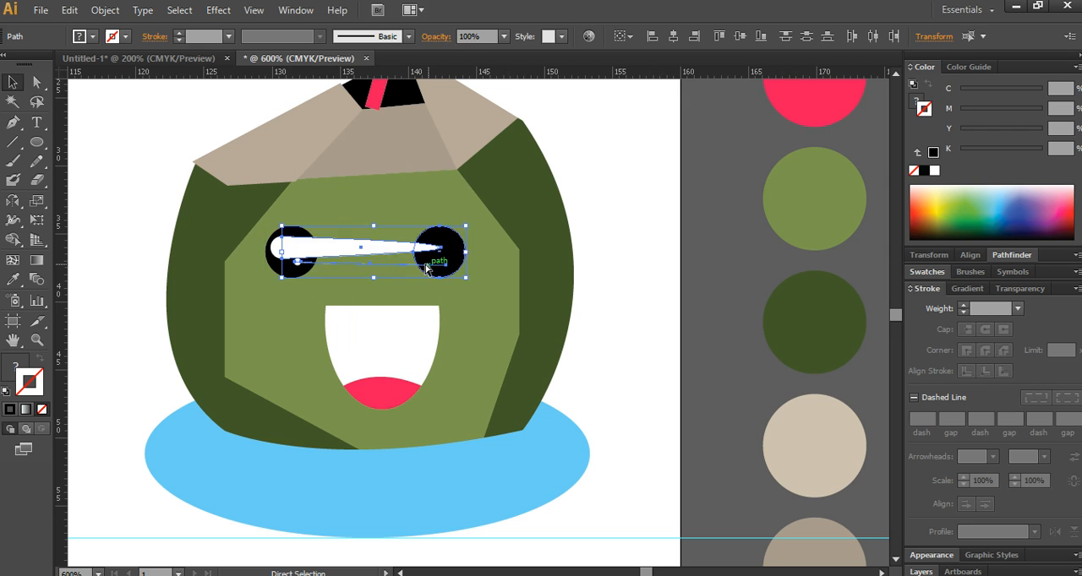
key("ctrl+z")
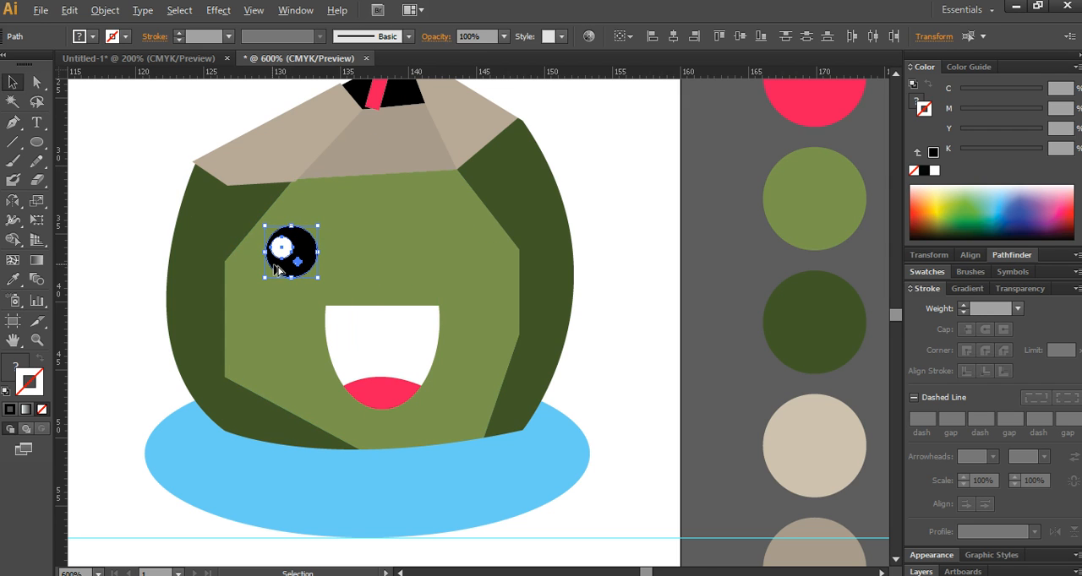
left_click_drag(292, 270, 463, 271)
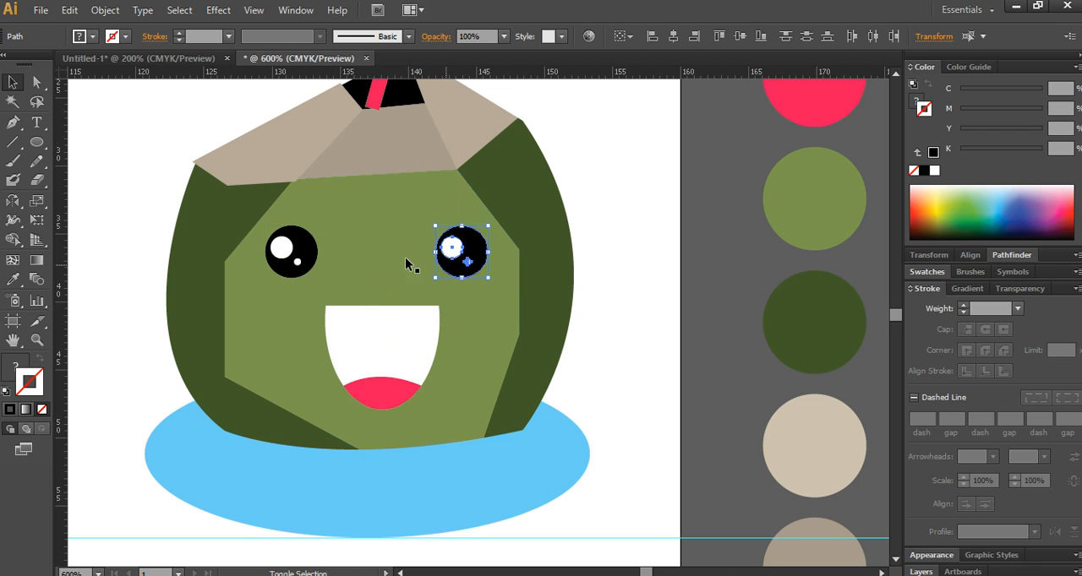
- Select the left eye's pupil and both highlights and nudge them slightly toward the face's centre
left_click(294, 258)
left_click(297, 262, "shift")
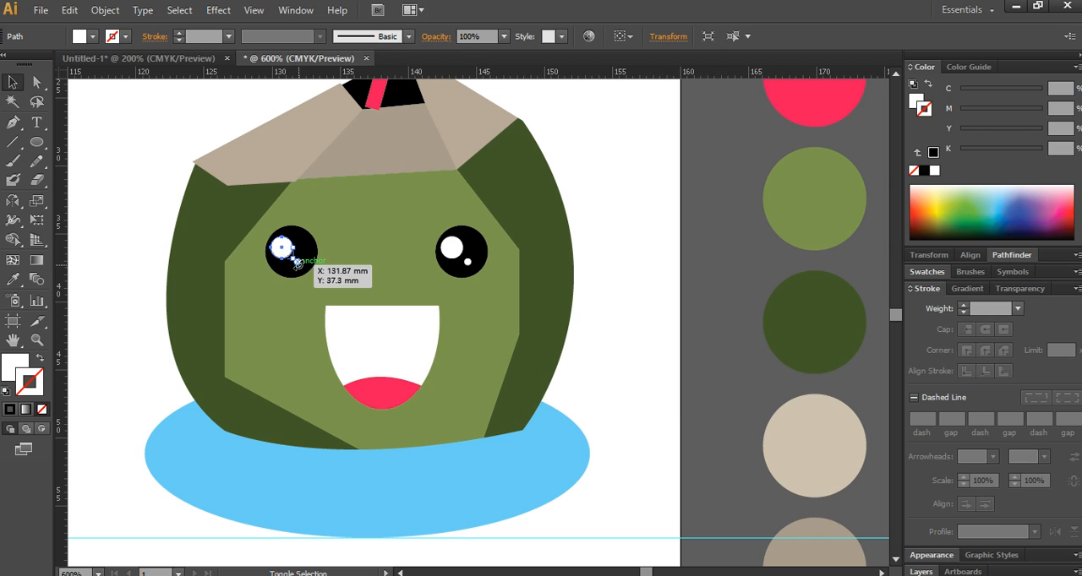
left_click(311, 270, "shift")
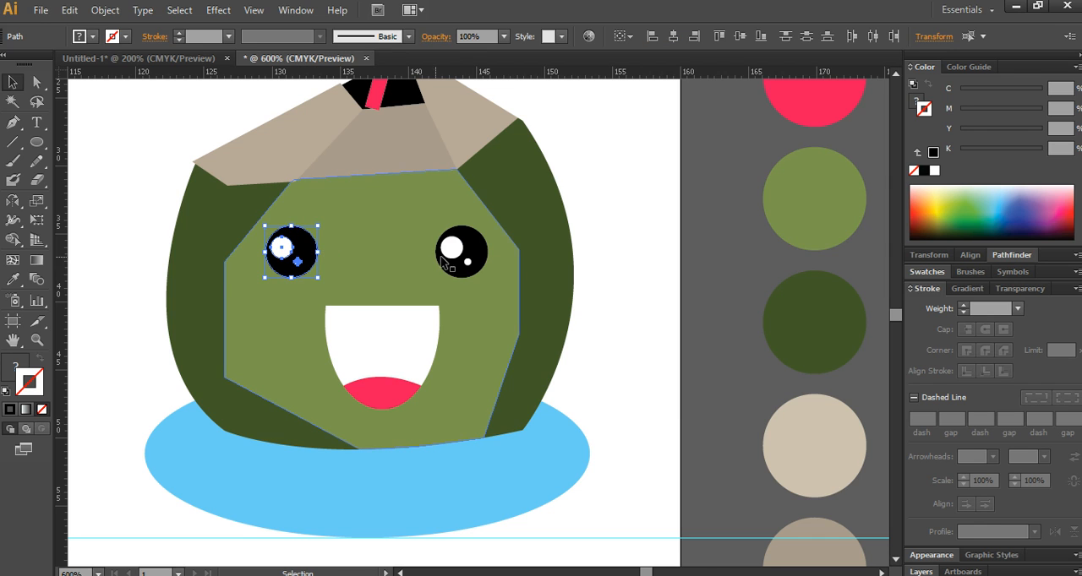
key("Right")
key("Right")
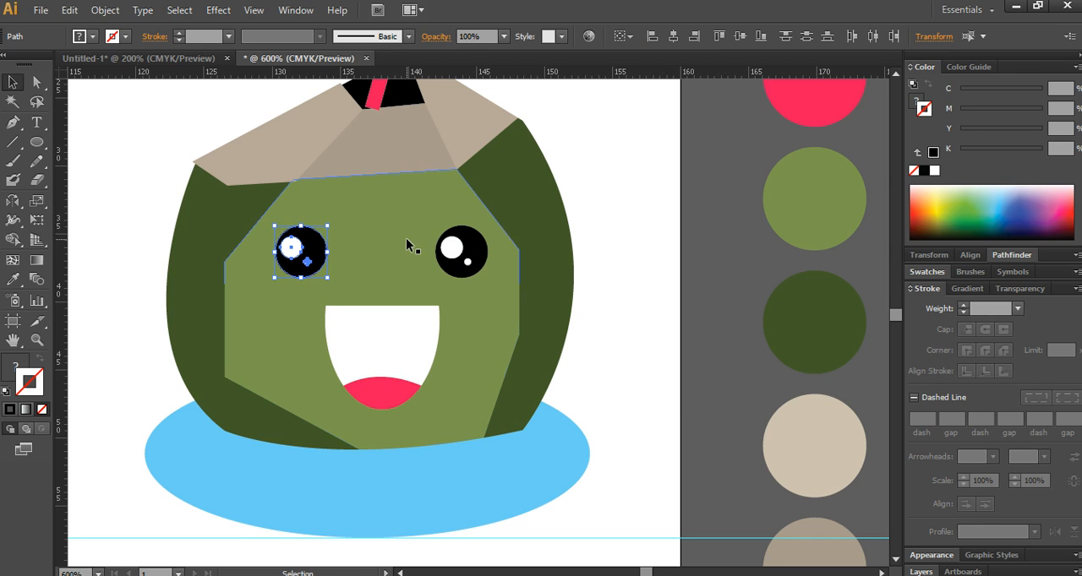
- Draw a curved eyebrow about 4.4 mm wide above the left eye with the Pen tool and fill it with the pupil's black
left_click(714, 182)
left_click(13, 123)
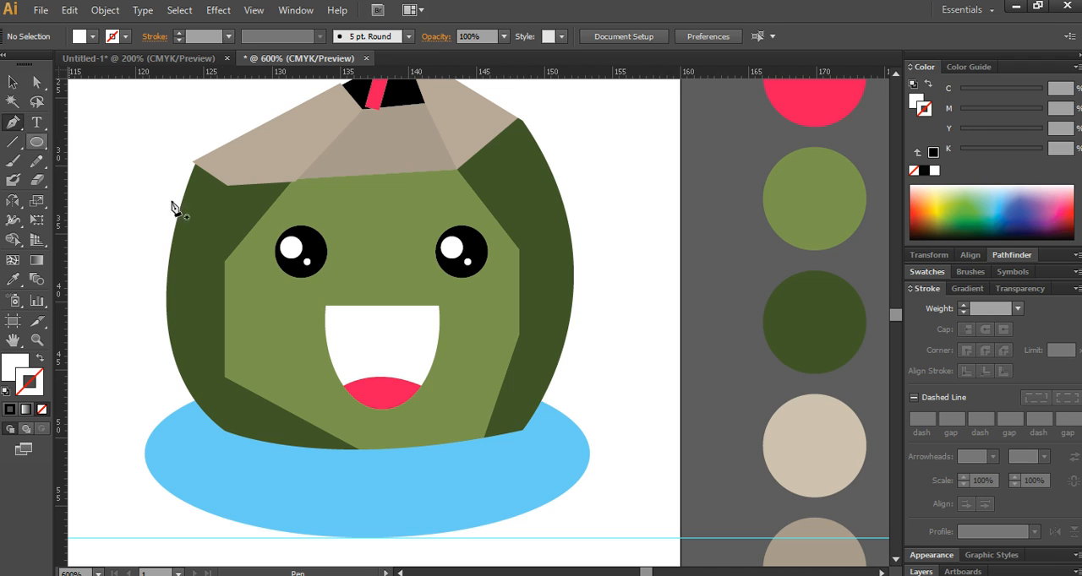
left_click(260, 248)
left_click_drag(318, 217, 365, 220)
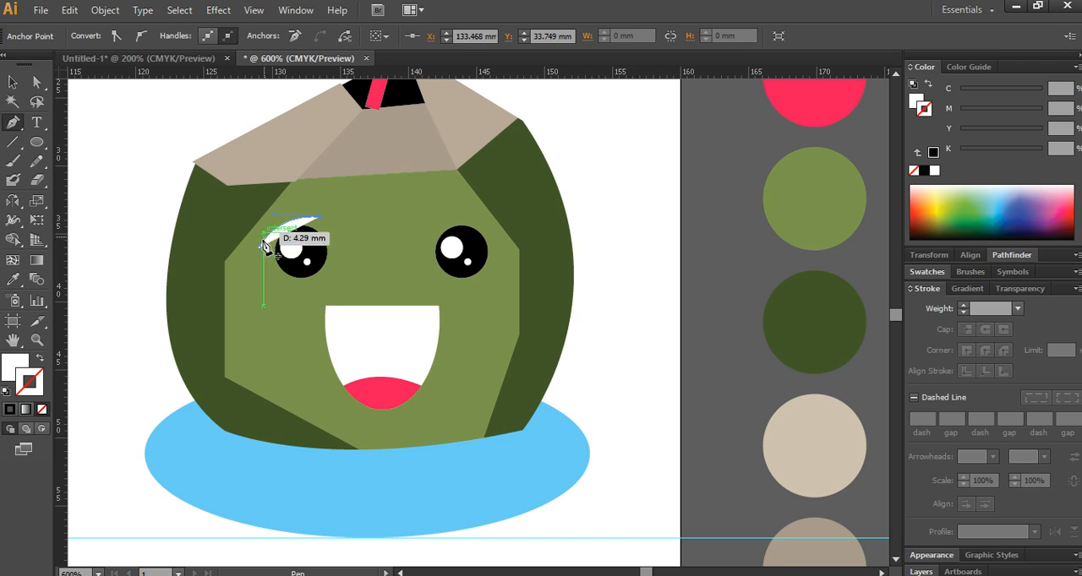
left_click_drag(260, 247, 250, 292)
left_click(13, 280)
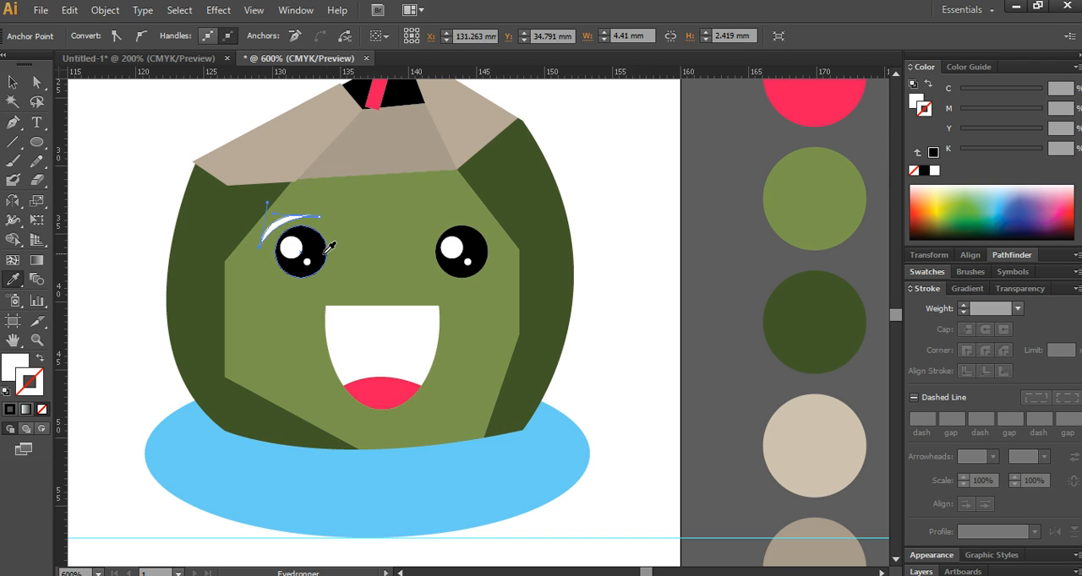
left_click(320, 251)
- Duplicate the eyebrow over the right eye, rotate it to slope down toward the outer edge, and position it above the pupil
left_click(13, 83)
left_click(332, 219)
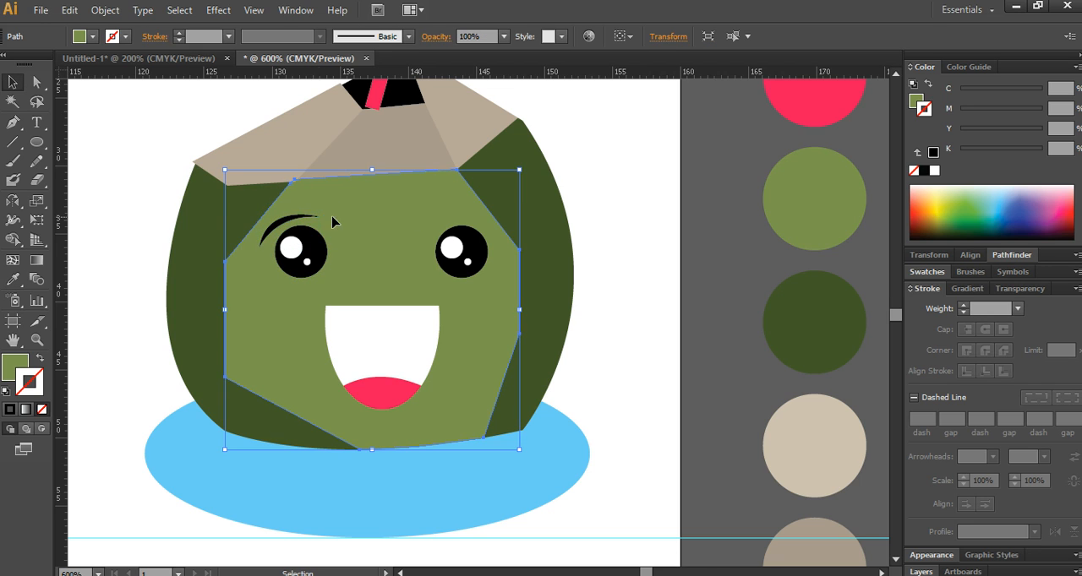
left_click_drag(285, 220, 449, 220)
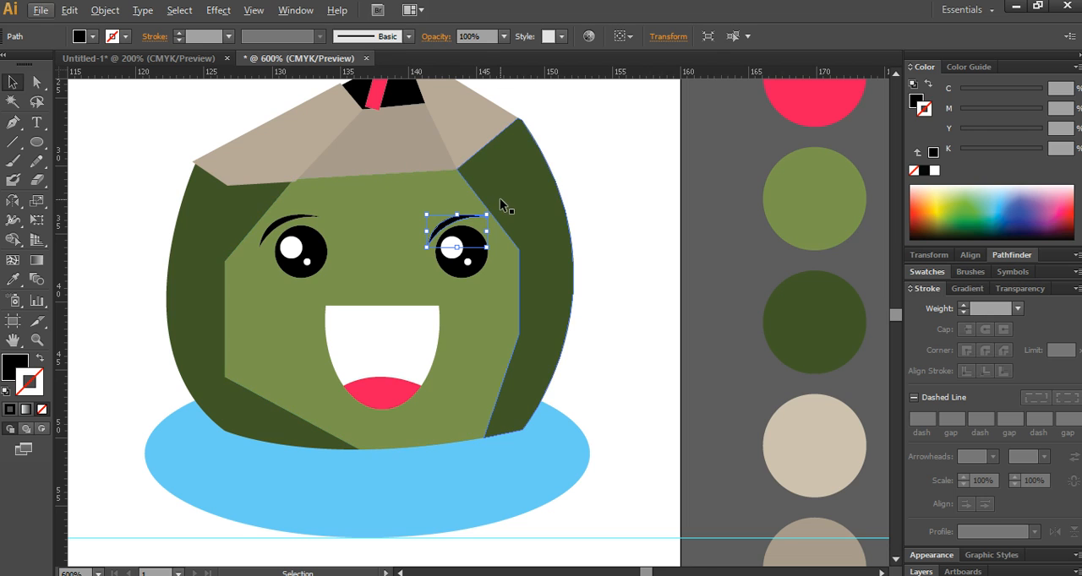
left_click_drag(496, 213, 539, 240)
left_click_drag(461, 224, 478, 223)
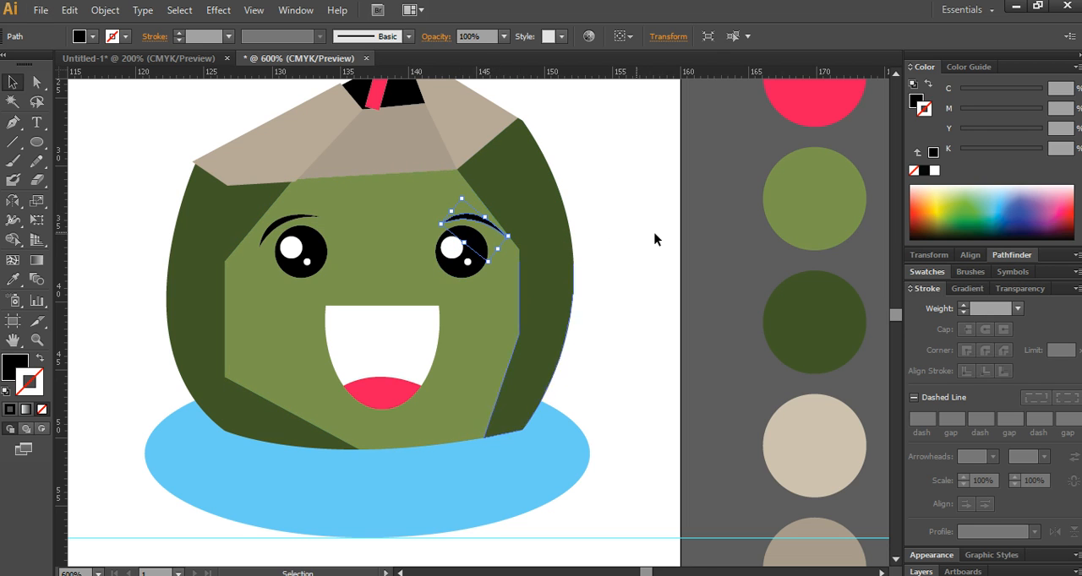
left_click(748, 274)
- Remove the outline from the left taupe facet of the coconut's cut top
scroll(507, 304, "down", 1)
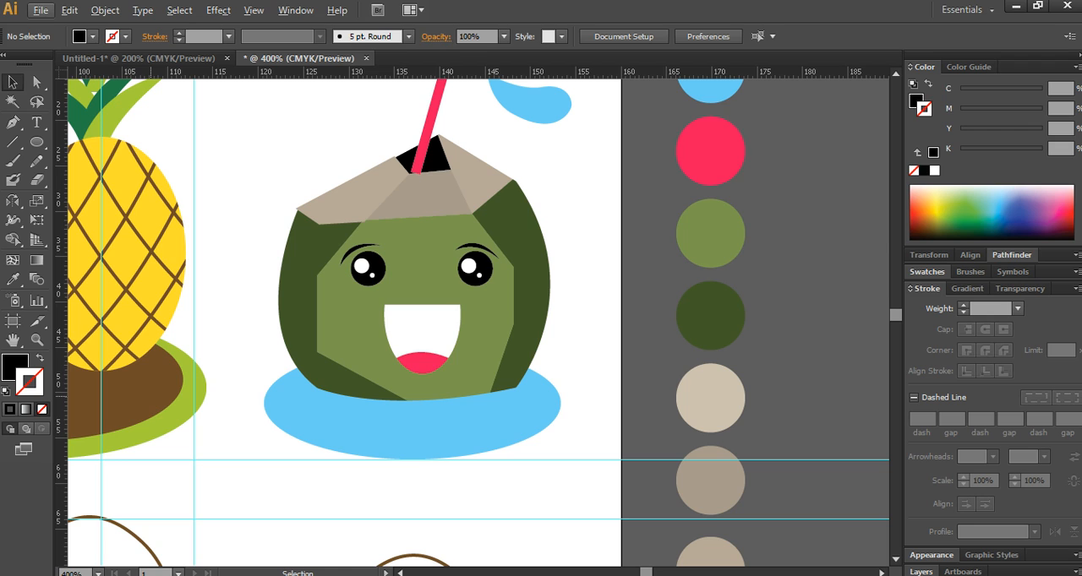
key("alt")
left_click(408, 163)
left_click(328, 185)
left_click(328, 185)
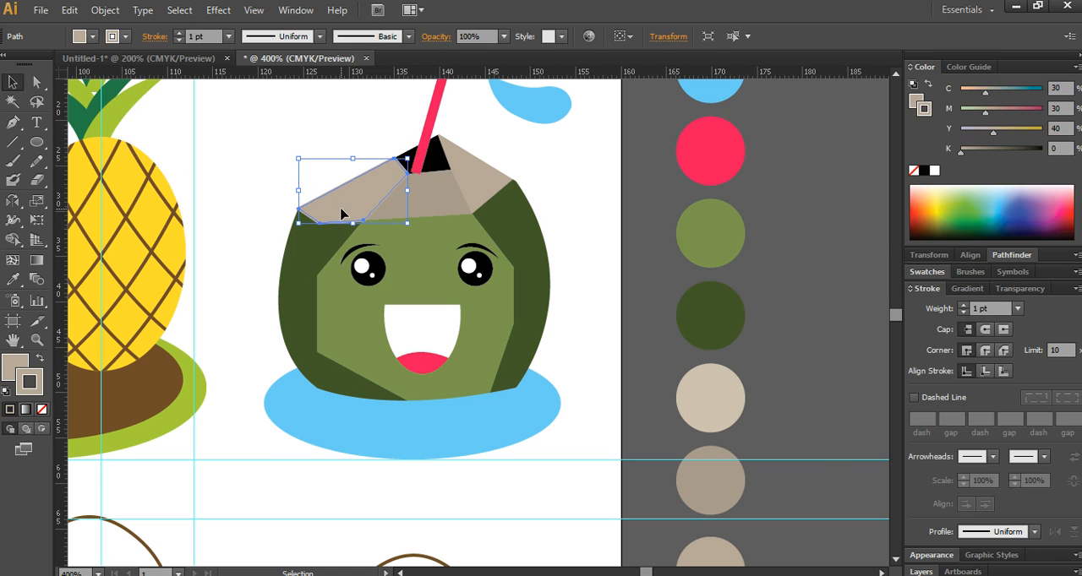
left_click(41, 409)
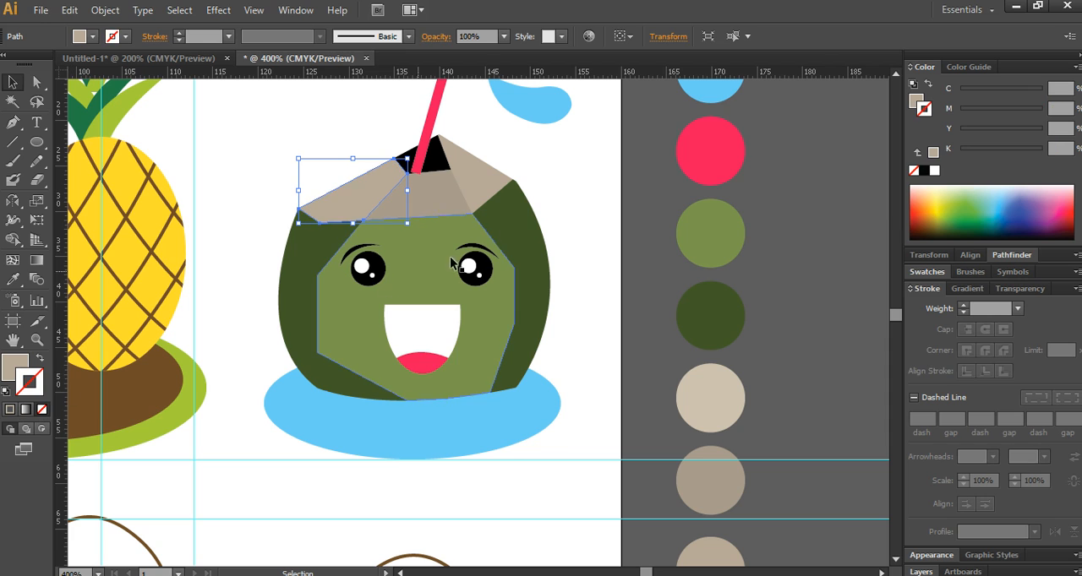
left_click(467, 196)
left_click(608, 324)
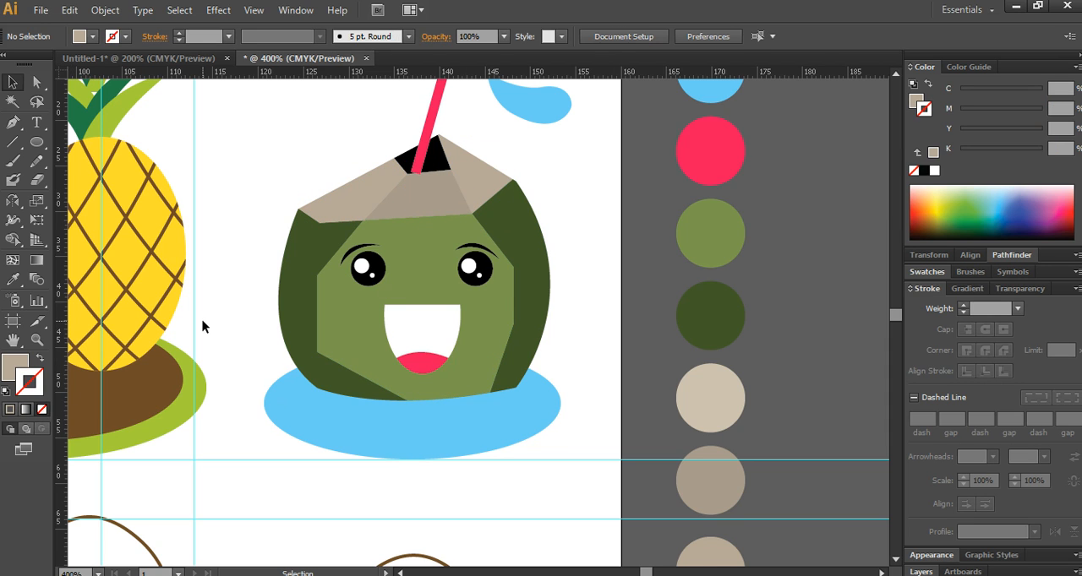
- Apply a linear gradient fill to the swimsuit top's main shape
scroll(285, 367, "down", 4)
left_click_drag(287, 458, 430, 389)
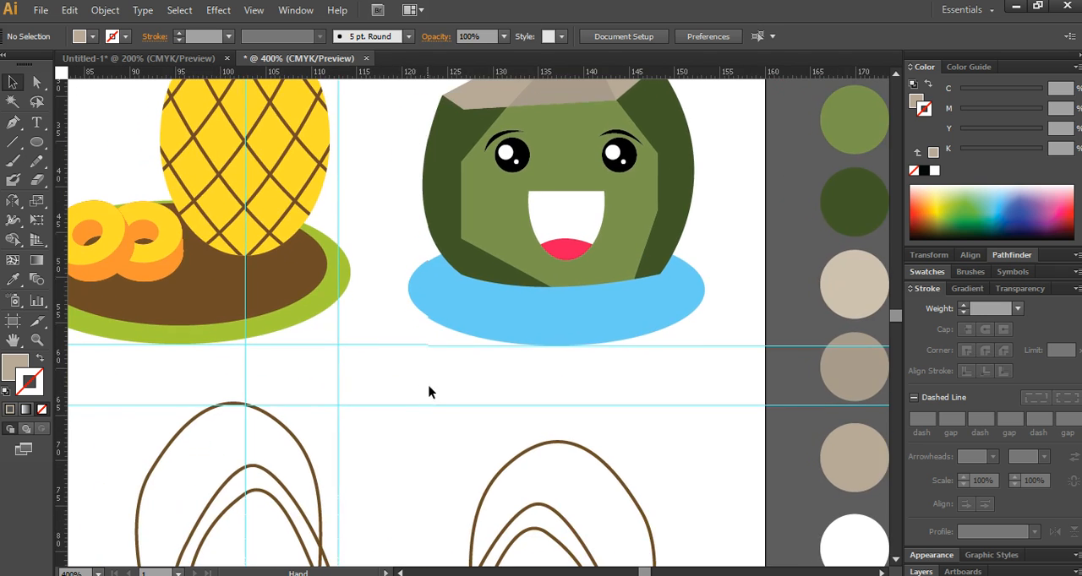
scroll(423, 385, "down", 3)
left_click_drag(348, 463, 438, 390)
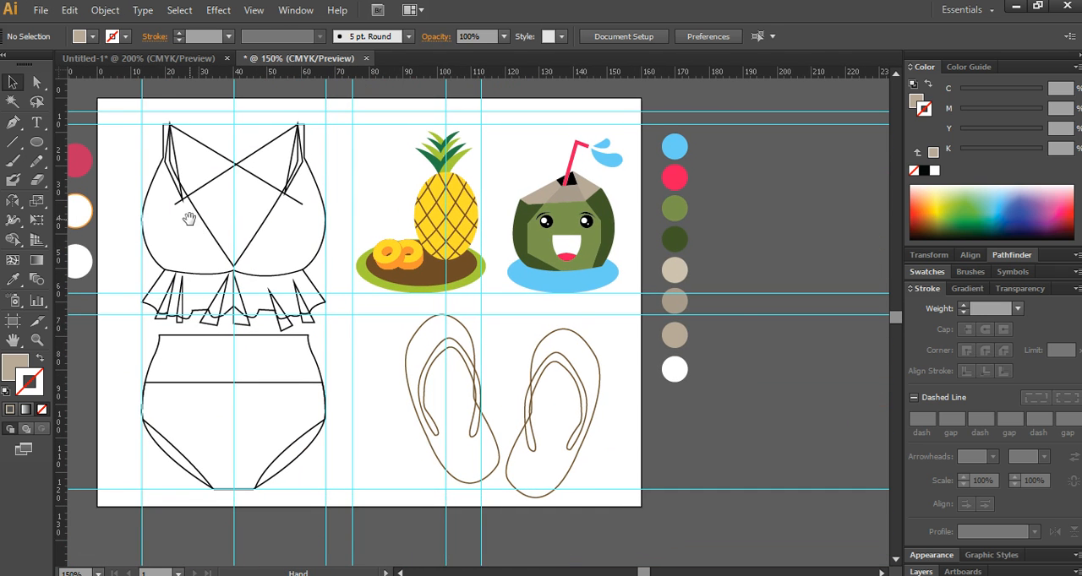
left_click_drag(189, 220, 301, 303)
left_click(264, 339)
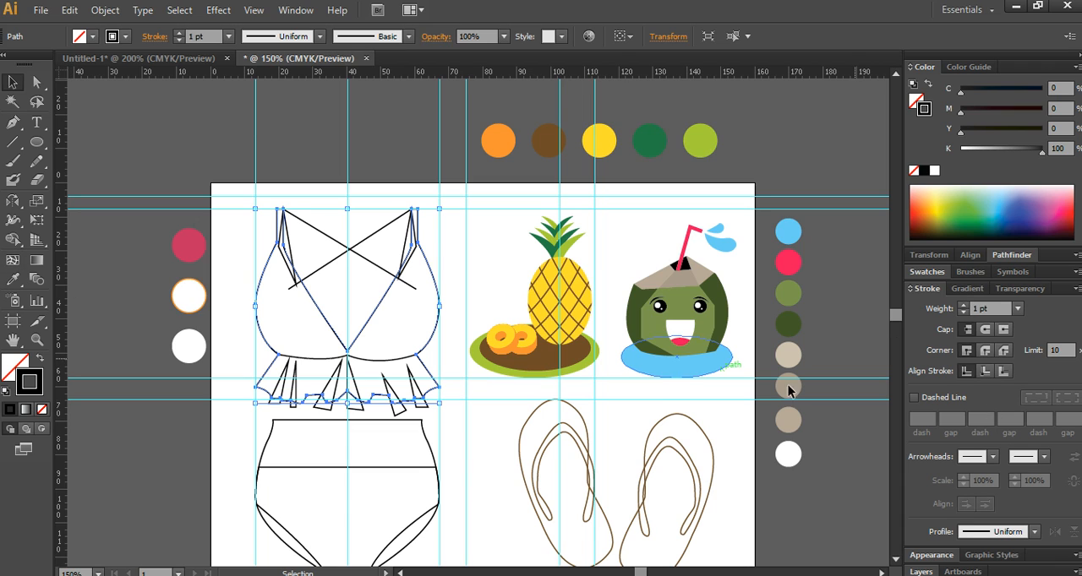
left_click(10, 365)
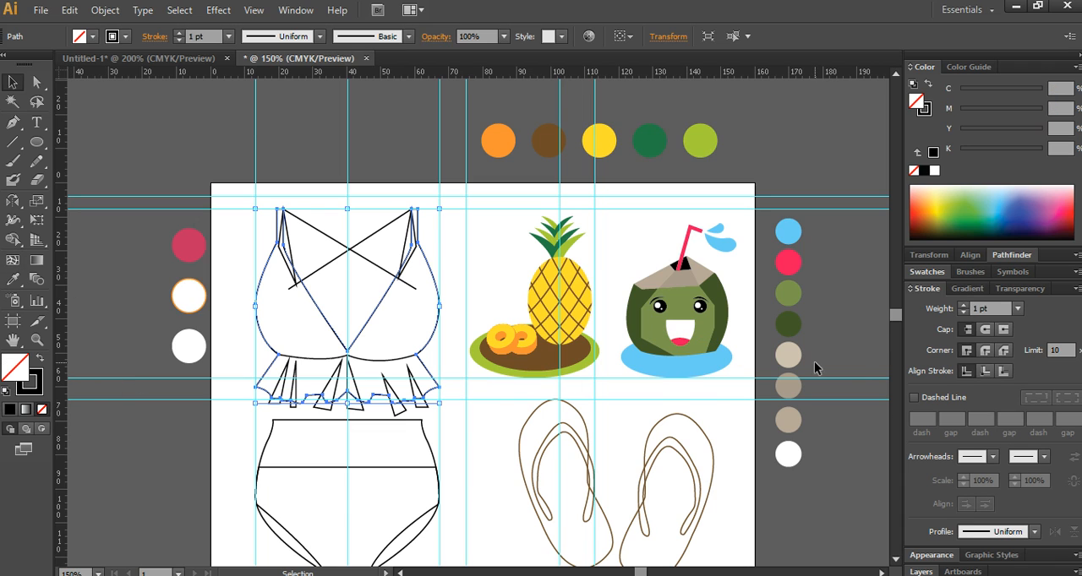
left_click(968, 288)
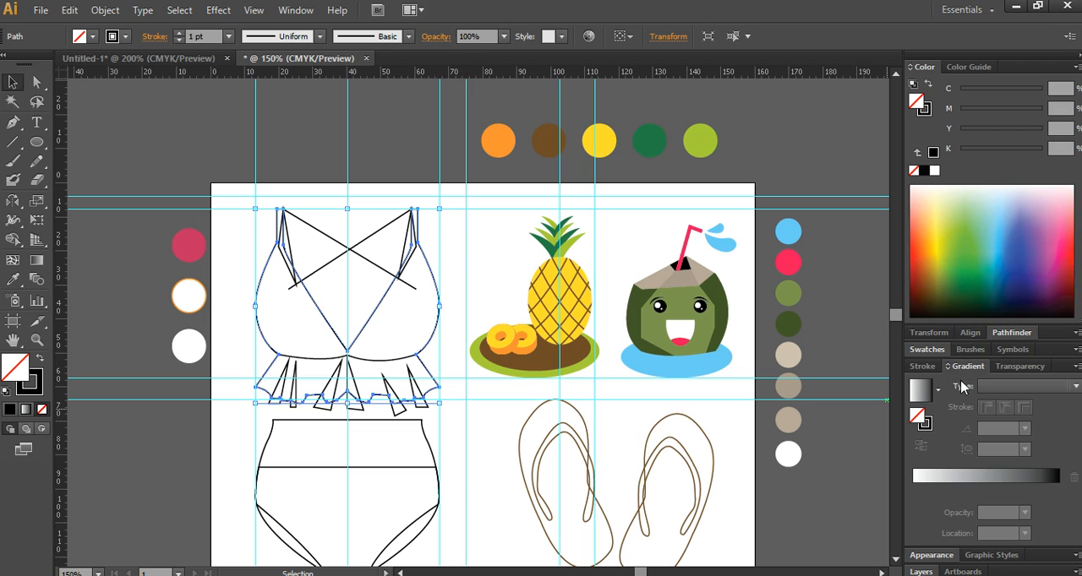
left_click(1027, 388)
left_click(982, 403)
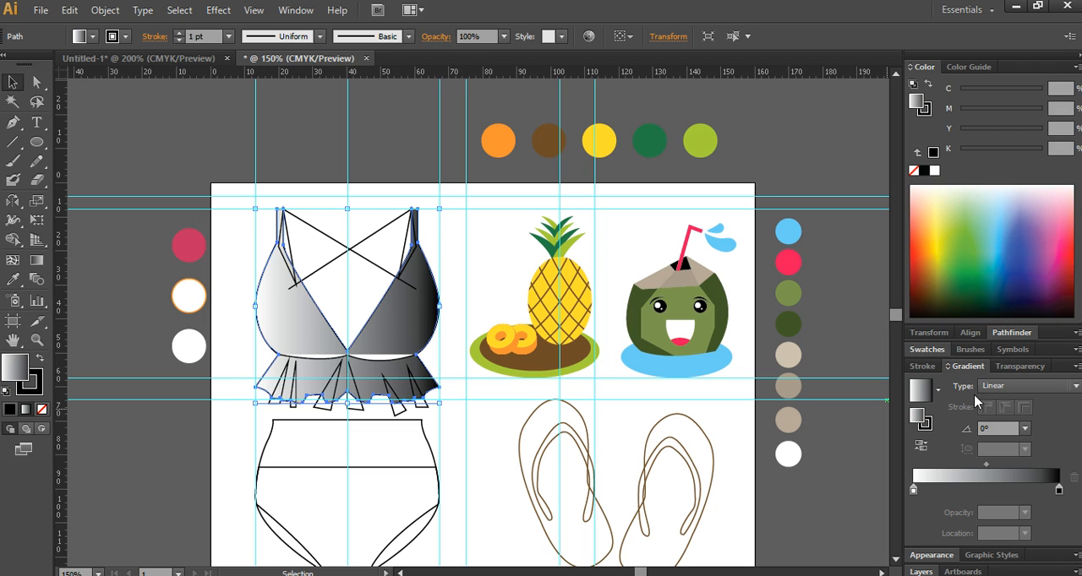
- Set the swimsuit gradient's starting color stop to CMYK with magenta 90 and yellow 30
left_click(914, 490)
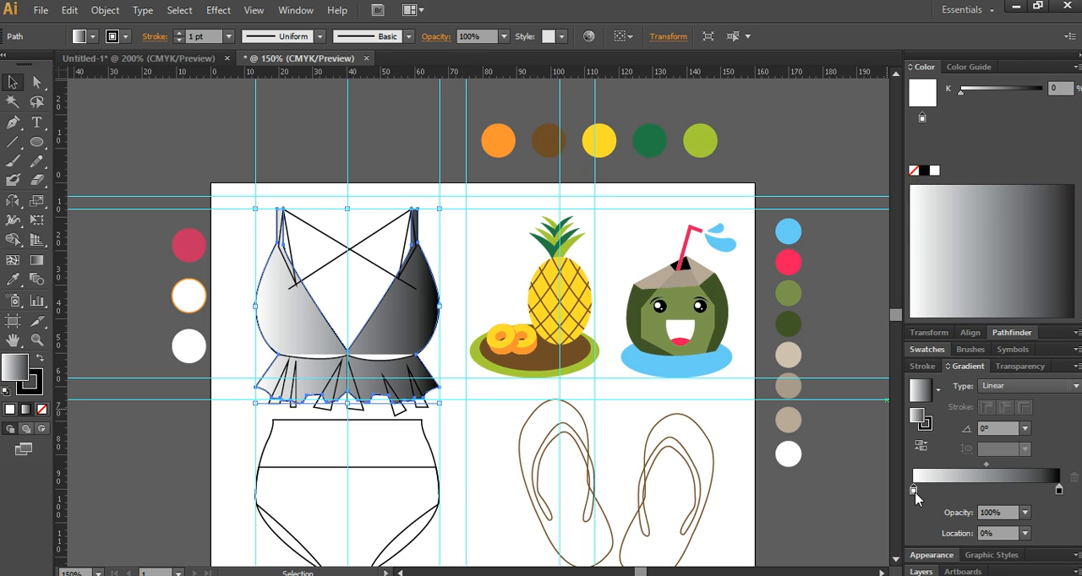
double_click(914, 492)
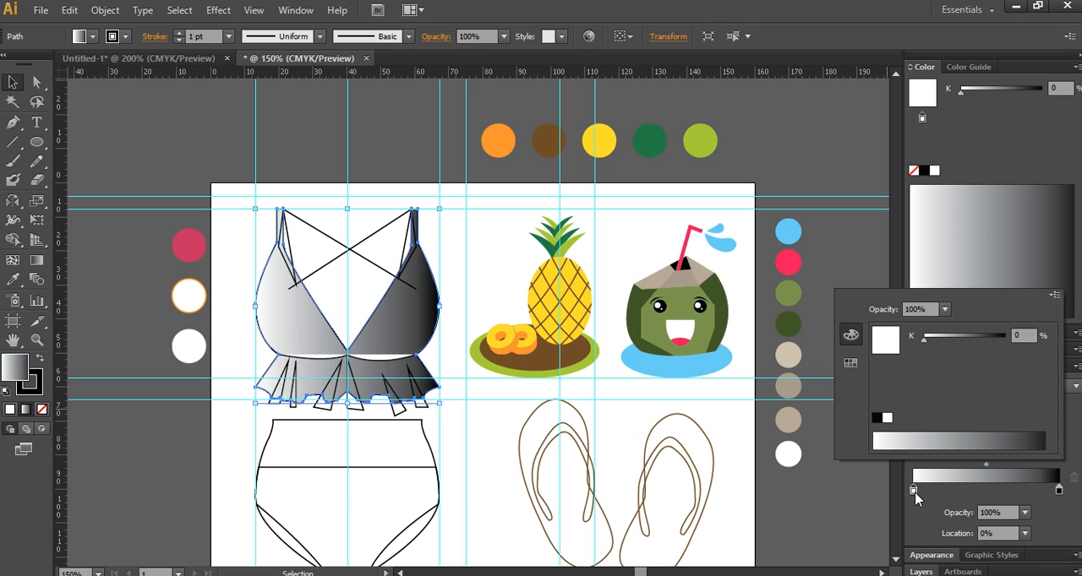
left_click(1053, 296)
left_click(1010, 356)
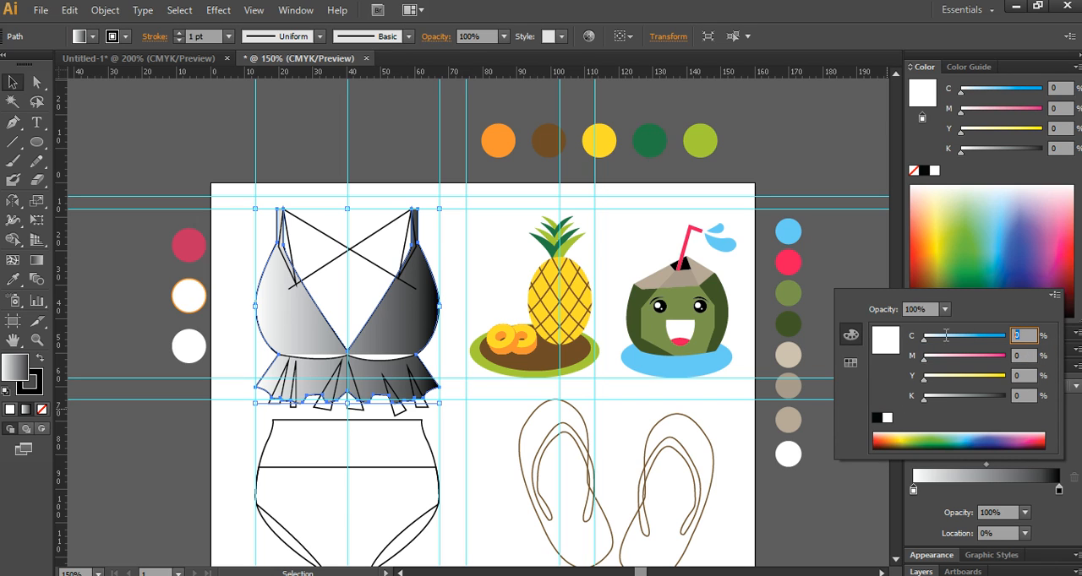
key("Tab")
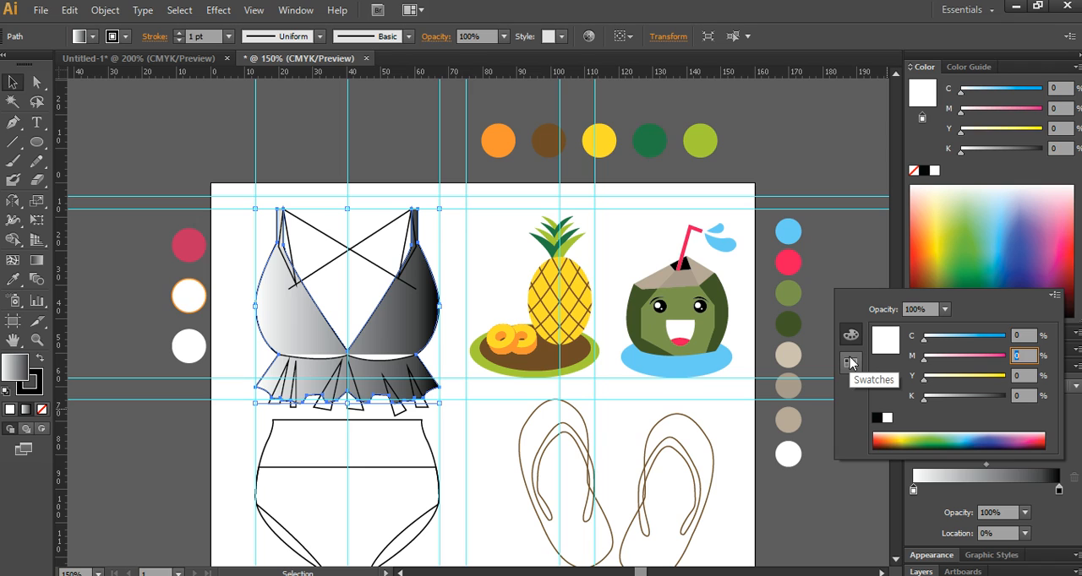
type("90")
key("Tab")
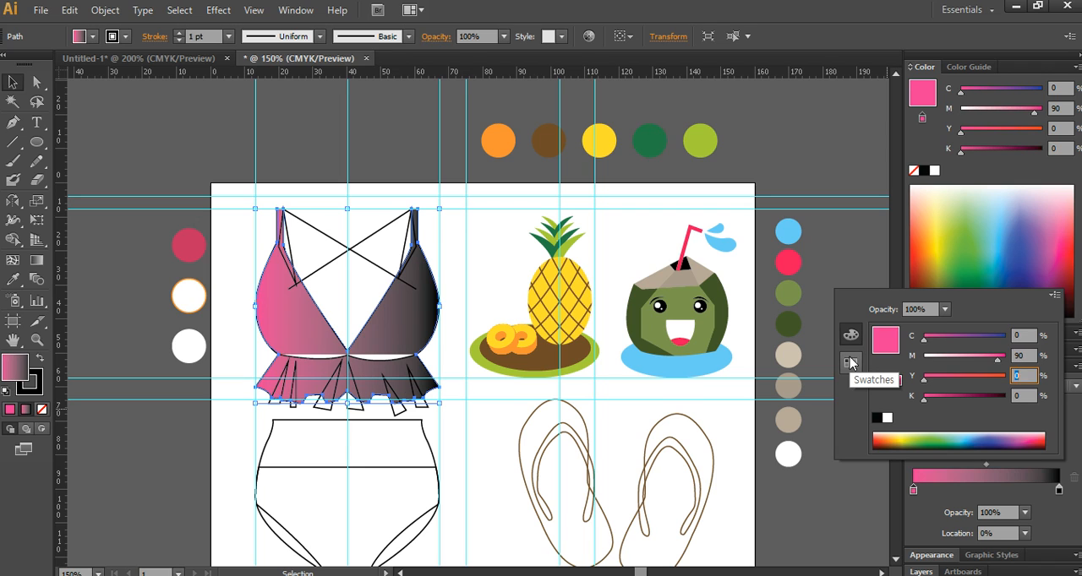
key("Return")
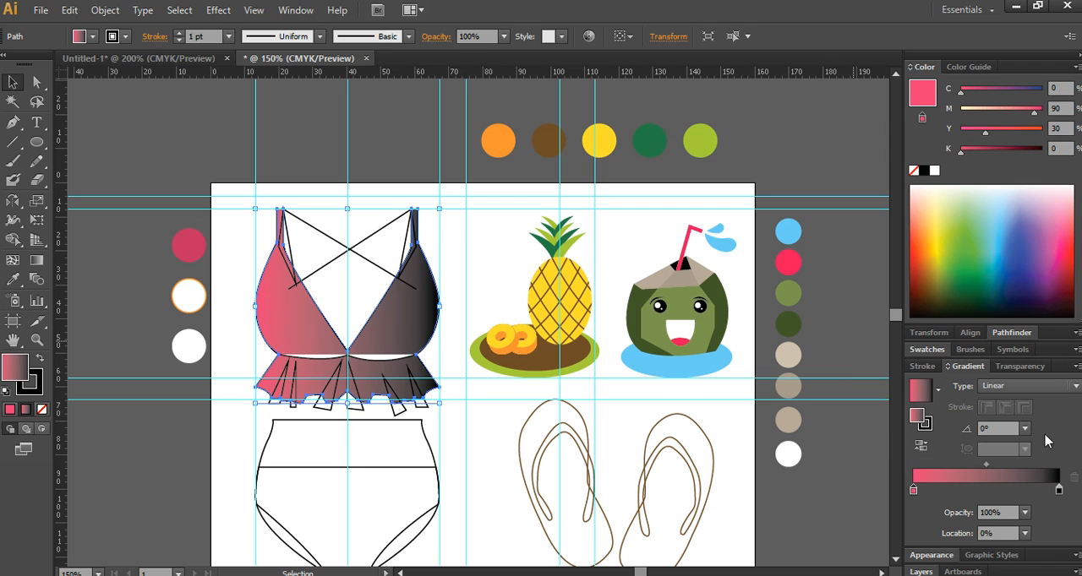
- Set the gradient's ending color stop to CMYK with yellow 100 and black 0
left_click(1060, 489)
double_click(1060, 490)
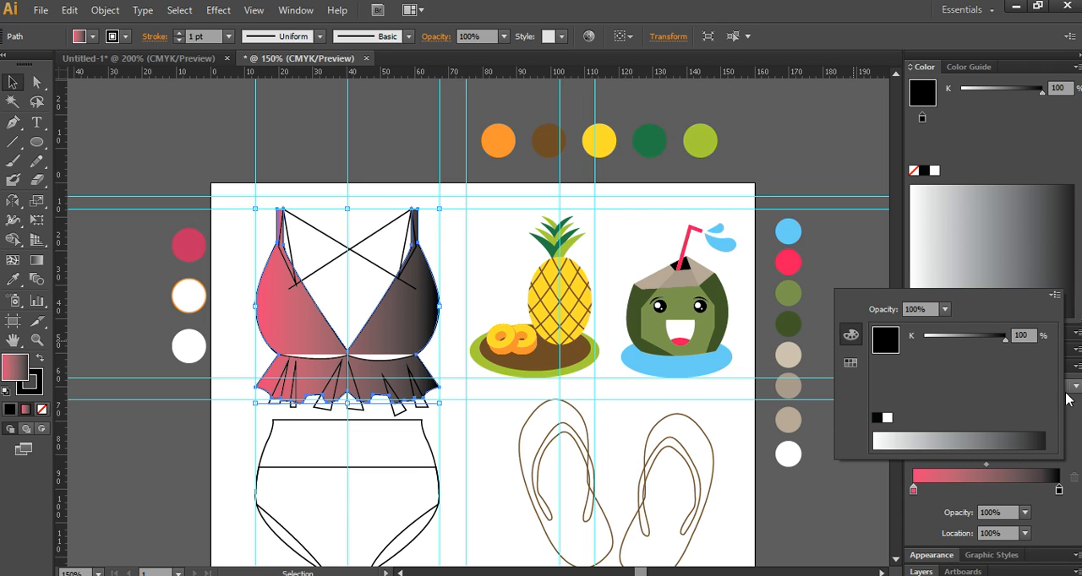
left_click(1053, 296)
left_click(1027, 352)
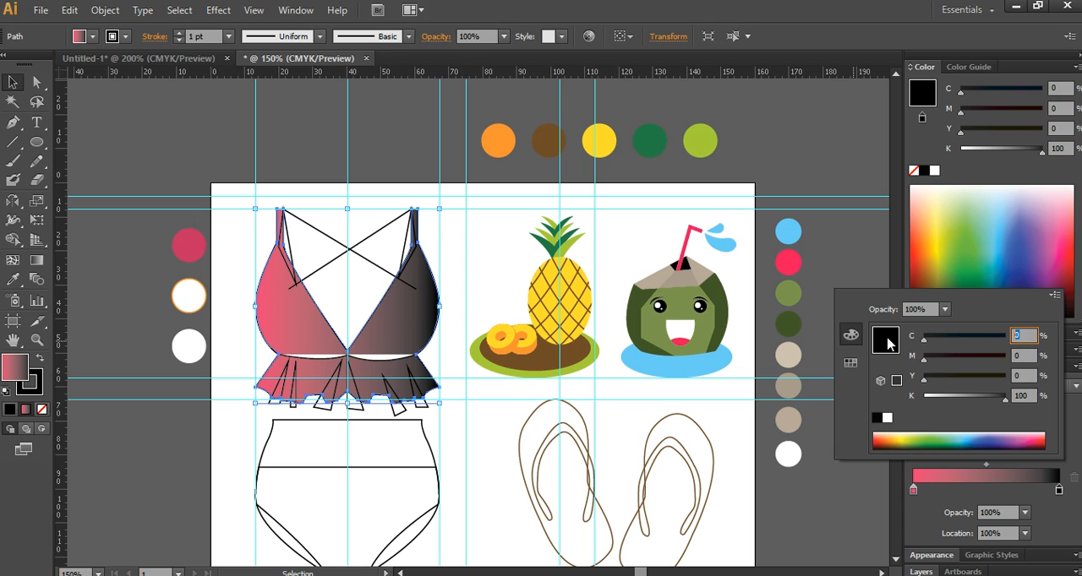
key("Tab")
key("Tab")
type("100")
key("Tab")
type("0")
key("Return")
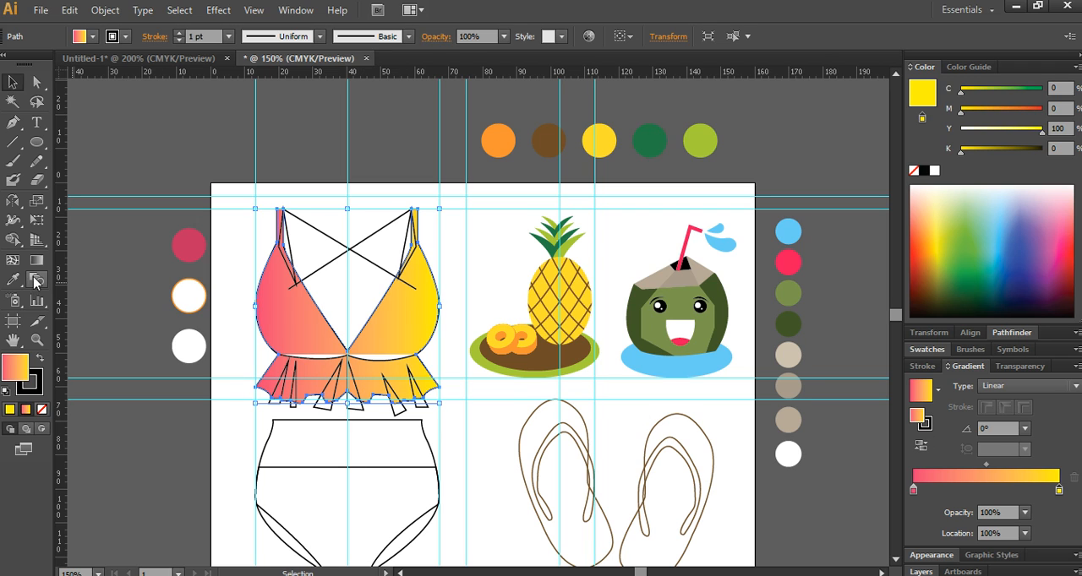
- Run the swimsuit top's gradient vertically from pink at the ruffle hem to yellow at the straps, and remove its outline
left_click(37, 260)
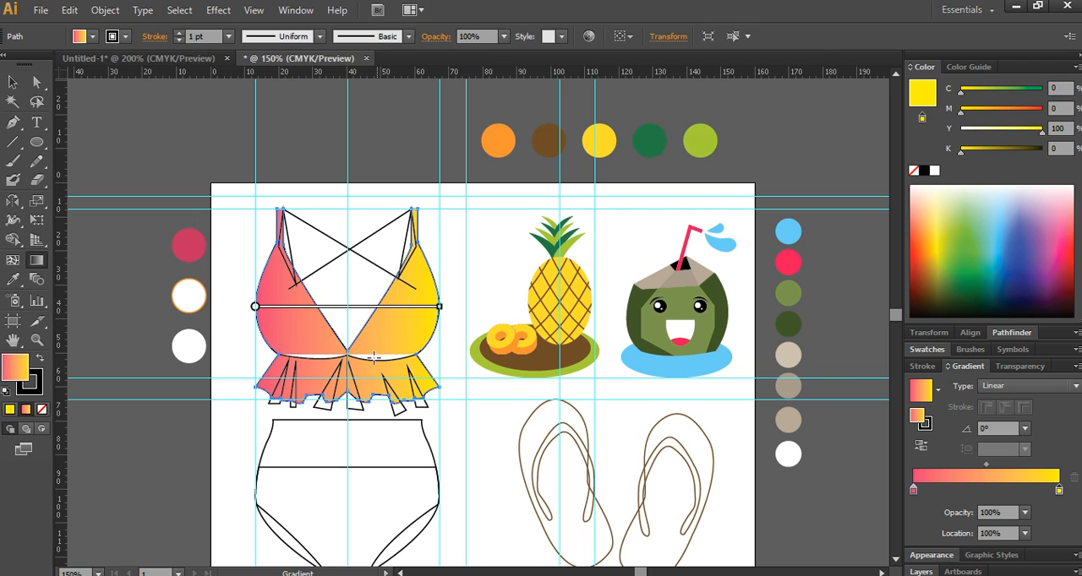
mouse_move(348, 395)
left_mouse_down()
mouse_move(365, 236)
mouse_move(384, 196)
left_mouse_up()
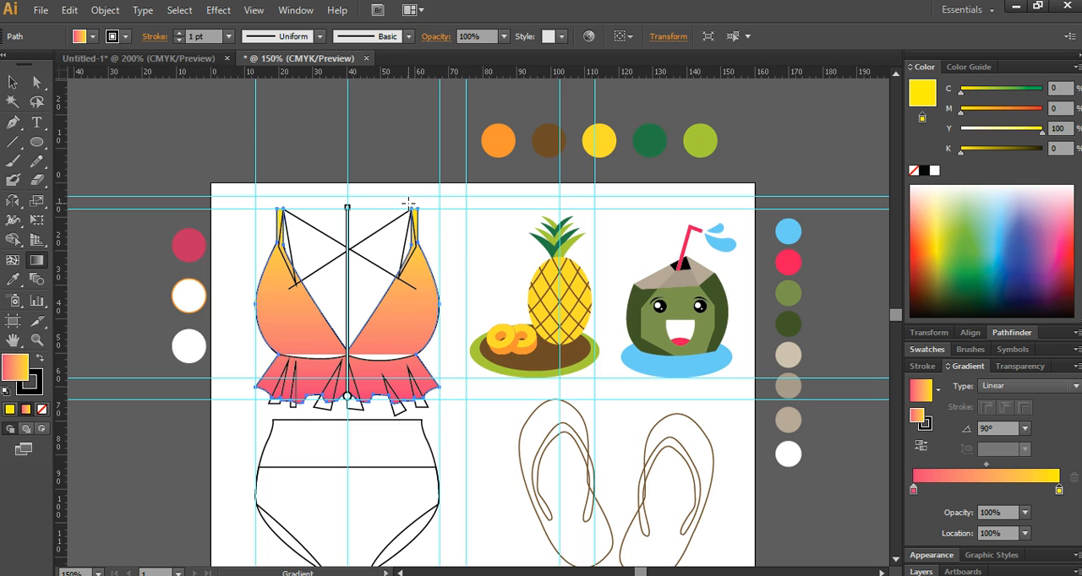
left_click_drag(329, 393, 329, 188)
left_click(33, 384)
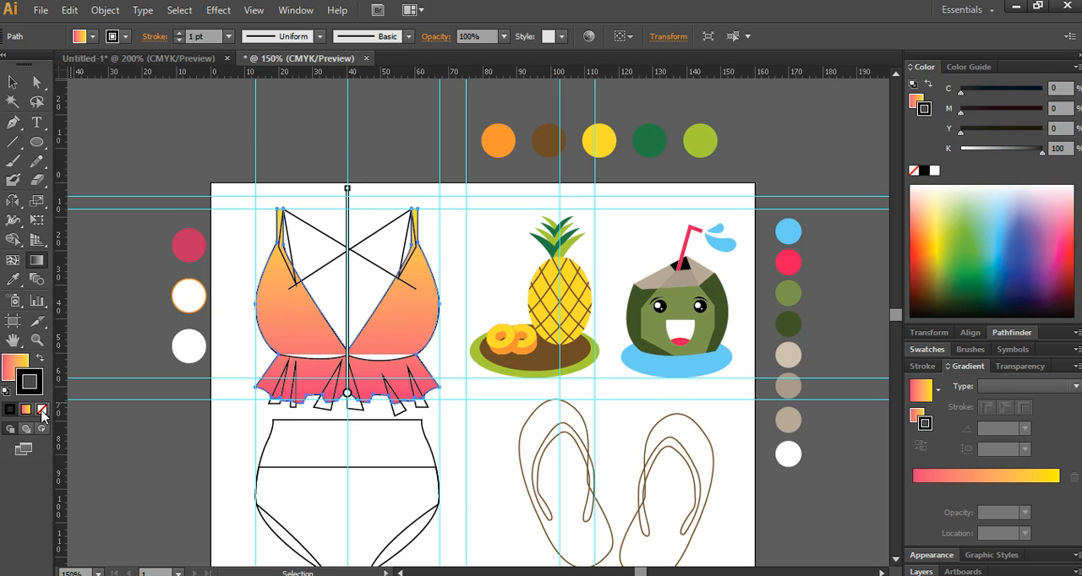
left_click(43, 410)
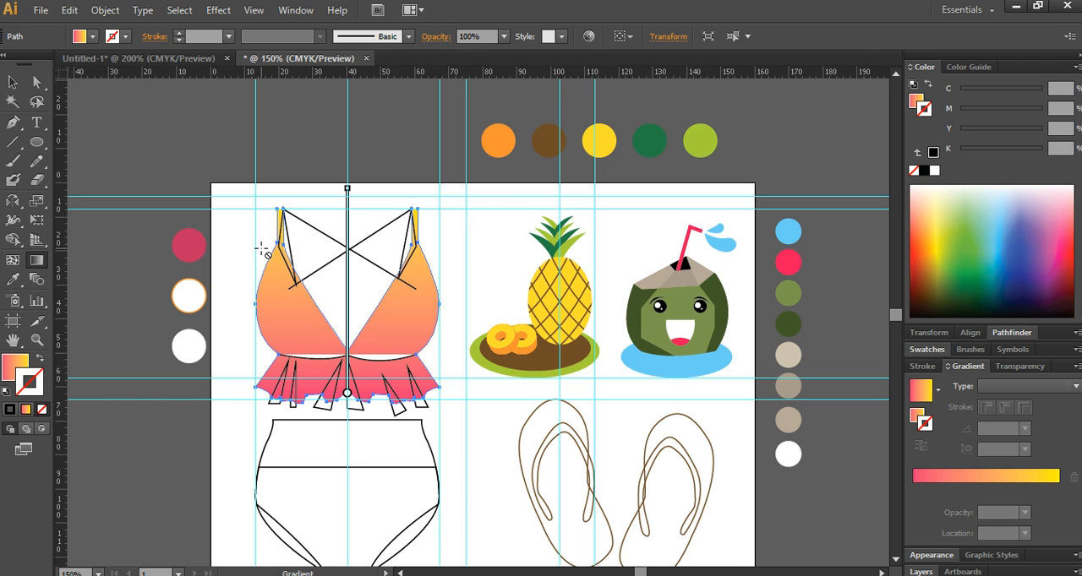
- Fill the two inner strap pieces with the crimson sample circle's color using the Eyedropper
left_click(291, 235, "ctrl")
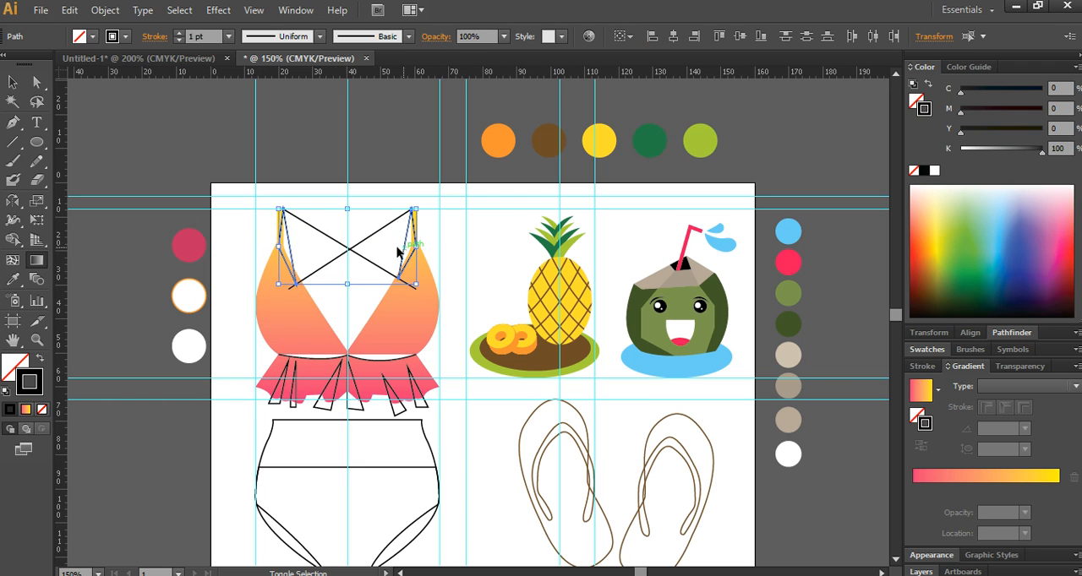
left_click(13, 279)
left_click(192, 245)
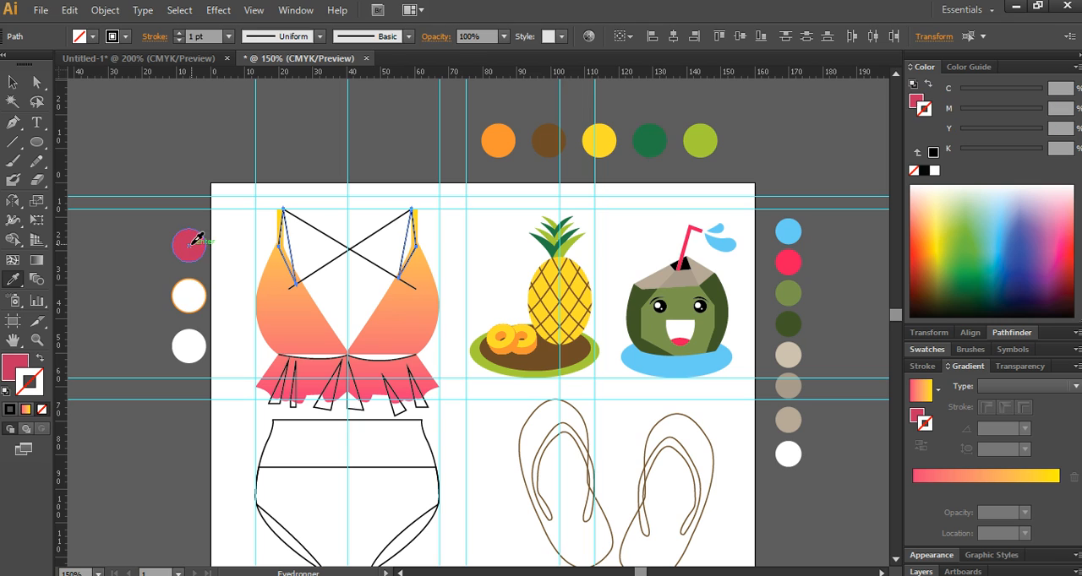
left_click(193, 242)
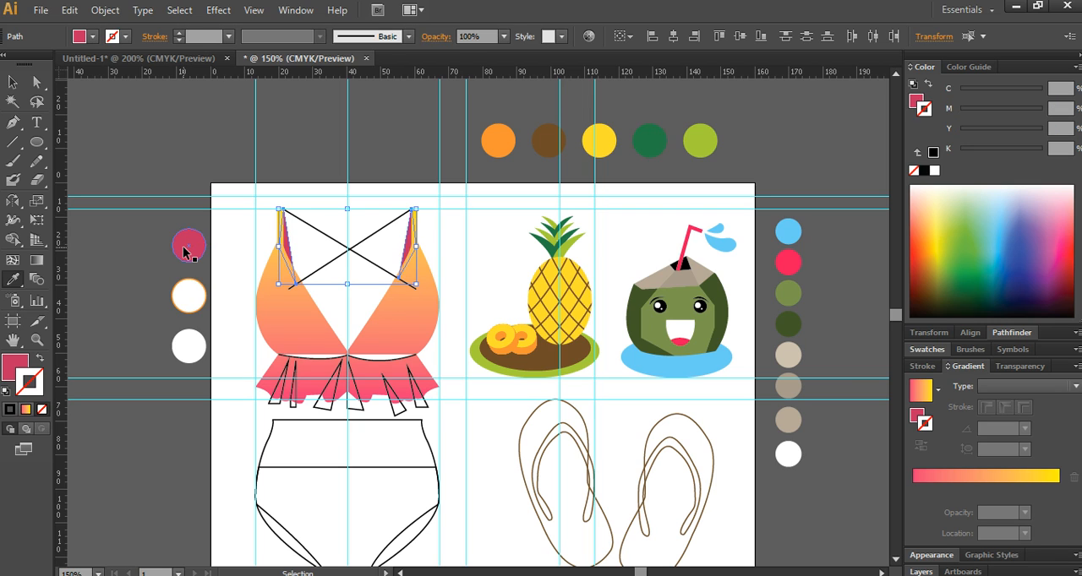
- Give both crossed back straps the orange stroke of the sample circle and no fill
left_click(330, 237, "ctrl")
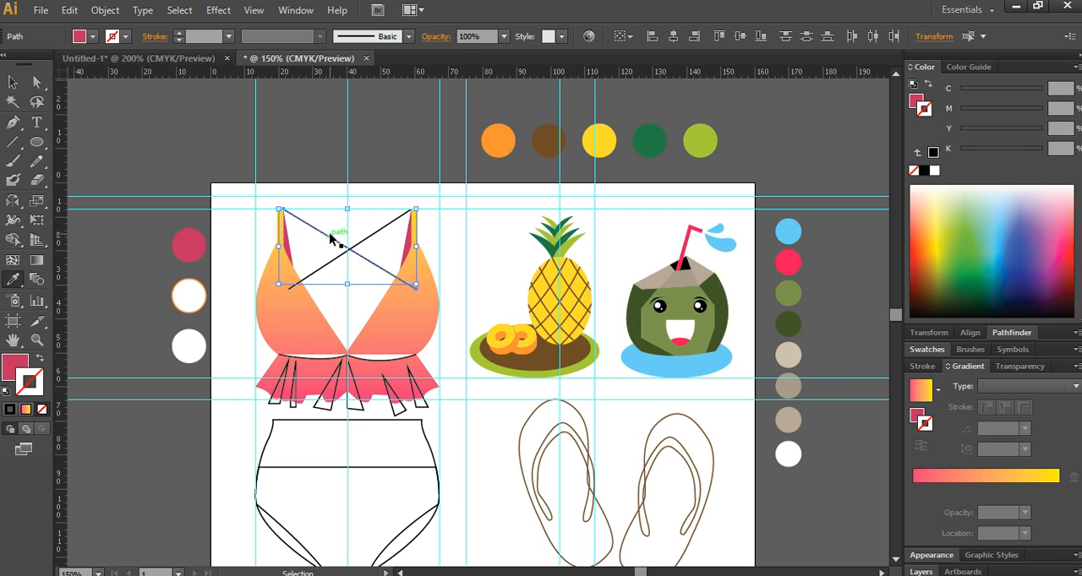
left_click(369, 260, "ctrl+shift")
left_click(377, 232, "ctrl+shift")
left_click(372, 261, "ctrl+shift")
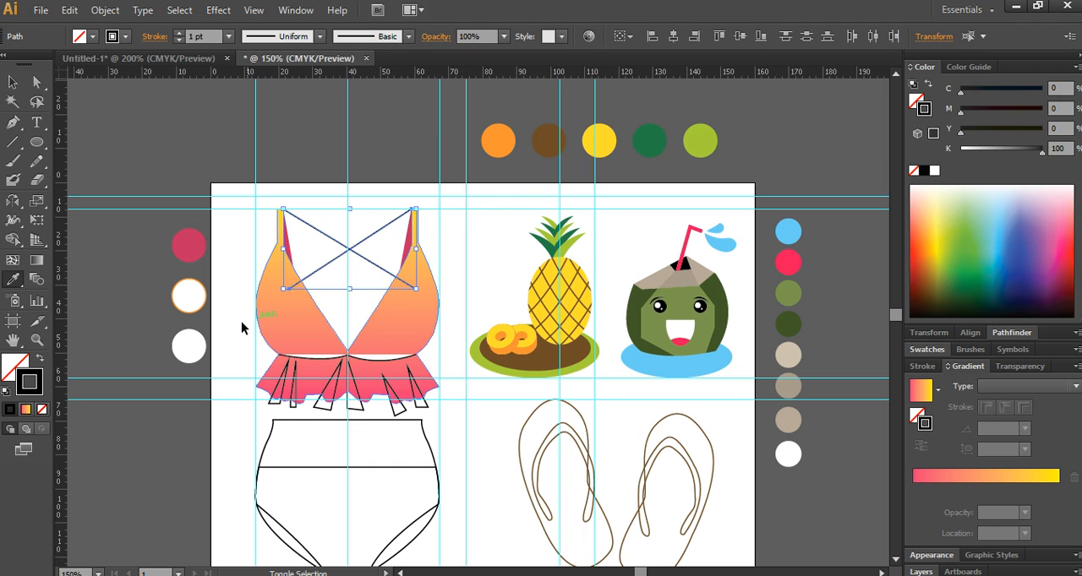
left_click(188, 295)
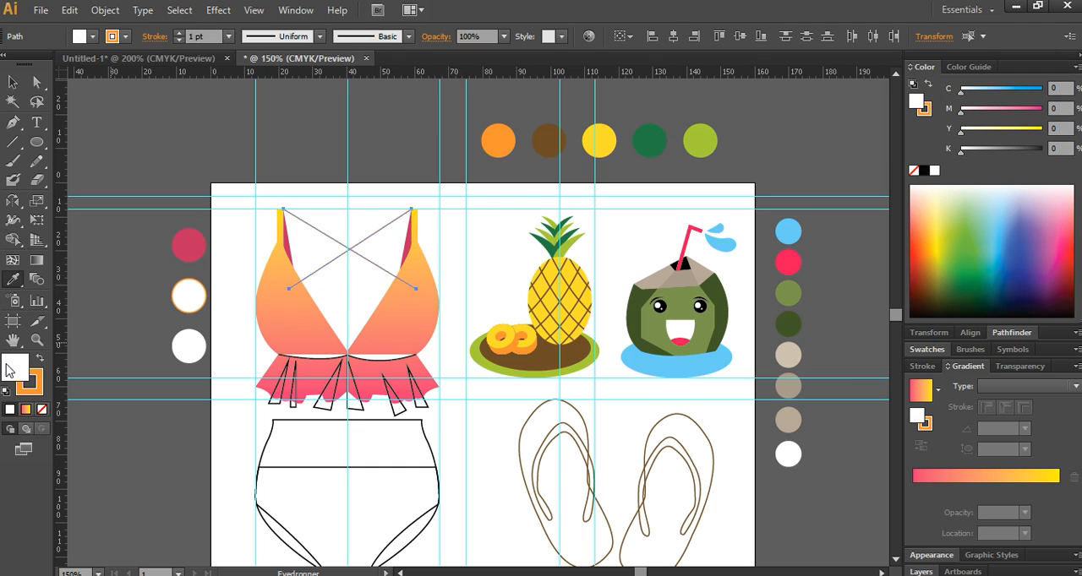
left_click(43, 410)
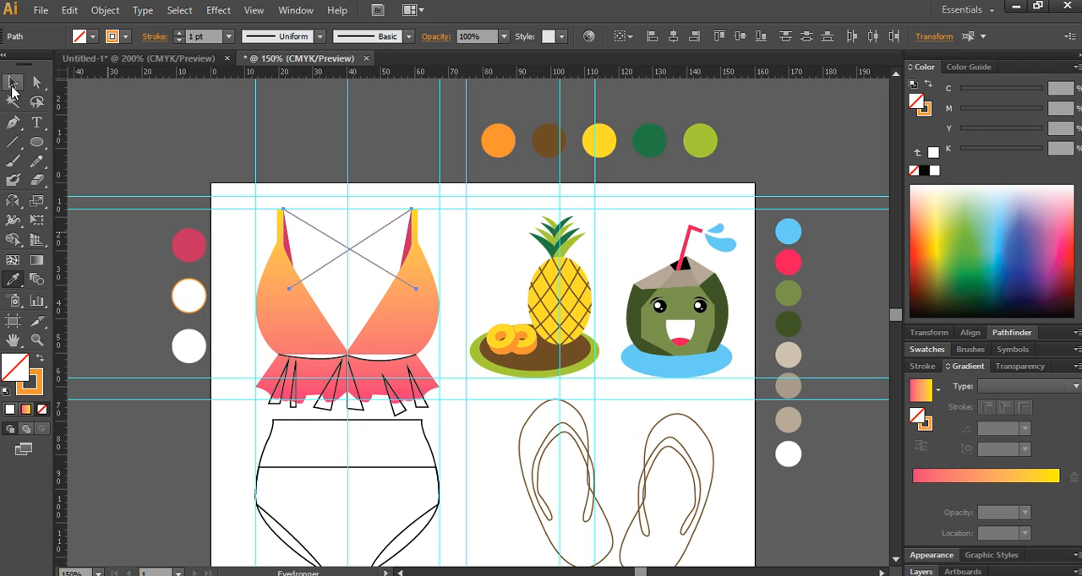
- Set the crossed back straps' stroke weight to 2 pt
left_click(12, 83)
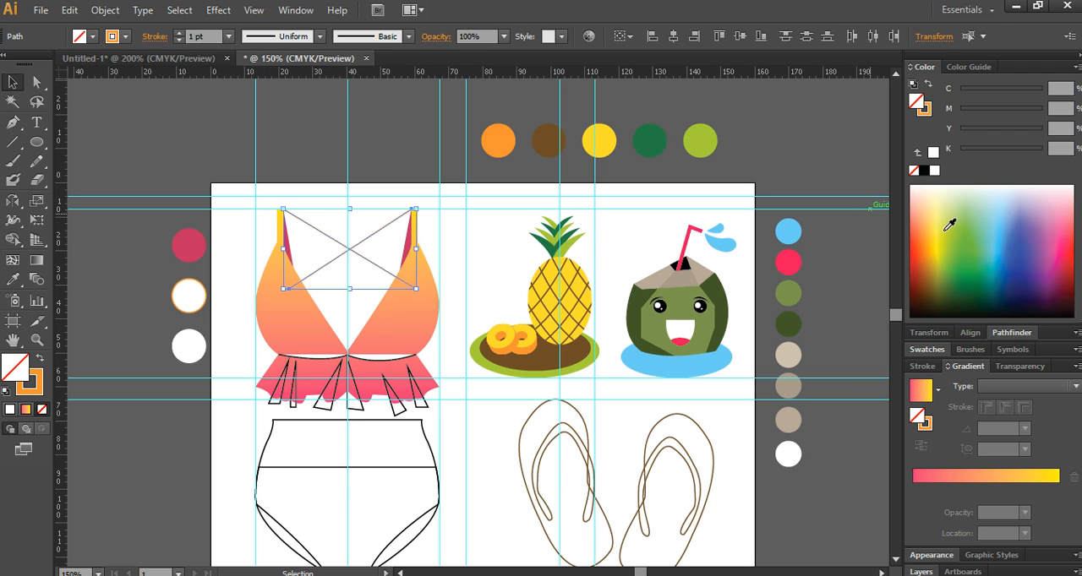
left_click(922, 366)
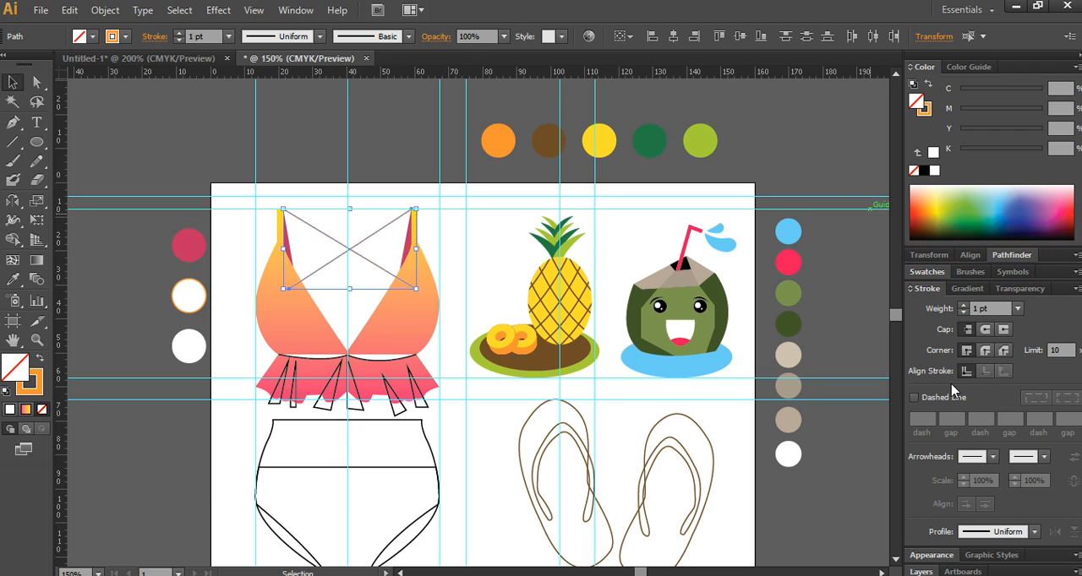
left_click(964, 308)
left_click(201, 155)
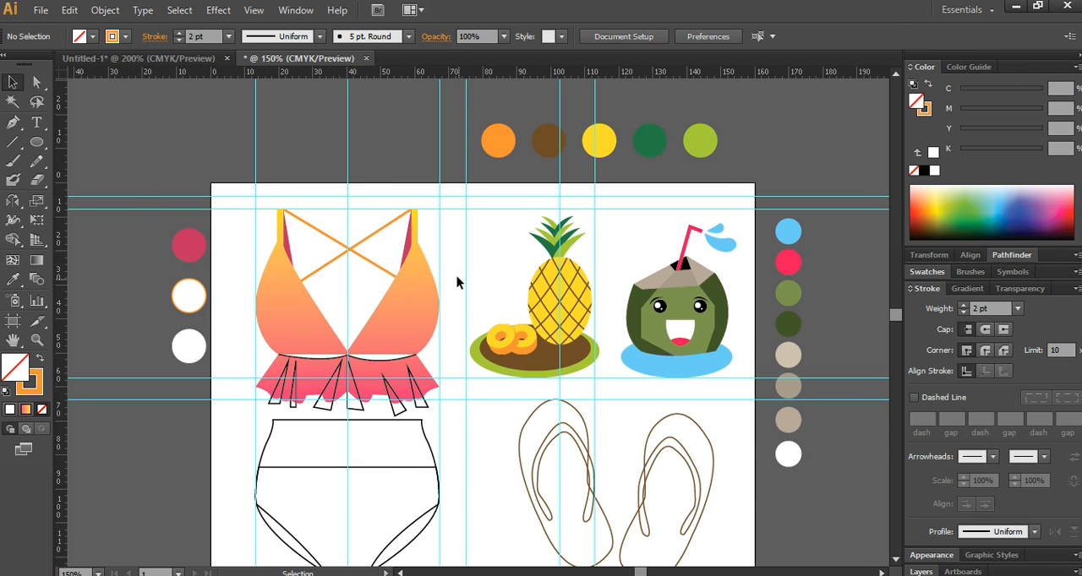
scroll(456, 279, "up", 2)
left_click_drag(232, 177, 284, 252)
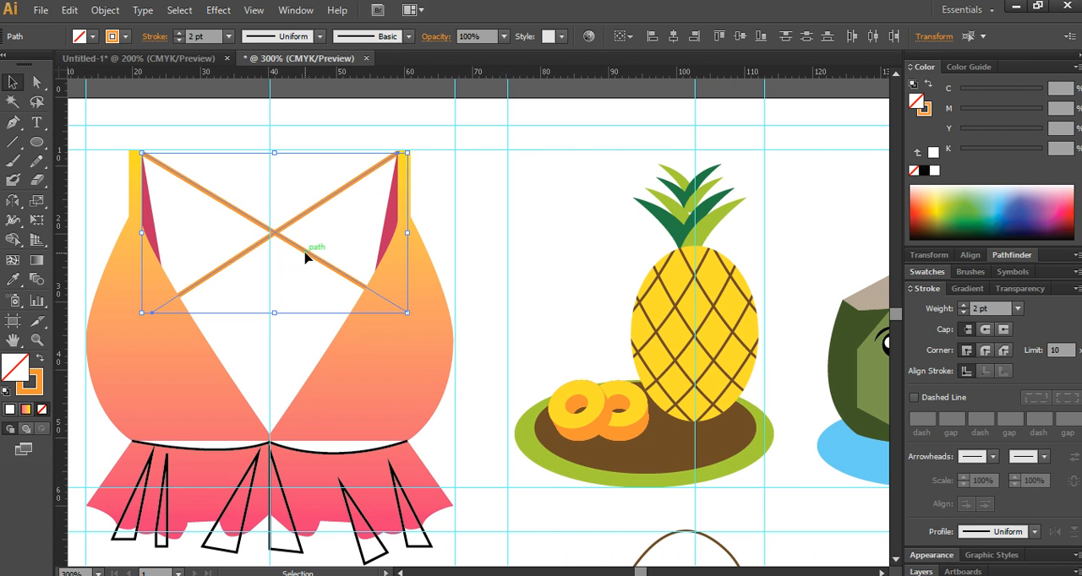
left_click(517, 218)
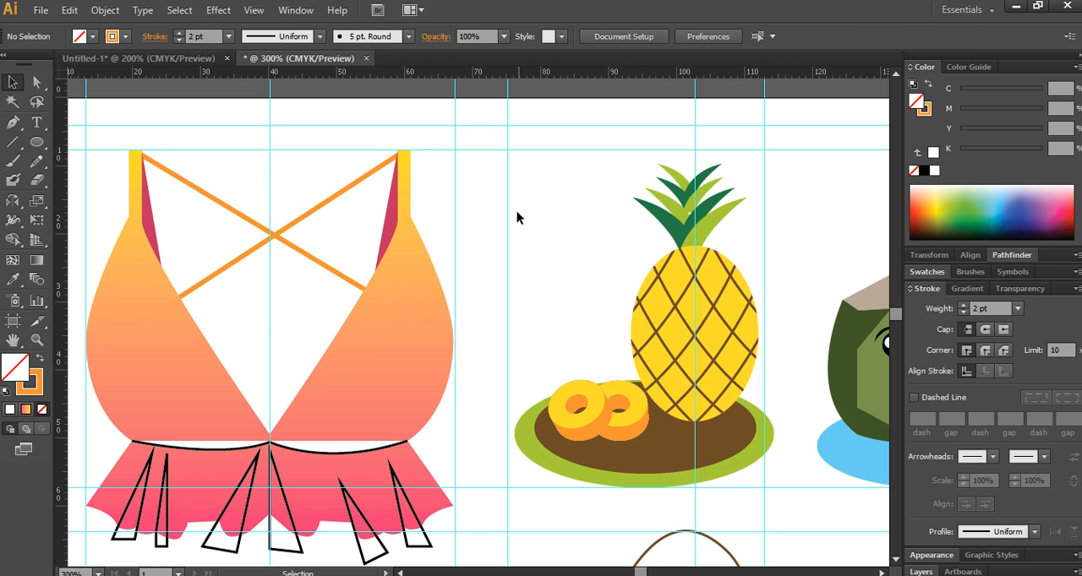
- Remove the fill from the curved seam path between the swimsuit top's cups and ruffle
left_click(292, 447)
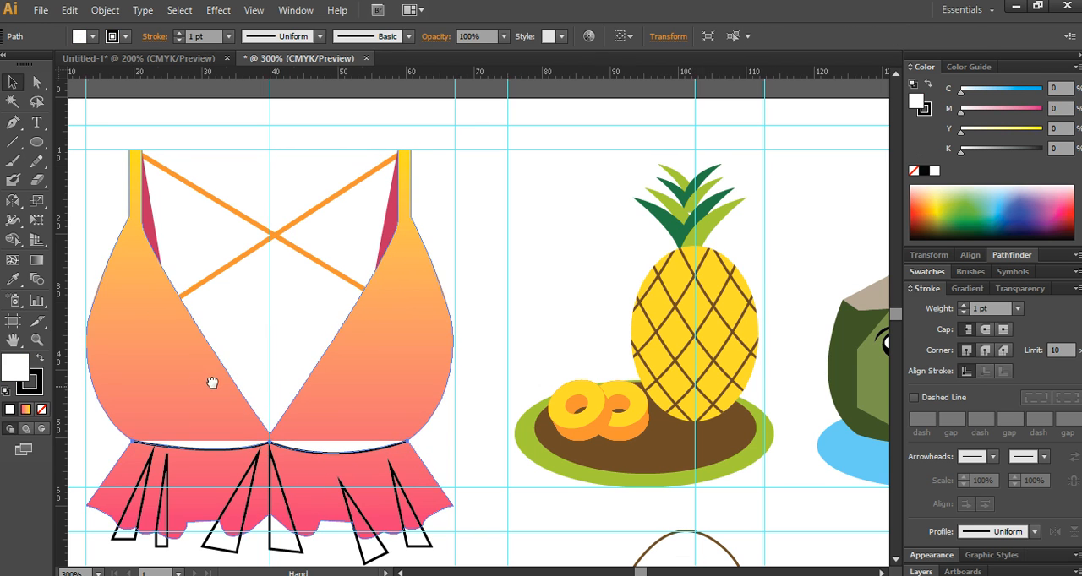
left_click_drag(212, 381, 301, 307)
left_click(41, 409)
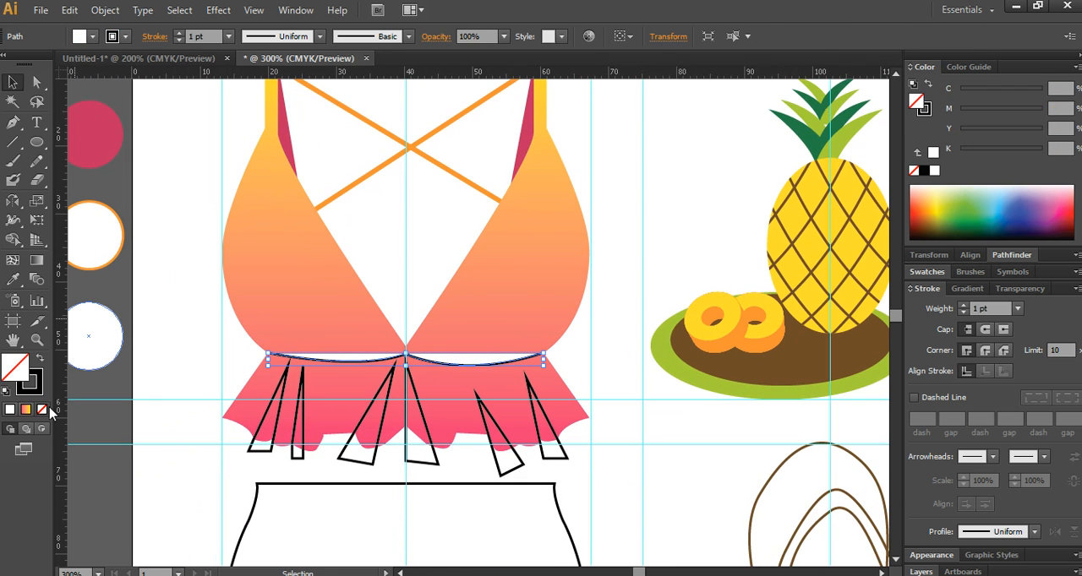
- Open the Artistic_ChalkCharcoalPencil brush library for the seam's stroke, enlarge it and move it clear of the swimsuit
left_click(34, 385)
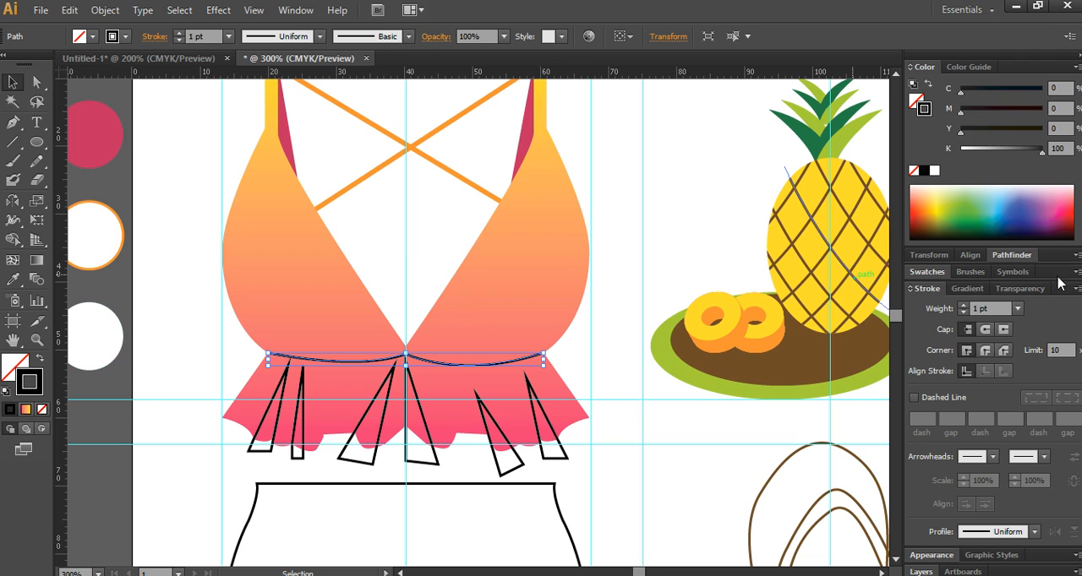
left_click(968, 271)
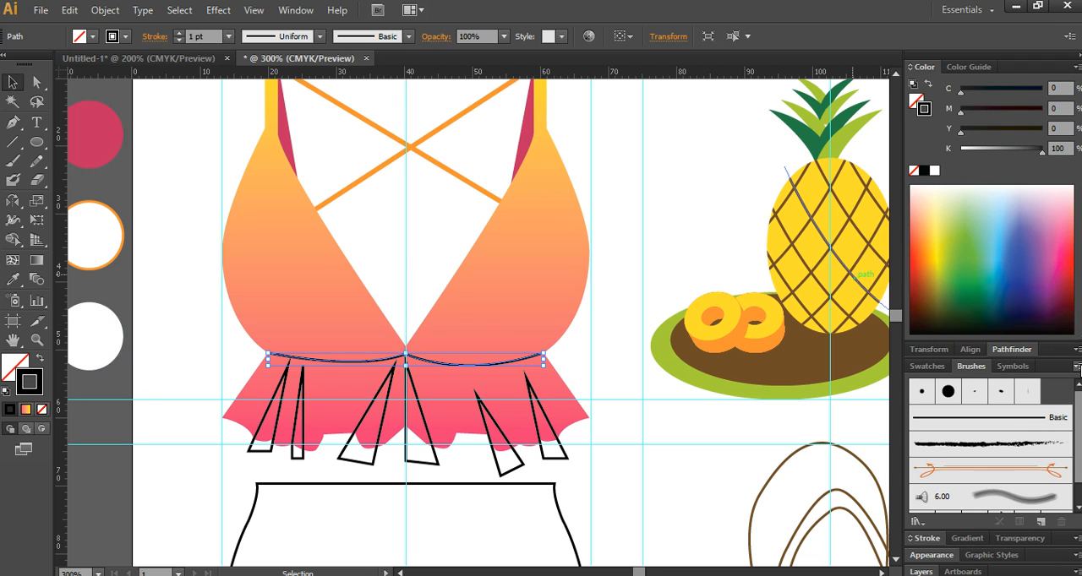
left_click(1077, 367)
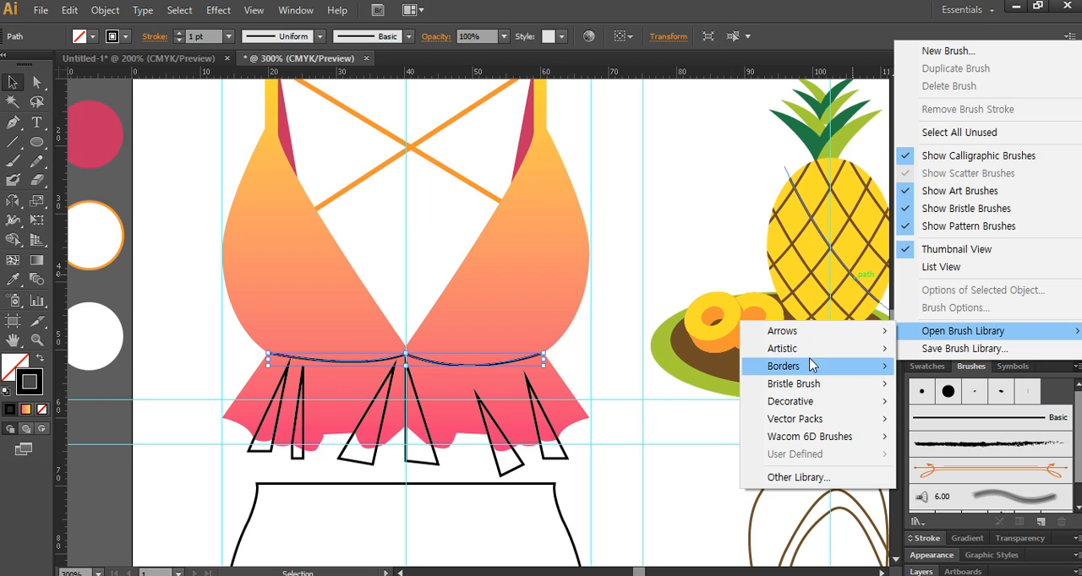
mouse_move(813, 370)
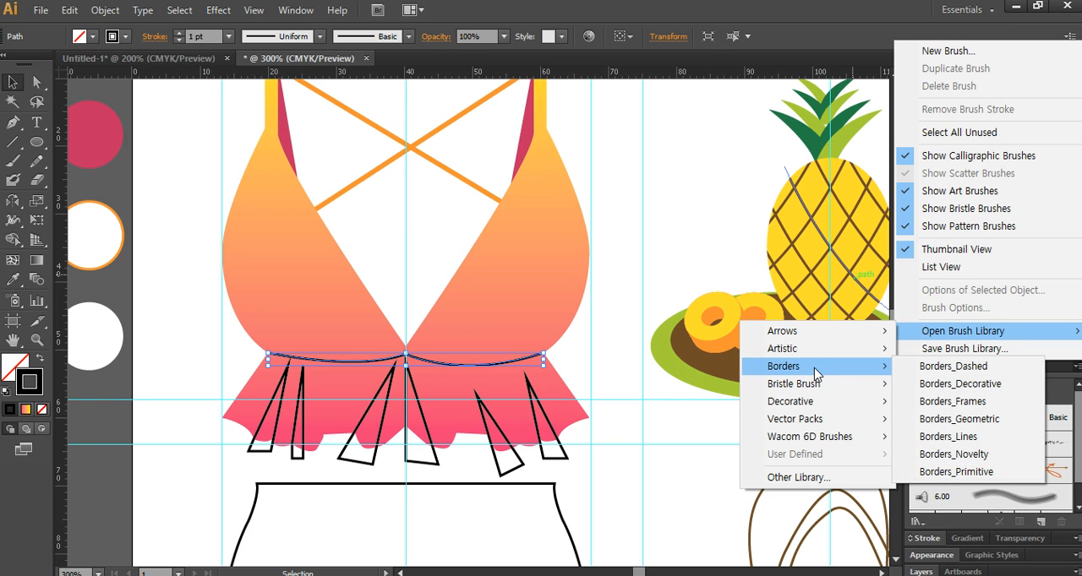
mouse_move(819, 351)
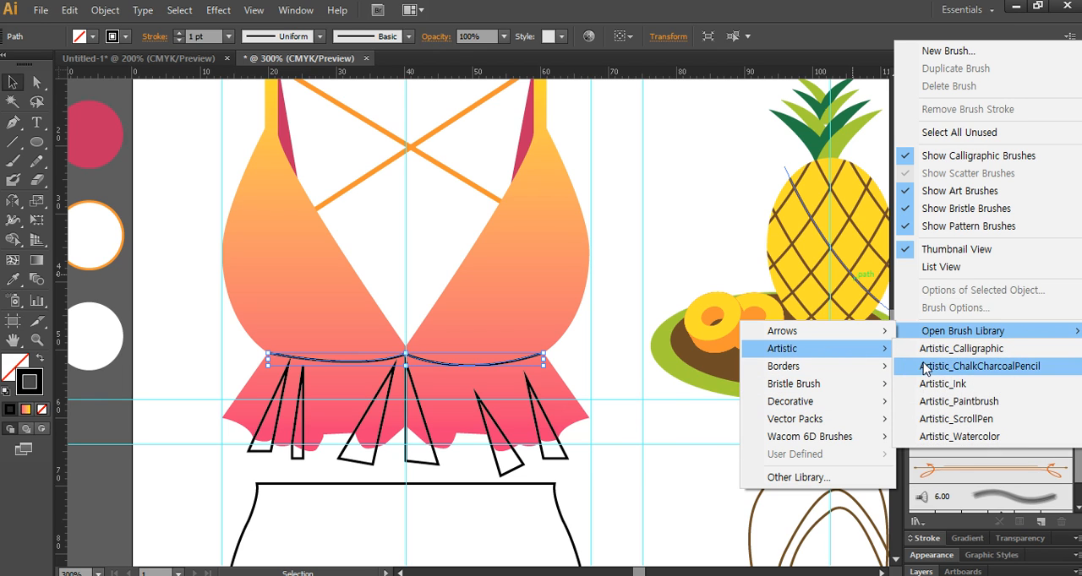
left_click(992, 368)
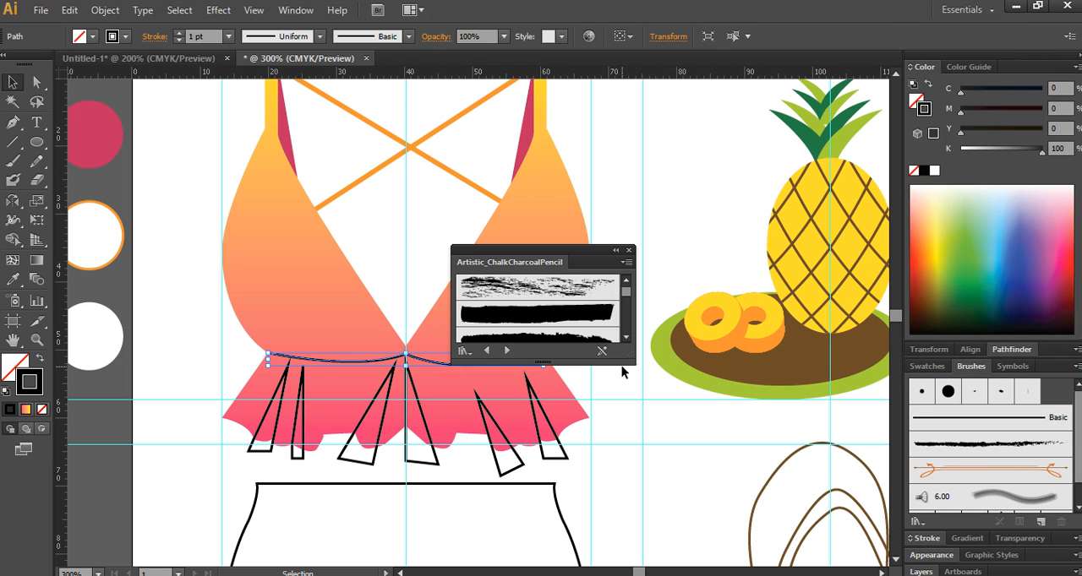
left_click_drag(626, 361, 700, 560)
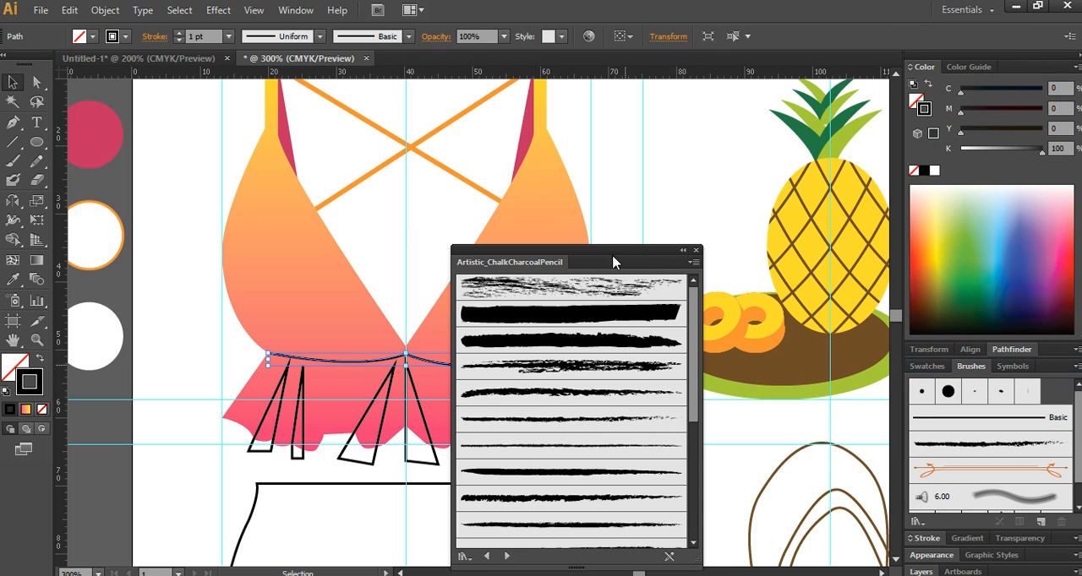
left_click_drag(616, 258, 791, 176)
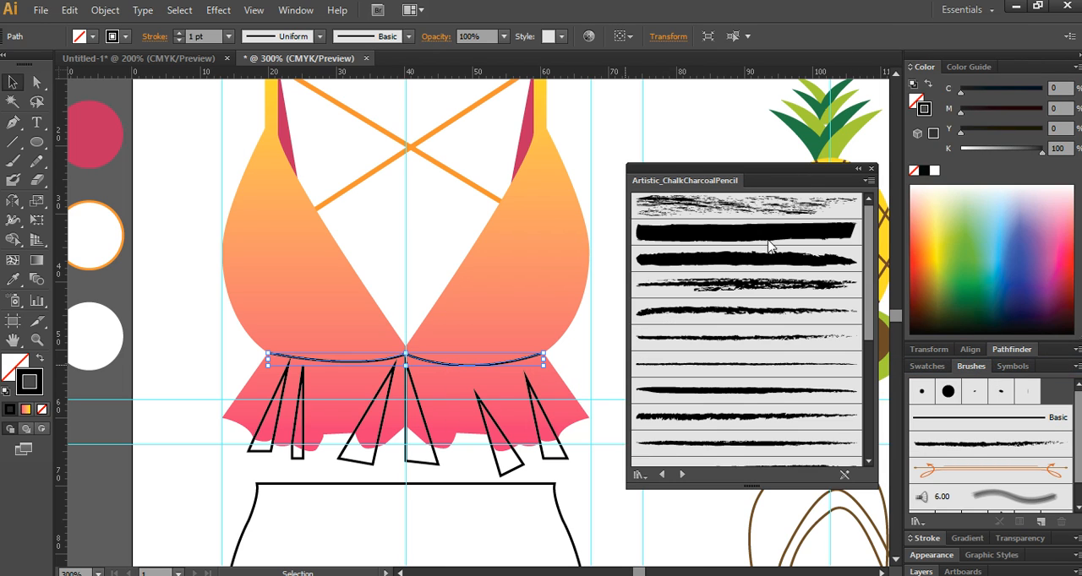
- Apply the Charcoal - Feather brush to the swimsuit top's seam path and color its stroke C0 M50 Y90 K0
left_click(738, 339)
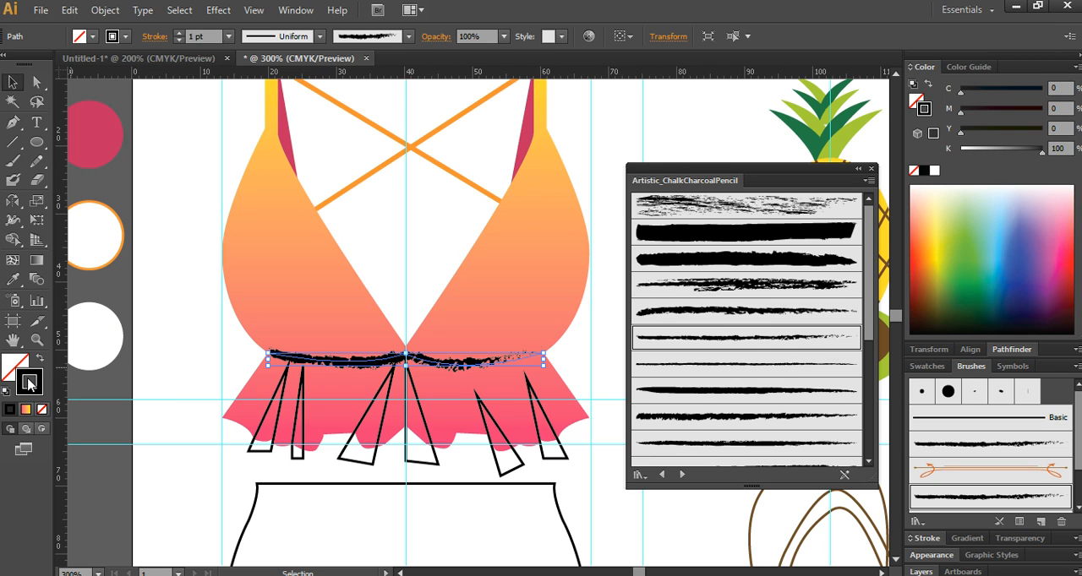
double_click(30, 382)
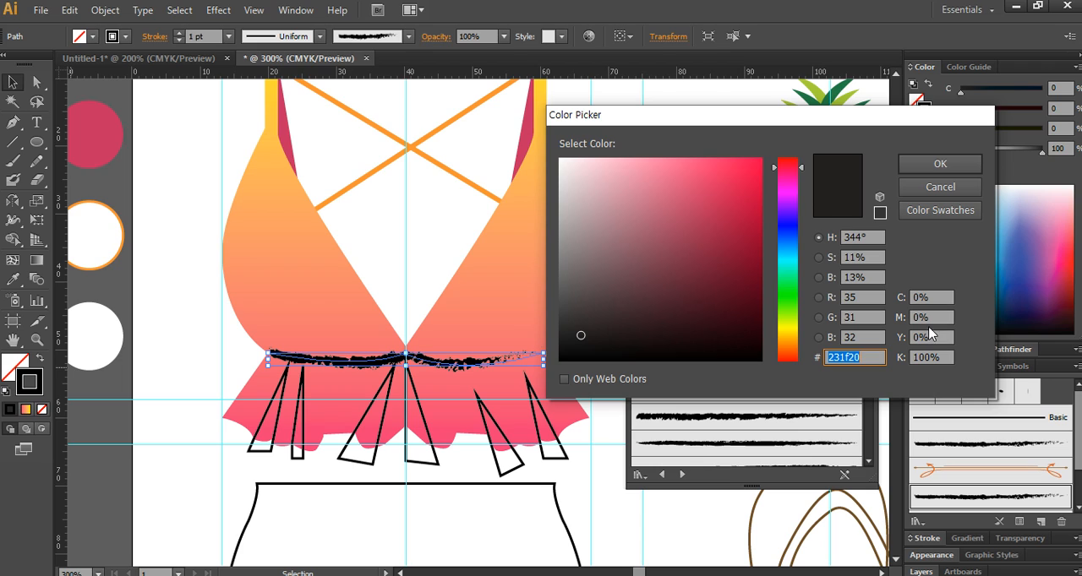
left_click(947, 358)
type("0")
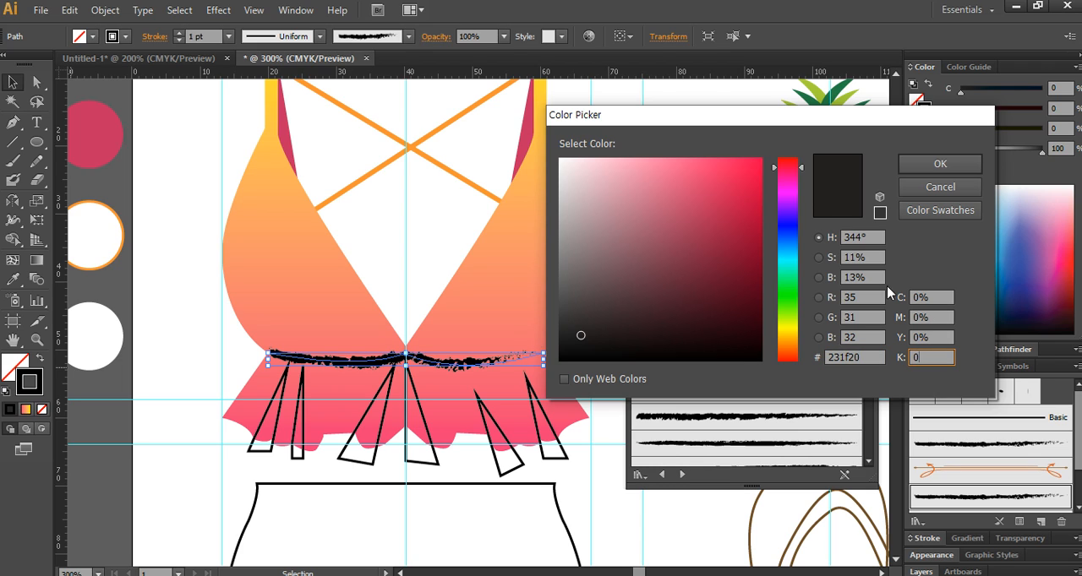
left_click(942, 318)
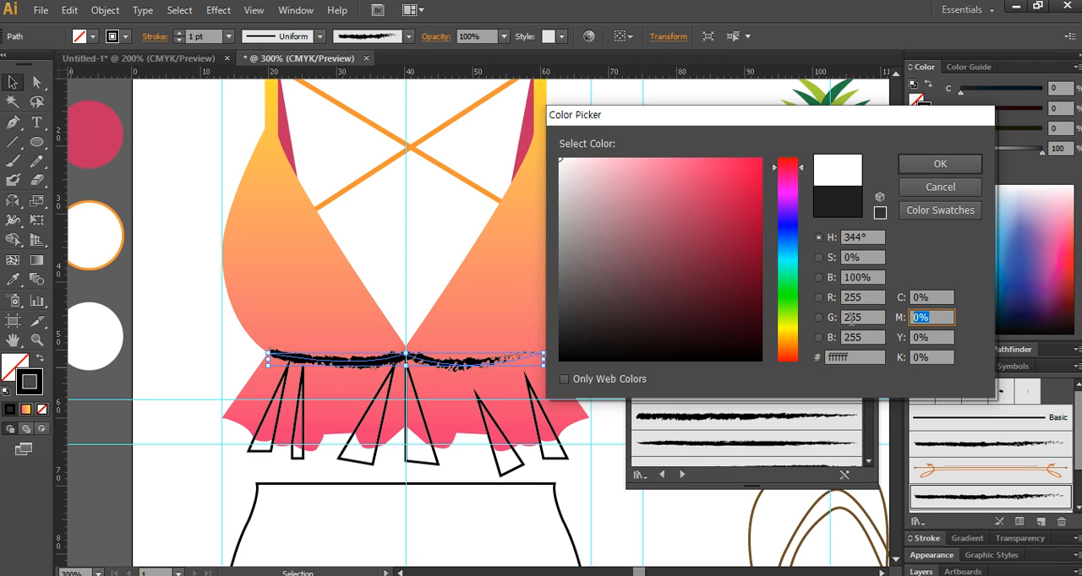
key("Tab")
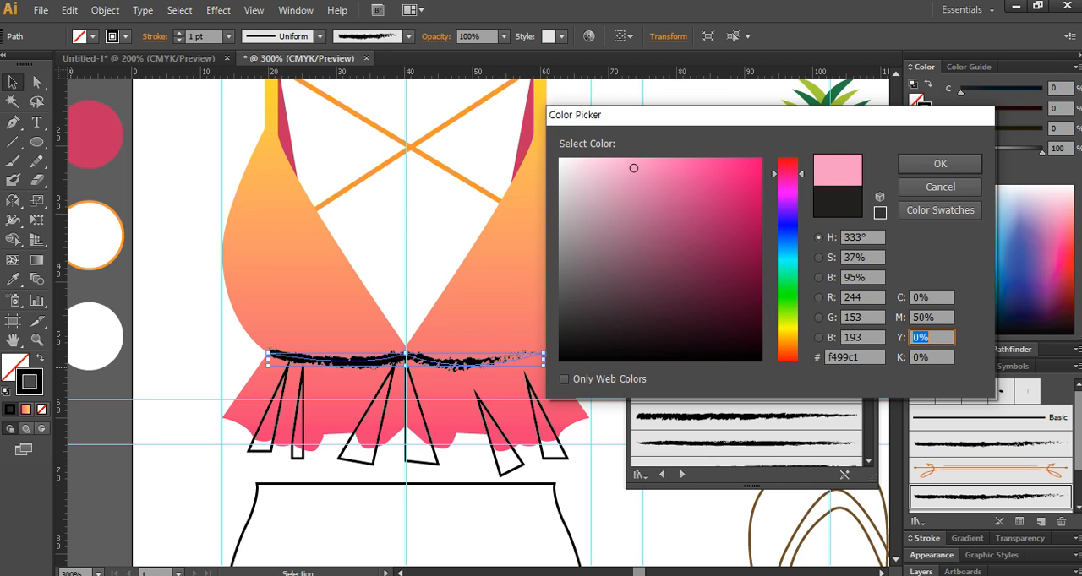
key("Return")
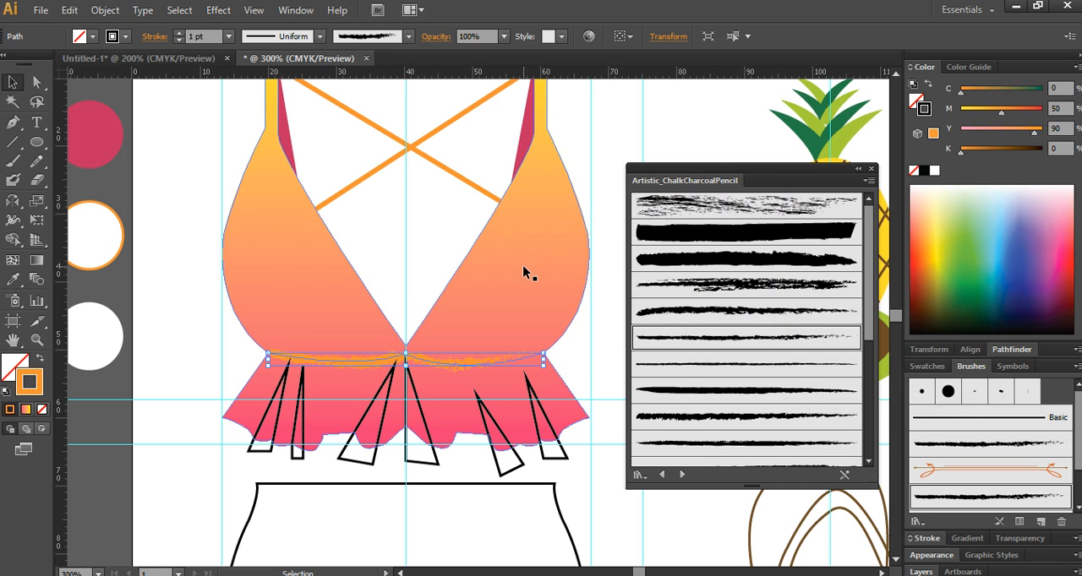
- Fill all six narrow triangular pleats on the swimsuit top's ruffle with yellow, using C0 M0 K0
left_click(259, 449)
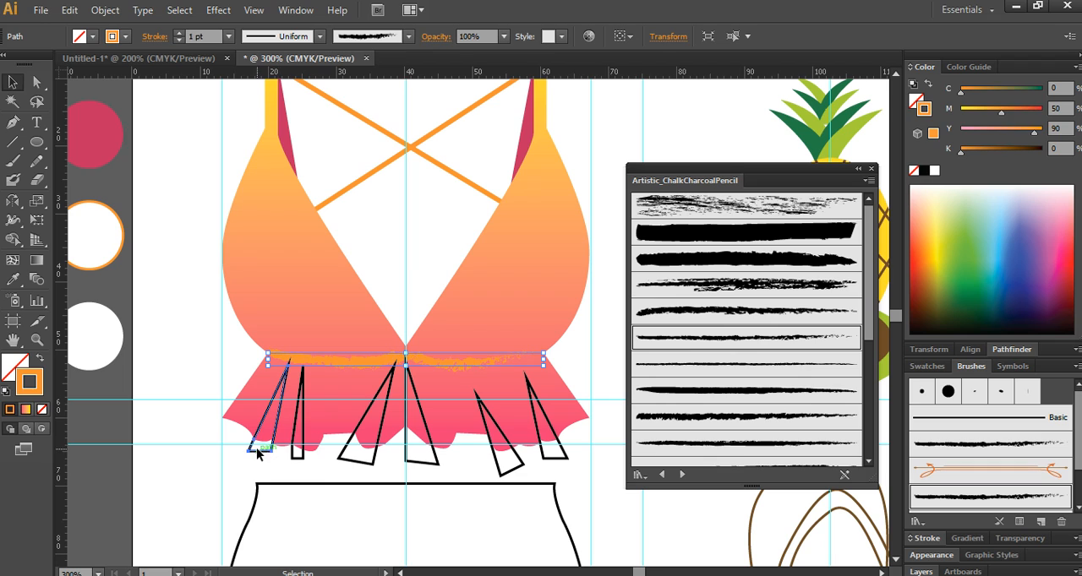
left_click(301, 456, "shift")
left_click(371, 461, "shift")
left_click(436, 462, "shift")
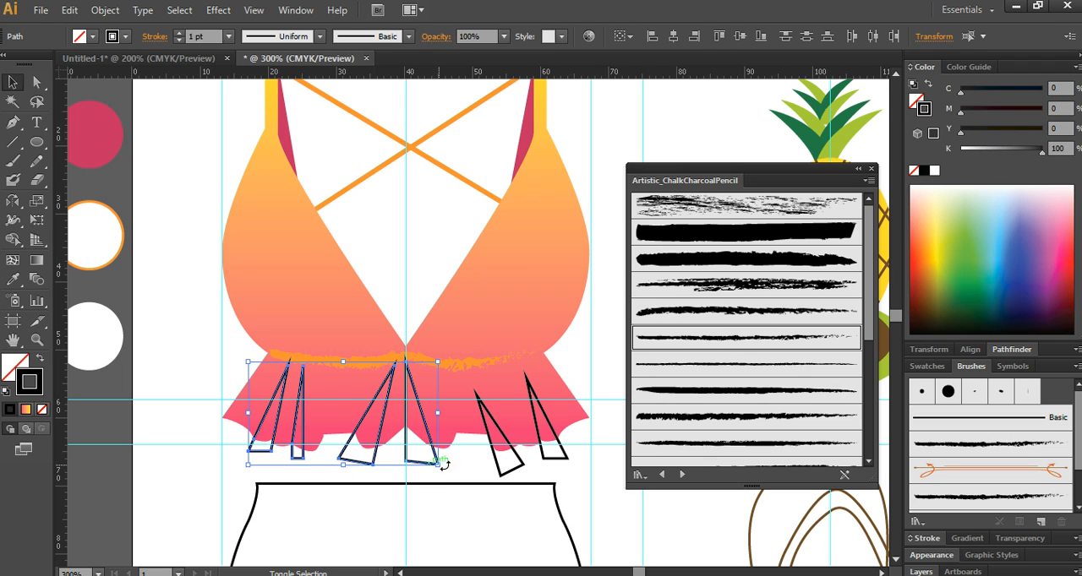
left_click(499, 471, "shift")
left_click(553, 457, "shift")
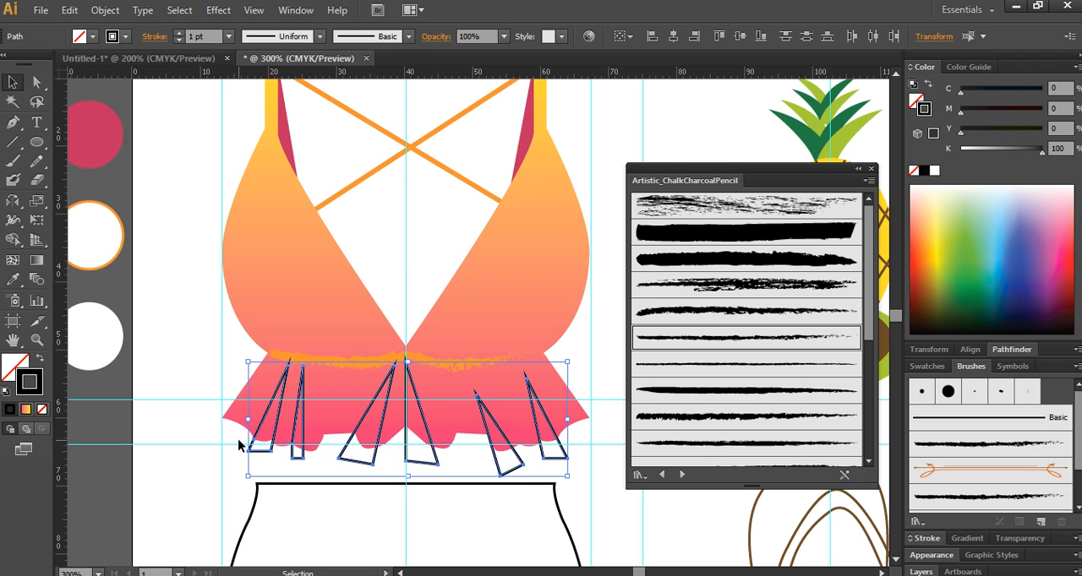
left_click(12, 372)
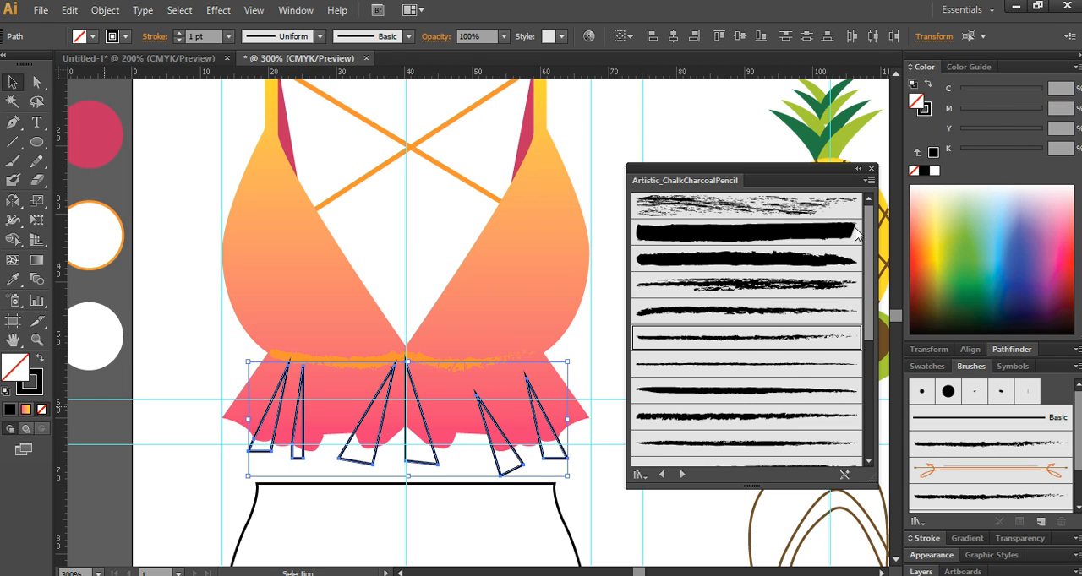
double_click(940, 297)
type("0")
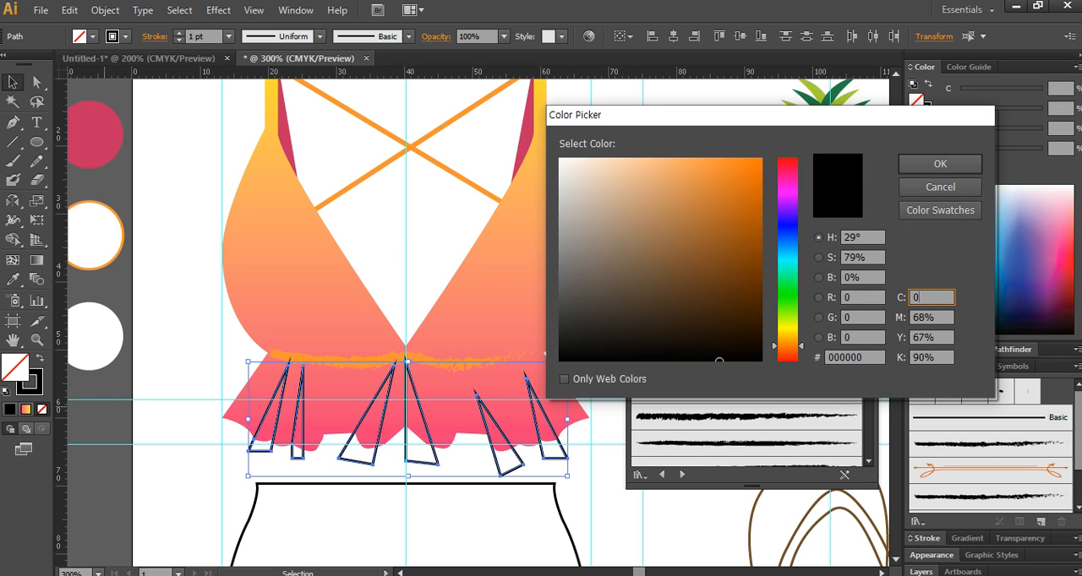
key("Tab")
type("0")
key("Tab")
key("Tab")
type("0")
key("Return")
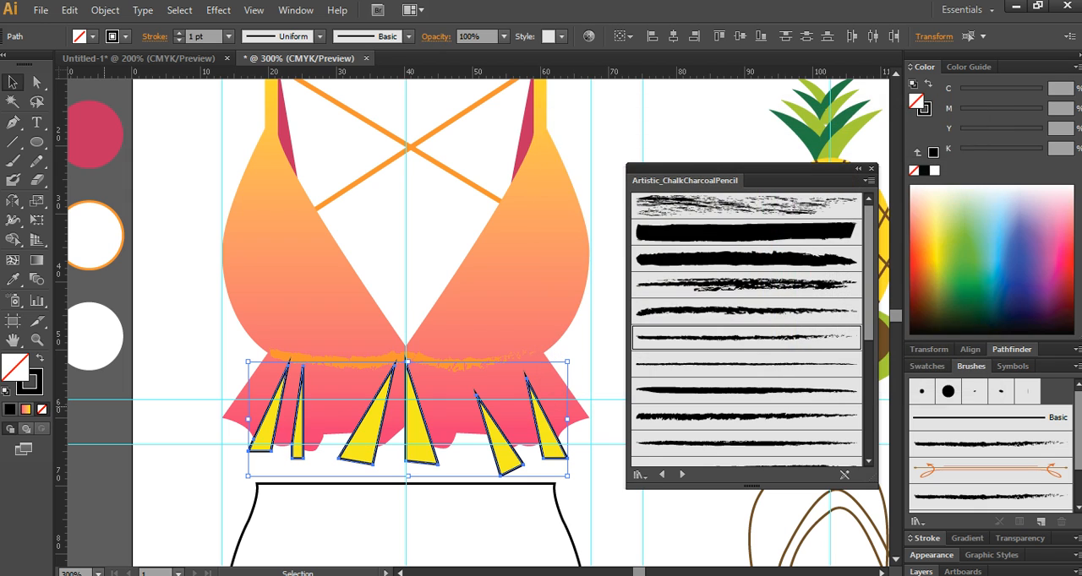
- Remove the black stroke from the six yellow pleat triangles
left_click(35, 387)
left_click(41, 408)
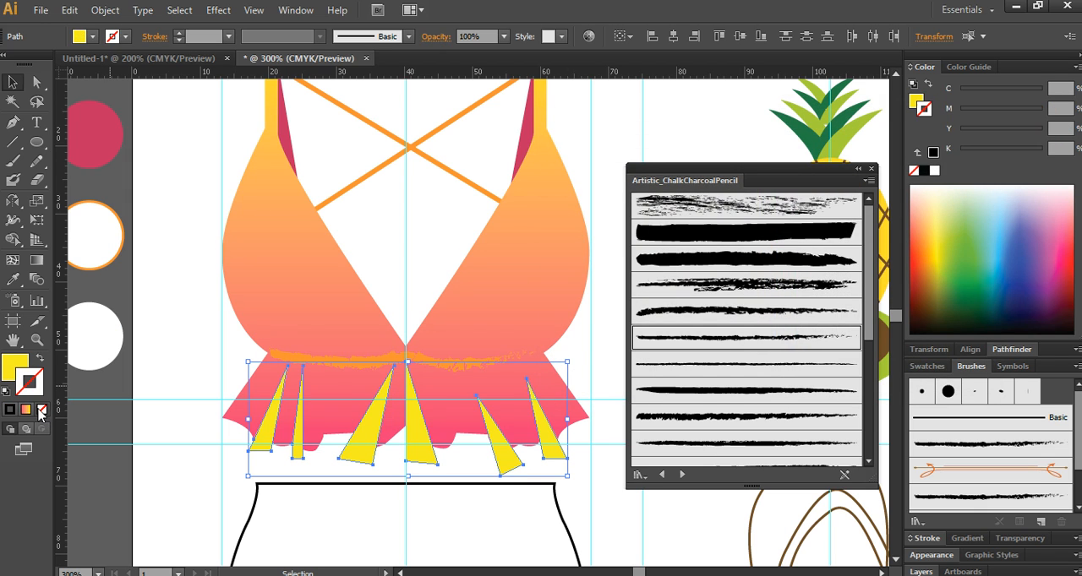
left_click(15, 365)
left_click(173, 465)
- Bring the gradient-filled swimsuit top shape to the front of the artwork
scroll(284, 451, "up", 2)
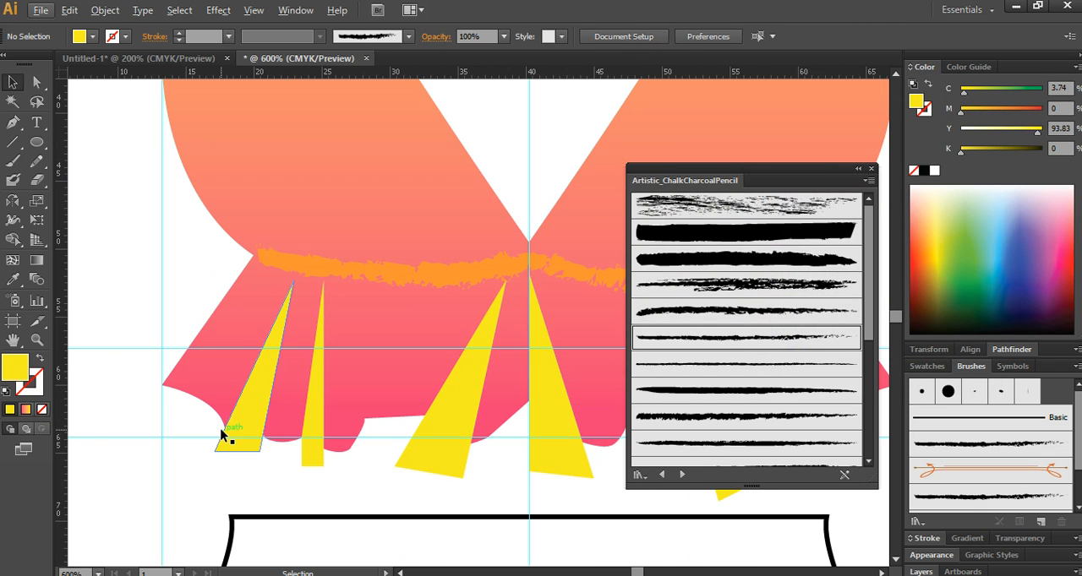
scroll(453, 454, "down", 3)
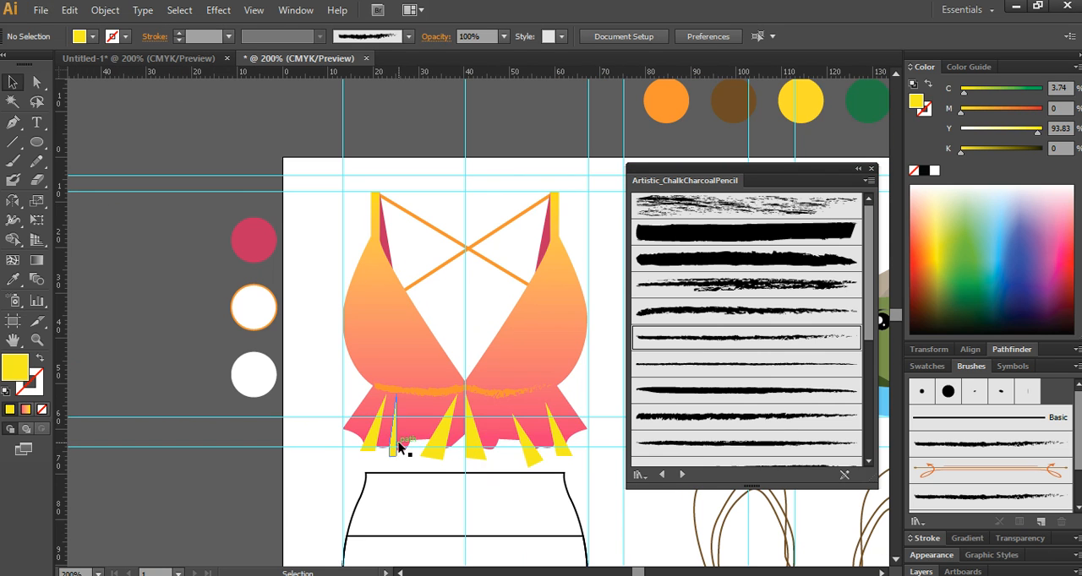
key("a")
left_click(357, 422)
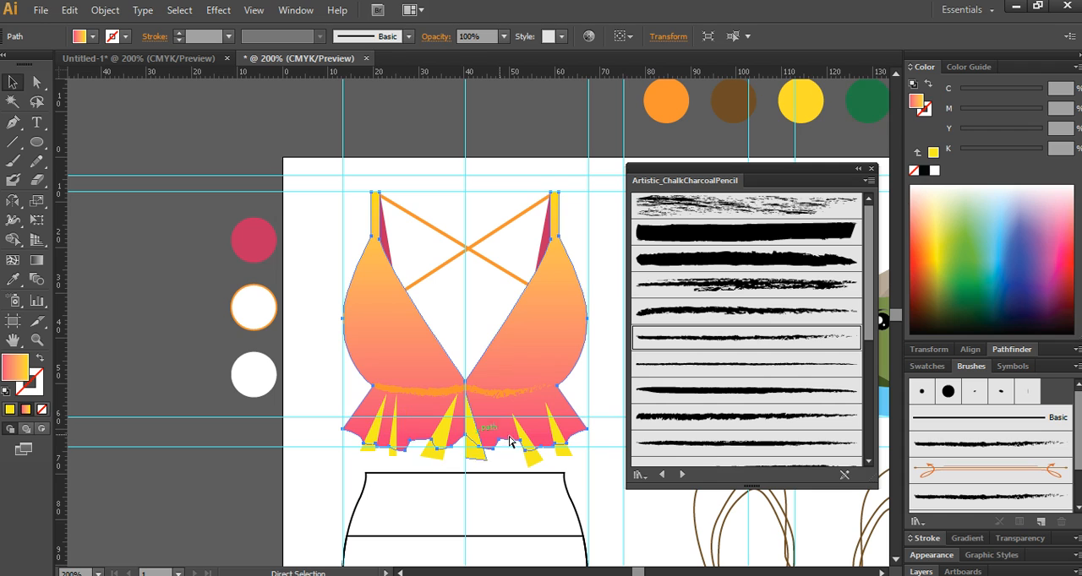
key("v")
key("ctrl+shift+bracketright")
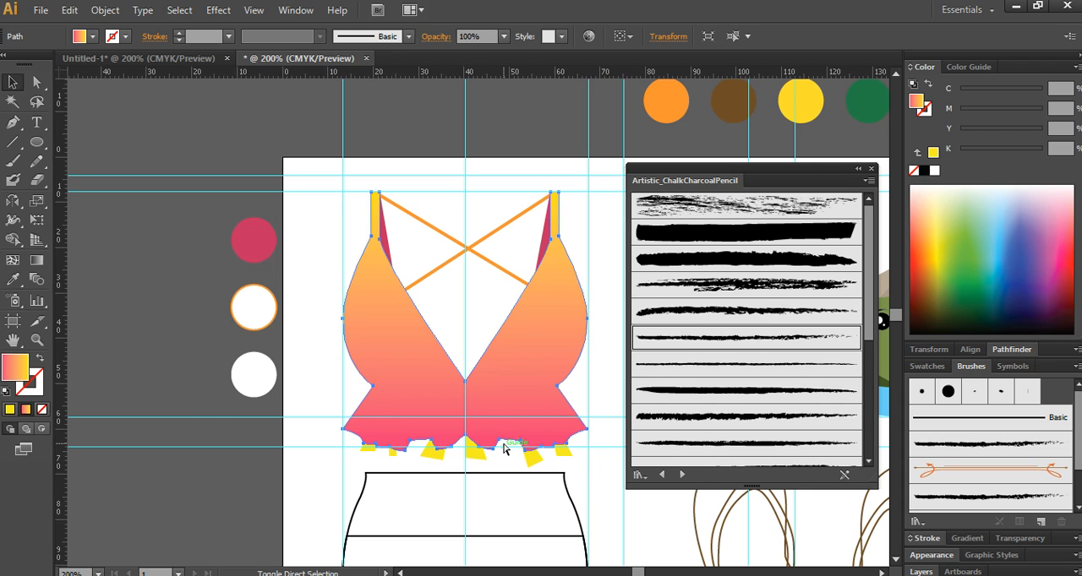
- Clip the six yellow pleat triangles to the swimsuit top's outline with a clipping mask
left_click(365, 454, "shift")
left_click(392, 454, "shift")
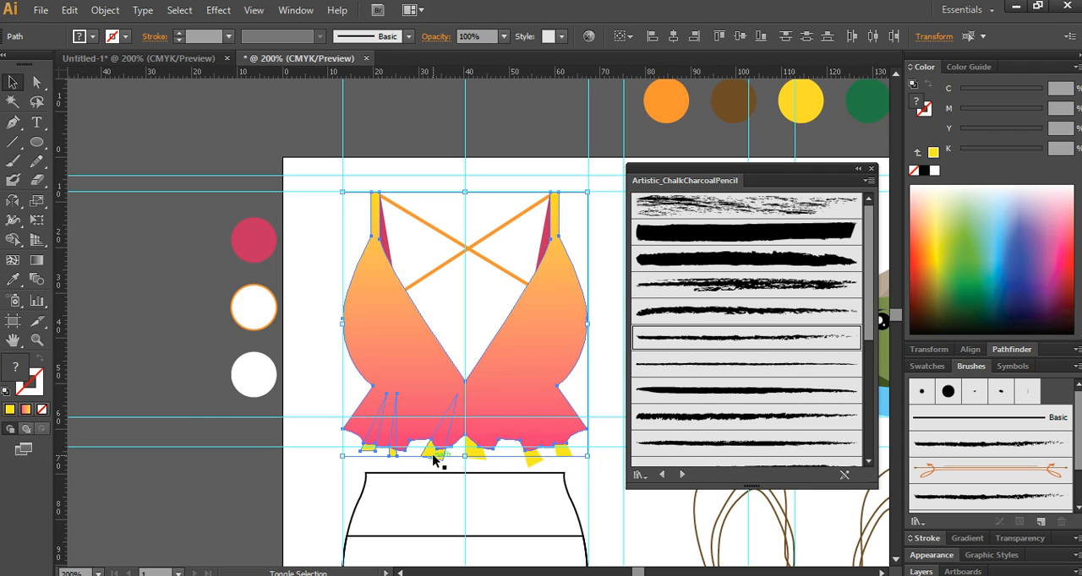
left_click(434, 457, "shift")
left_click(471, 457, "shift")
left_click(534, 458, "shift")
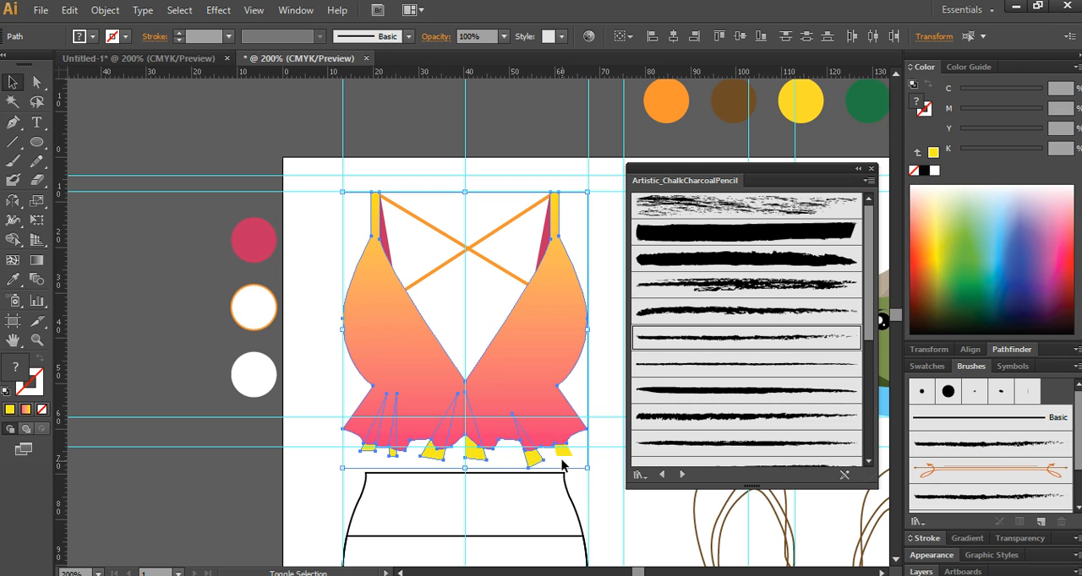
left_click(563, 452, "shift")
right_click(524, 388)
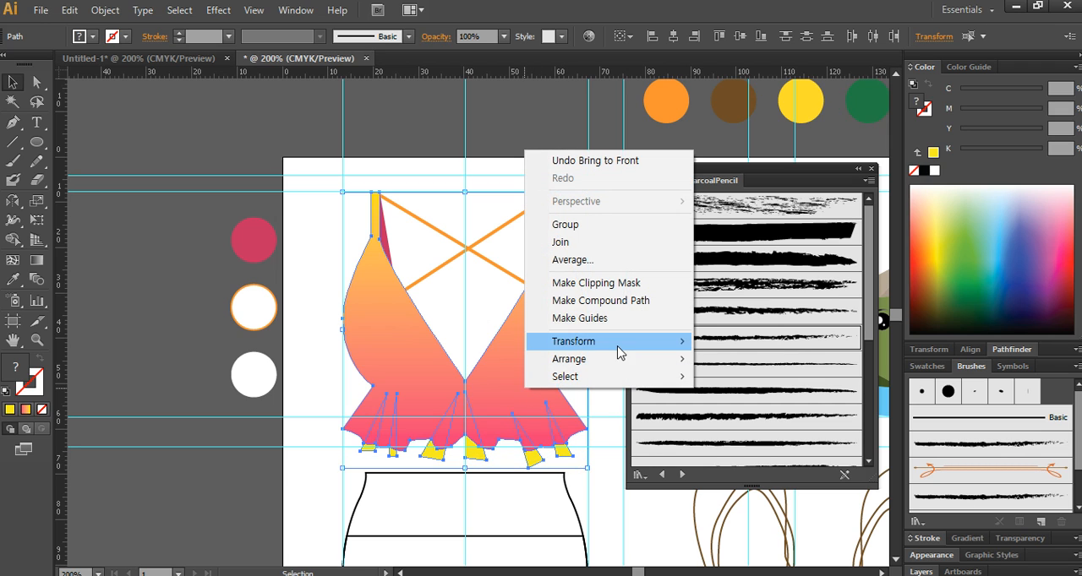
left_click(619, 282)
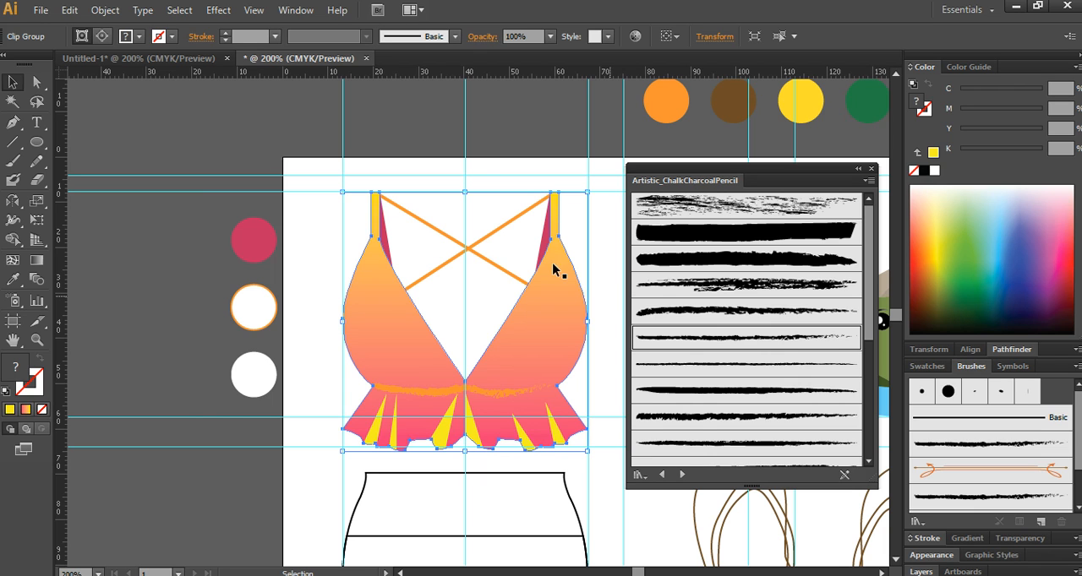
left_click(488, 141)
- Copy the swimsuit top's gradient fill to the bottom's outline and run it vertically from the crotch up to the waist
scroll(543, 260, "down", 2)
left_click_drag(483, 396, 477, 318)
scroll(367, 381, "up", 1)
left_click(360, 340)
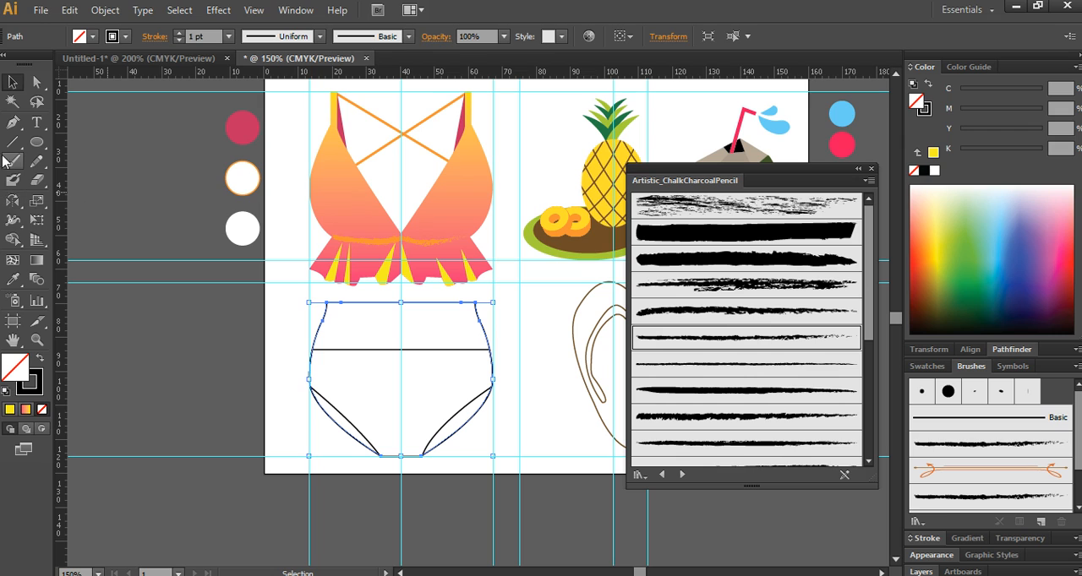
left_click(14, 280)
left_click(353, 201)
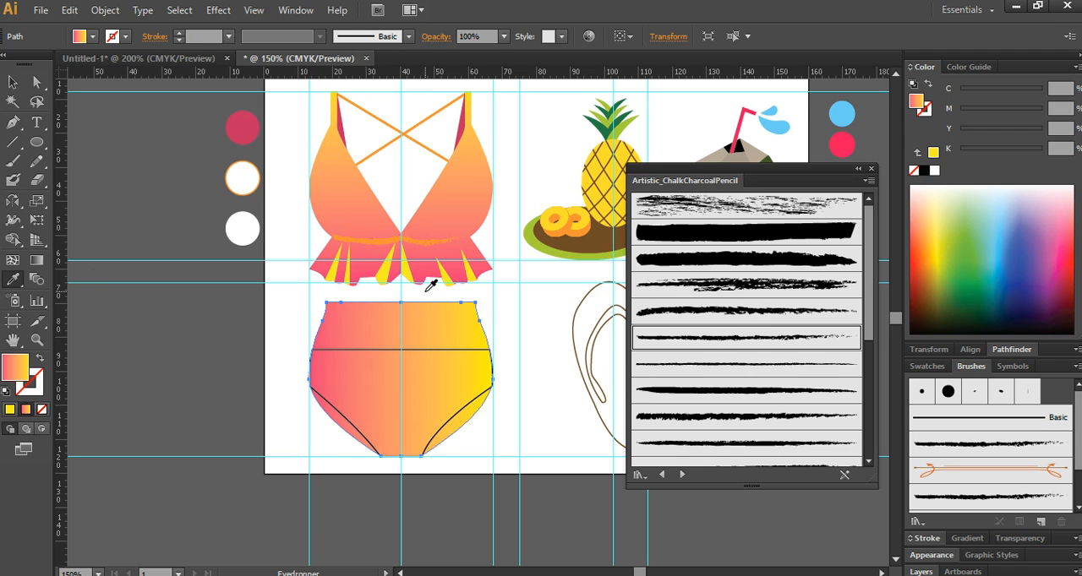
left_click(36, 260)
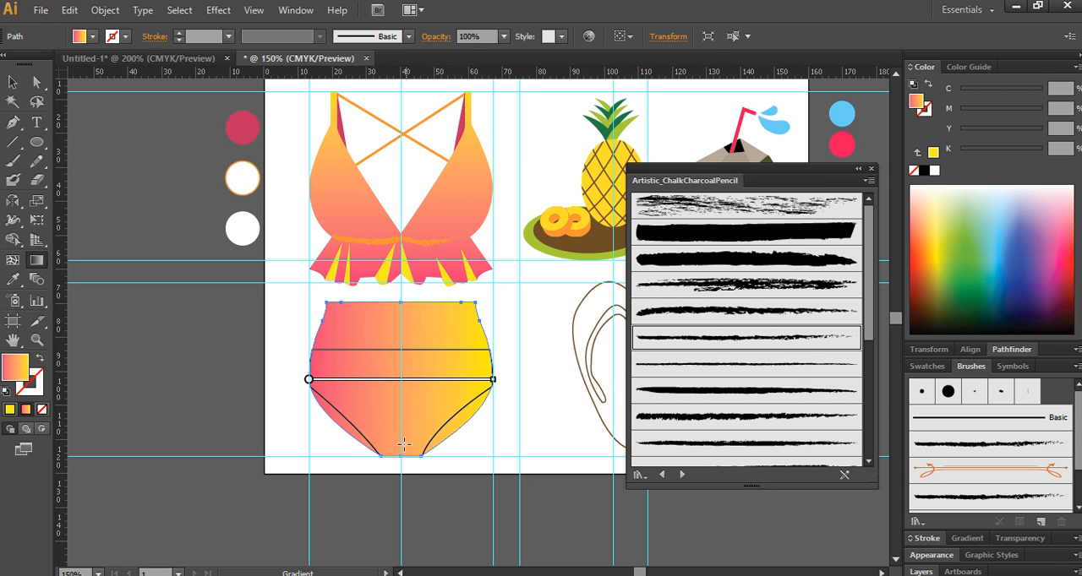
left_click_drag(400, 455, 400, 299)
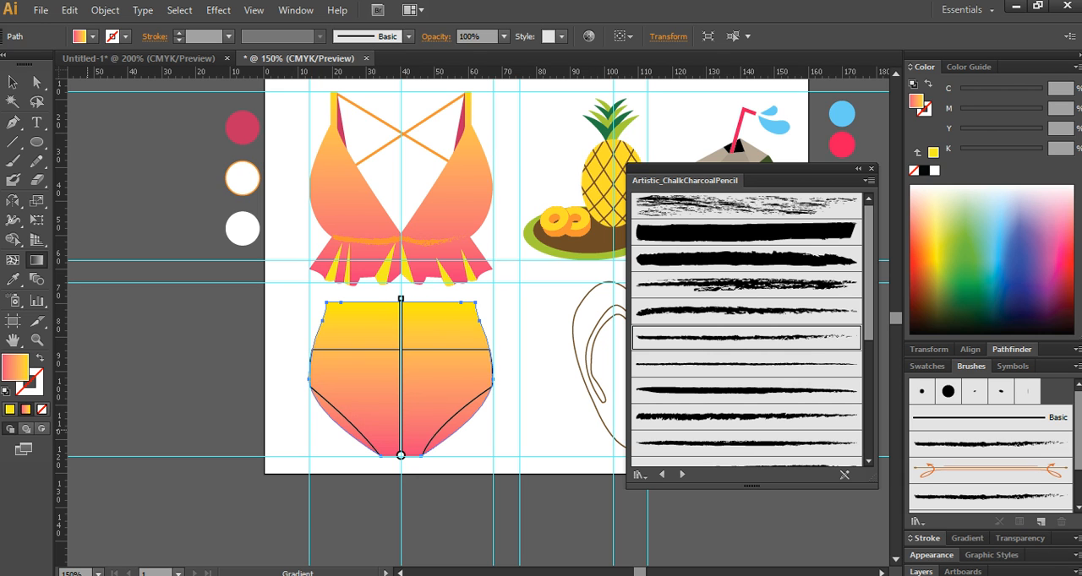
- Check the swimsuit bottom in the exam PDF and confine its gradient to the waistband, pink at the seam to yellow at the waist
left_click_drag(0, 71, 656, 44)
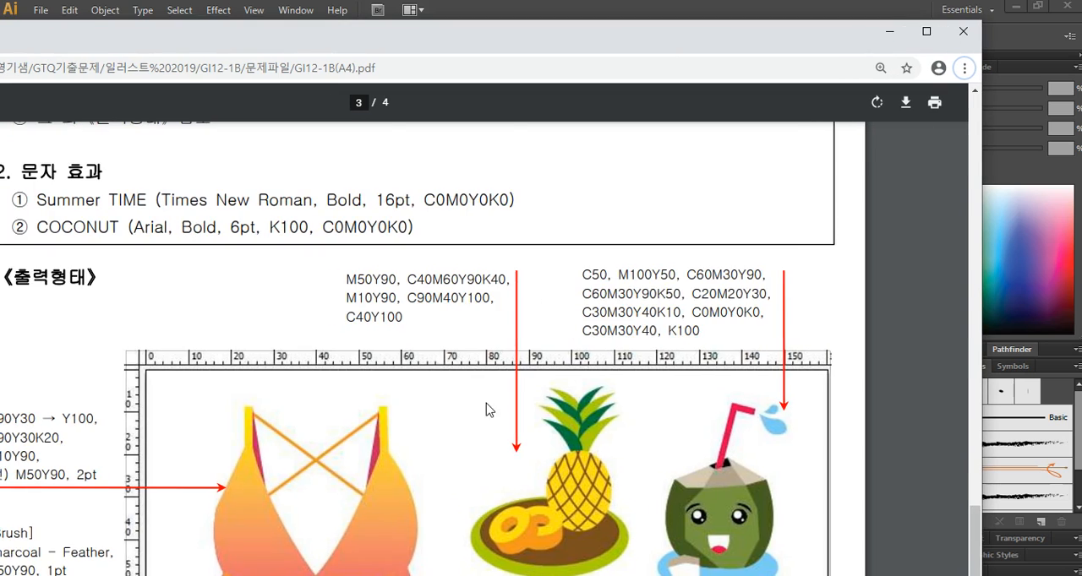
scroll(473, 423, "down", 6)
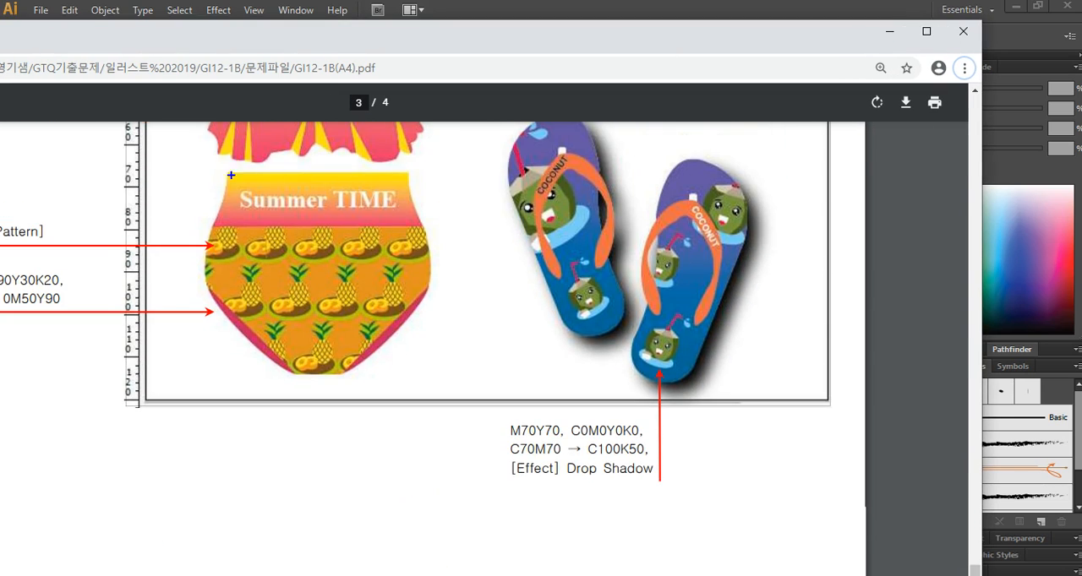
mouse_move(251, 196)
left_mouse_down()
mouse_move(306, 201)
mouse_move(246, 178)
mouse_move(276, 210)
mouse_move(304, 174)
left_mouse_up()
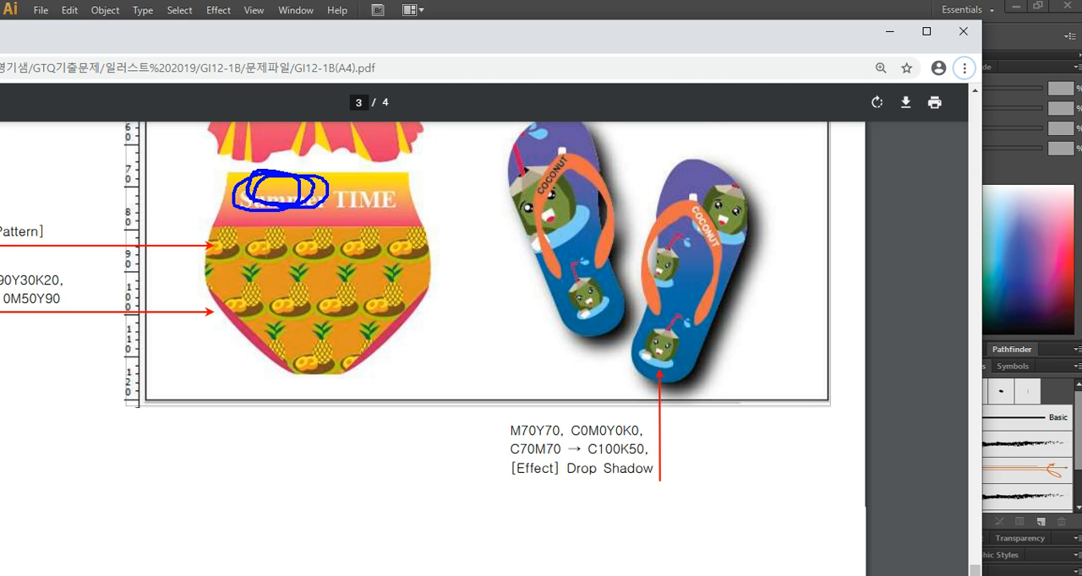
key("Escape")
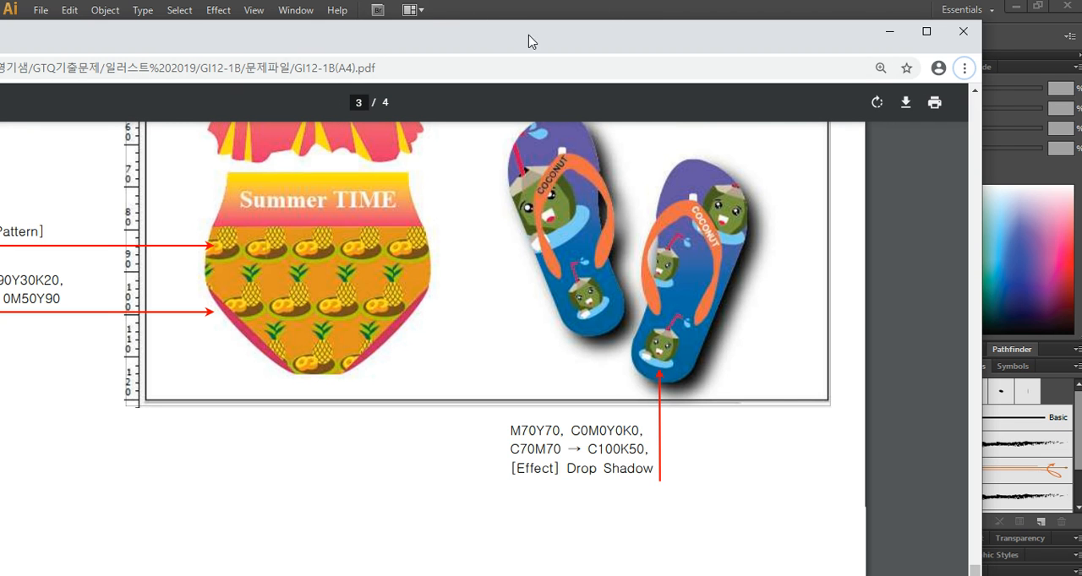
left_click_drag(526, 36, 0, 68)
mouse_move(403, 461)
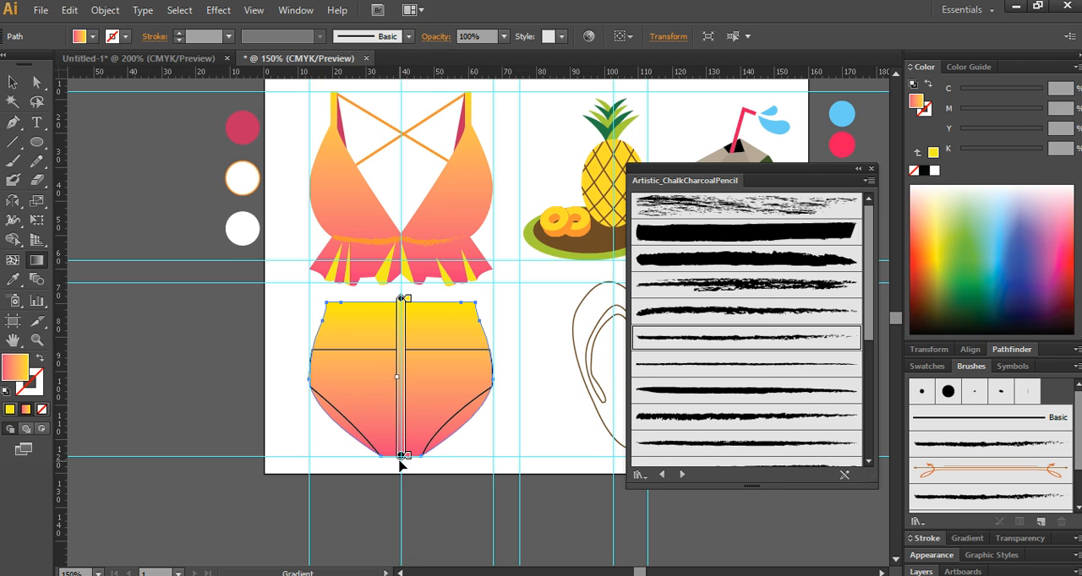
left_click_drag(417, 349, 416, 307)
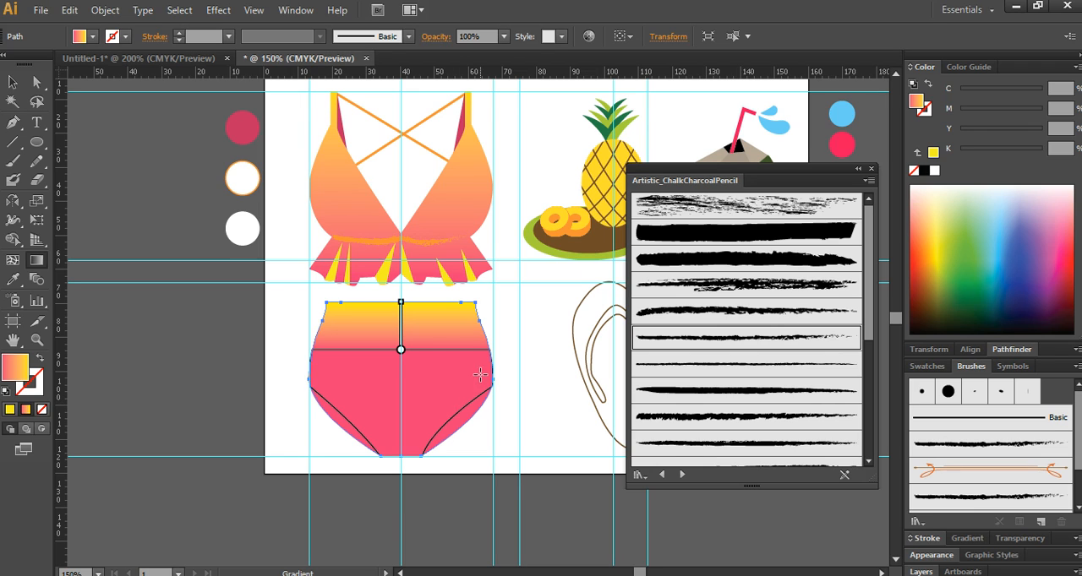
- Save the complete pineapple, rings and tray artwork as a pattern swatch for the swimsuit bottom
left_click(376, 347)
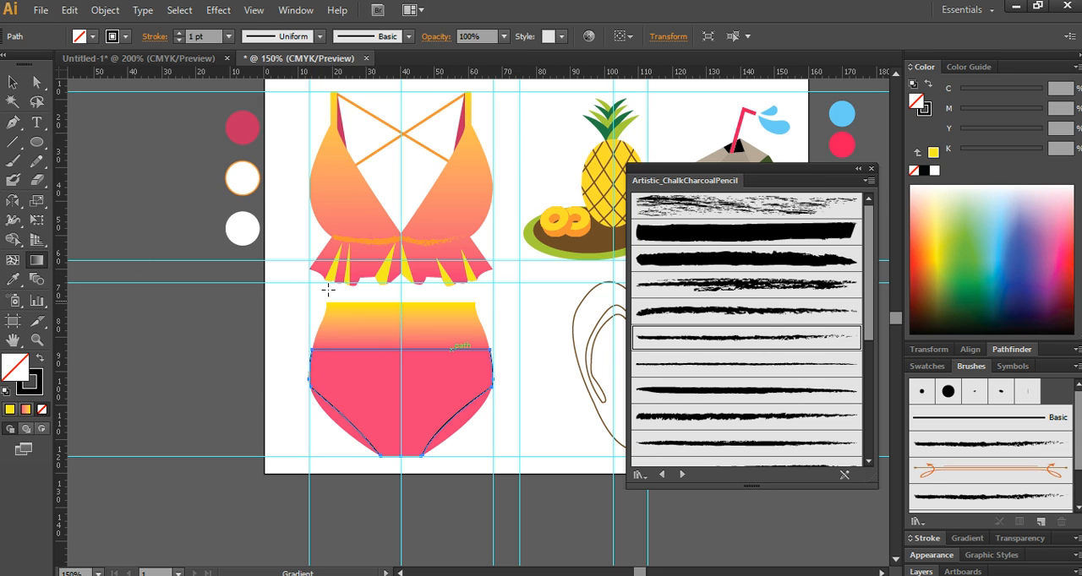
left_click_drag(400, 208, 128, 303)
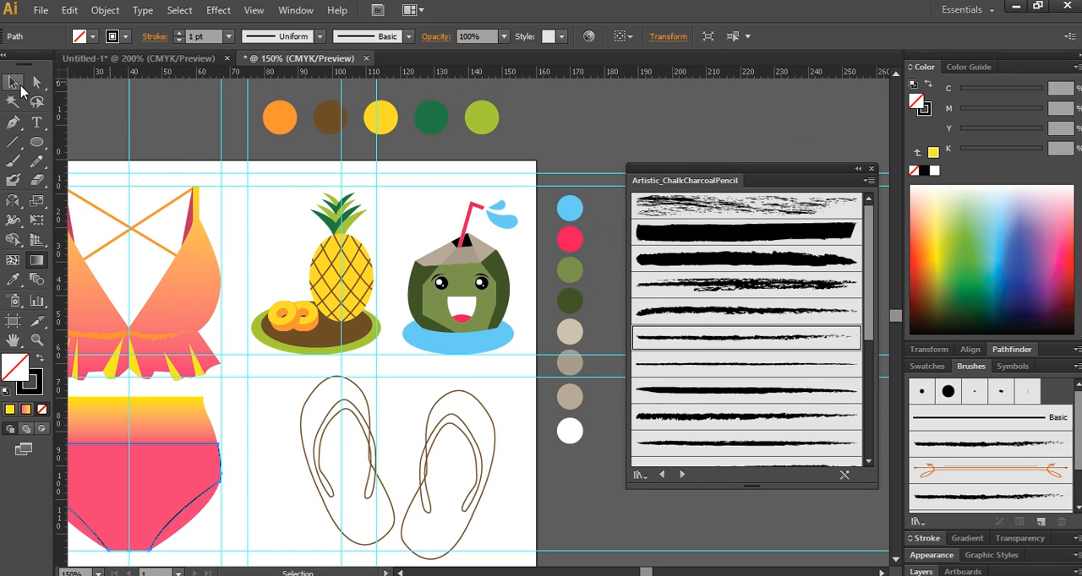
left_click(13, 83)
left_click_drag(386, 338, 262, 284)
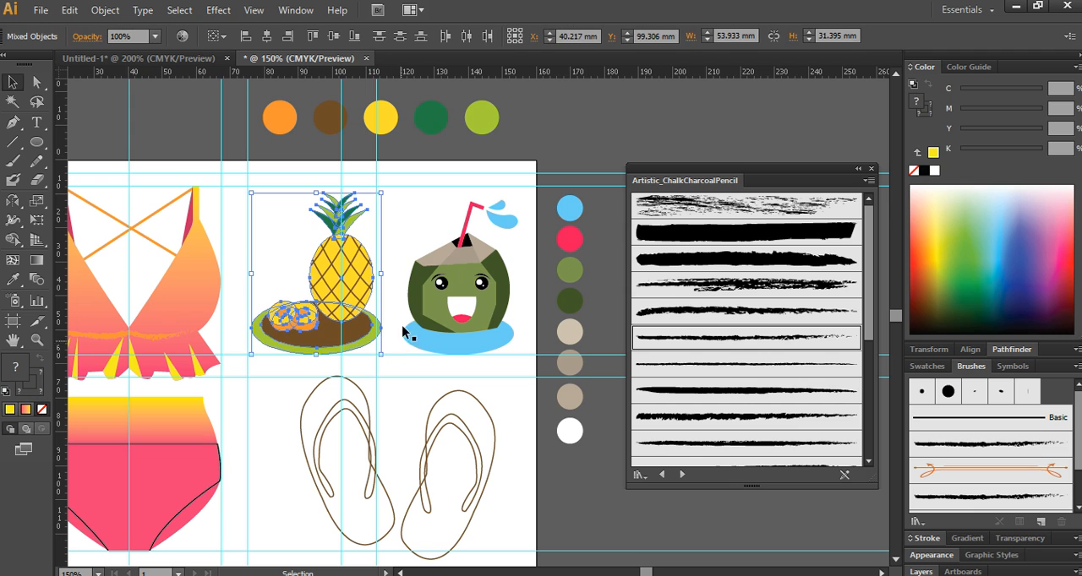
left_click_drag(368, 333, 455, 193)
left_click_drag(445, 152, 1071, 508)
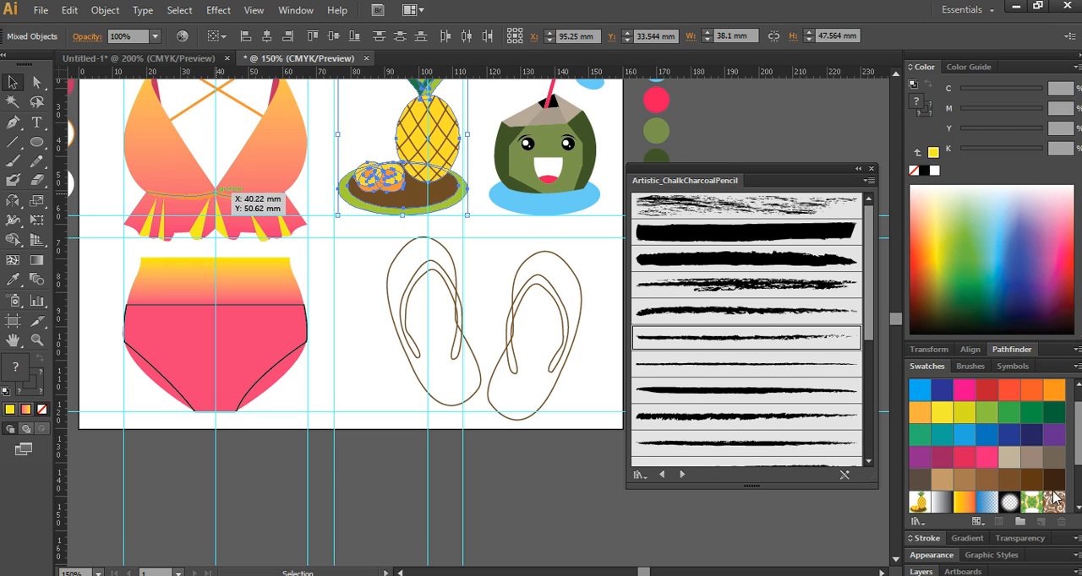
- Fill the swimsuit bottom's lower panel with the pineapple pattern swatch
scroll(1053, 498, "down", 2)
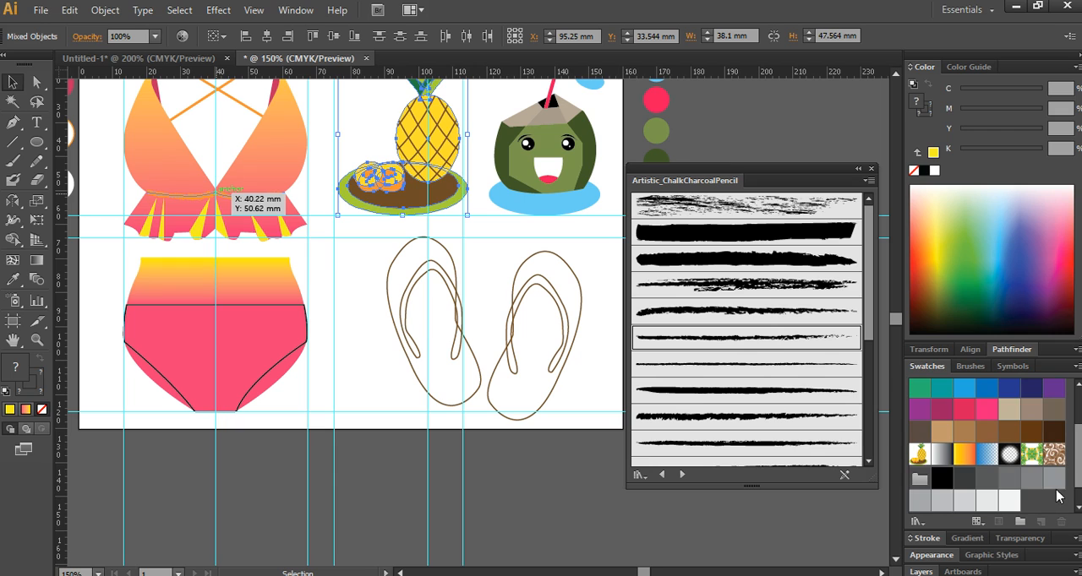
left_click(260, 308)
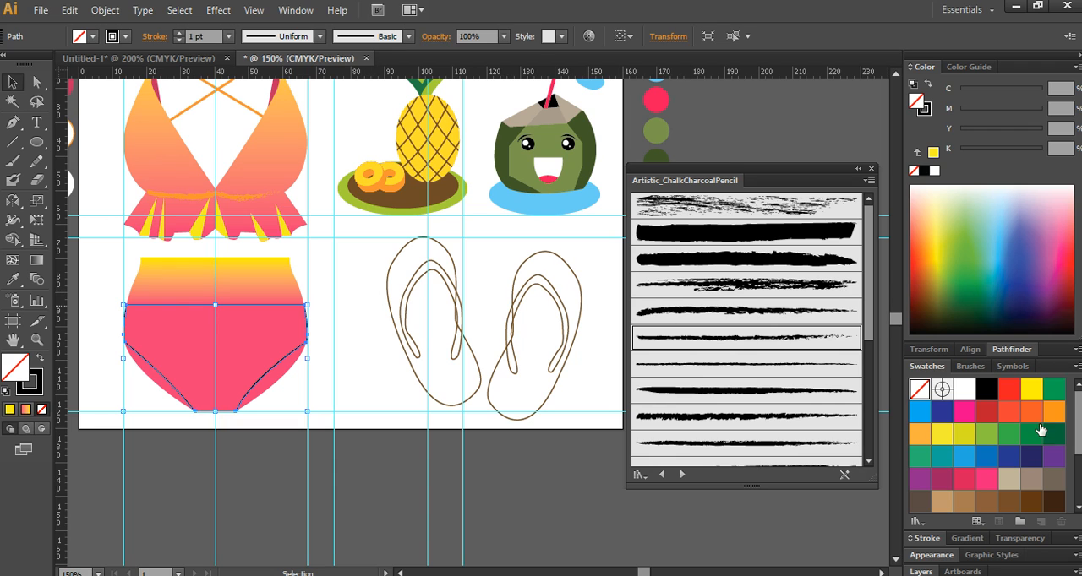
scroll(965, 480, "down", 3)
left_click(918, 429)
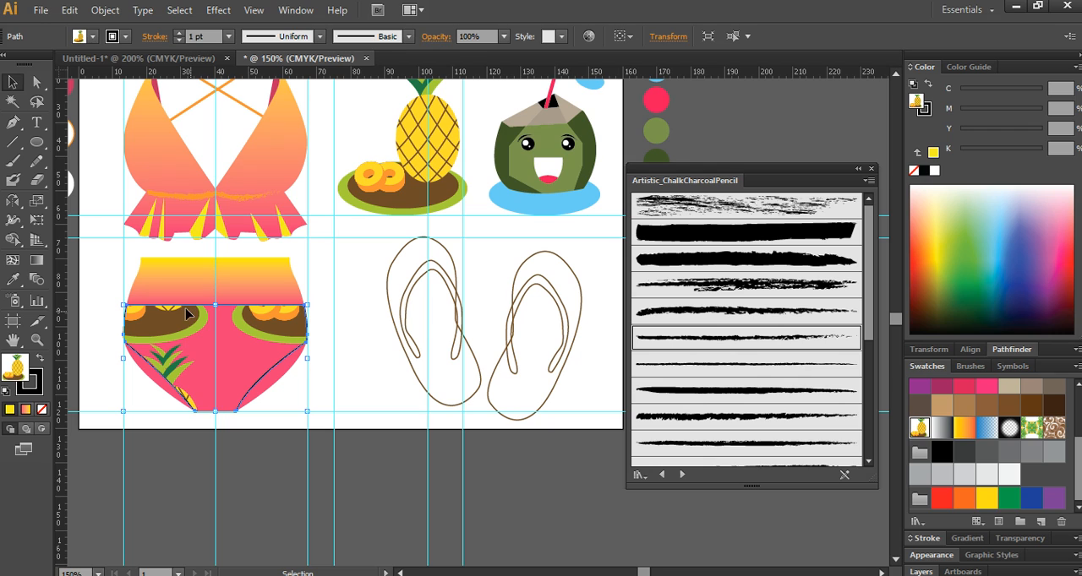
- Scale only the pineapple pattern inside the lower panel, not the shape itself, uniformly to 25%
left_click(36, 202)
double_click(35, 201)
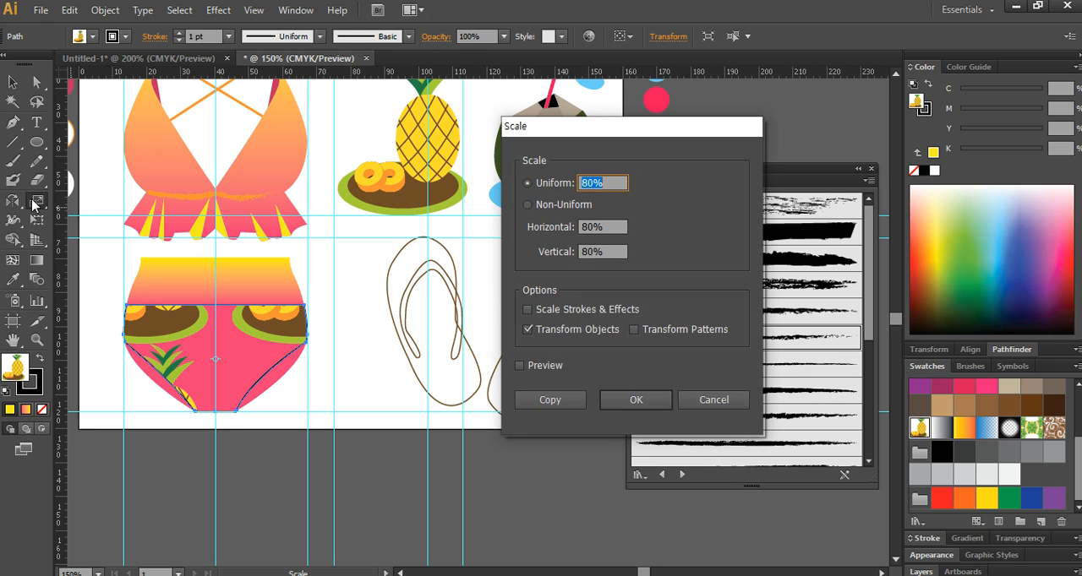
left_click(648, 336)
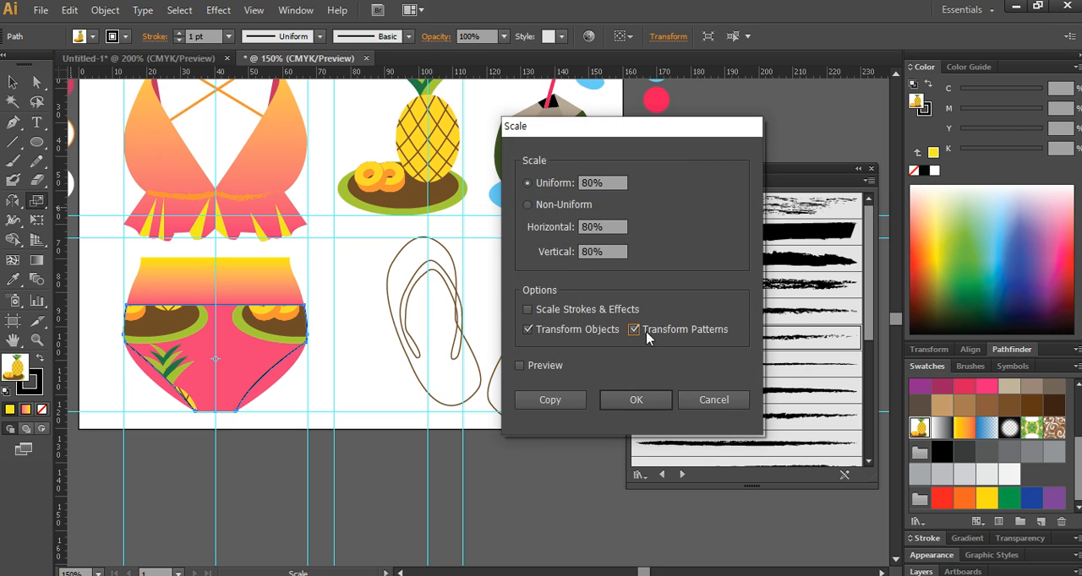
left_click(553, 330)
left_click_drag(607, 182, 540, 185)
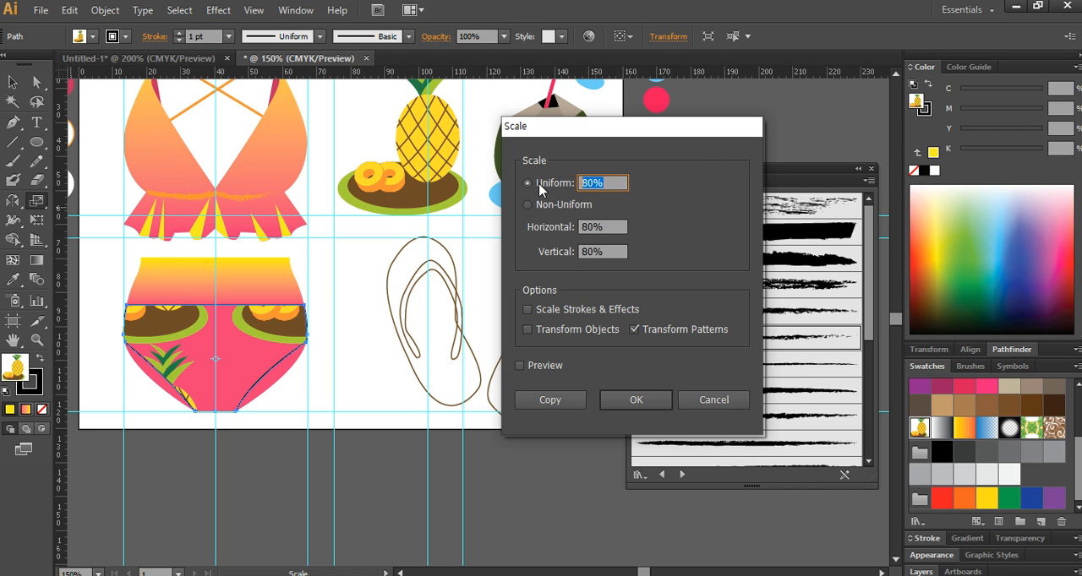
type("20")
left_click(531, 366)
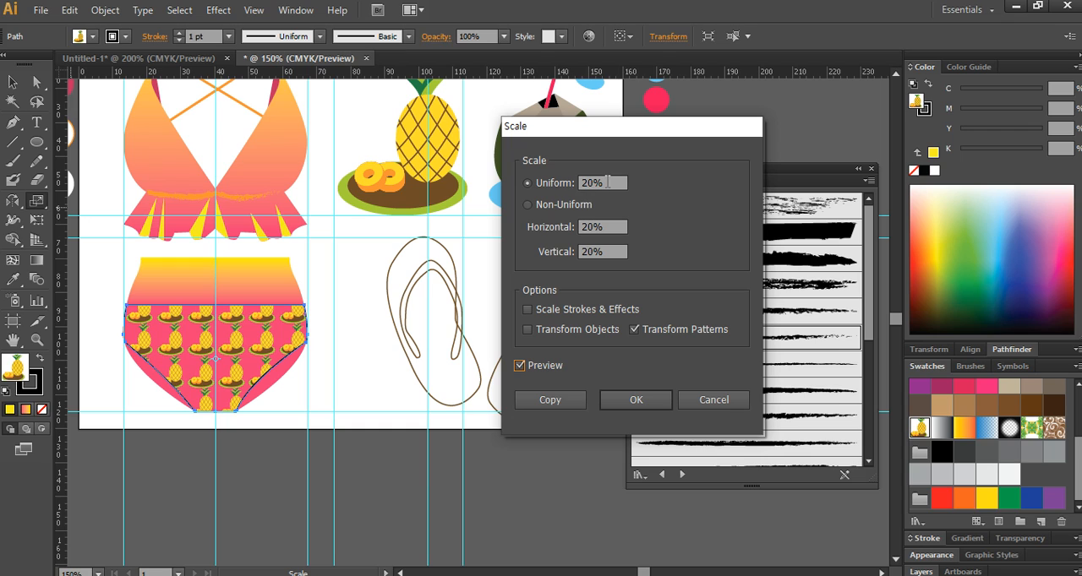
left_click_drag(606, 183, 558, 195)
key("Up")
key("Up")
key("Up")
key("Up")
key("Up")
key("Up")
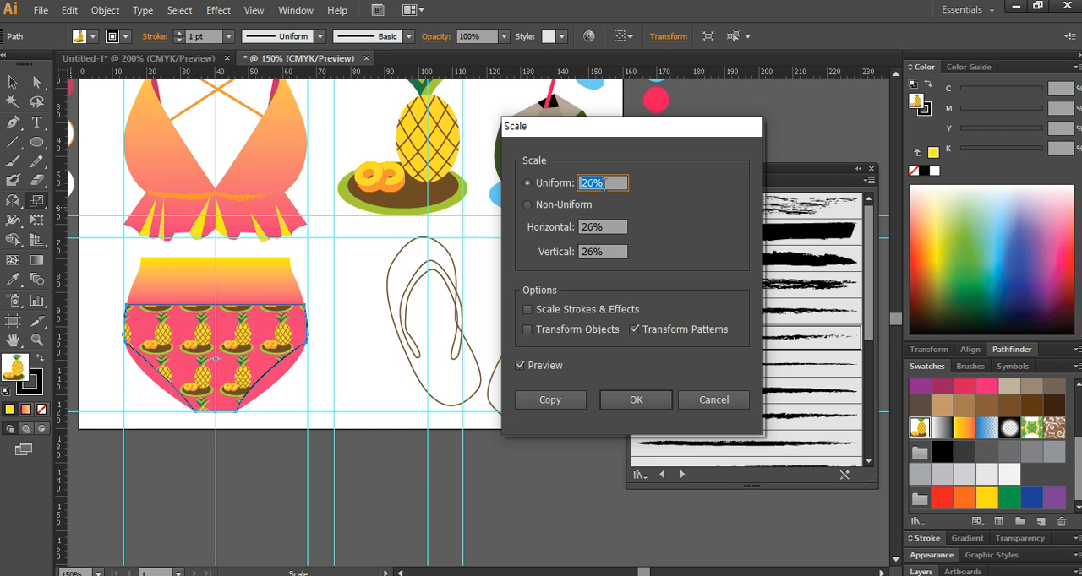
key("Down")
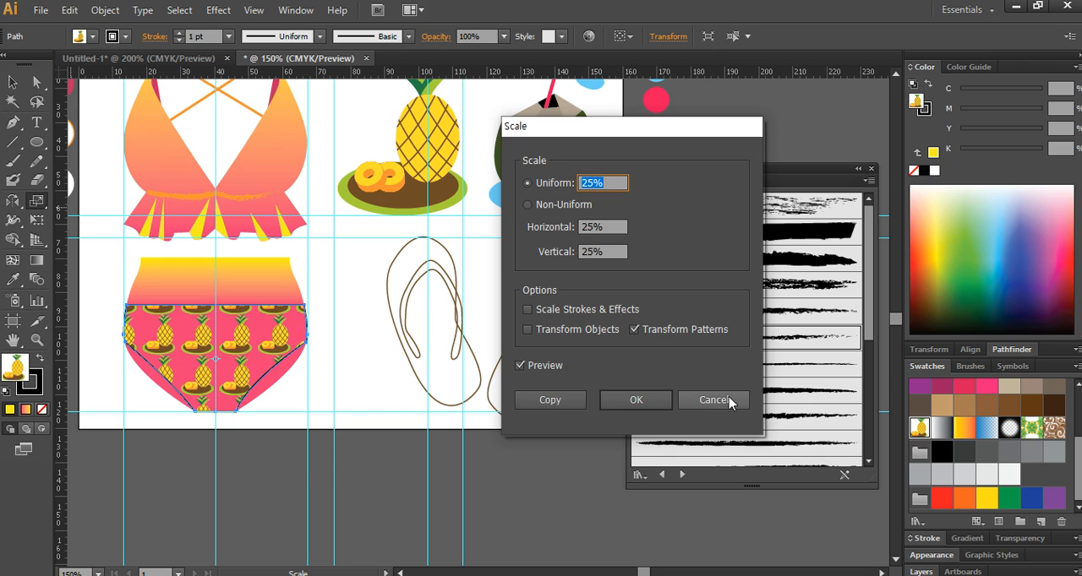
left_click(652, 404)
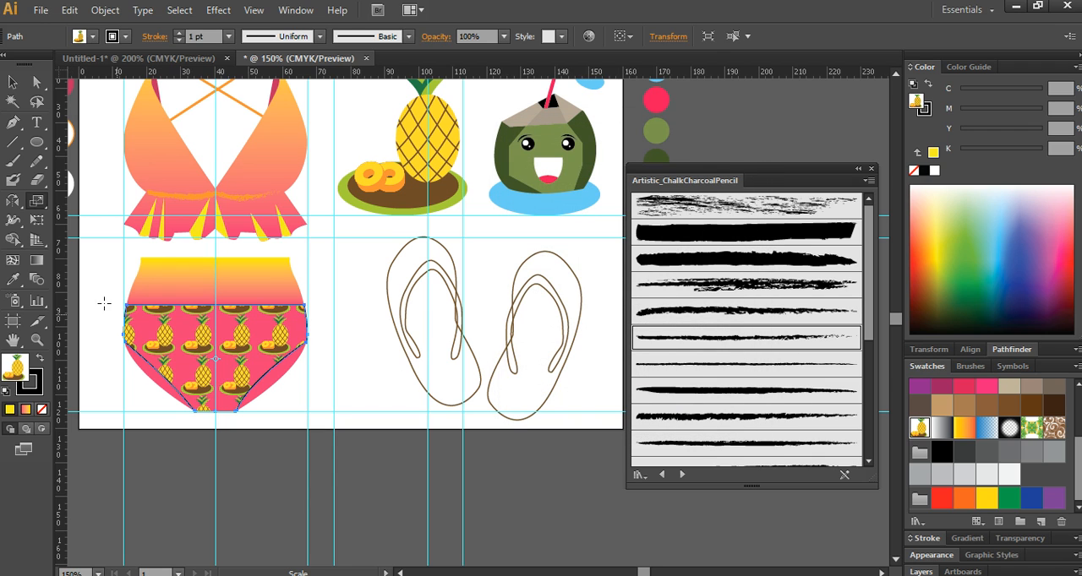
- Fill the lower panel with orange C10 M50 Y90 K0 and paste a copy of the pineapple-patterned panel in front of it
left_click(12, 82)
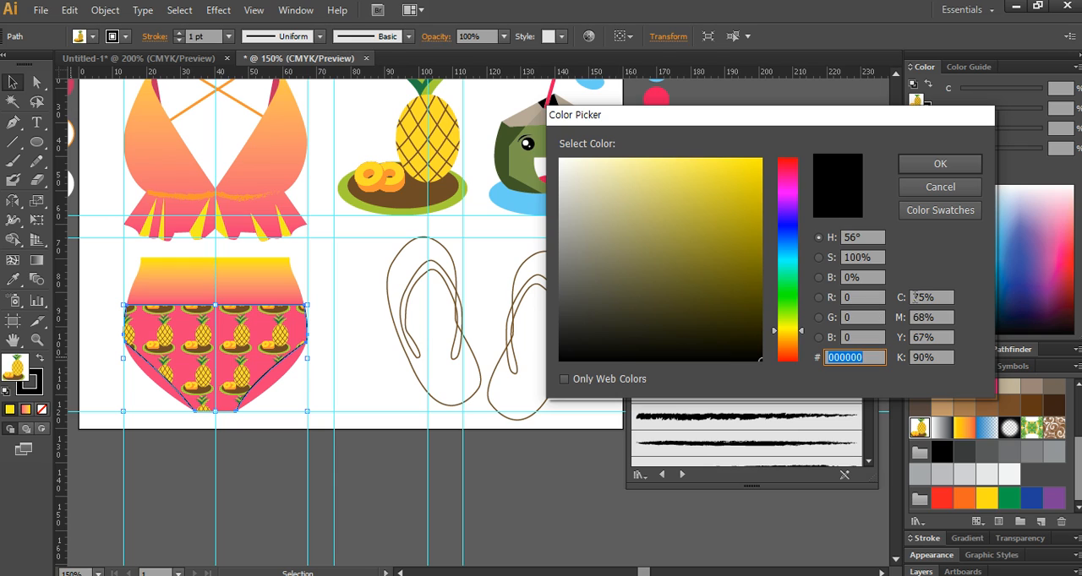
left_click(914, 297)
type("10")
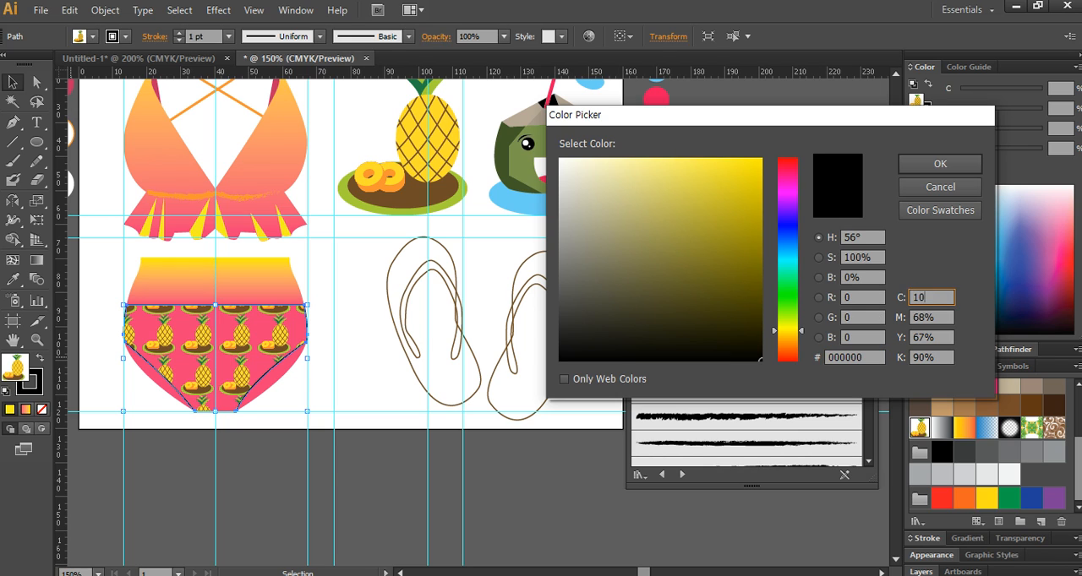
key("Tab")
type("50")
key("Tab")
type("90")
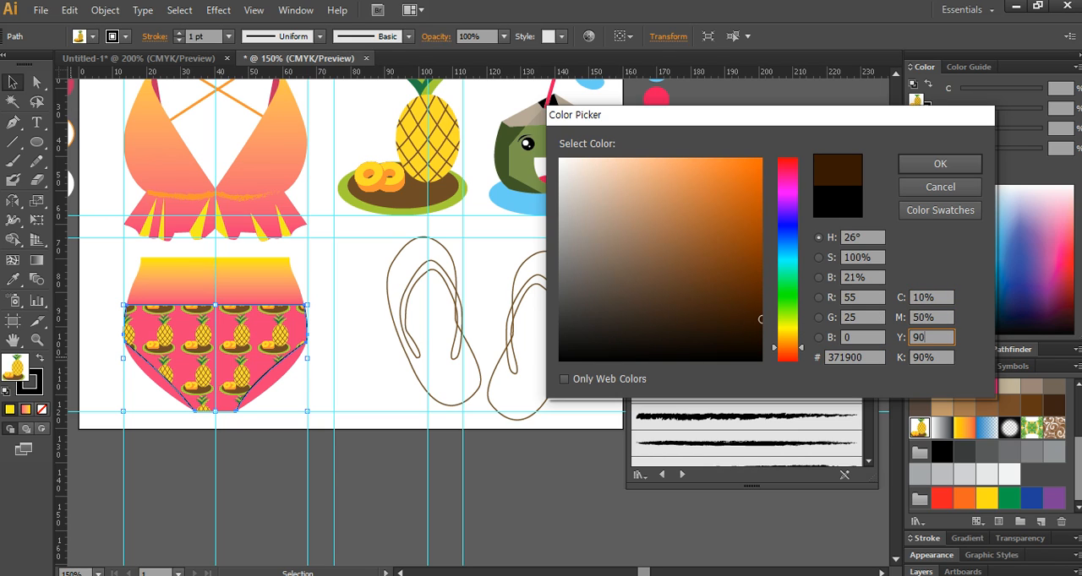
key("Tab")
type("0")
key("Return")
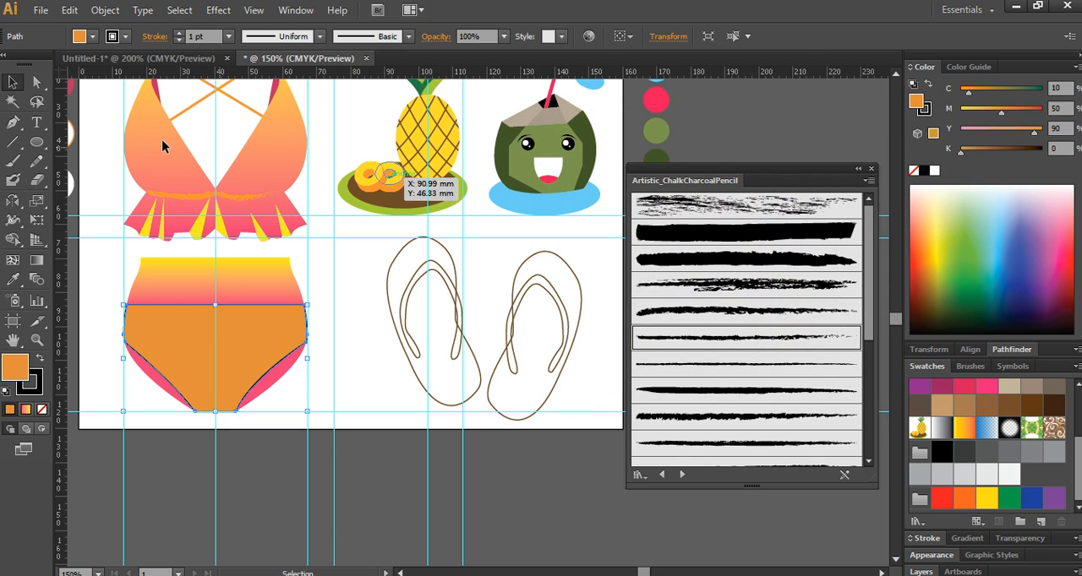
key("ctrl+f")
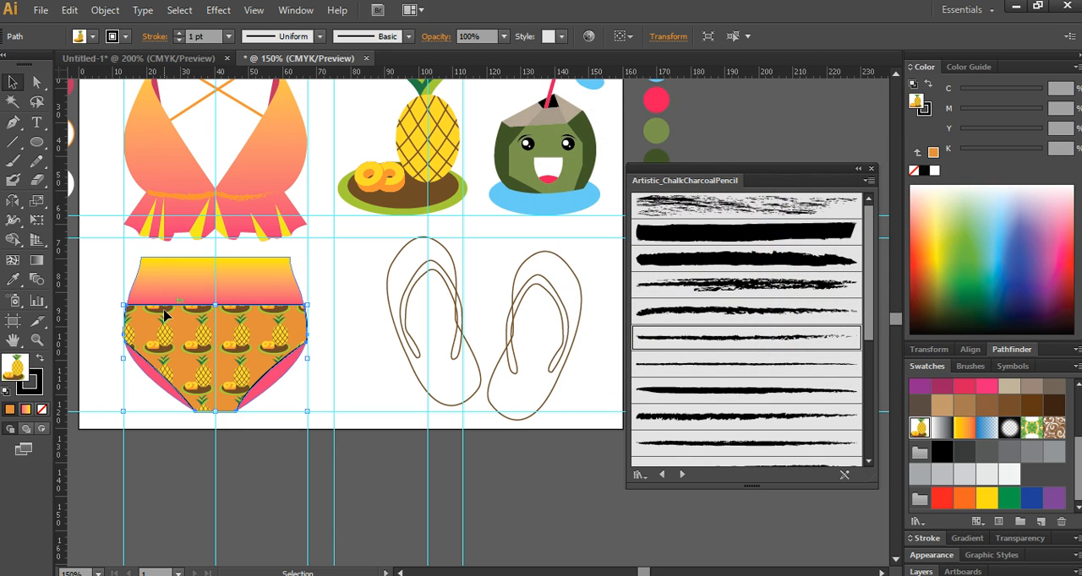
- Remove the stroke from the swimsuit bottom's outline and panels
left_click(127, 355, "shift")
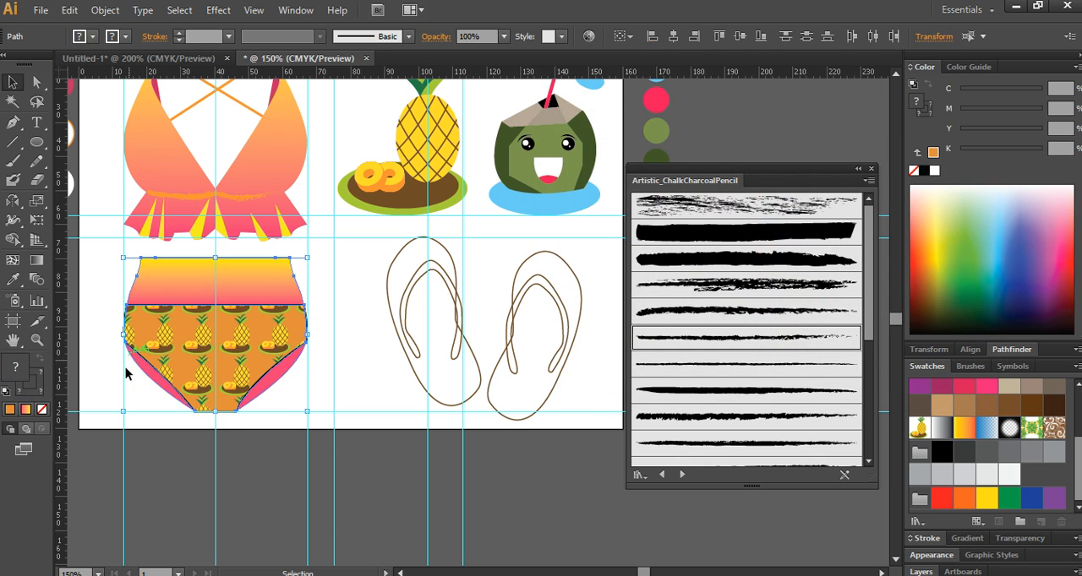
left_click(34, 394)
left_click(42, 409)
left_click(252, 476)
scroll(272, 379, "down", 1)
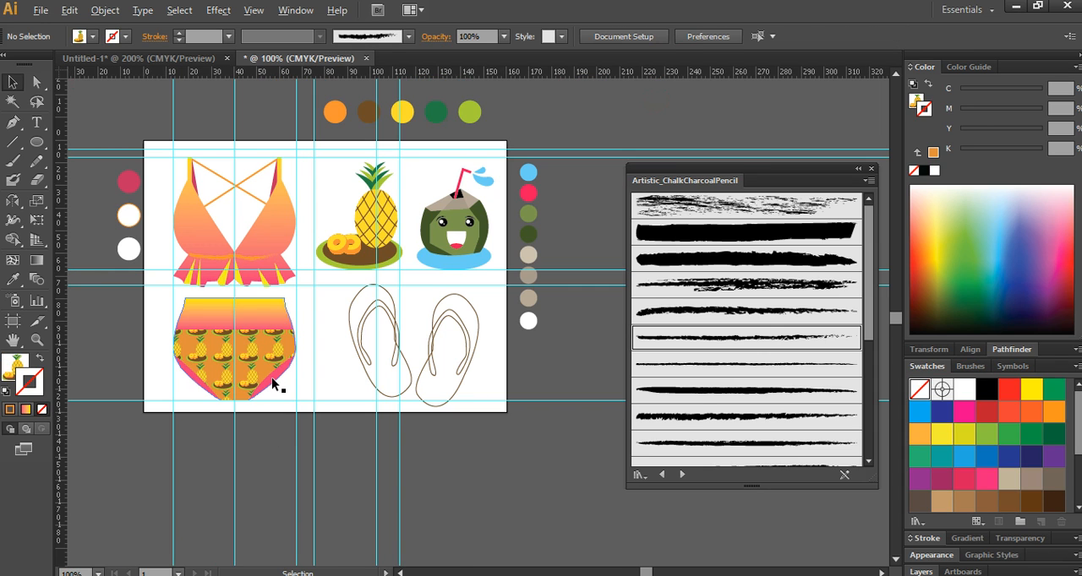
scroll(283, 302, "up", 1)
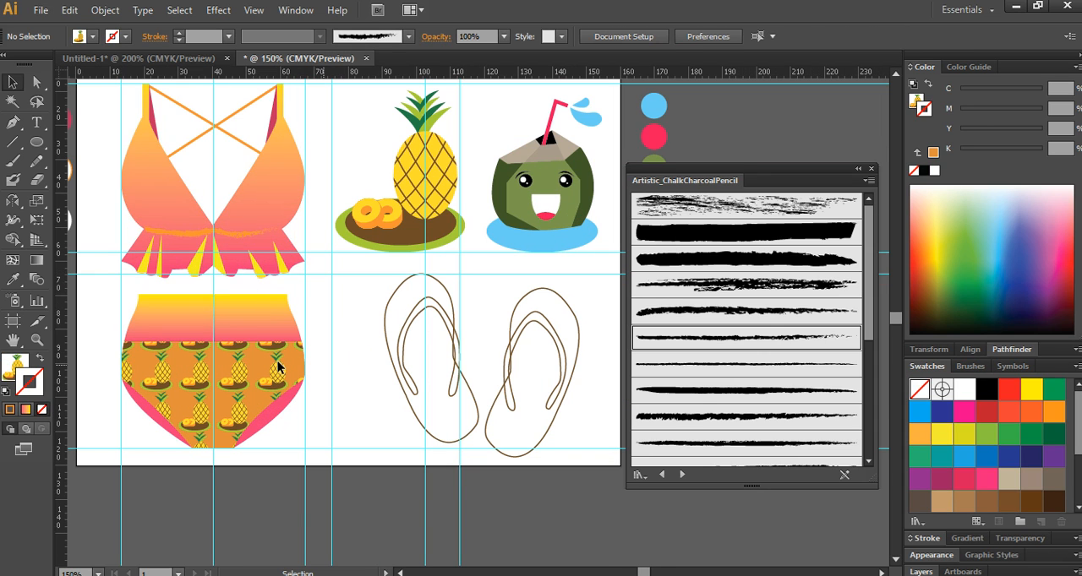
- Fill both flip-flop sole outlines with the pink-to-yellow linear gradient and leave them without a stroke
left_click_drag(377, 229, 252, 289)
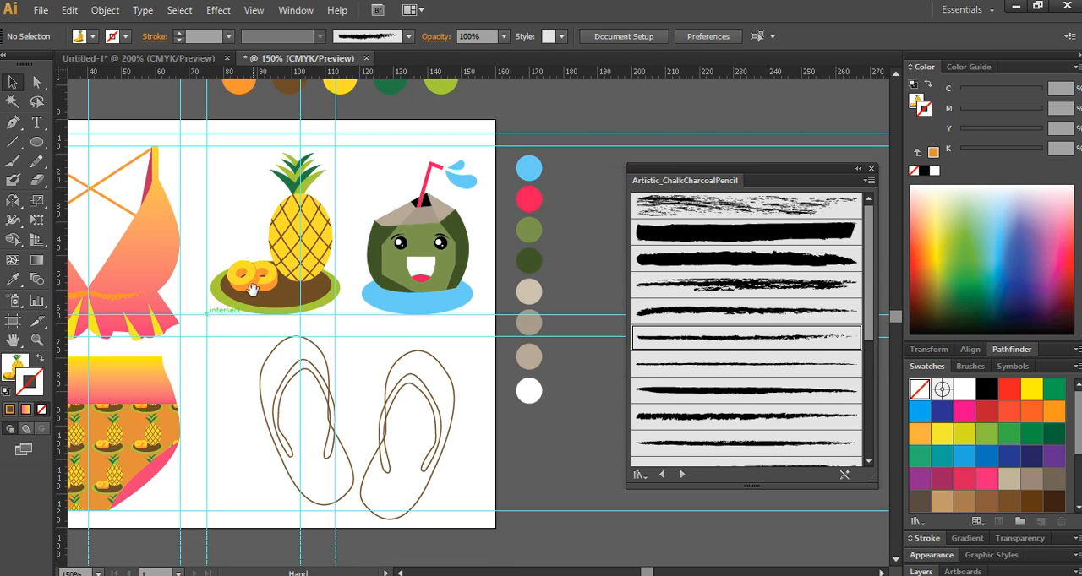
key("alt")
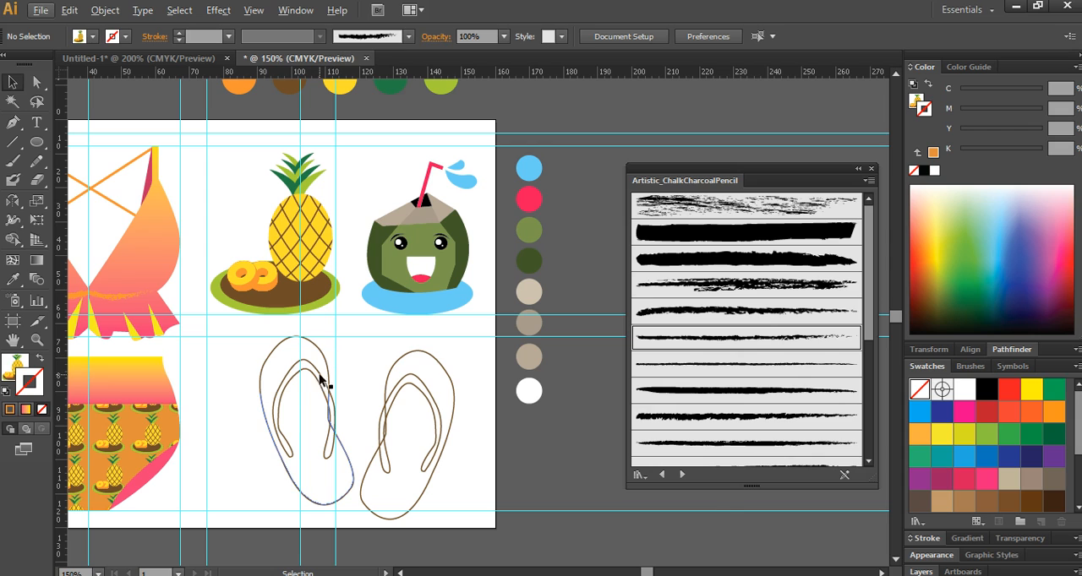
left_click(267, 365)
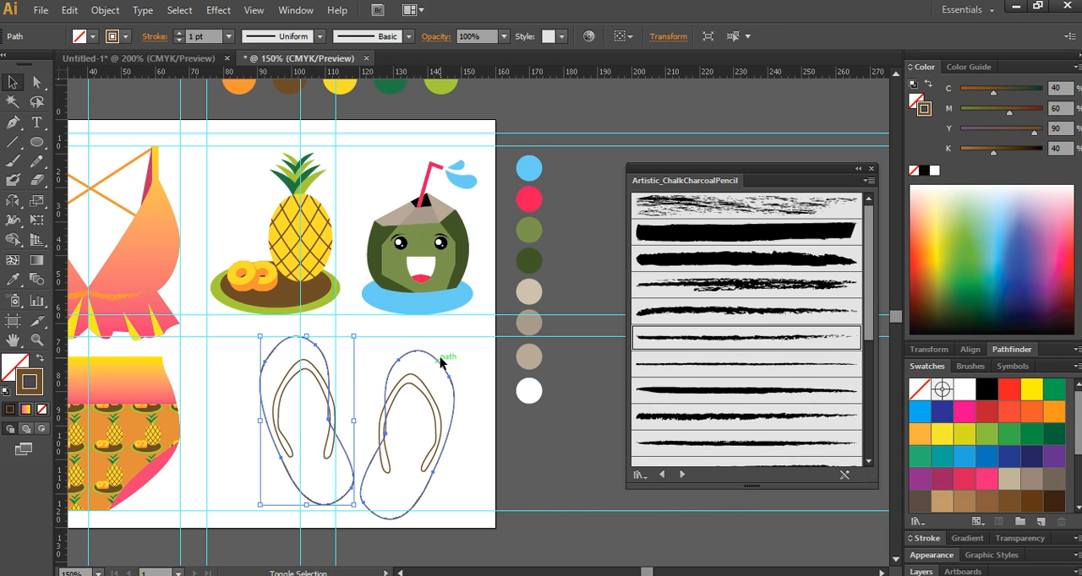
left_click(448, 362, "shift")
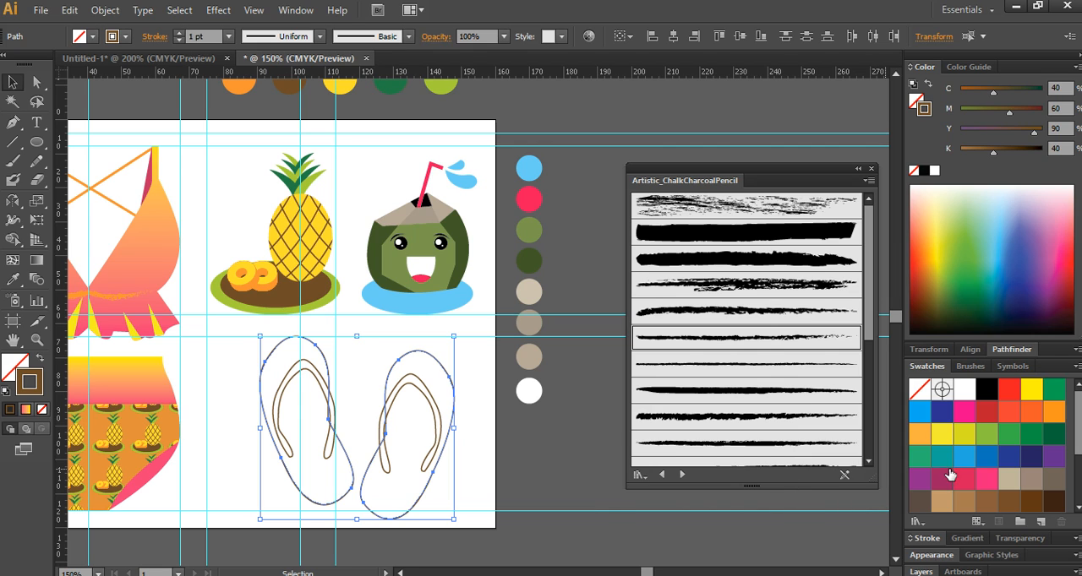
left_click(967, 538)
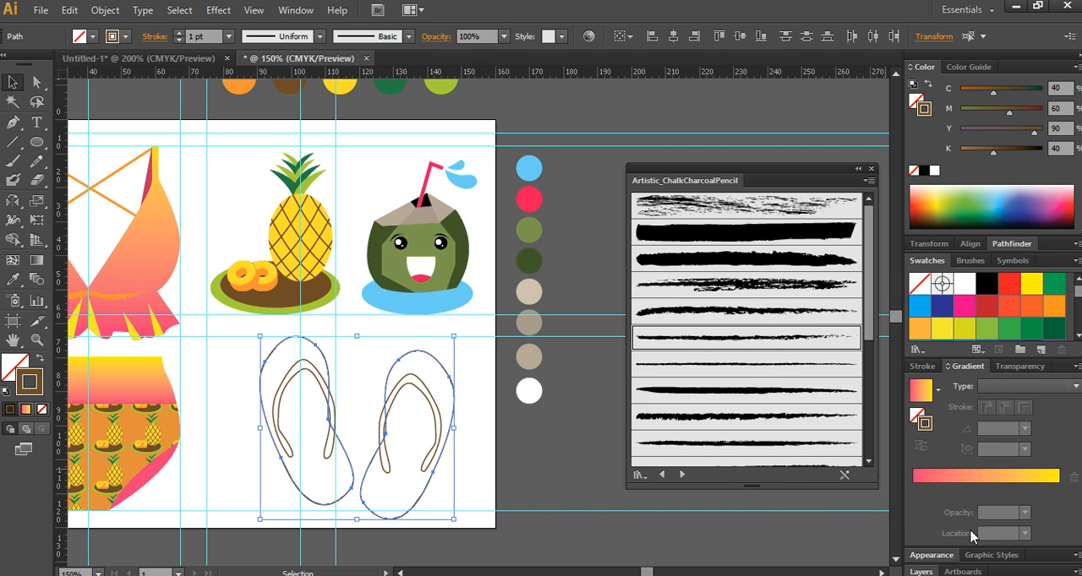
left_click(926, 480)
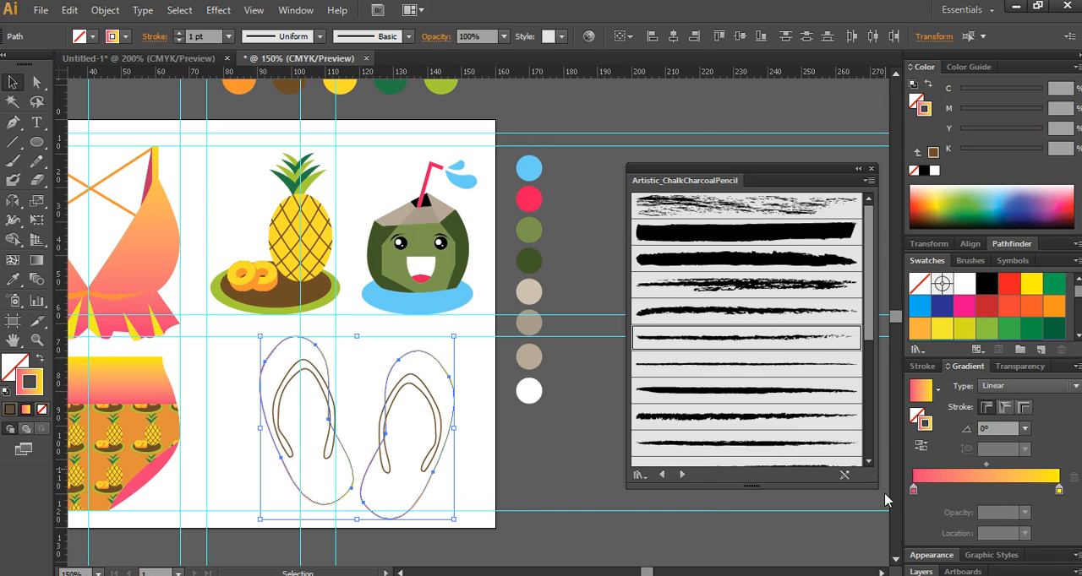
left_click(39, 361)
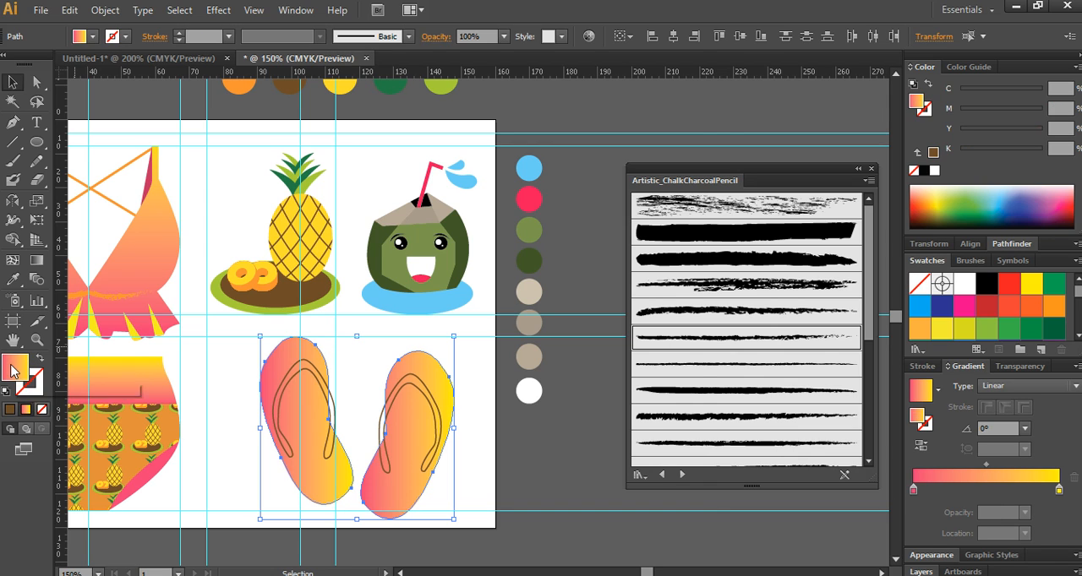
- Set the starting color of the soles' gradient to C70 M70 Y0 K0
left_click(912, 489)
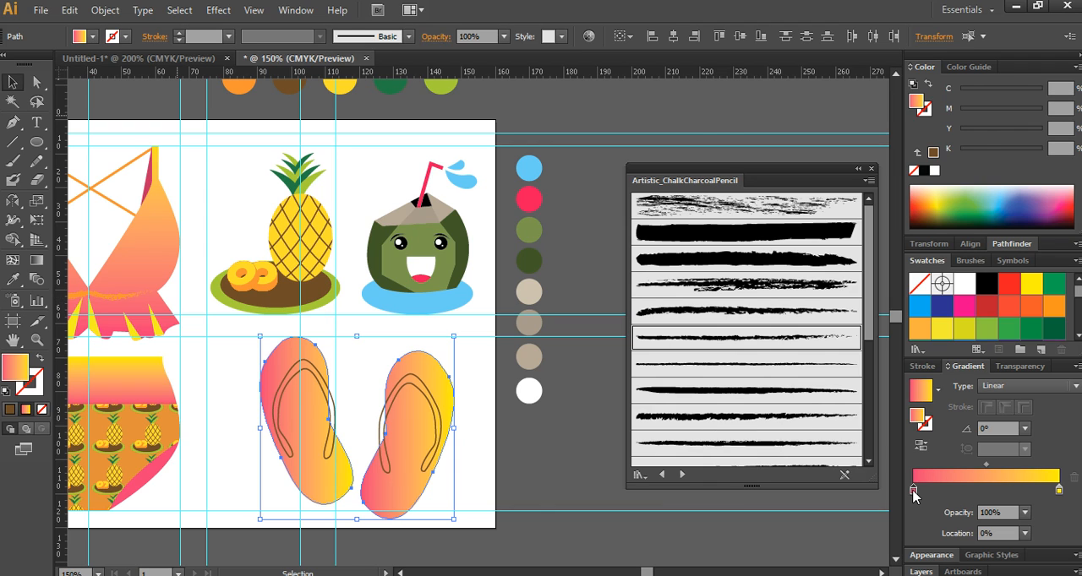
double_click(913, 490)
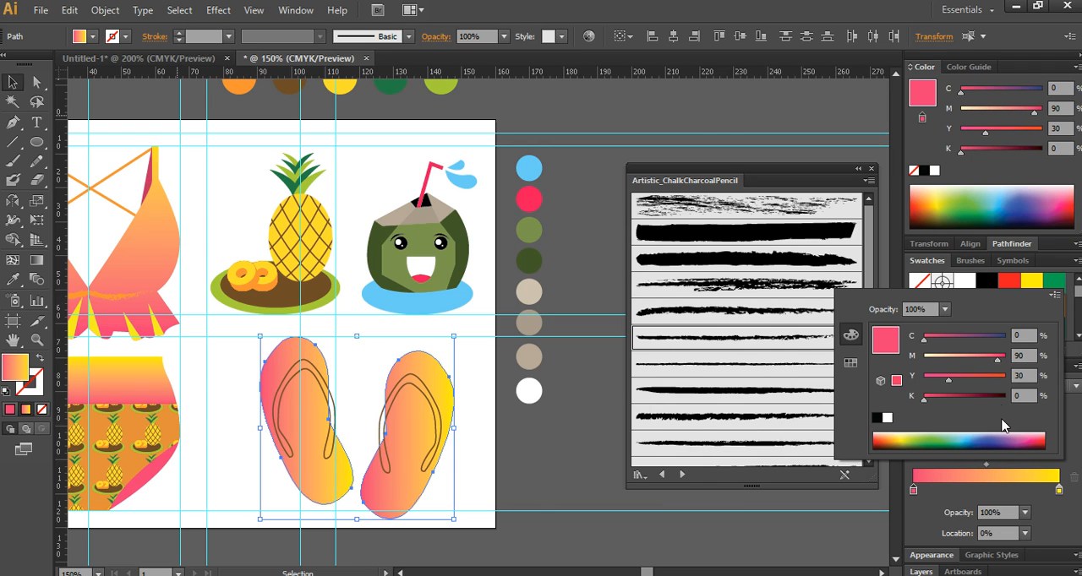
left_click(1034, 335)
type("0")
key("Tab")
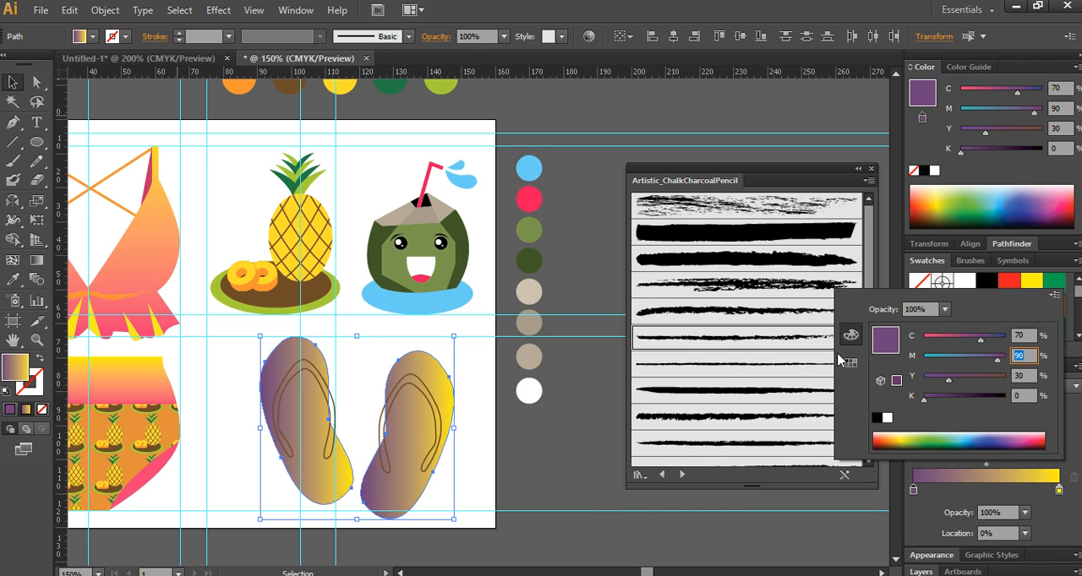
key("Return")
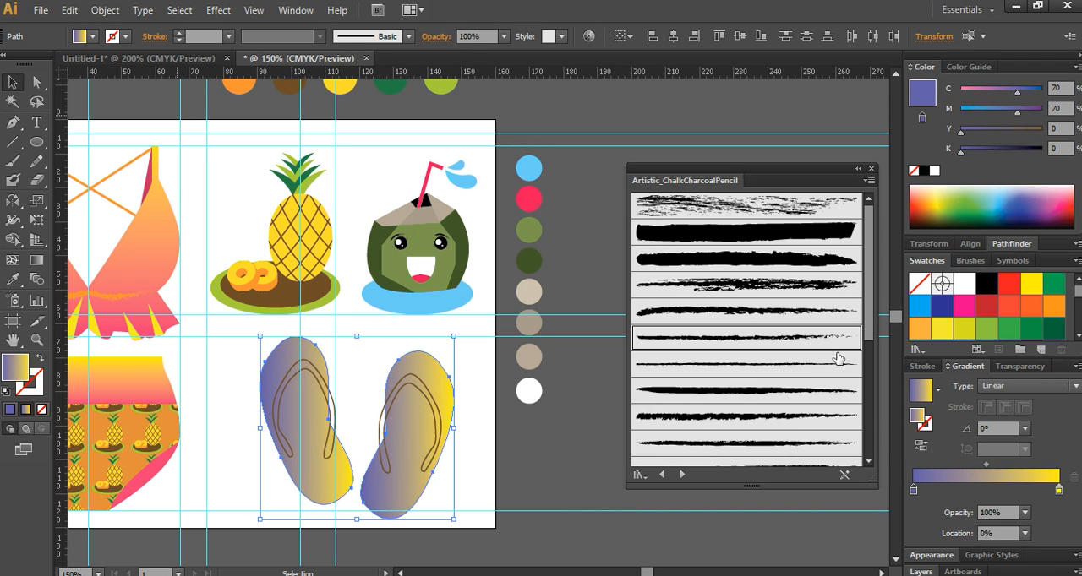
- Set the ending color of the soles' gradient to C10 M0 Y0 K50
left_click(1060, 490)
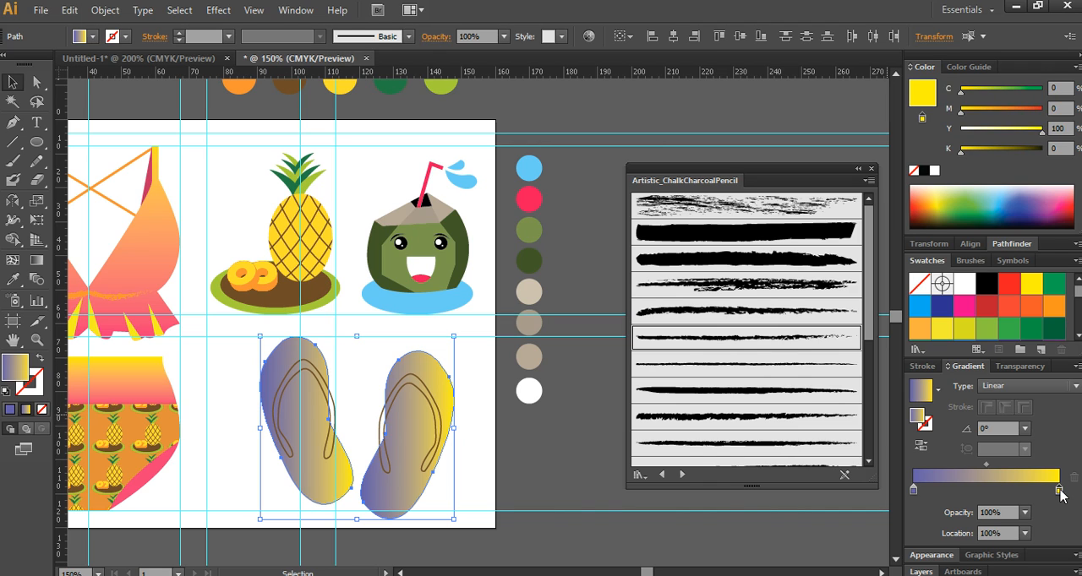
double_click(1060, 490)
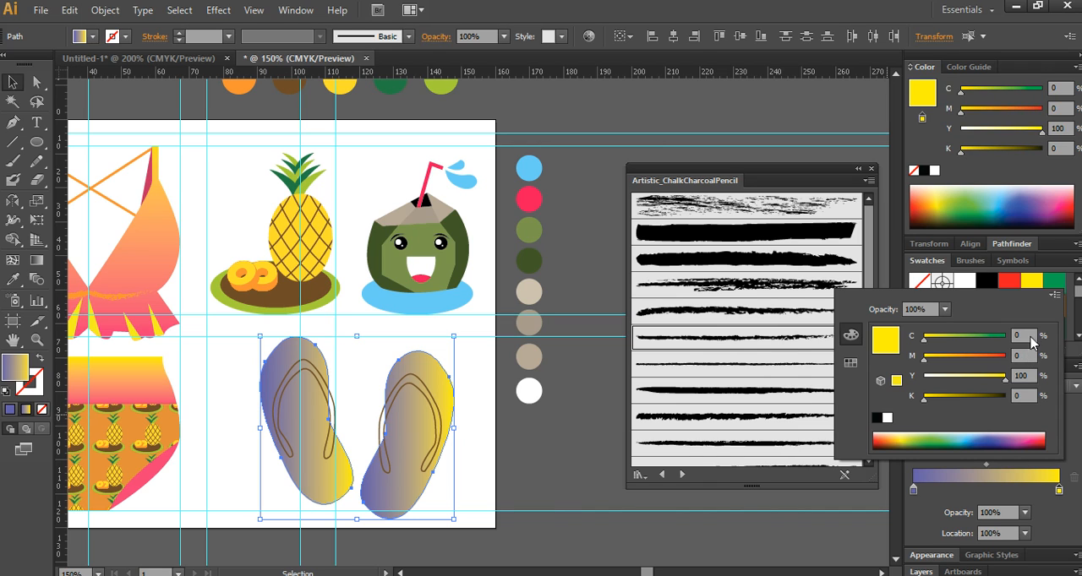
left_click(1031, 340)
type("10")
key("Tab")
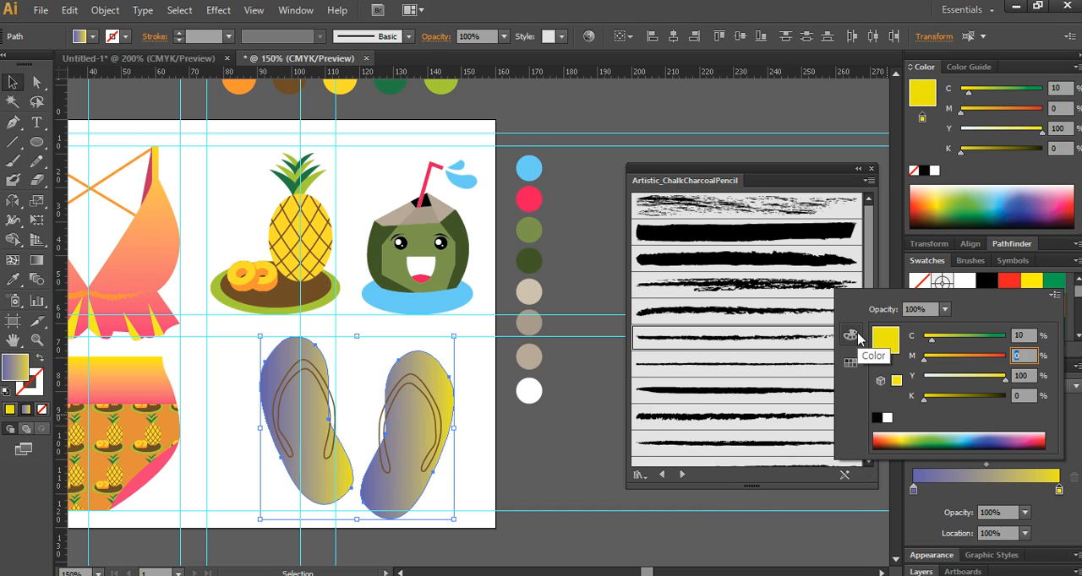
key("Tab")
type("0")
key("Tab")
type("50")
key("Return")
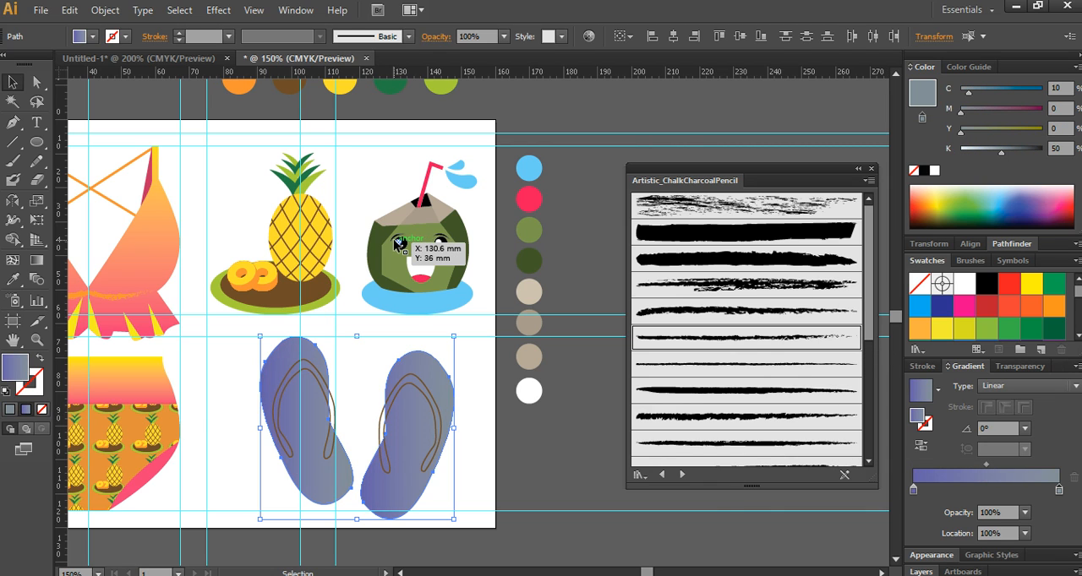
- Run the left flip-flop sole's gradient vertically from the heel up to the toe at 90°
left_click(37, 260)
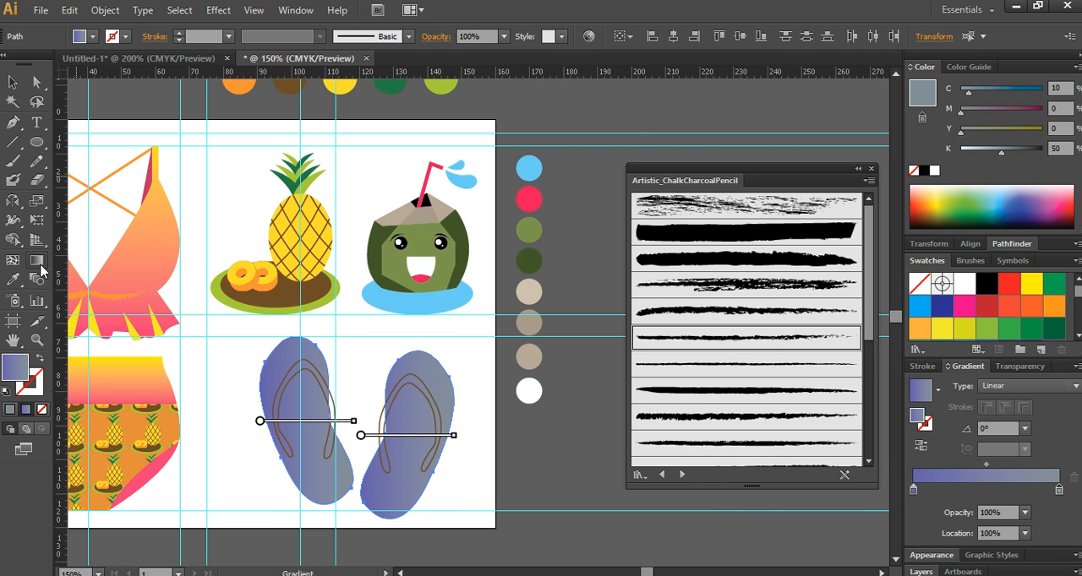
left_click(282, 360)
left_click_drag(312, 484, 309, 337)
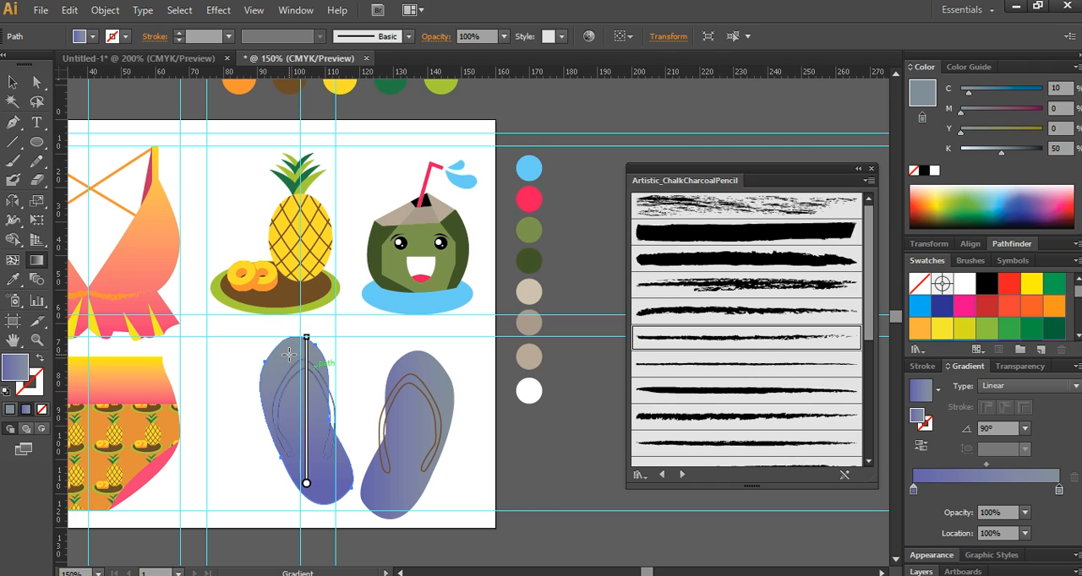
- Reverse the left sole's gradient to run vertically from toe to heel at -90°, and set its ending color's cyan to 100%
left_click_drag(306, 355, 306, 485)
left_click_drag(1058, 492, 1064, 538)
left_click(1057, 489)
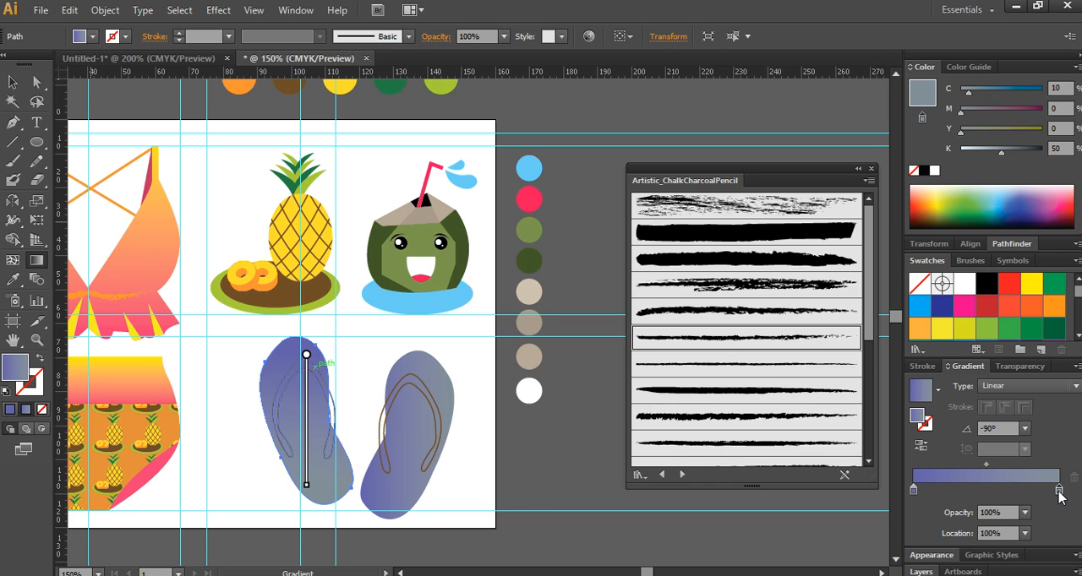
double_click(1058, 490)
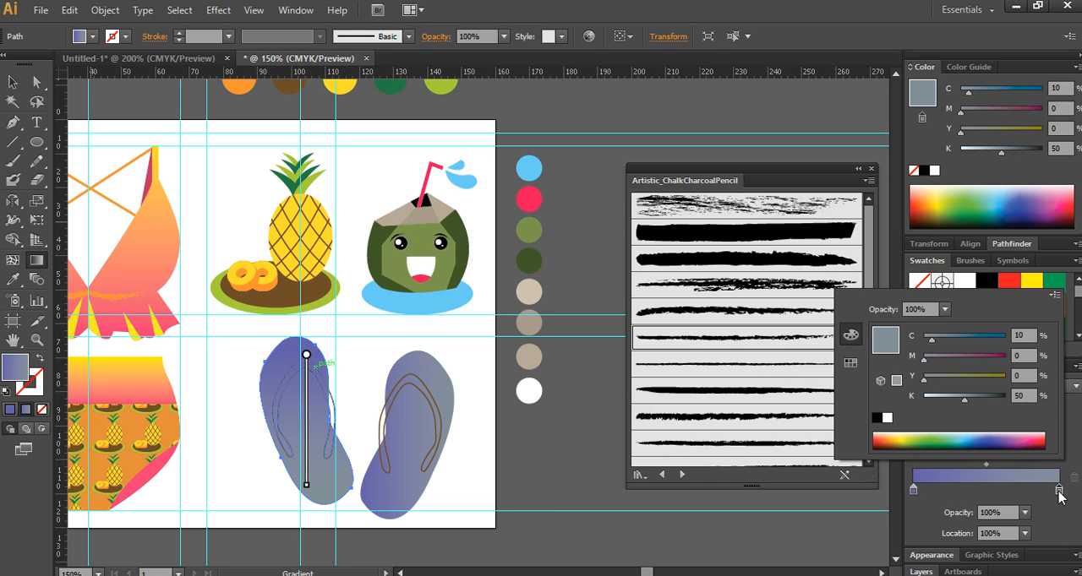
left_click(1022, 336)
type("100")
key("Return")
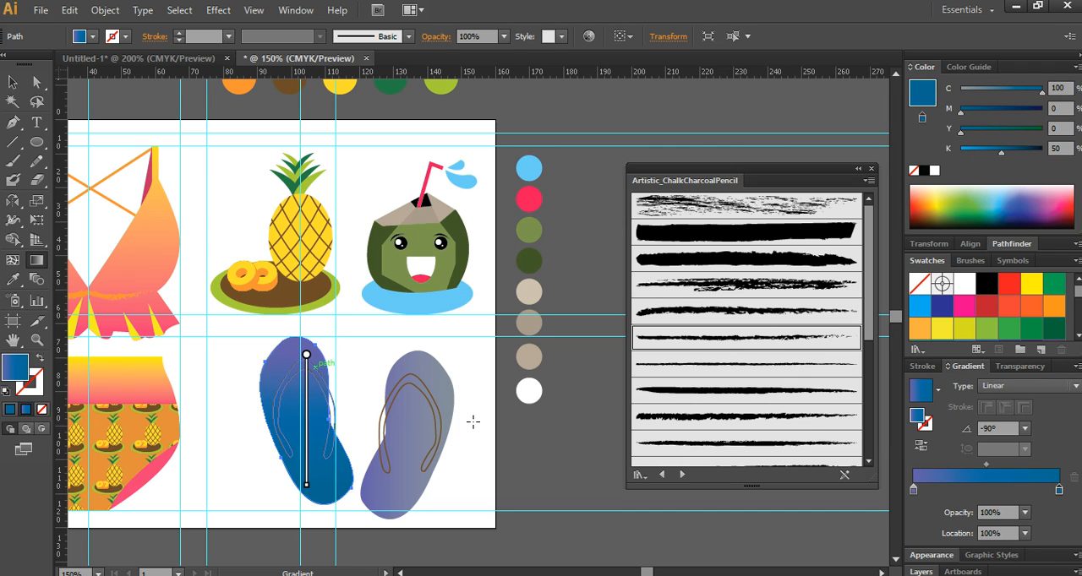
- Copy the left sole's purple-to-blue gradient fill onto the right flip-flop's sole
left_click(448, 396, "ctrl")
mouse_move(430, 370)
left_mouse_down()
mouse_move(419, 502)
mouse_move(424, 386)
left_mouse_up()
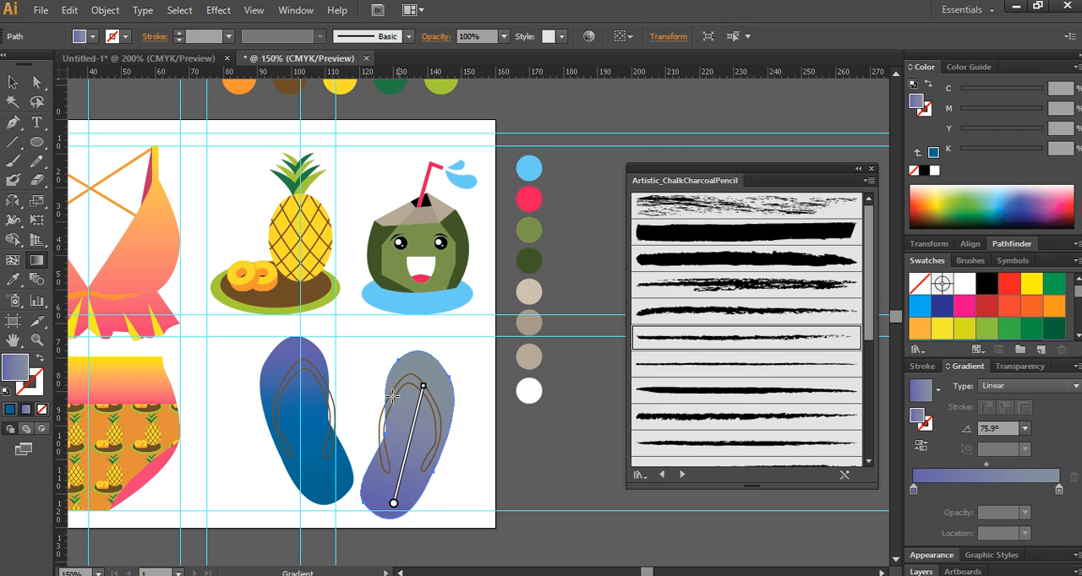
key("i")
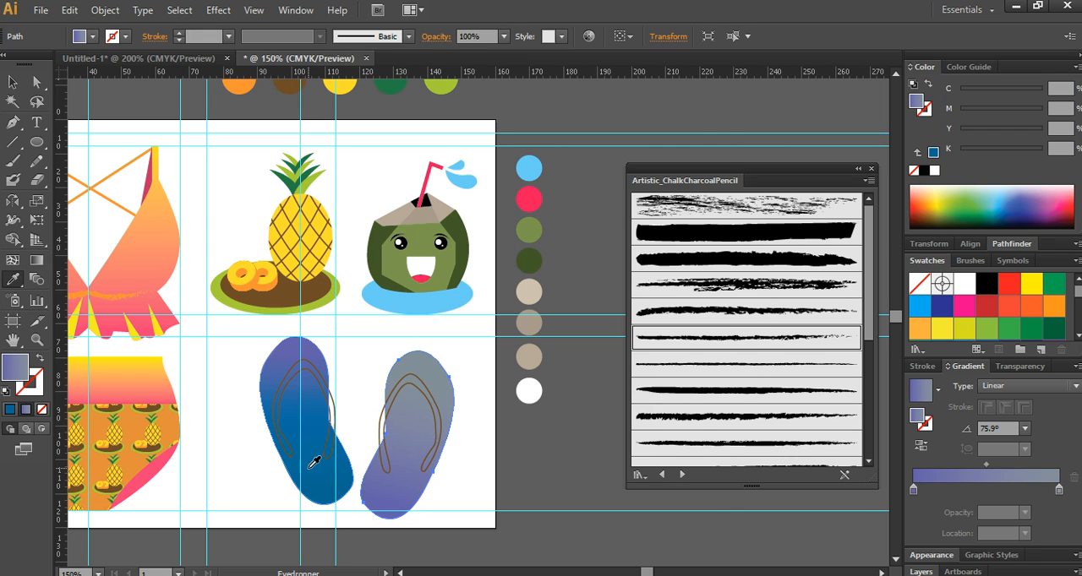
left_click(313, 461)
key("v")
key("i")
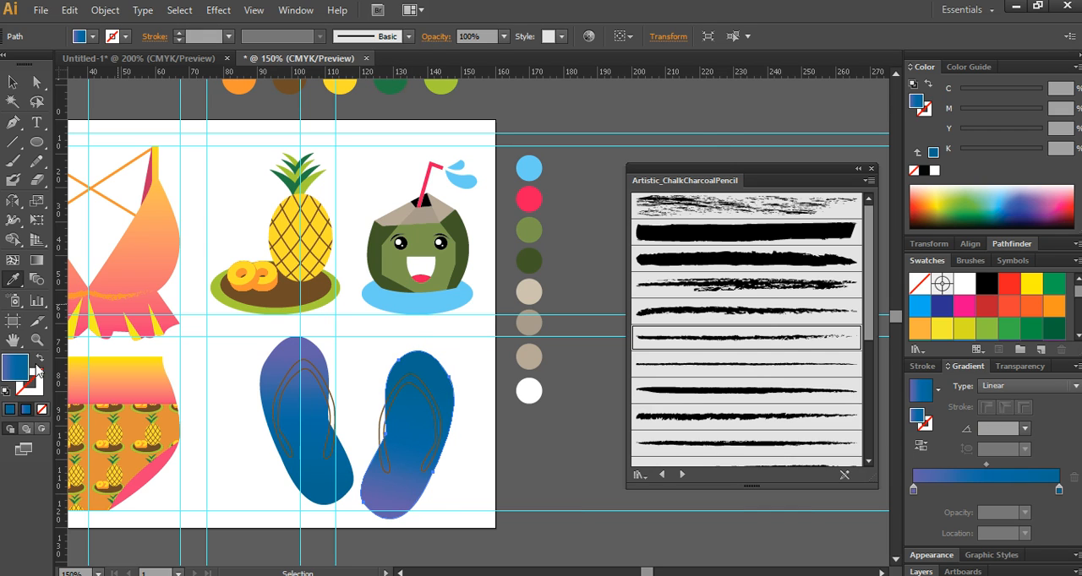
- Run the right sole's gradient from the toe down to the heel at about -103.6°
left_click(36, 261)
left_click_drag(374, 490, 389, 454)
mouse_move(421, 394)
left_mouse_down()
mouse_move(406, 498)
mouse_move(395, 502)
left_mouse_up()
key("v")
left_click(481, 457)
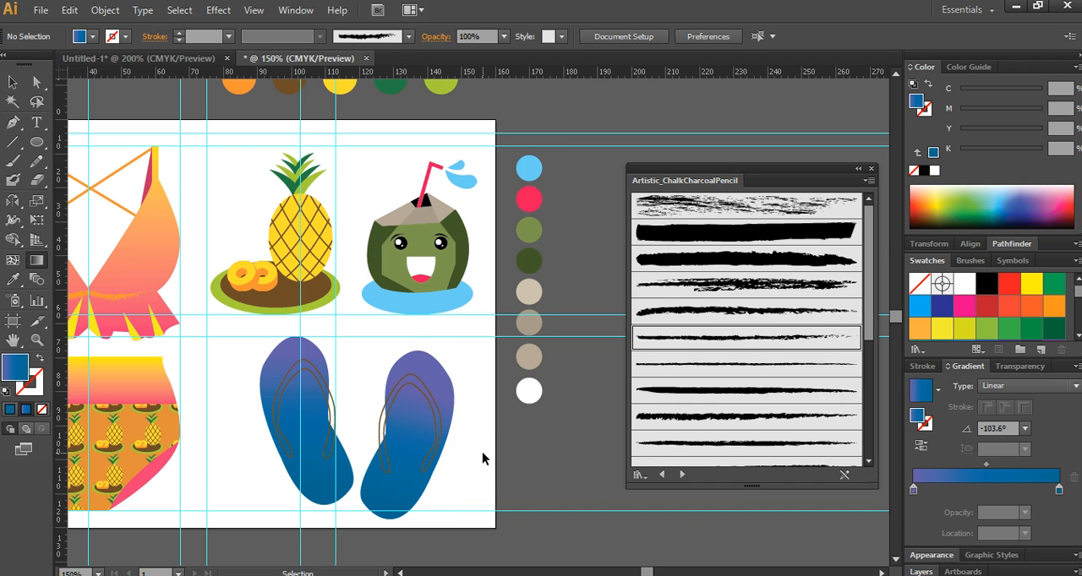
- Fill both flip-flop straps with C0 M70 Y70 K0 and remove their stroke
key("v")
scroll(357, 374, "up", 1)
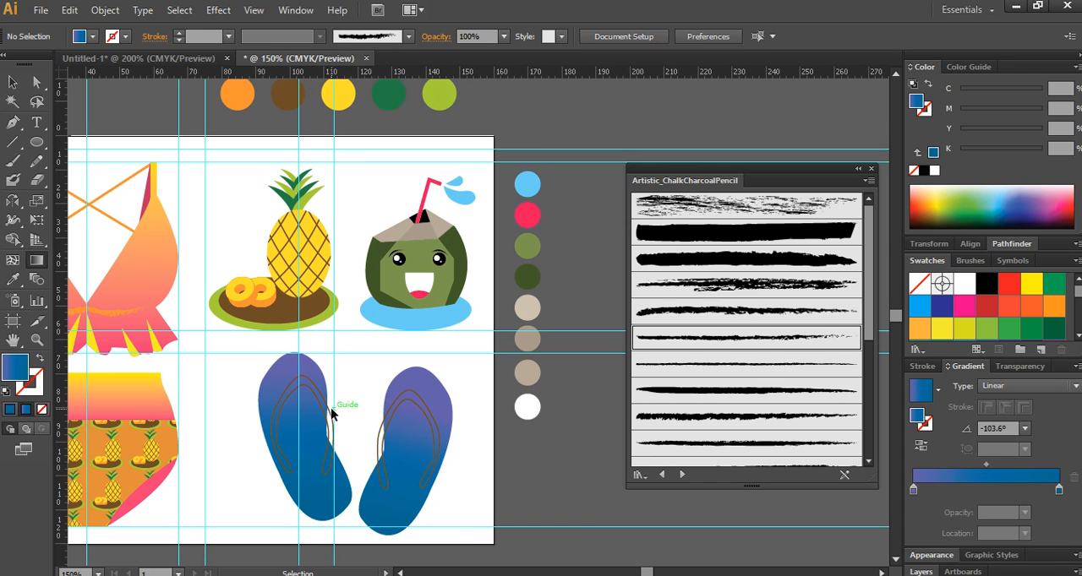
left_click(330, 415)
left_click(410, 410, "shift")
key("g")
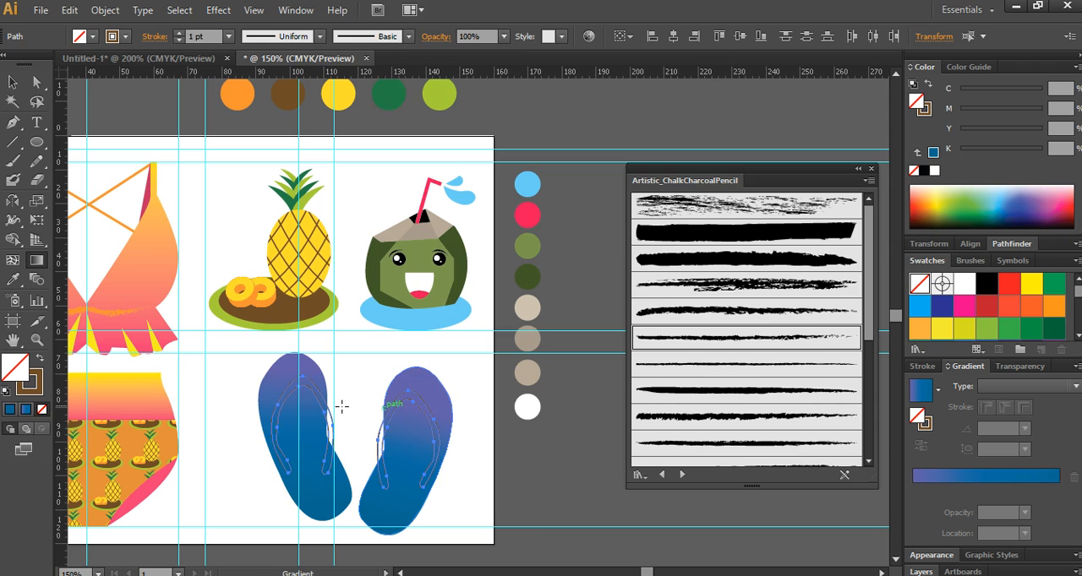
left_click(13, 279)
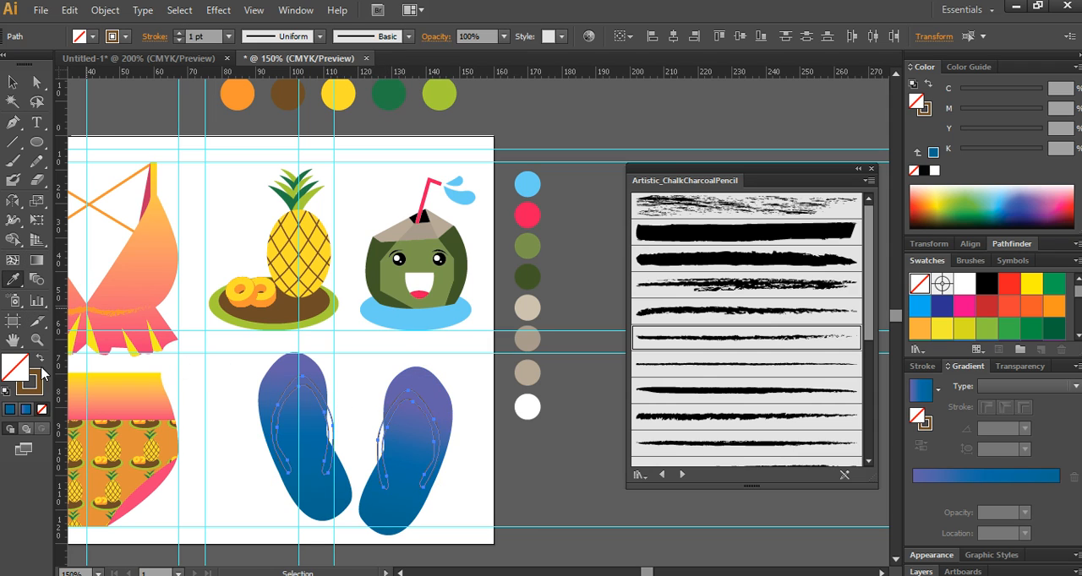
left_click(13, 82)
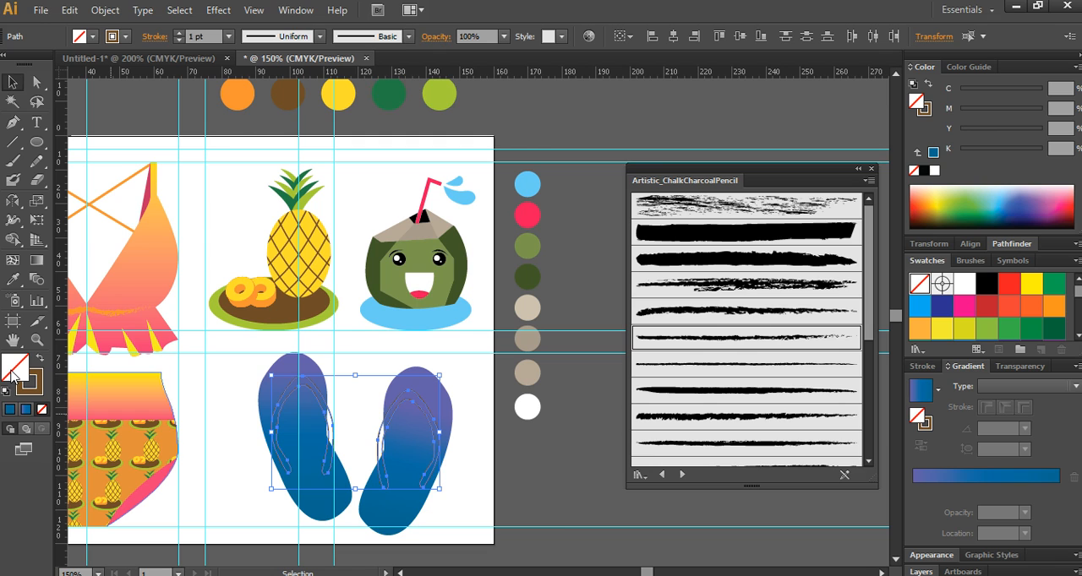
double_click(37, 372)
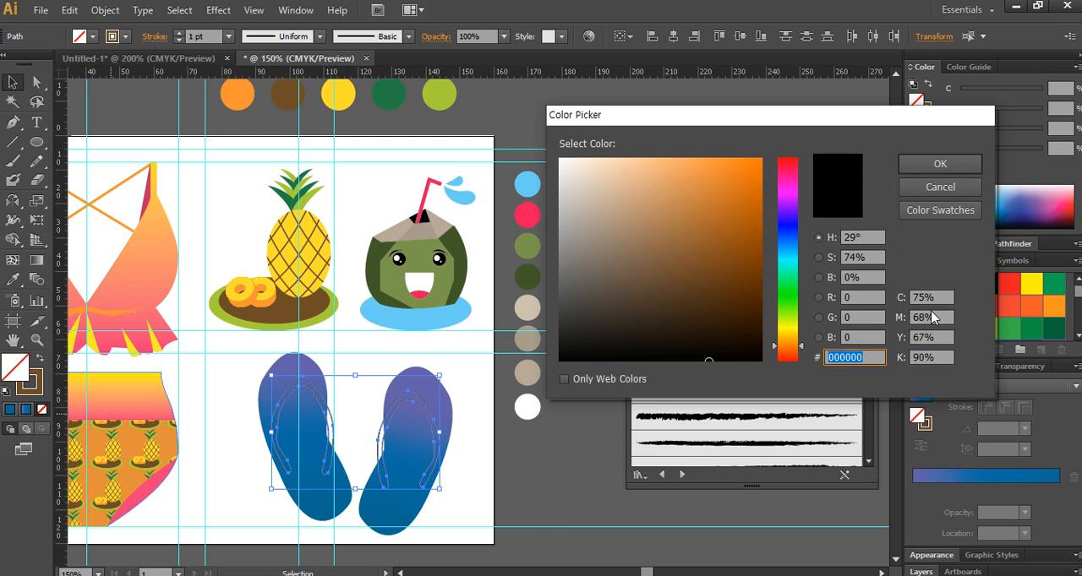
left_click(935, 297)
type("0")
key("Tab")
type("70")
key("Tab")
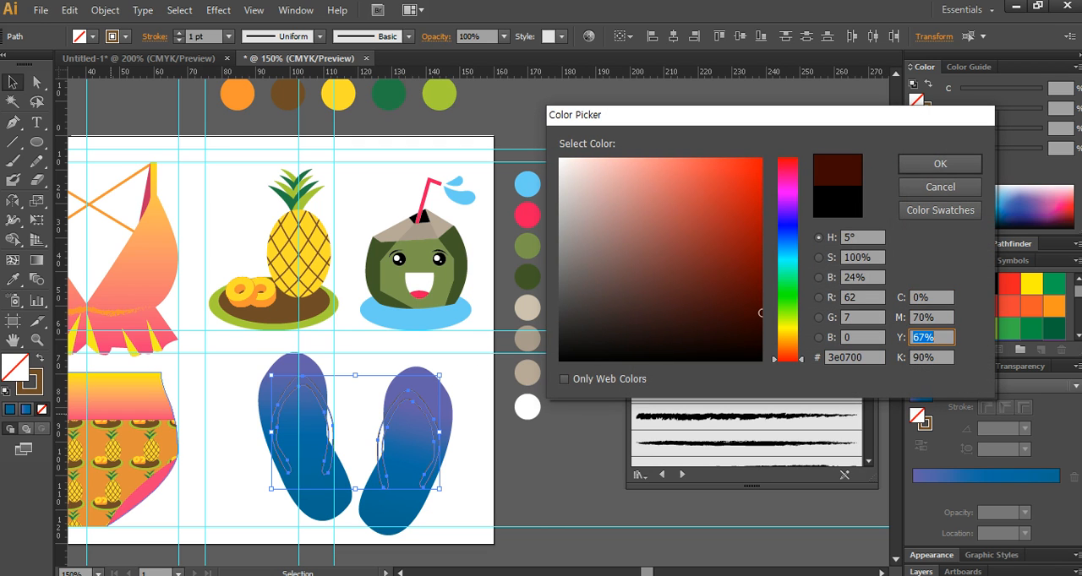
type("70")
key("Tab")
type("0")
key("Return")
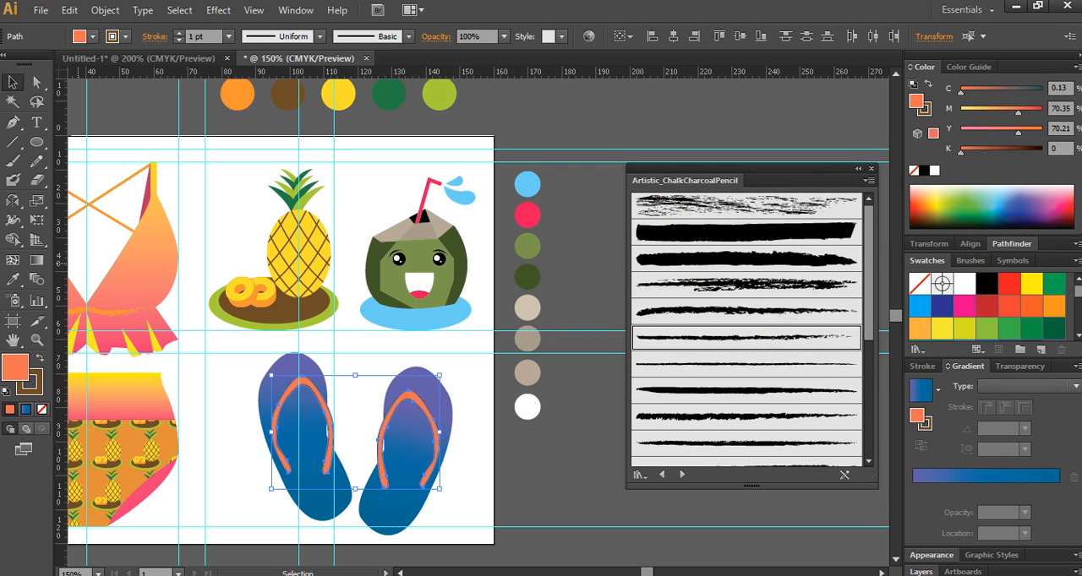
left_click(41, 410)
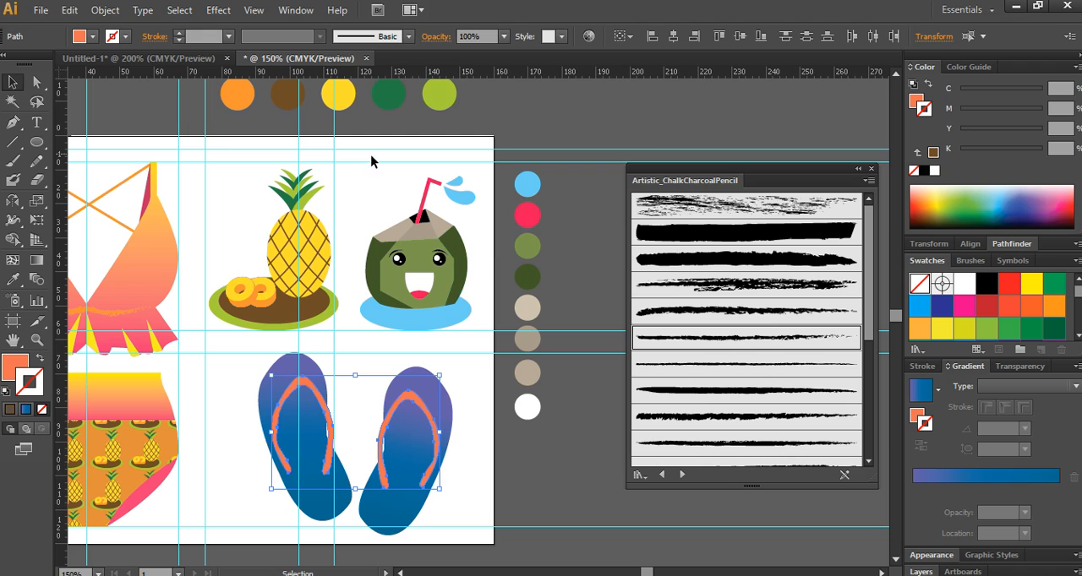
- Group all parts of the coconut drink, including its straw, splash and blue base
left_click(463, 316)
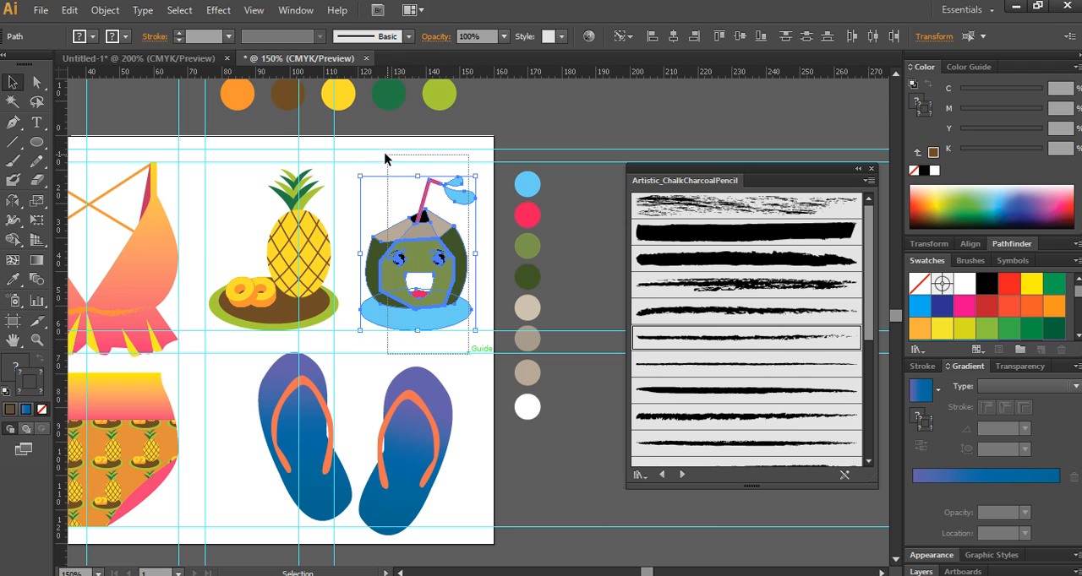
key("ctrl+g")
scroll(433, 309, "down", 1)
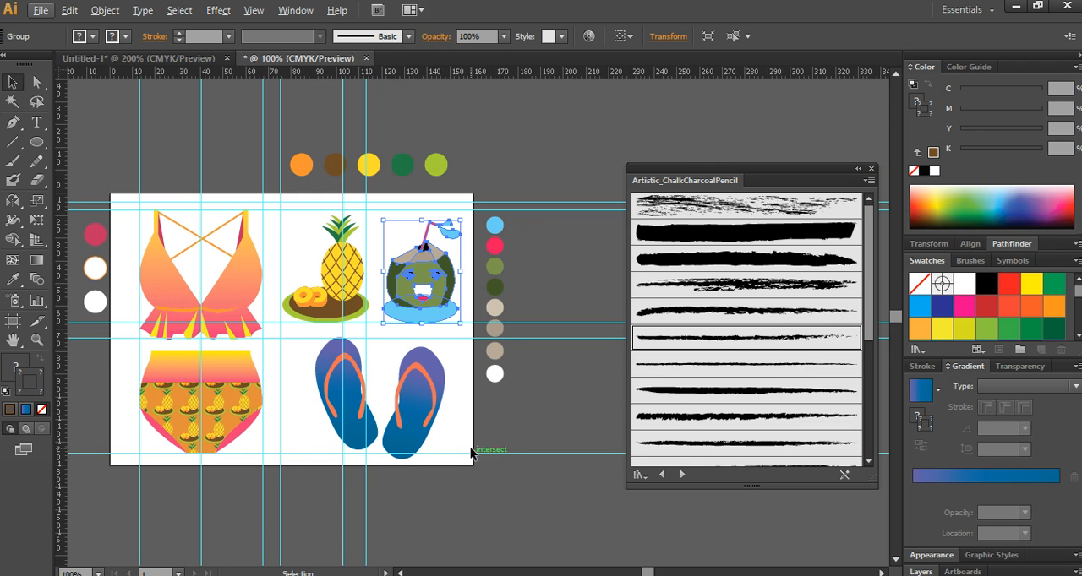
- Place two tilted, scaled-down coconut copies on the left flip-flop: a larger one overhanging the outer toe edge and a small one near the heel
left_click_drag(429, 266, 328, 380)
left_click_drag(360, 437, 323, 359)
scroll(336, 405, "up", 2)
left_click_drag(278, 328, 324, 364)
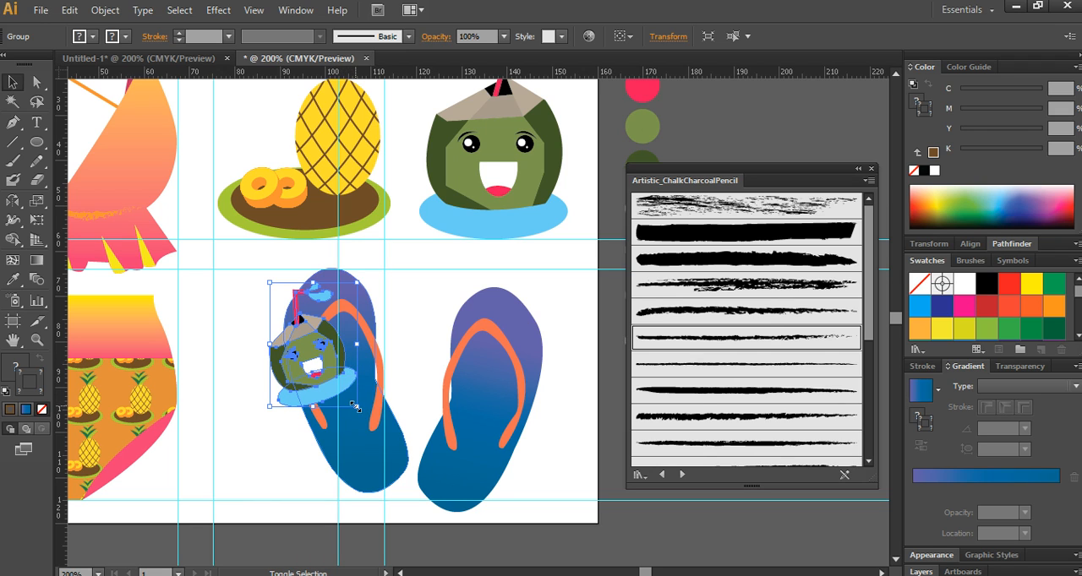
left_click_drag(356, 407, 351, 398)
left_click_drag(309, 345, 359, 450)
left_click_drag(404, 503, 370, 463)
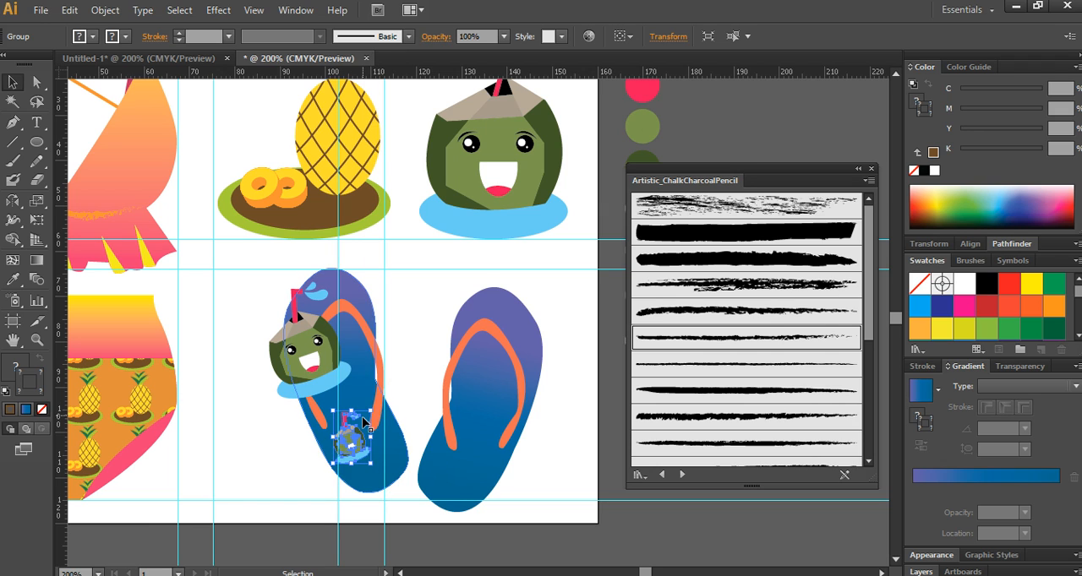
- Place three coconut copies tilted the opposite way on the right flip-flop: a large one at the outer toe edge, small ones mid-sole and at the heel
left_click_drag(316, 346, 475, 338)
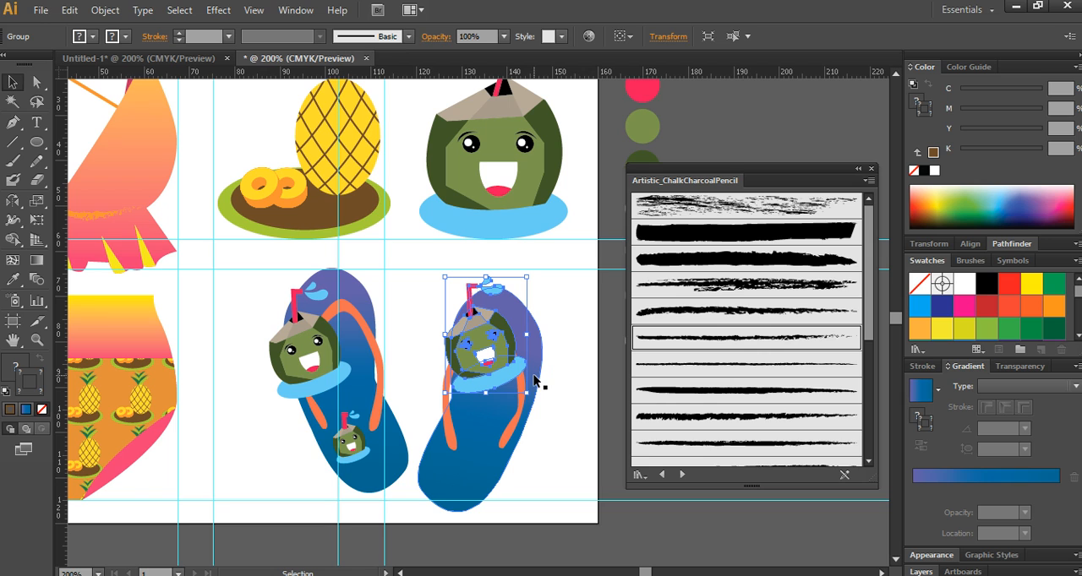
left_click_drag(531, 398, 492, 415)
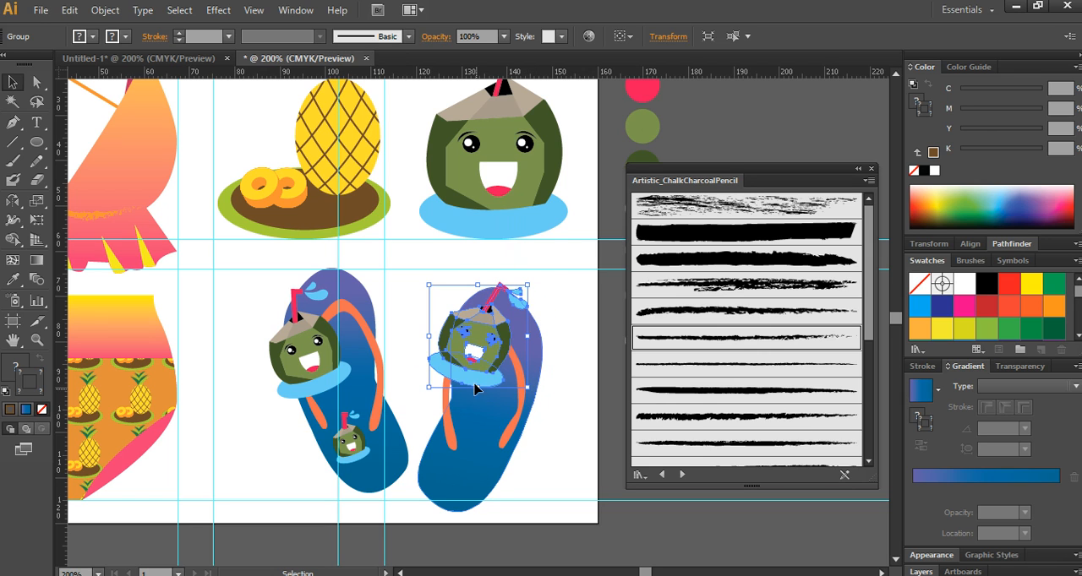
left_click_drag(487, 357, 549, 359)
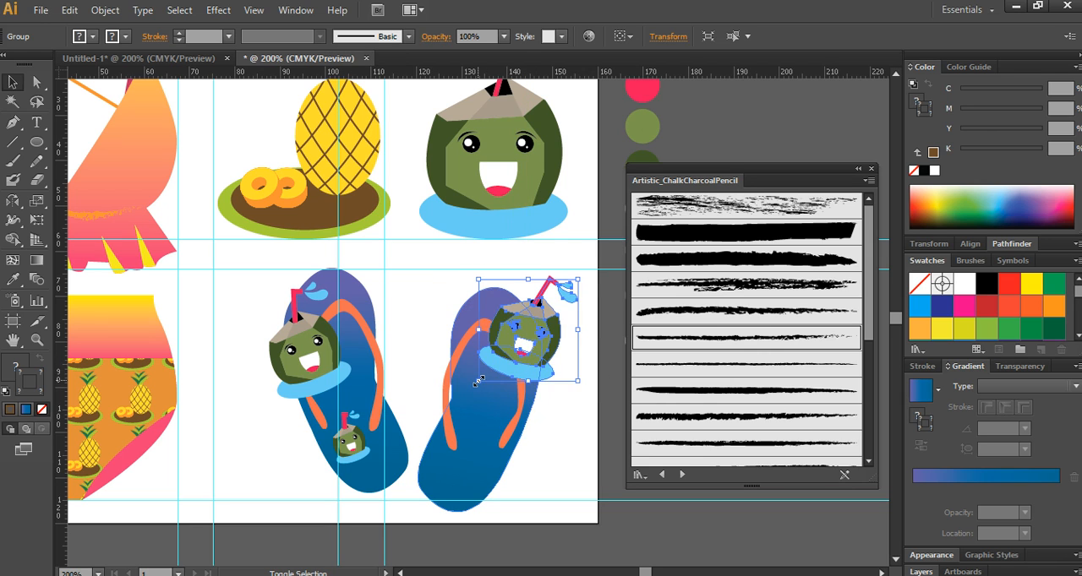
left_click_drag(480, 381, 498, 365)
left_click_drag(543, 330, 462, 475)
left_click(574, 451)
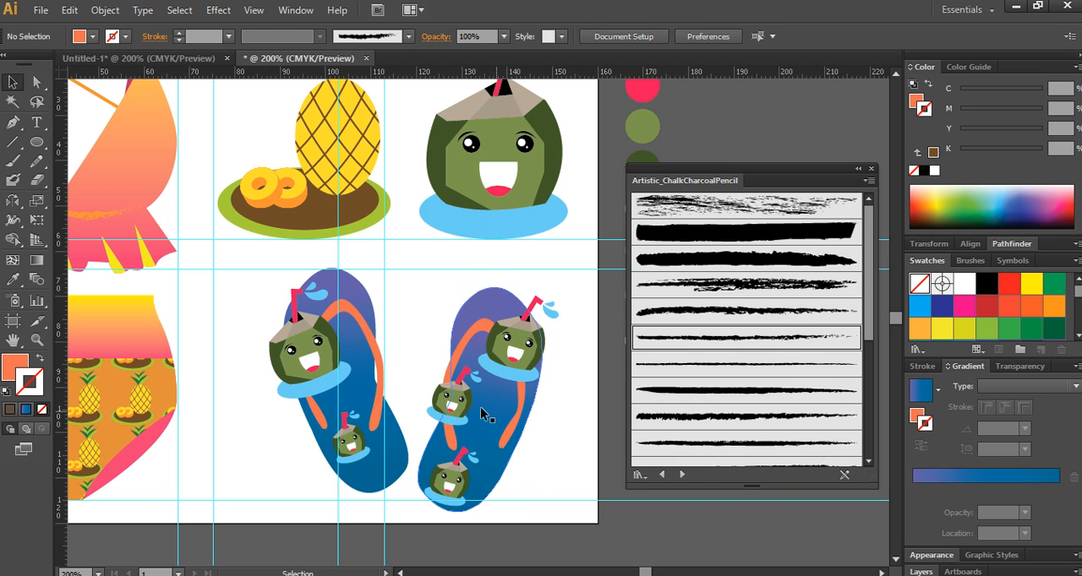
- Bring a copy of the right sole to the front and use it as a clipping mask for the toe and mid-sole coconuts
left_click(482, 321)
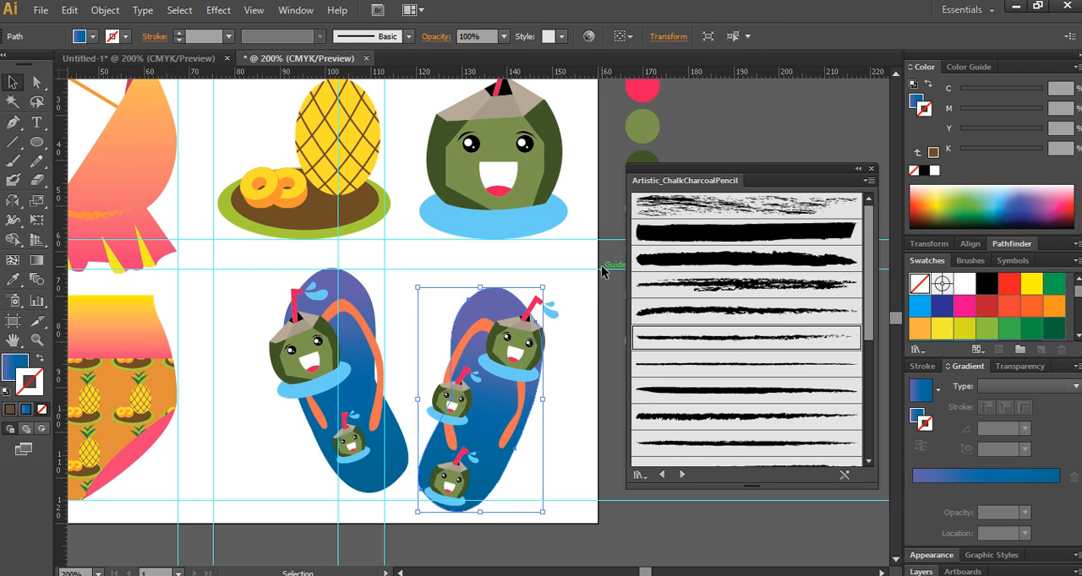
key("a")
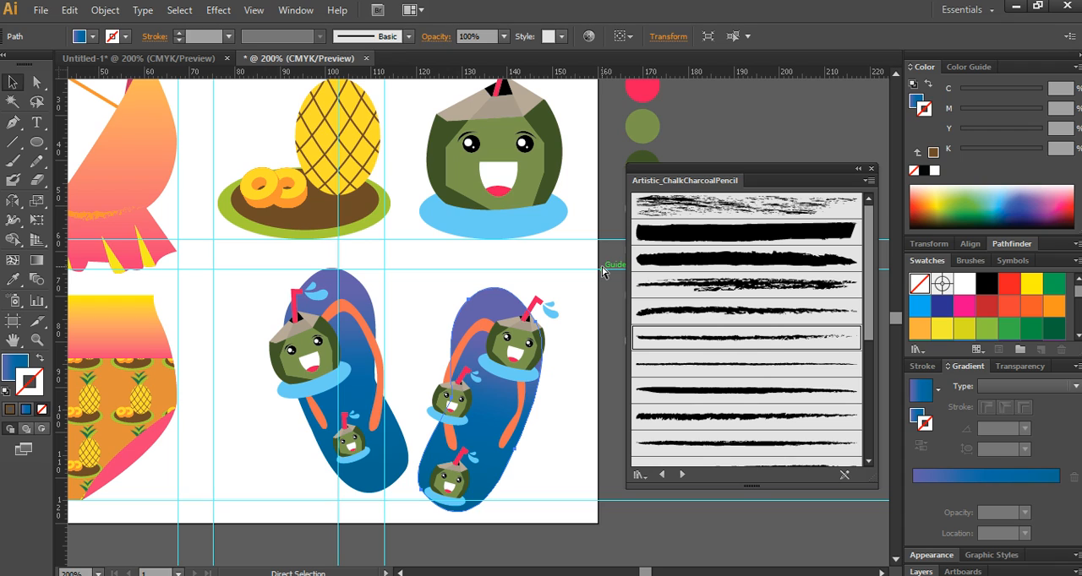
key("ctrl+shift+bracketright")
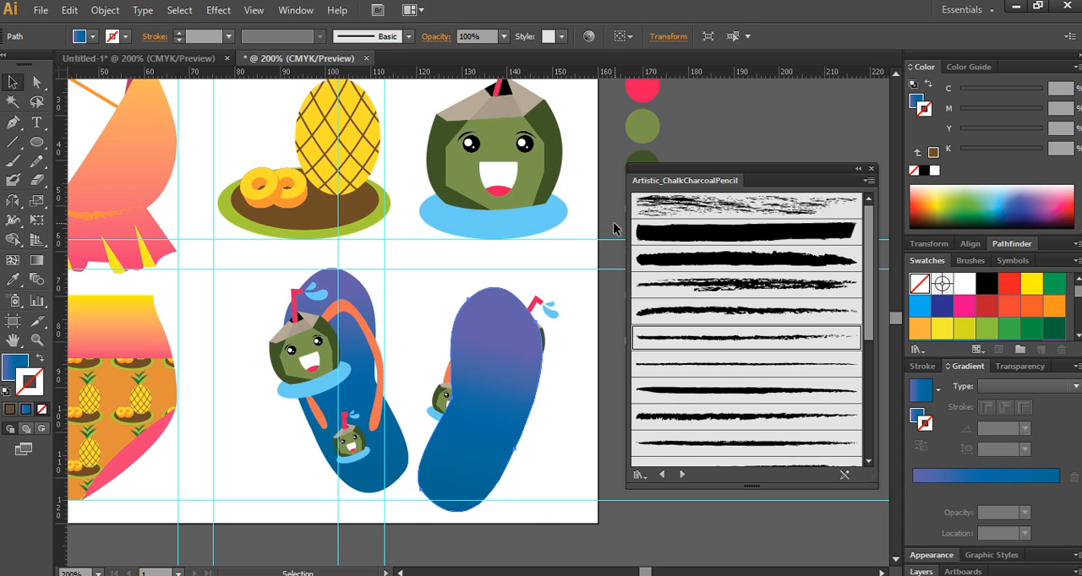
left_click(536, 306, "shift")
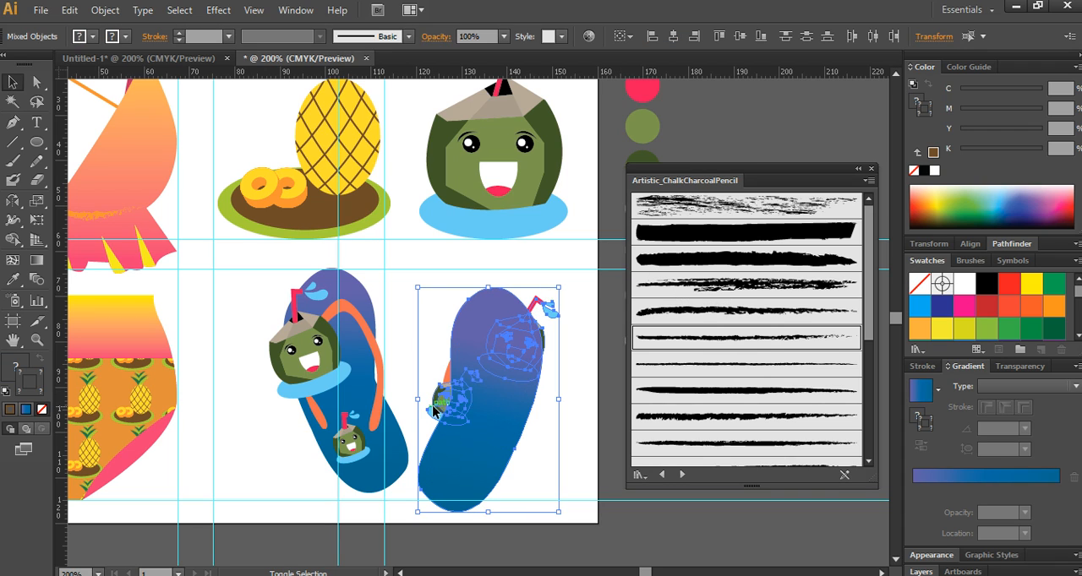
right_click(484, 404)
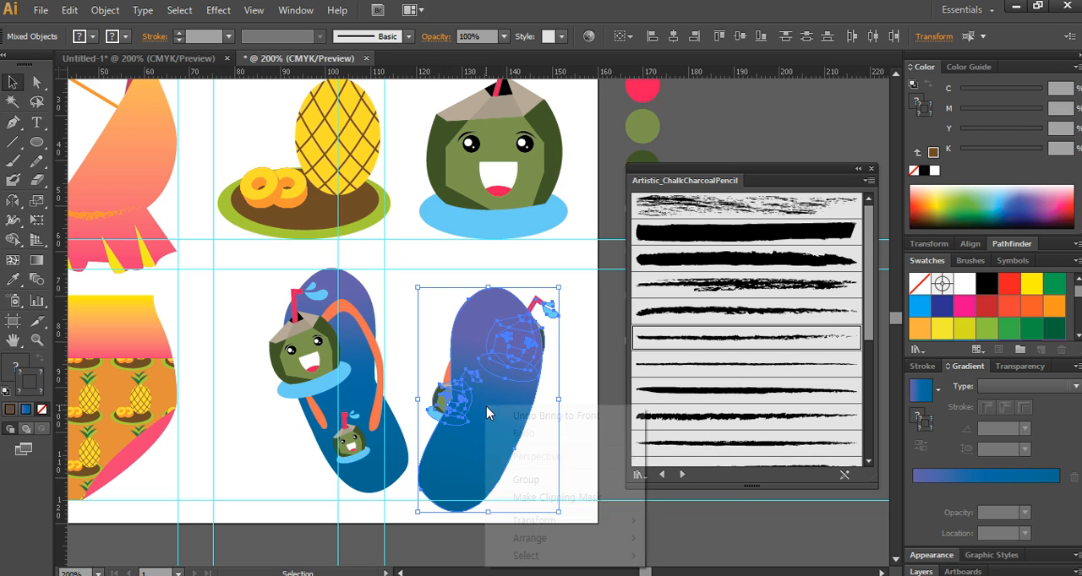
left_click(571, 498)
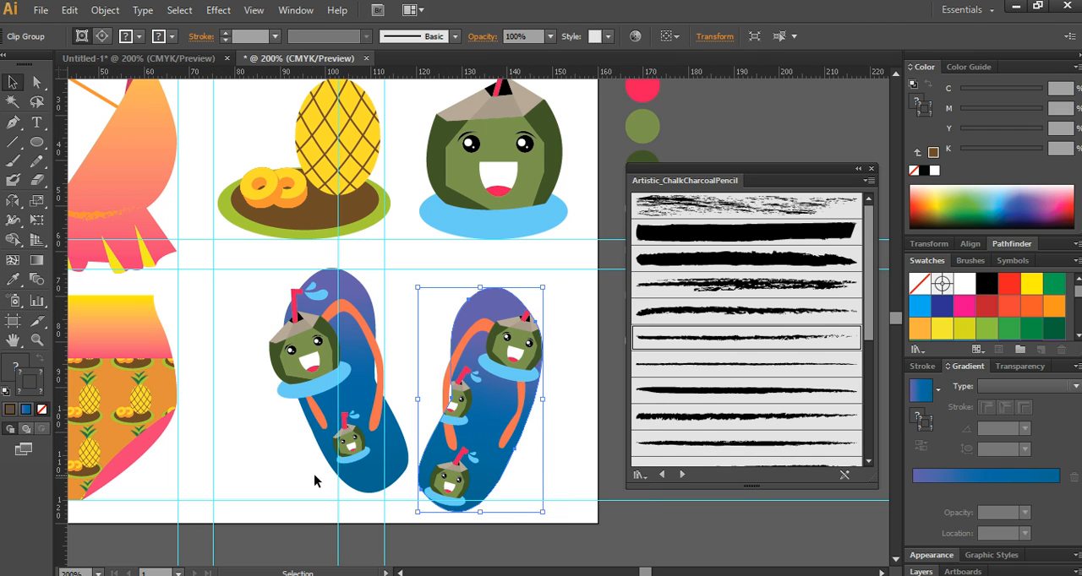
left_click(277, 449)
- Bring a copy of the left sole to the front and use it as a clipping mask for the large coconut overhanging its edge
left_click(343, 372)
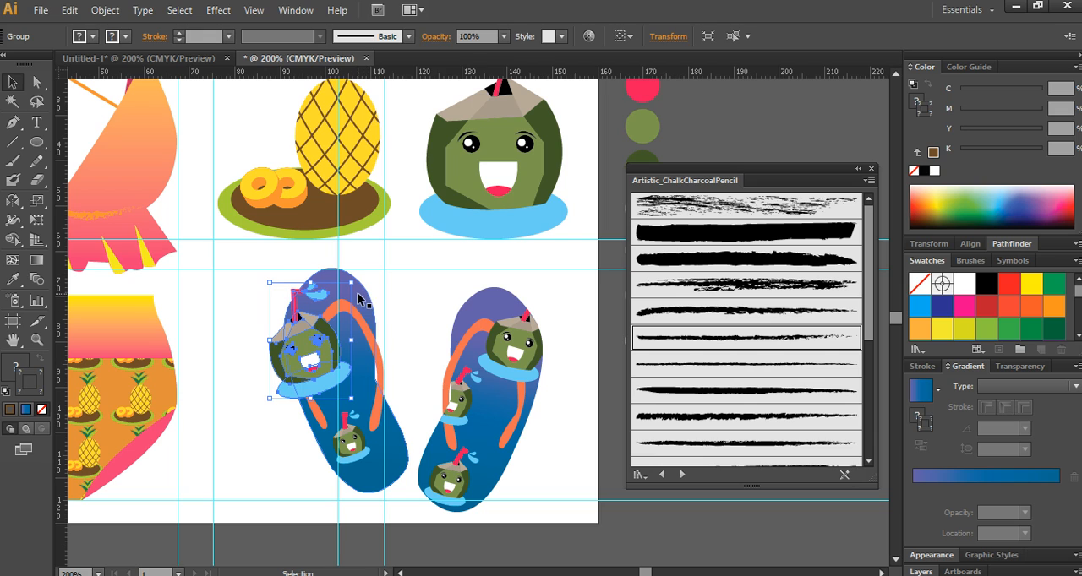
key("a")
left_click(357, 292)
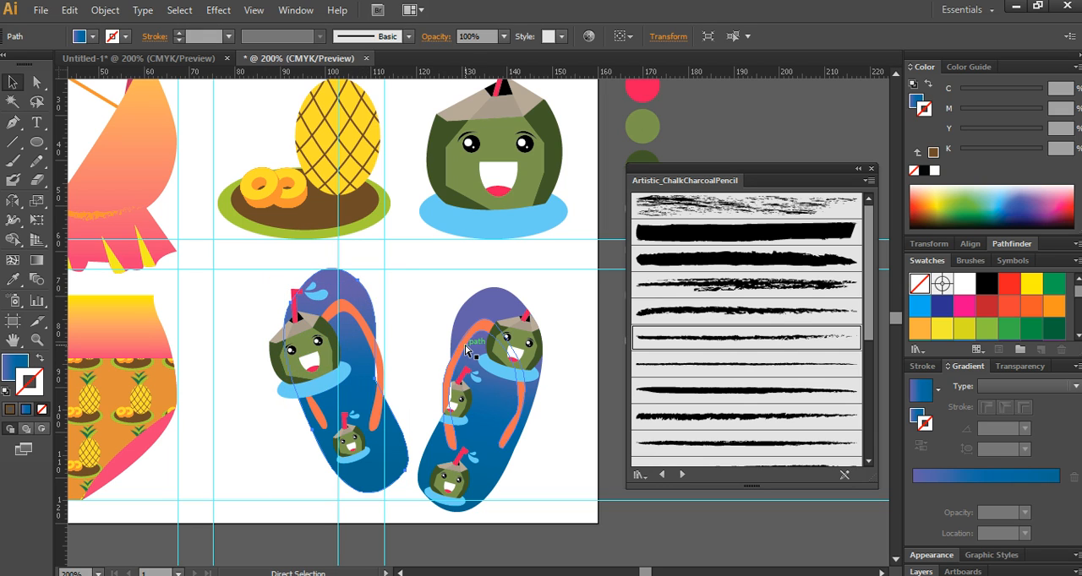
key("ctrl+shift+bracketright")
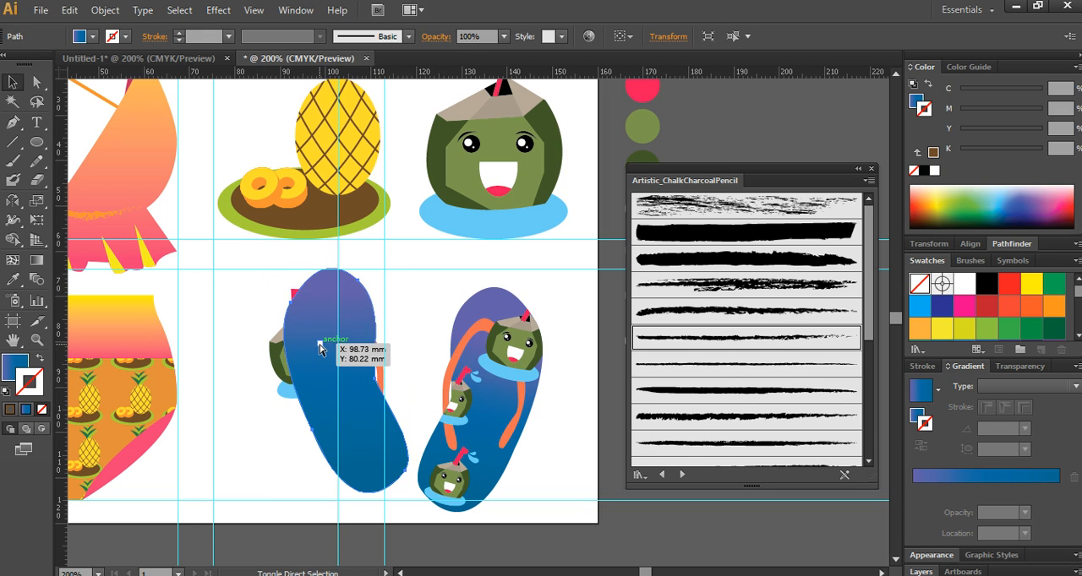
left_click(320, 348)
left_click(275, 362, "shift")
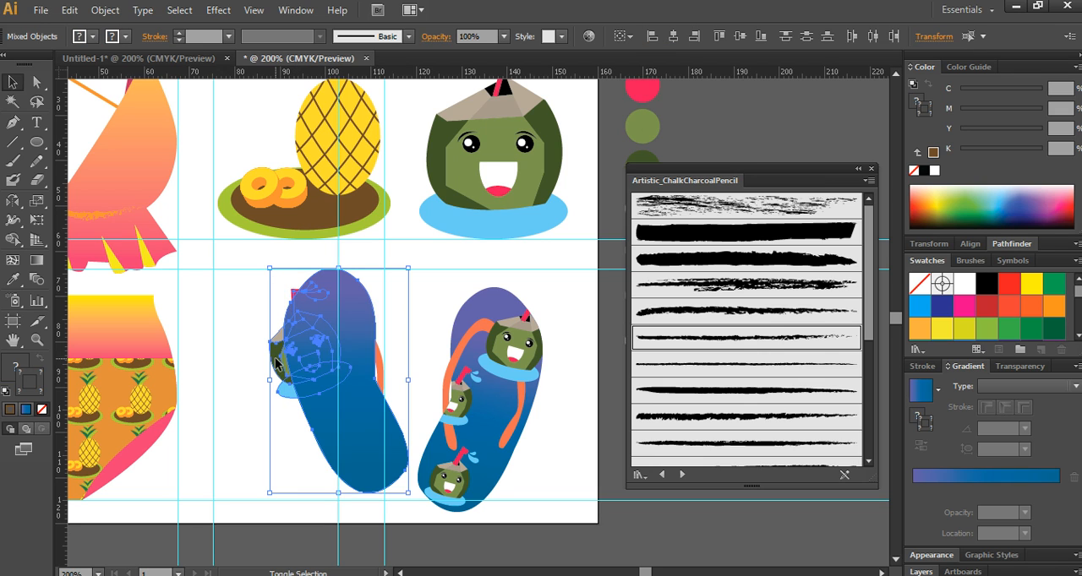
right_click(338, 347)
left_click(423, 430)
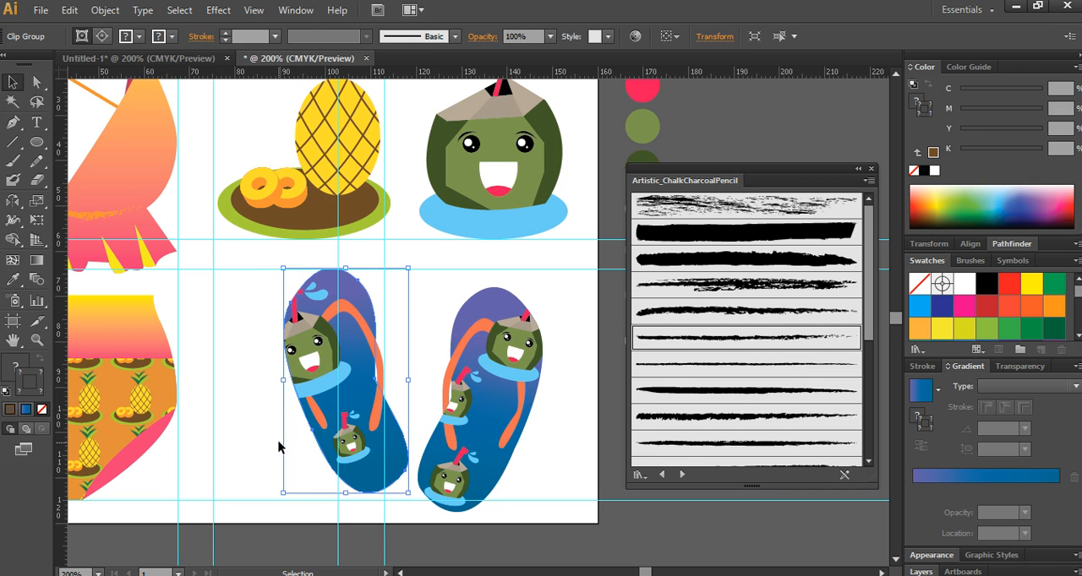
left_click(278, 441)
- Bring the orange straps of both flip-flops to the front, over the coconut decorations
left_click(376, 335)
left_click(371, 332)
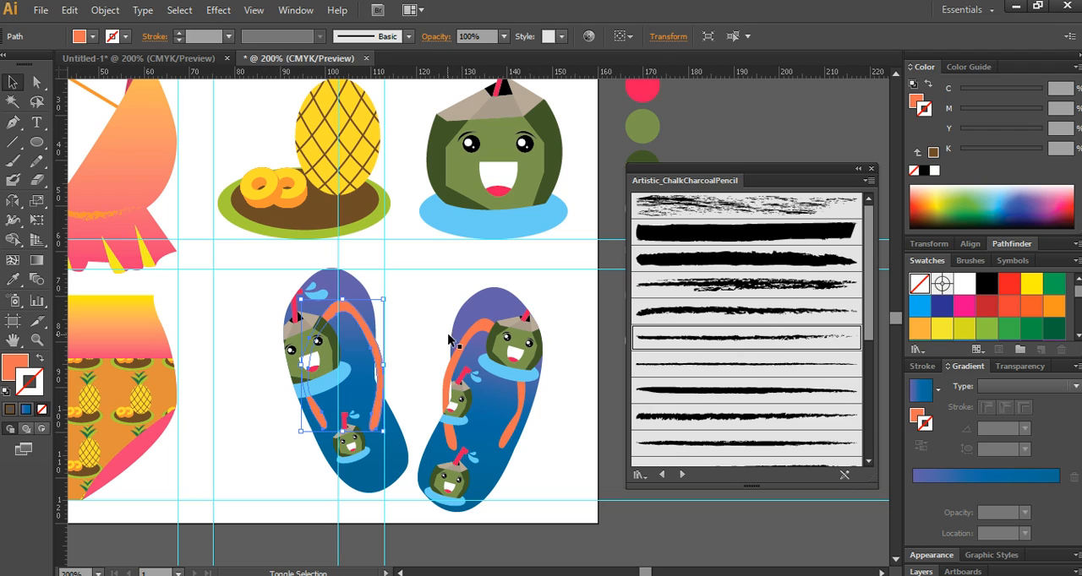
left_click(451, 341, "shift")
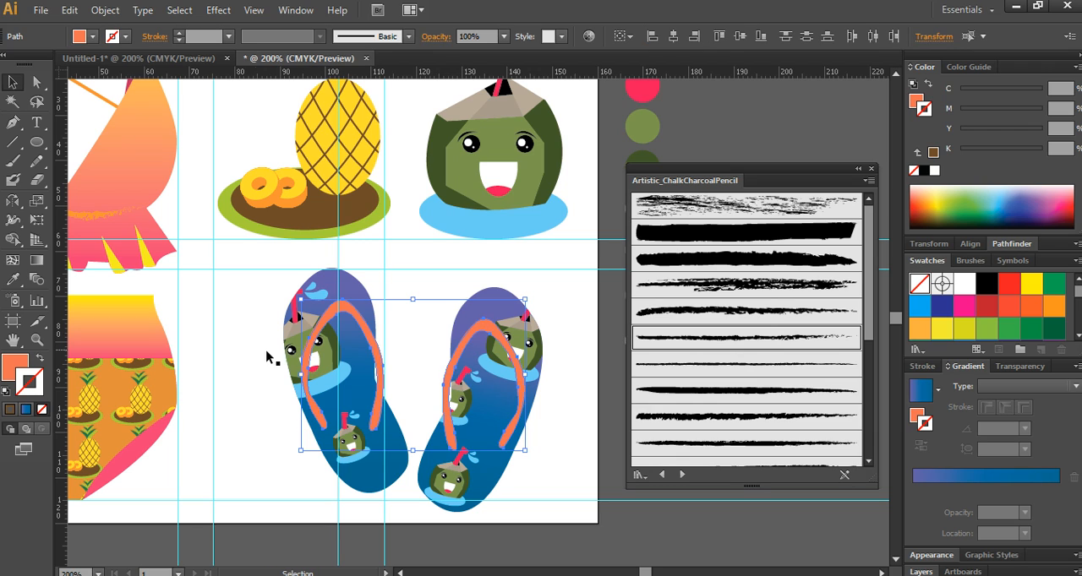
left_click(246, 335)
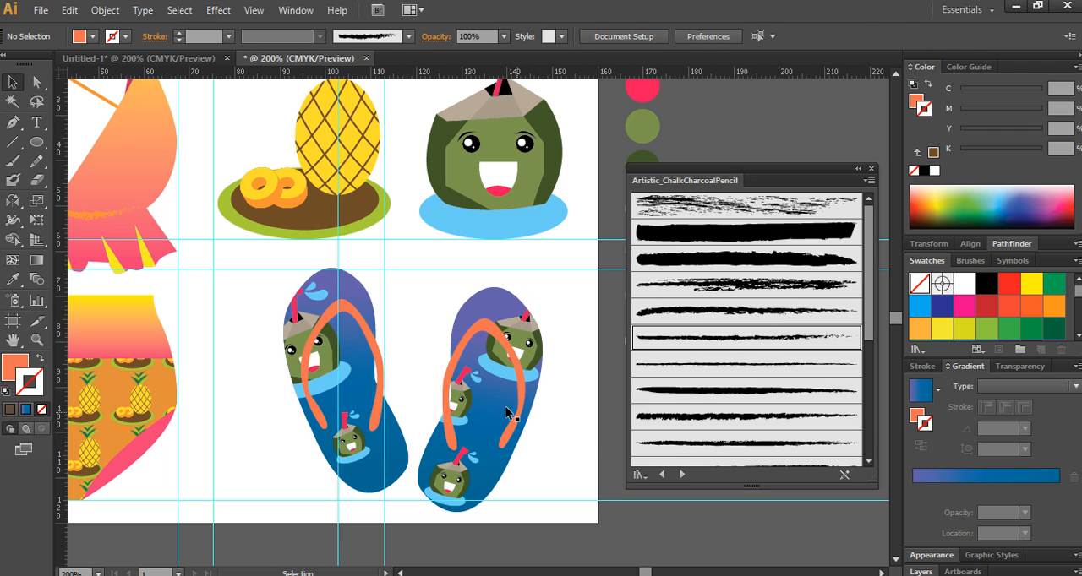
- Select the left and right flip-flop sole shapes together
left_click(353, 288)
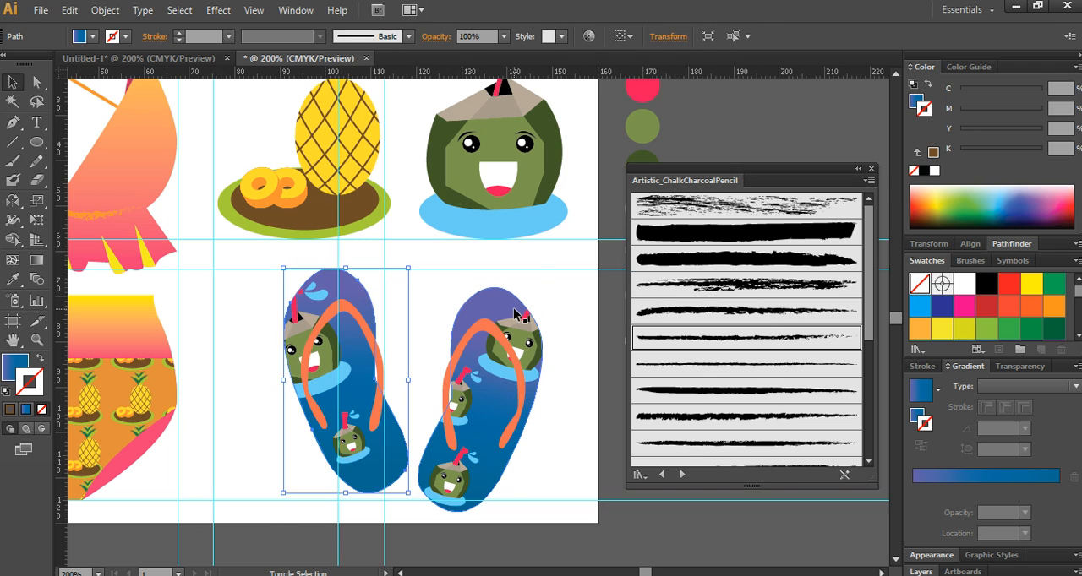
left_click(516, 313, "shift")
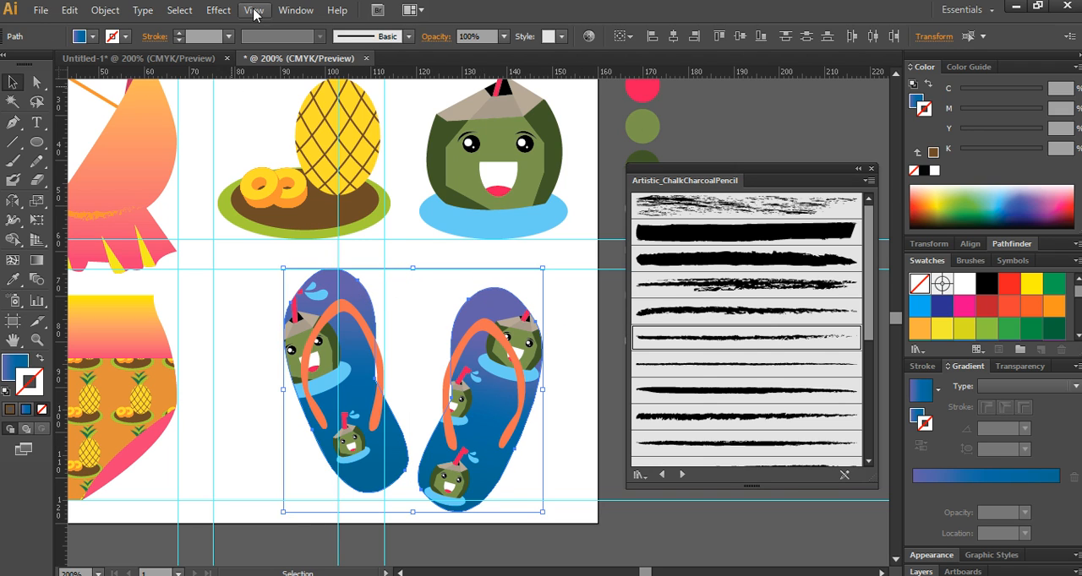
left_click(218, 10)
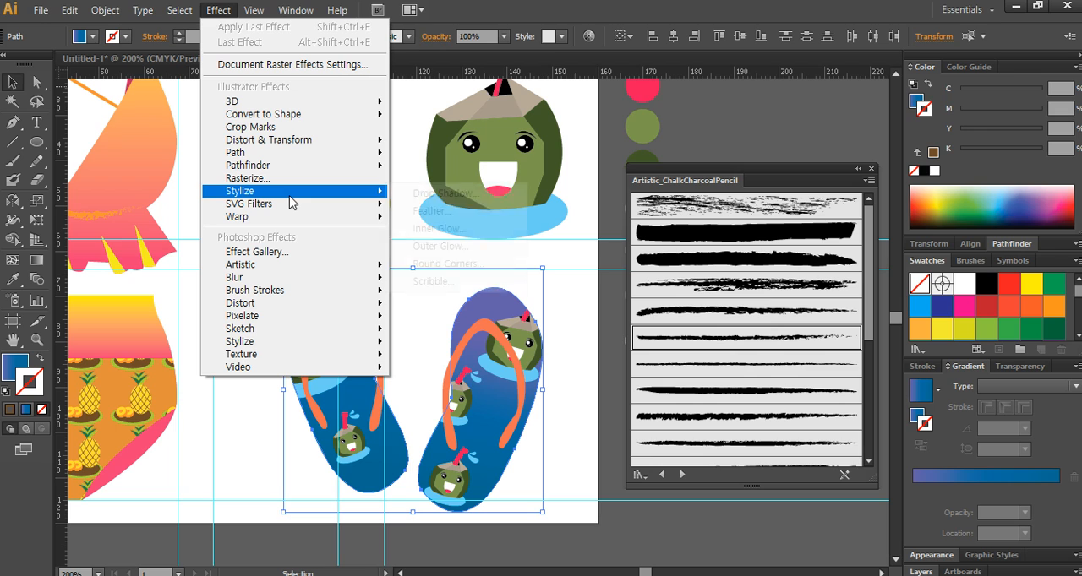
mouse_move(355, 191)
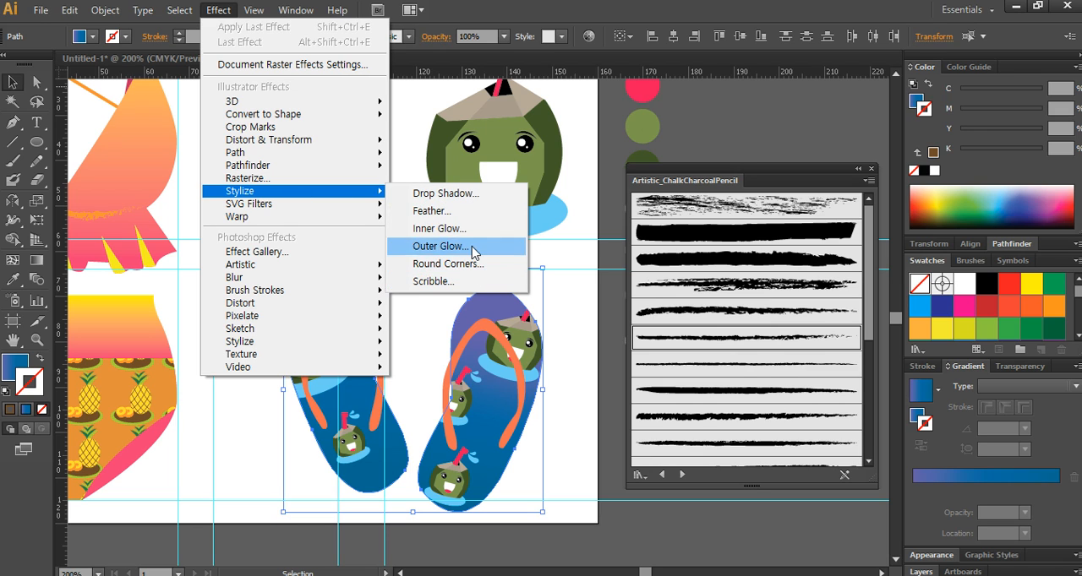
left_click(470, 197)
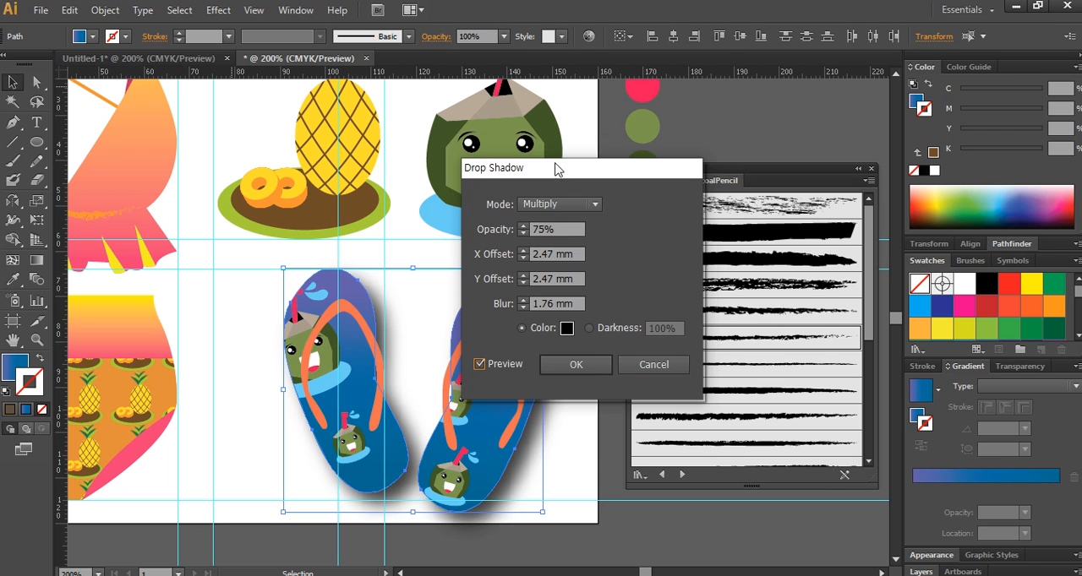
left_click_drag(556, 169, 580, 95)
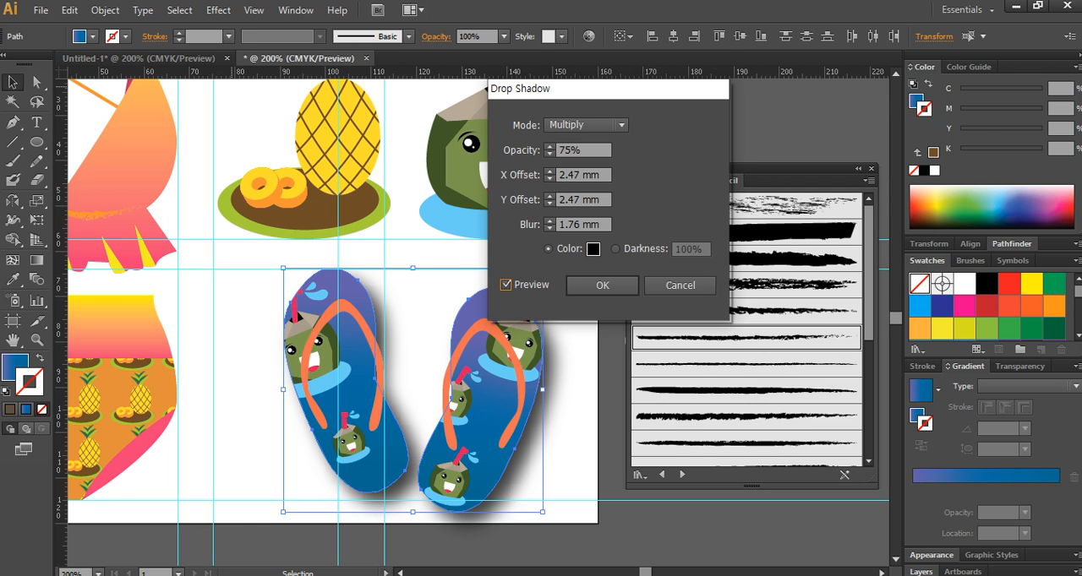
left_click_drag(1, 74, 358, 37)
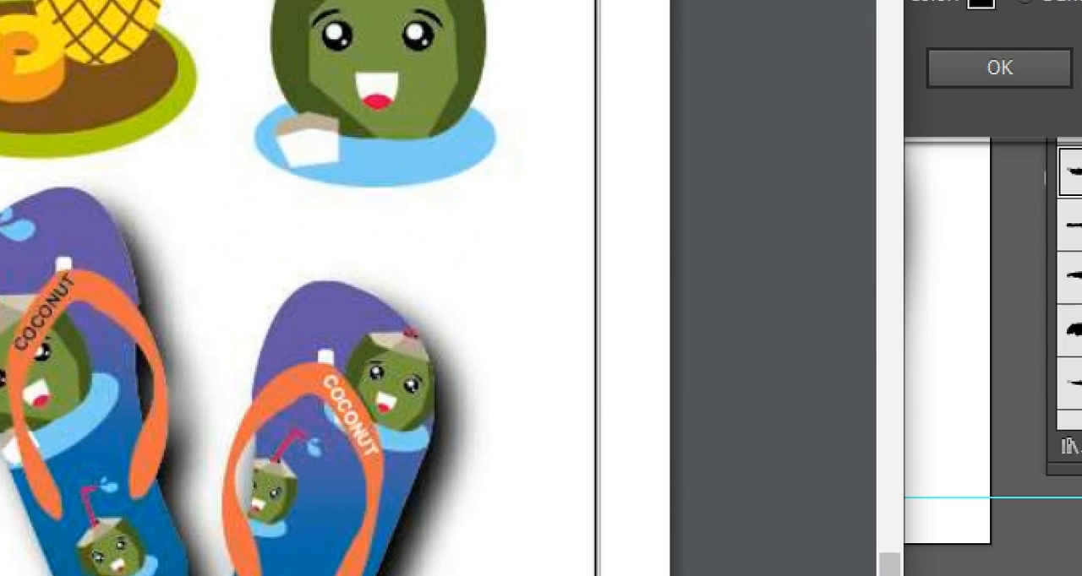
mouse_move(431, 448)
left_mouse_down()
mouse_move(367, 553)
mouse_move(439, 457)
left_mouse_up()
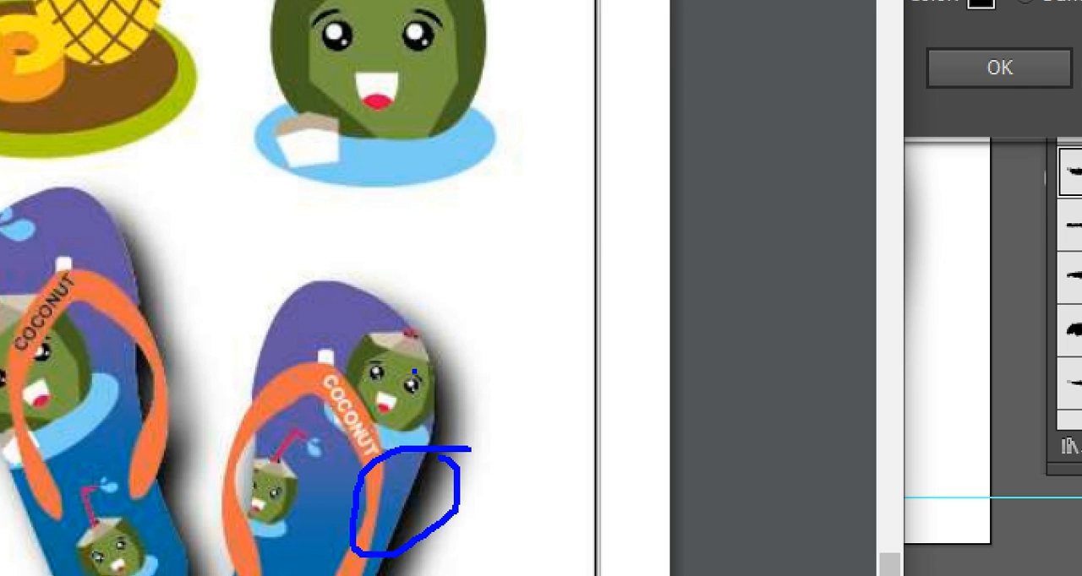
key("Escape")
left_click_drag(291, 33, 1, 44)
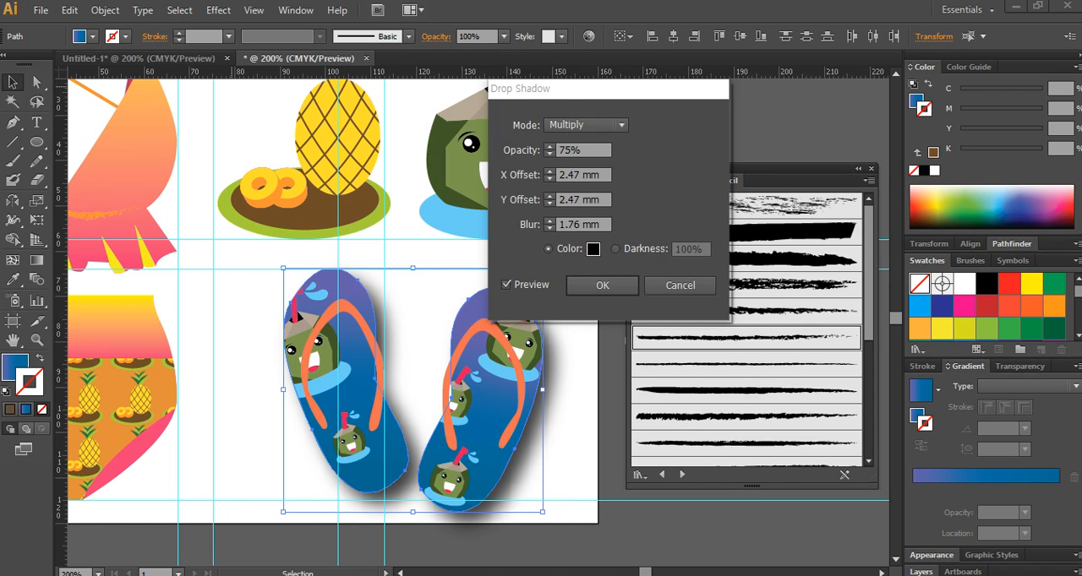
left_click(599, 152)
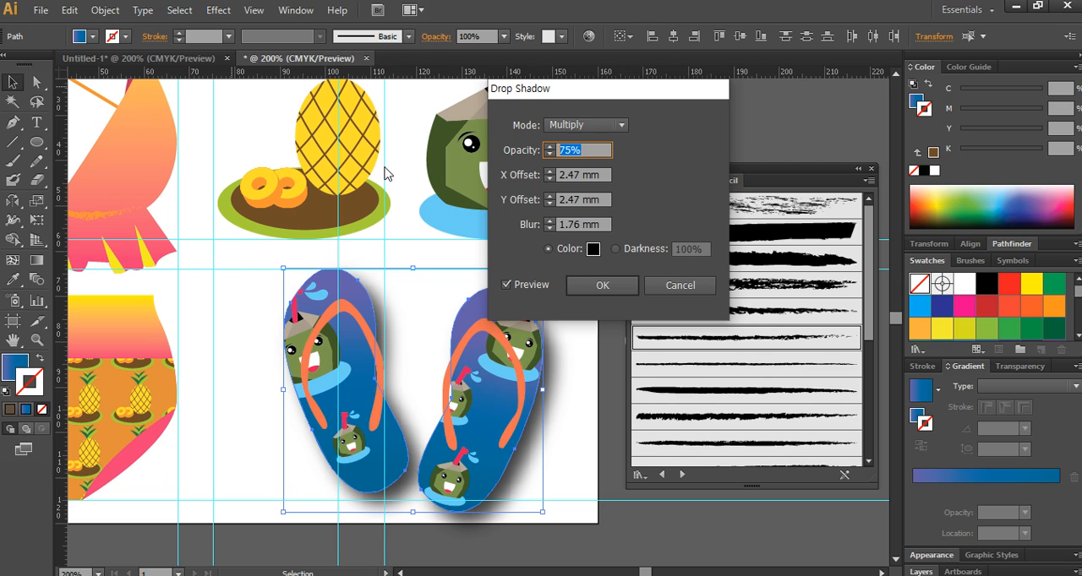
type("100")
left_click(506, 284)
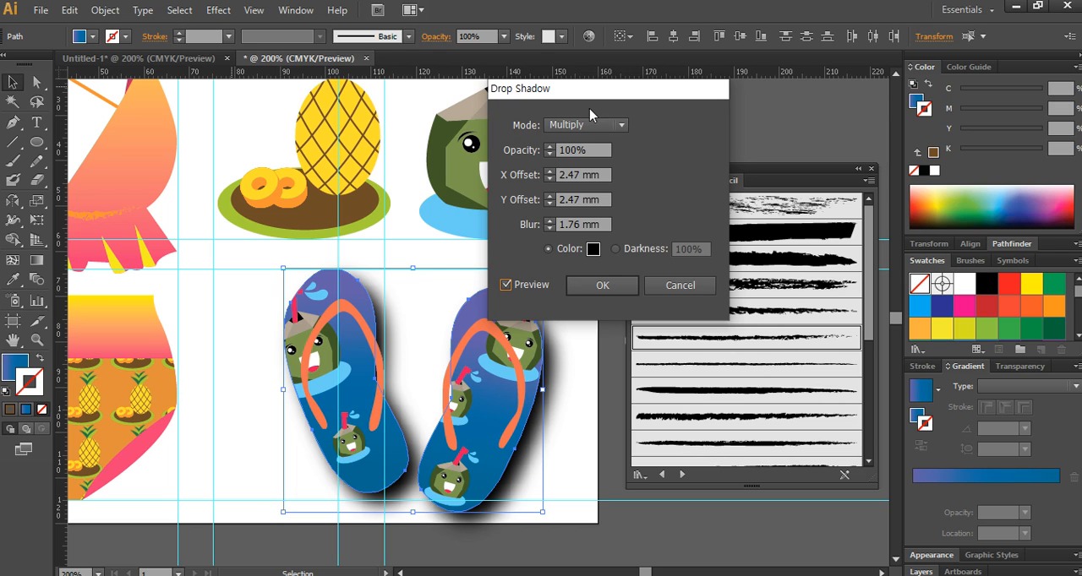
left_click(548, 151)
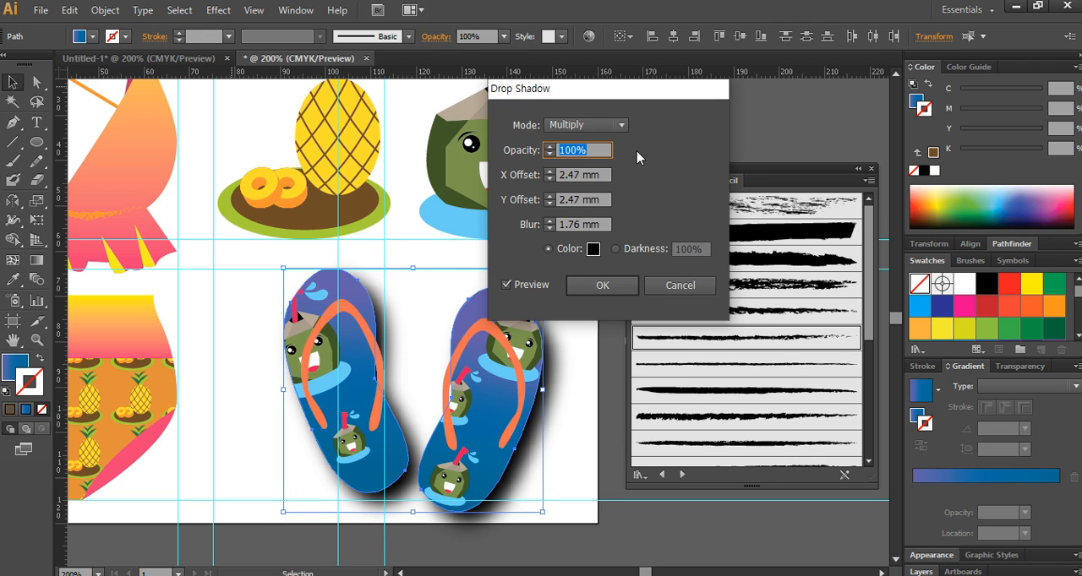
key("Escape")
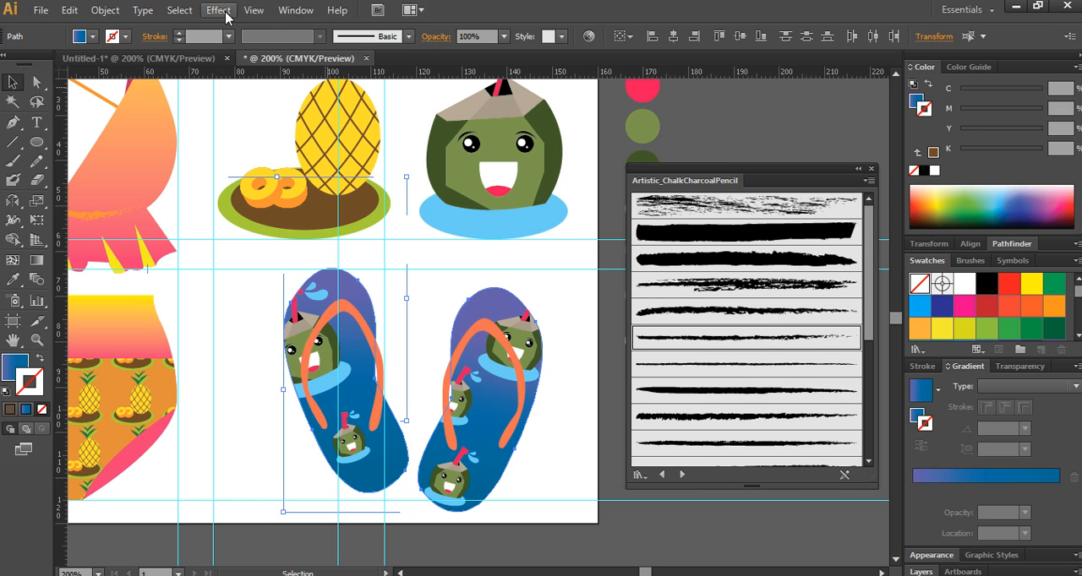
- Apply a Drop Shadow effect with 100% opacity to both selected flip-flop soles
left_click(216, 11)
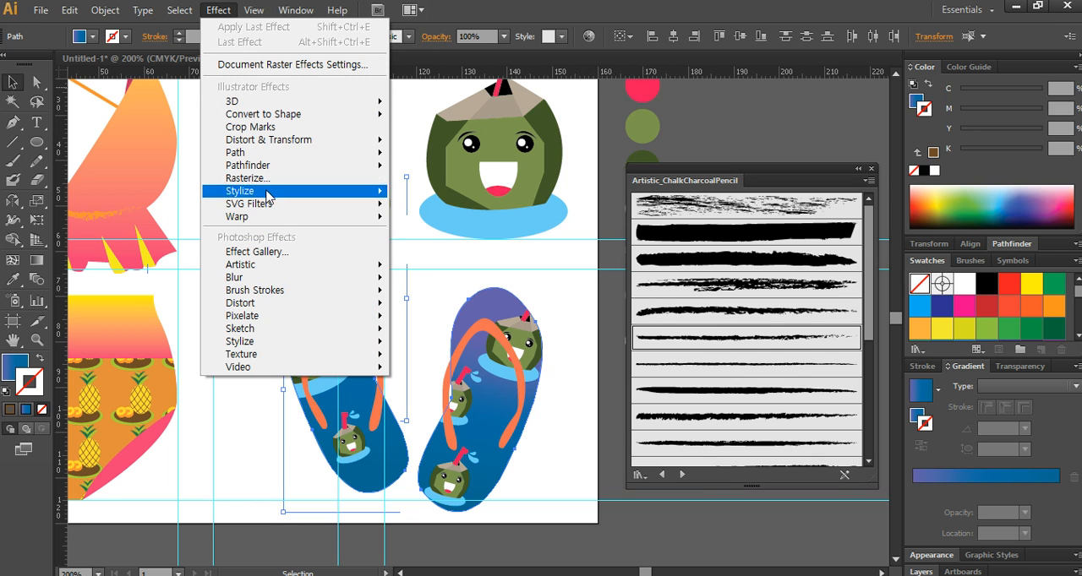
mouse_move(269, 194)
left_click(434, 194)
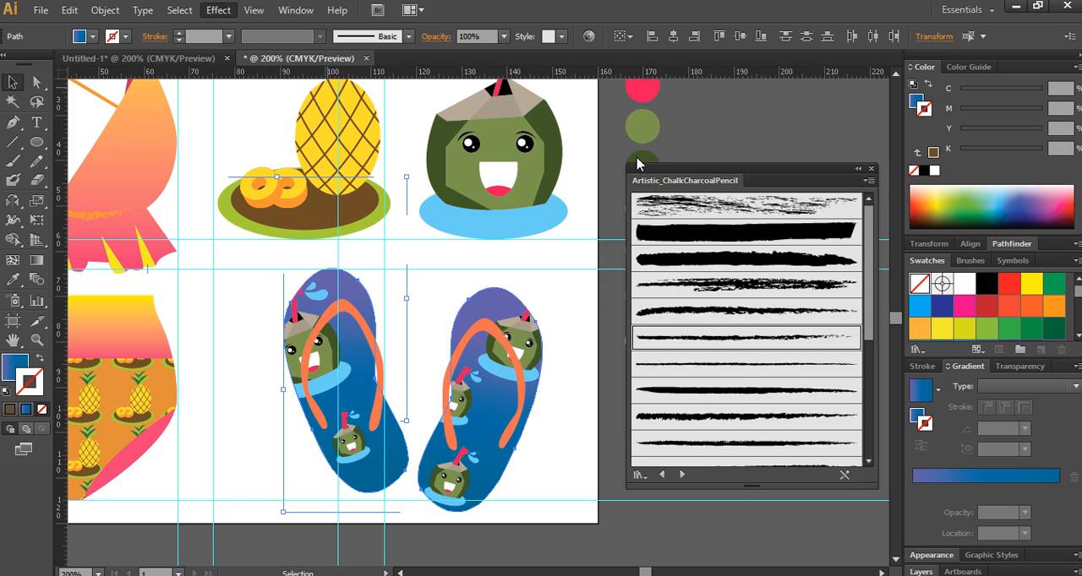
key("Tab")
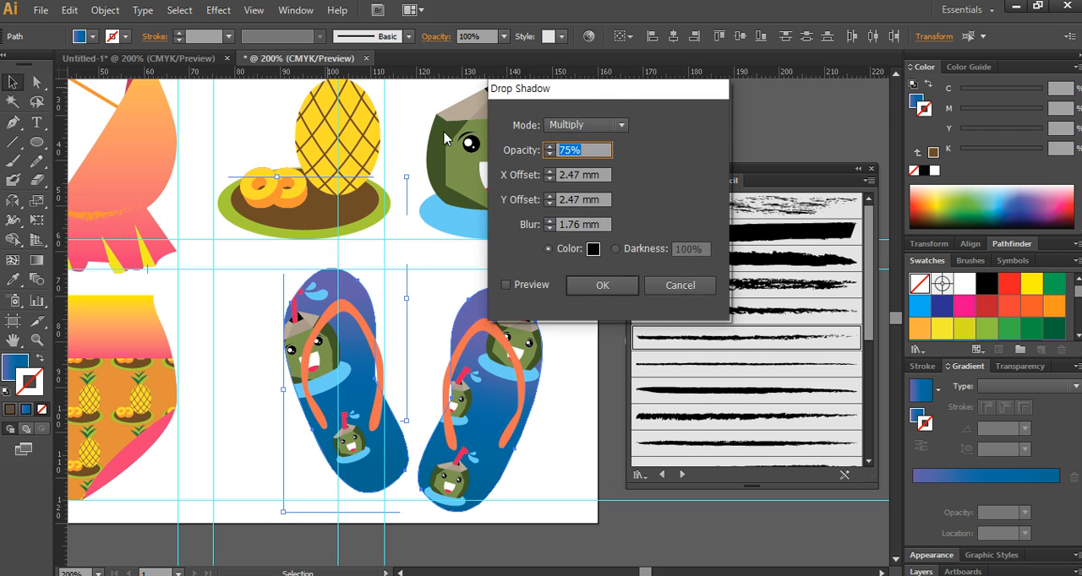
type("100")
left_click(608, 286)
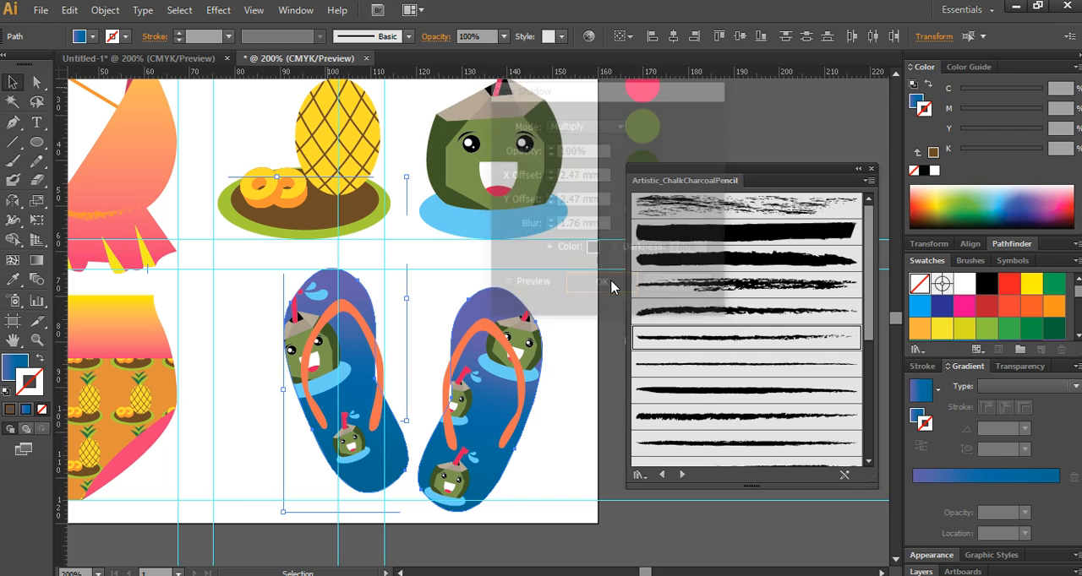
left_click(577, 325)
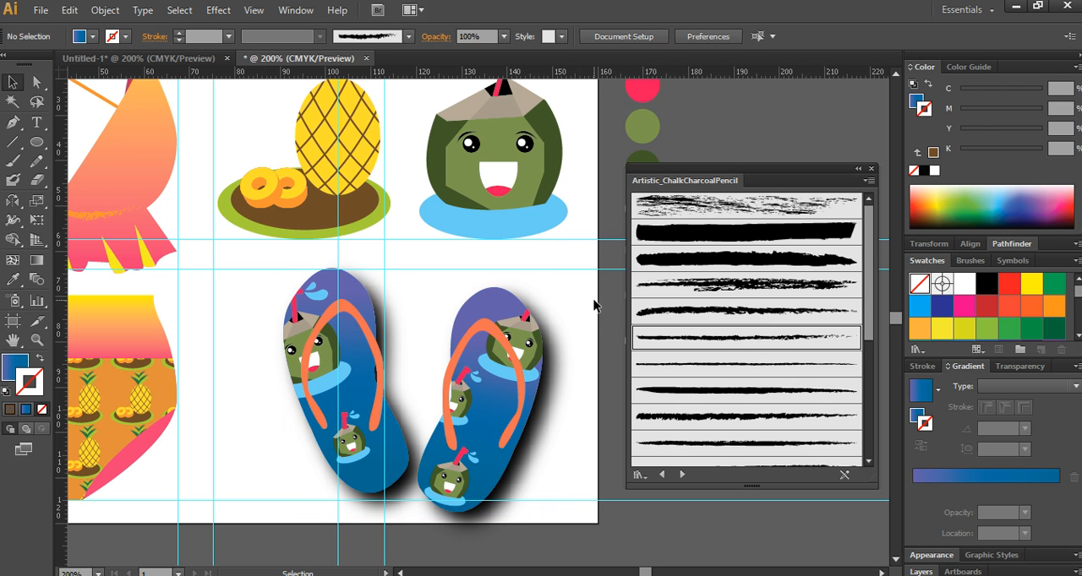
- Delete all the colour reference circles beside and above the artboard
left_click_drag(227, 297, 394, 275)
scroll(395, 274, "down", 2)
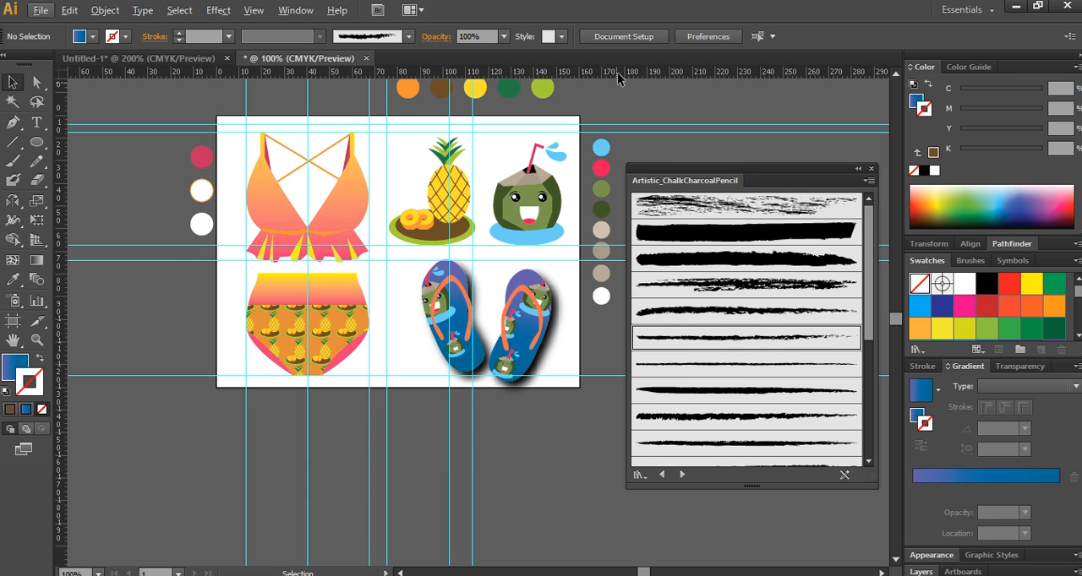
left_click_drag(651, 133, 602, 321)
key("Delete")
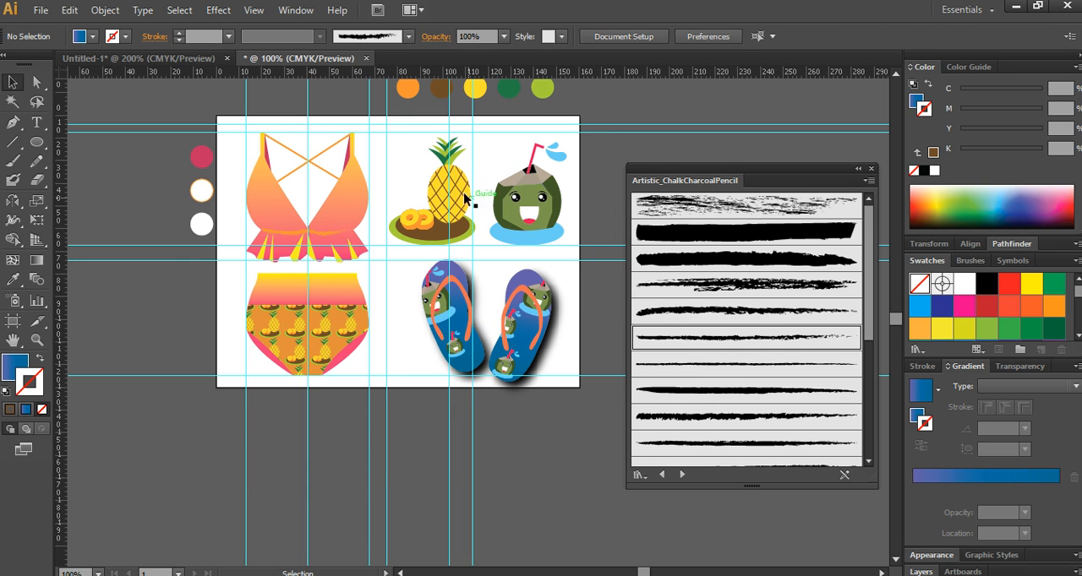
left_click_drag(425, 166, 410, 272)
left_click_drag(362, 164, 539, 205)
key("Delete")
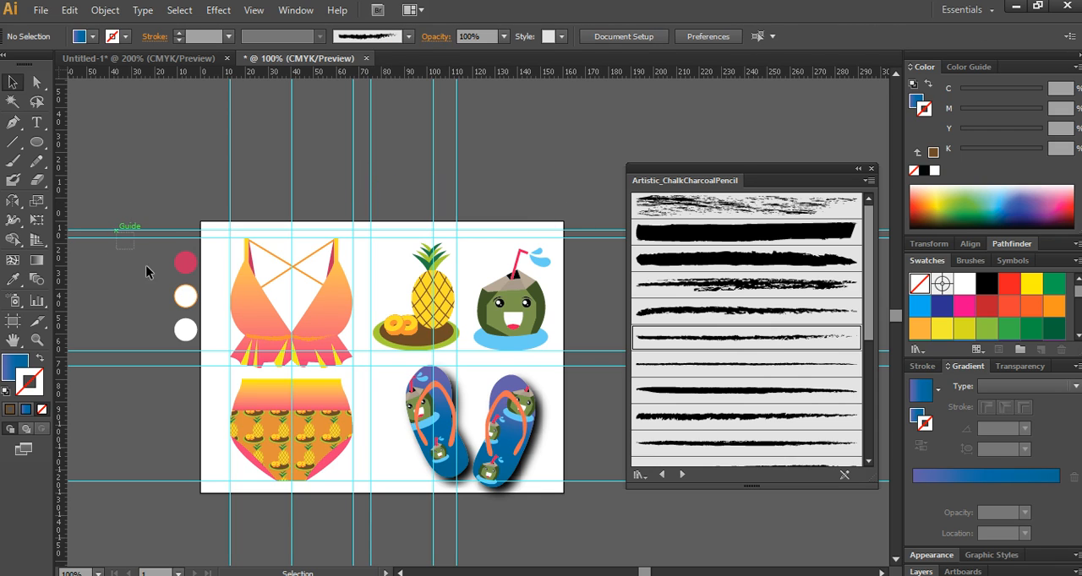
left_click_drag(150, 272, 193, 374)
key("Delete")
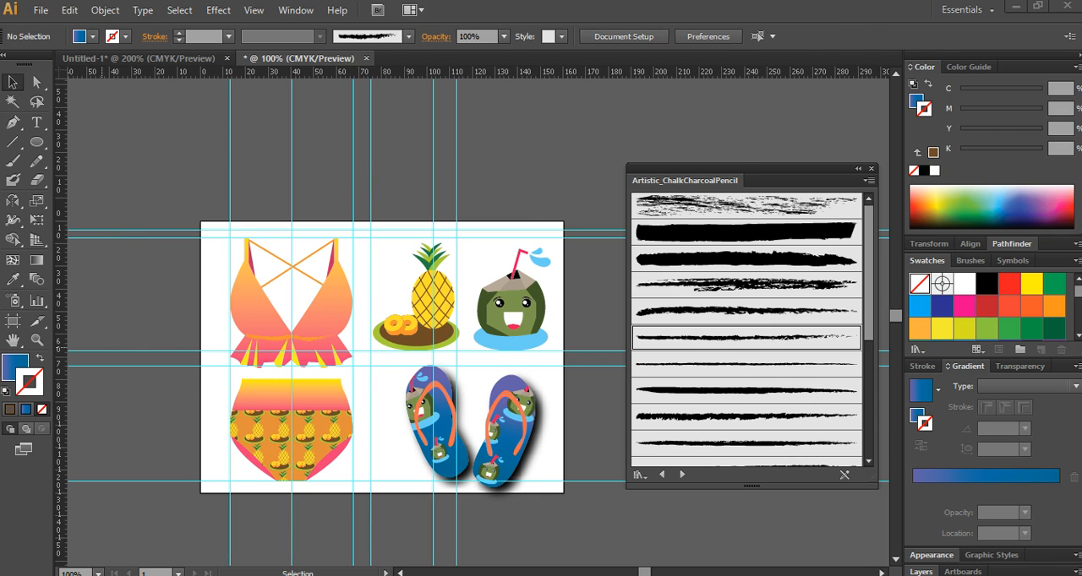
- Add the text "Summer TIME" on the waistband of the bikini bottoms and set its font to Times New Roman
left_click(36, 122)
left_click(258, 393)
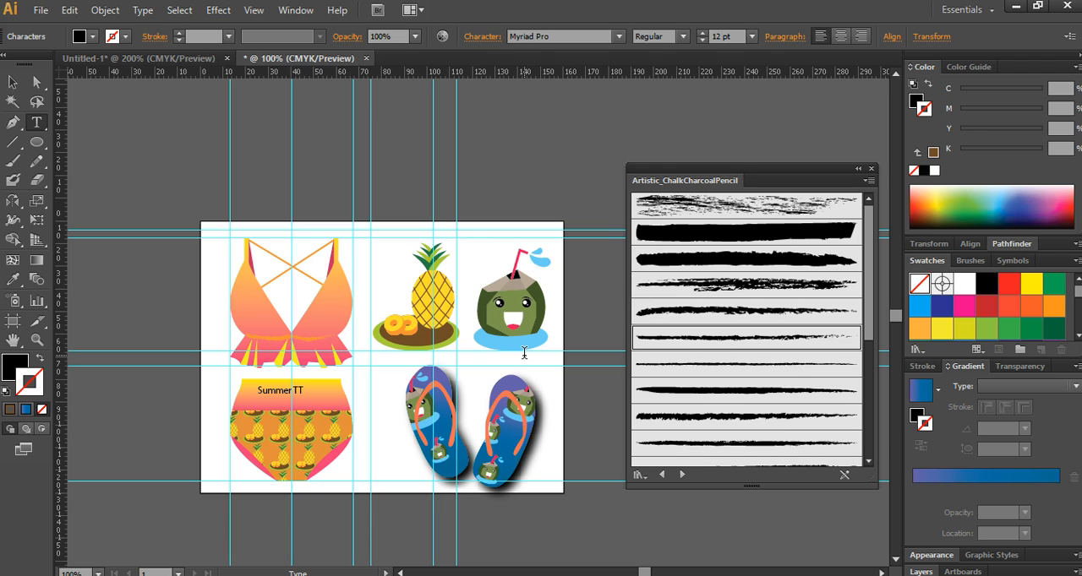
key("ctrl+a")
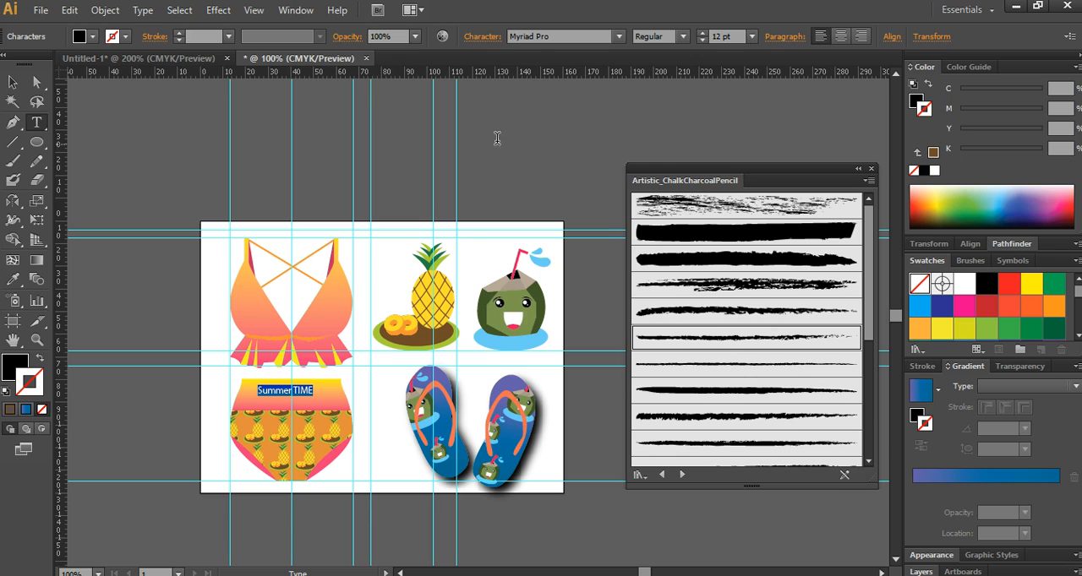
left_click(512, 37)
type("ari")
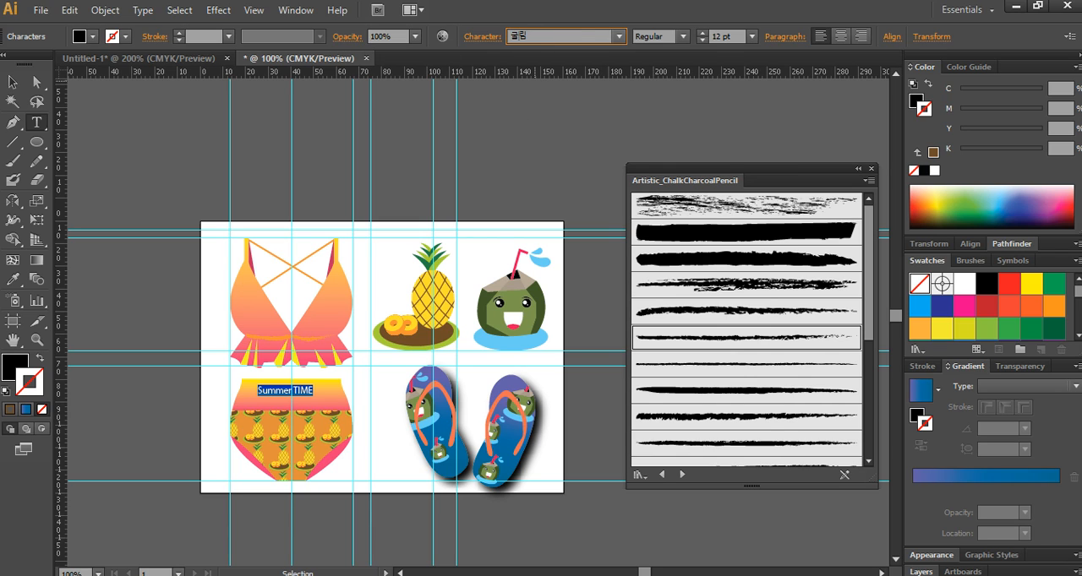
type("e")
type("ti")
key("Return")
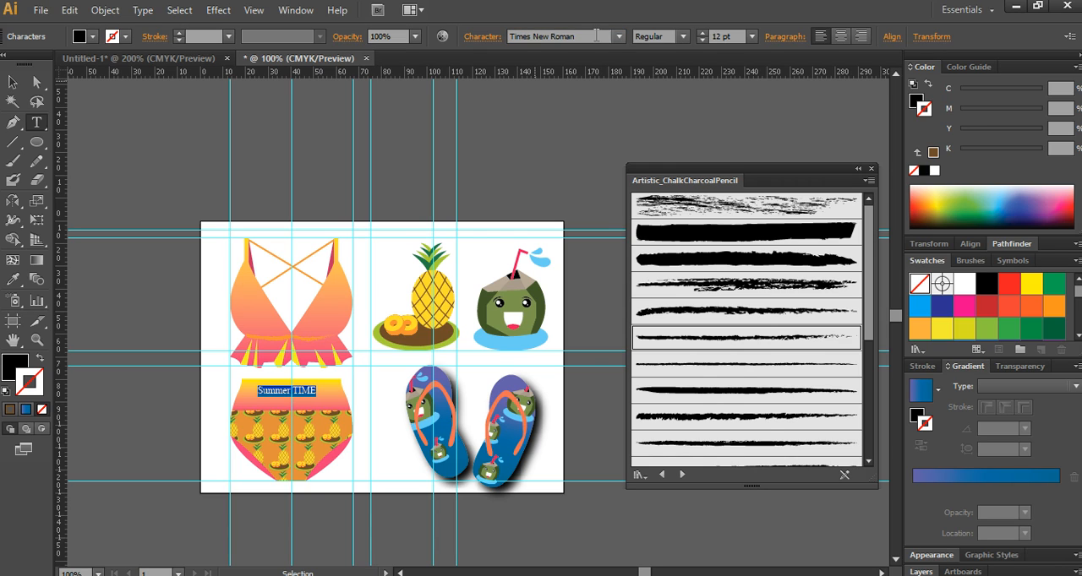
- Set the "Summer TIME" text to Bold style at 16 pt
left_click(663, 36)
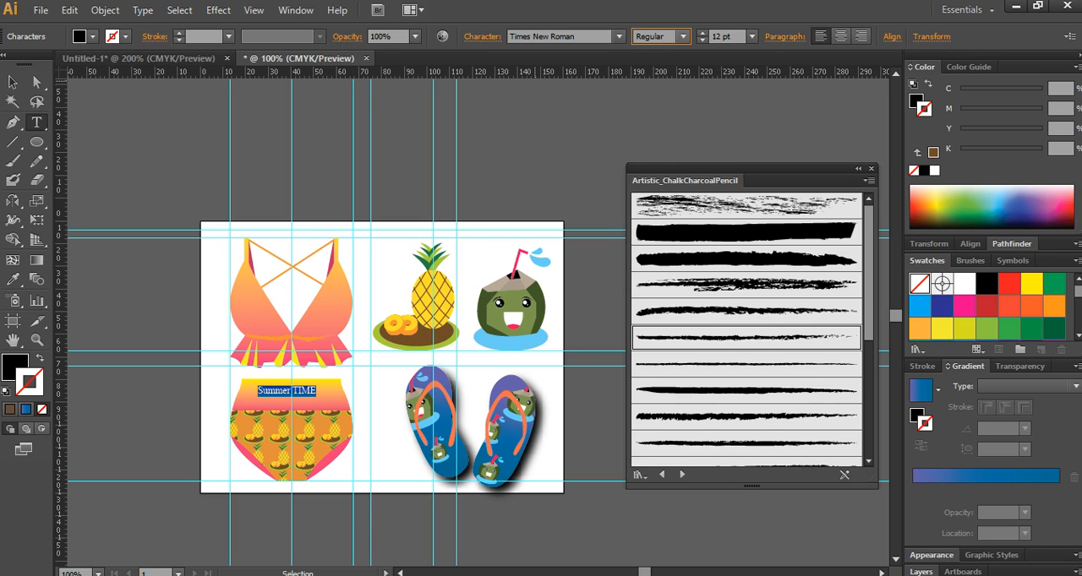
key("Down")
key("Down")
key("Down")
key("Up")
left_click(728, 40)
key("Up")
key("Up")
key("Up")
key("Up")
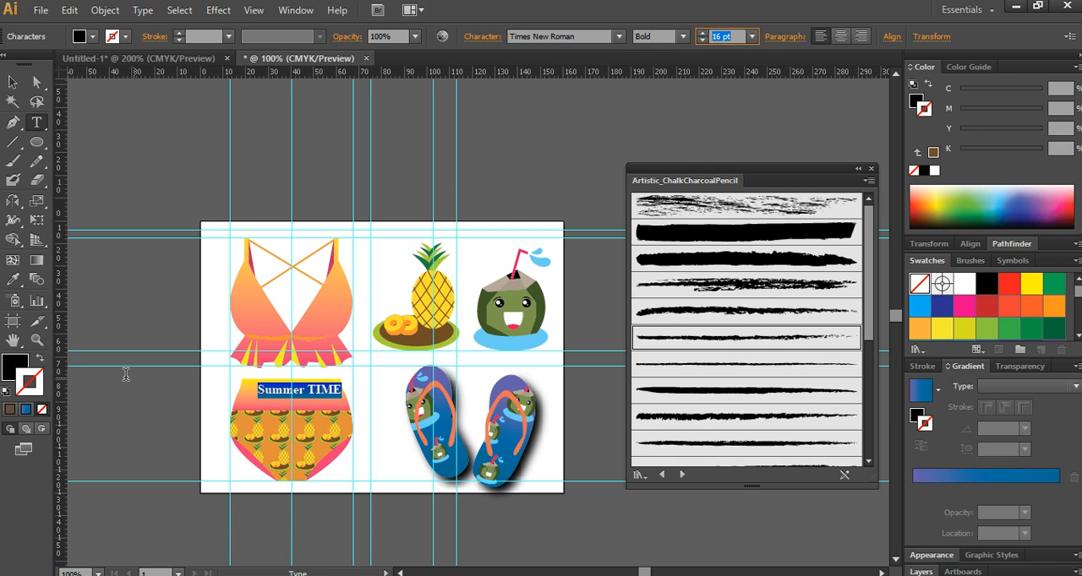
- Fill the "Summer TIME" text with white (ffffff) and shift it slightly to centre it on the waistband
left_click(12, 366)
double_click(11, 367)
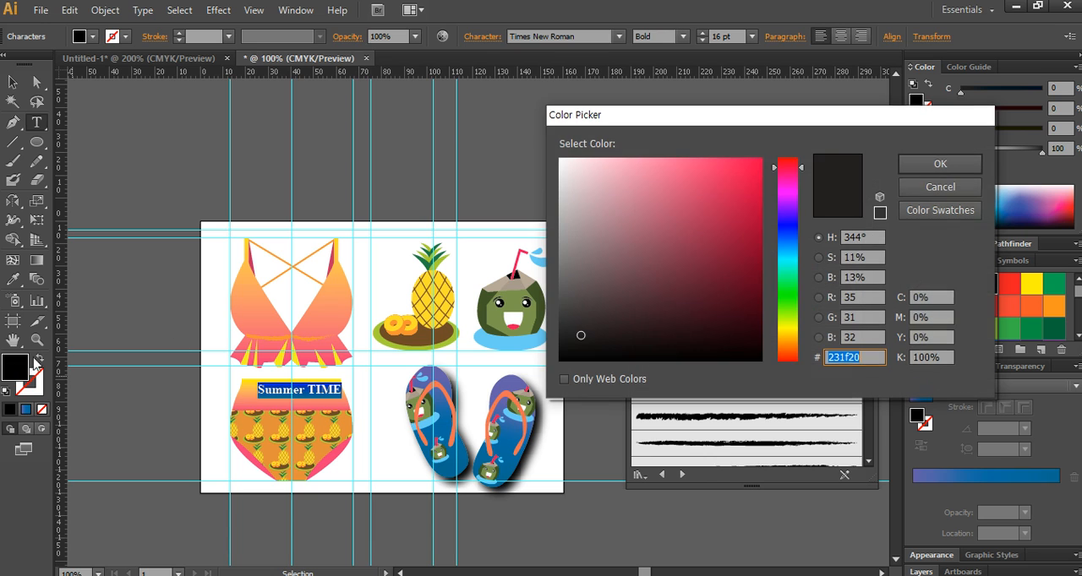
left_click_drag(708, 220, 530, 129)
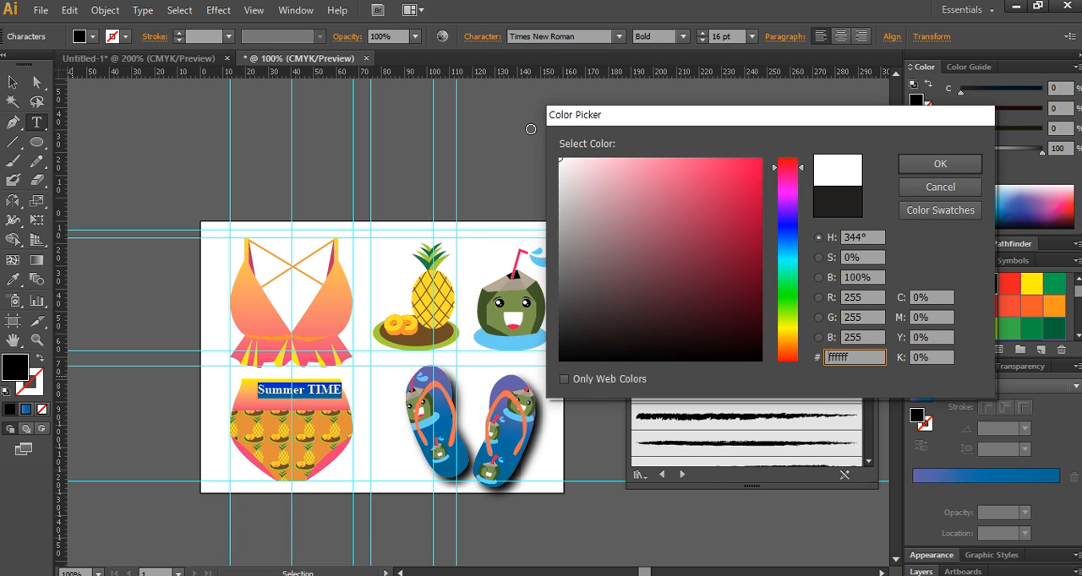
left_click(939, 165)
key("Escape")
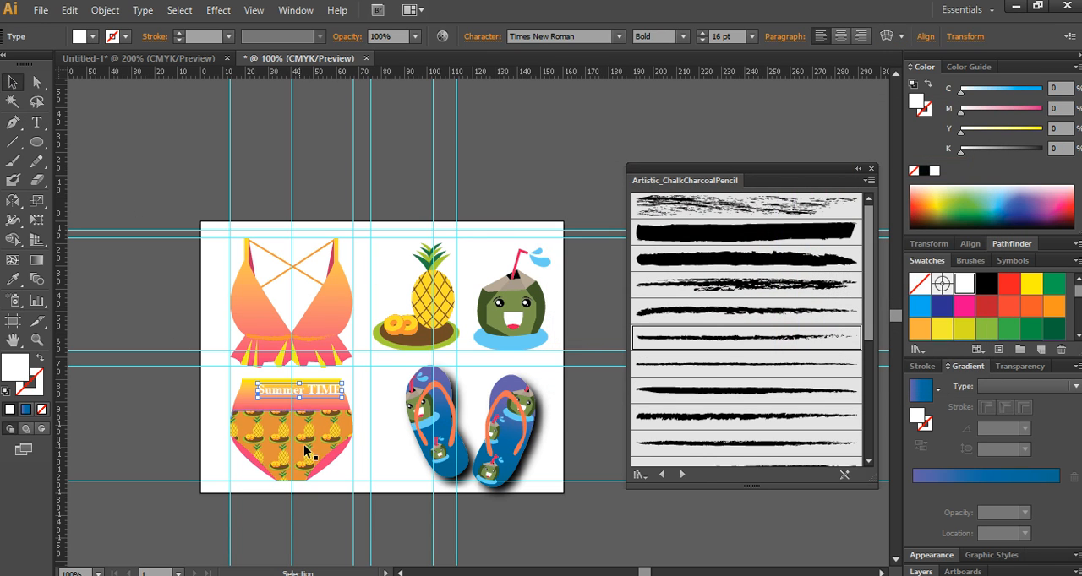
left_click(366, 548)
left_click_drag(316, 388, 315, 390)
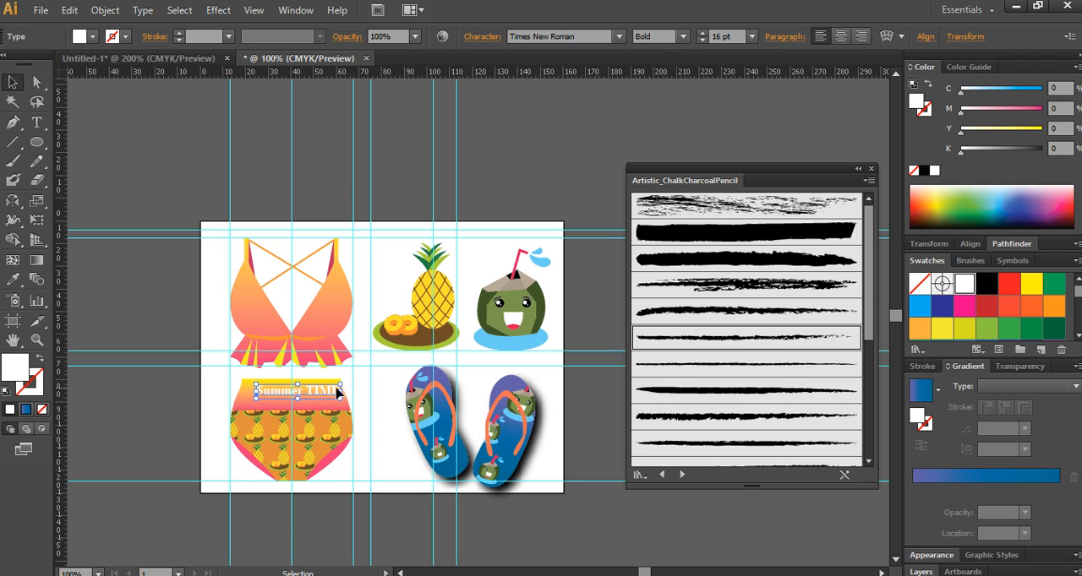
- Nudge the "Summer TIME" text slightly left and down within the waistband of the bikini bottoms
key("Left")
key("Left")
key("Left")
key("Left")
key("Left")
key("Left")
key("Down")
key("Down")
key("Down")
key("Down")
key("Down")
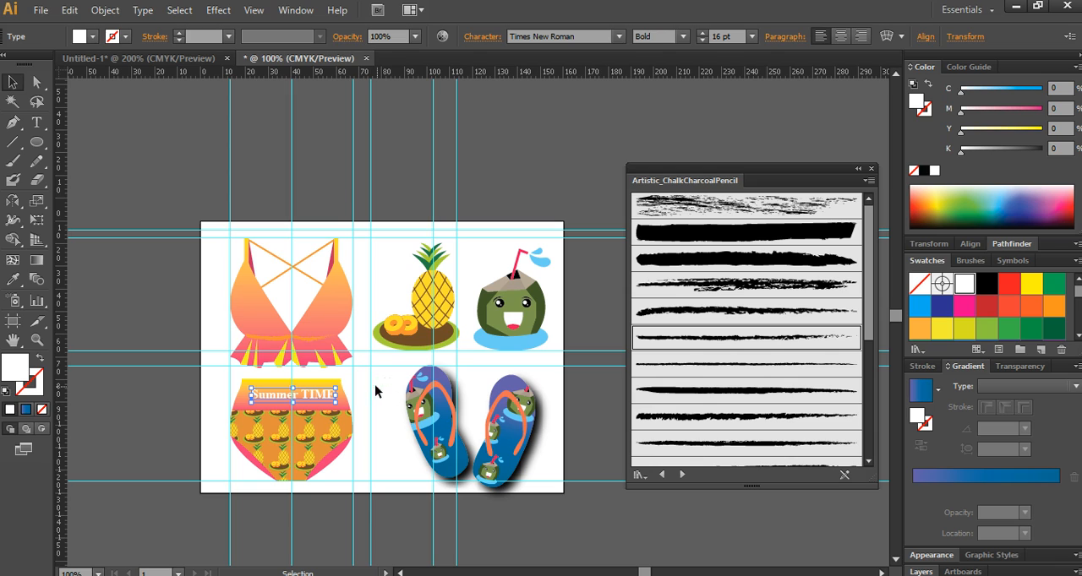
- Add the text "COCONUT" over the left flip-flop and set its font to Arial
left_click(36, 122)
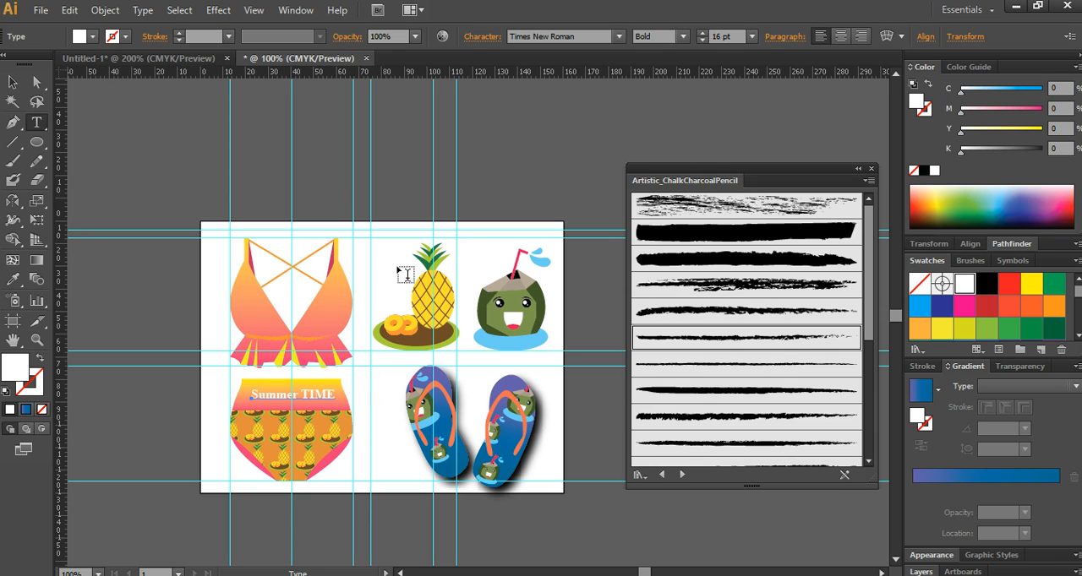
left_click(388, 419)
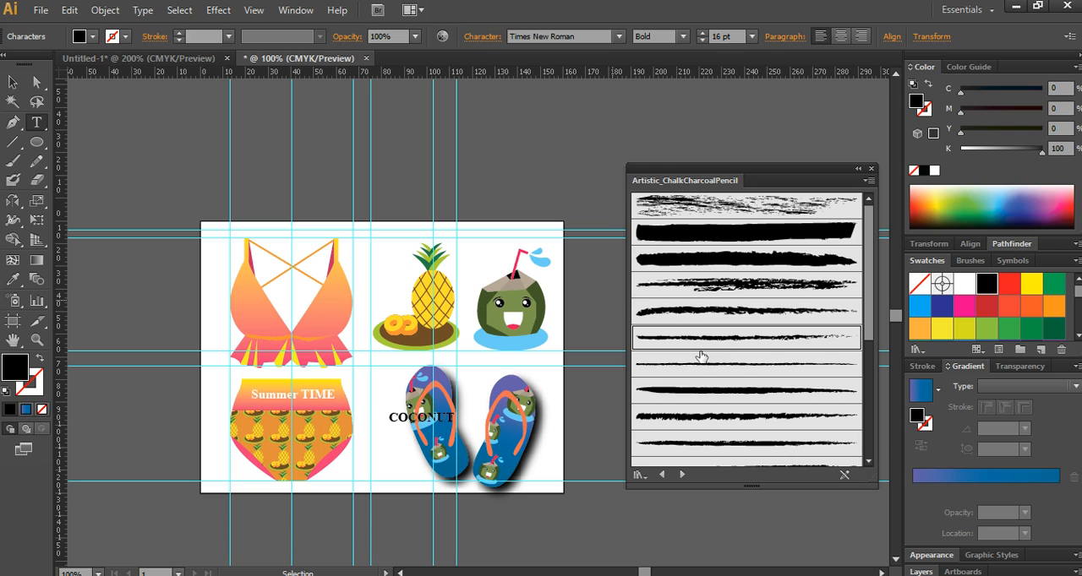
key("ctrl+a")
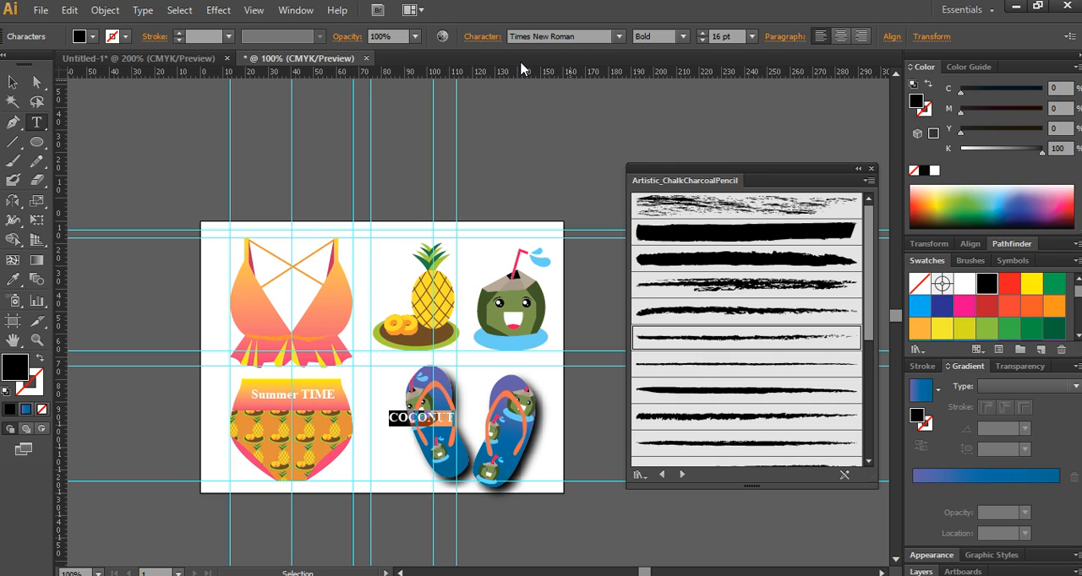
left_click(594, 38)
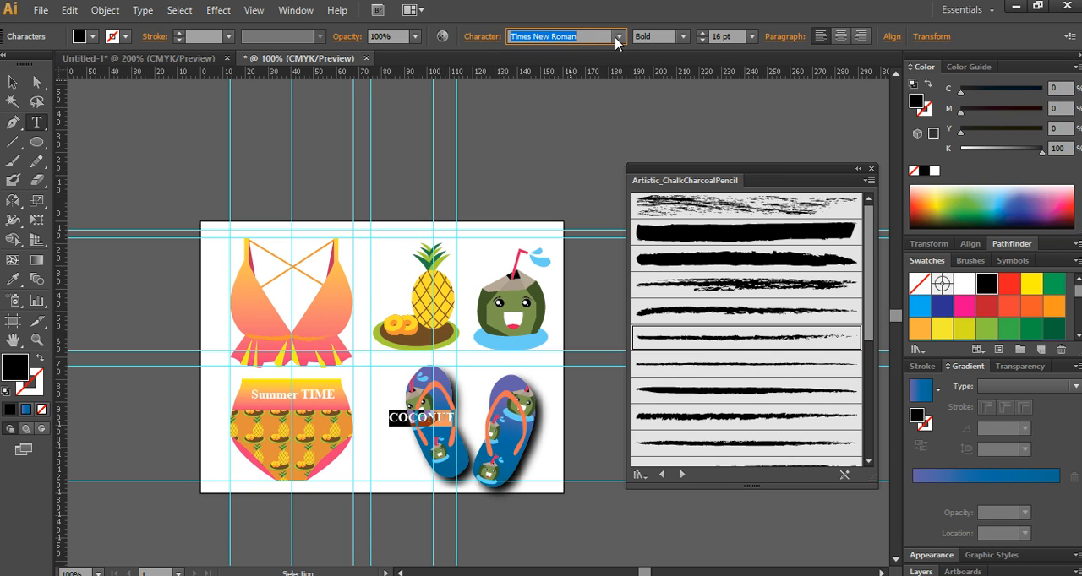
type("al Unicode MS Regular")
left_click(622, 38)
left_click(622, 38)
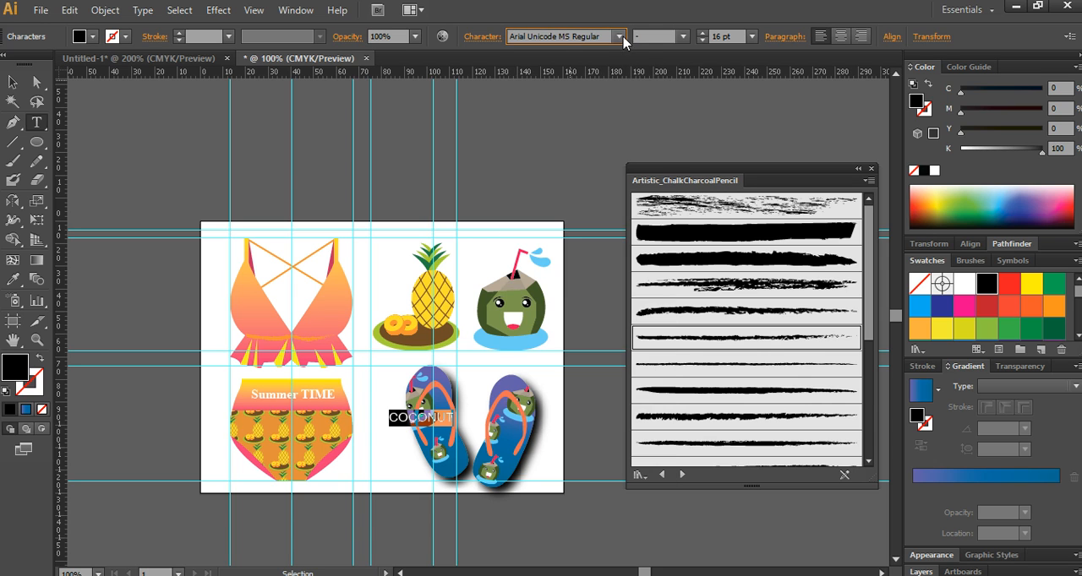
left_click(622, 38)
left_click_drag(667, 80, 672, 171)
left_click(548, 299)
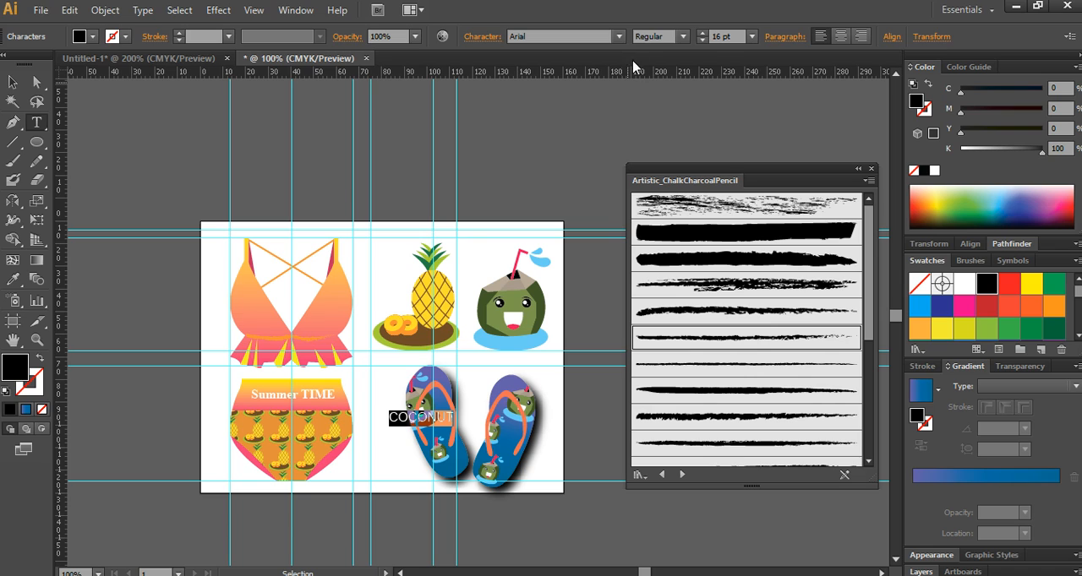
- Set the "COCONUT" text to Bold style at 6 pt
left_click(664, 36)
scroll(664, 36, "down", 1)
scroll(663, 40, "down", 1)
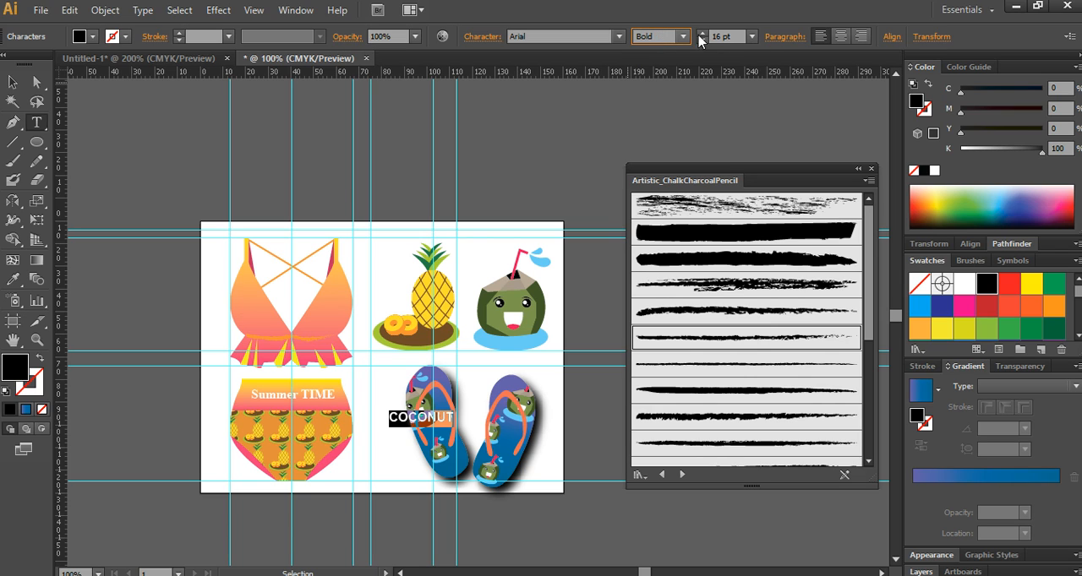
left_click(725, 38)
scroll(725, 38, "down", 8)
scroll(725, 38, "down", 2)
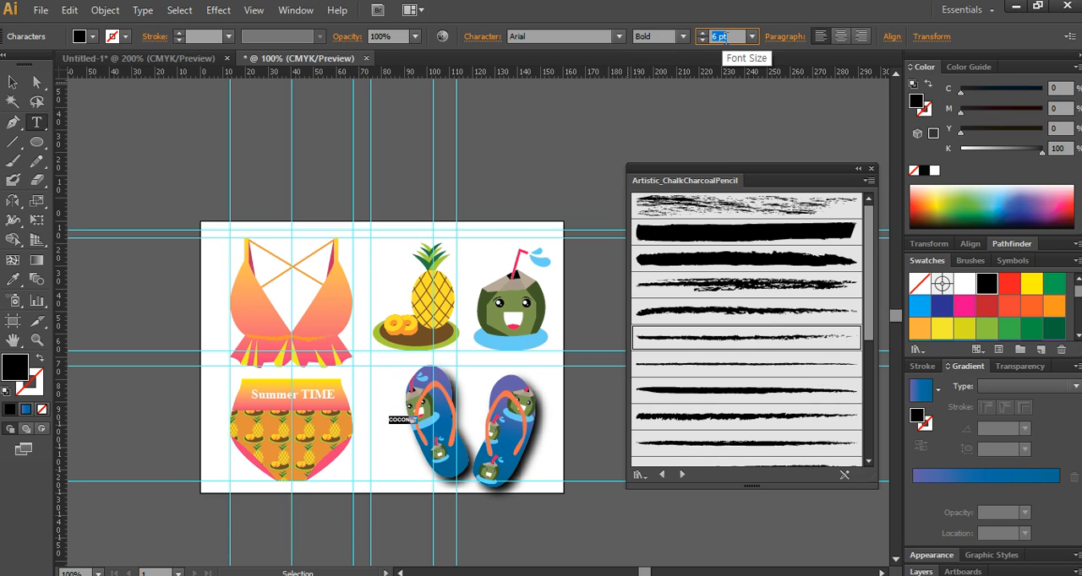
scroll(726, 38, "up", 1)
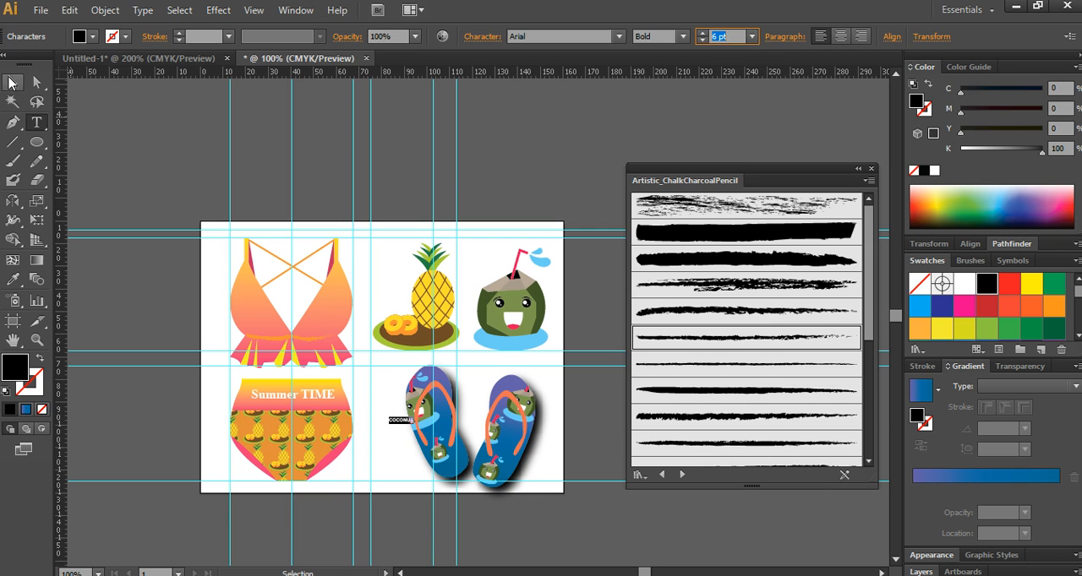
- Rotate the "COCONUT" text and place it along the upper-left part of the left flip-flop's orange strap
left_click(13, 83)
scroll(404, 463, "up", 3)
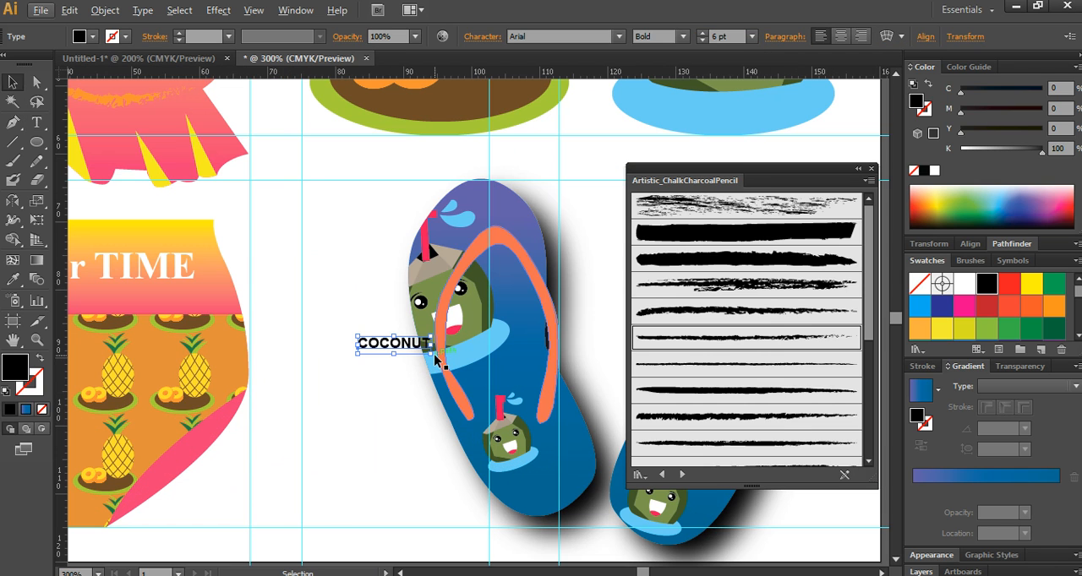
left_click_drag(438, 358, 488, 254)
left_click(617, 294)
- Copy the "COCONUT" text onto the right flip-flop's strap, rotate it to follow the strap's right side and fill the copy with white
key("space")
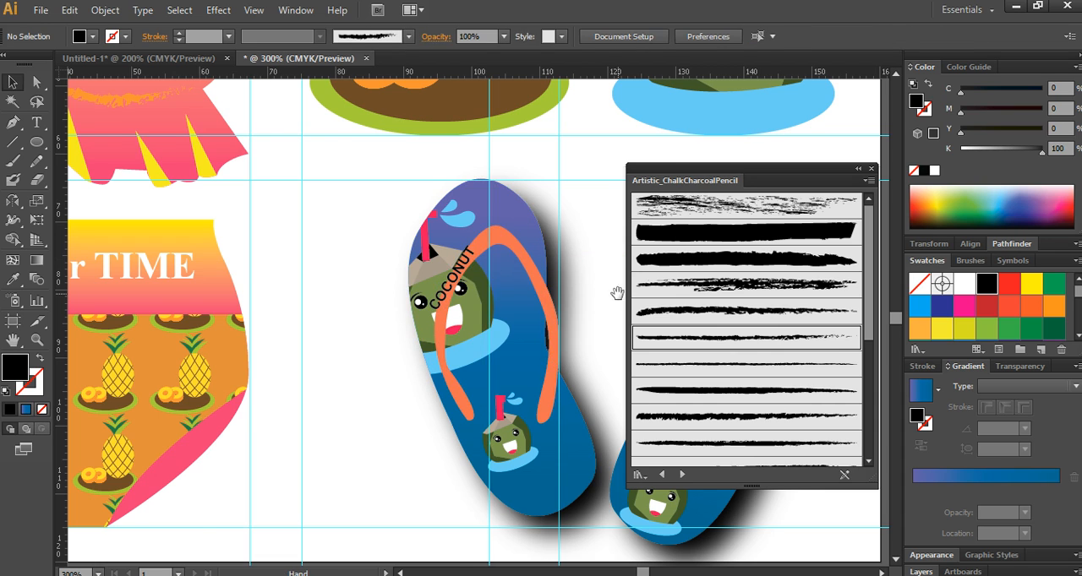
left_click_drag(618, 294, 396, 276)
left_click(549, 279)
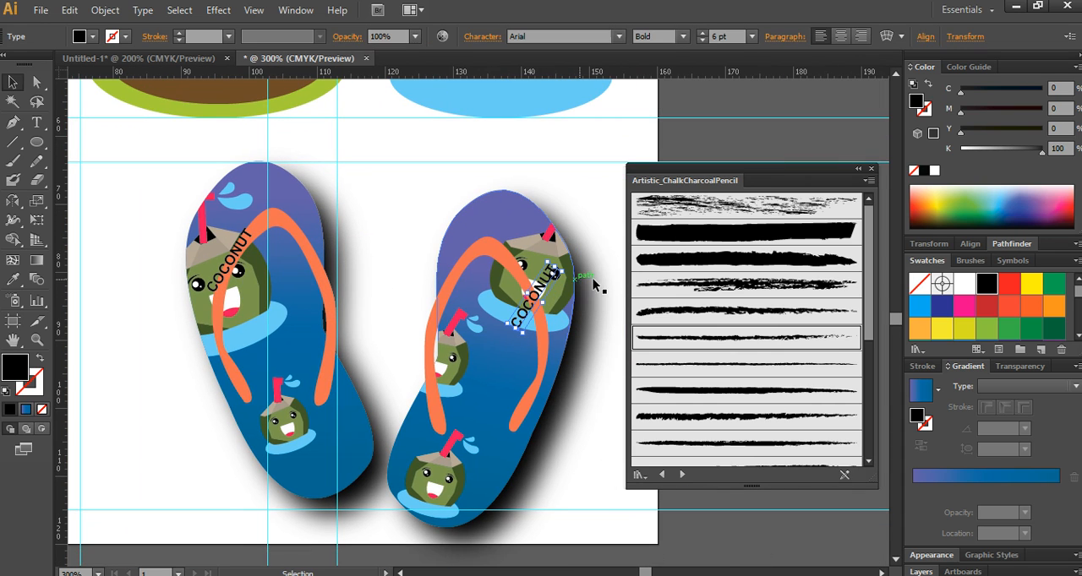
left_click_drag(577, 272, 531, 298)
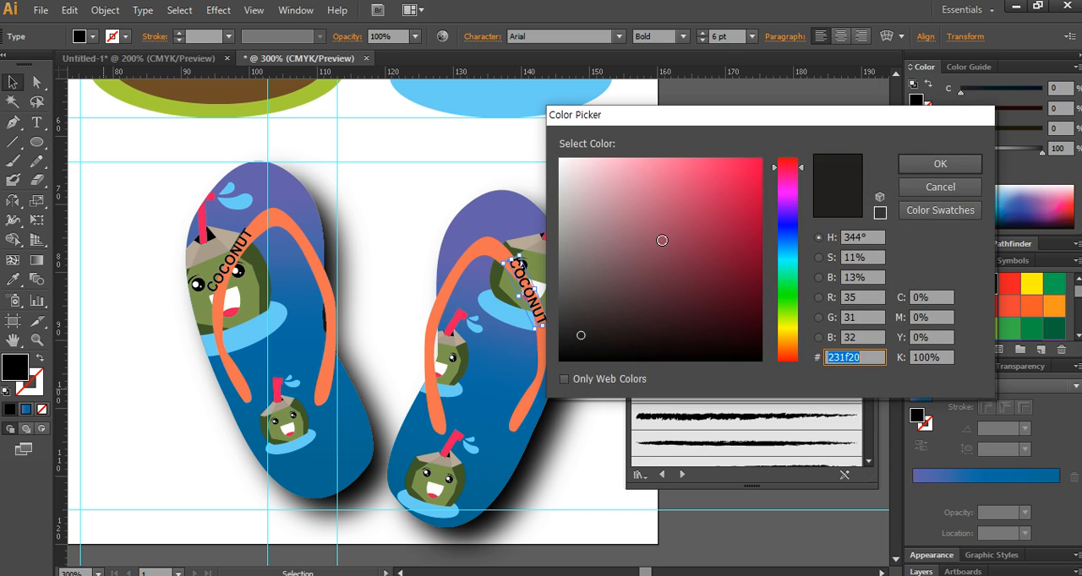
left_click(939, 163)
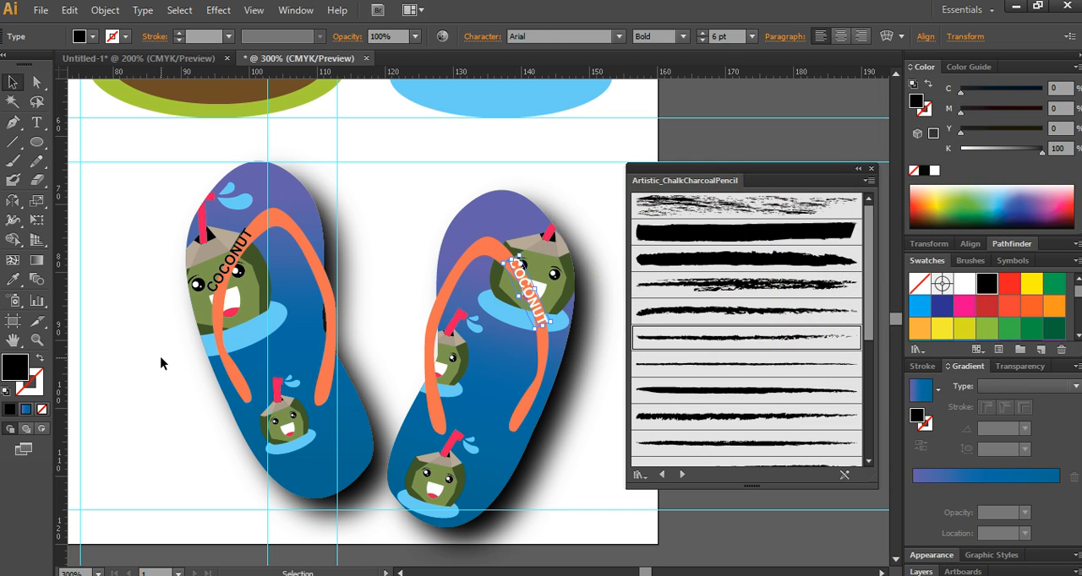
left_click(161, 361)
- Widen the left flip-flop's strap under the black "COCONUT" text by moving its inner anchor points, and nudge the text right onto it
left_click(230, 265)
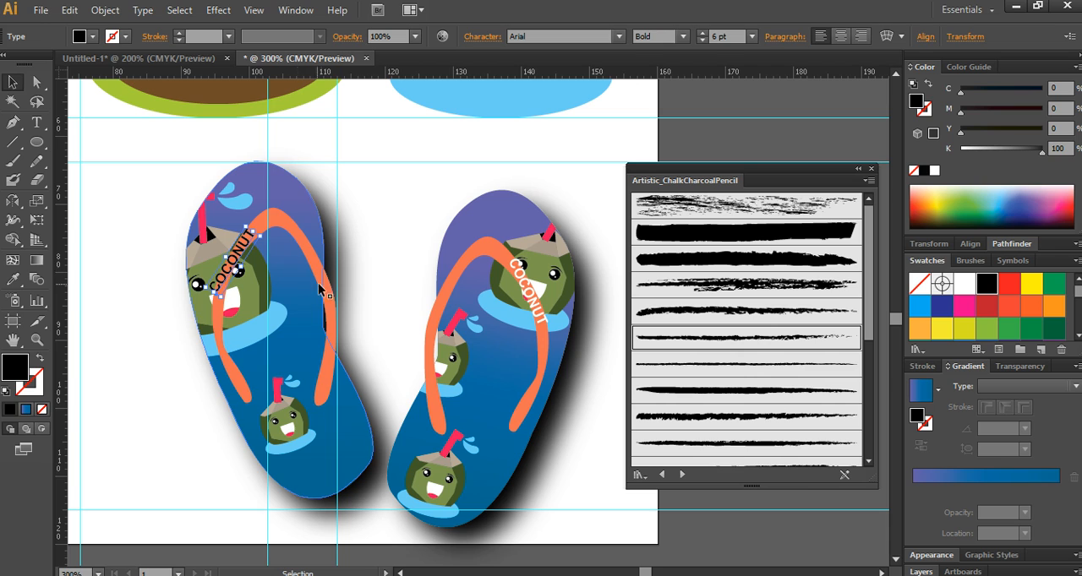
left_click(36, 82)
left_click(266, 234)
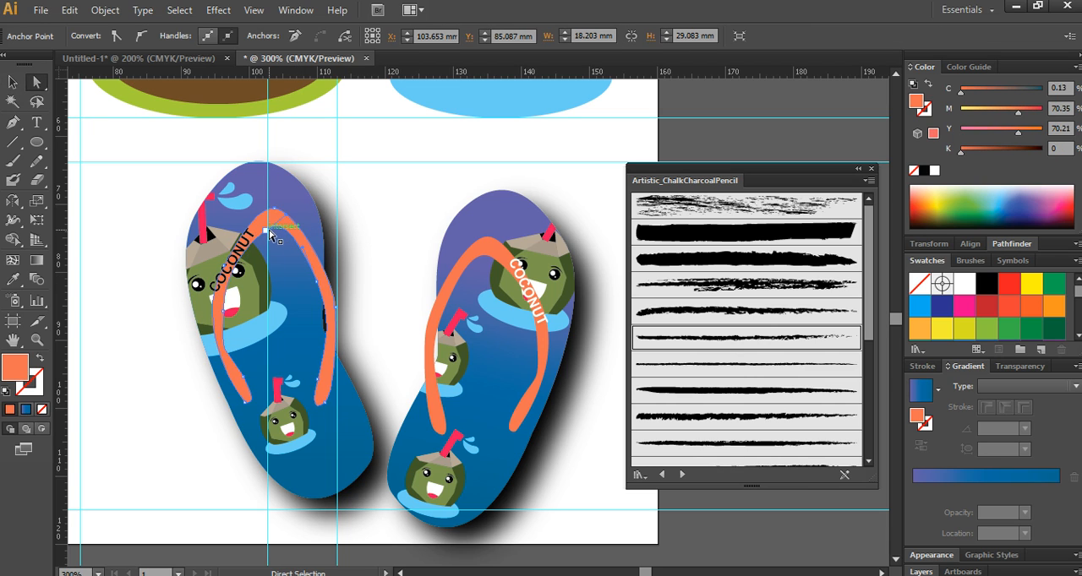
left_click_drag(266, 234, 271, 237)
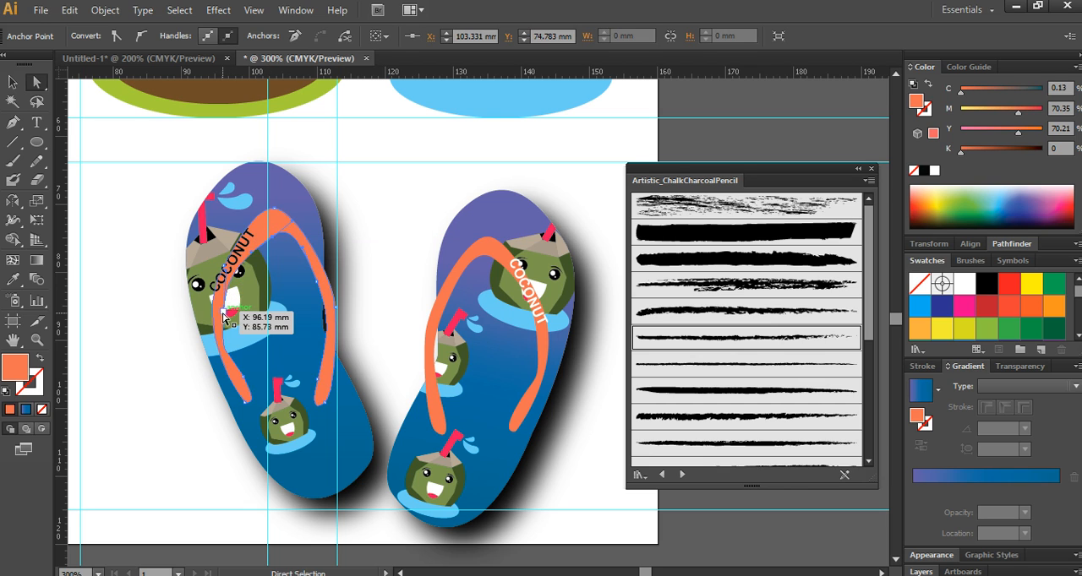
left_click_drag(223, 311, 226, 313)
left_click(231, 266)
key("Right")
key("Right")
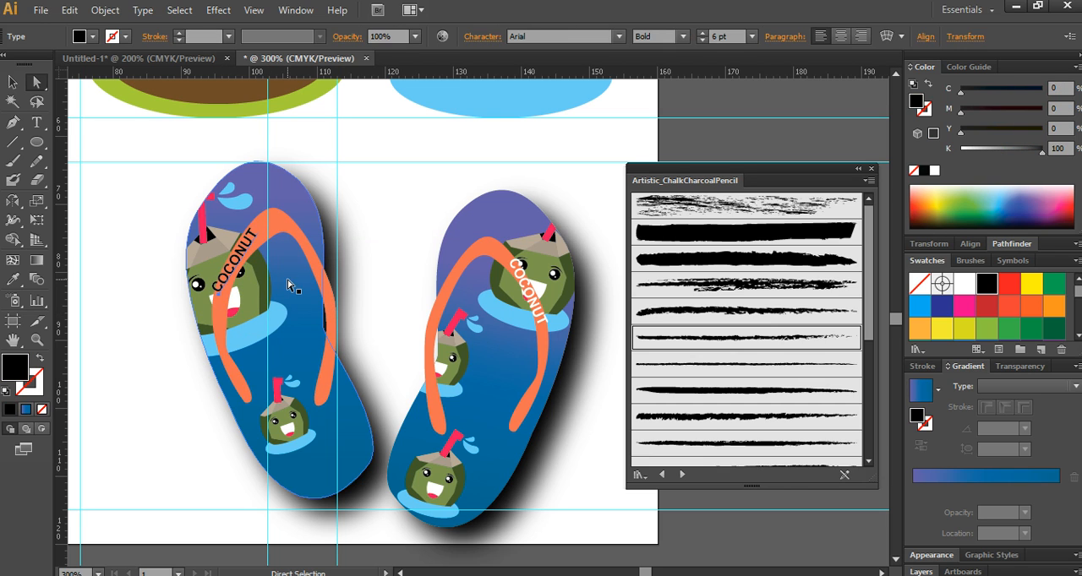
- Adjust the inner anchor points of the right flip-flop's strap and shift the white "COCONUT" text left to fit on it
left_click_drag(496, 264, 490, 267)
left_click_drag(536, 348, 536, 353)
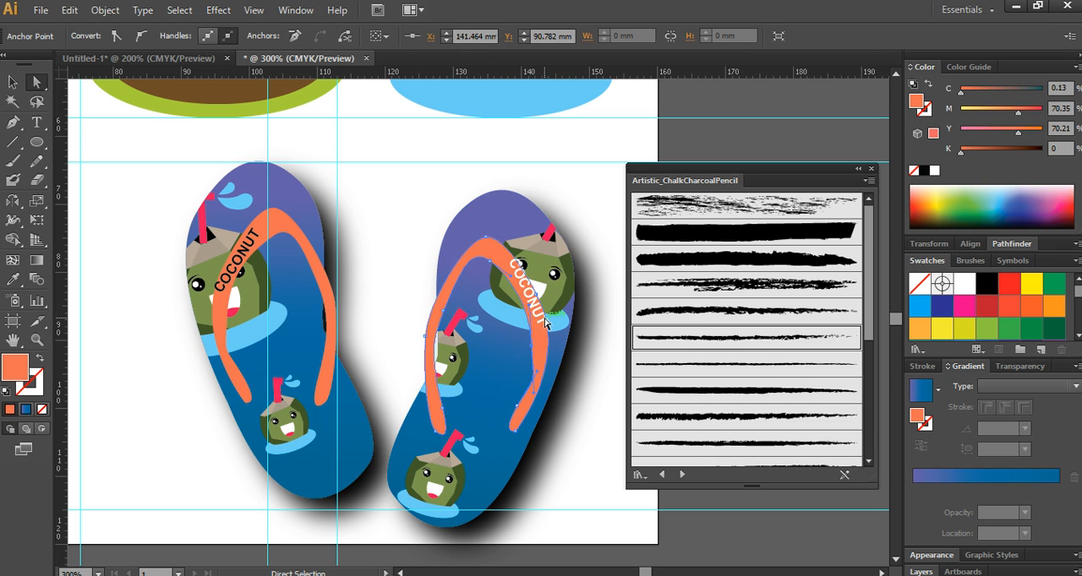
left_click(566, 323)
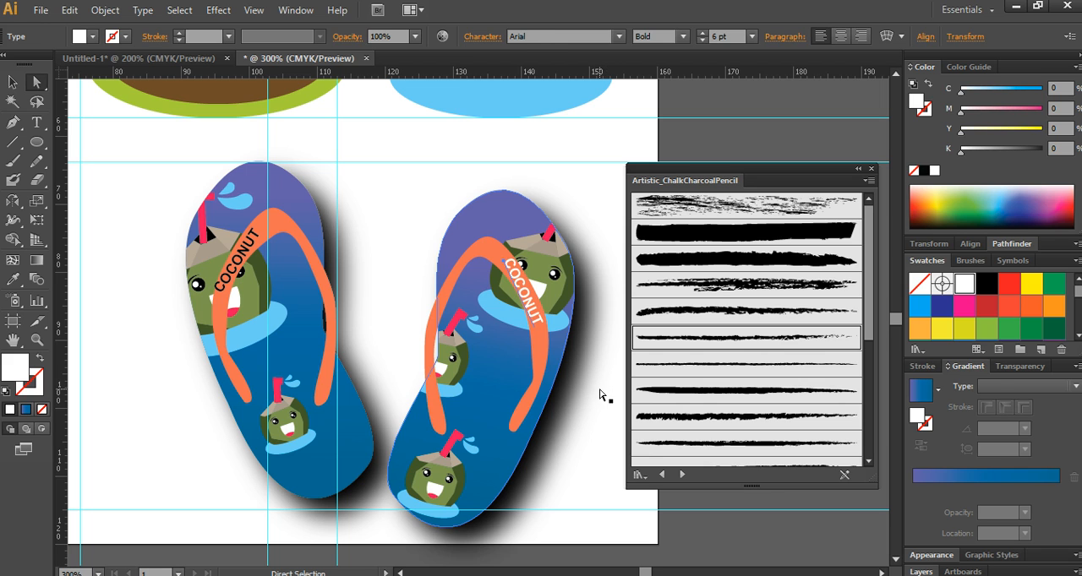
left_click(571, 313)
key("ctrl+minus")
key("ctrl+minus")
key("ctrl+minus")
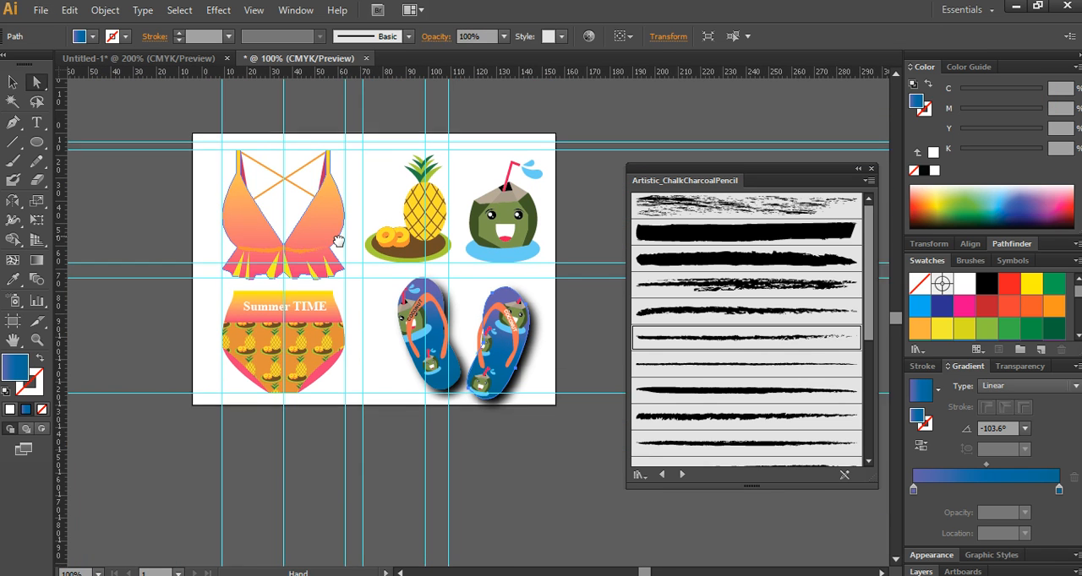